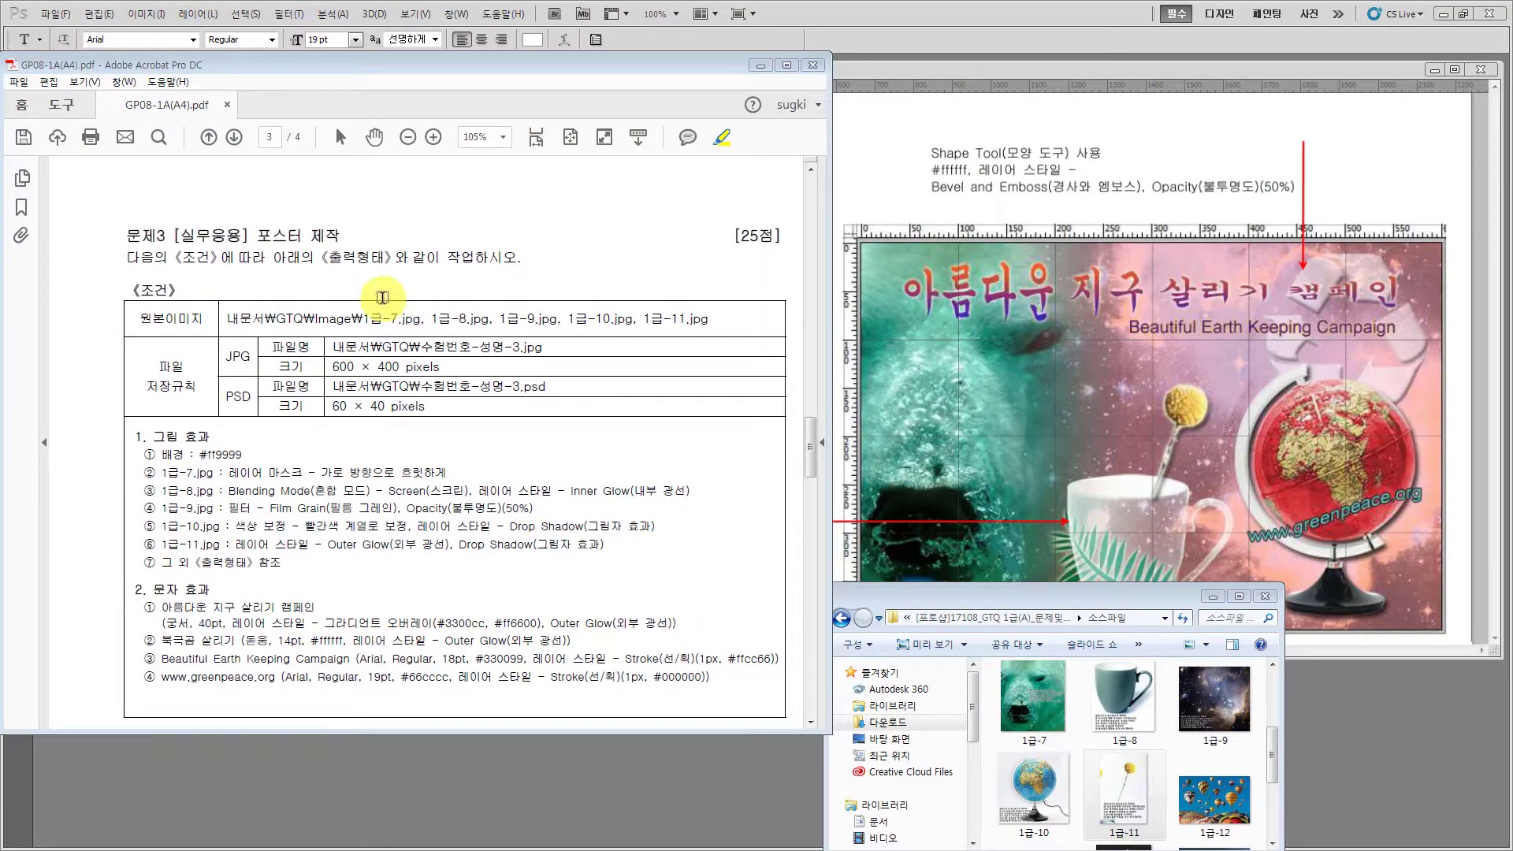
- Highlight the [25점] score and the JPG size 600 × 400 pixels in the problem 3 PDF
click(762, 232)
double_click(761, 233)
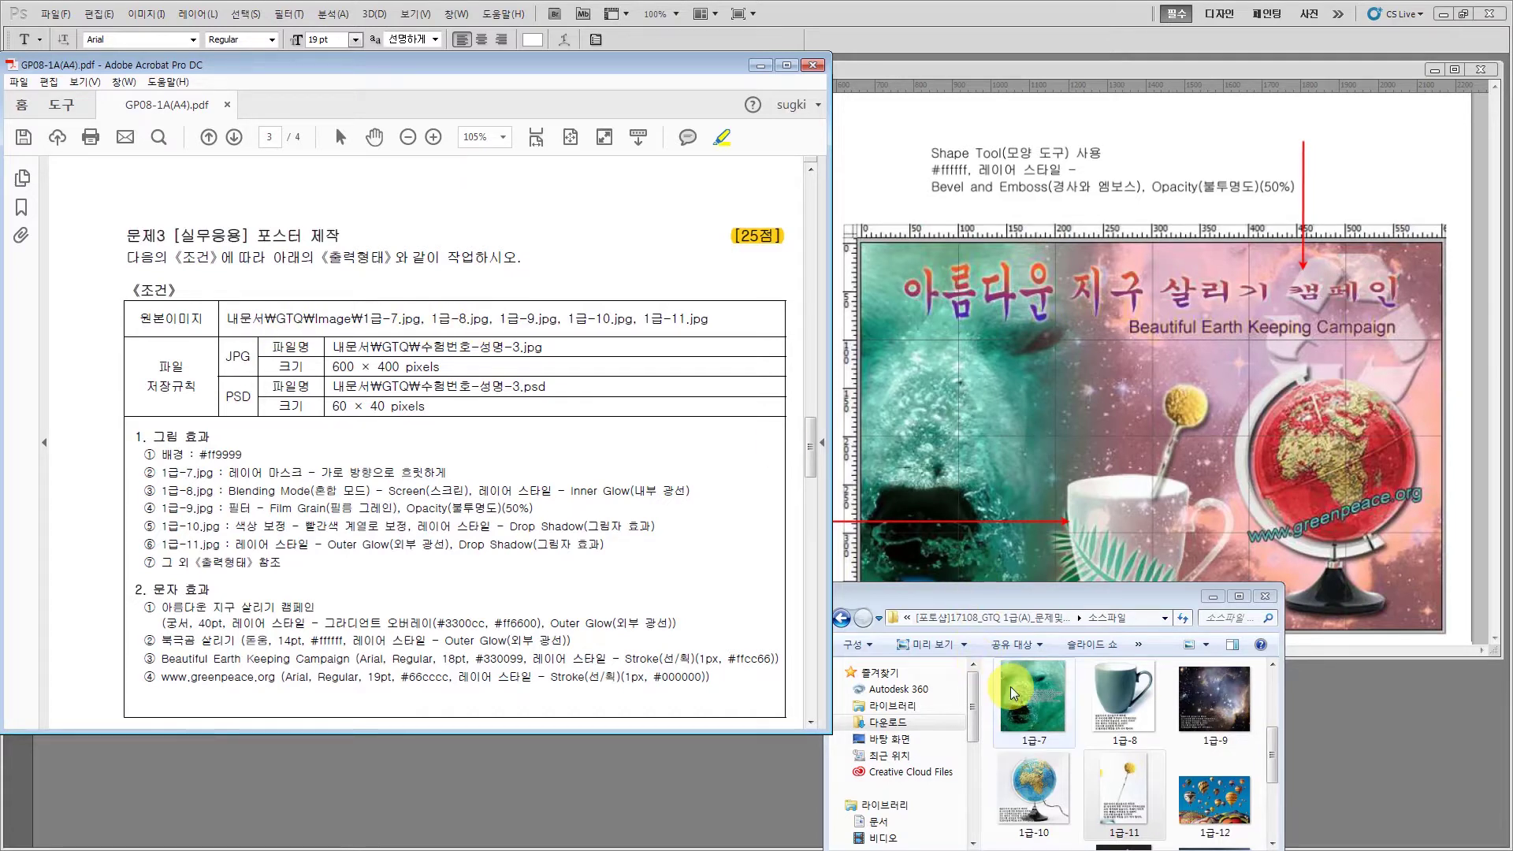
click(1109, 805)
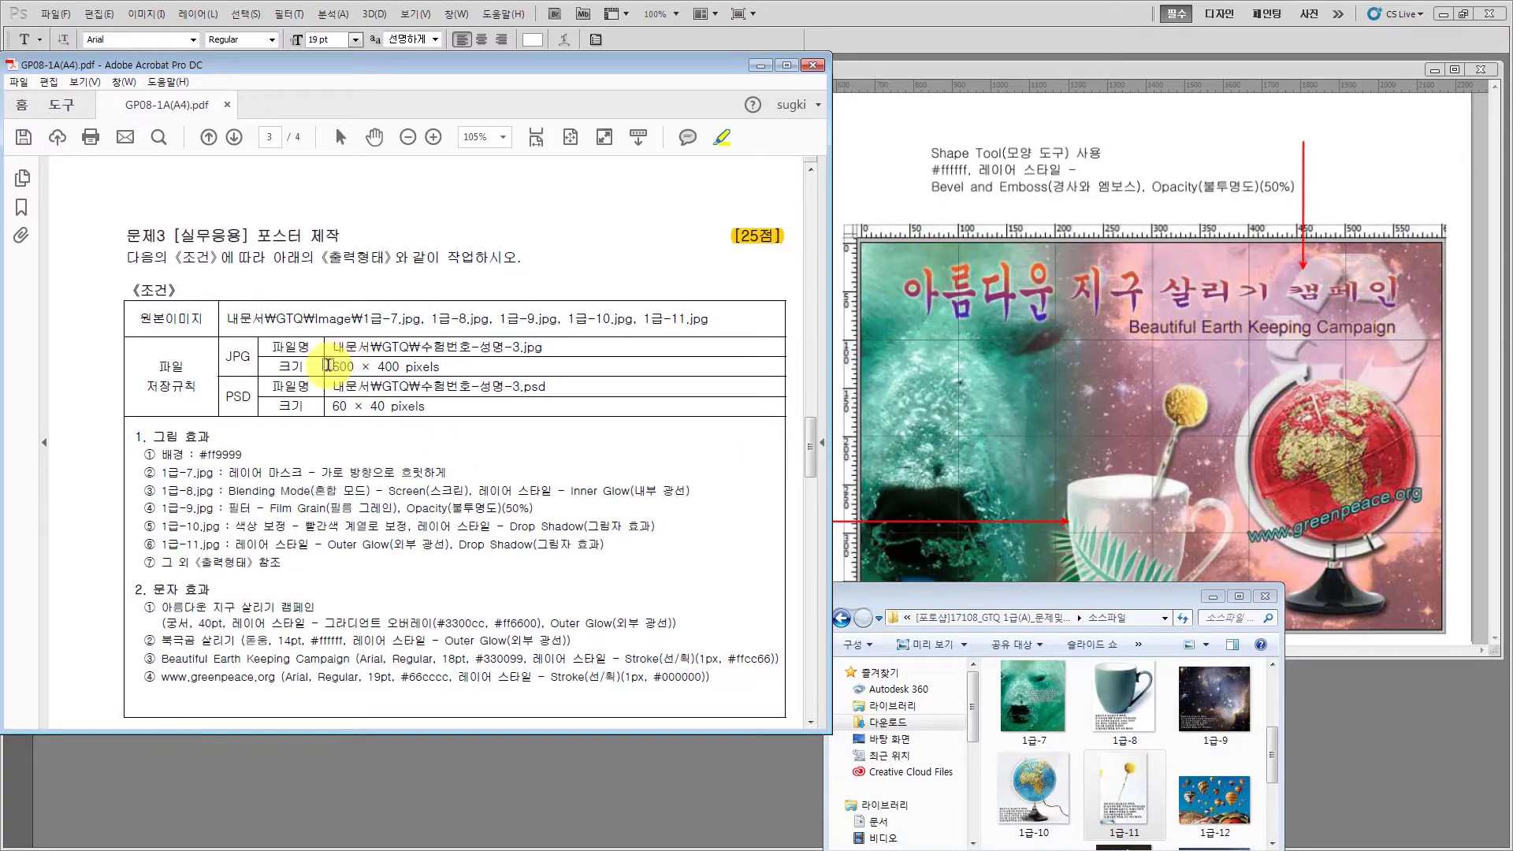
drag(331, 364, 443, 366)
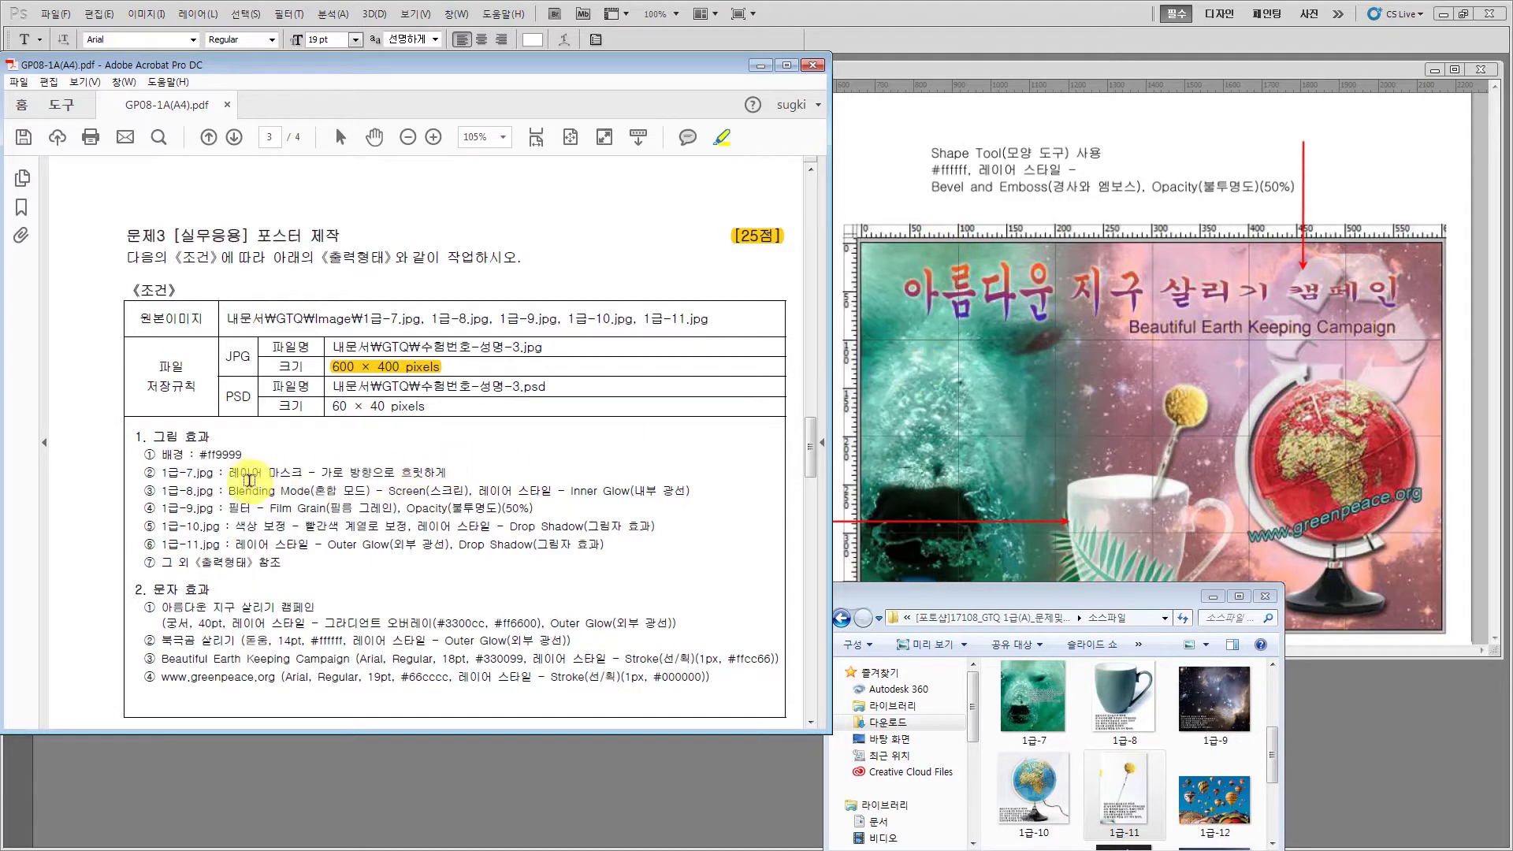
- Highlight the picture-effect conditions for 1급-7.jpg, 1급-8.jpg and 1급-9.jpg in the PDF
drag(228, 473, 446, 472)
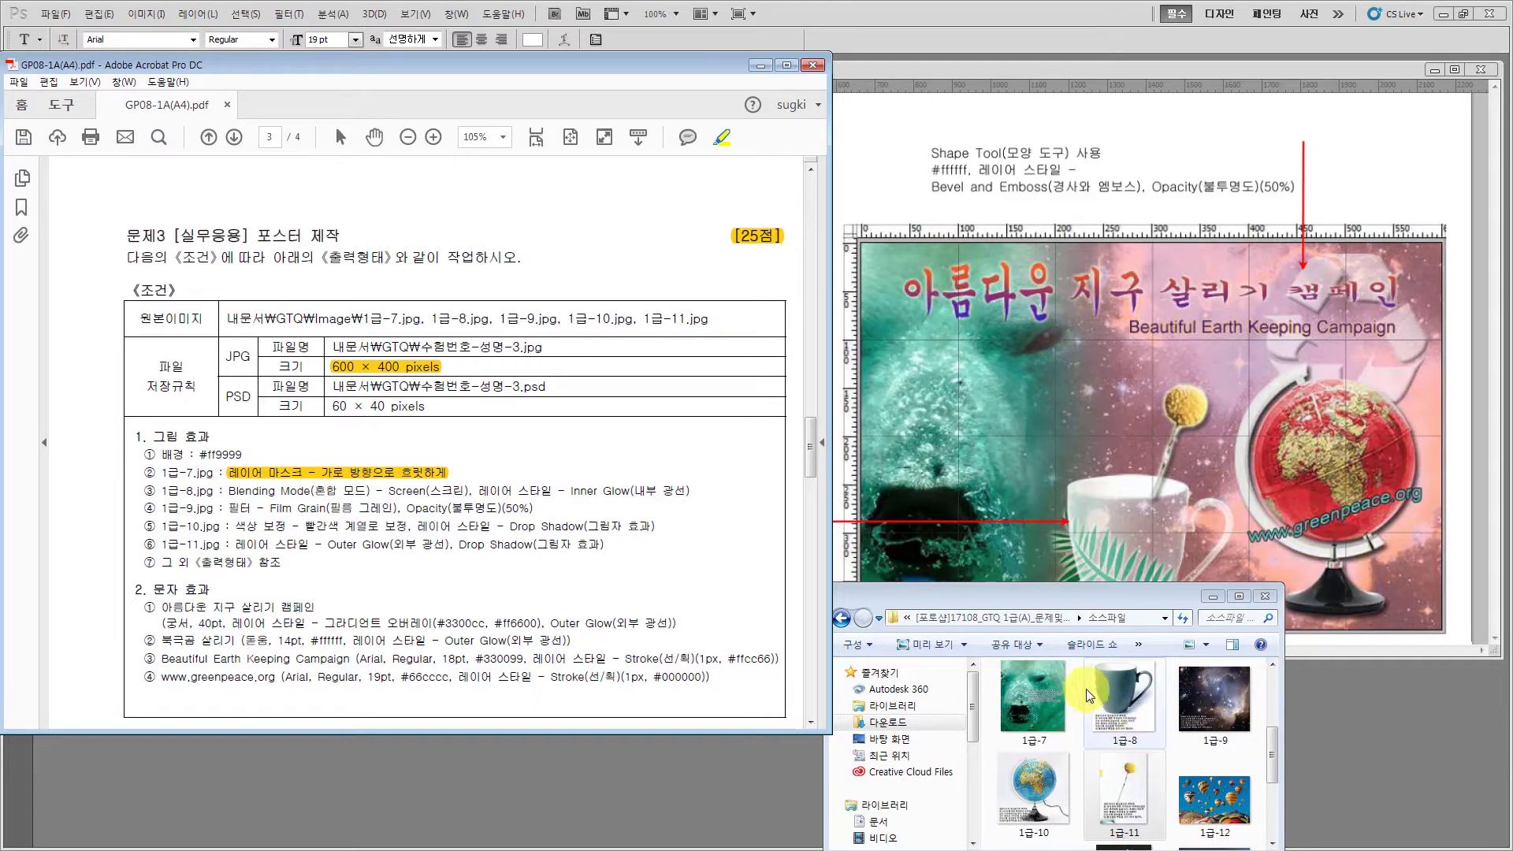
drag(1131, 692, 1112, 314)
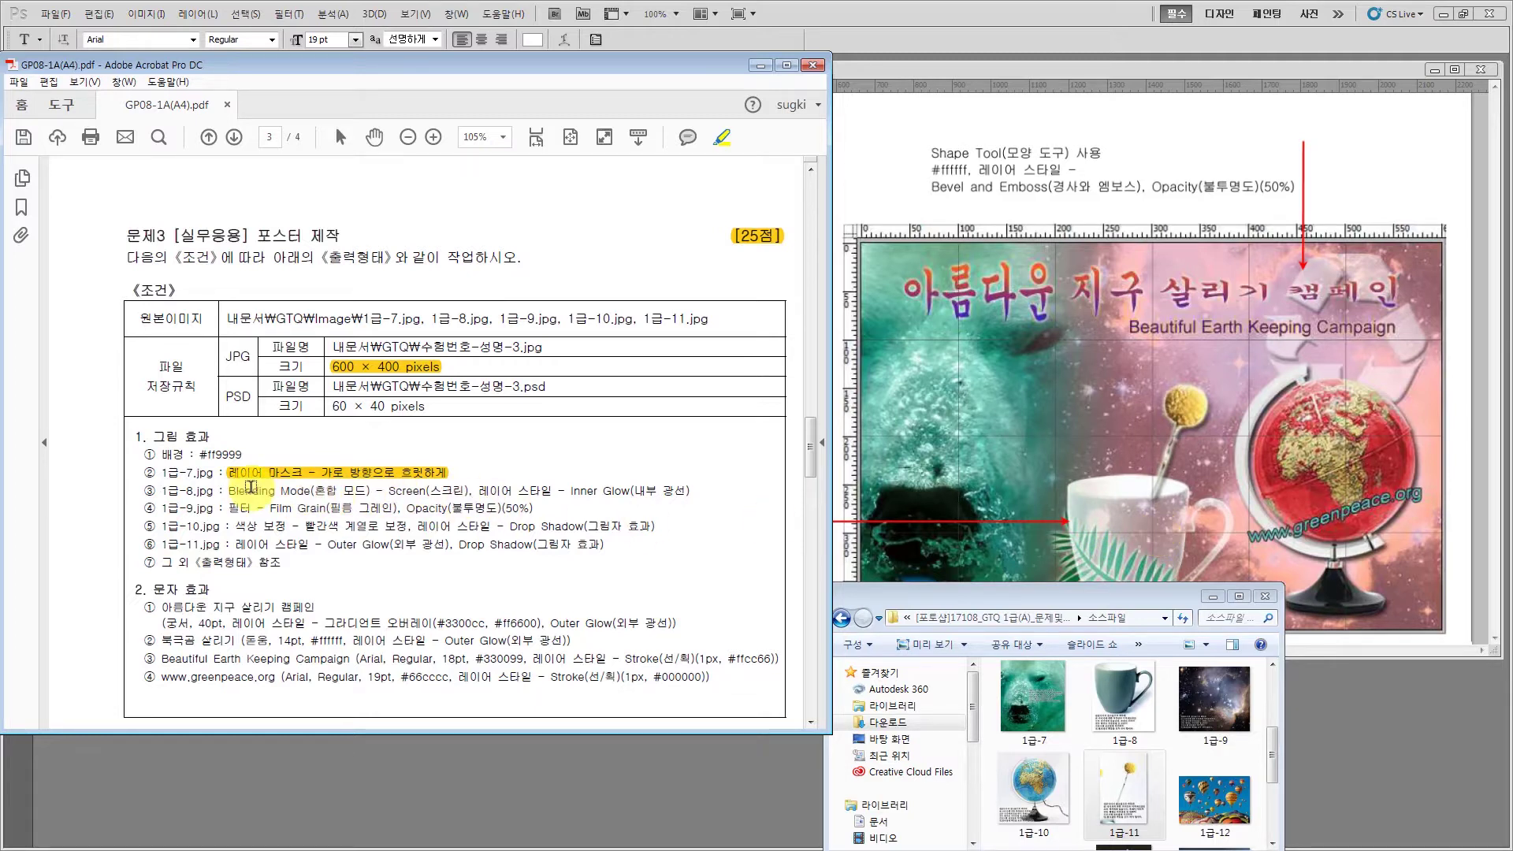
drag(233, 492, 690, 491)
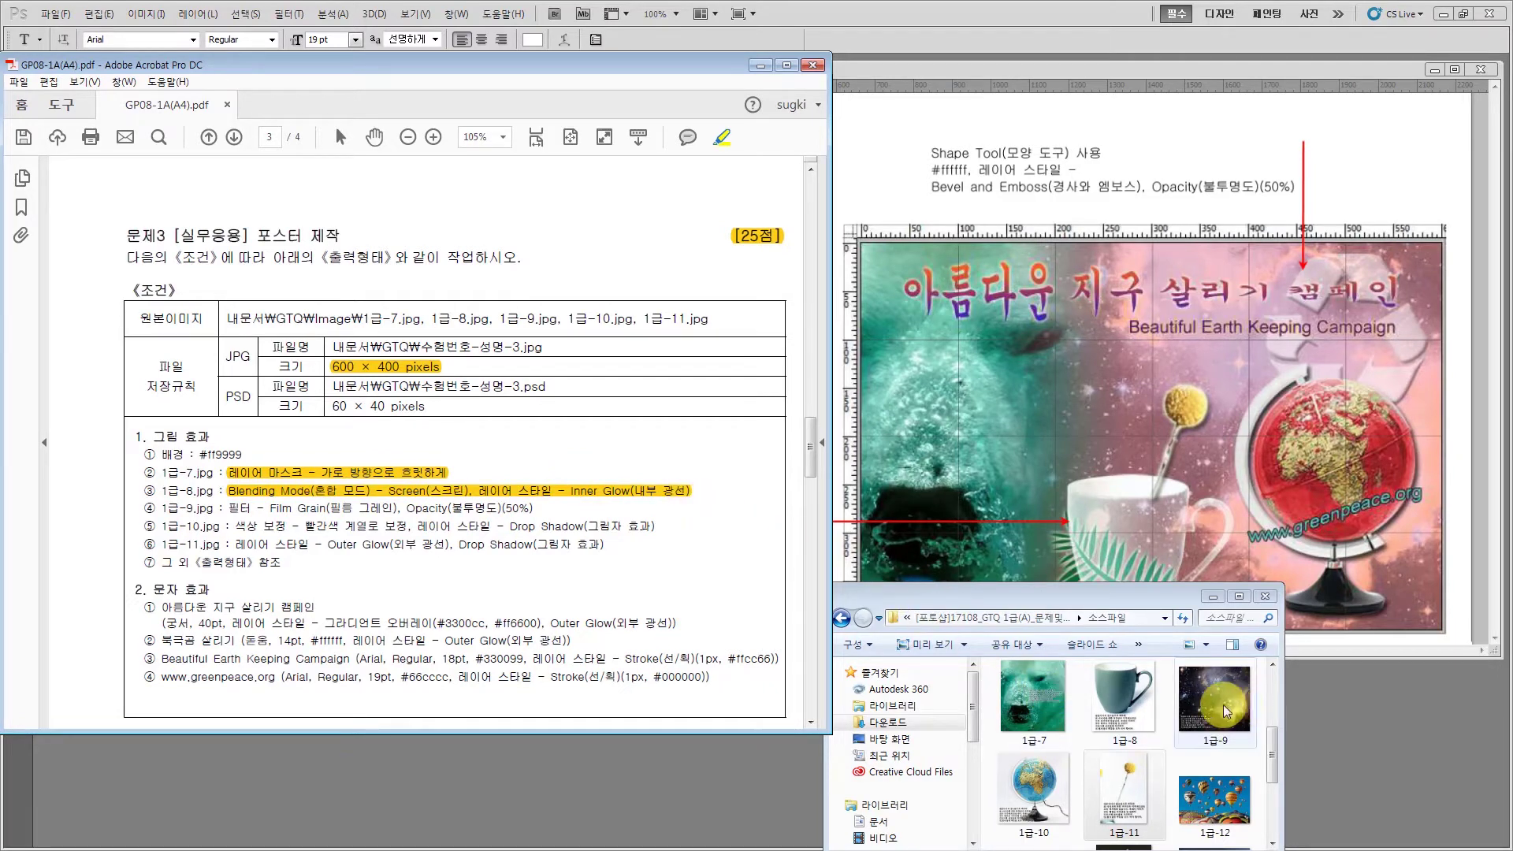
drag(1213, 705, 1245, 296)
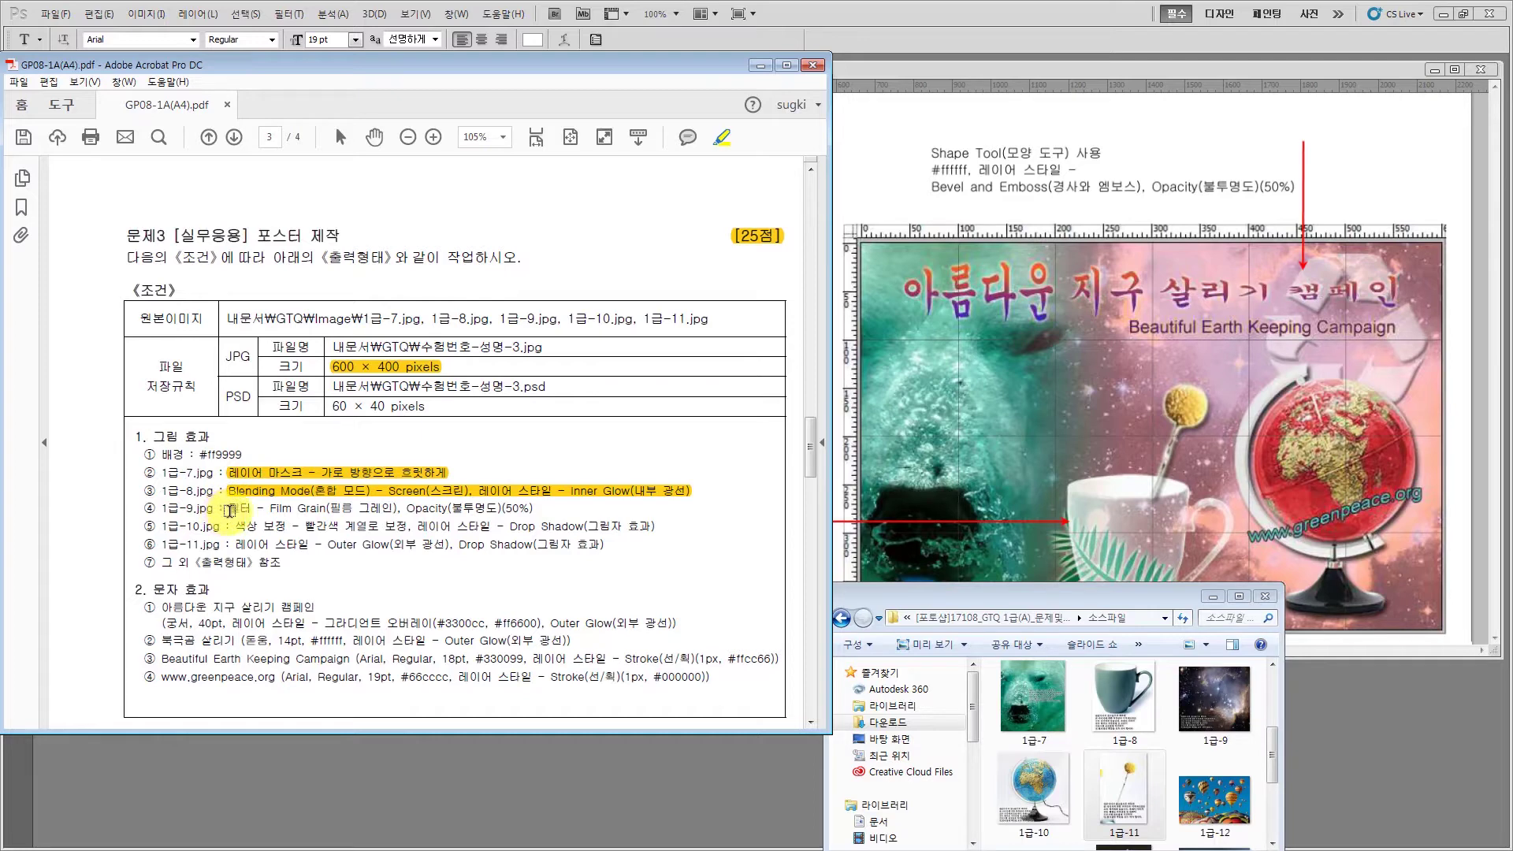
drag(228, 511, 542, 508)
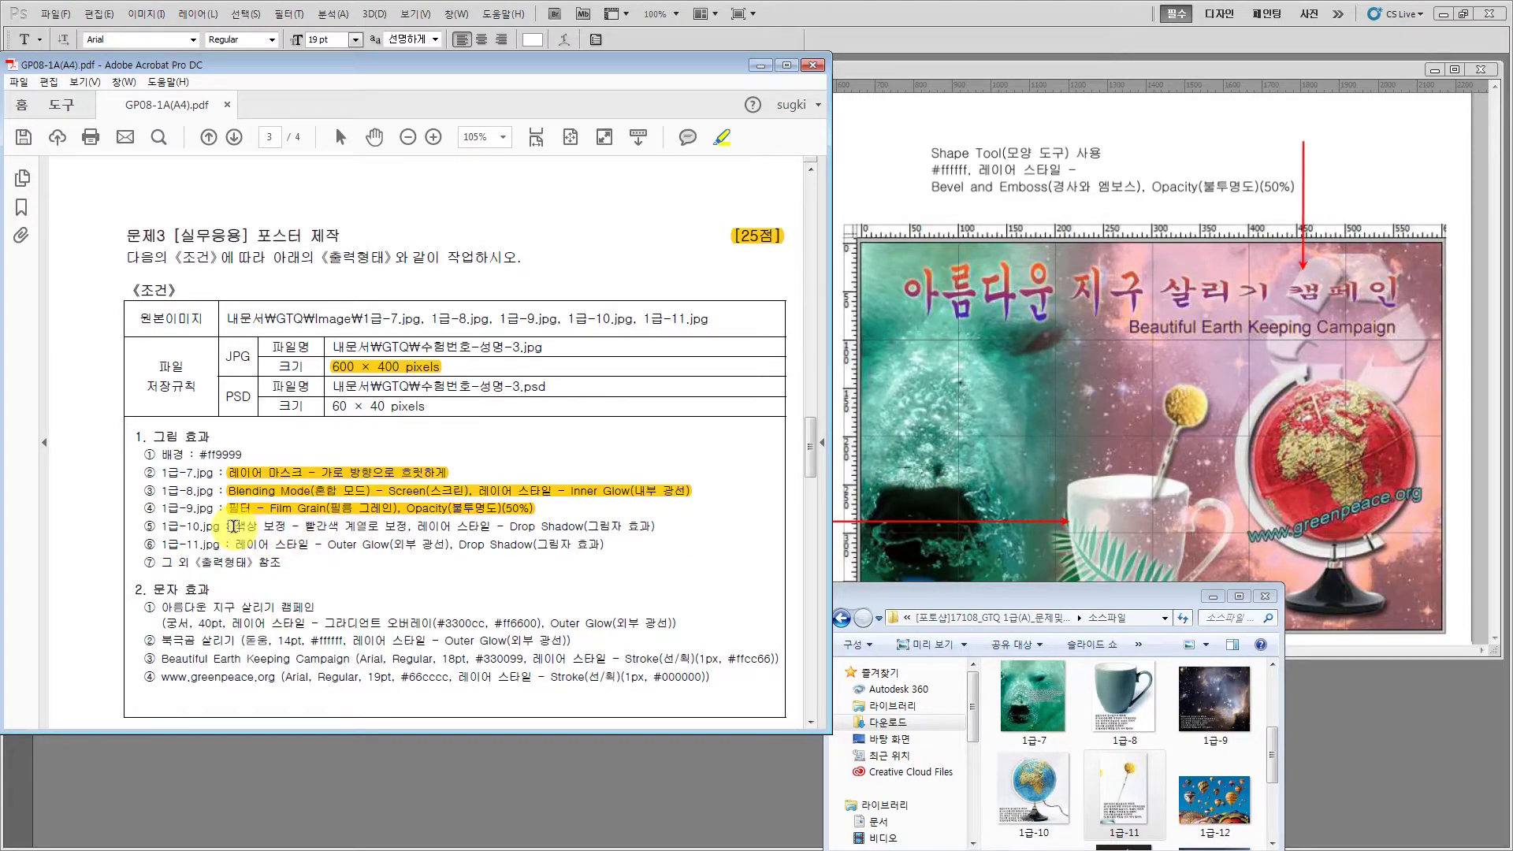
- Highlight the picture-effect conditions for 1급-10.jpg and 1급-11.jpg in the PDF
drag(233, 525, 666, 525)
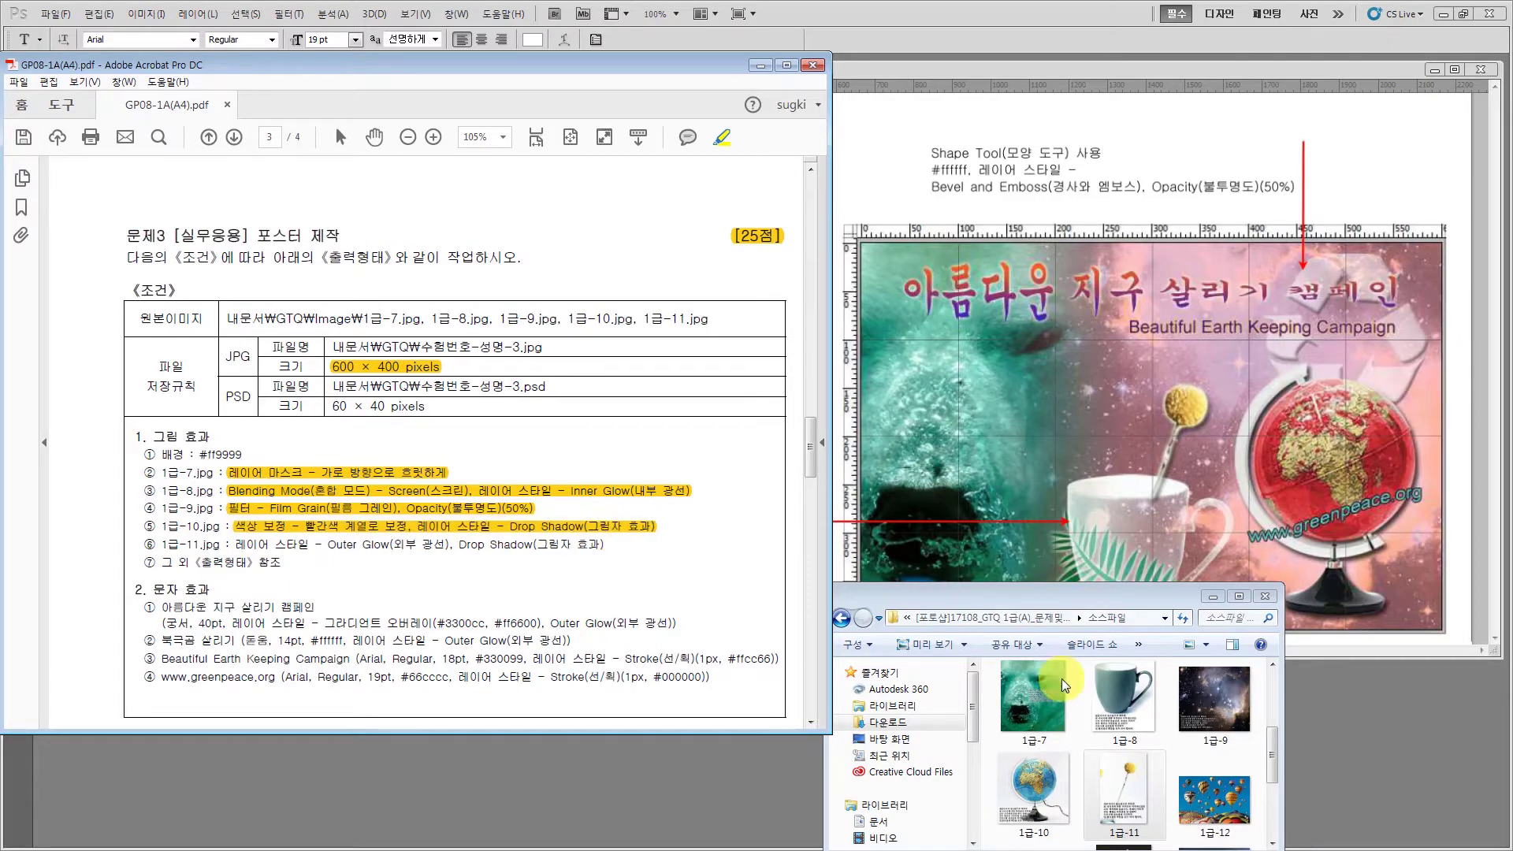
click(1112, 792)
drag(1112, 790, 1150, 588)
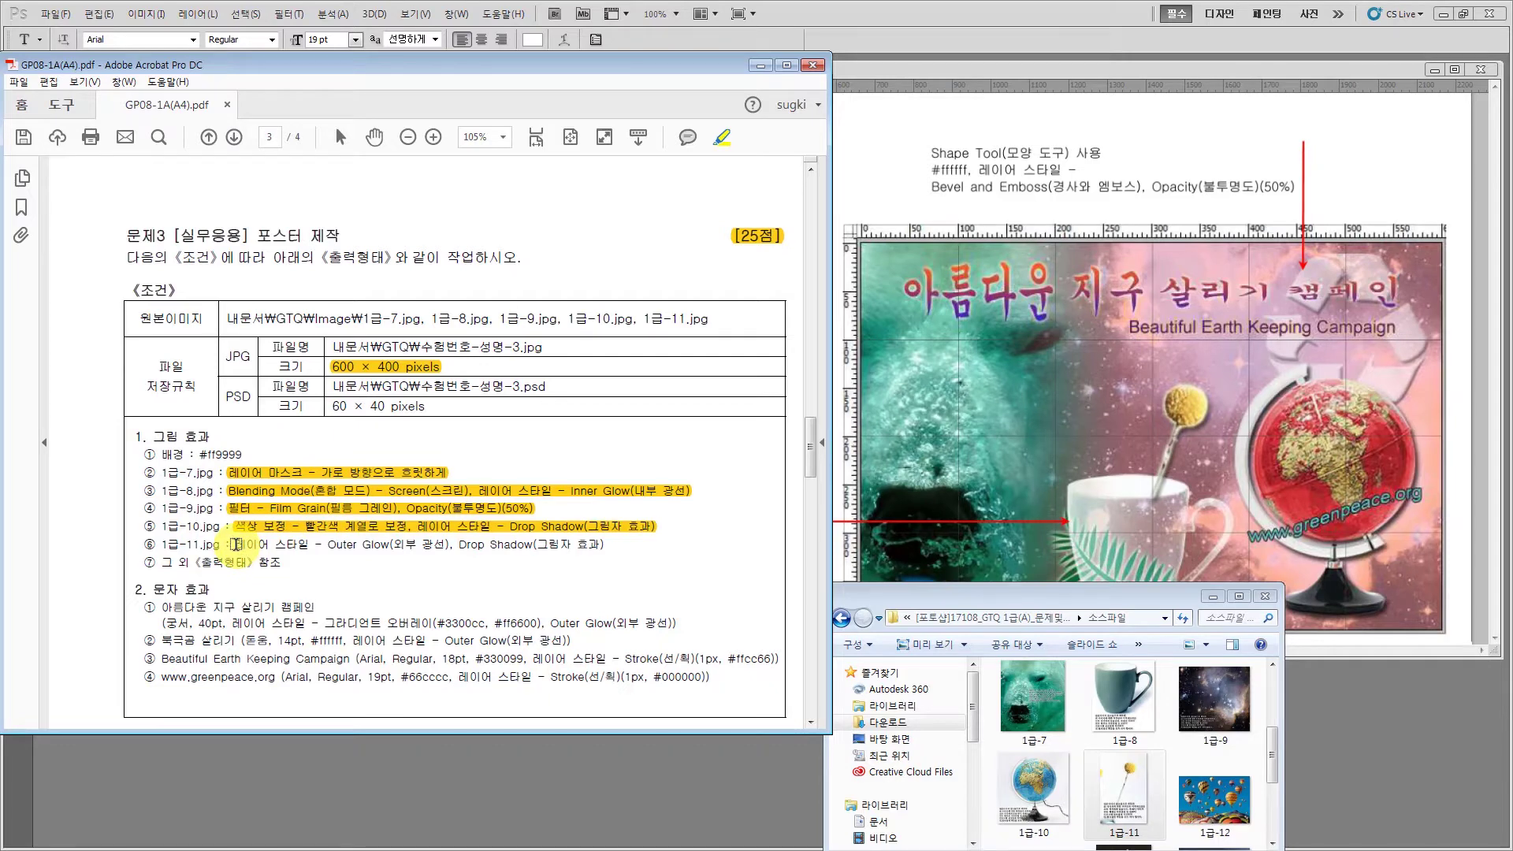
drag(235, 544, 607, 551)
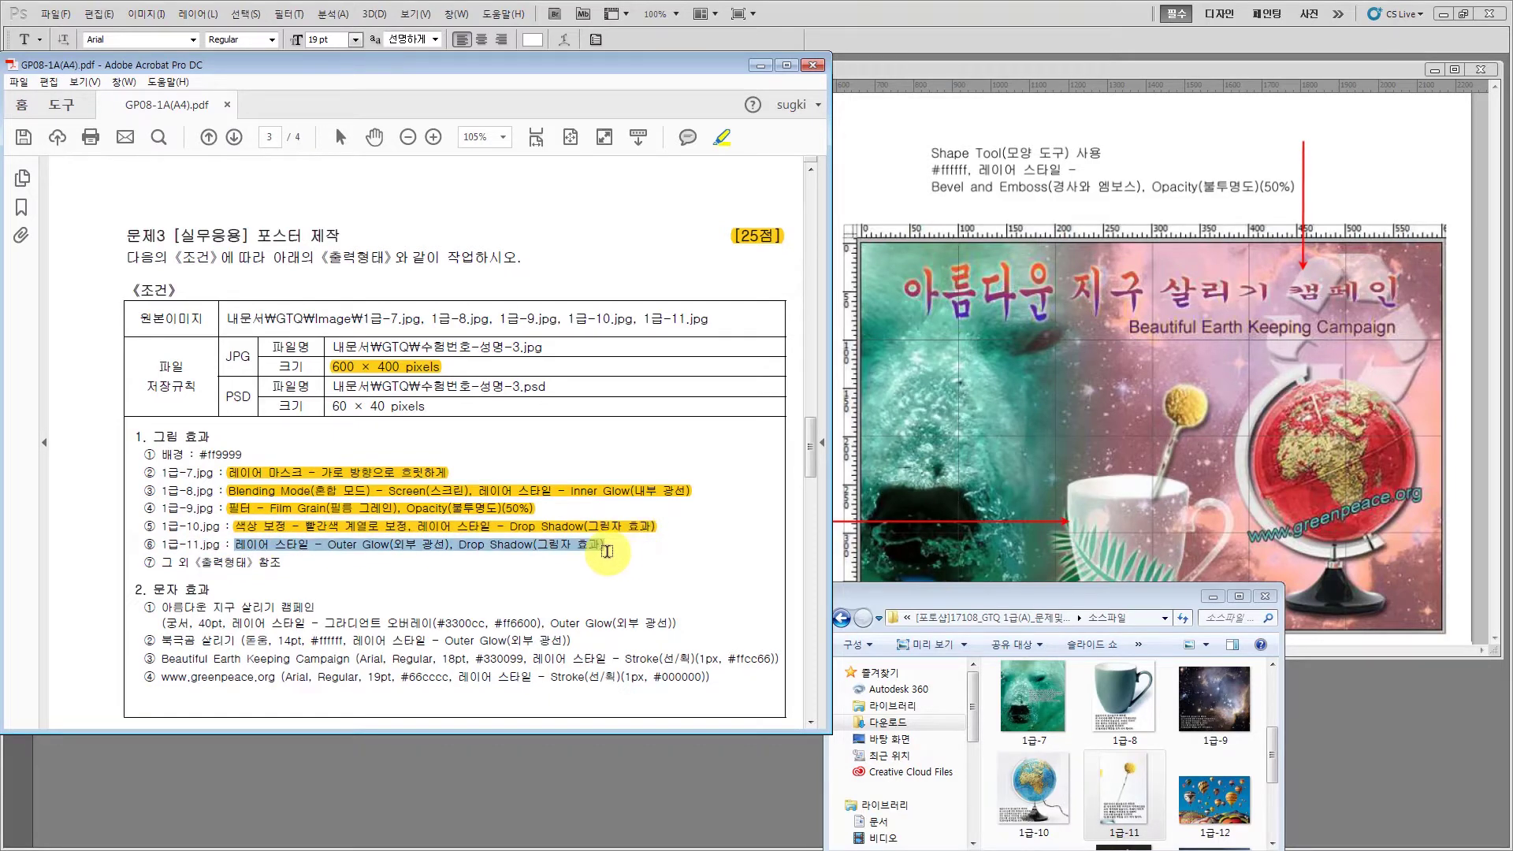
click(1274, 398)
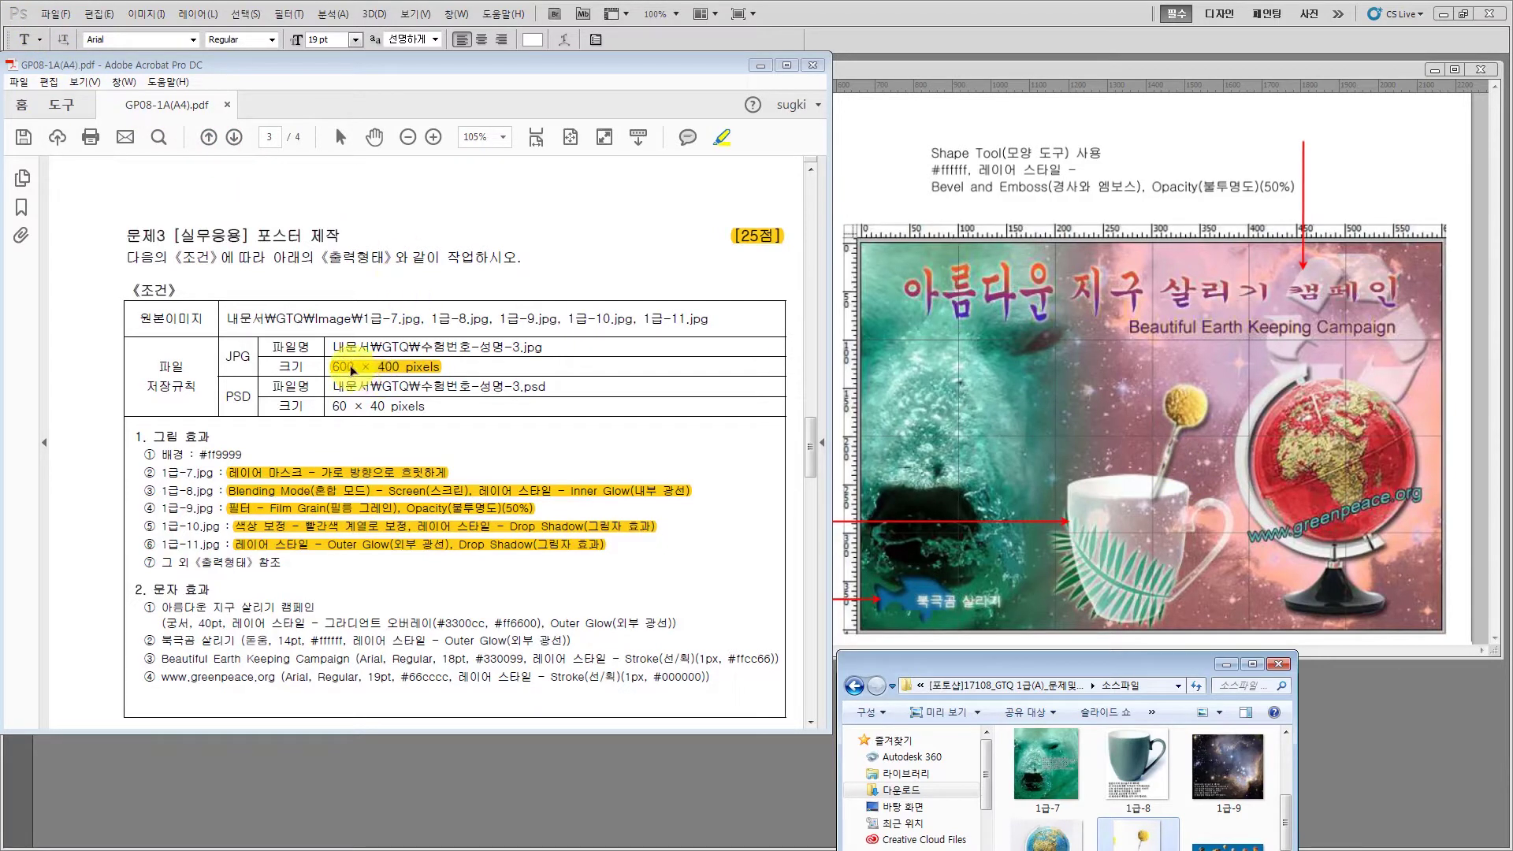
- Create a new Photoshop document 600 pixels wide and 400 pixels high
click(57, 14)
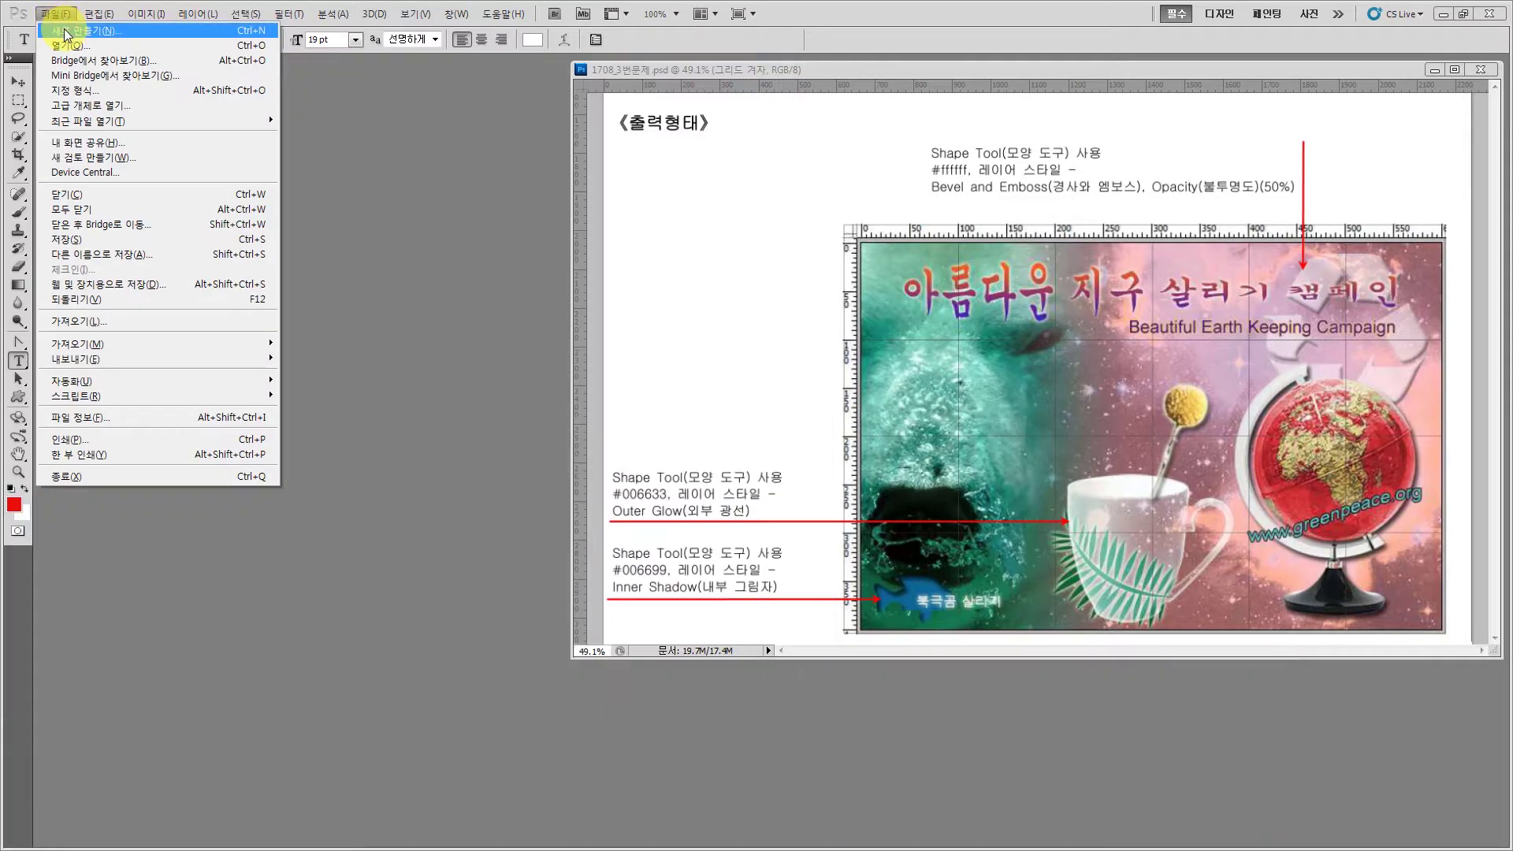
click(63, 30)
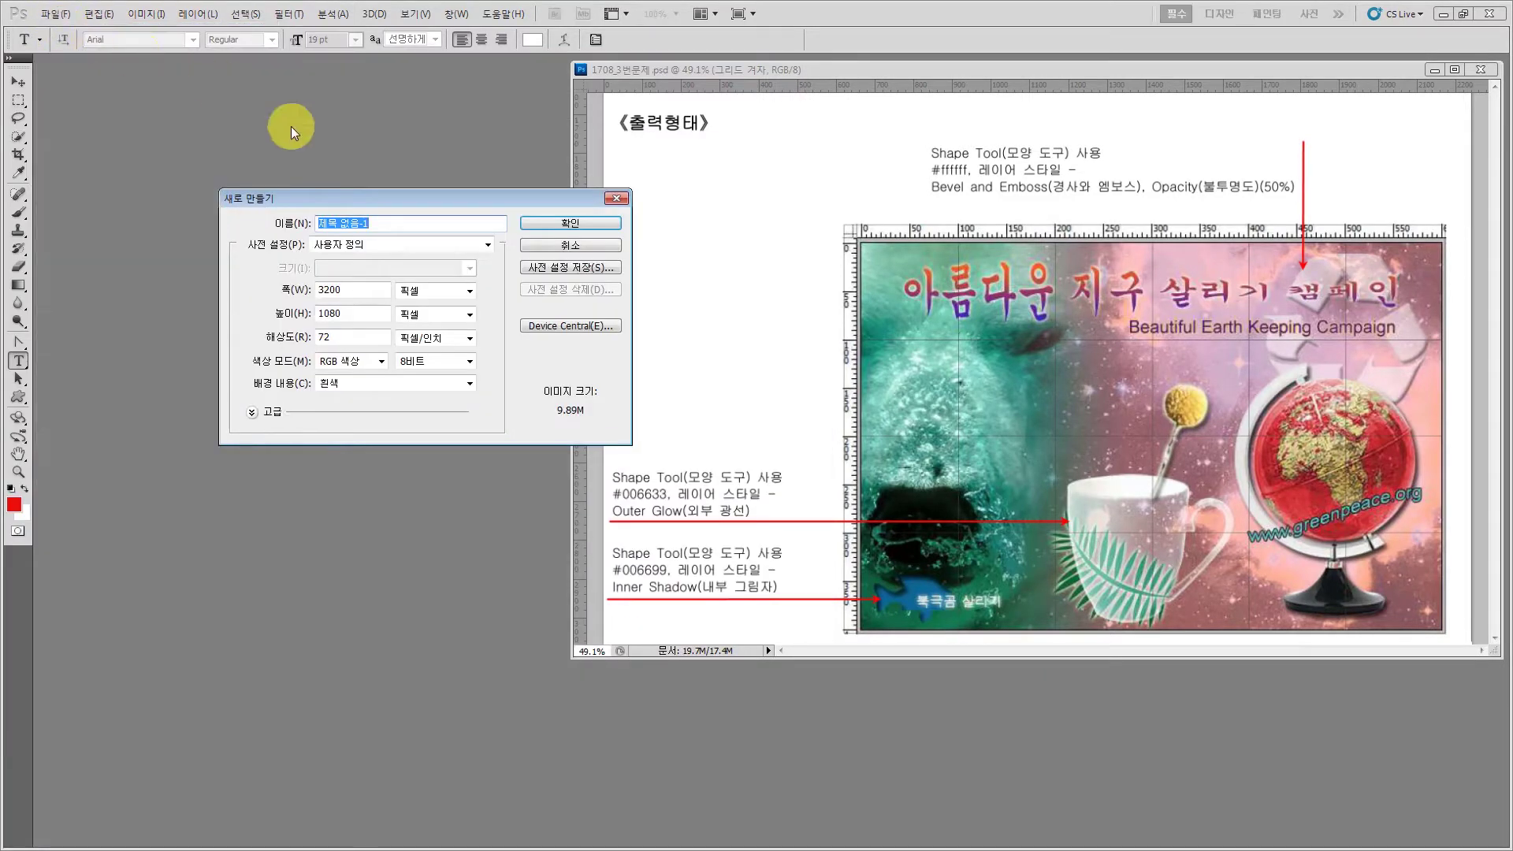
double_click(358, 289)
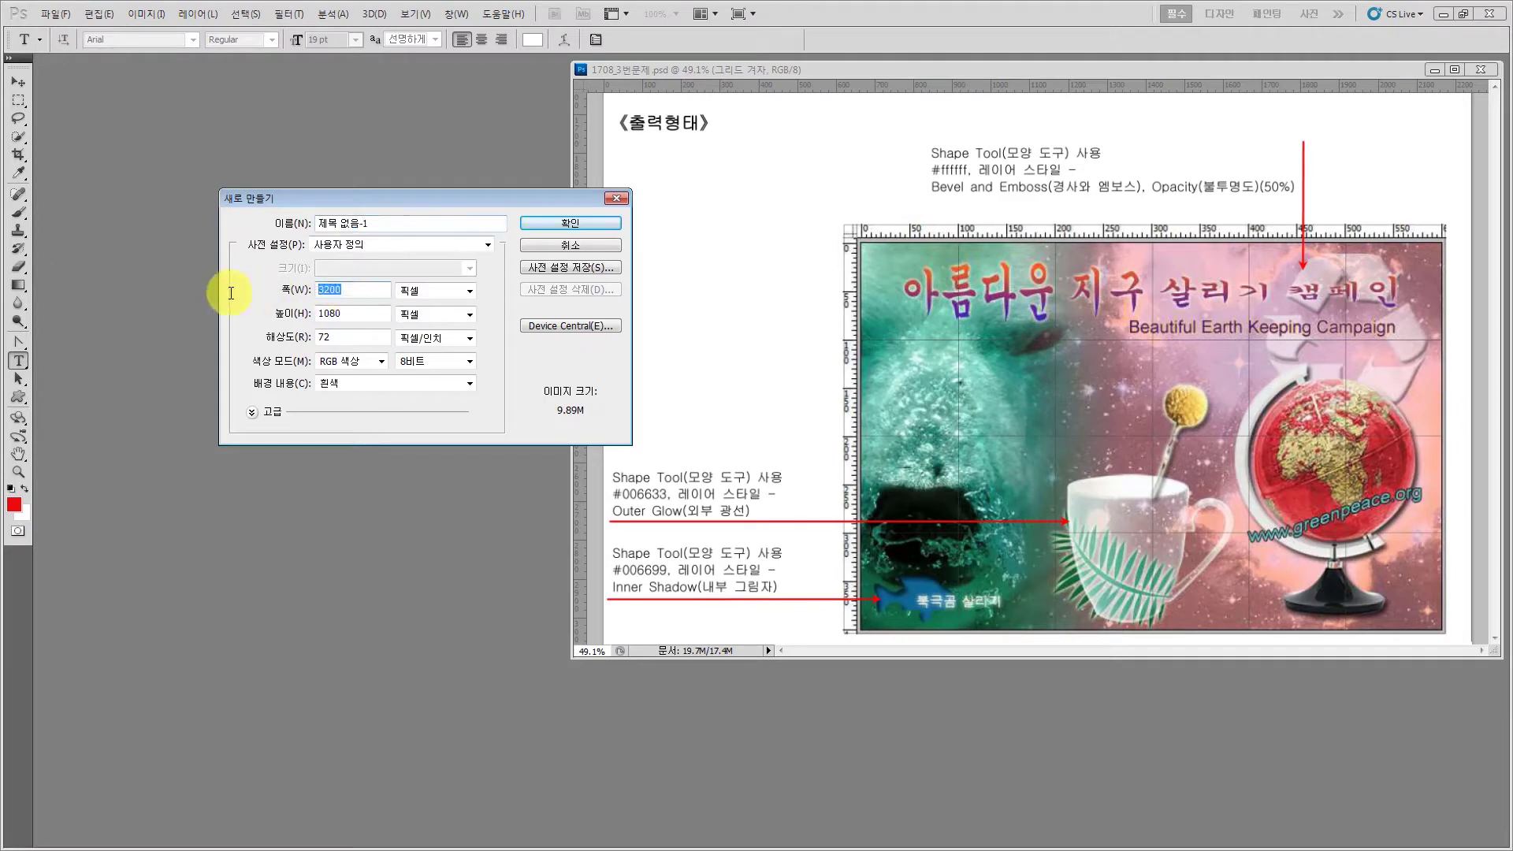
text(600)
double_click(352, 312)
text(400)
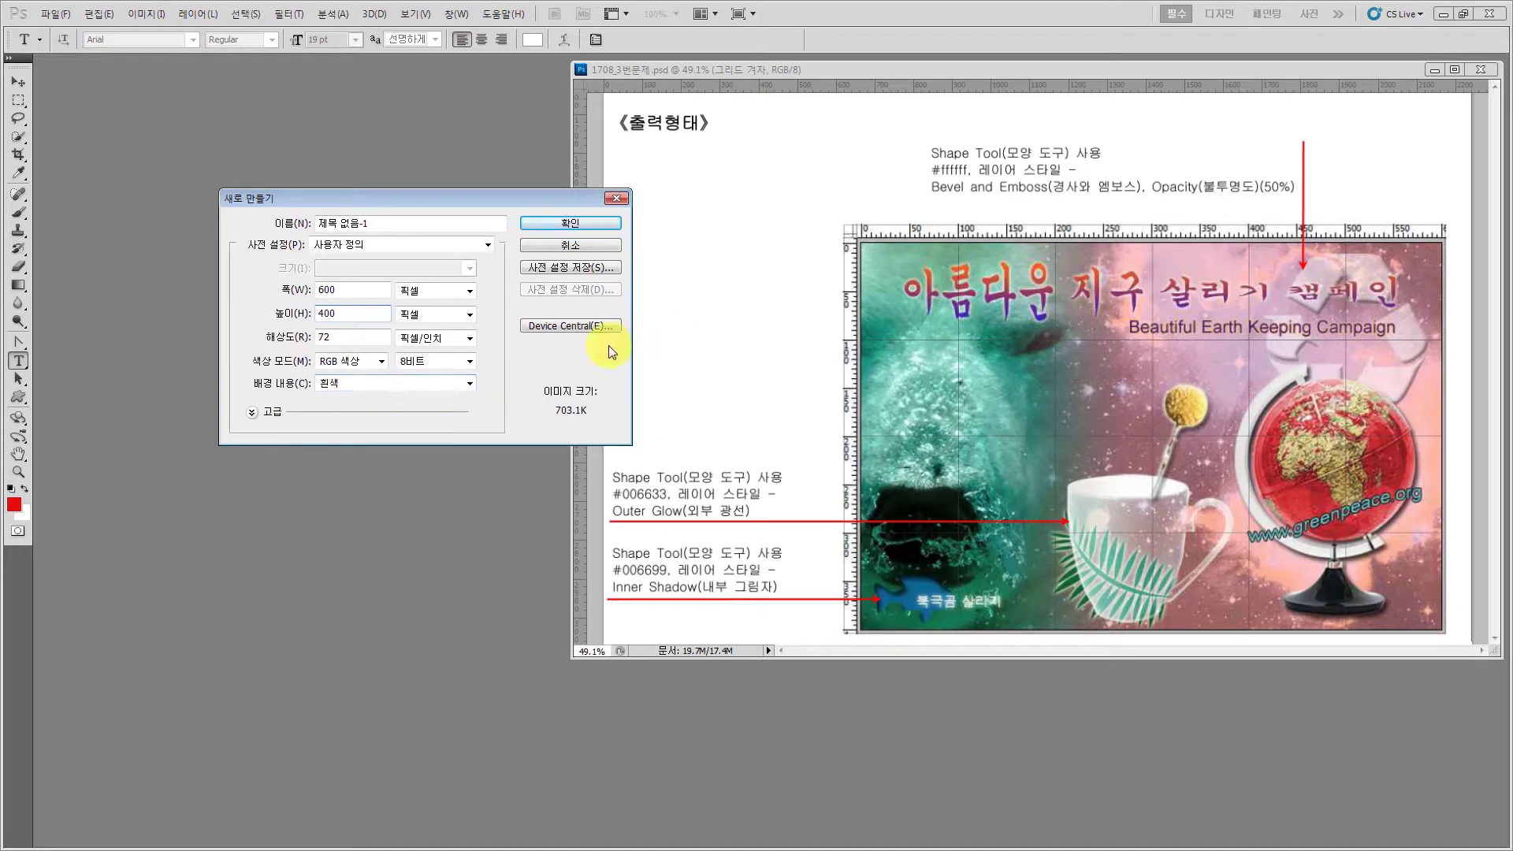
click(568, 224)
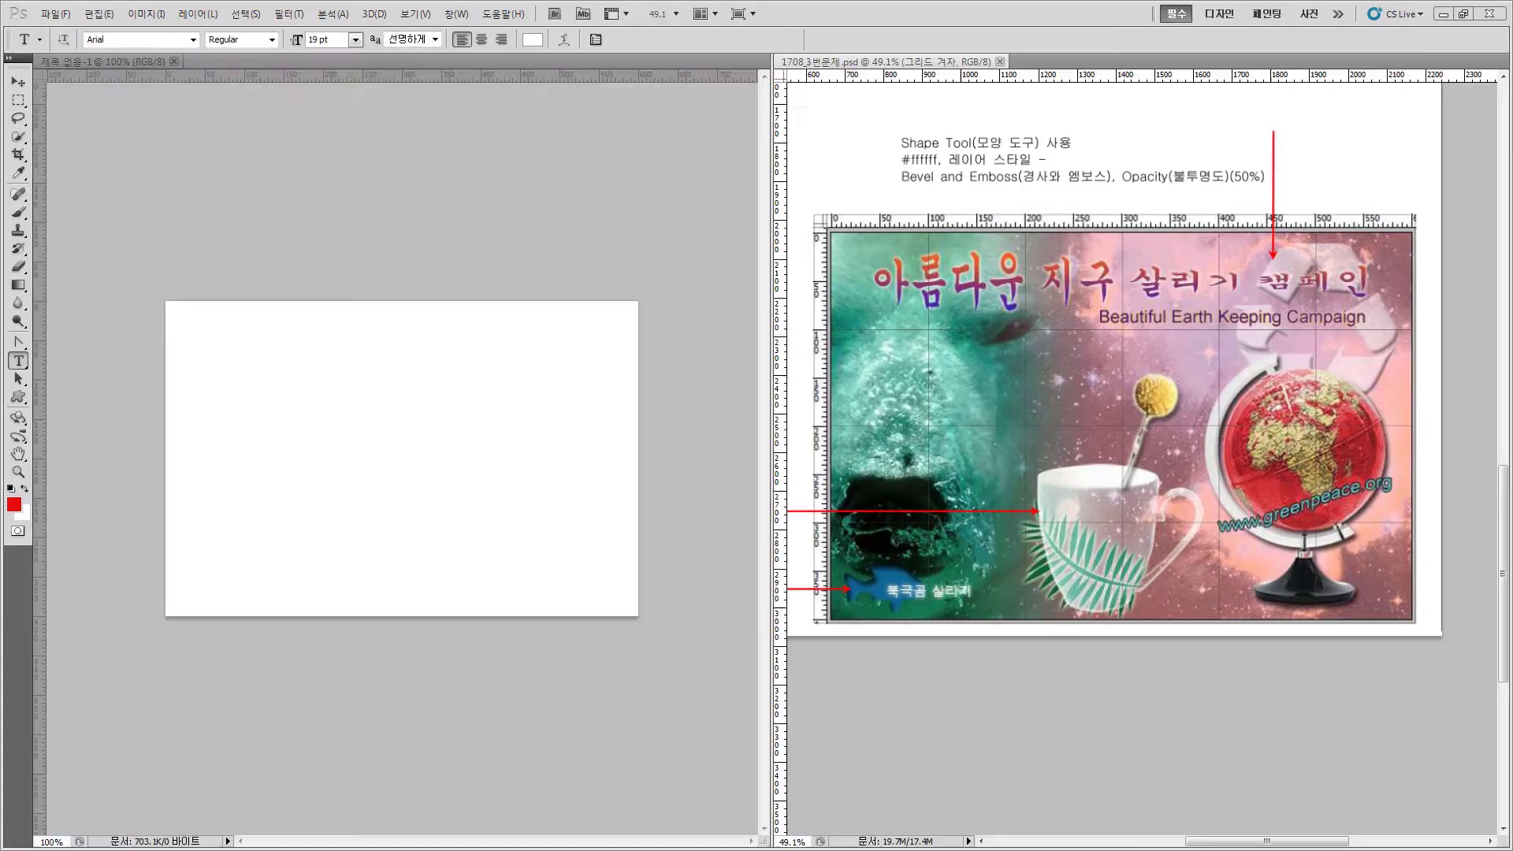
- Check the background colour in the exam PDF and set Photoshop's foreground colour to #ff9999
key(alt+Tab)
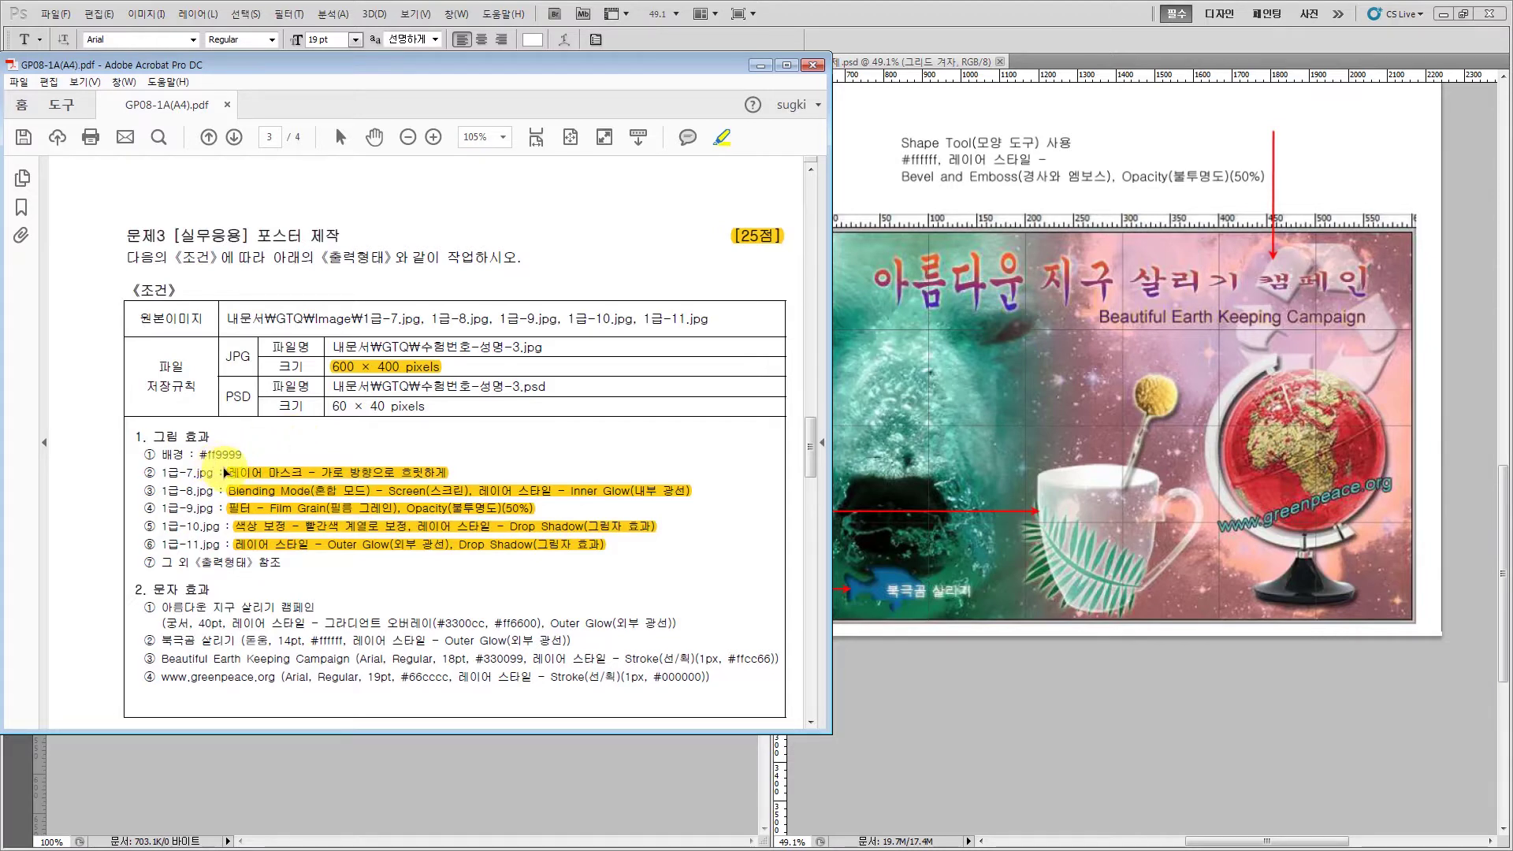
click(761, 65)
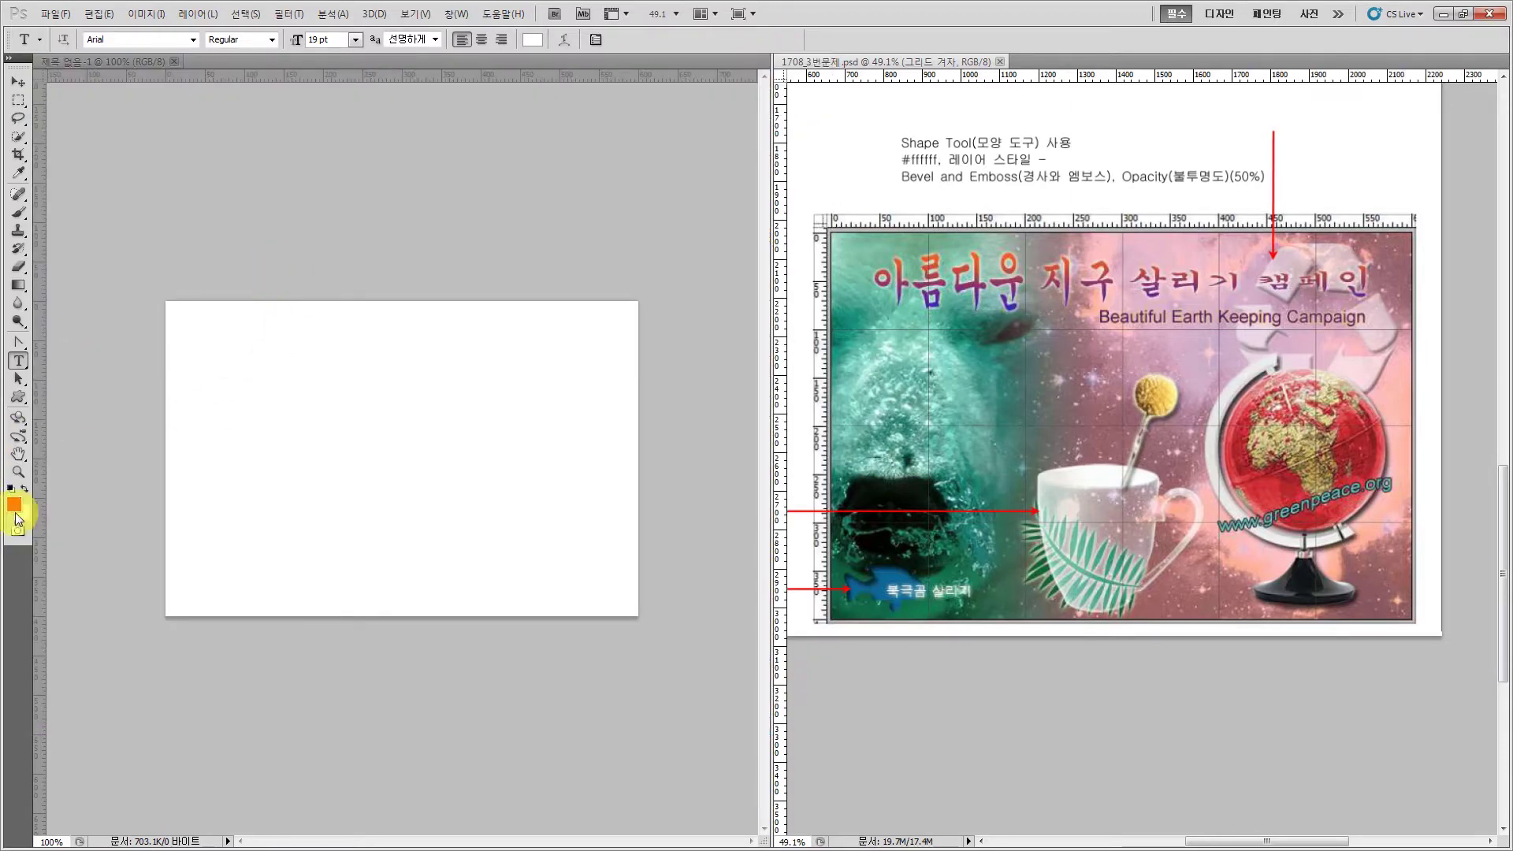
click(14, 505)
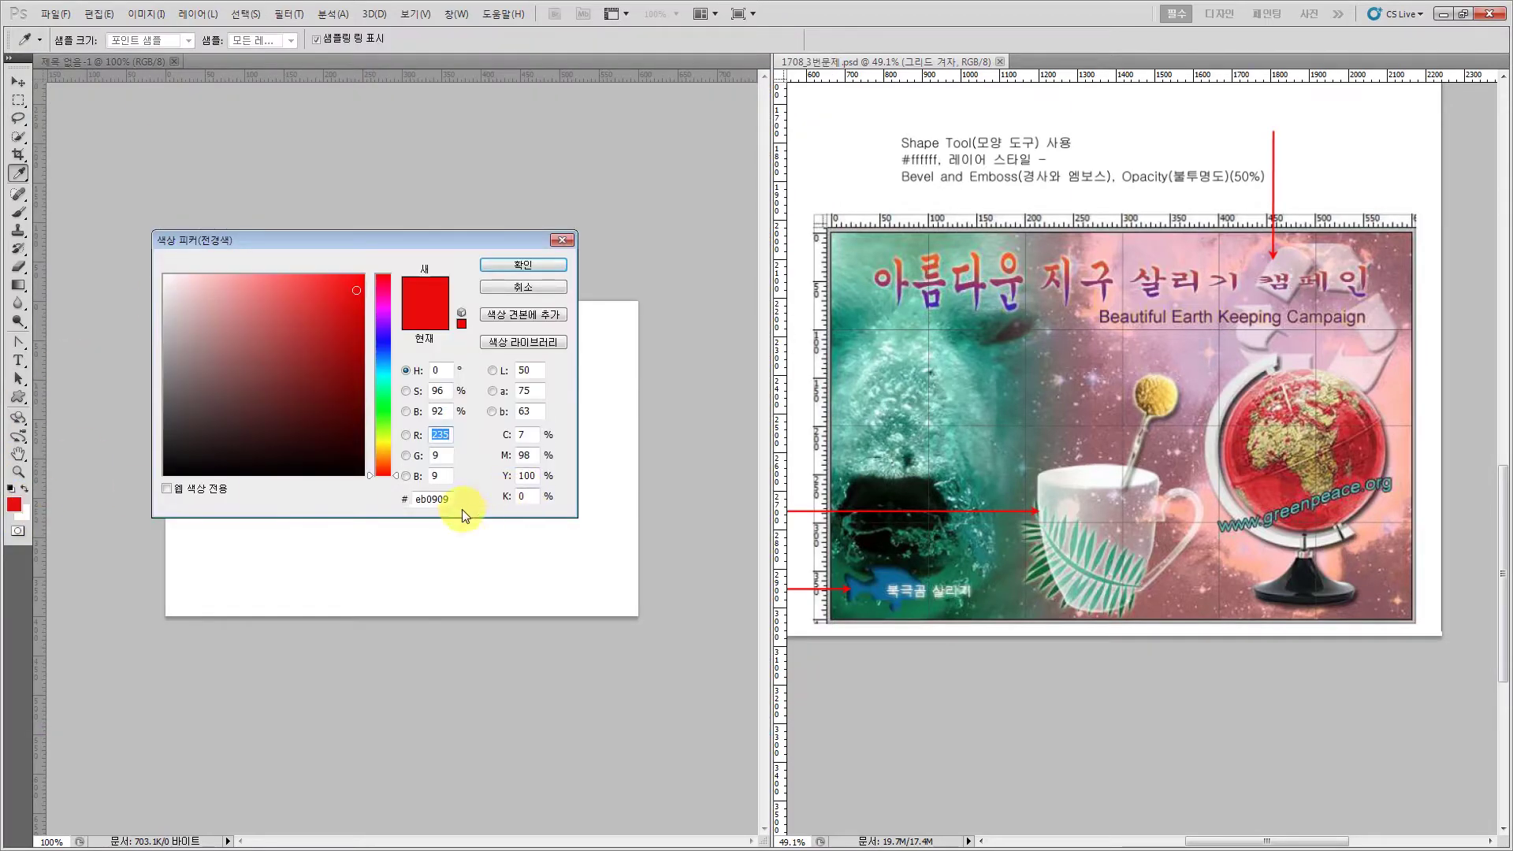
click(452, 499)
text(ff)
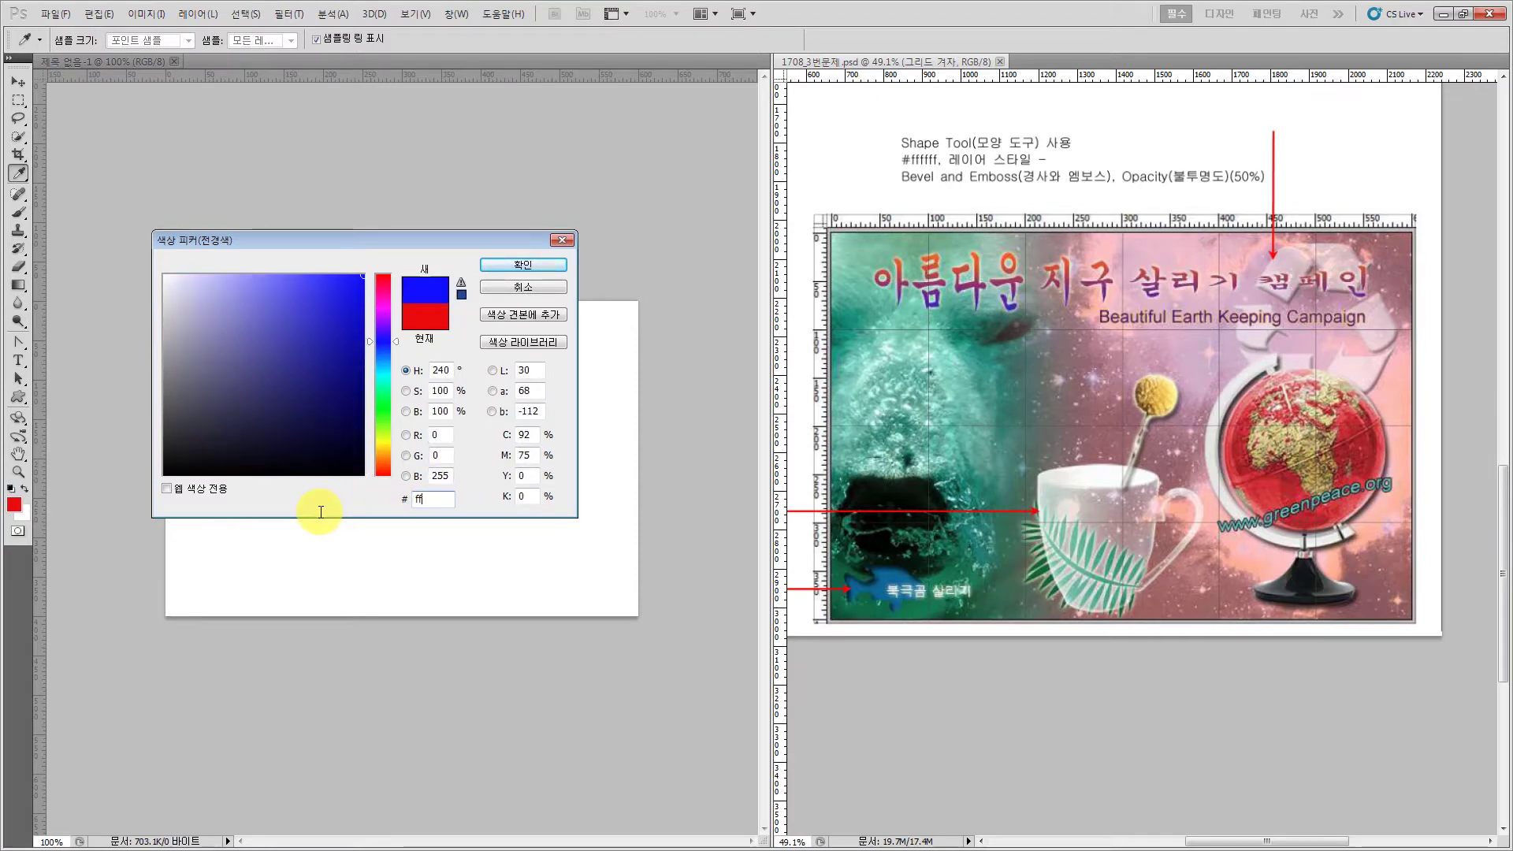
text(9999)
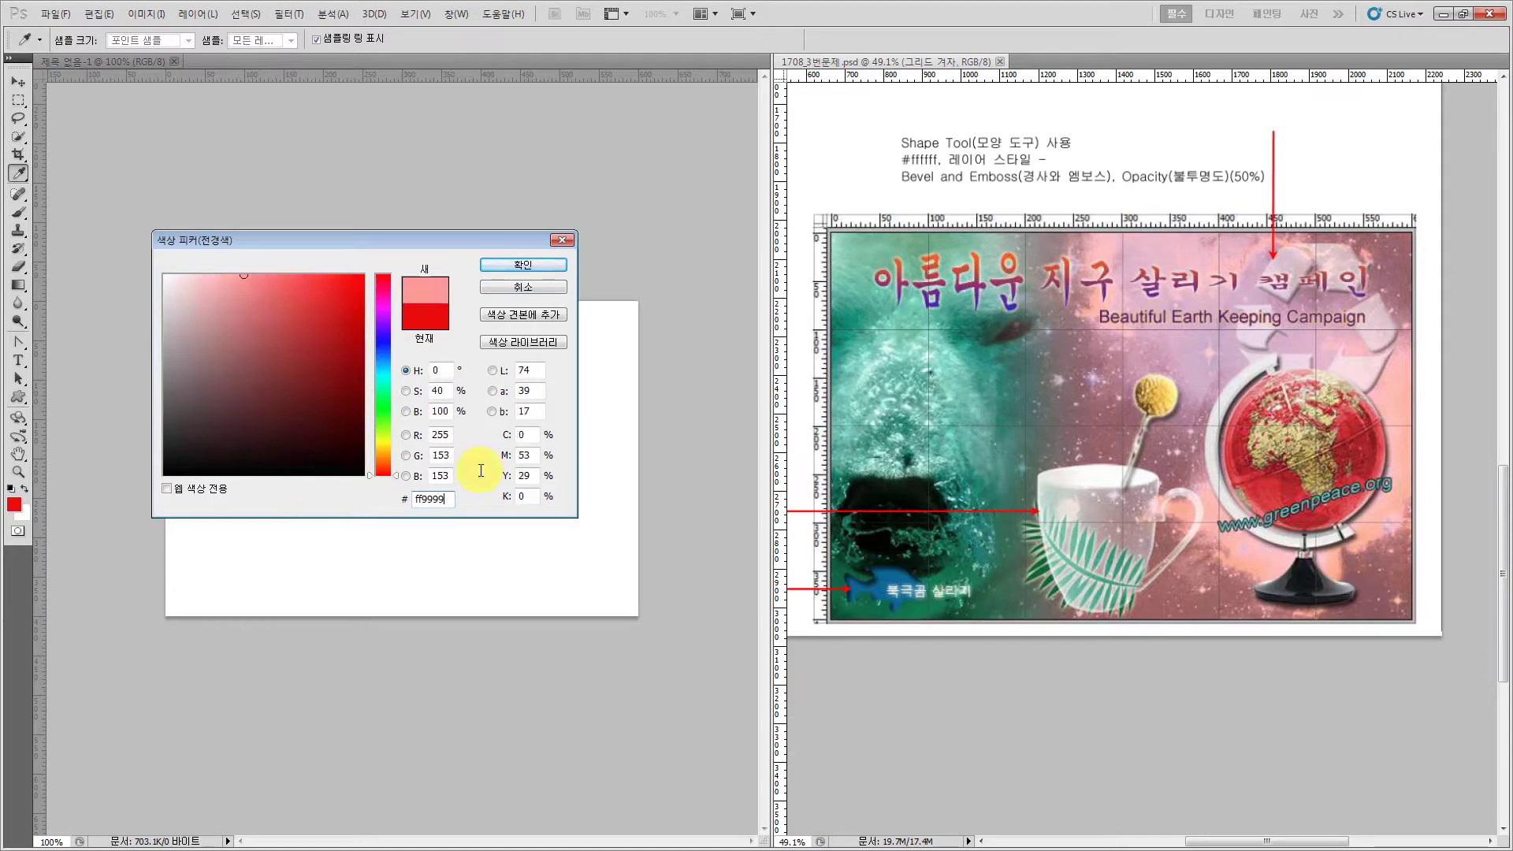
click(545, 266)
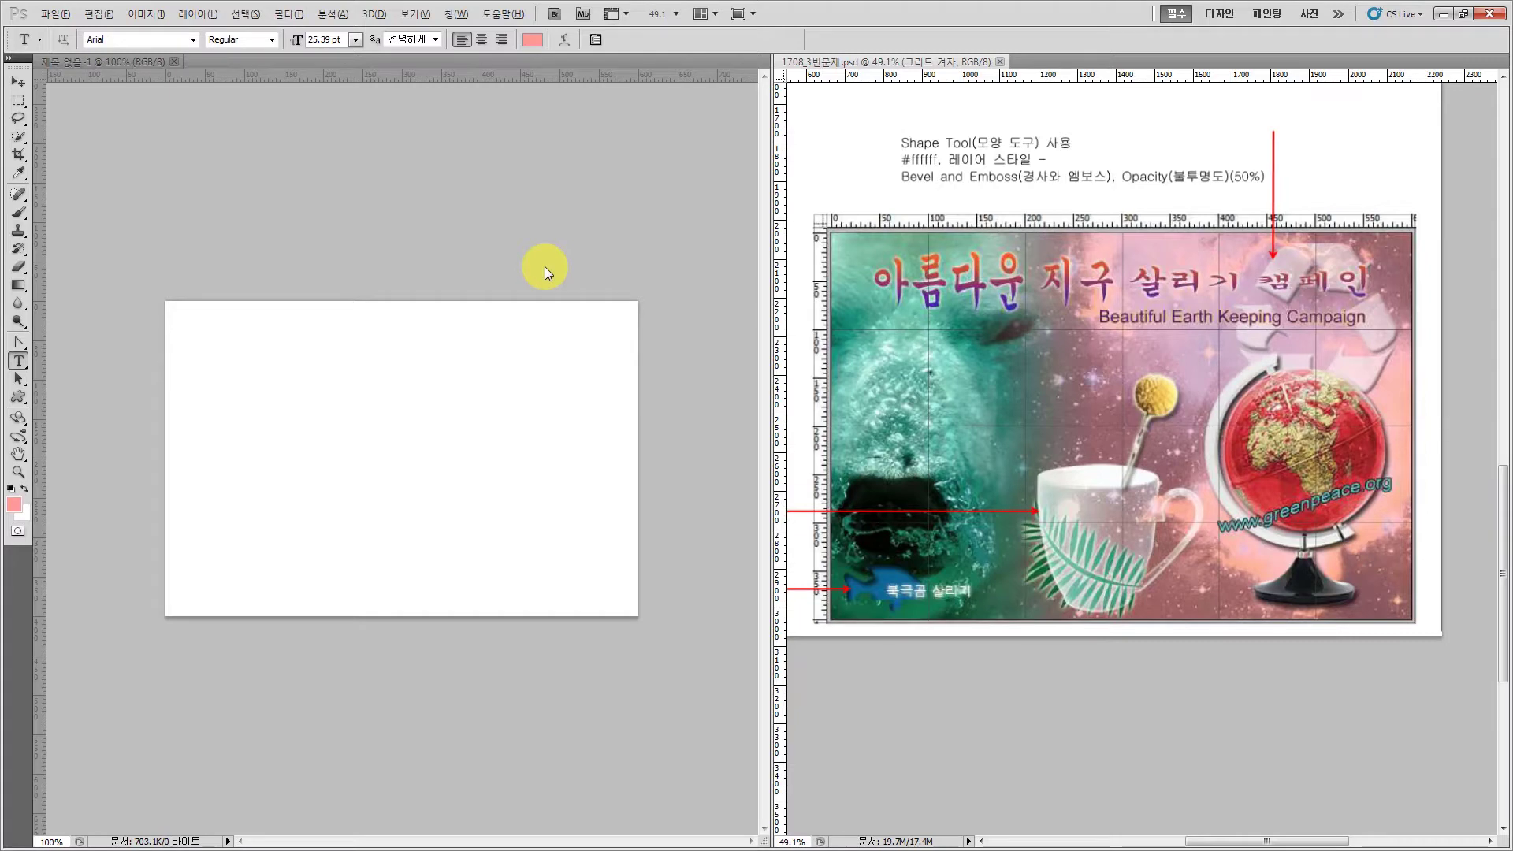
- Fill the new blank document's background with the foreground colour
key(alt+Delete)
click(381, 244)
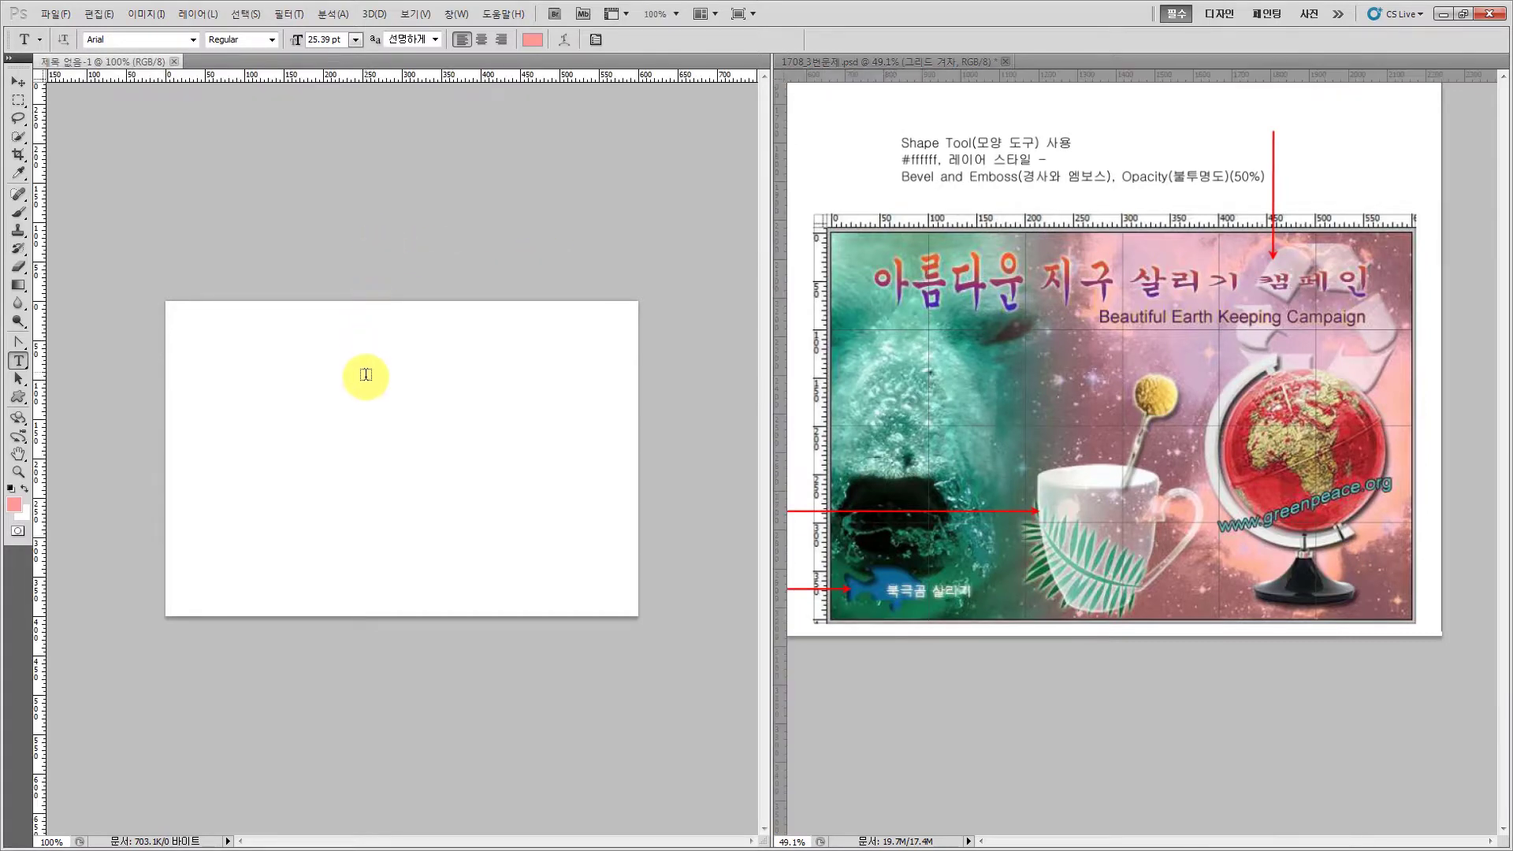
key(alt+Delete)
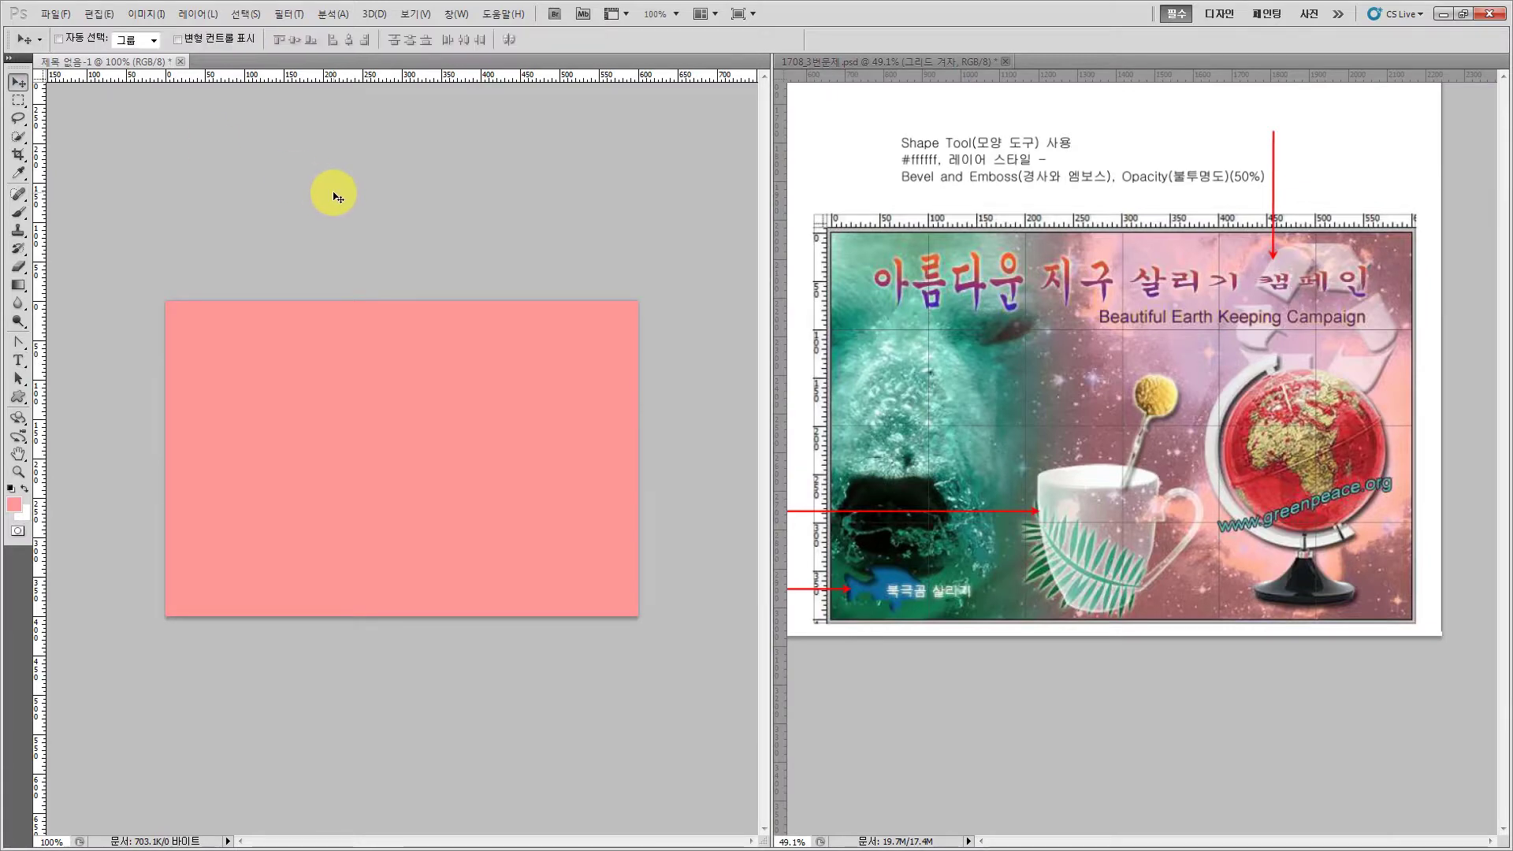
- Place the 1급-7 image over the left part of the pink canvas, centred at X 153.5 px, Y 200 px
key(v)
key(alt+Tab)
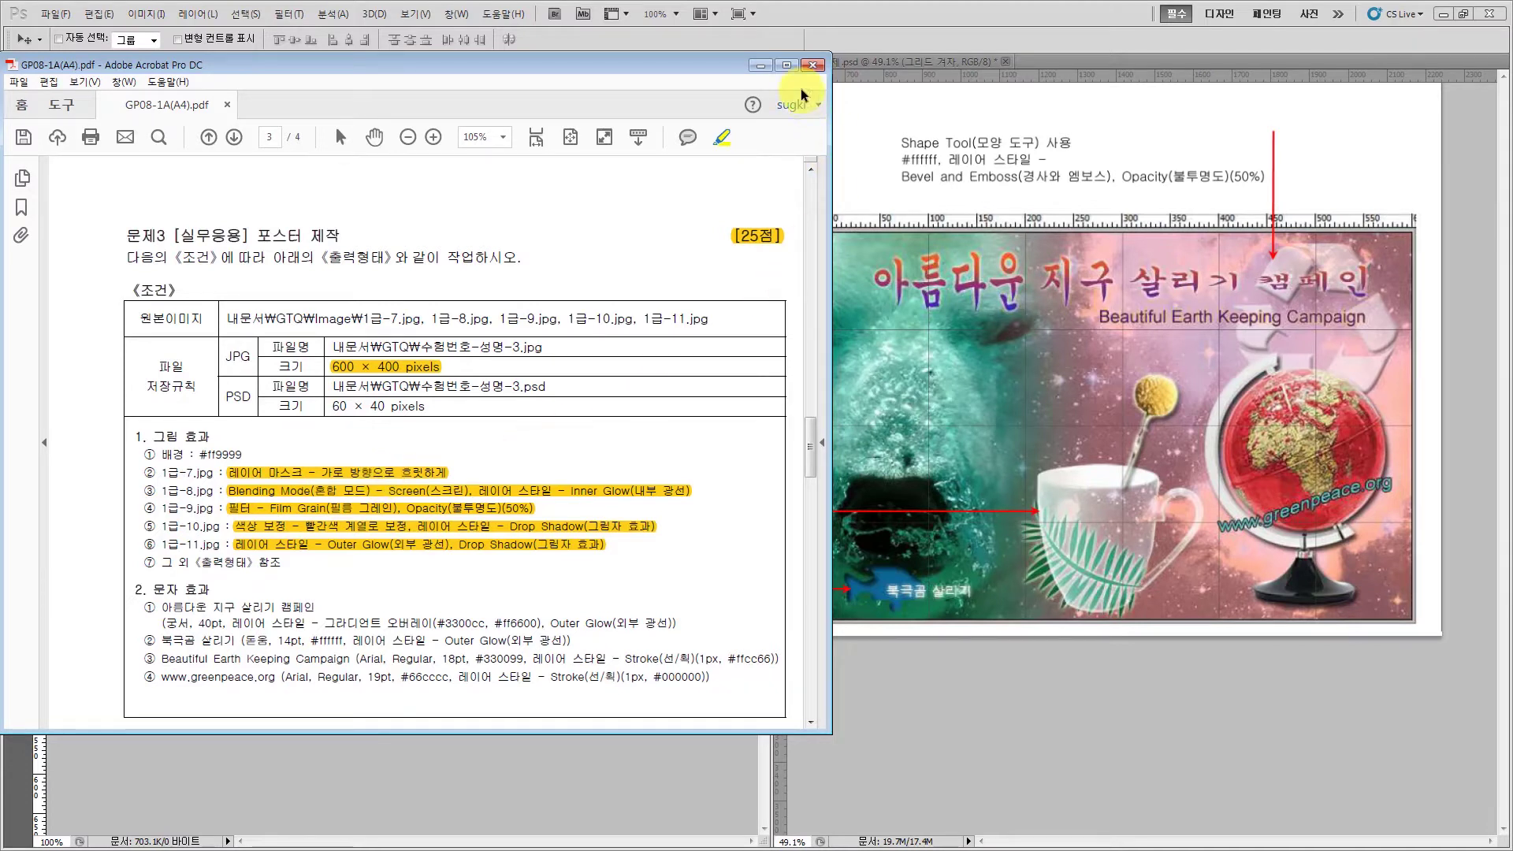
click(760, 67)
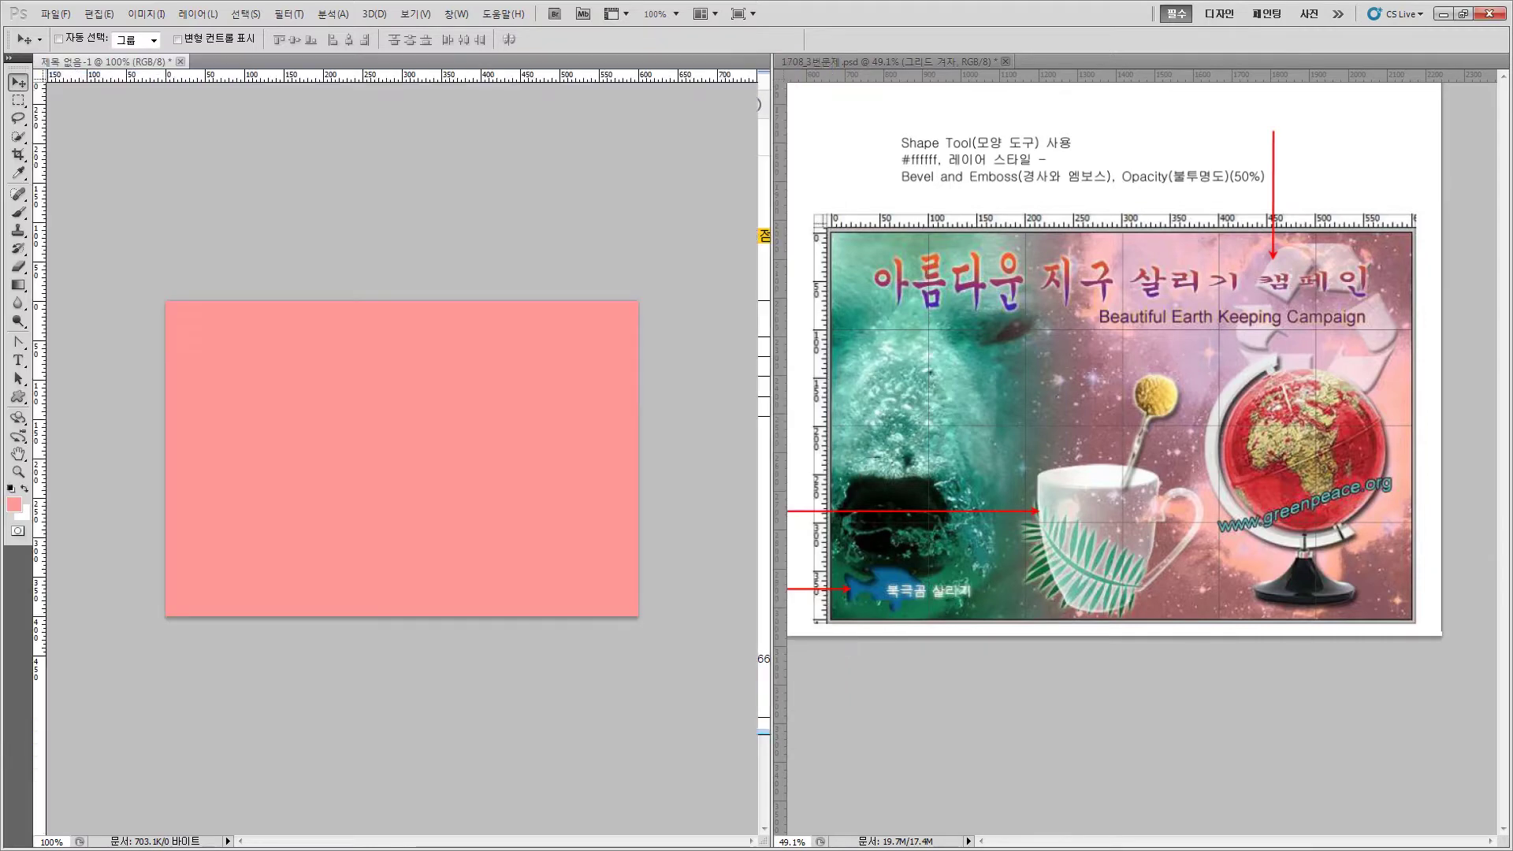
drag(1042, 768, 256, 375)
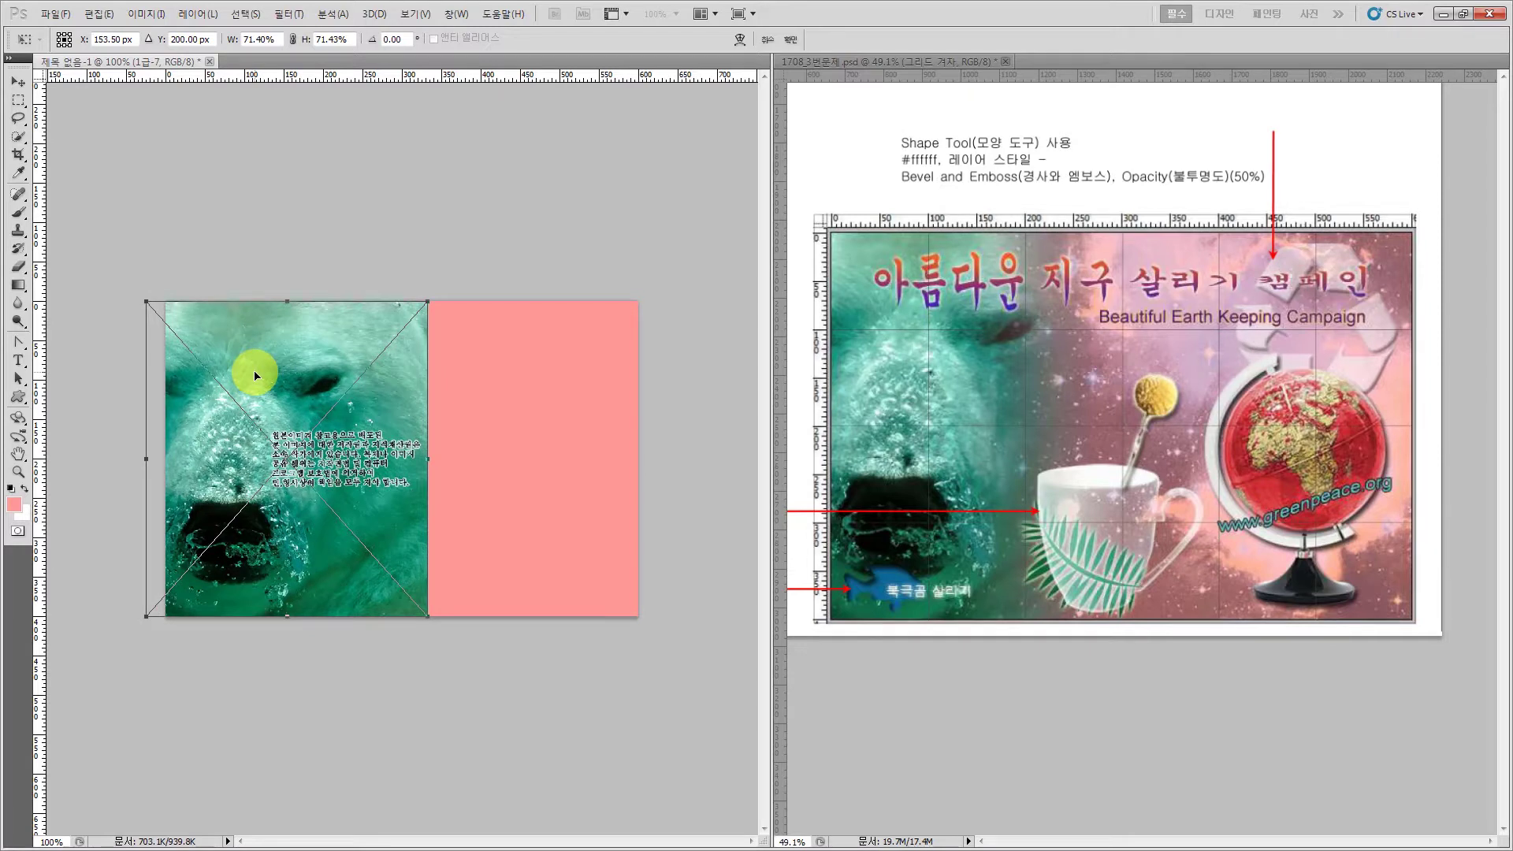
key(Return)
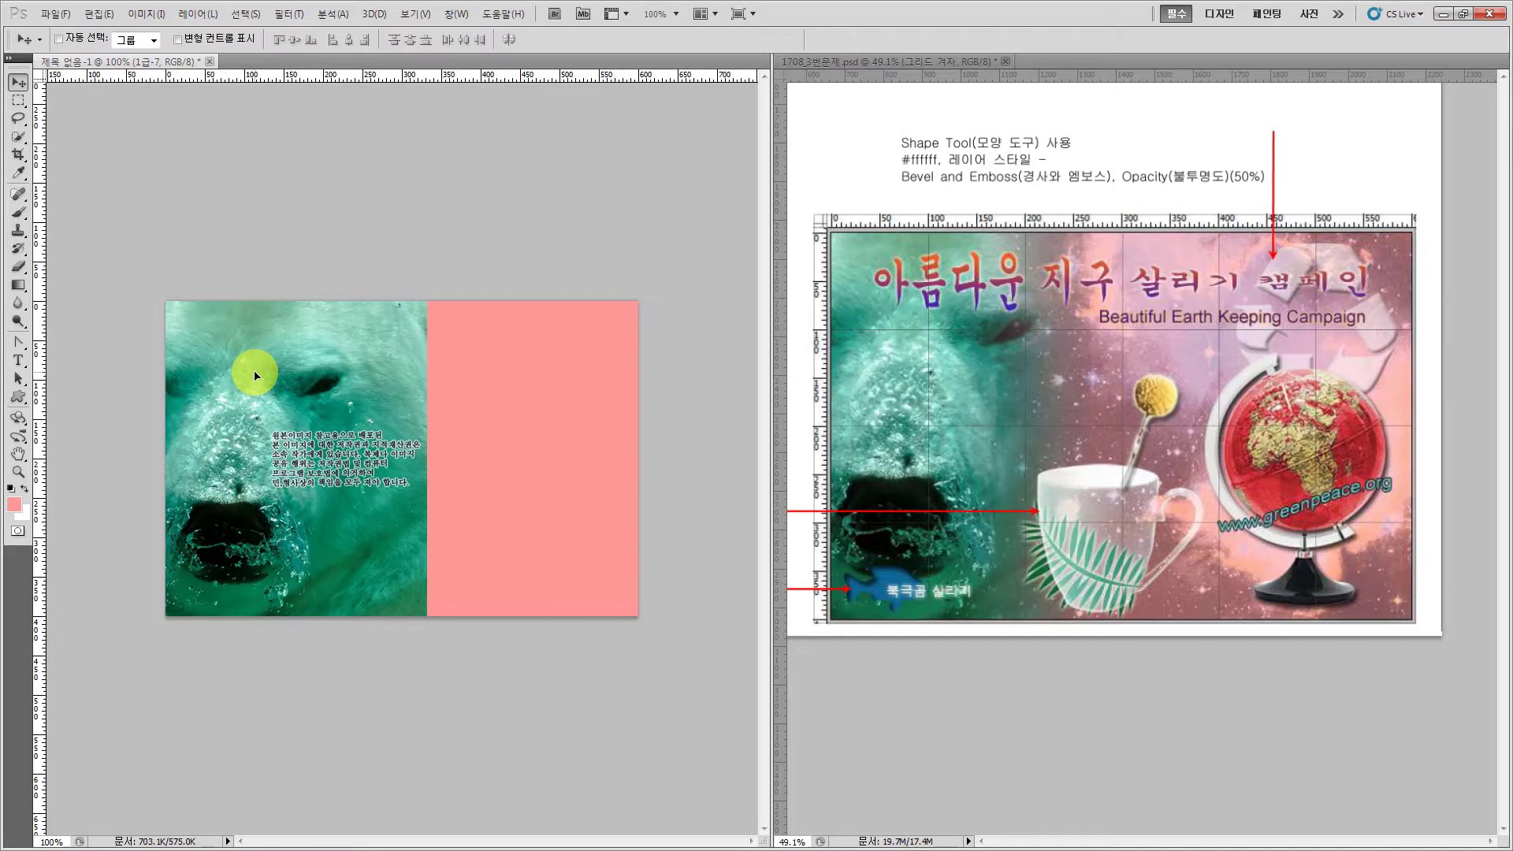
- Show the layer list beside the canvas and rasterize the 1급-7 layer
key(F7)
drag(1401, 508, 741, 299)
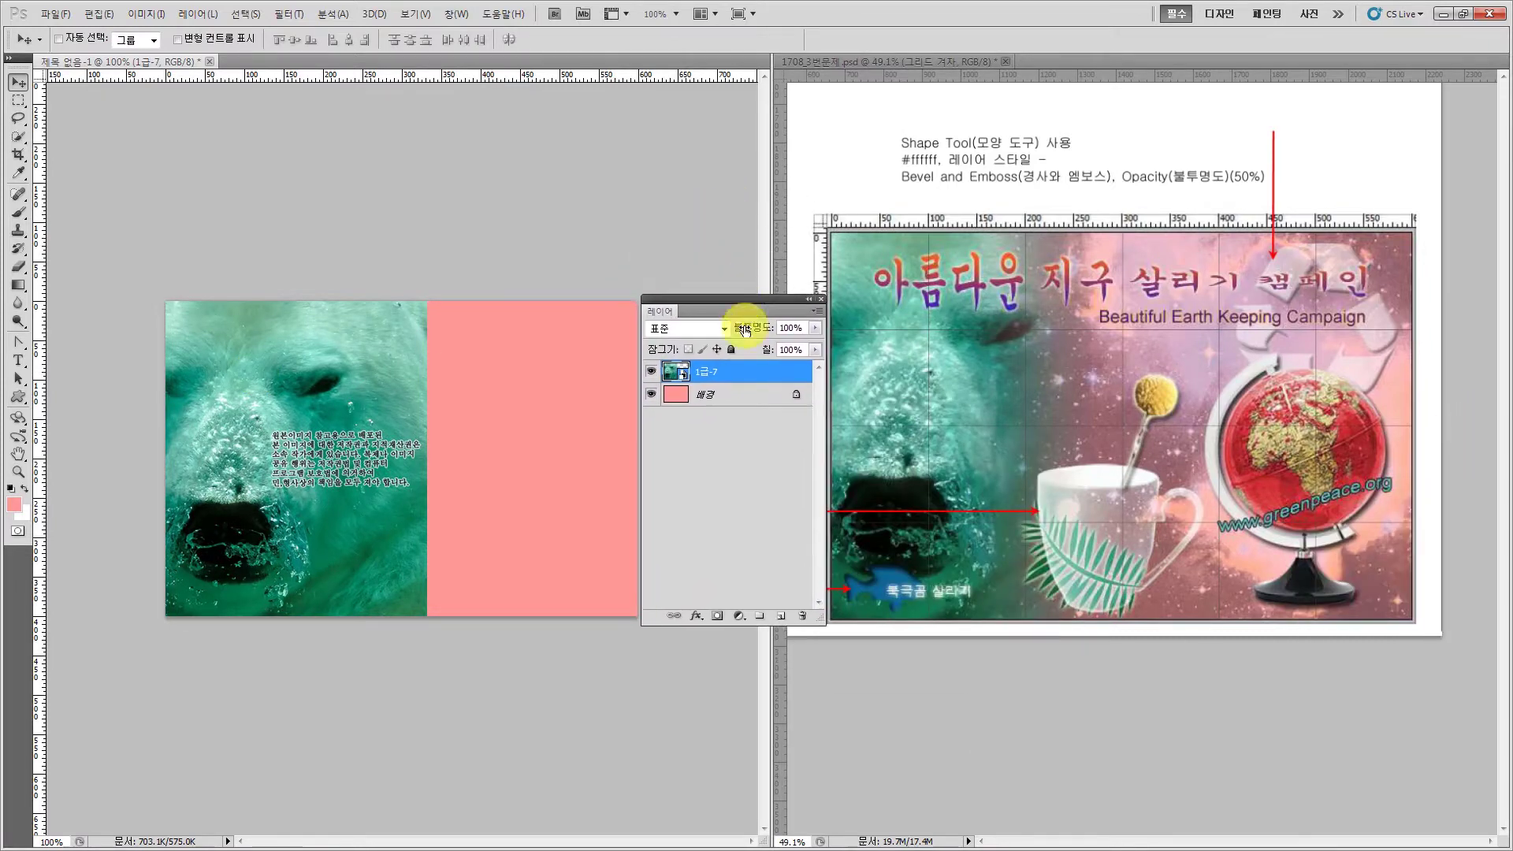
right_click(727, 380)
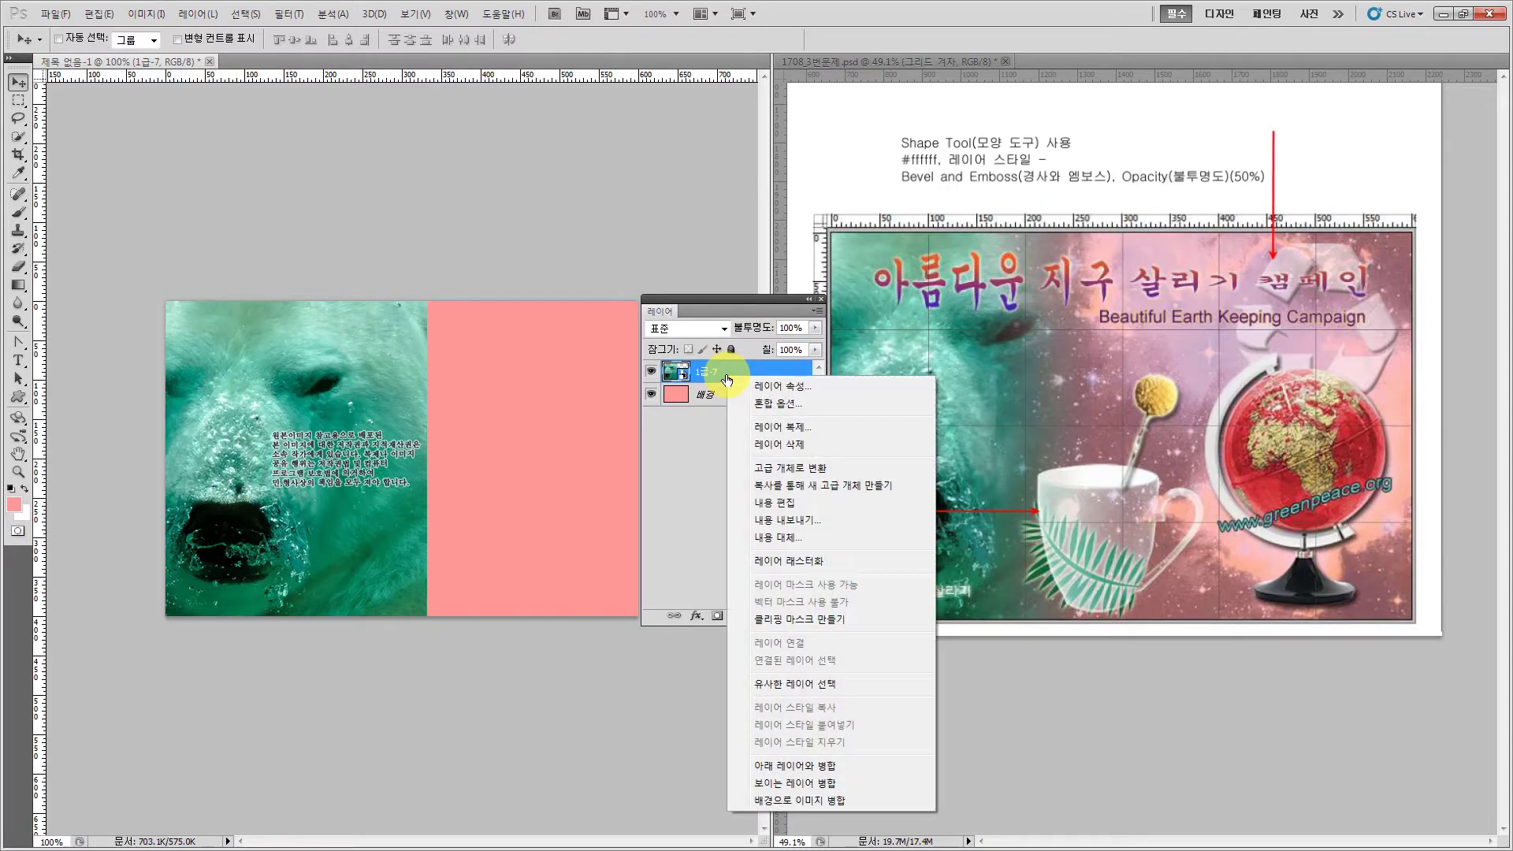
click(782, 562)
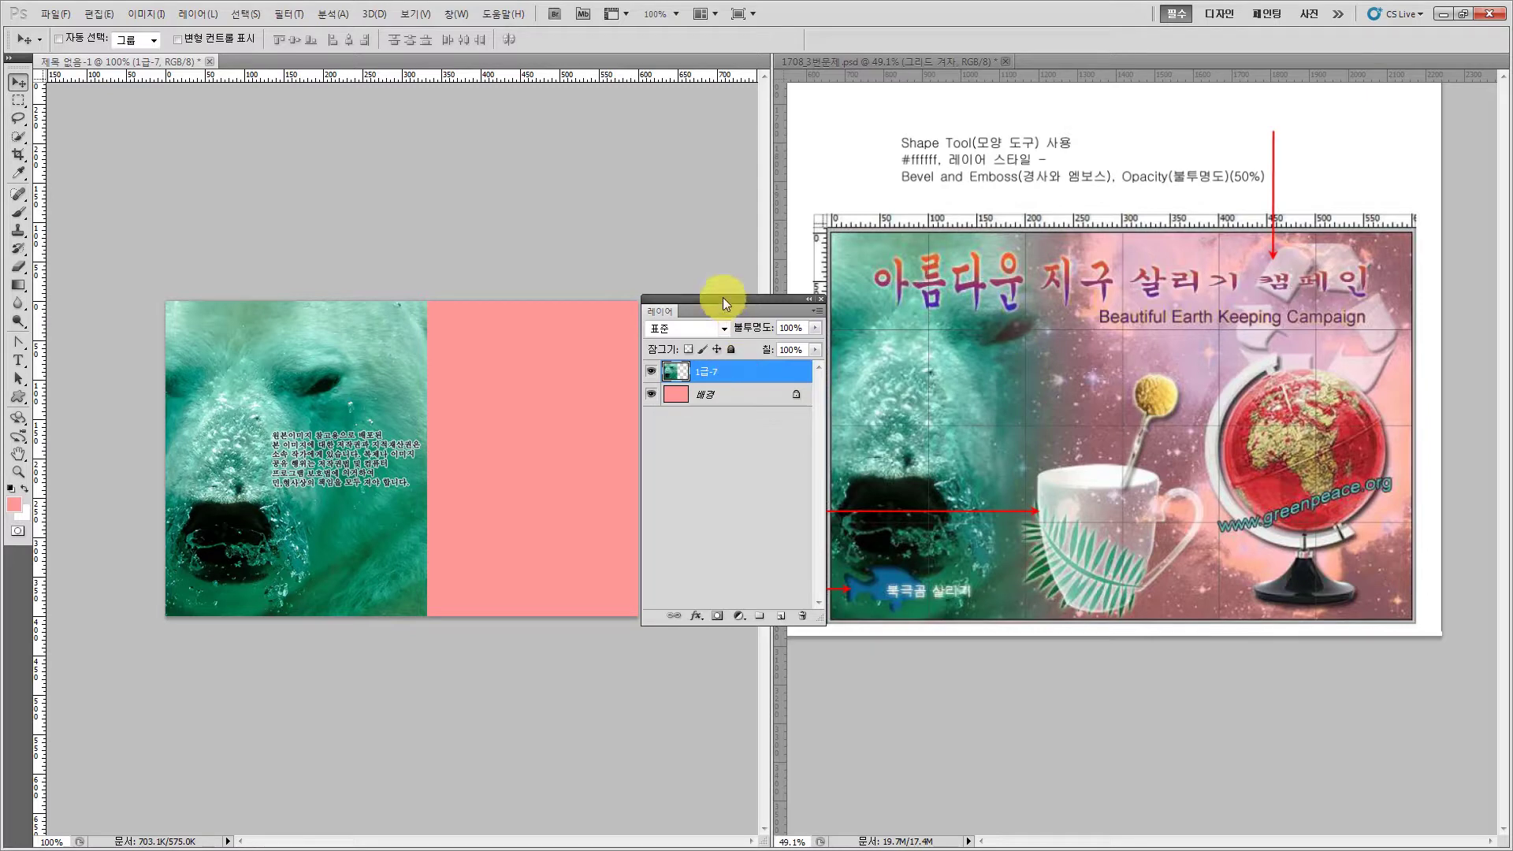
- Add a layer mask to the 1급-7 layer and choose the 검정, 흰색 preset for the Gradient tool
click(716, 619)
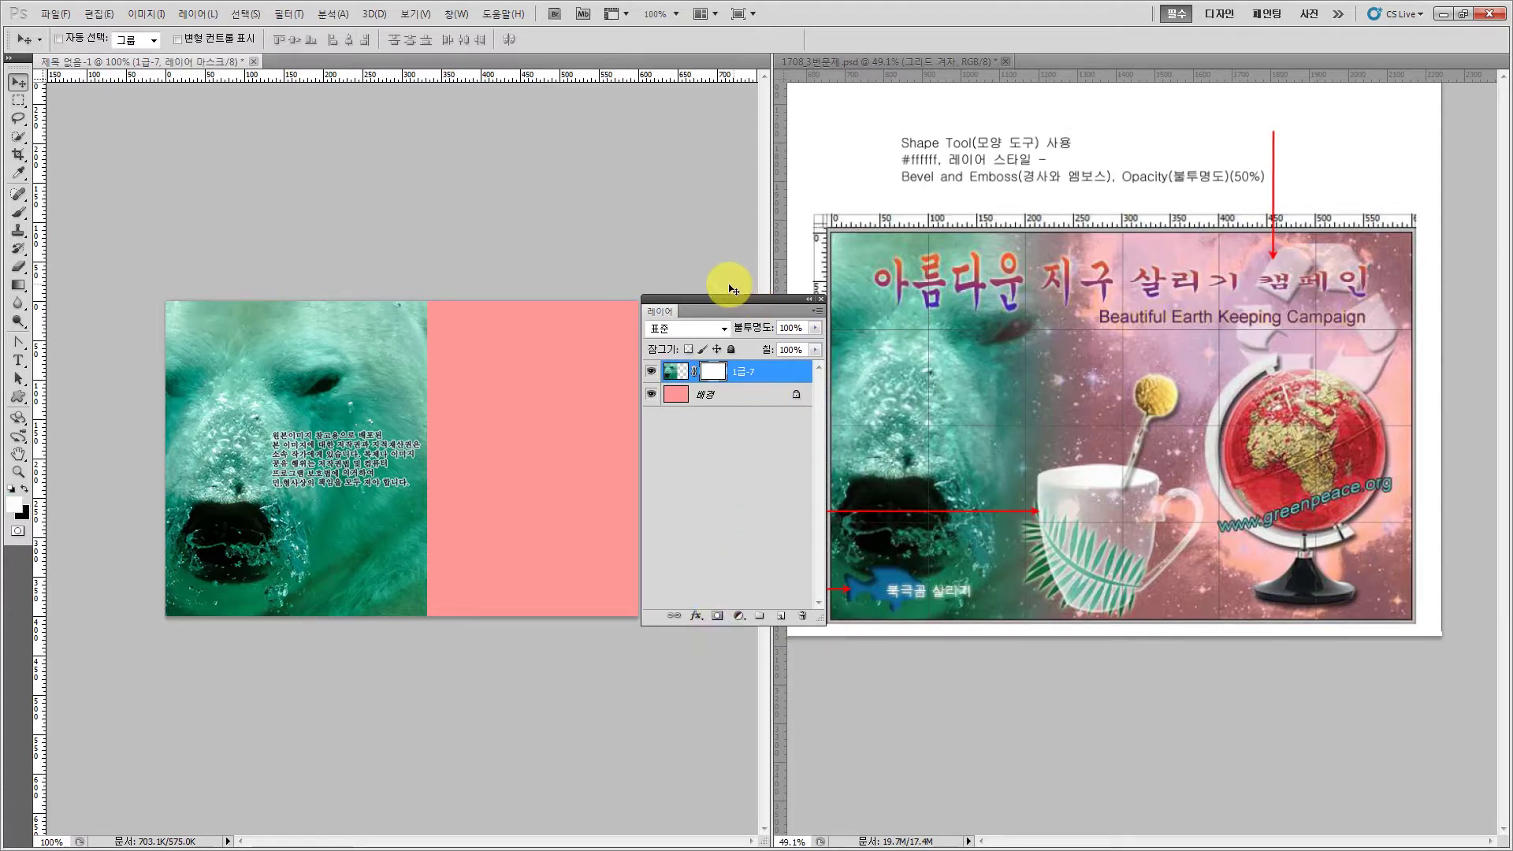
drag(712, 301, 844, 634)
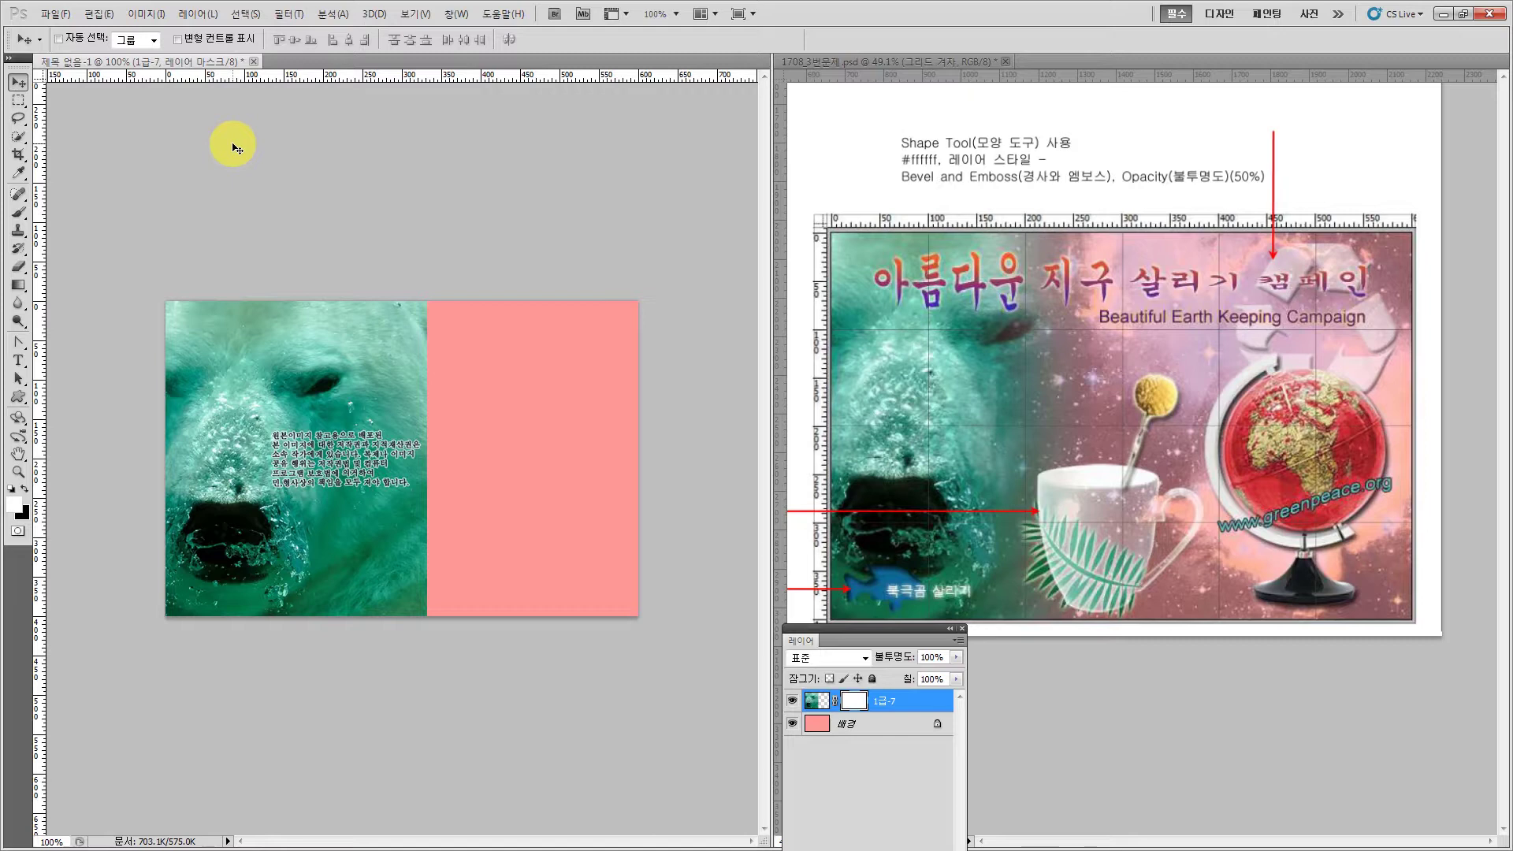
click(17, 288)
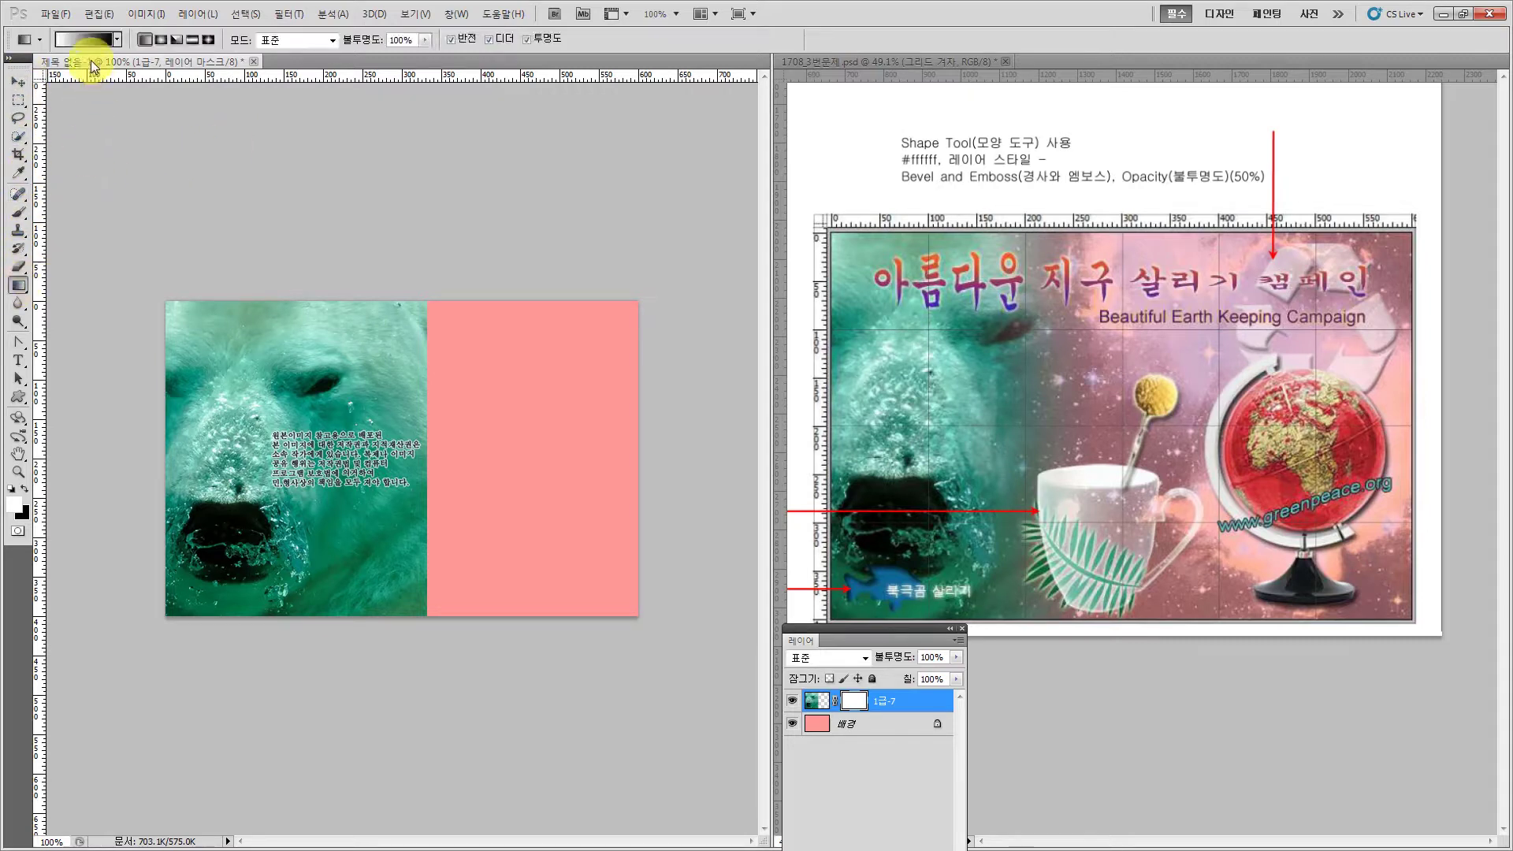
click(96, 39)
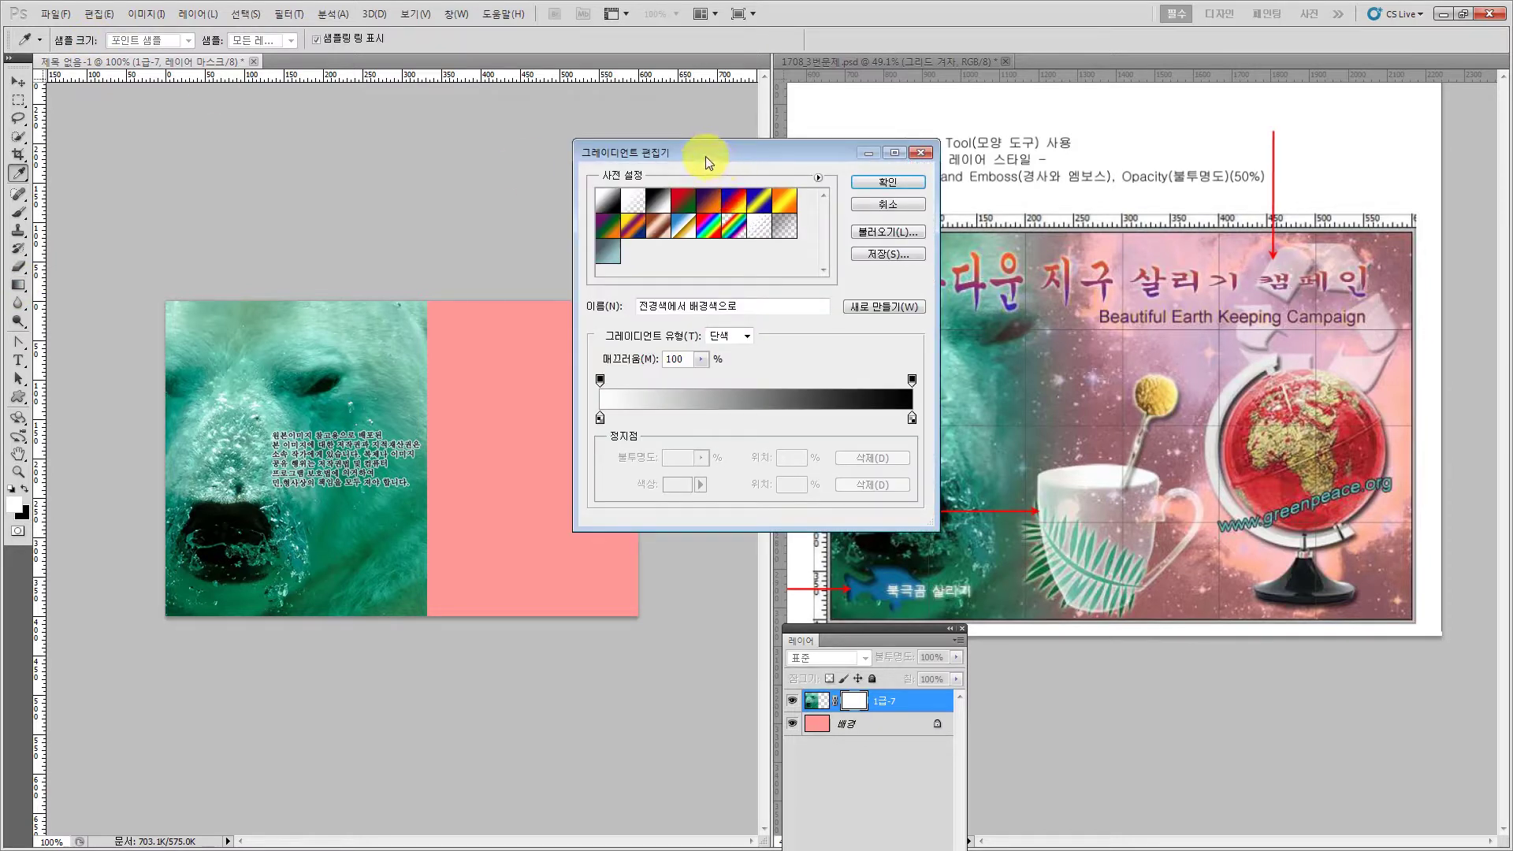
drag(706, 156, 584, 107)
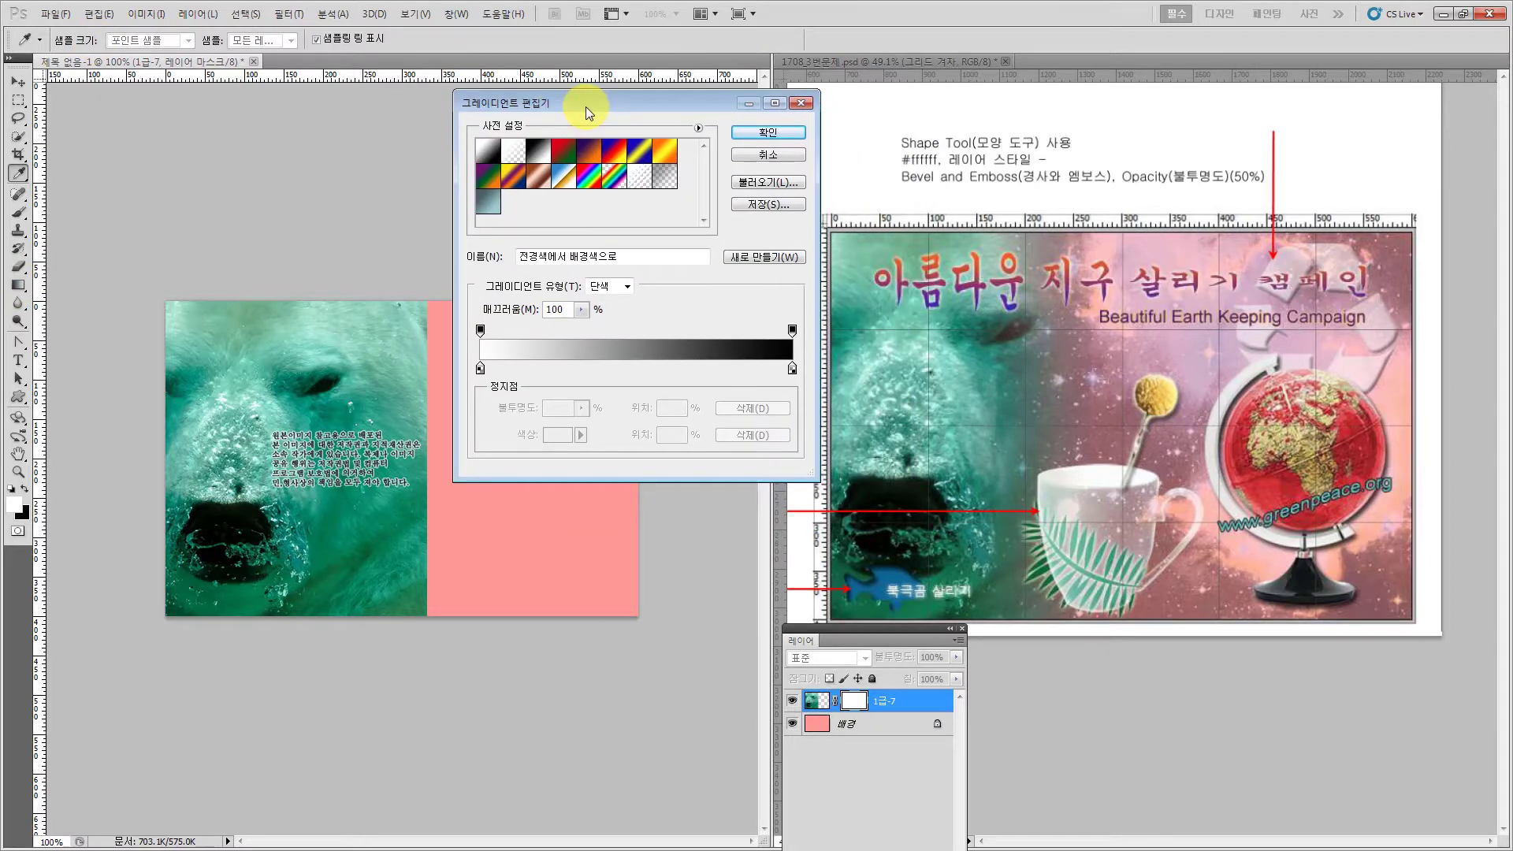
click(533, 154)
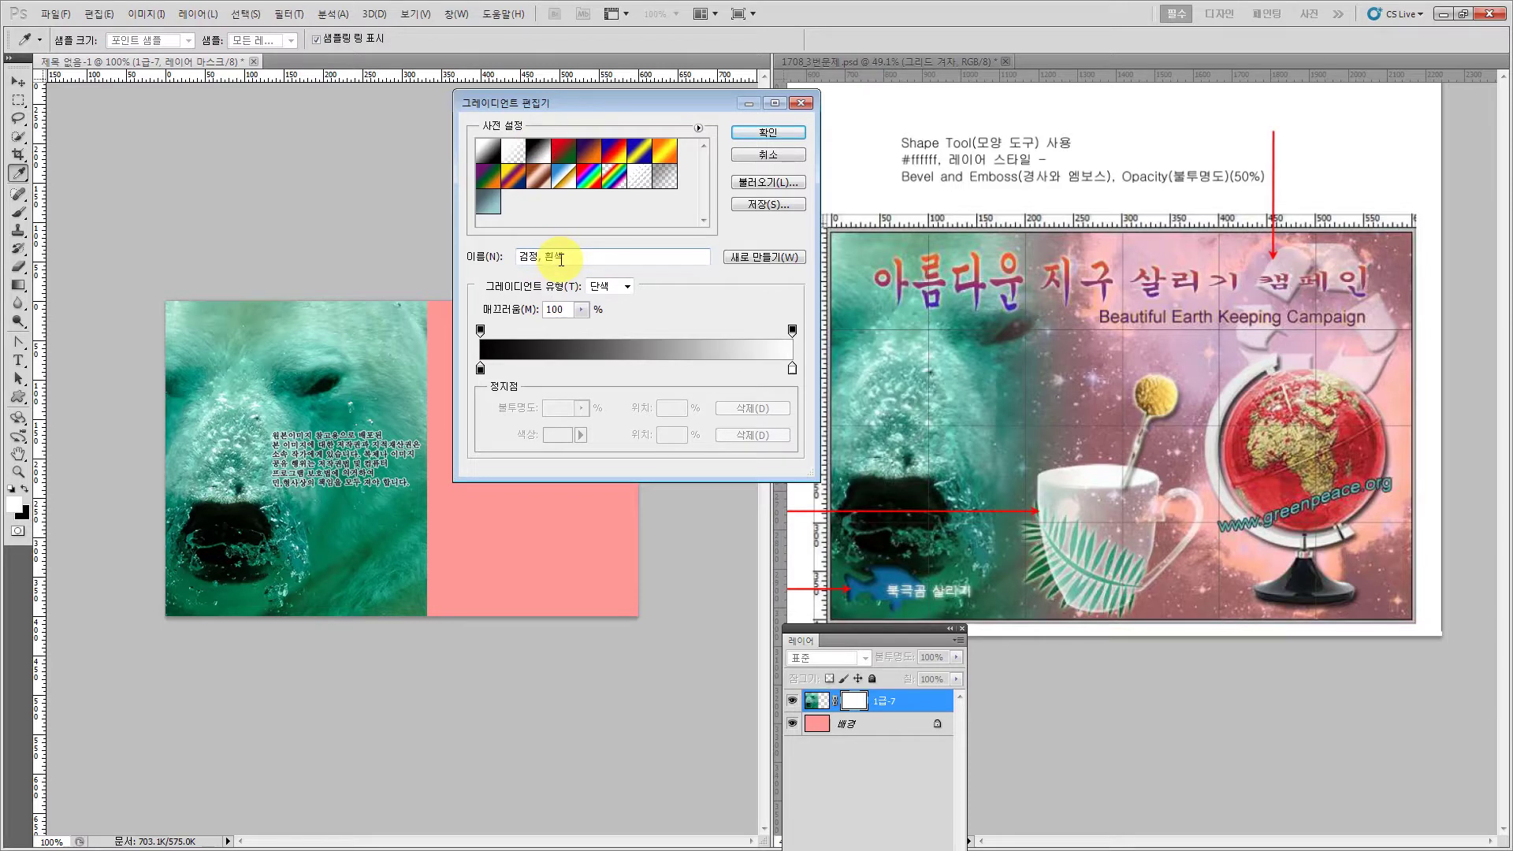
click(754, 132)
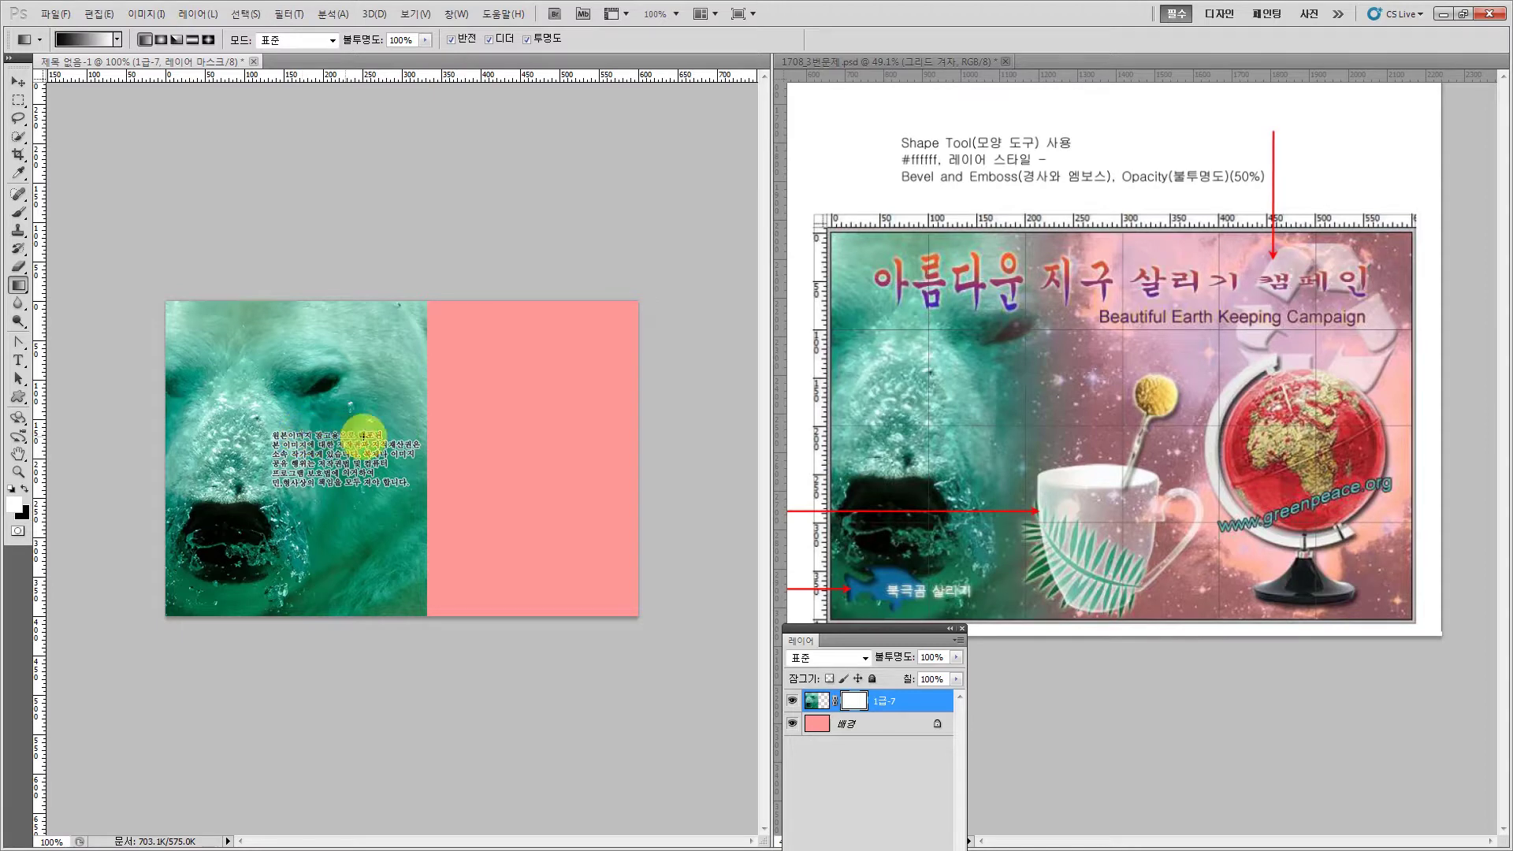
- Draw a horizontal gradient on the 1급-7 mask so the bear image fades into the pink background past its eye
drag(362, 433, 423, 433)
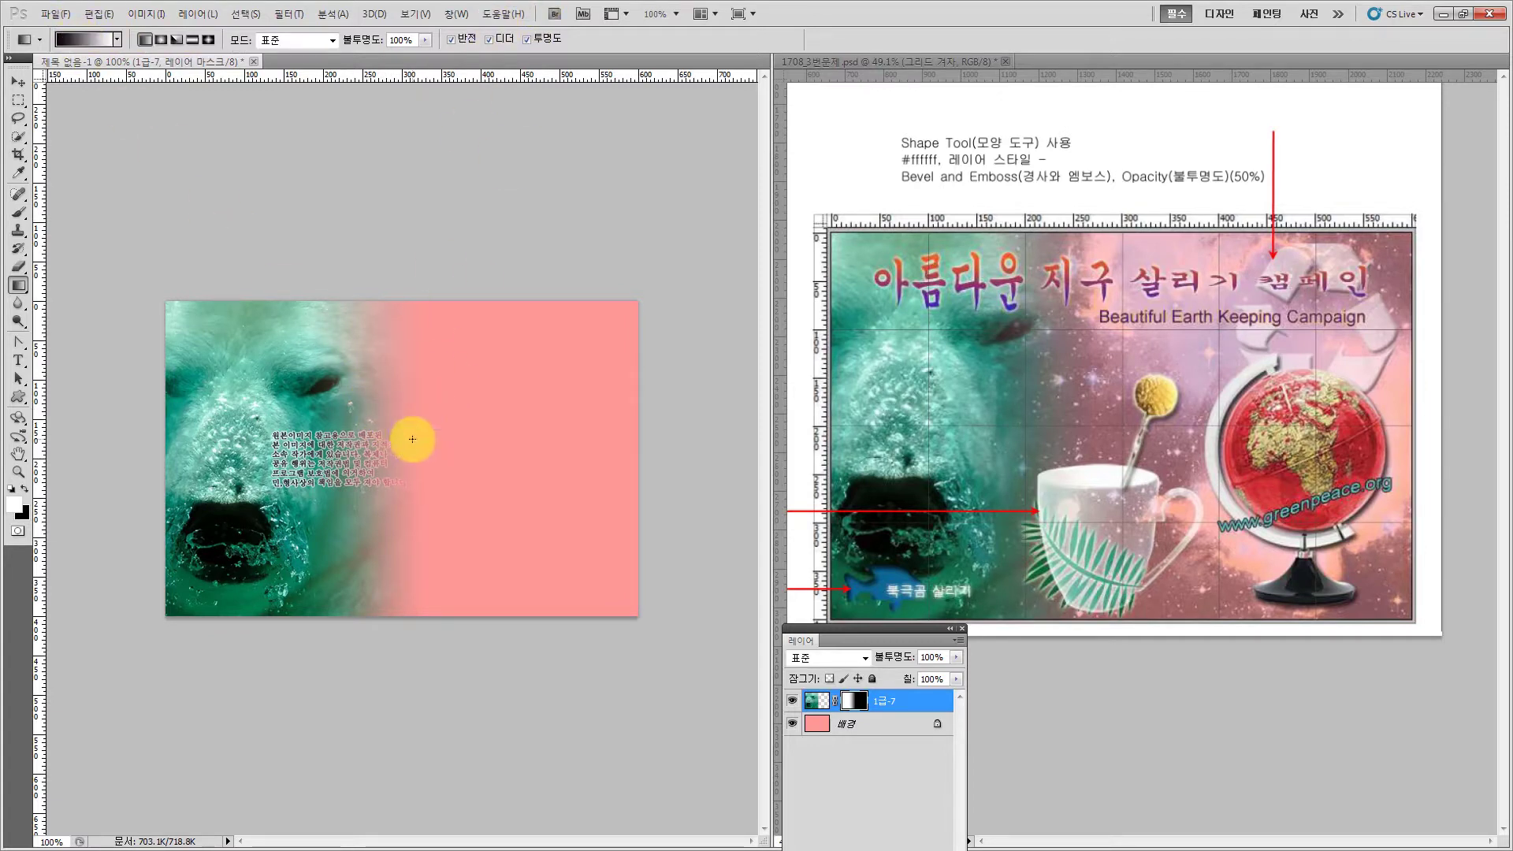
drag(268, 419, 389, 425)
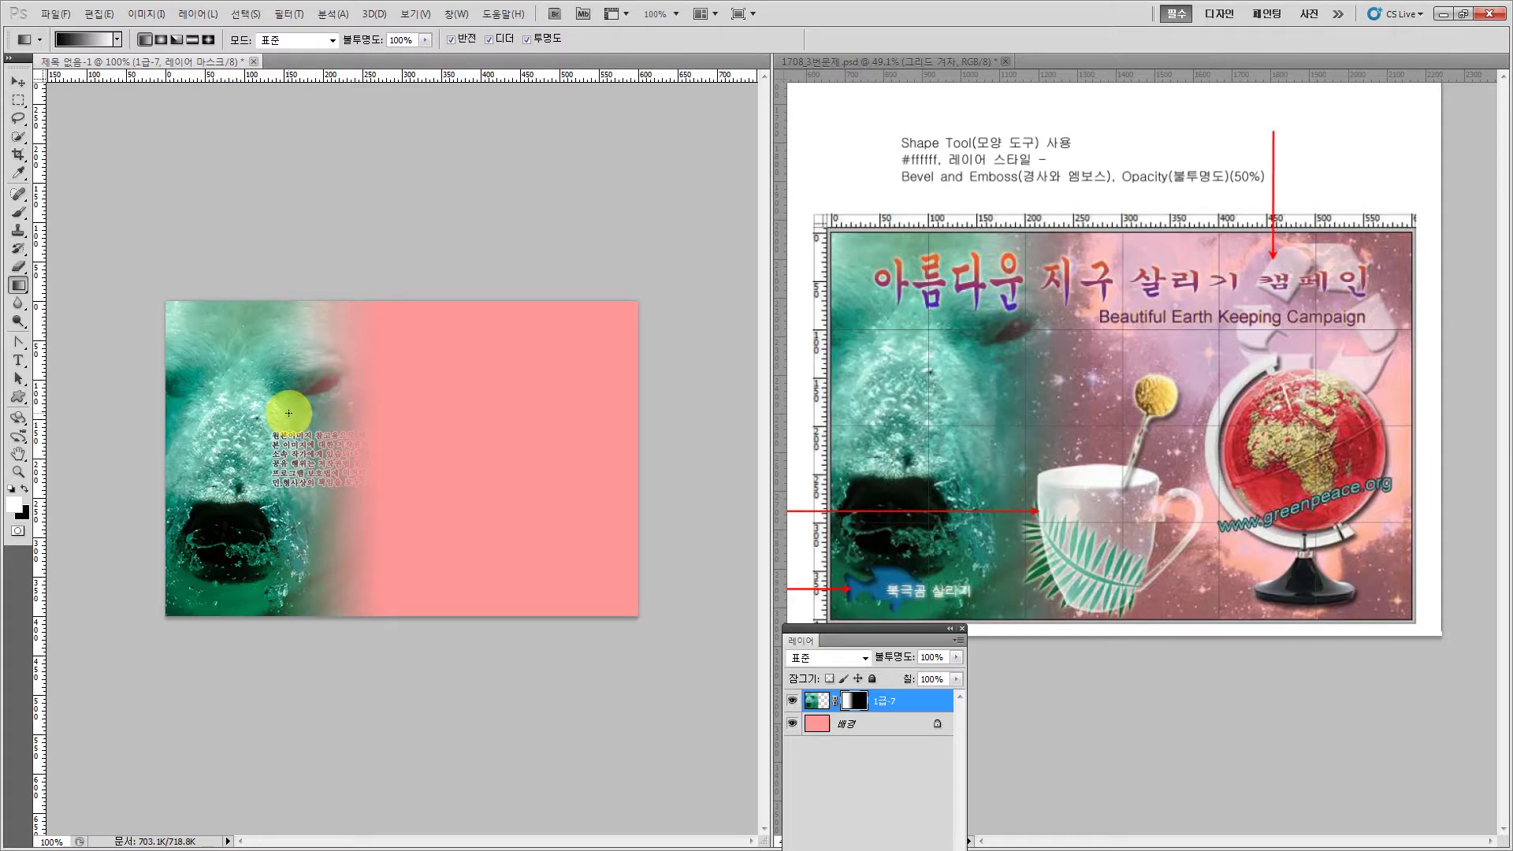
drag(260, 427, 409, 442)
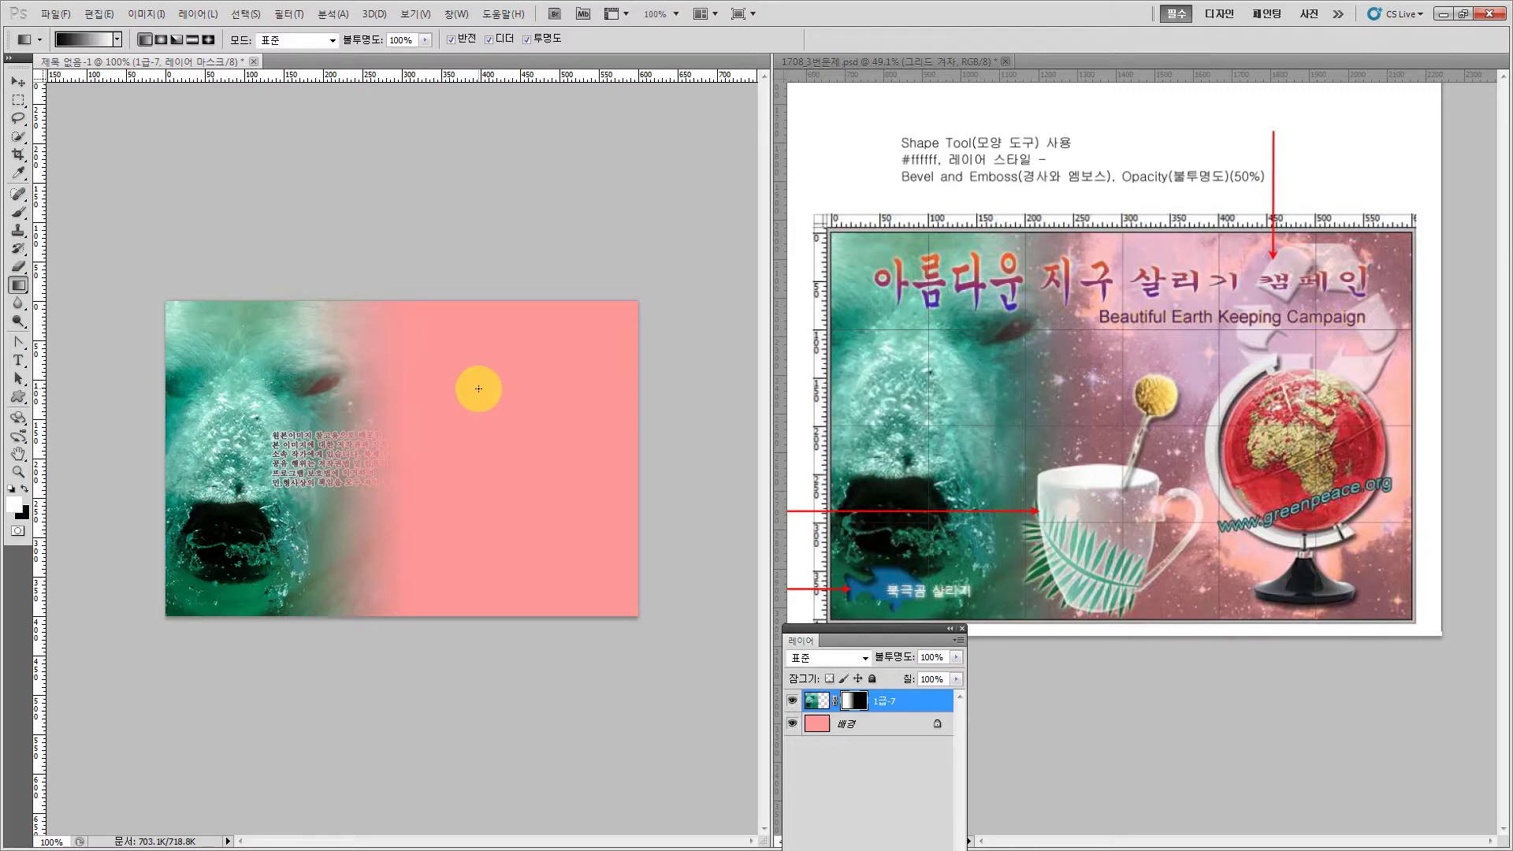
- Switch to the exam PDF, highlight the 1급-8 file name, and read its Screen blending and Inner Glow conditions
key(alt+Tab)
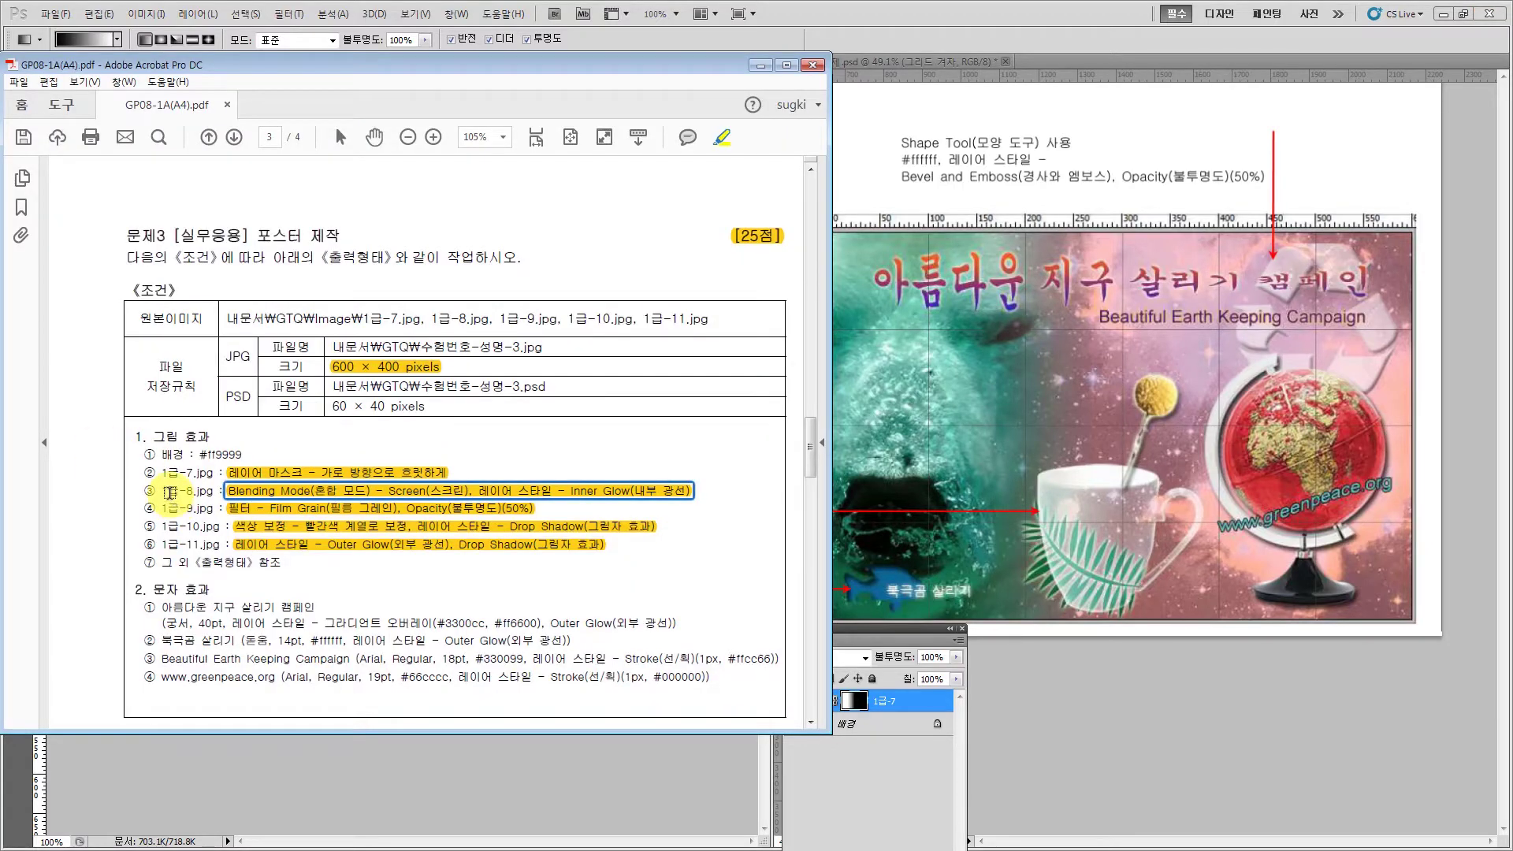
drag(169, 492, 200, 493)
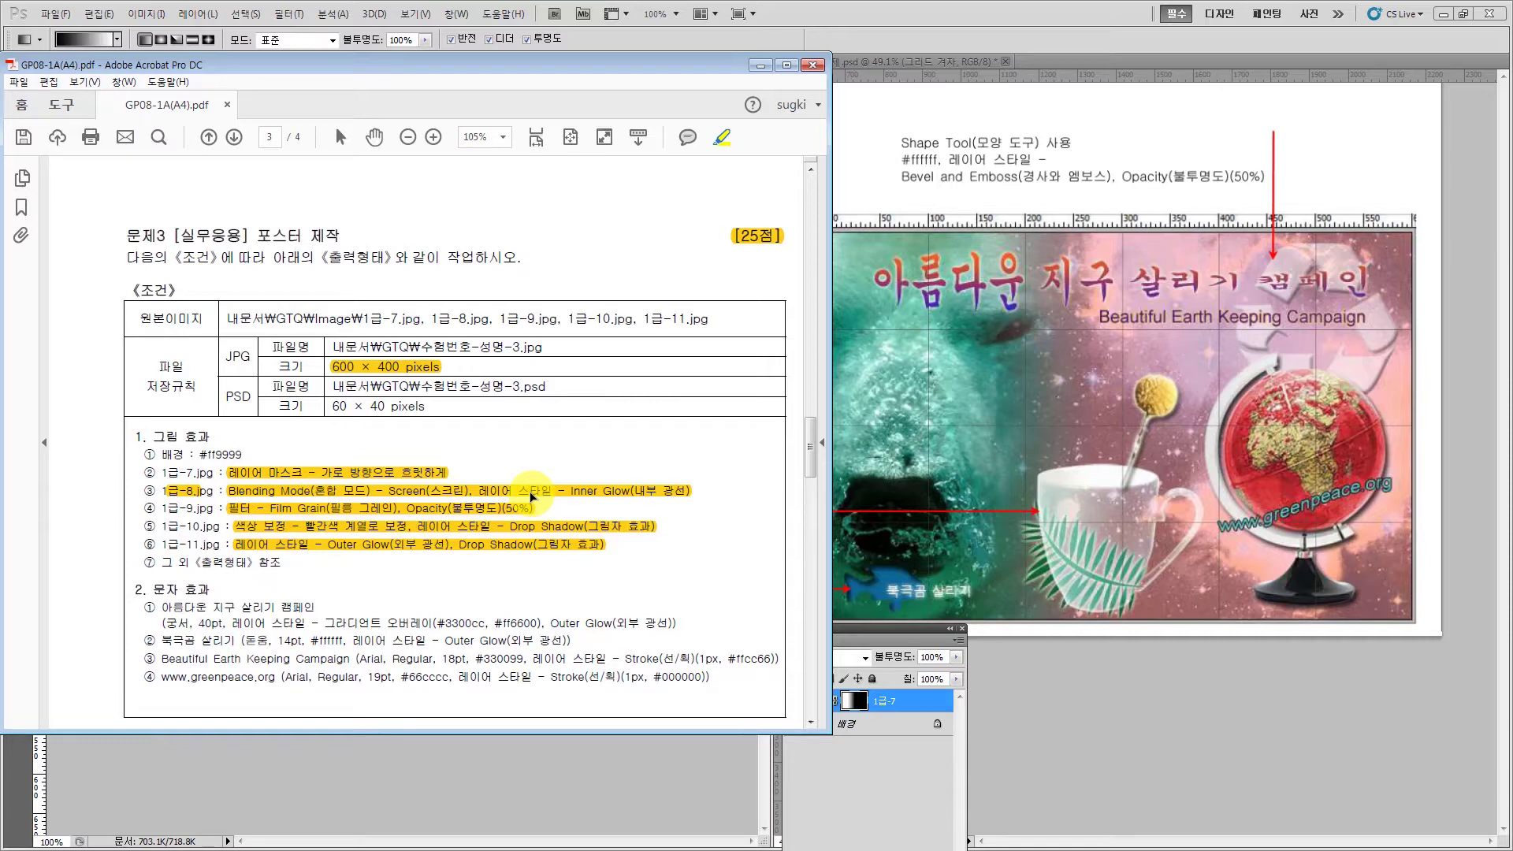
click(761, 65)
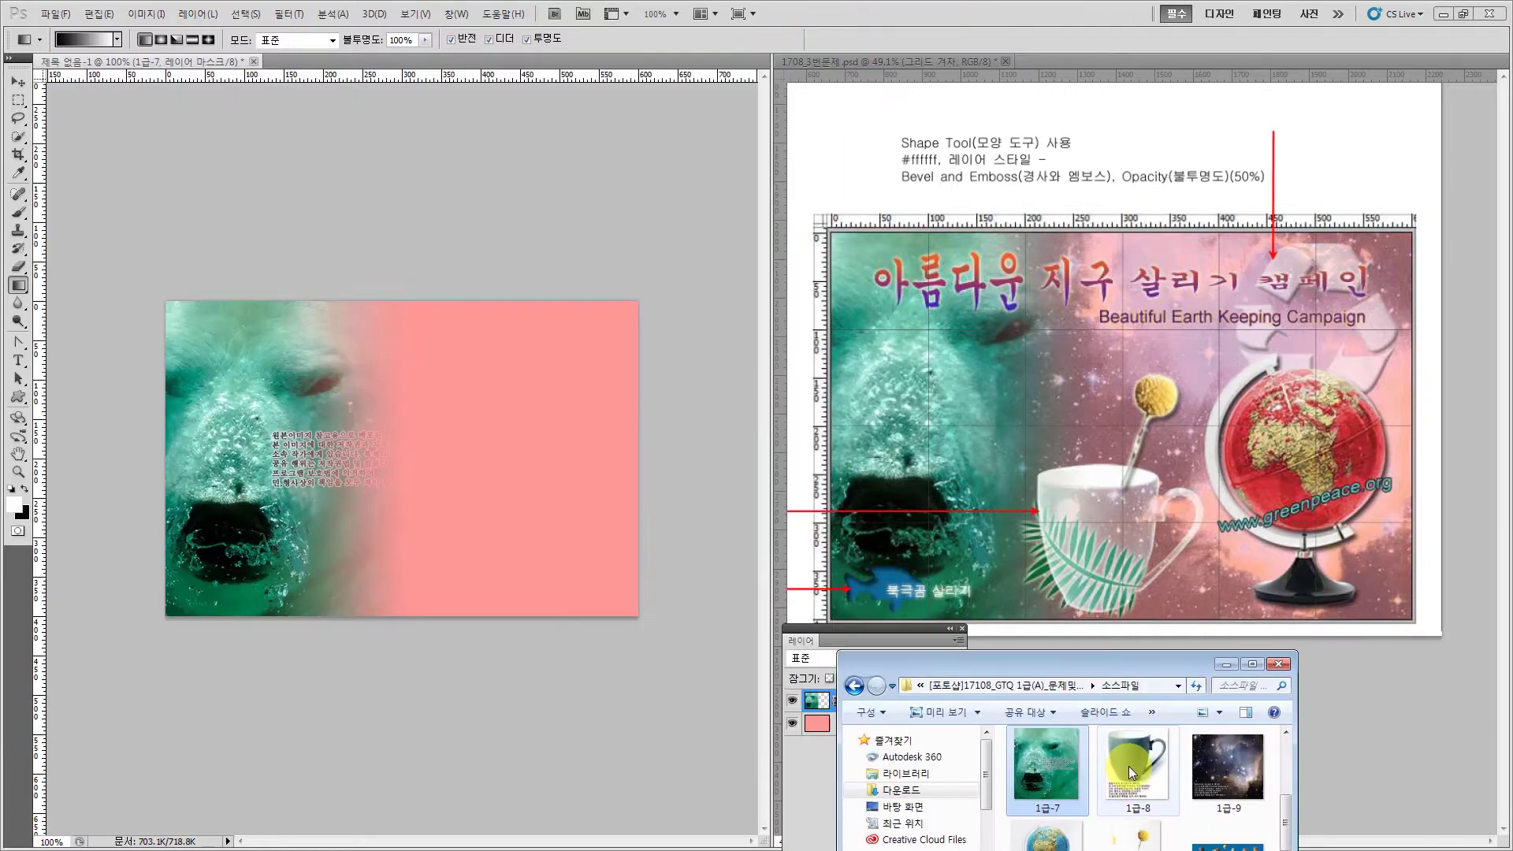
- Place the 1급-8 cup image on the canvas, centred at X 313 px, Y 200 px
click(1128, 766)
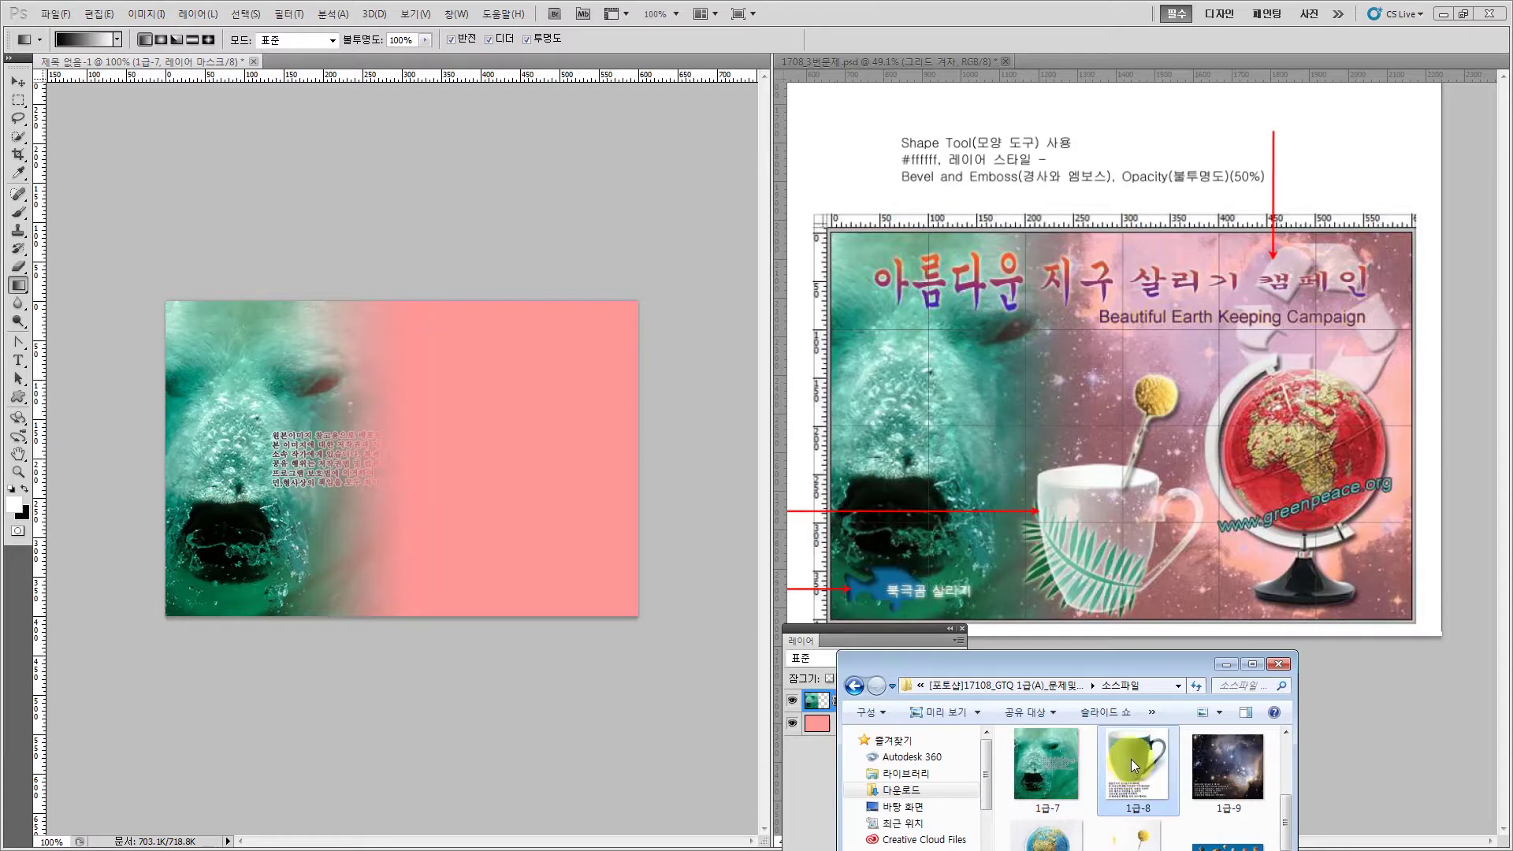
drag(1132, 758, 455, 432)
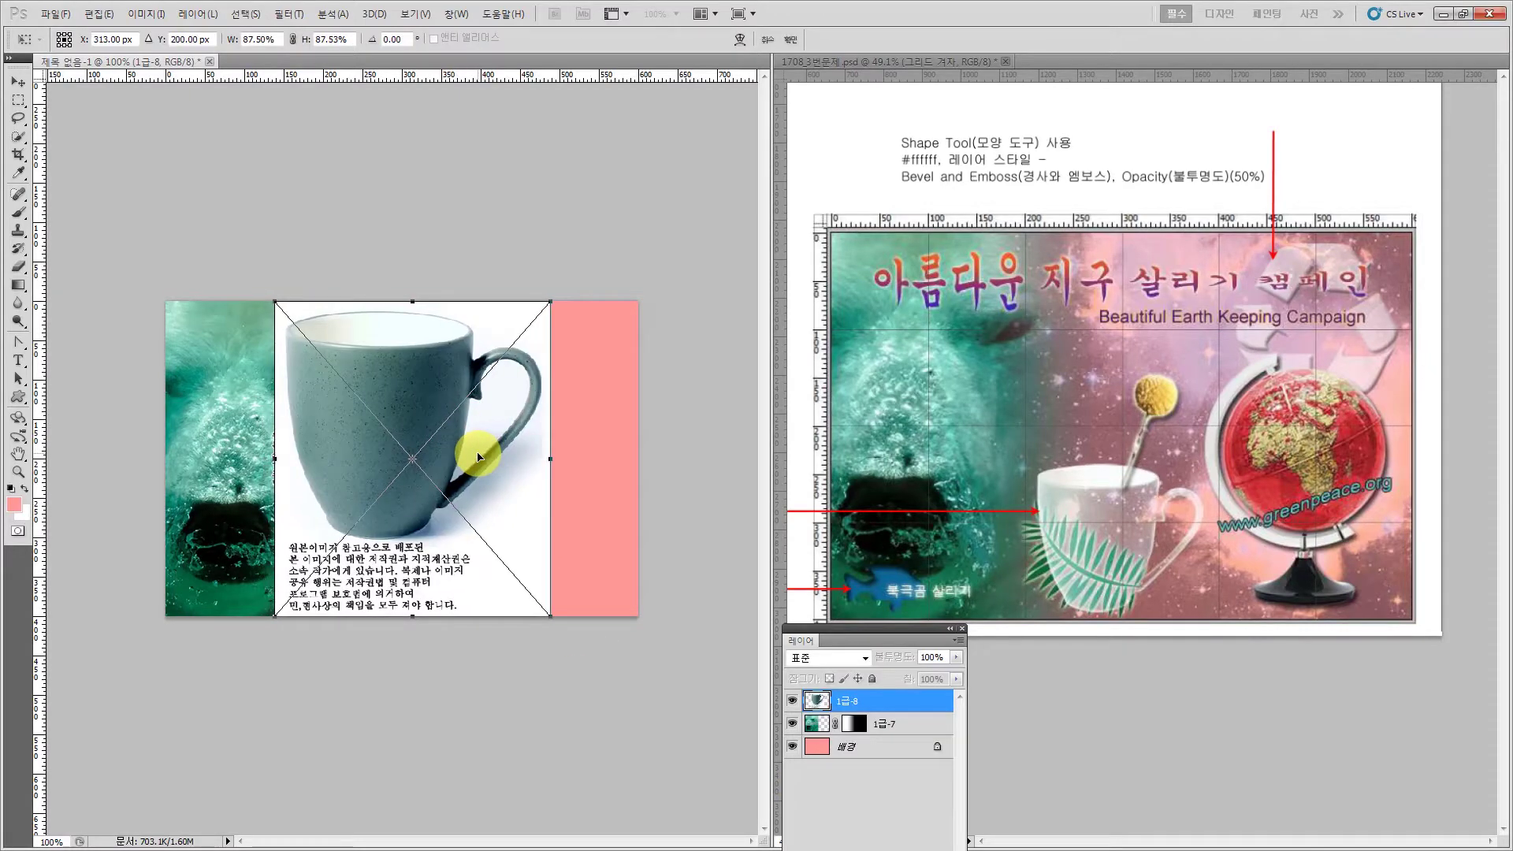
key(Return)
key(g)
- Select the cup and its handle on the 1급-8 layer with the Quick Selection tool, using a small brush of about 10 px
drag(791, 626, 658, 303)
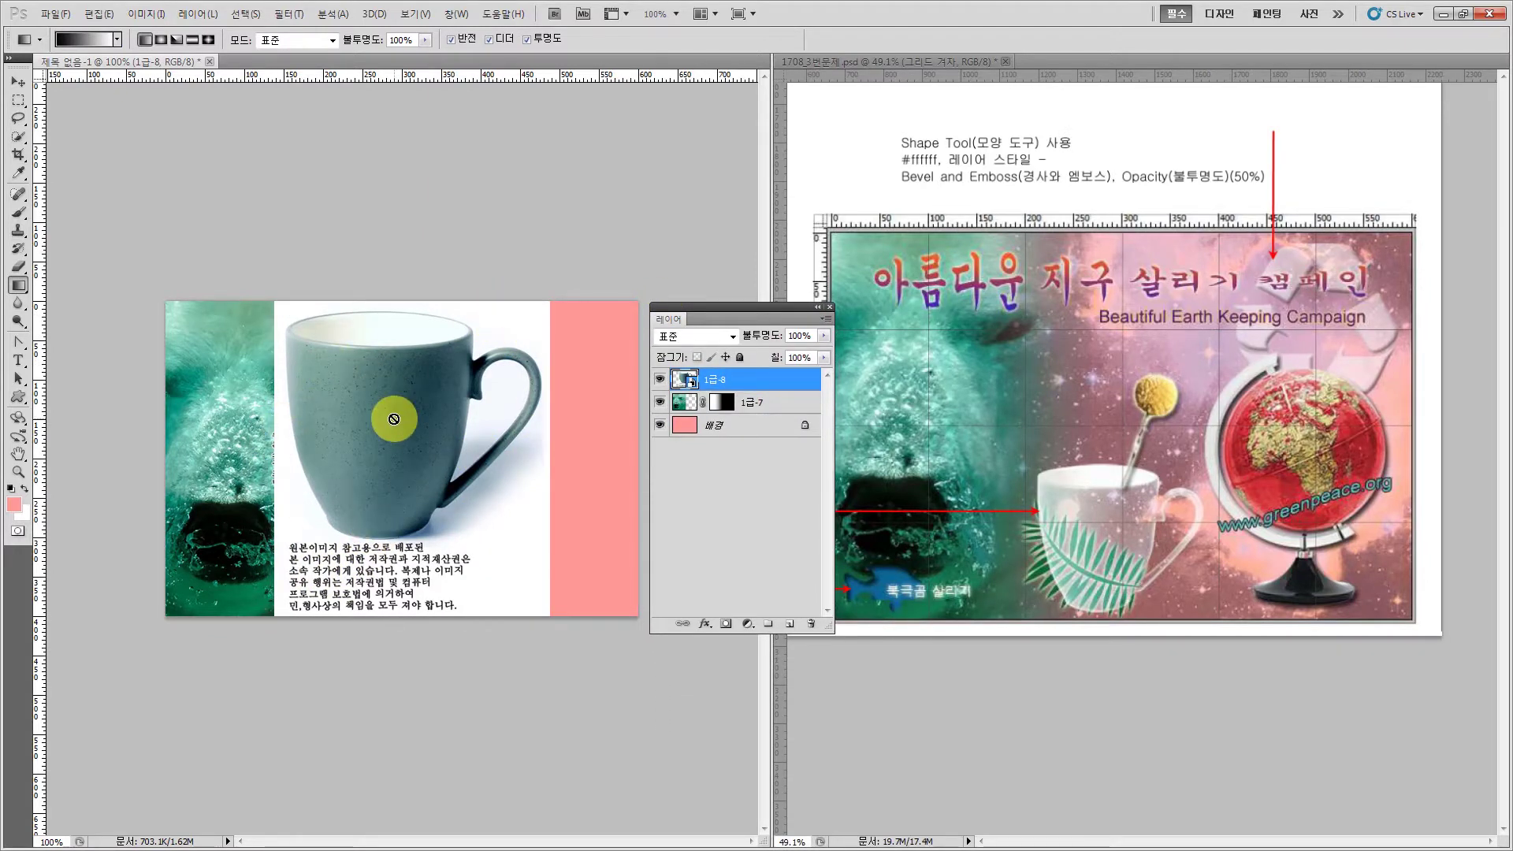
click(17, 471)
drag(260, 297, 626, 646)
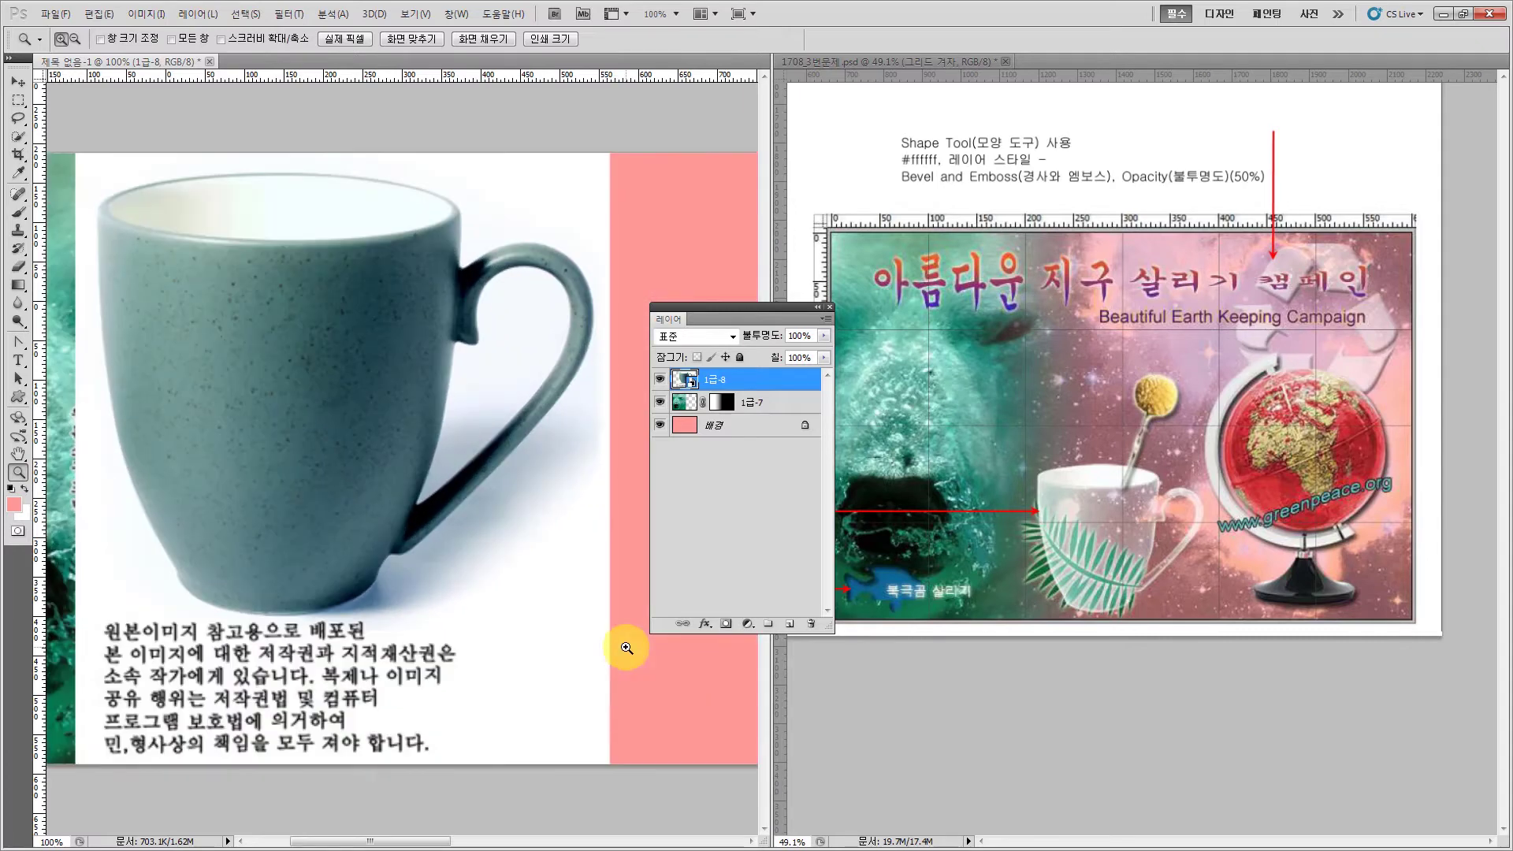
drag(674, 302, 641, 314)
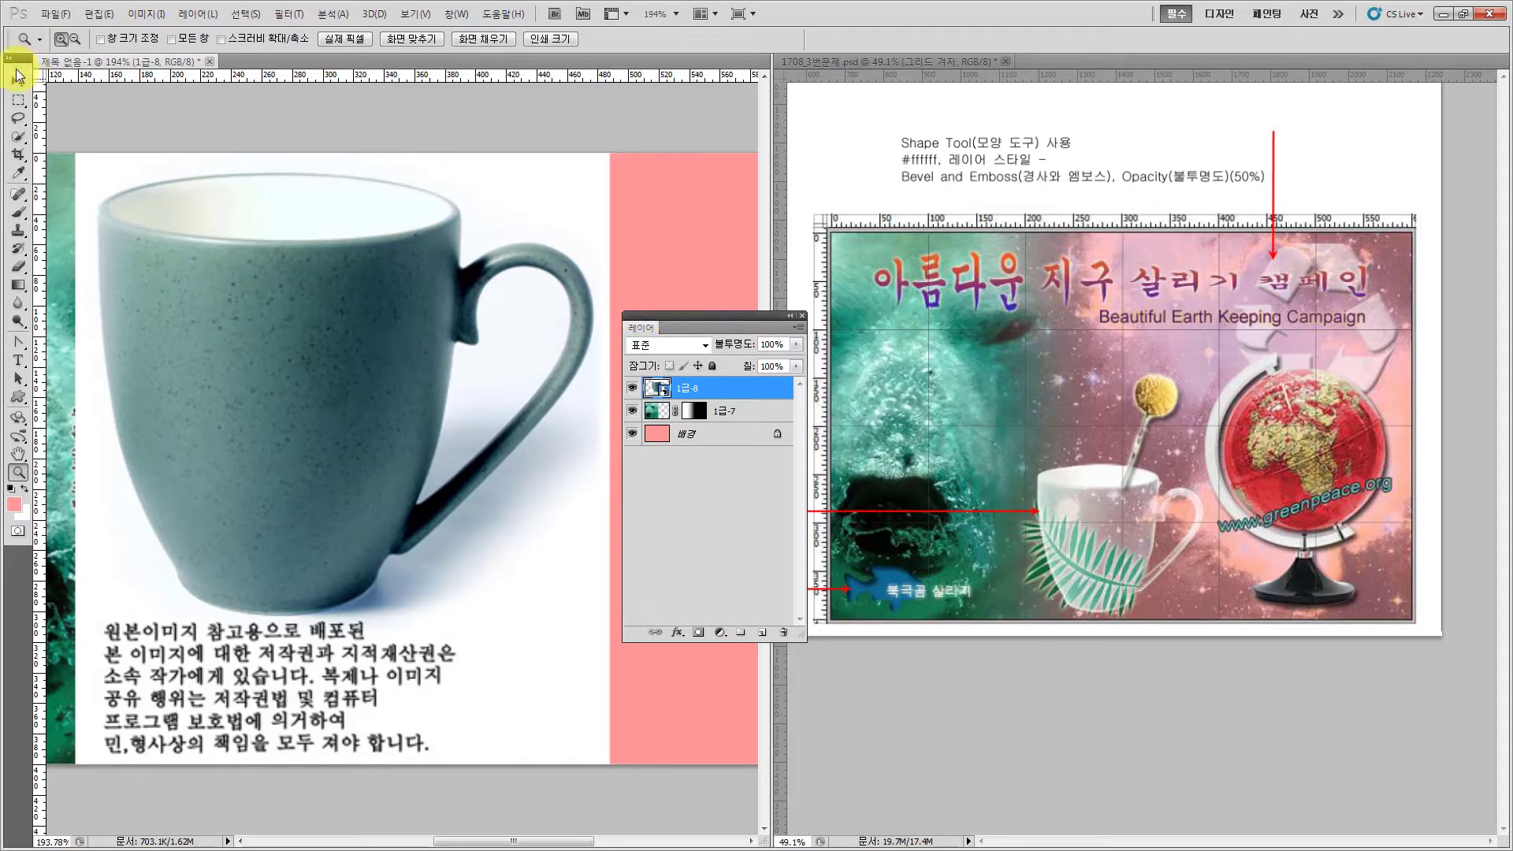
click(17, 136)
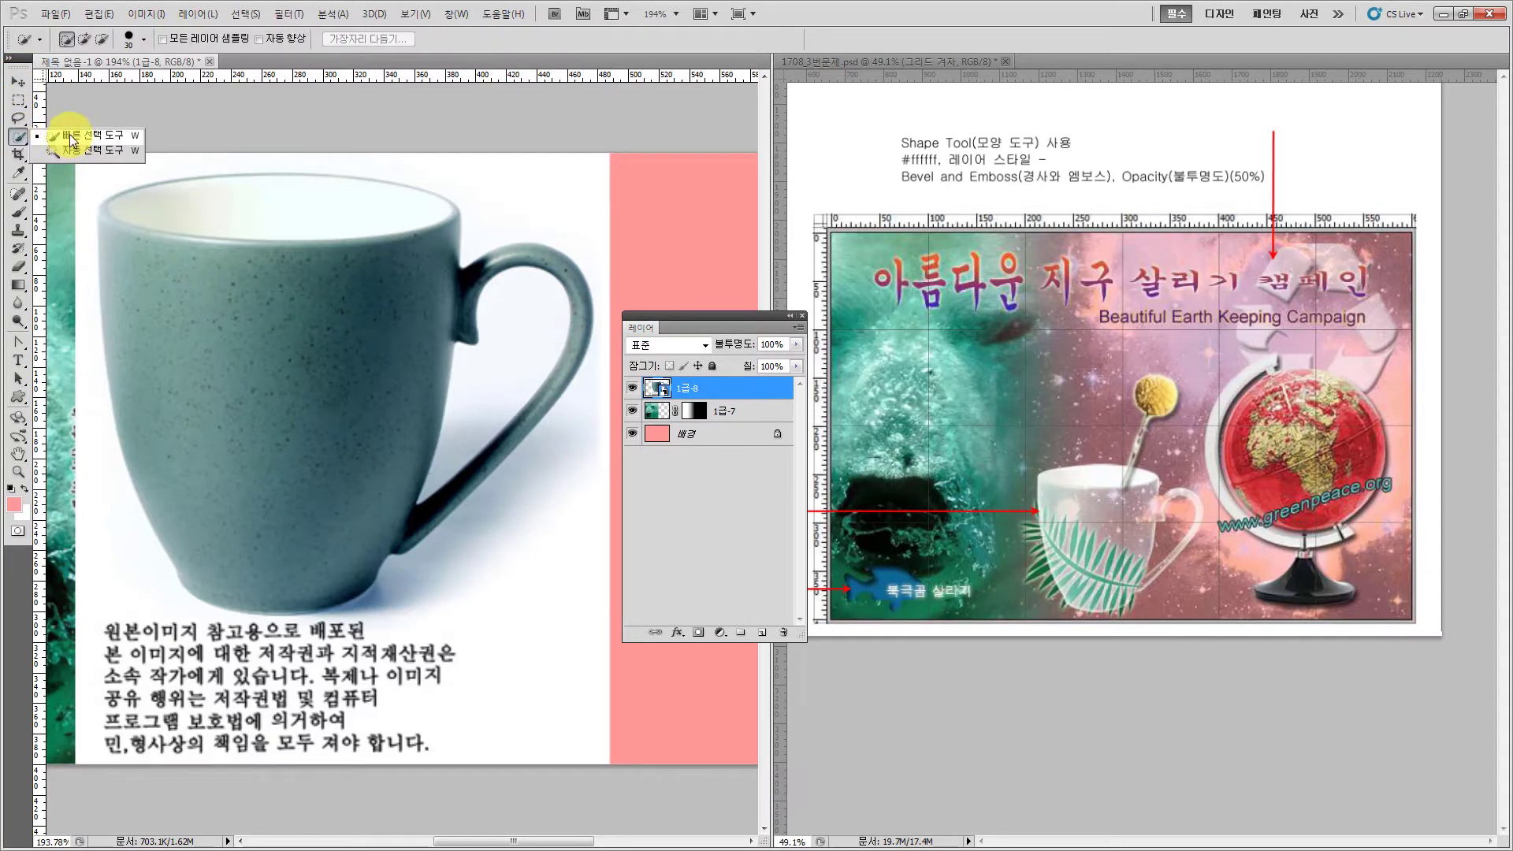
click(70, 140)
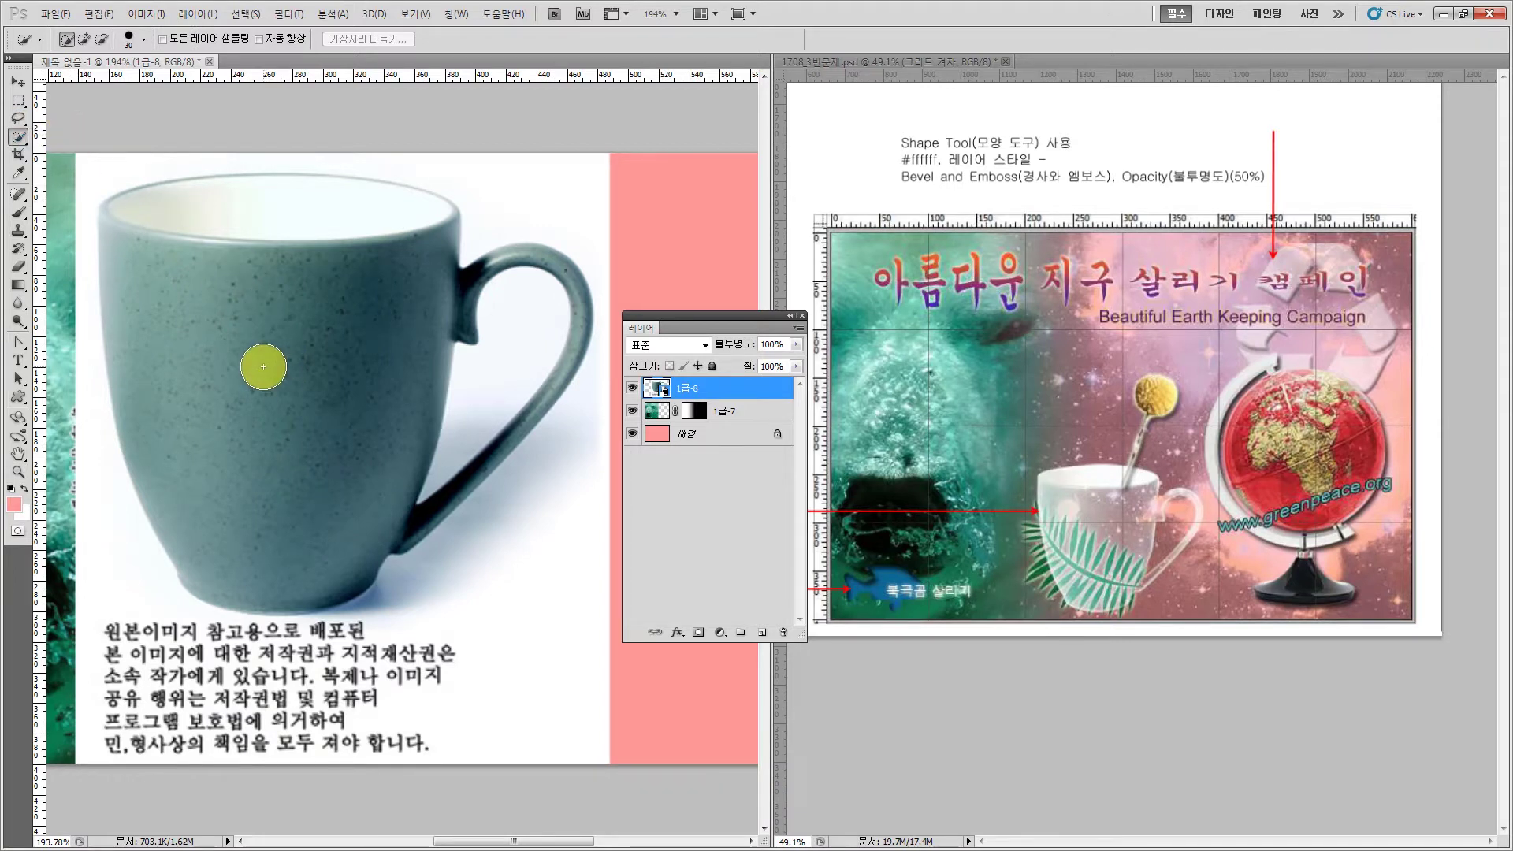
key(bracketleft)
key(bracketleft)
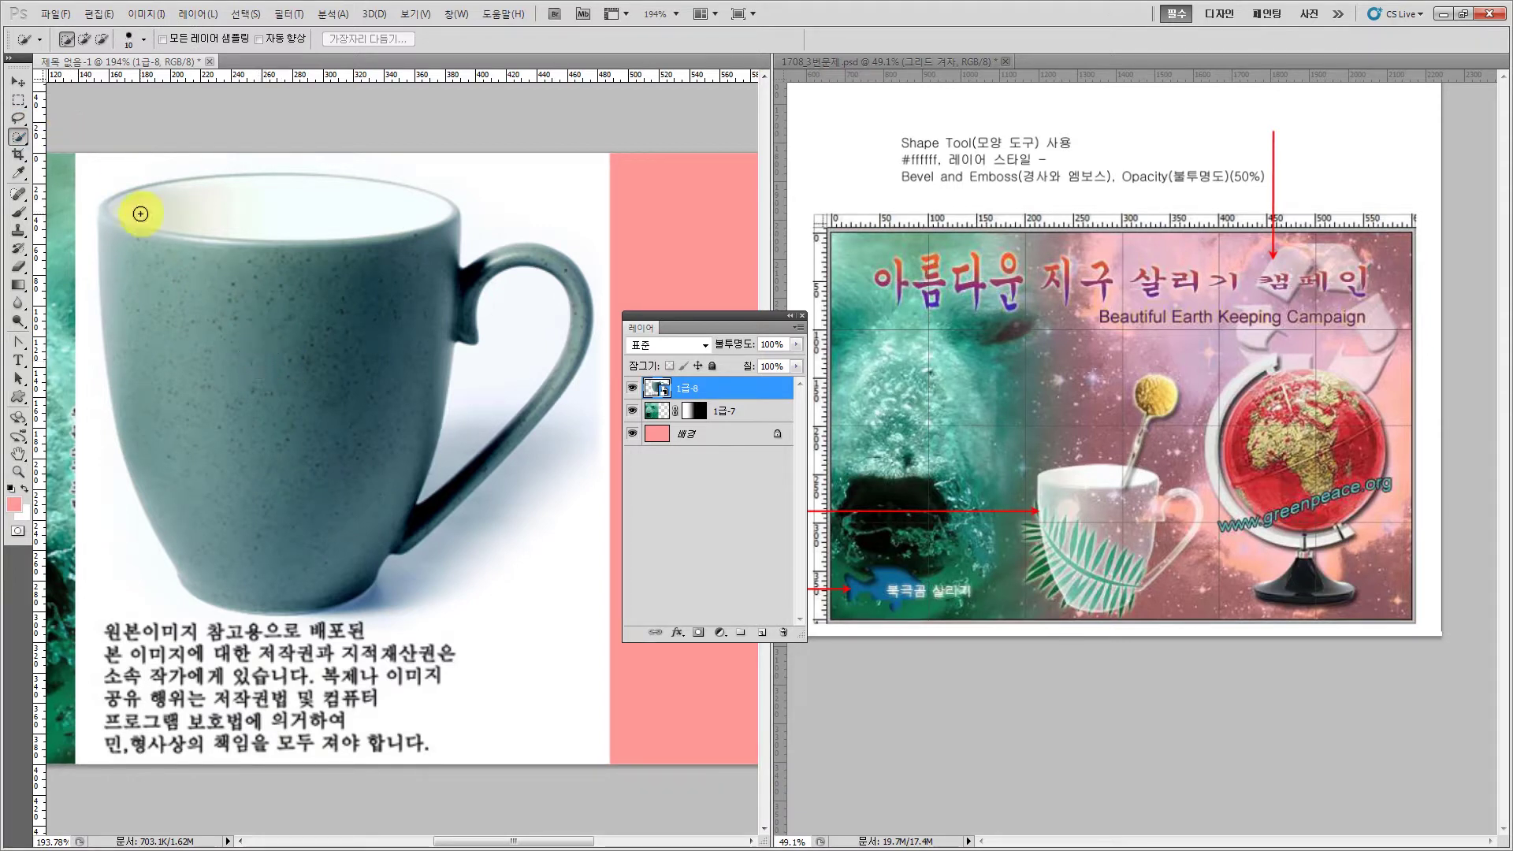
mouse_move(140, 213)
mouse_down()
mouse_move(268, 213)
mouse_move(360, 237)
mouse_move(296, 374)
mouse_up()
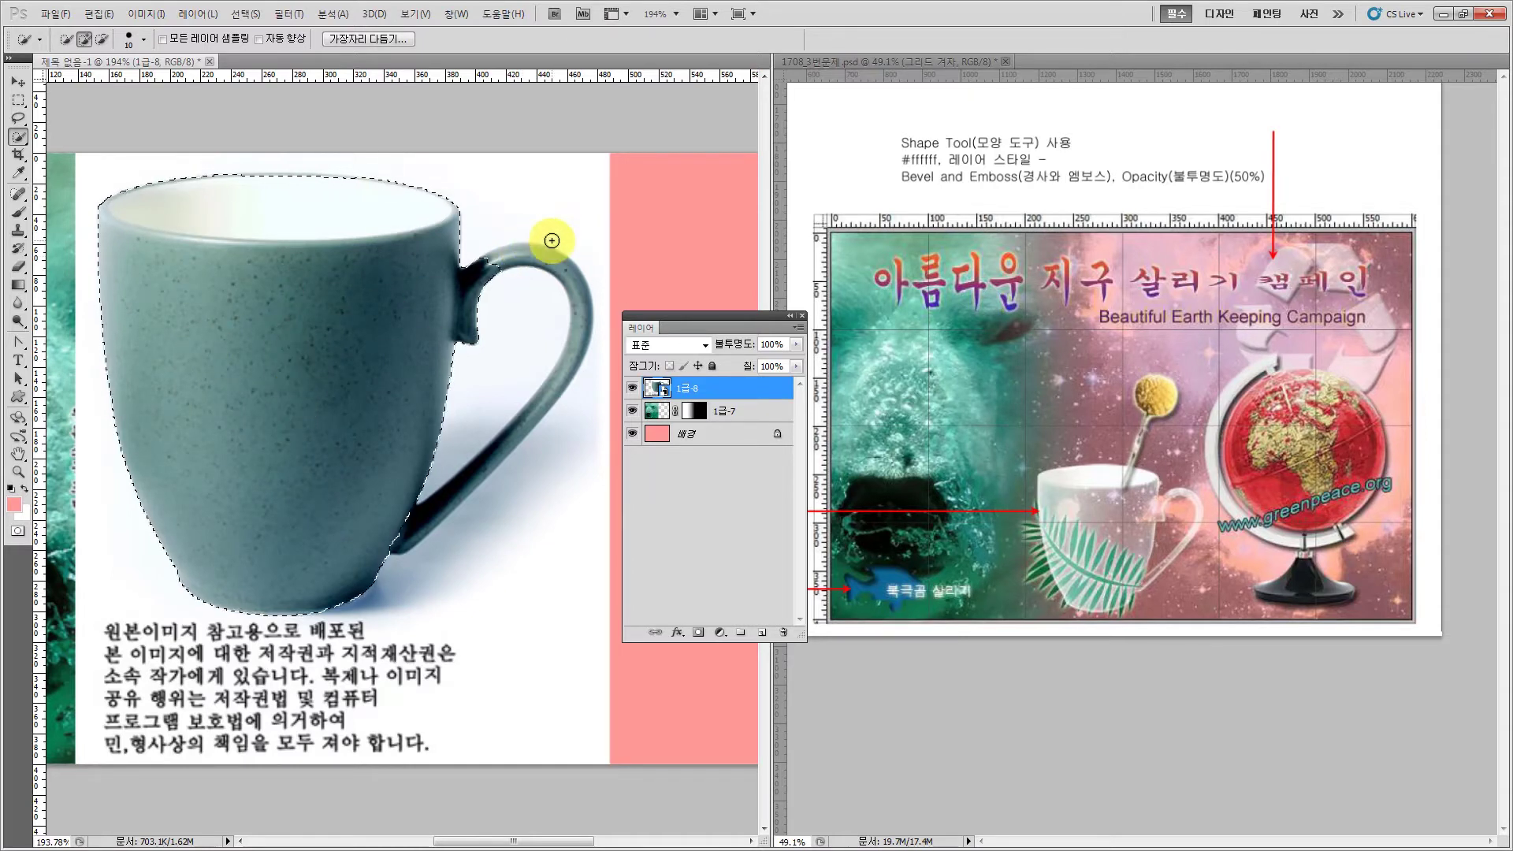
mouse_move(510, 258)
mouse_down()
mouse_move(386, 556)
mouse_move(296, 609)
mouse_move(287, 569)
mouse_up()
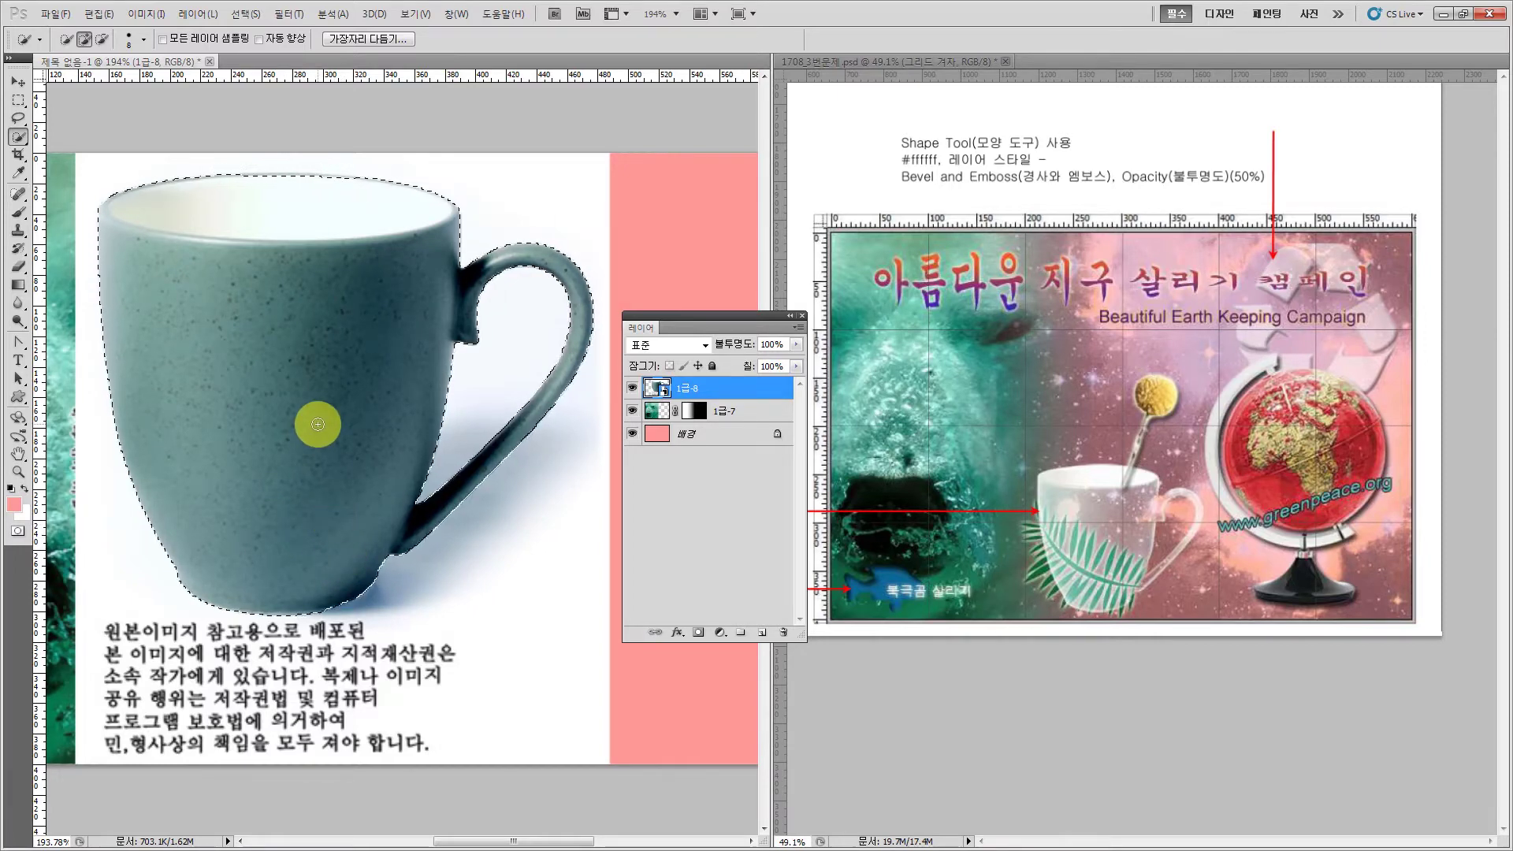
drag(654, 318, 641, 256)
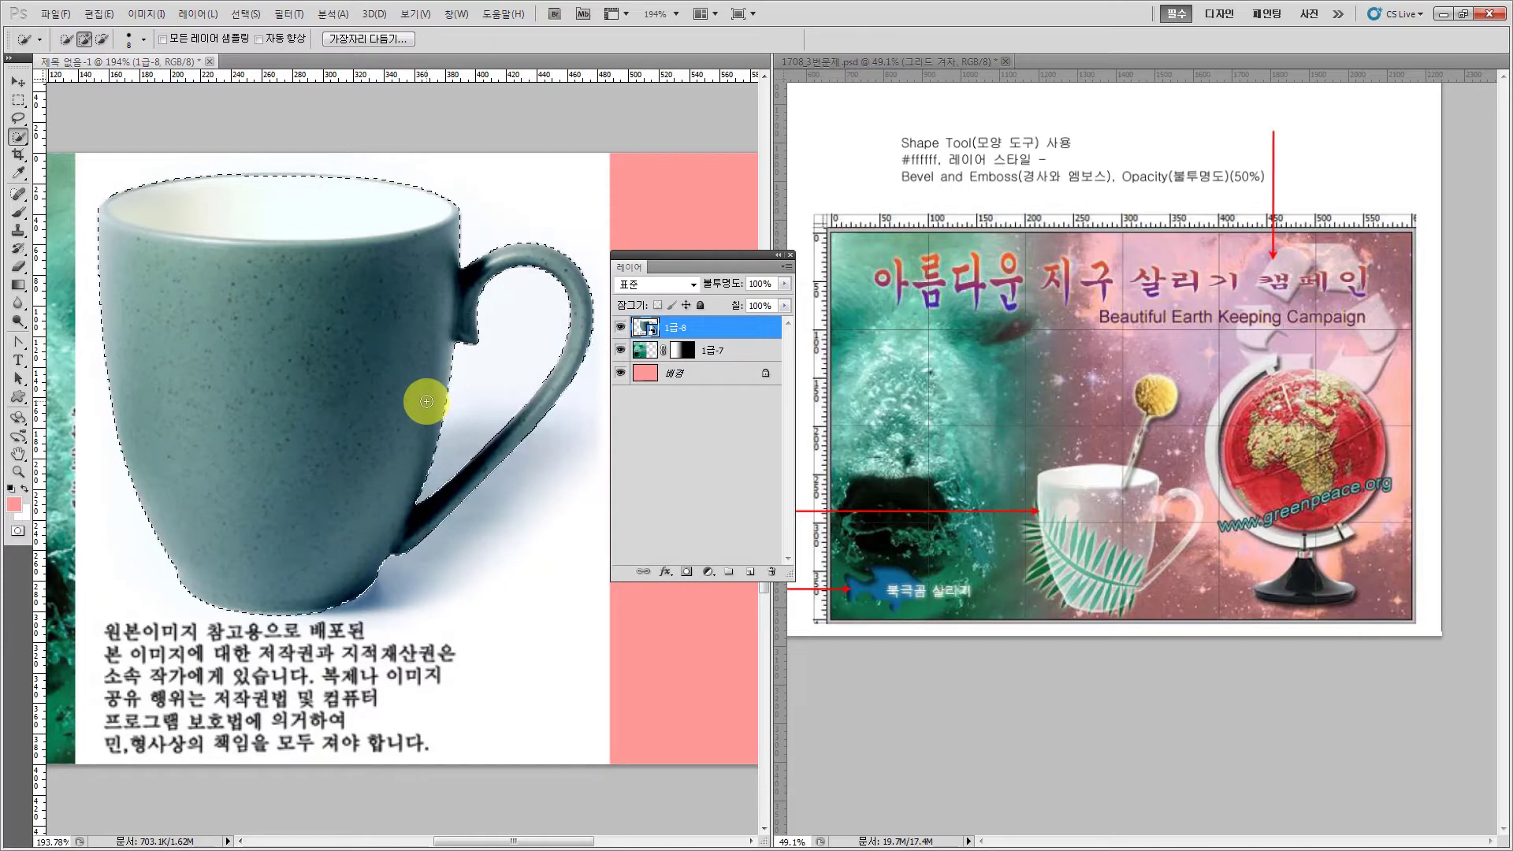
drag(667, 255, 717, 256)
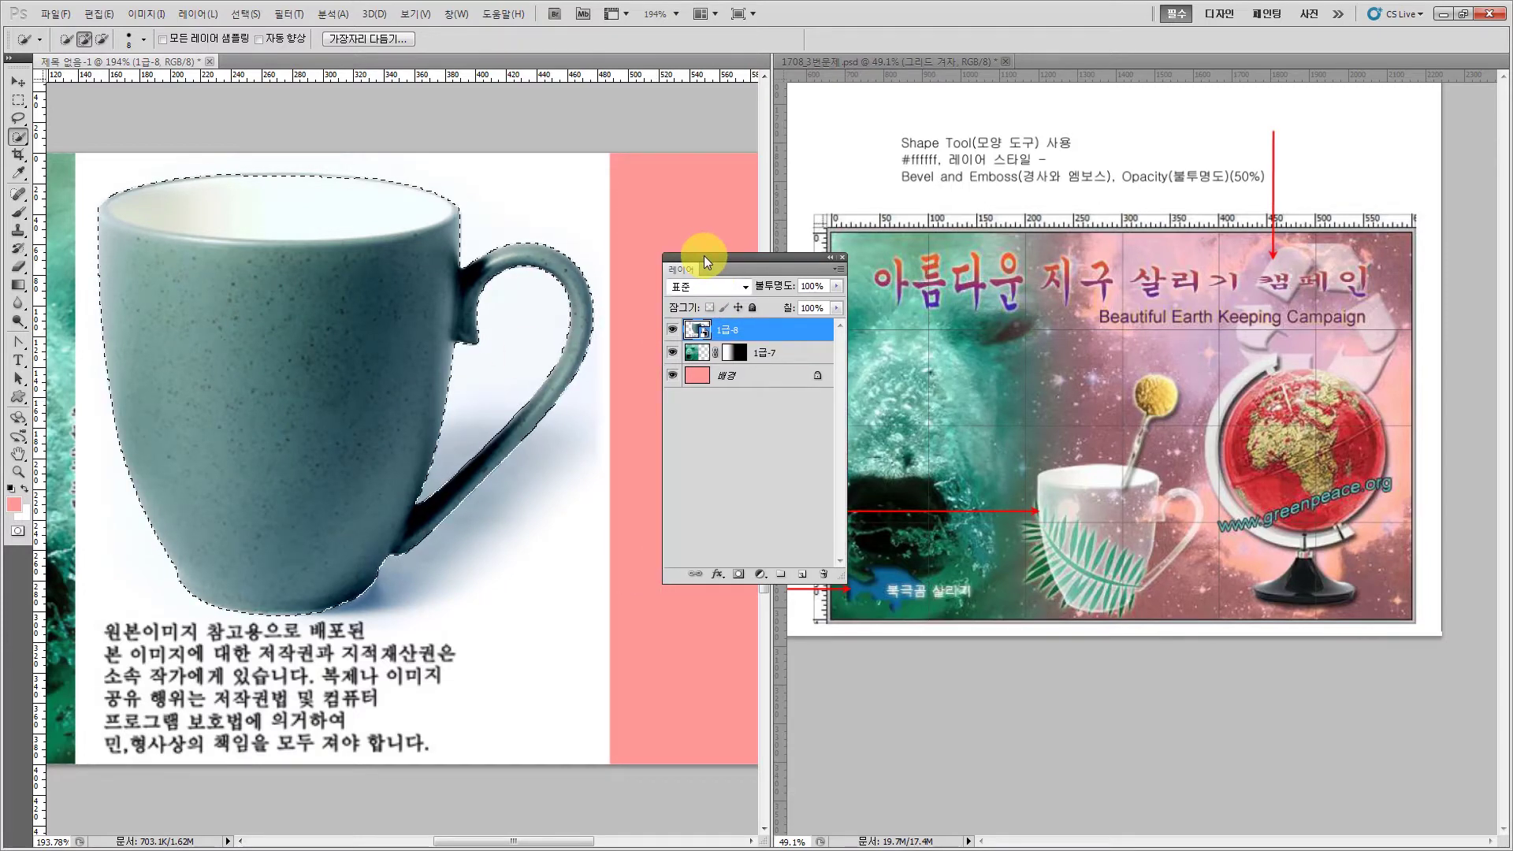
- Start Refine Edge on the cup selection and preview the result over the underlying layers
click(345, 39)
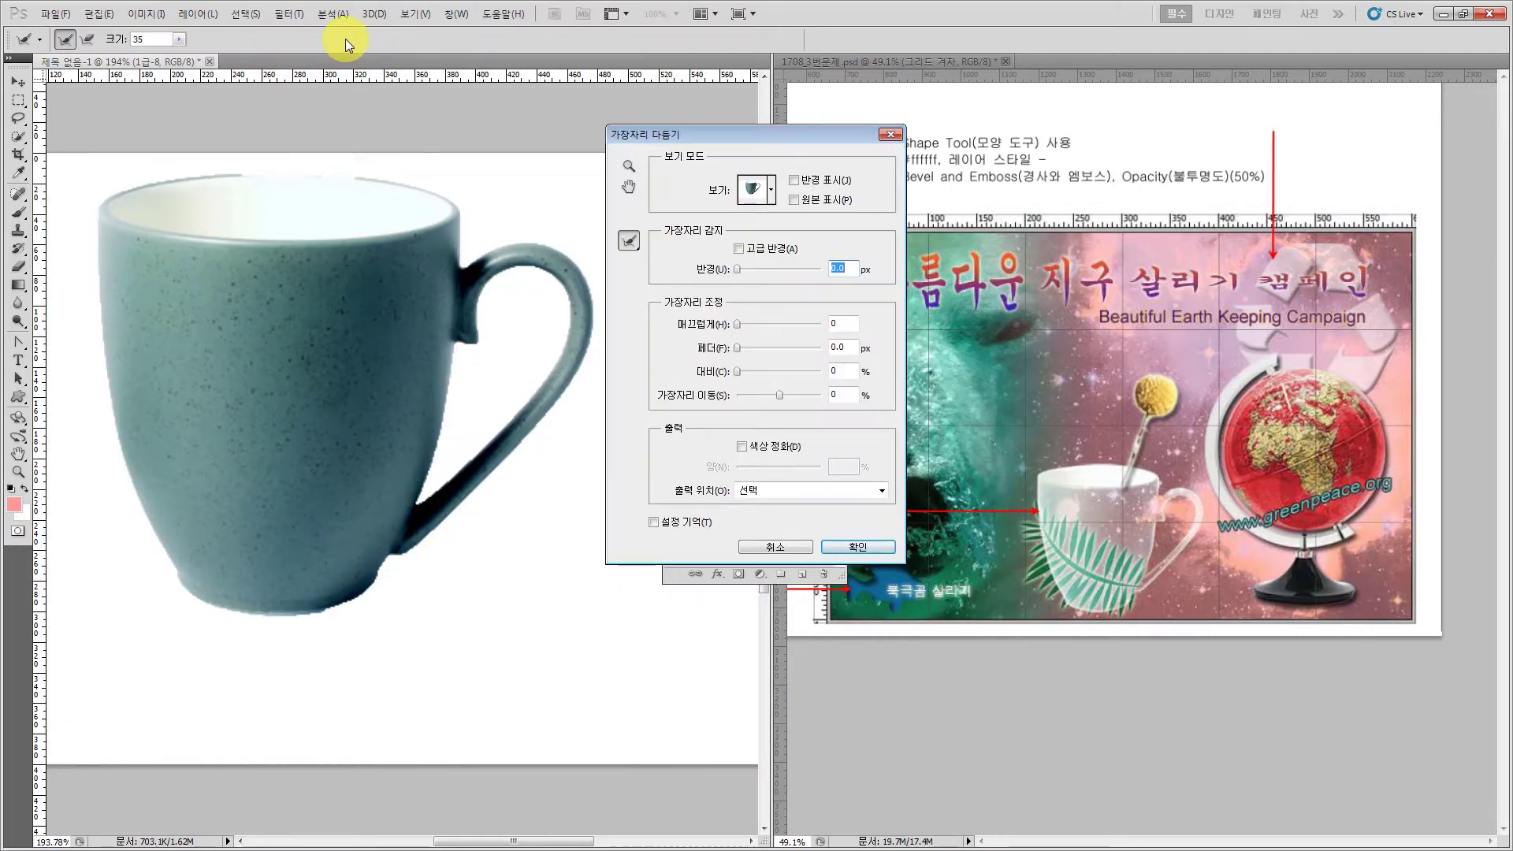
click(772, 195)
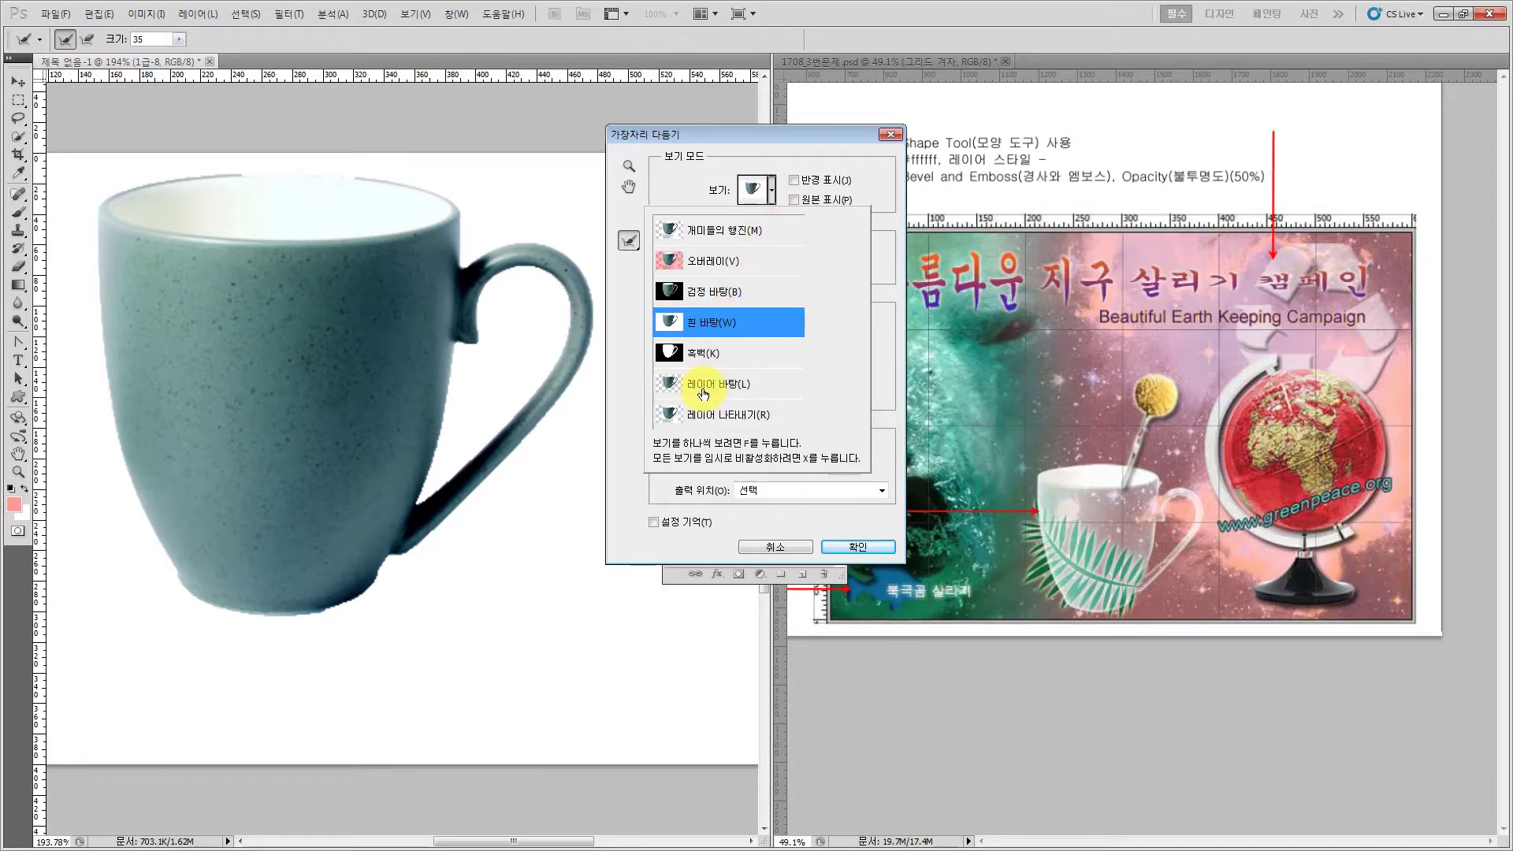
click(704, 391)
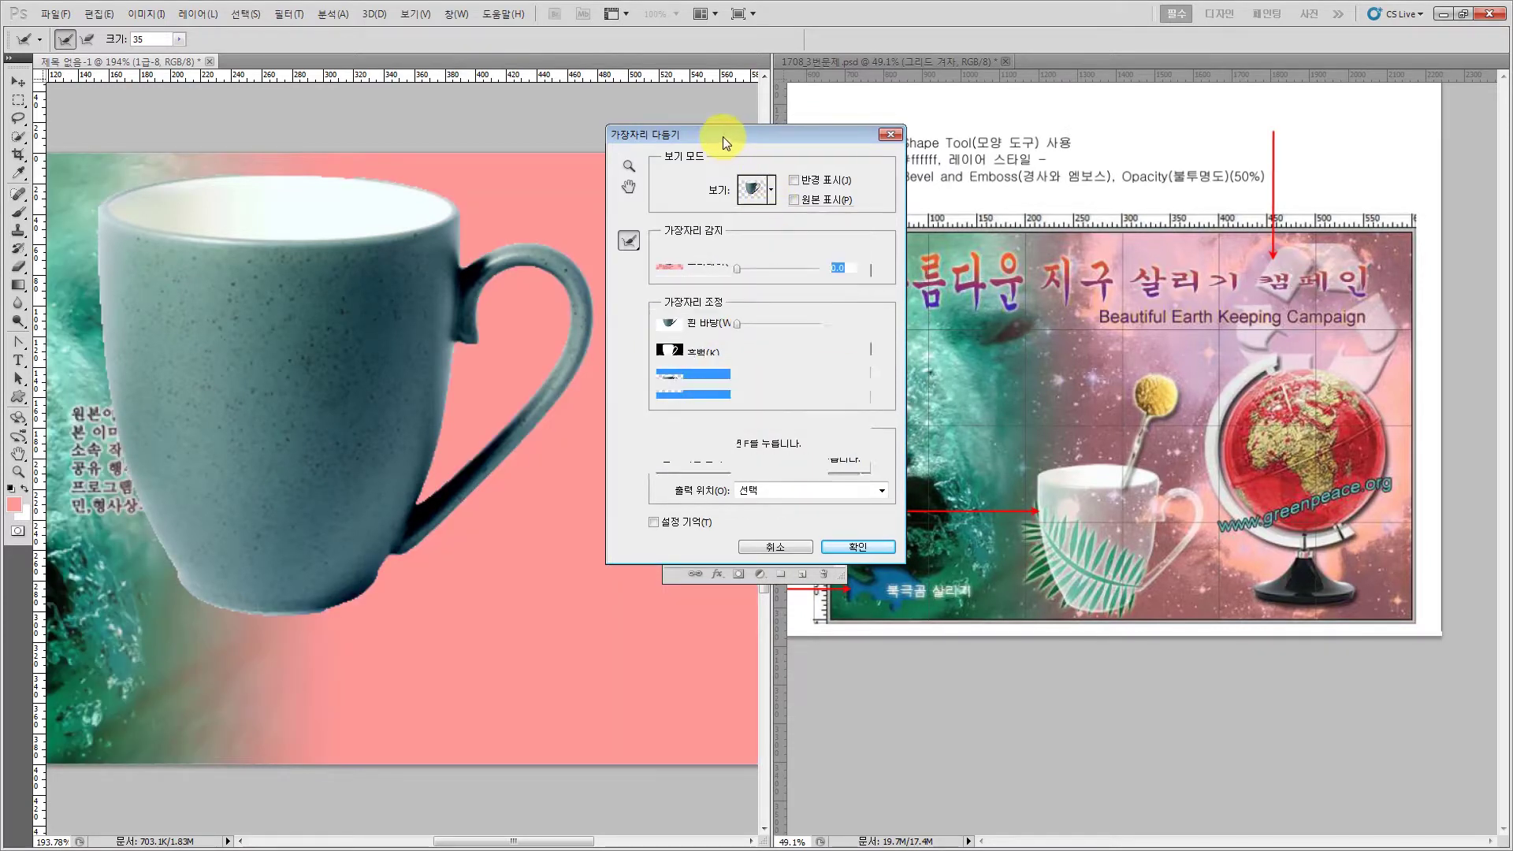
drag(721, 135, 961, 164)
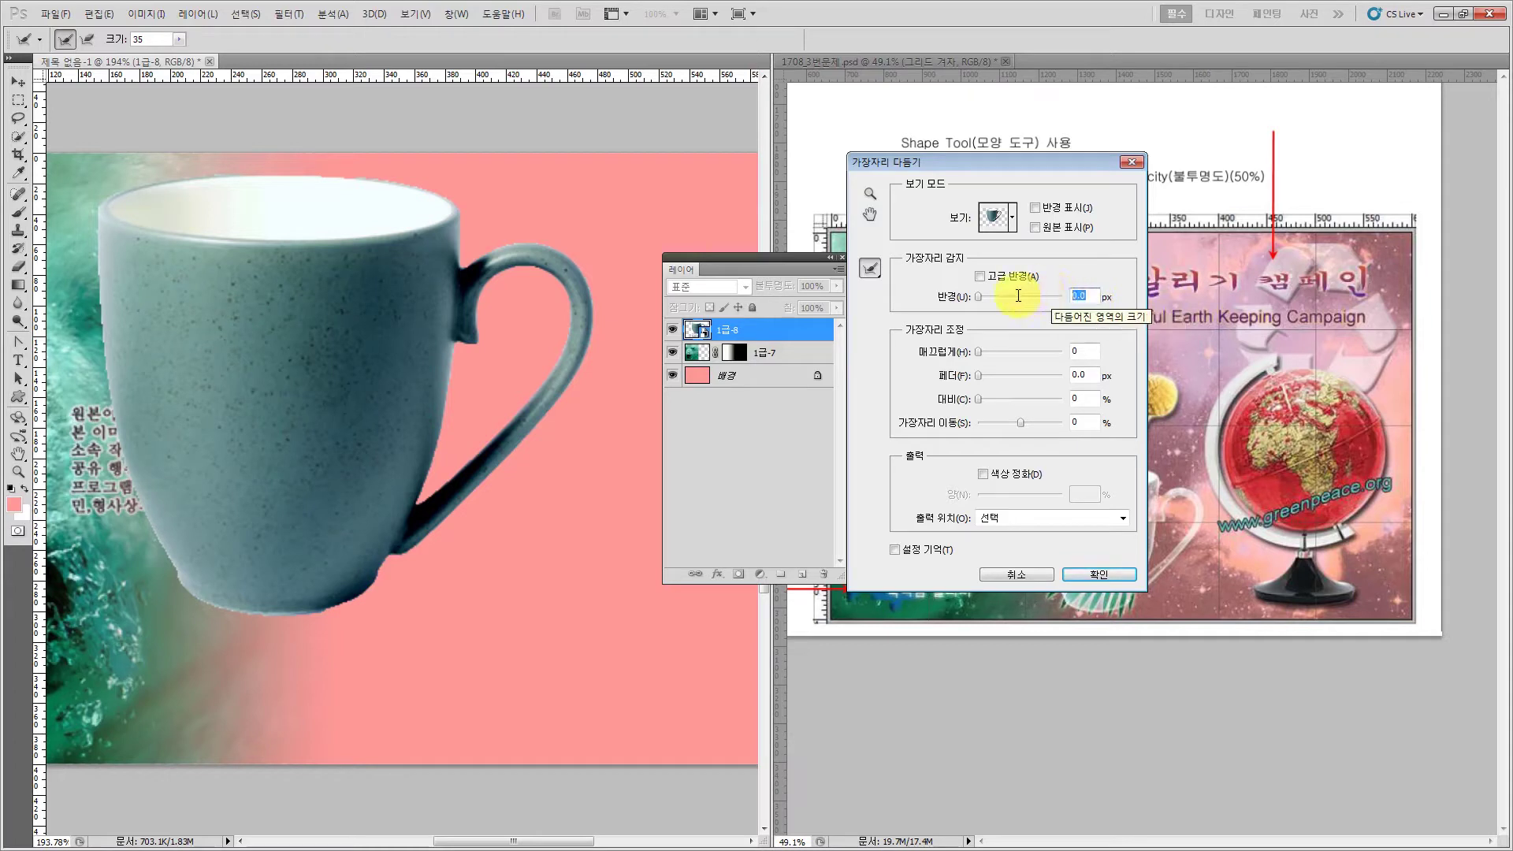
- Try an edge detection radius of 0.5 px on the cup selection, and reset the radius to 0
text(.5)
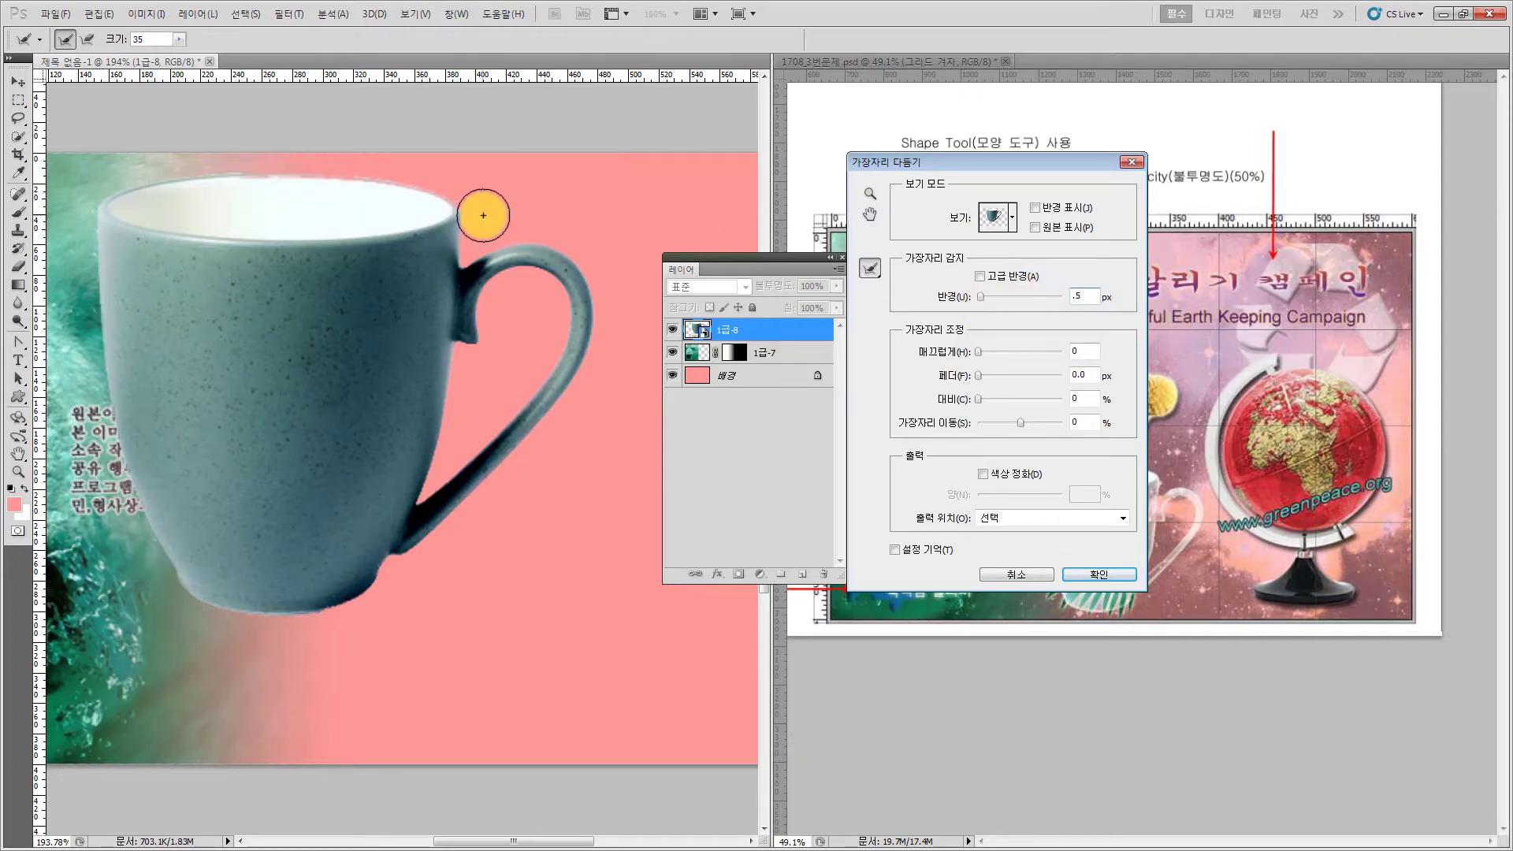
drag(1081, 293, 1052, 295)
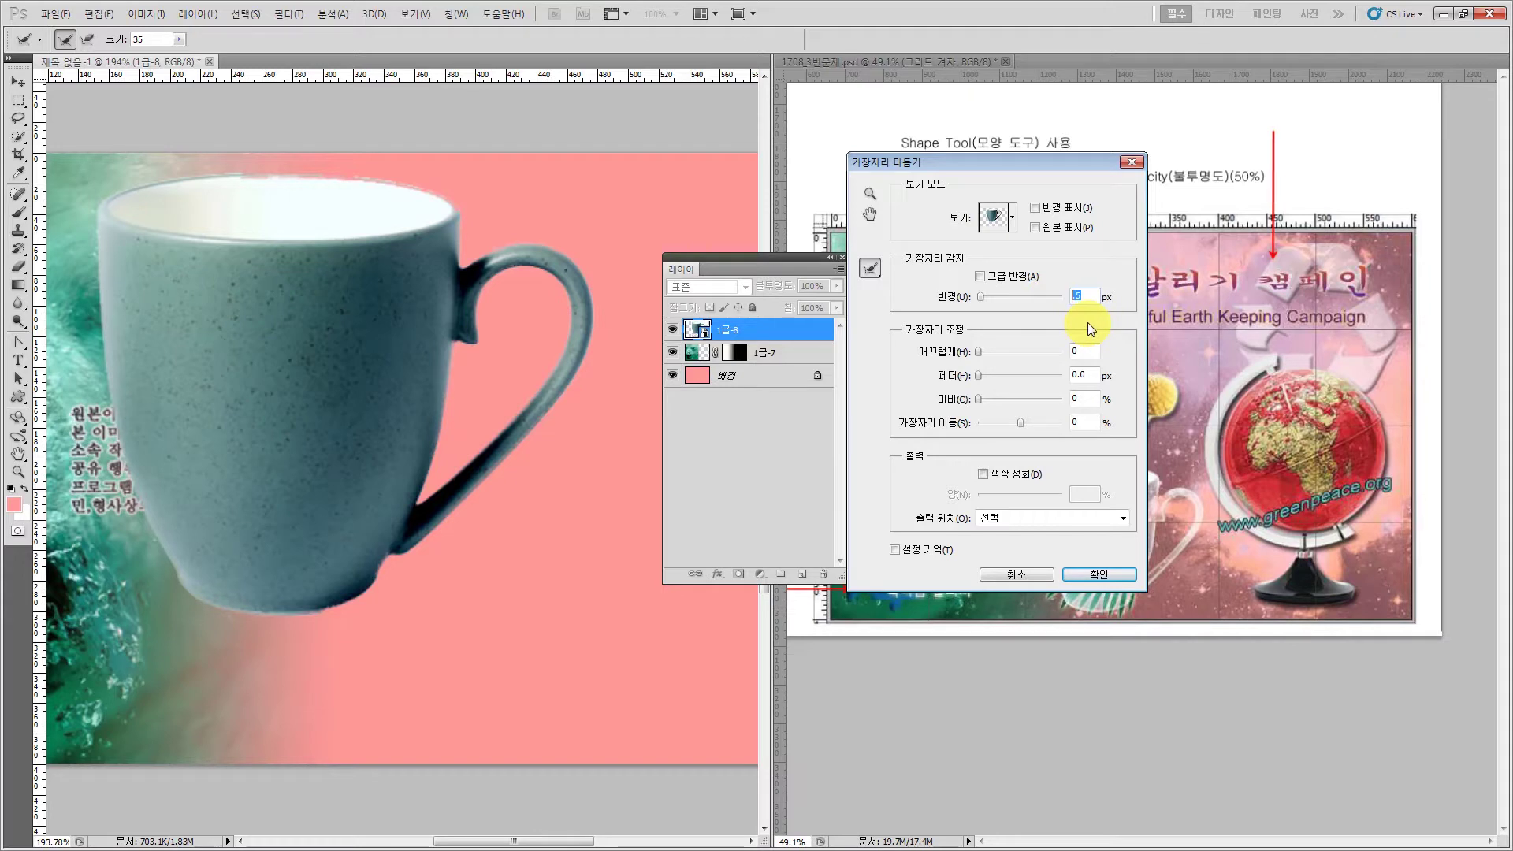
text(0)
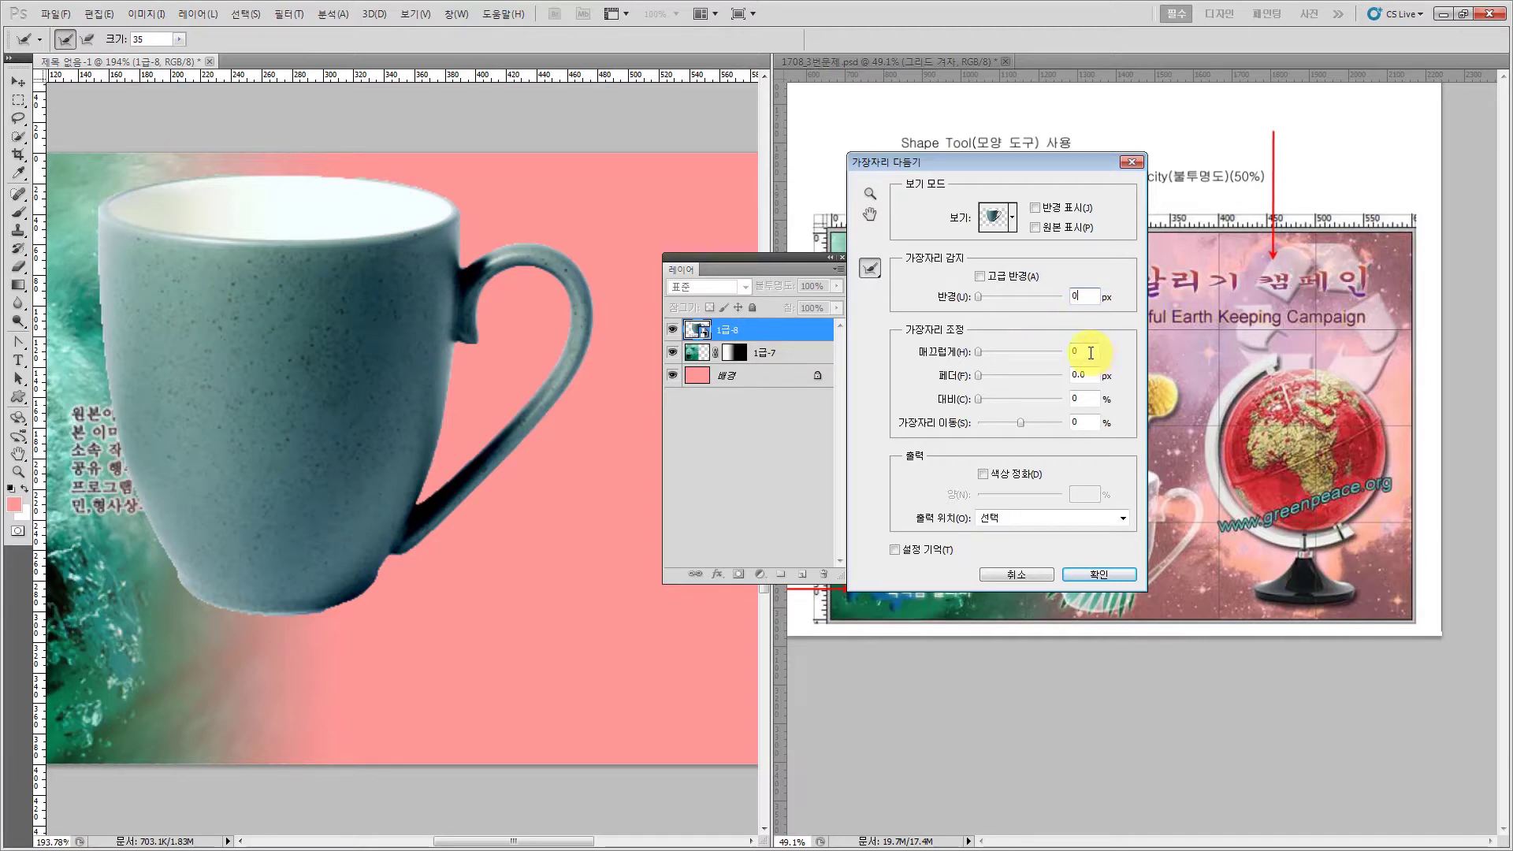
- Smooth the cup selection's edge by 5 and apply the refinement
click(1091, 353)
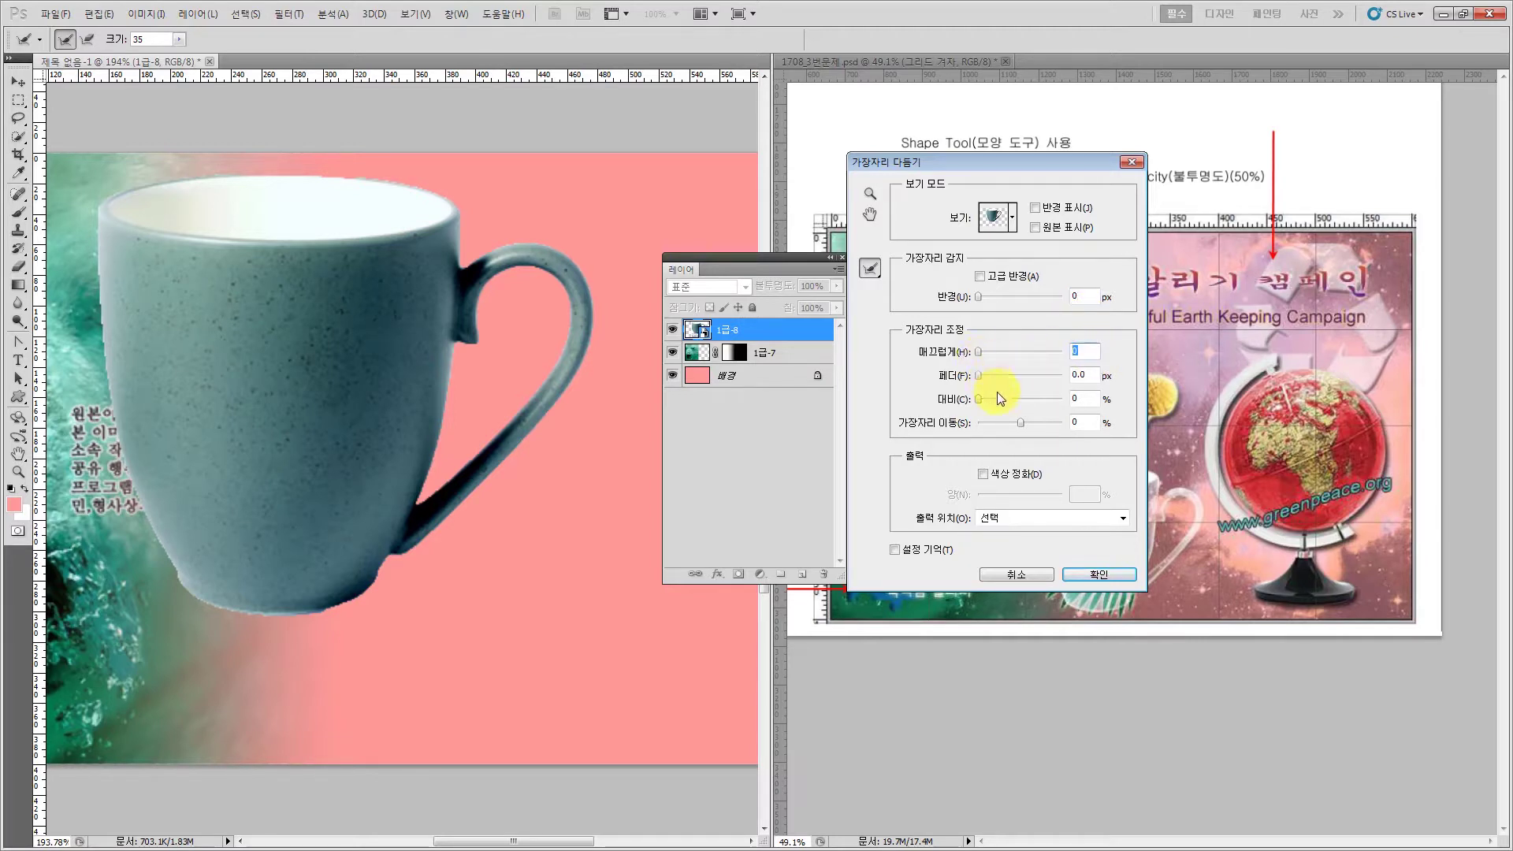
text(5)
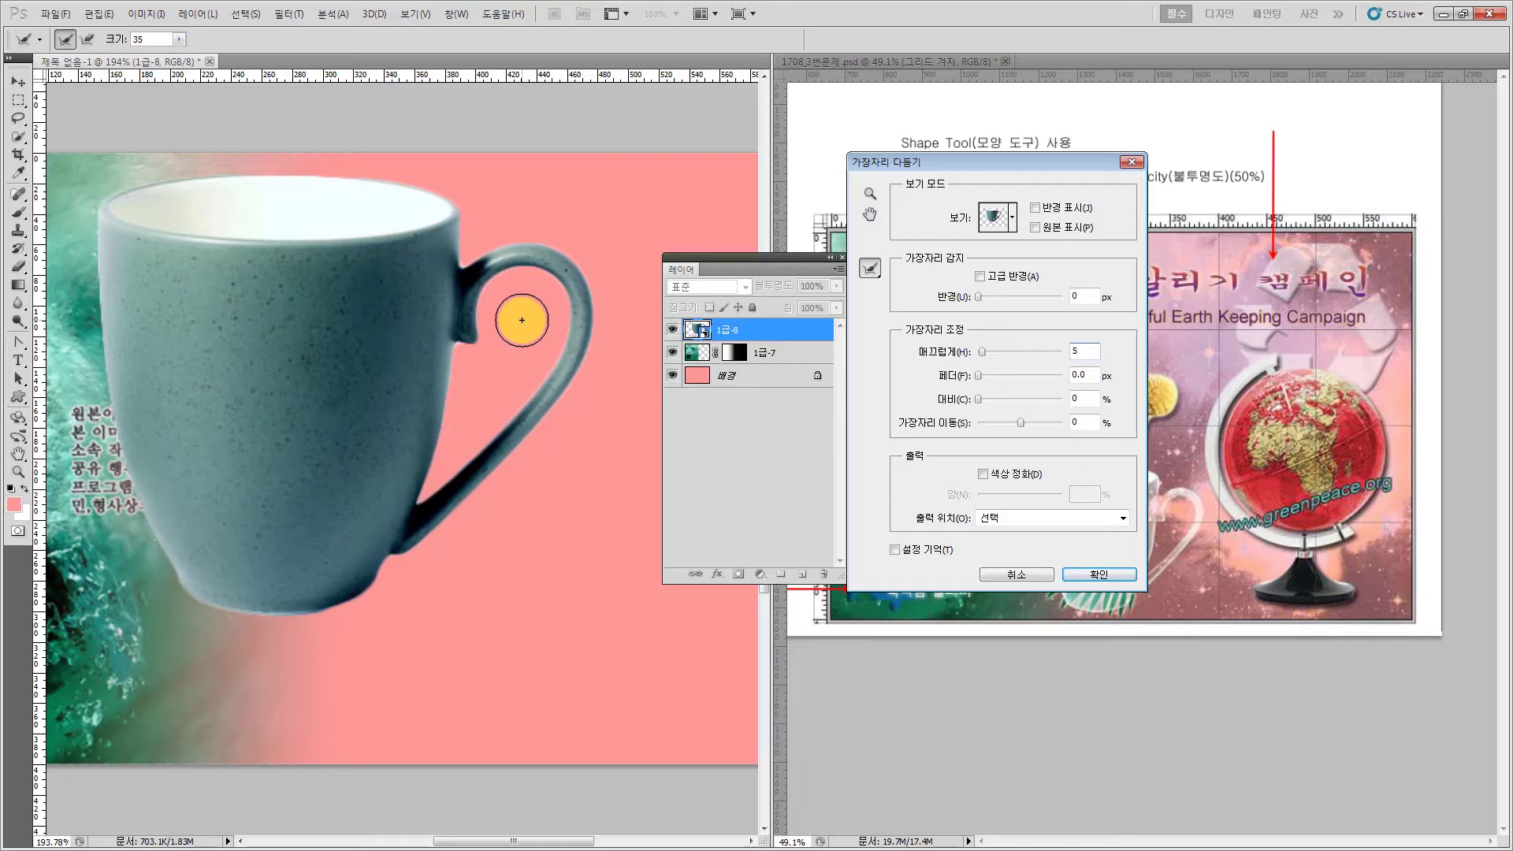
click(1099, 575)
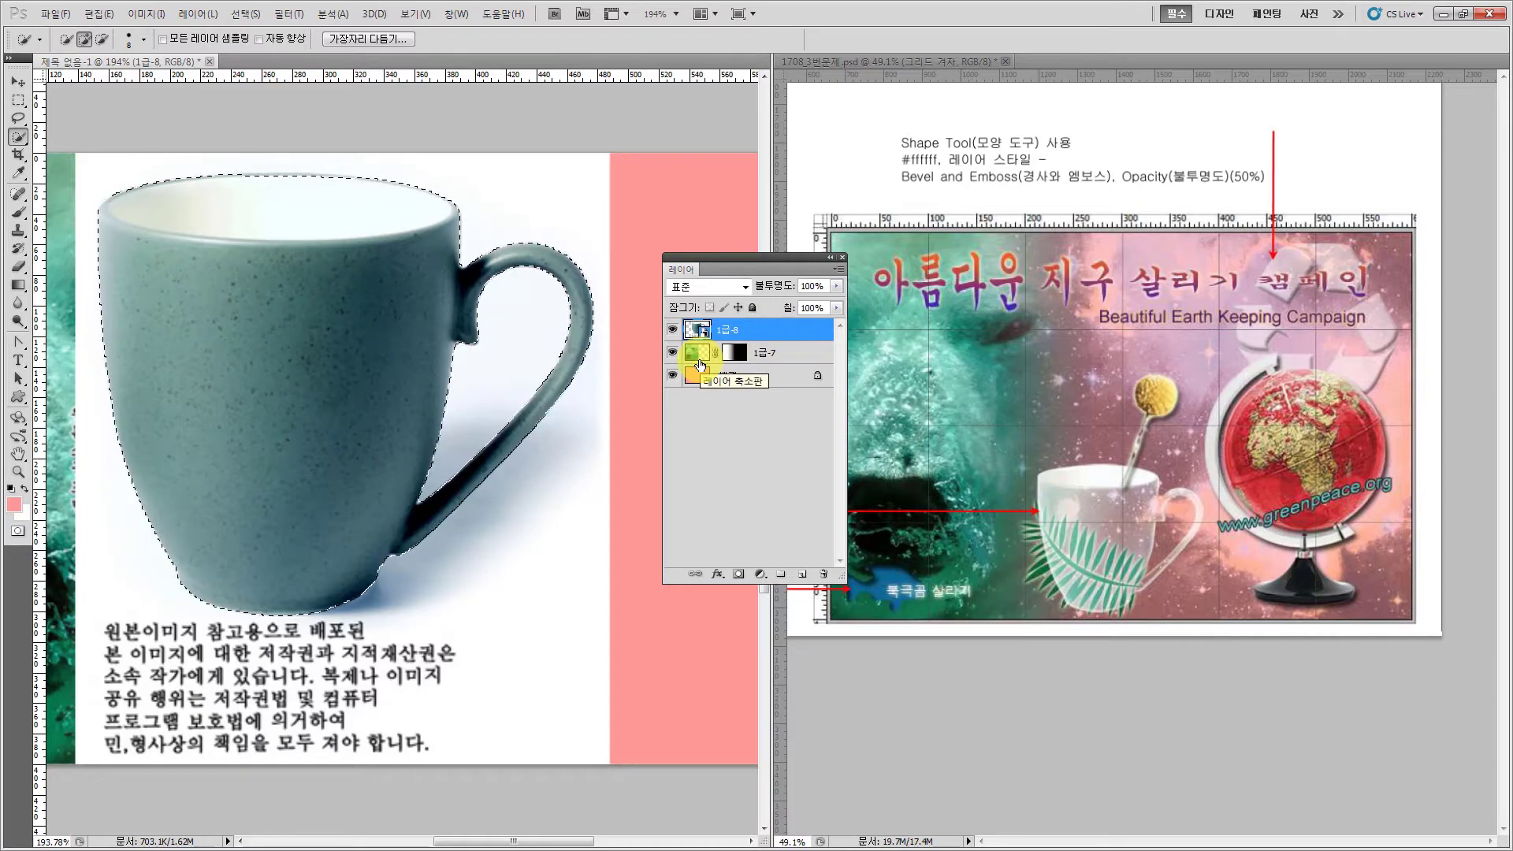
- Copy the selected cup onto its own layer and delete the original 1급-8 layer
key(ctrl+j)
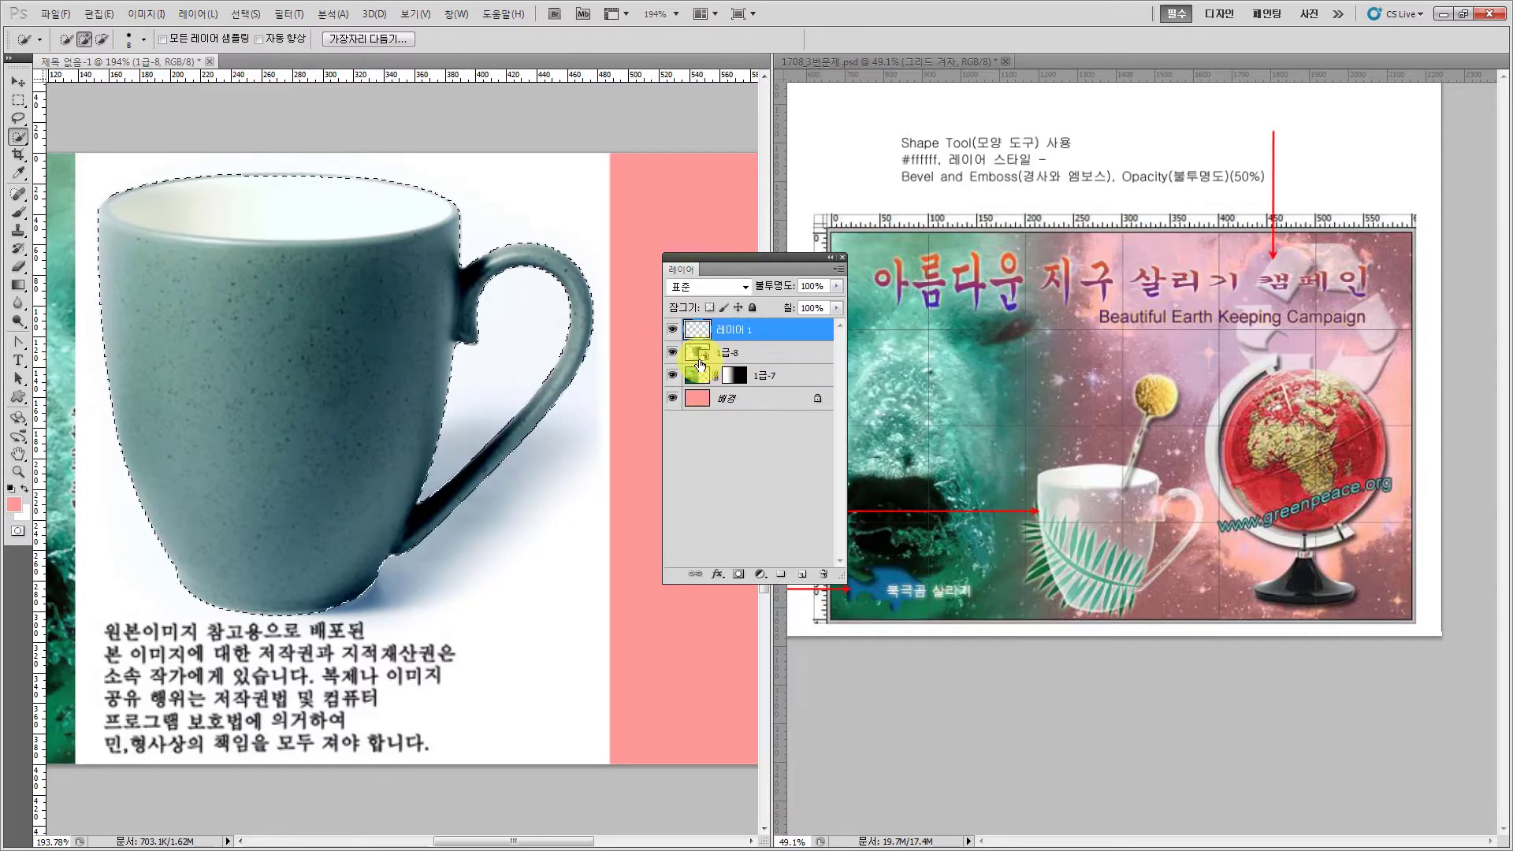
click(800, 358)
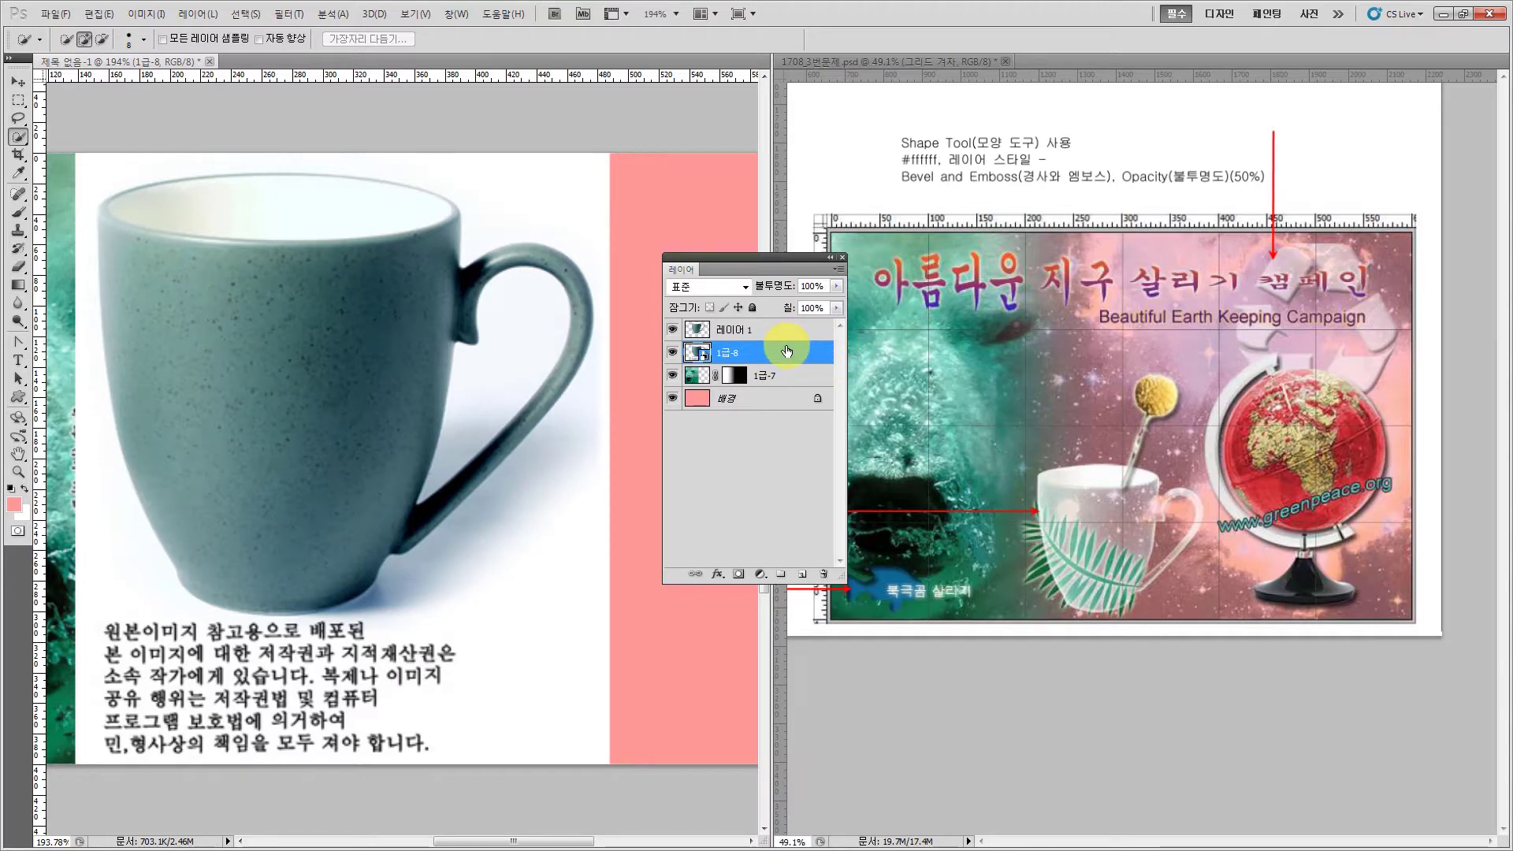
key(Delete)
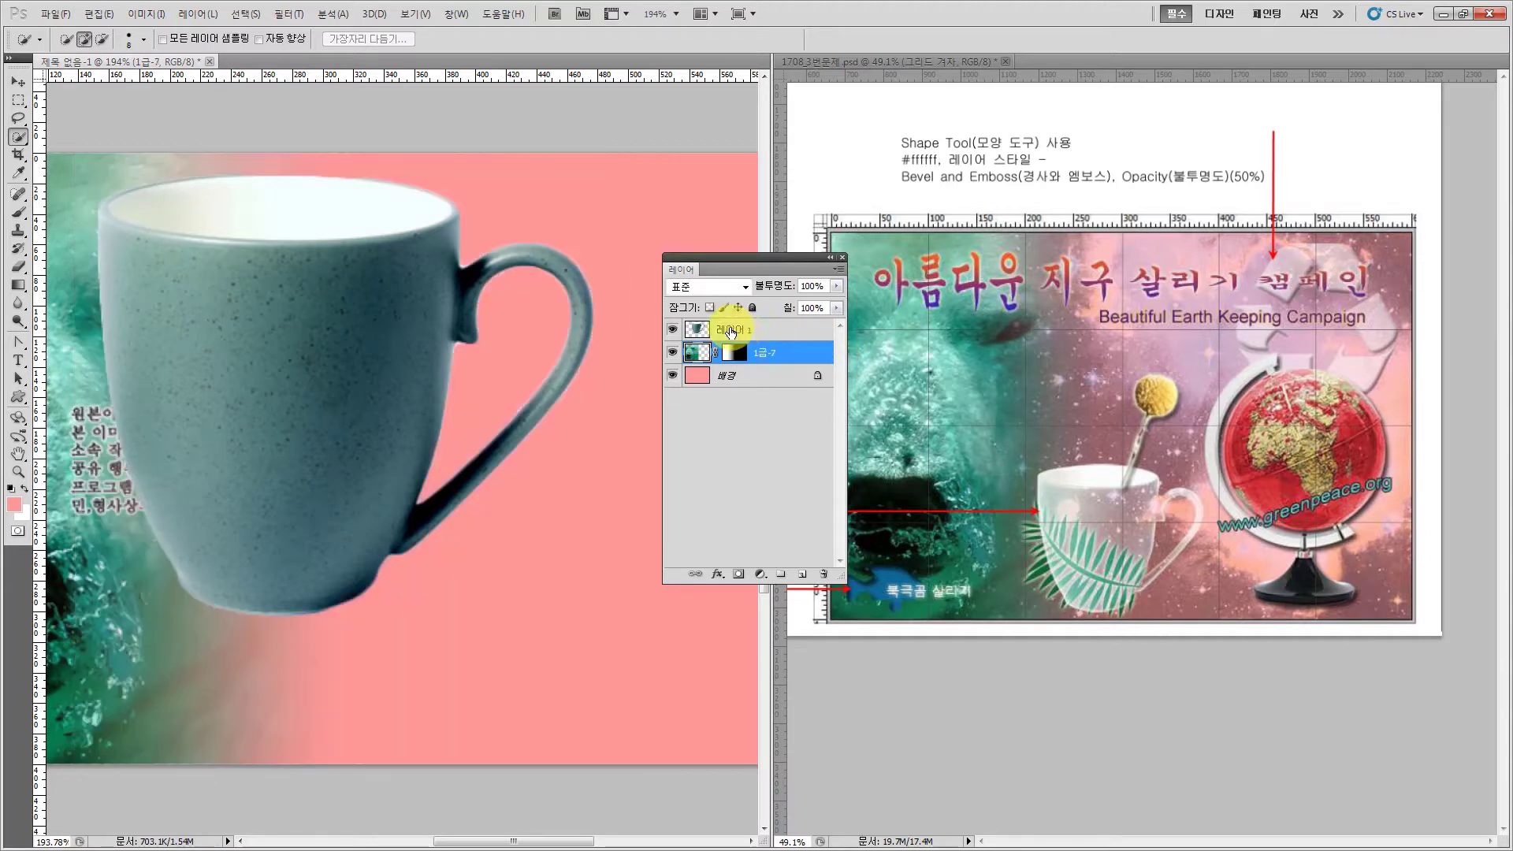
- Rename the cut-out cup layer as 8 and move the layer list away from the reference image's title
click(730, 332)
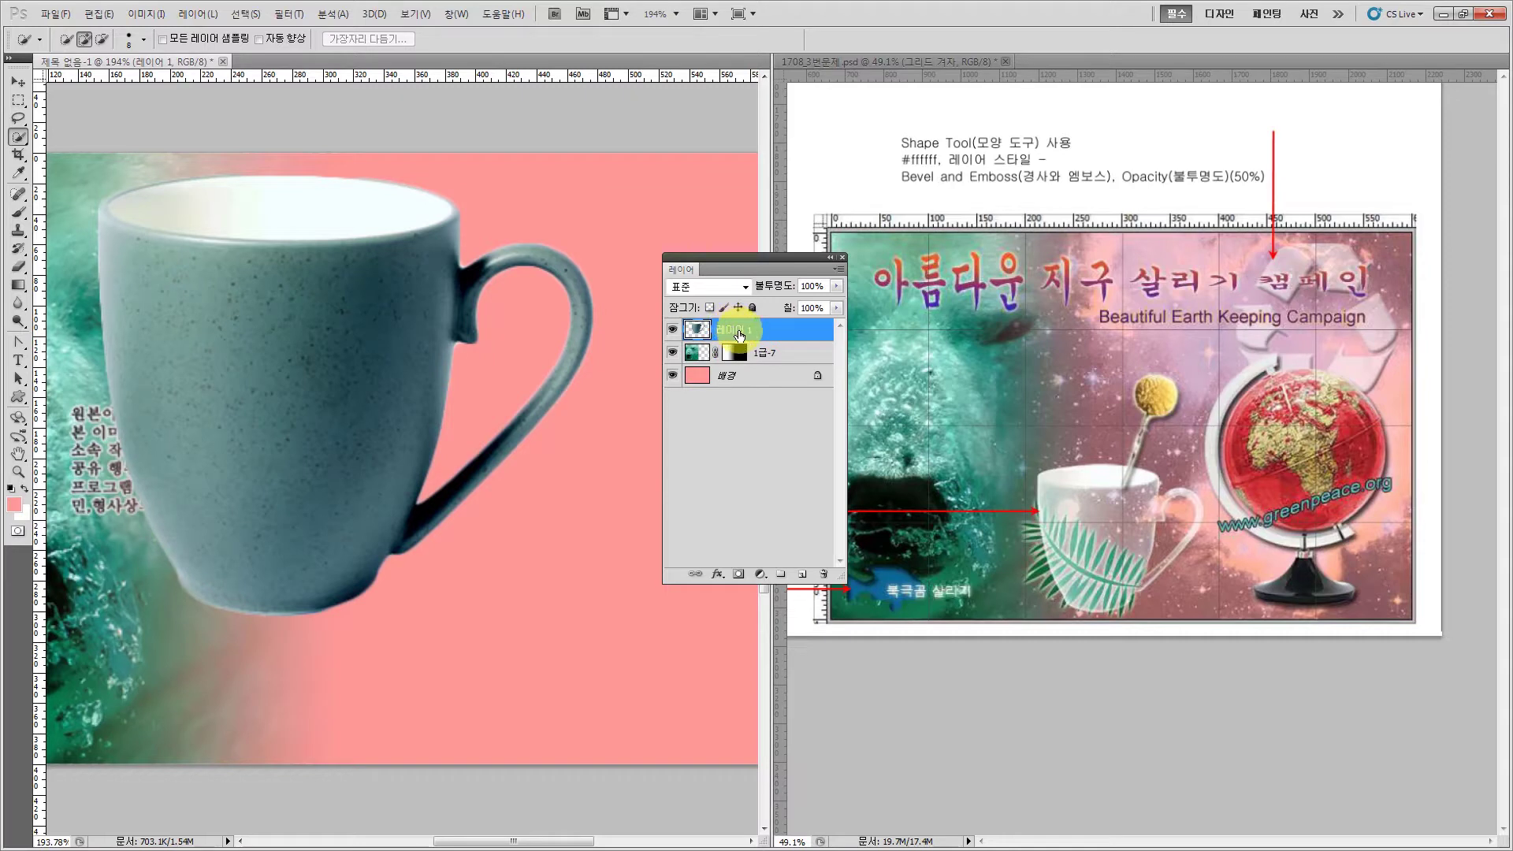
double_click(739, 331)
text(8)
key(Return)
drag(726, 257, 994, 672)
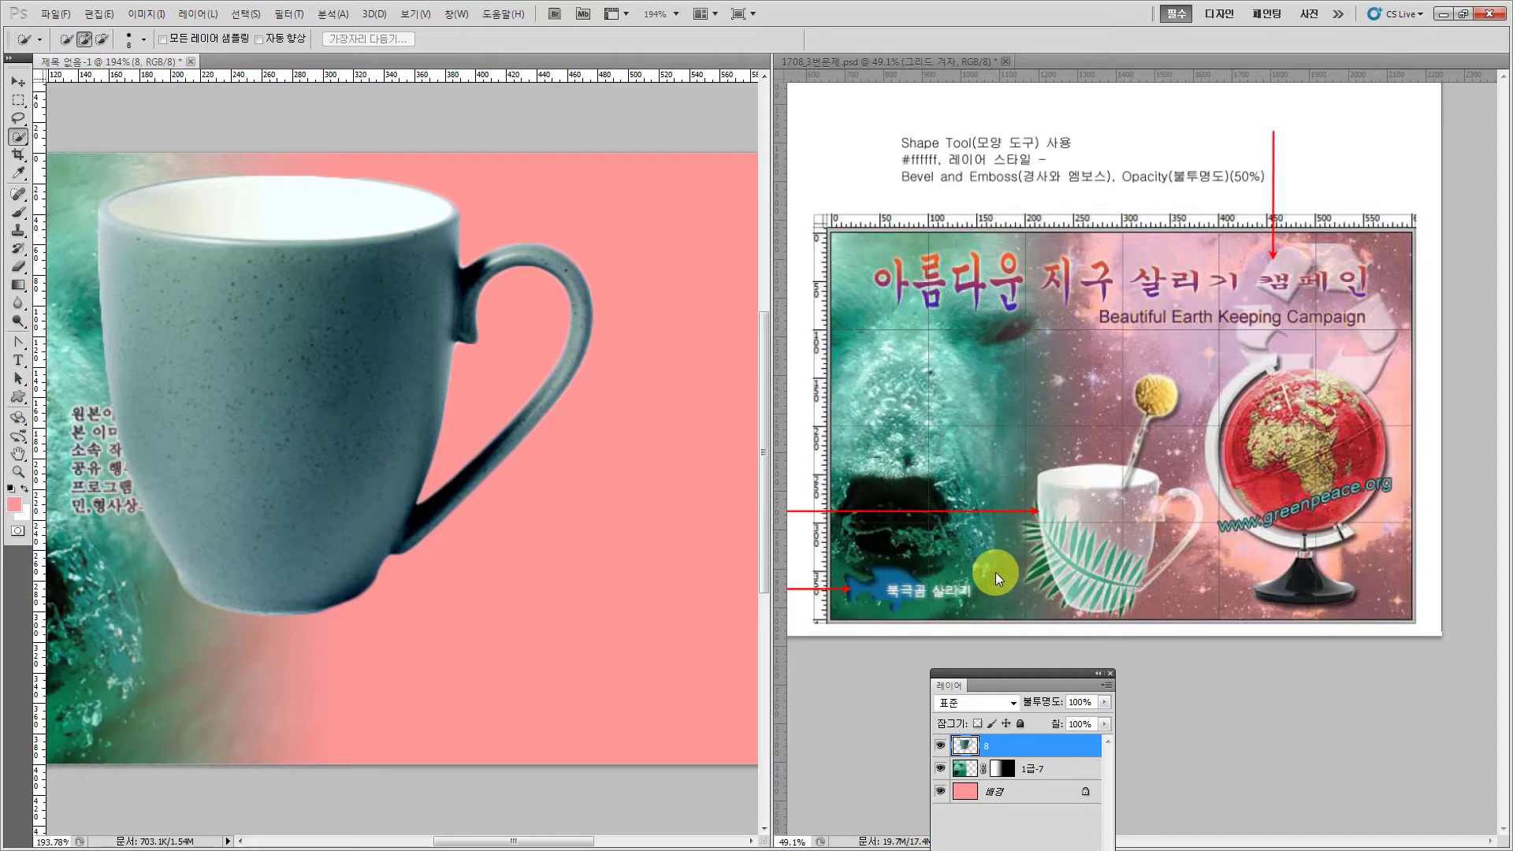
- Set the grid to 1 subdivision in the preferences and show the grid on the poster
click(18, 81)
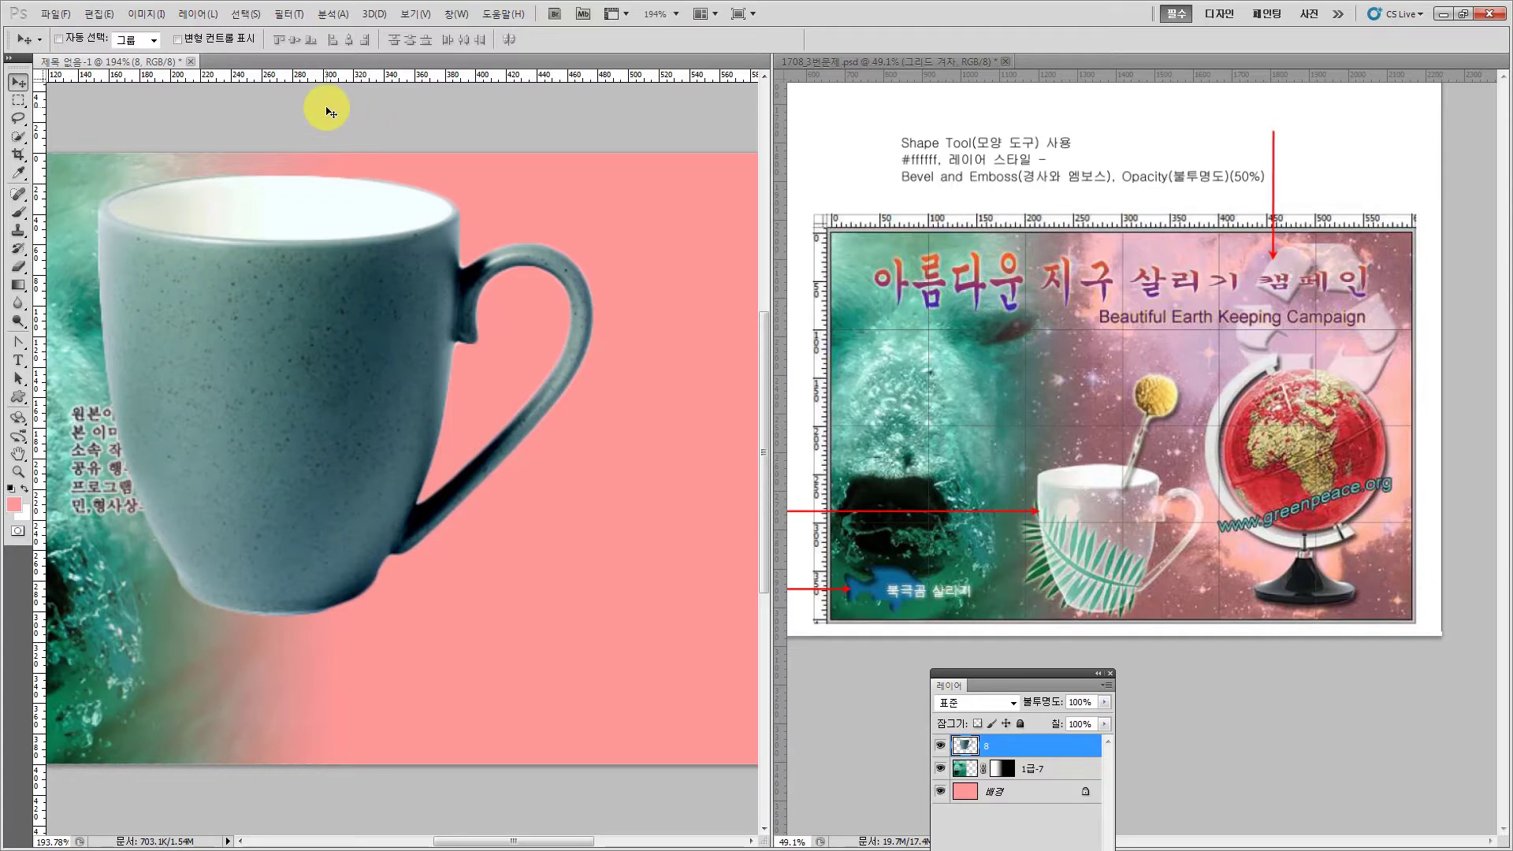
click(98, 13)
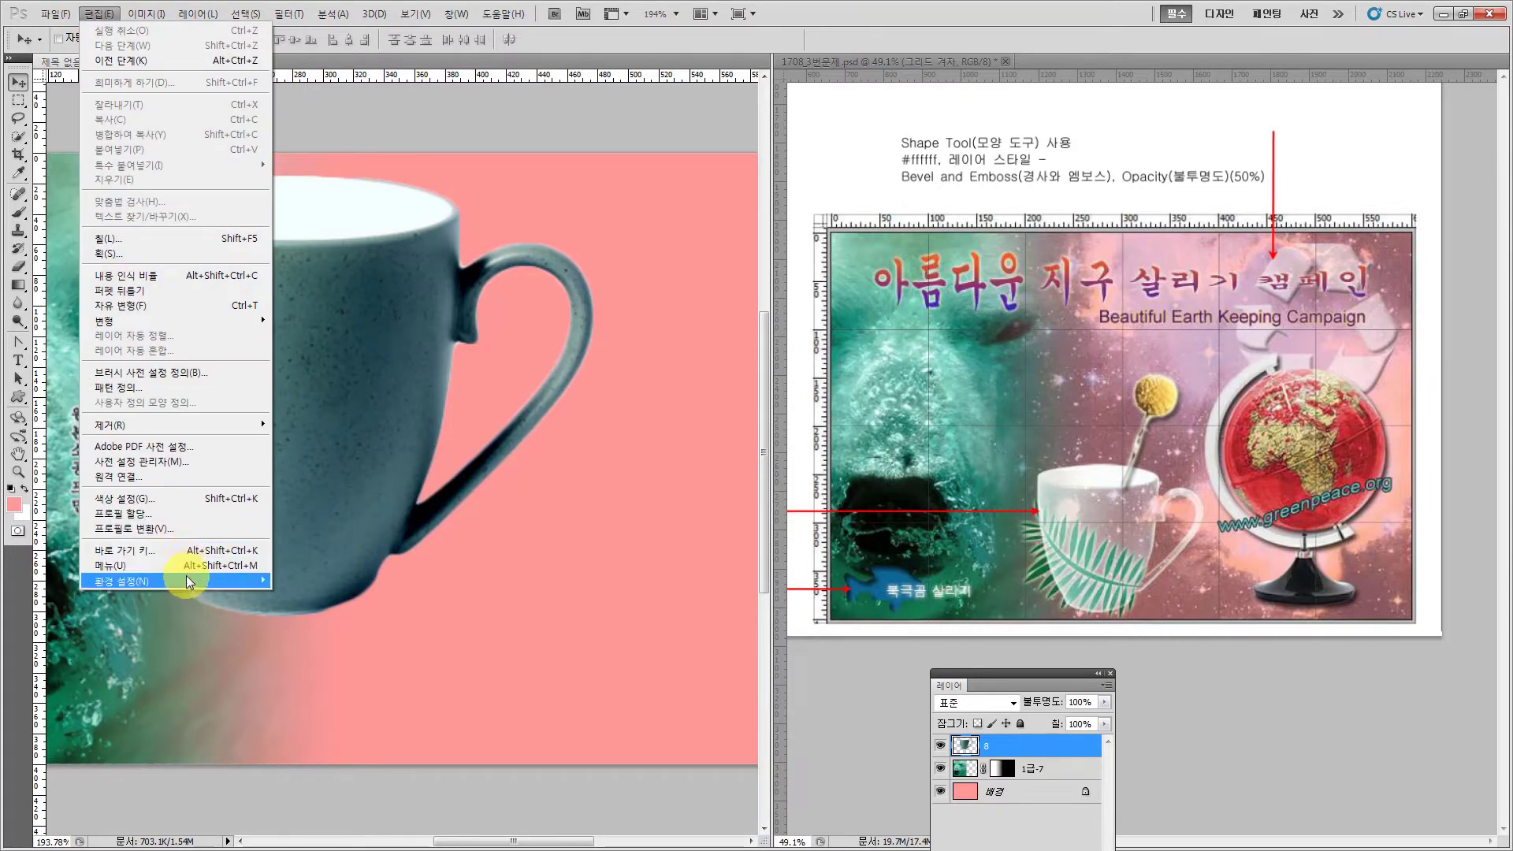
mouse_move(186, 579)
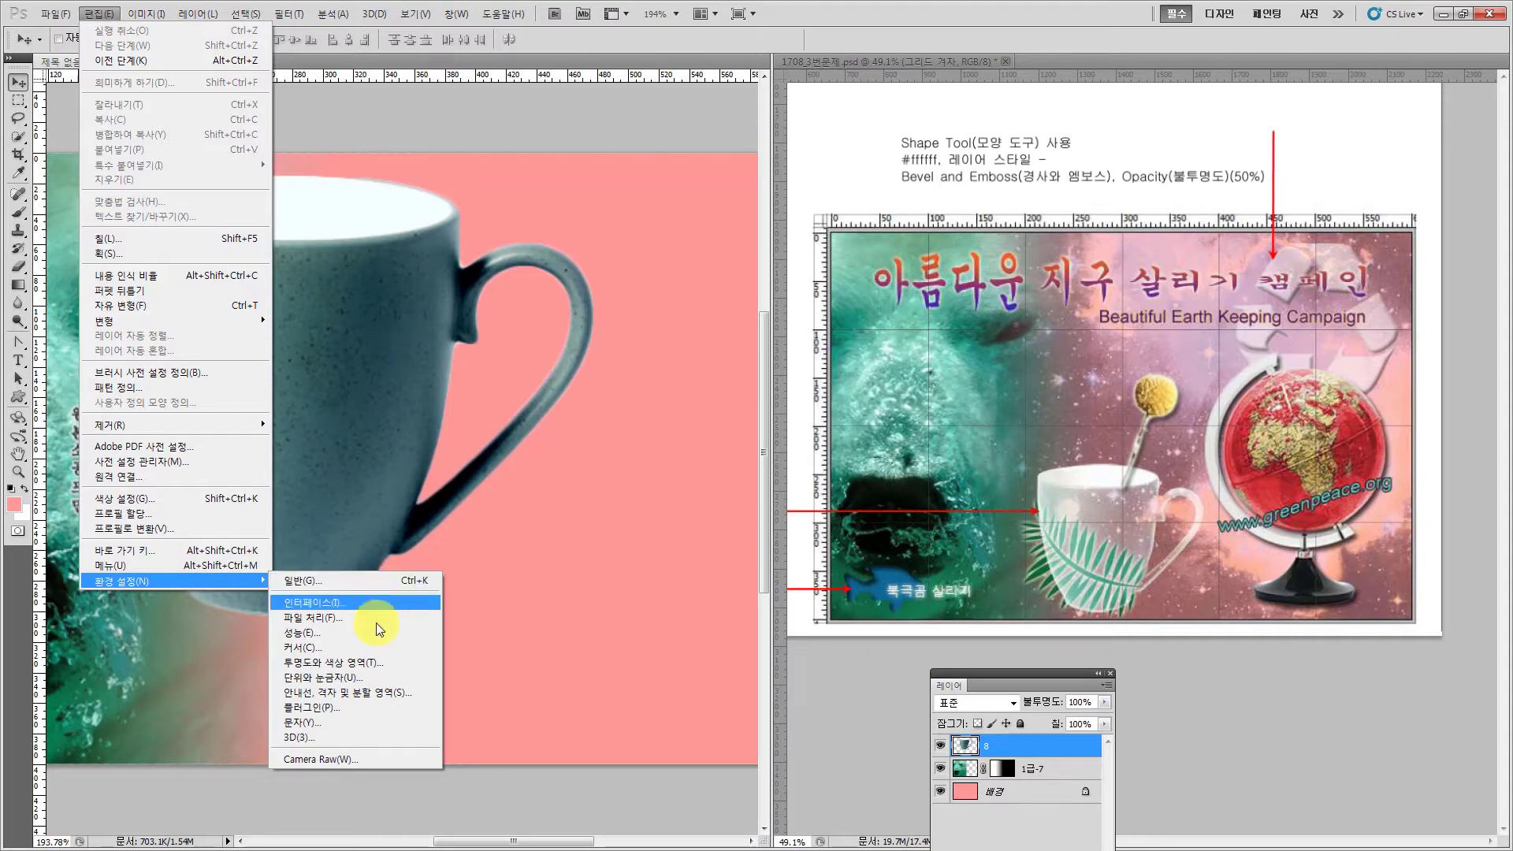
click(363, 691)
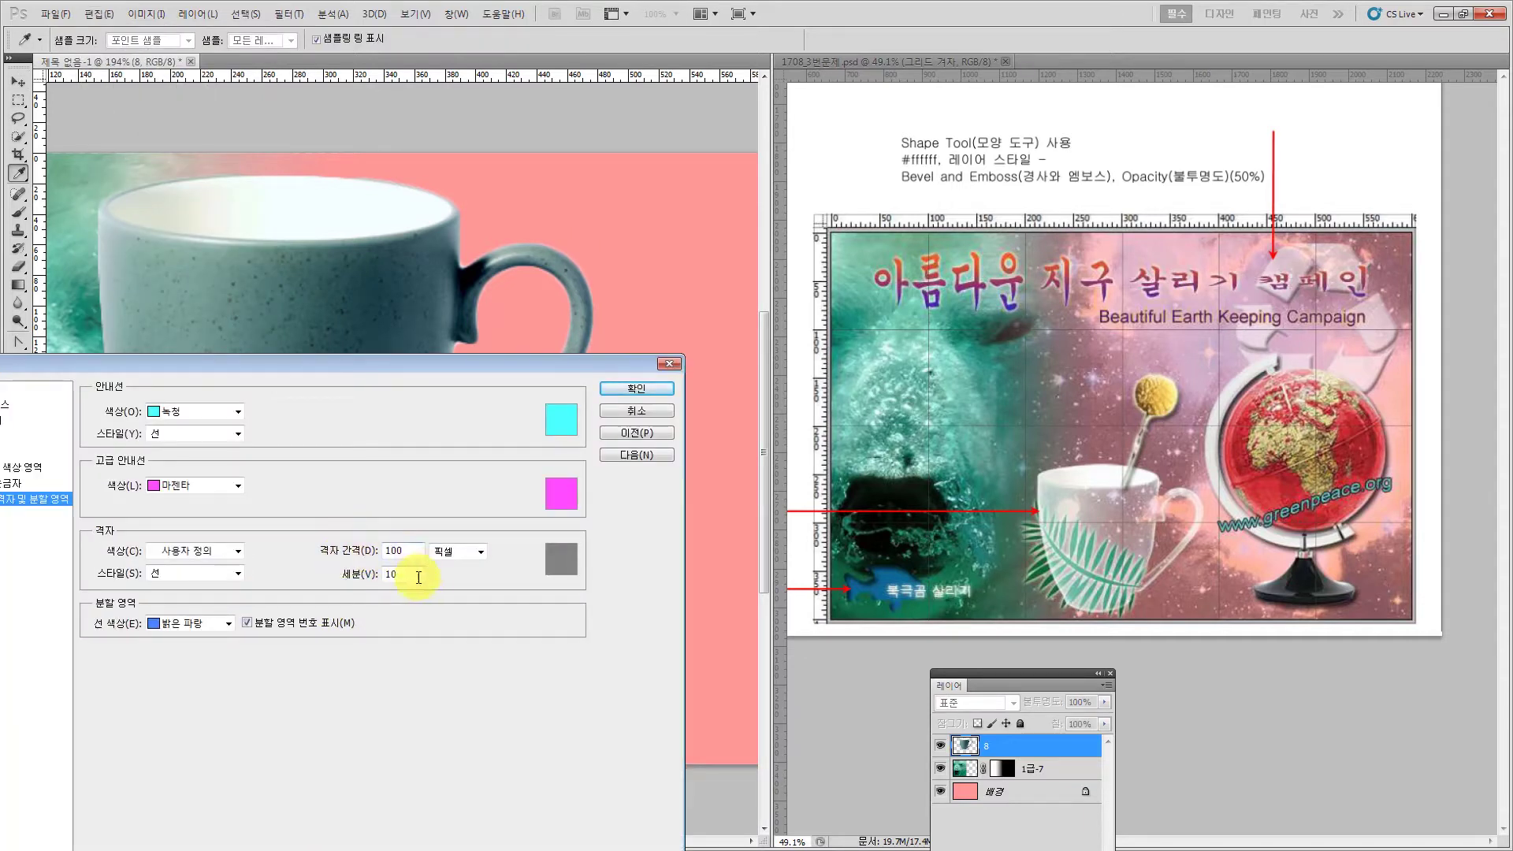
drag(383, 574, 405, 575)
text(1)
click(627, 390)
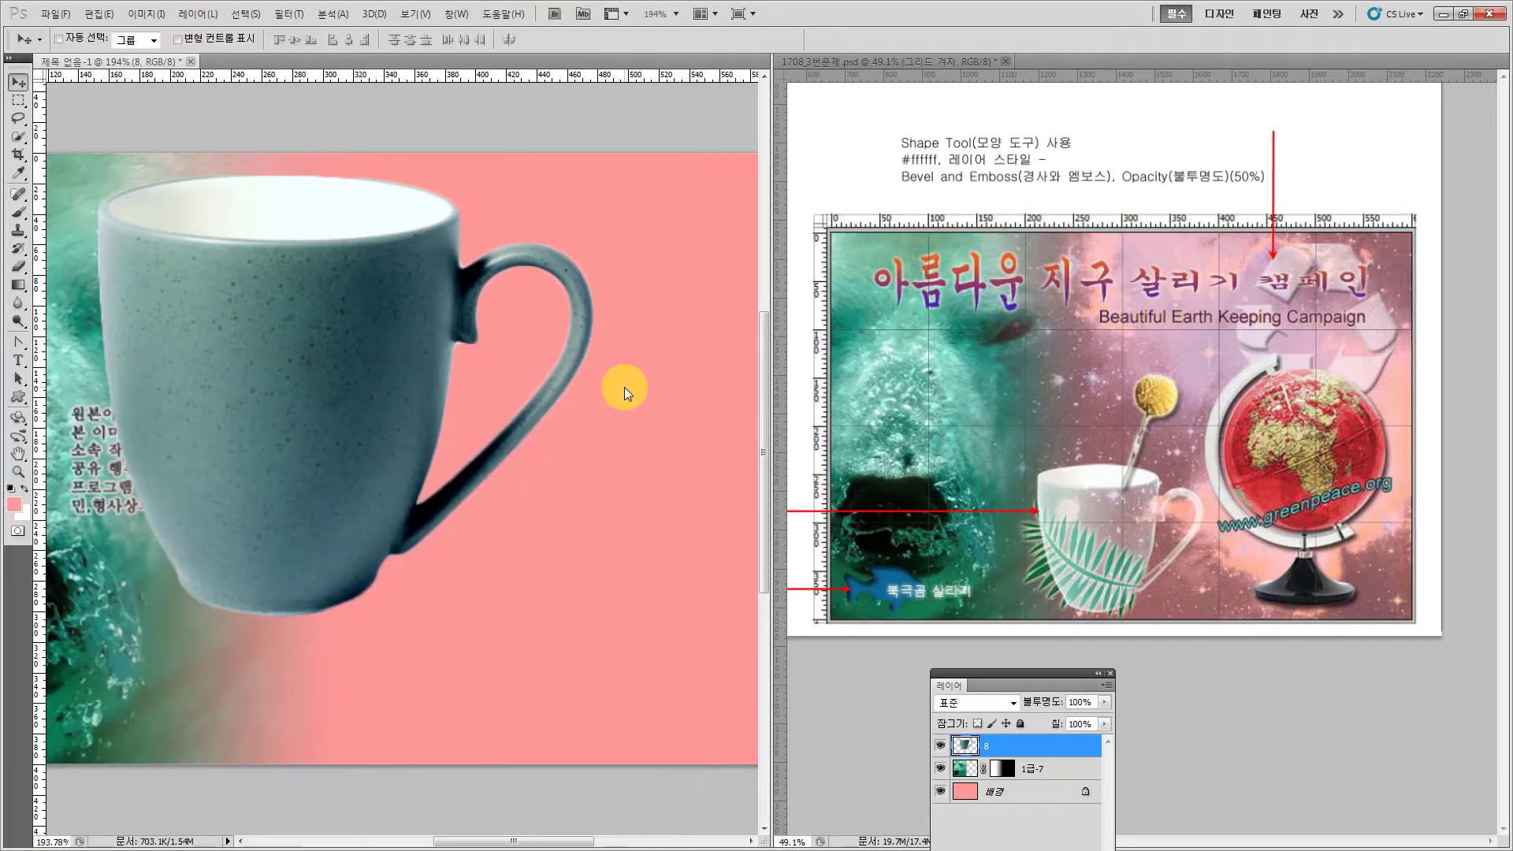
key(ctrl+apostrophe)
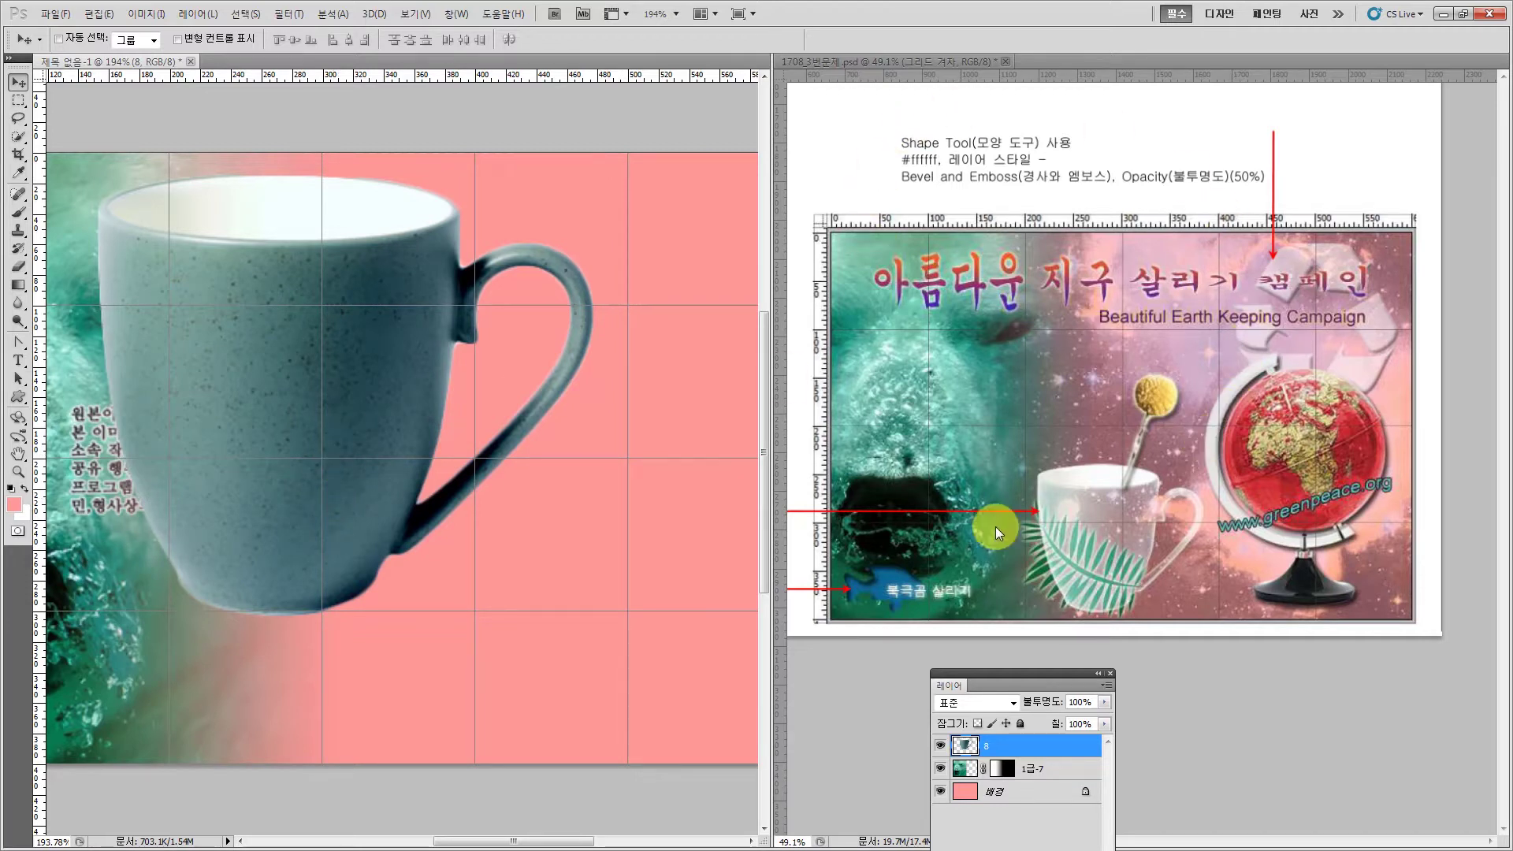
- Transform the cup to about 53% of its size and place it in the lower middle of the canvas
click(18, 455)
double_click(18, 455)
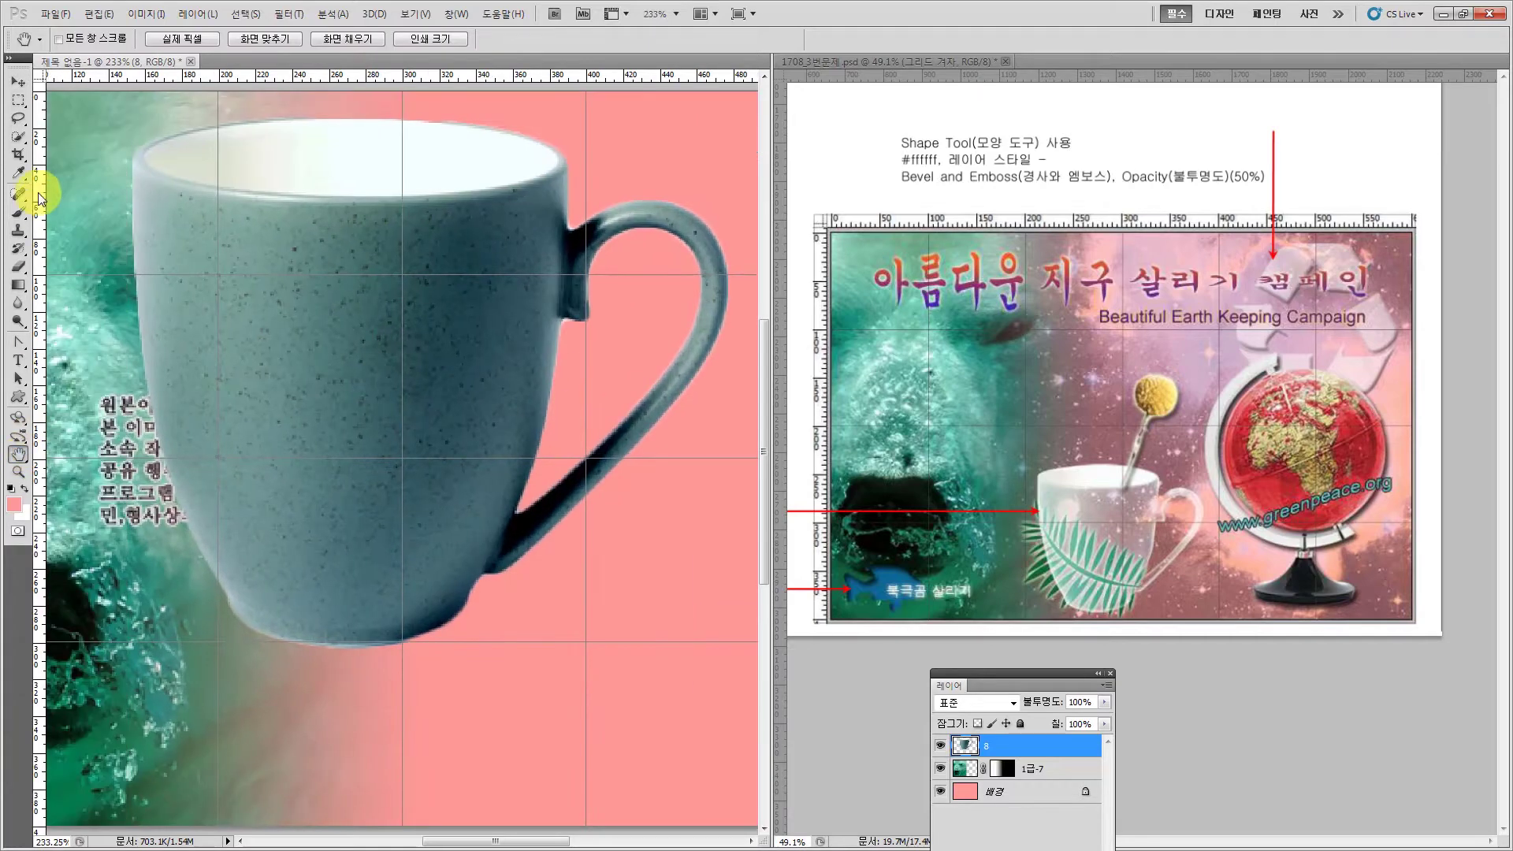
click(18, 472)
alt+click(523, 649)
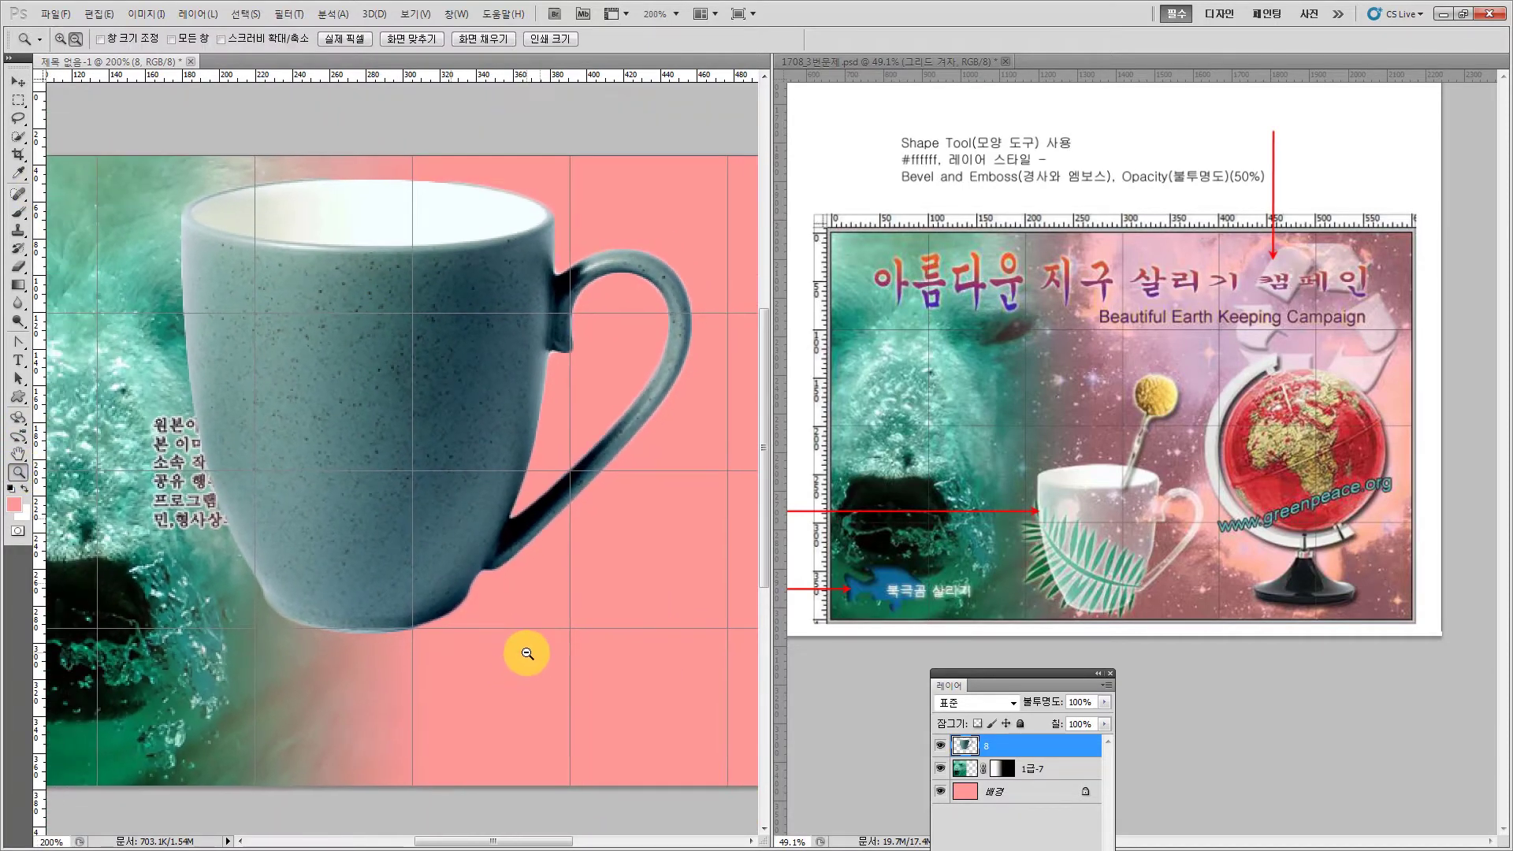
alt+click(523, 648)
click(18, 81)
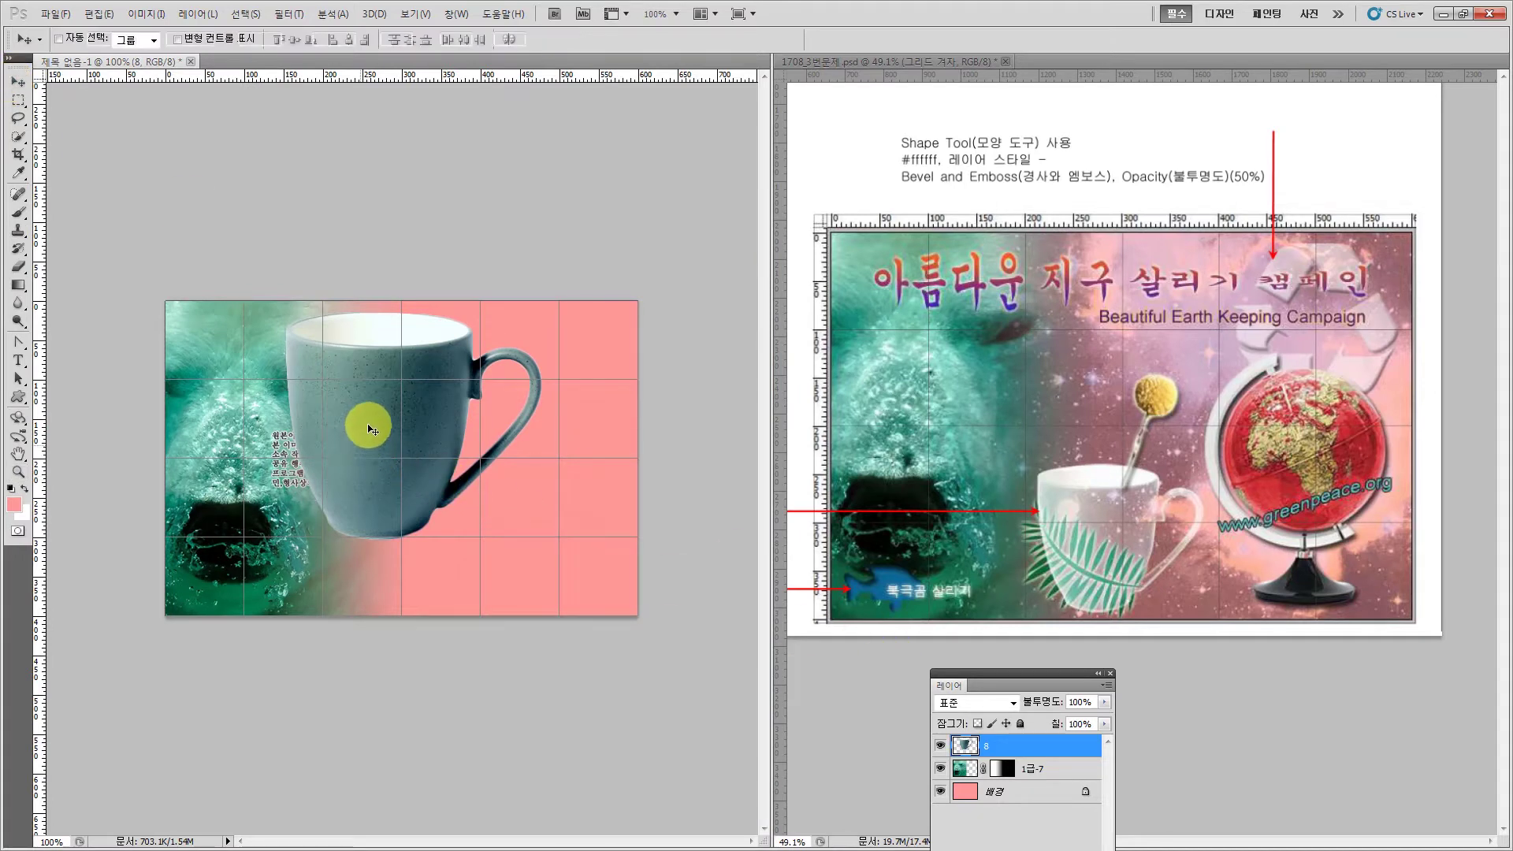
key(ctrl+t)
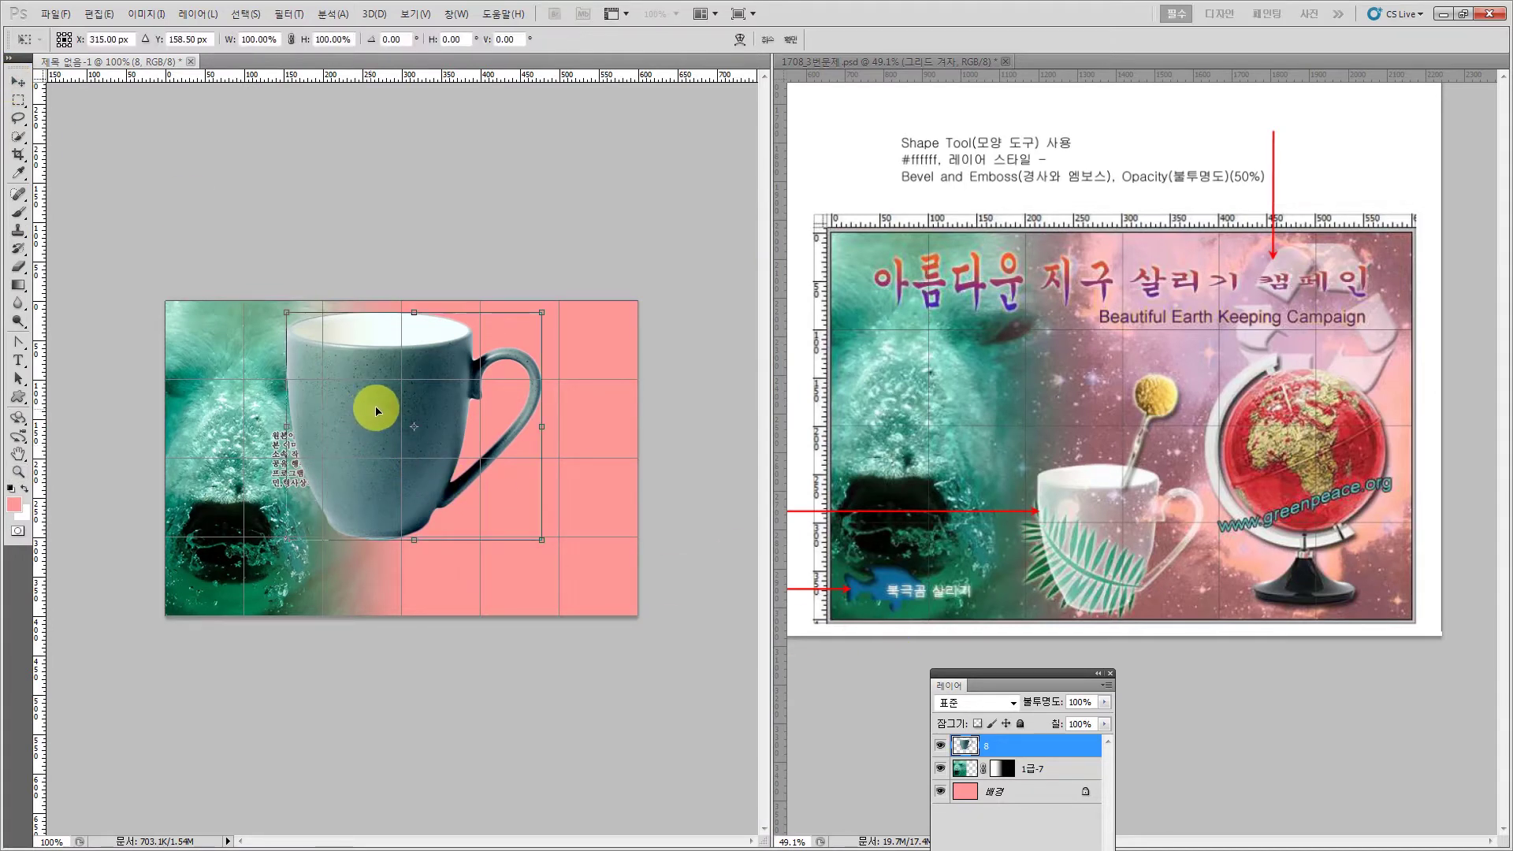
drag(372, 412, 416, 479)
key(Left)
key(Left)
key(Left)
key(Left)
key(Left)
key(Left)
key(Left)
key(Left)
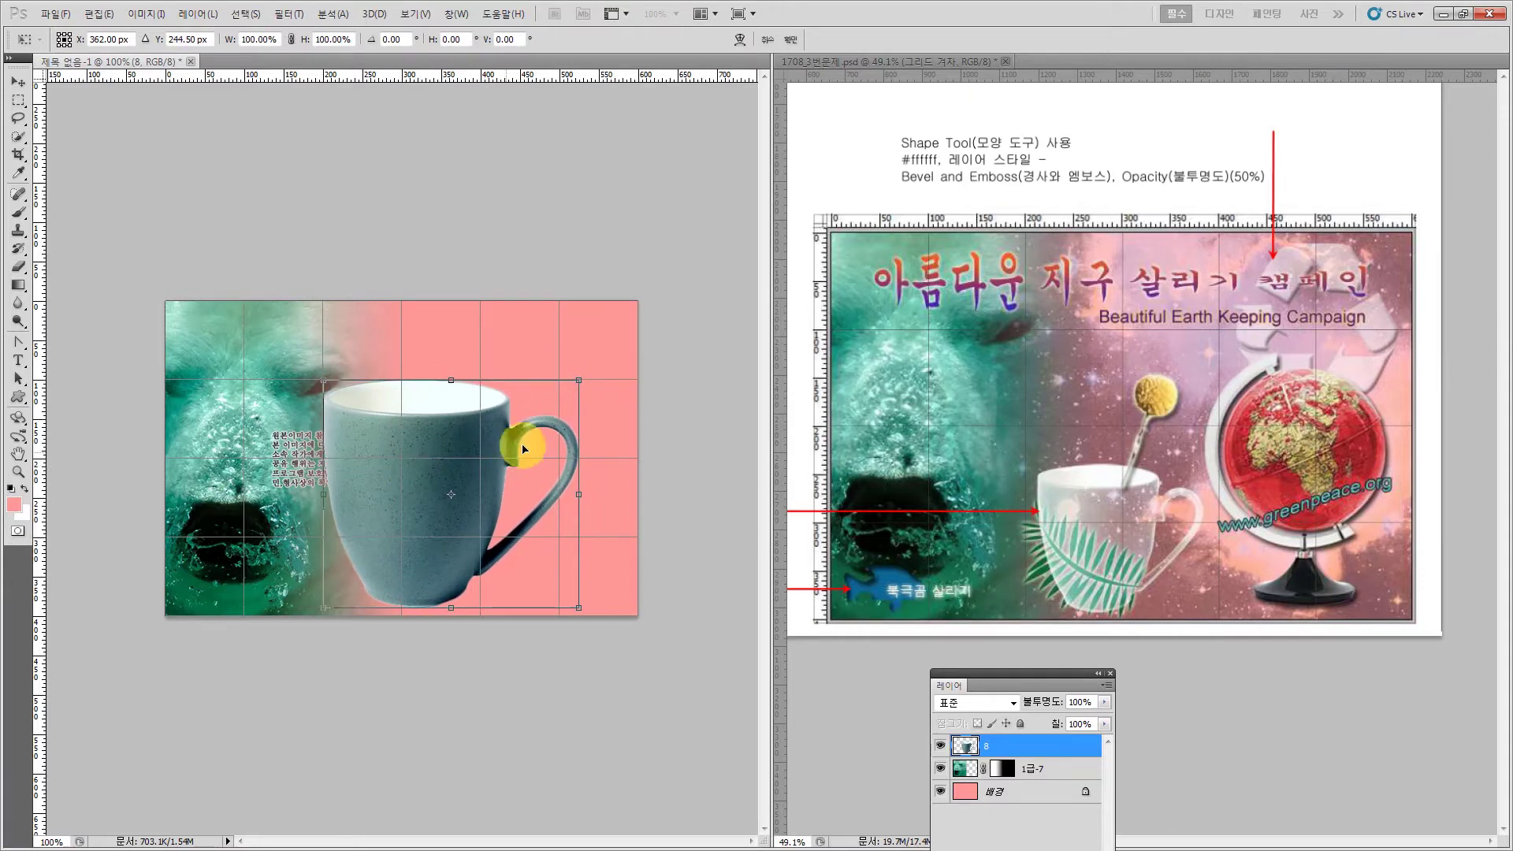
drag(579, 382, 460, 486)
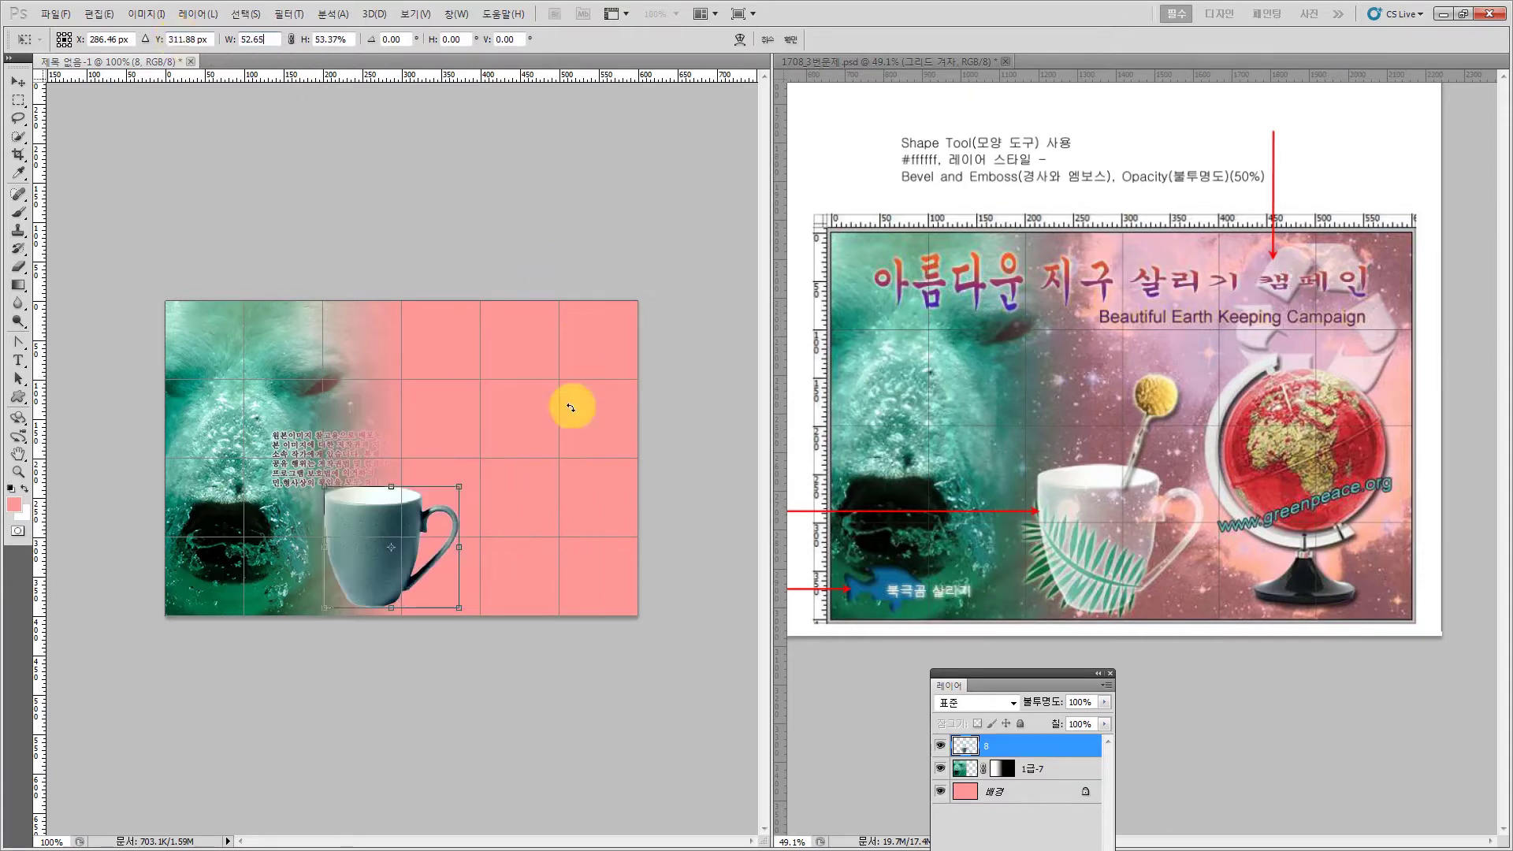
key(Return)
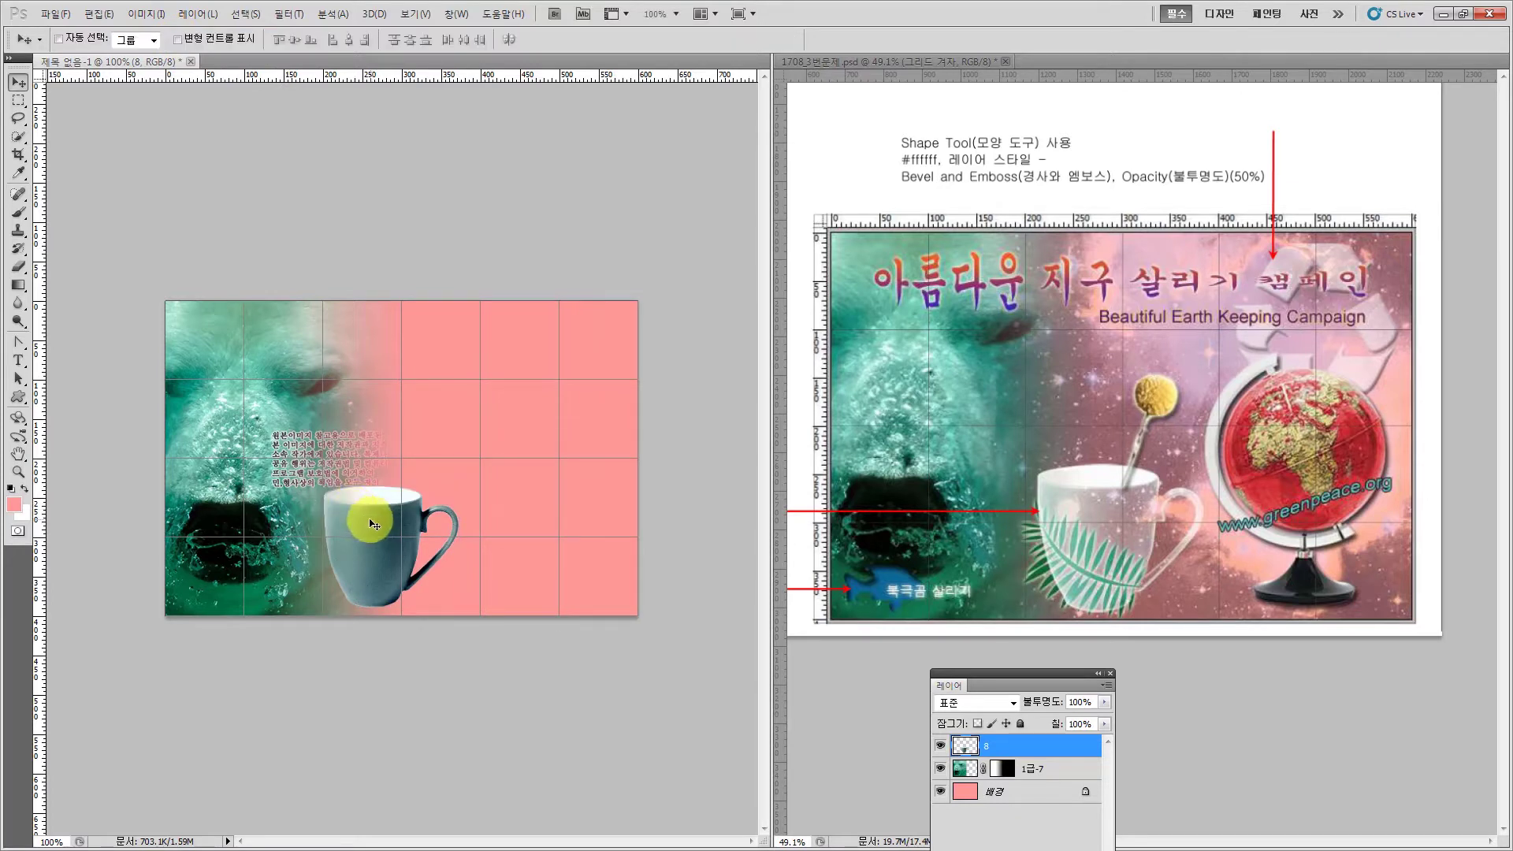
- Adjust the cup's position slightly rightward against the grid to match the reference poster
drag(373, 523, 385, 521)
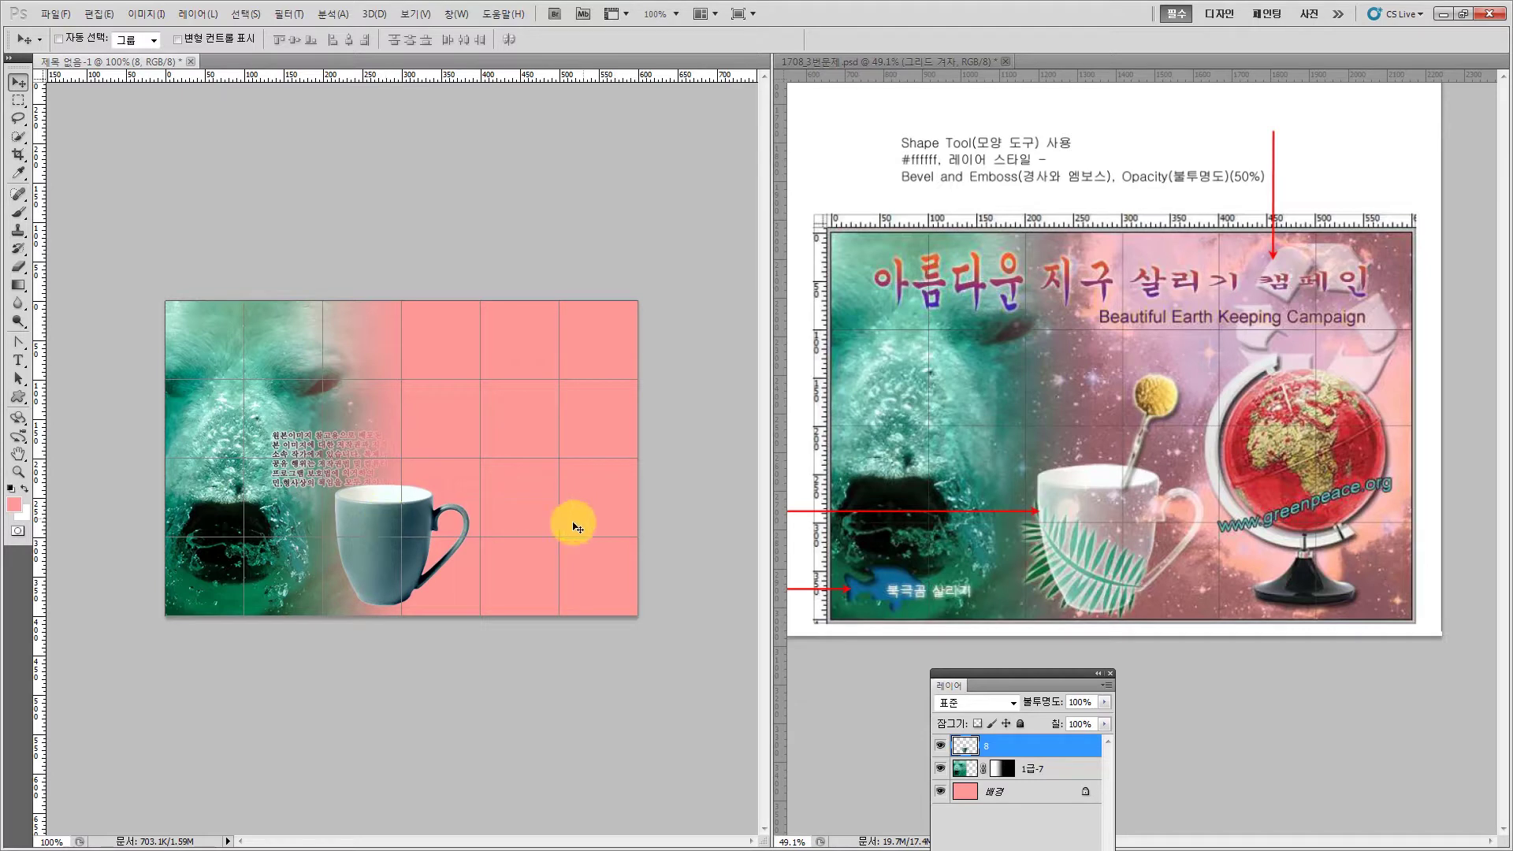
drag(383, 517, 381, 528)
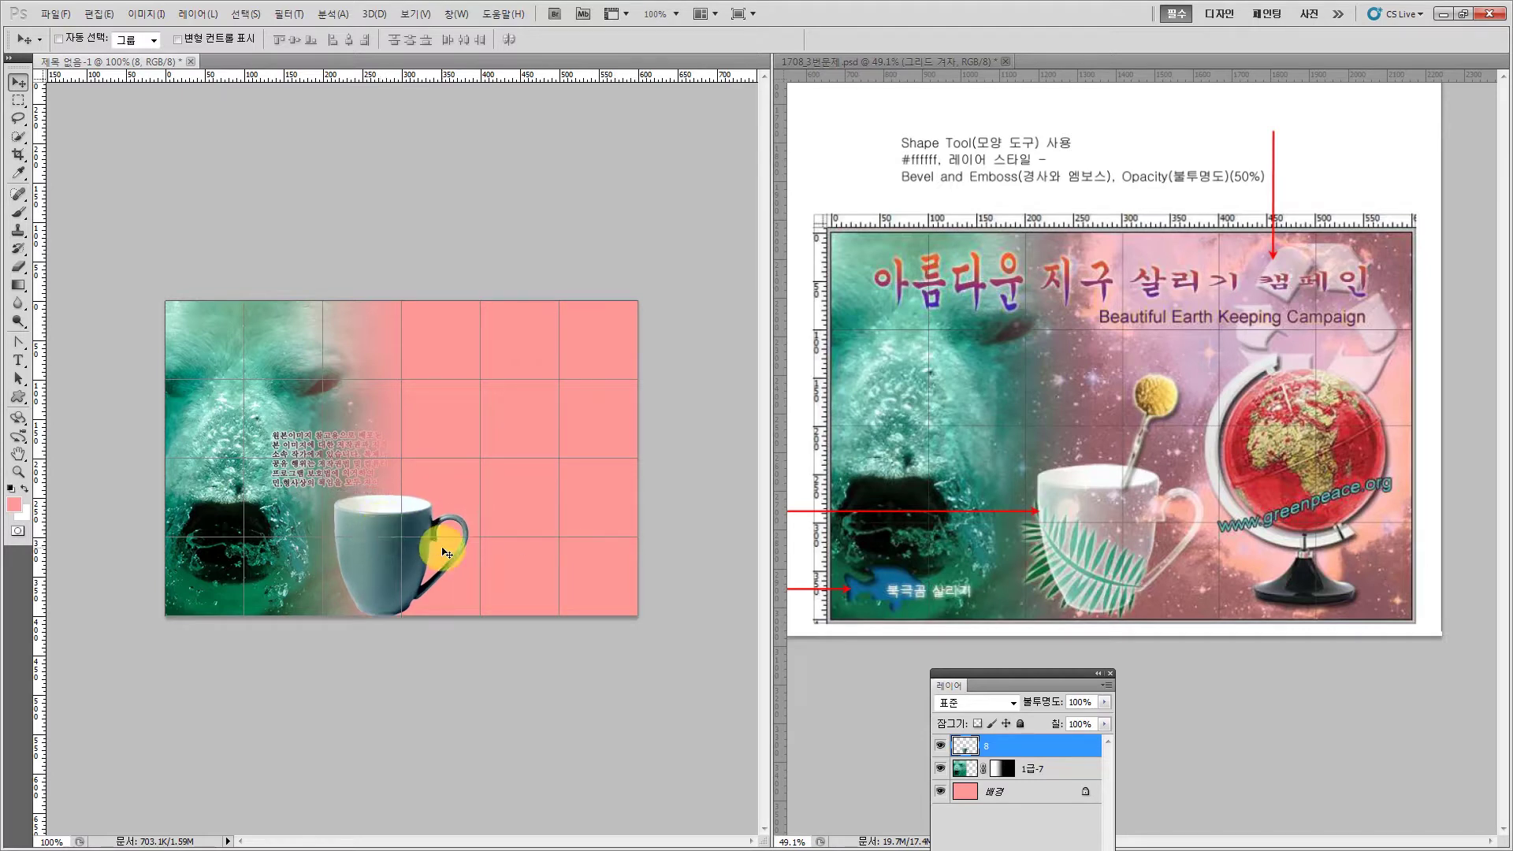
key(Up)
key(Up)
key(Up)
key(Up)
key(Up)
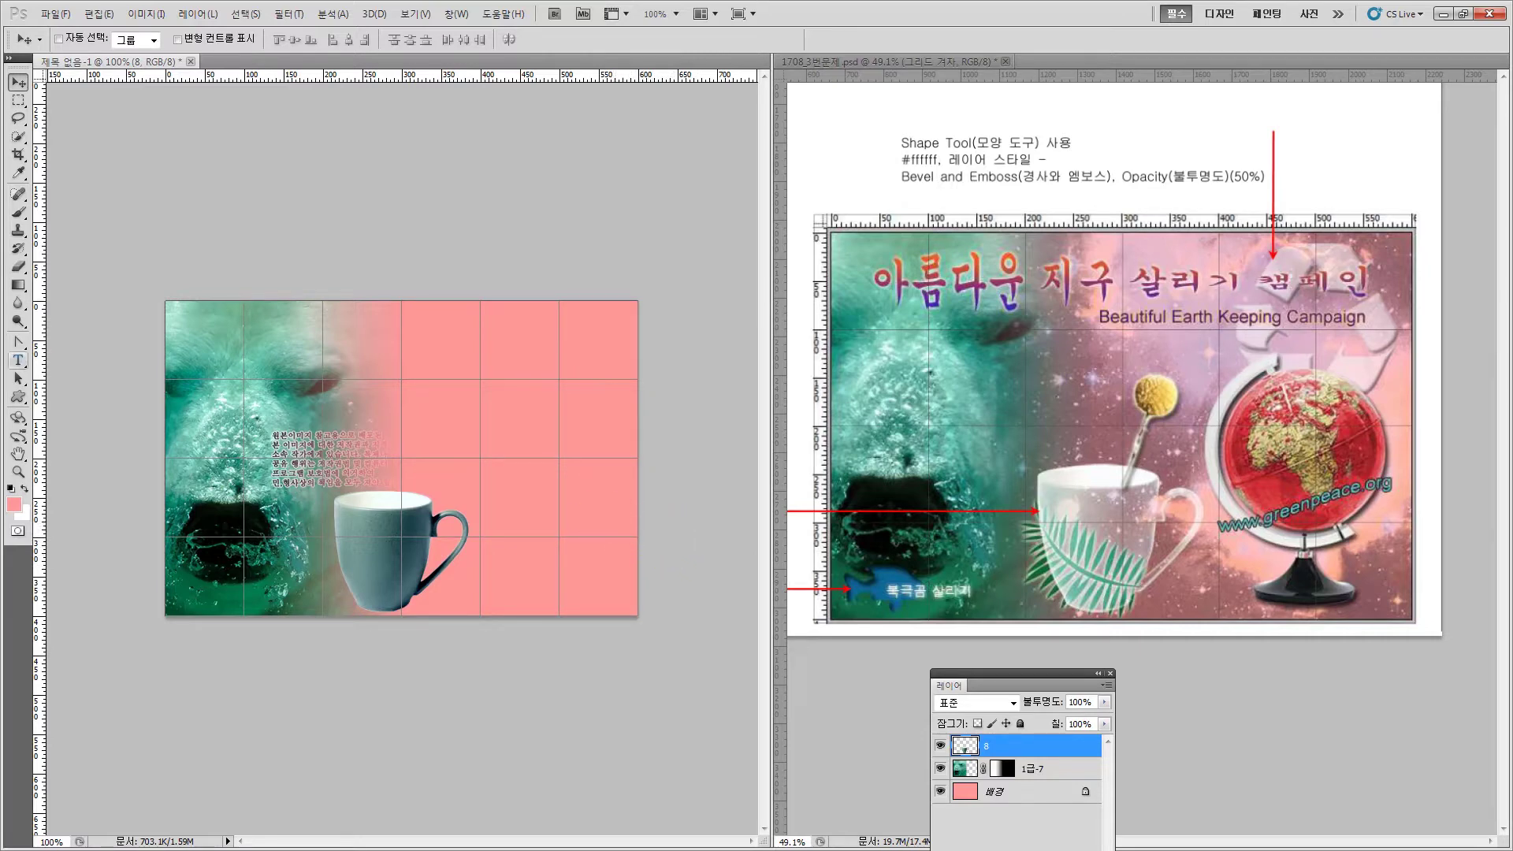
- Following the exam PDF, set the cup layer's blending mode to Screen and add an Inner Glow style with the default settings
key(alt+Tab)
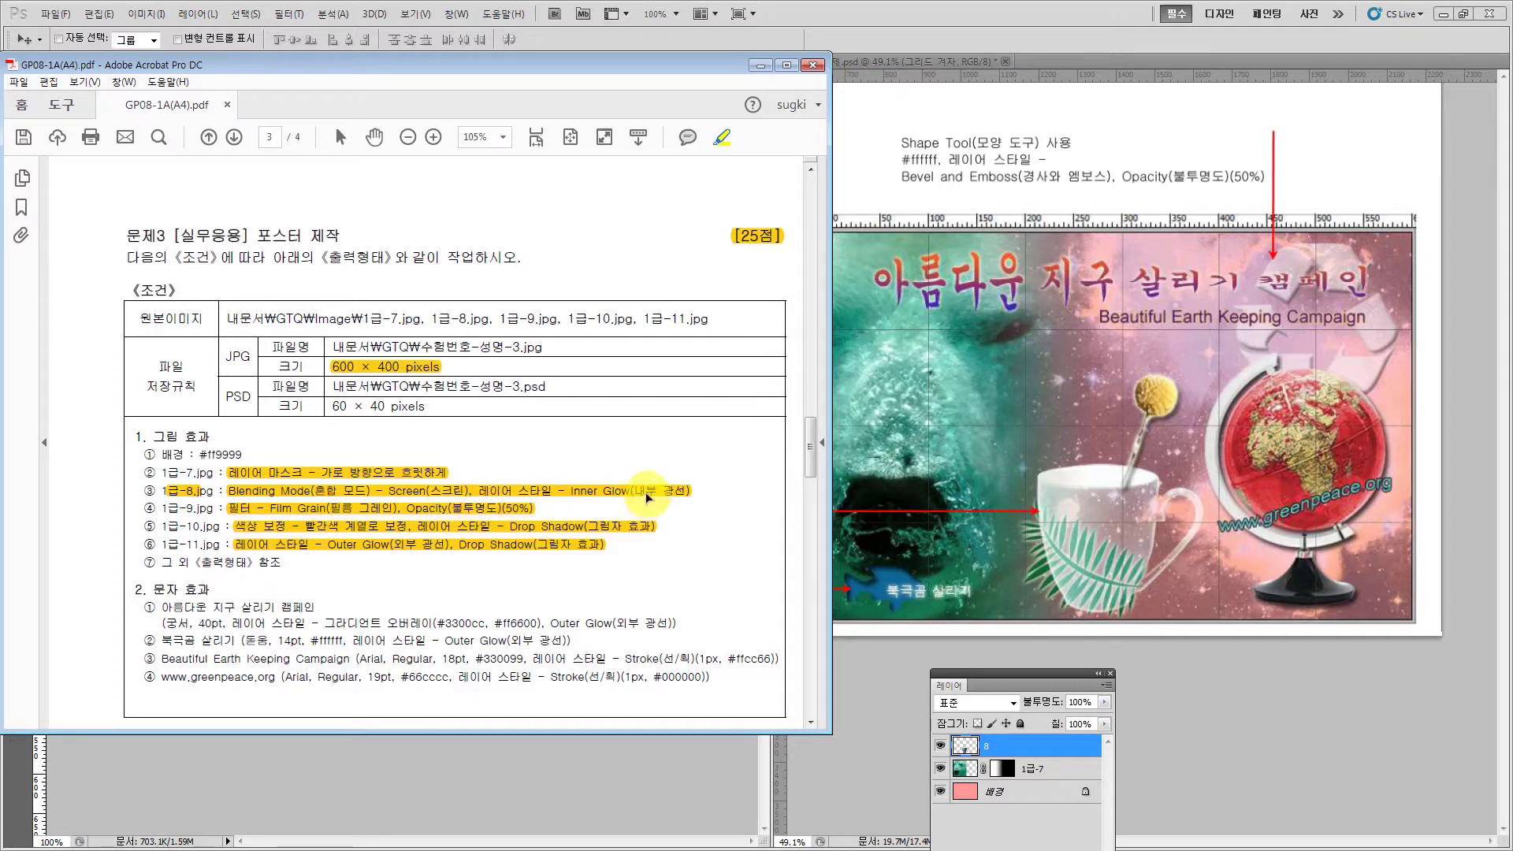
click(760, 64)
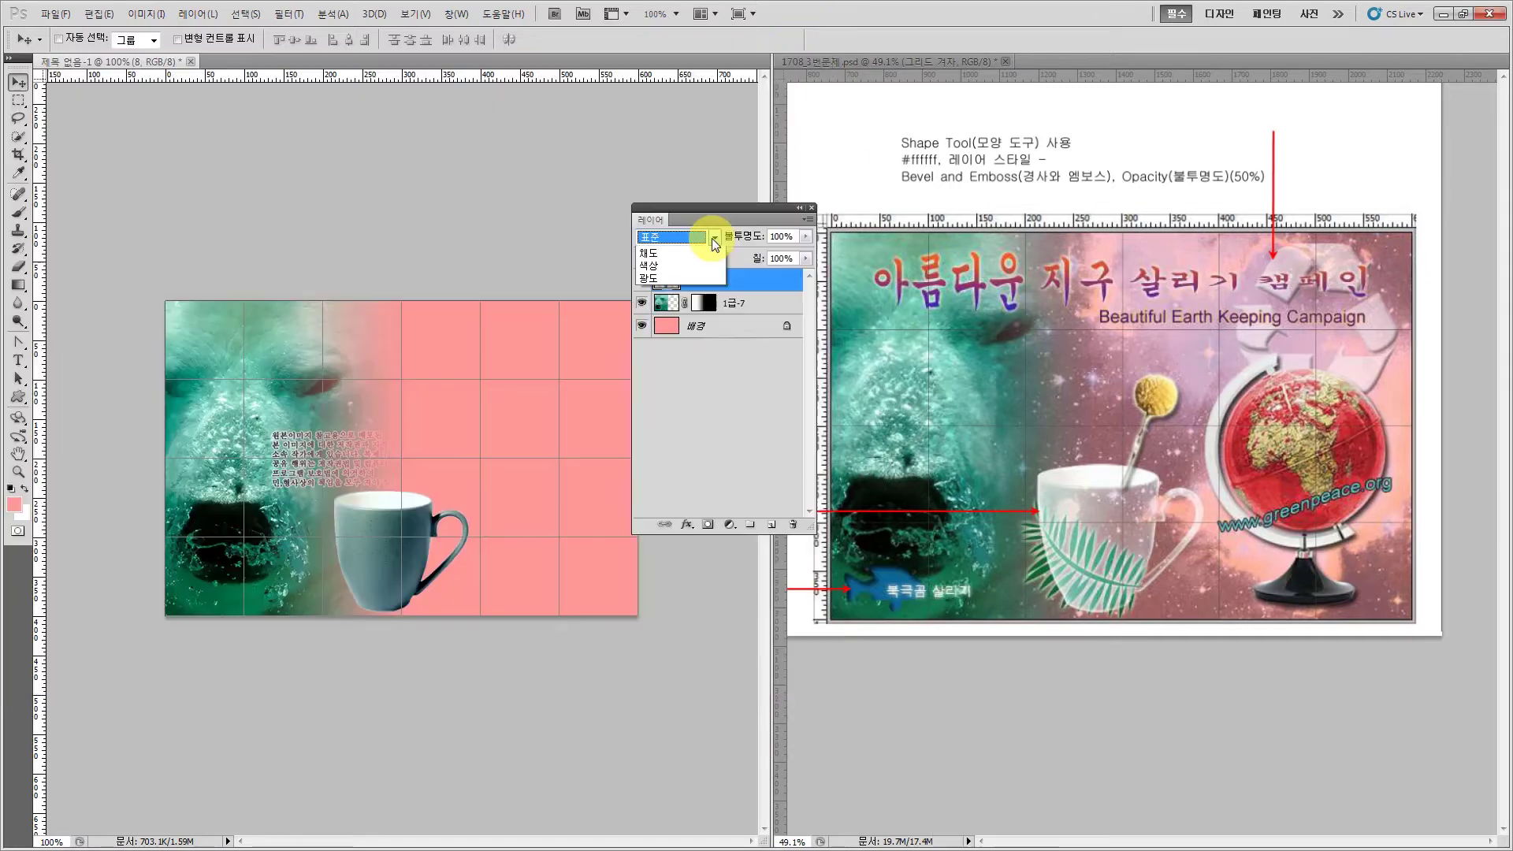
click(661, 381)
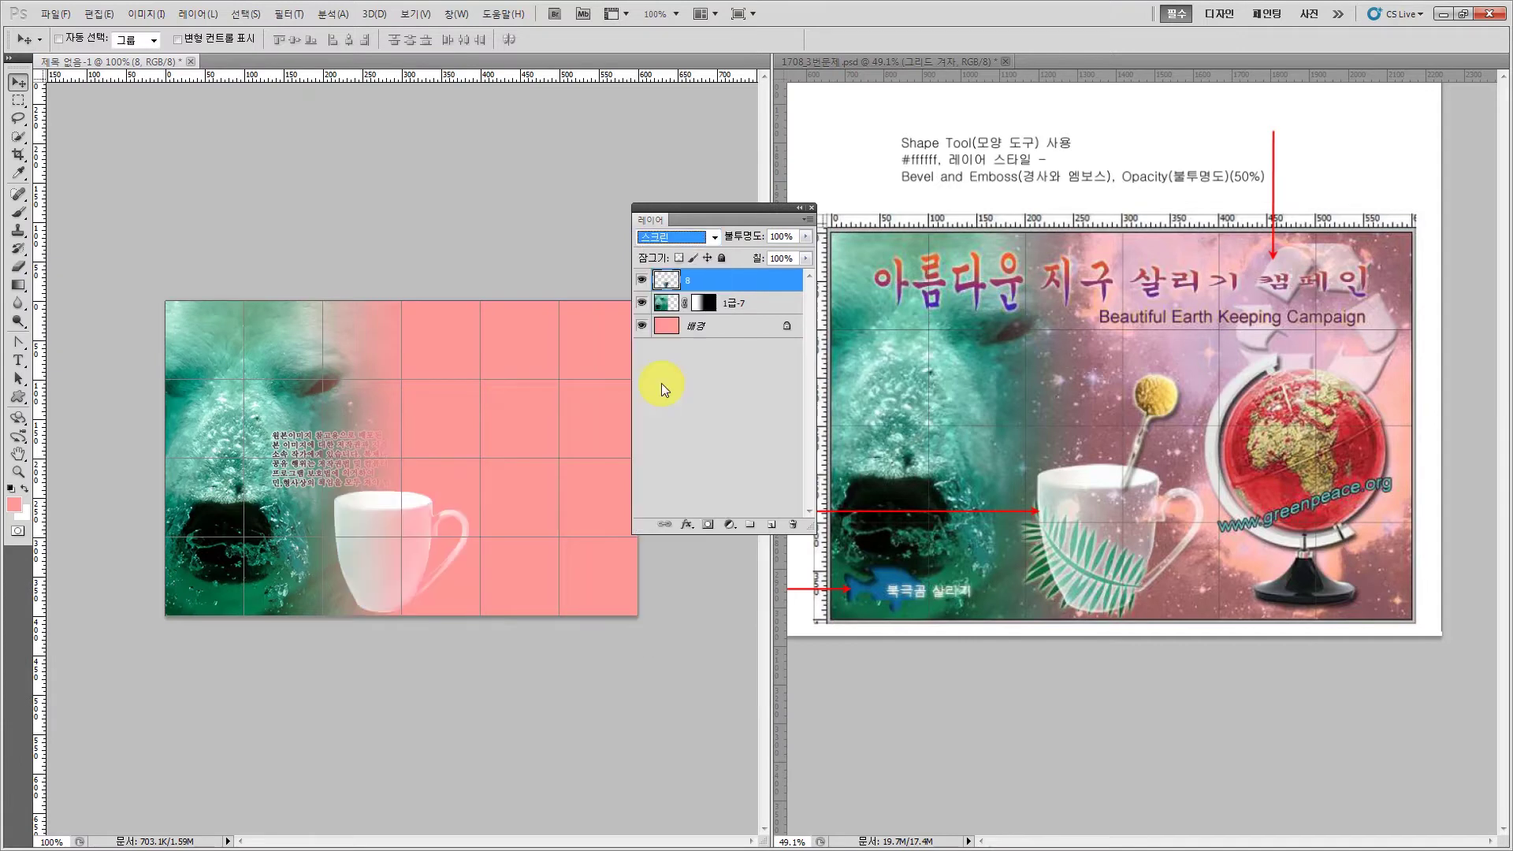
click(686, 524)
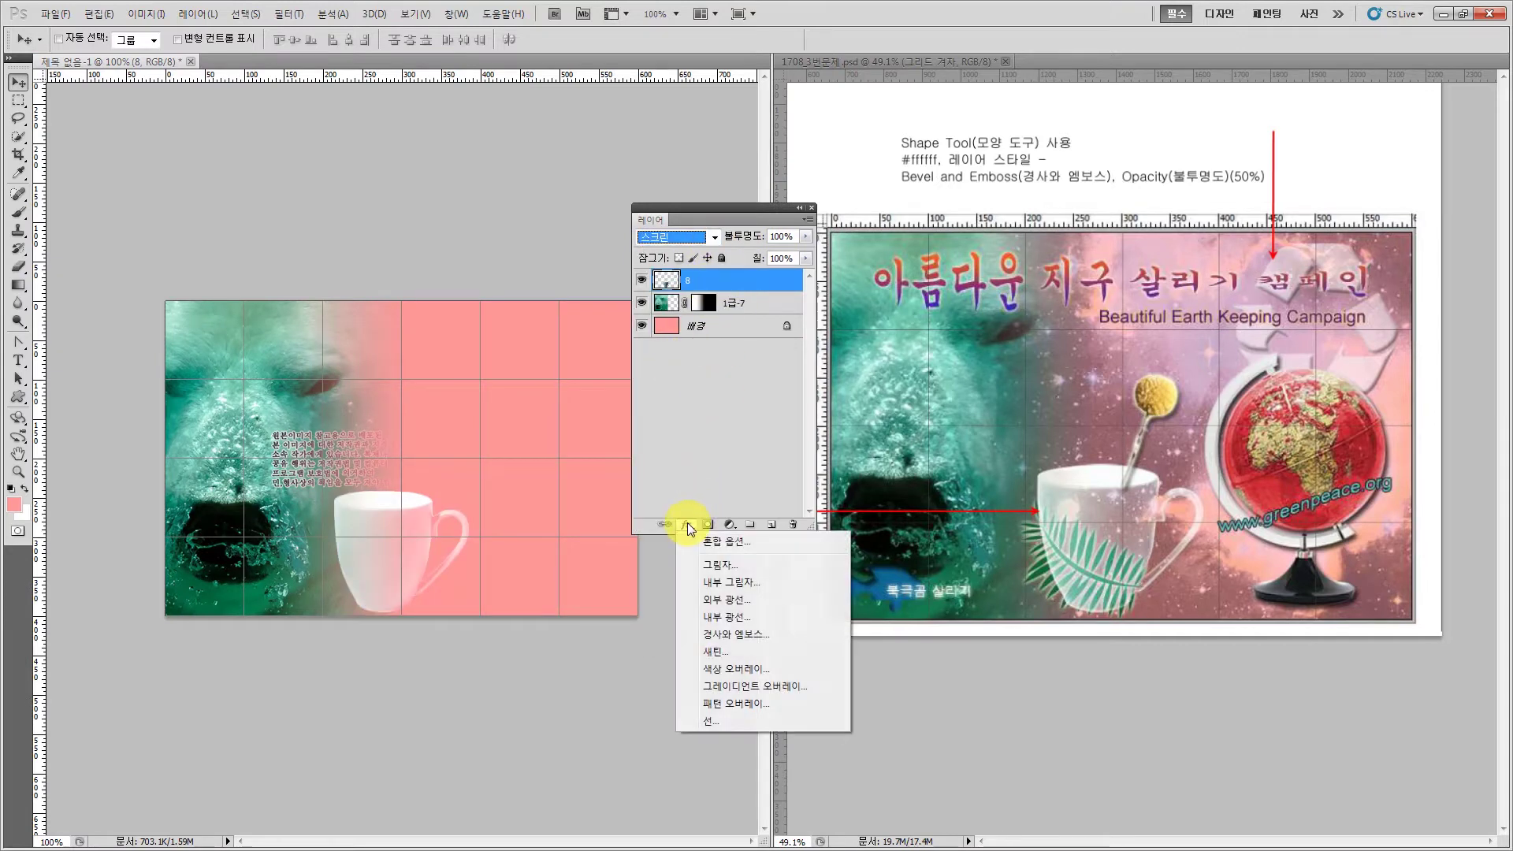
click(726, 615)
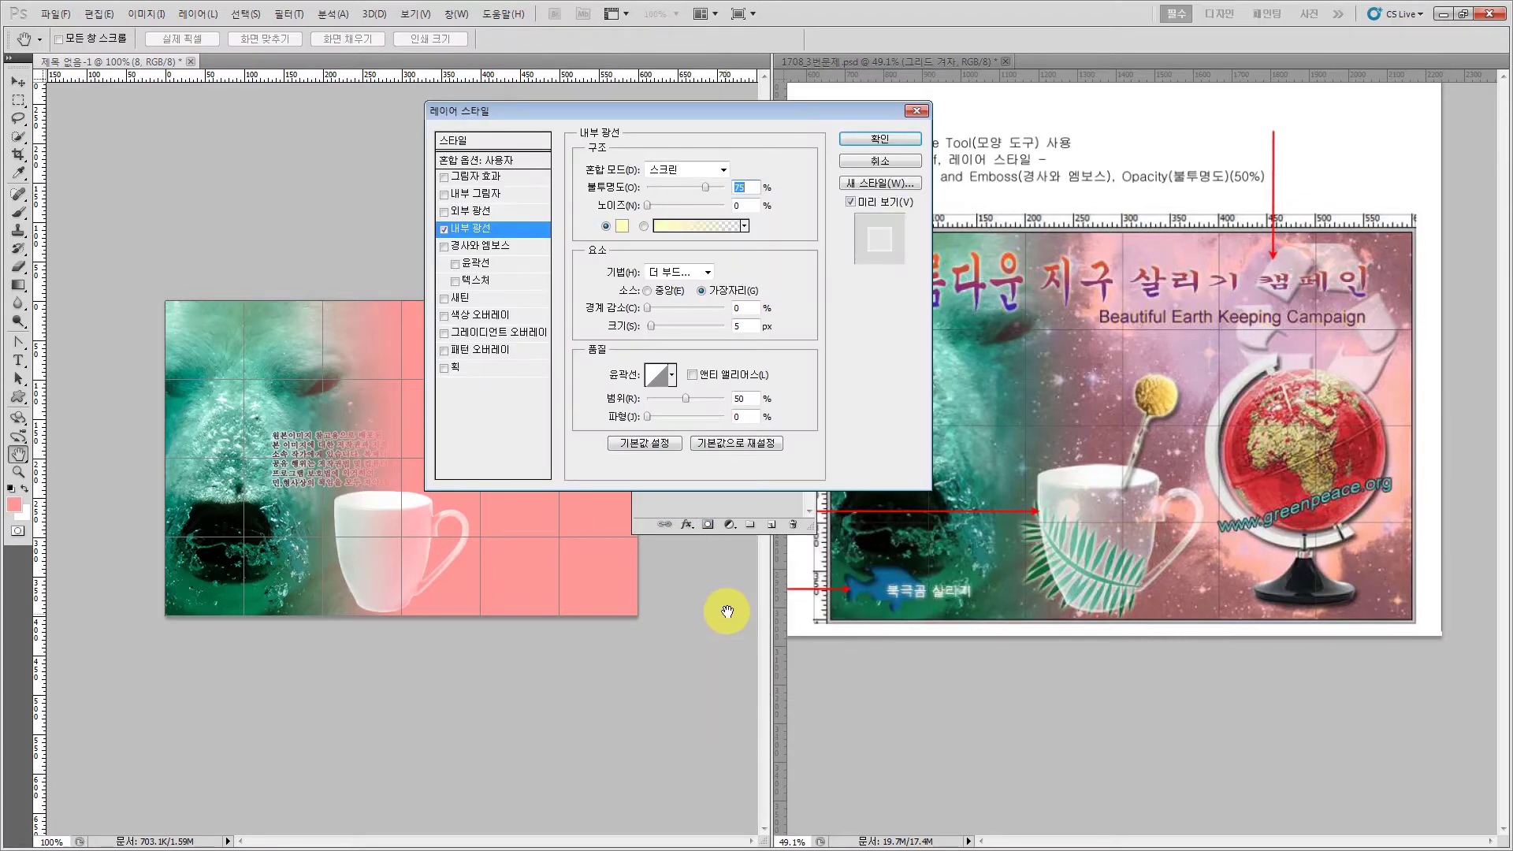
click(860, 137)
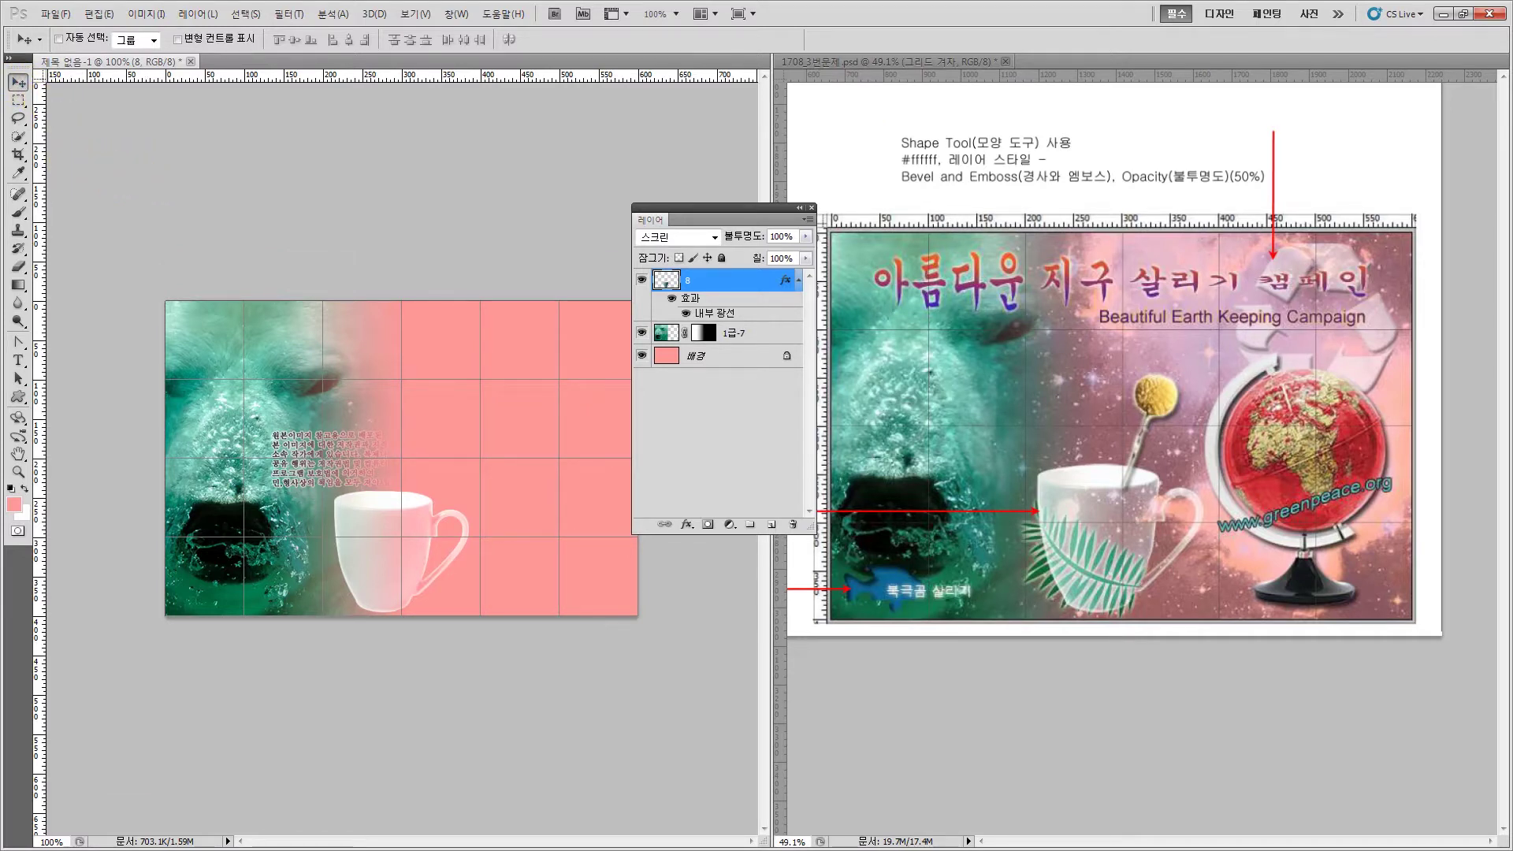
- Check the 1급-9.jpg conditions in the exam PDF and place that image into the poster
key(alt+Tab)
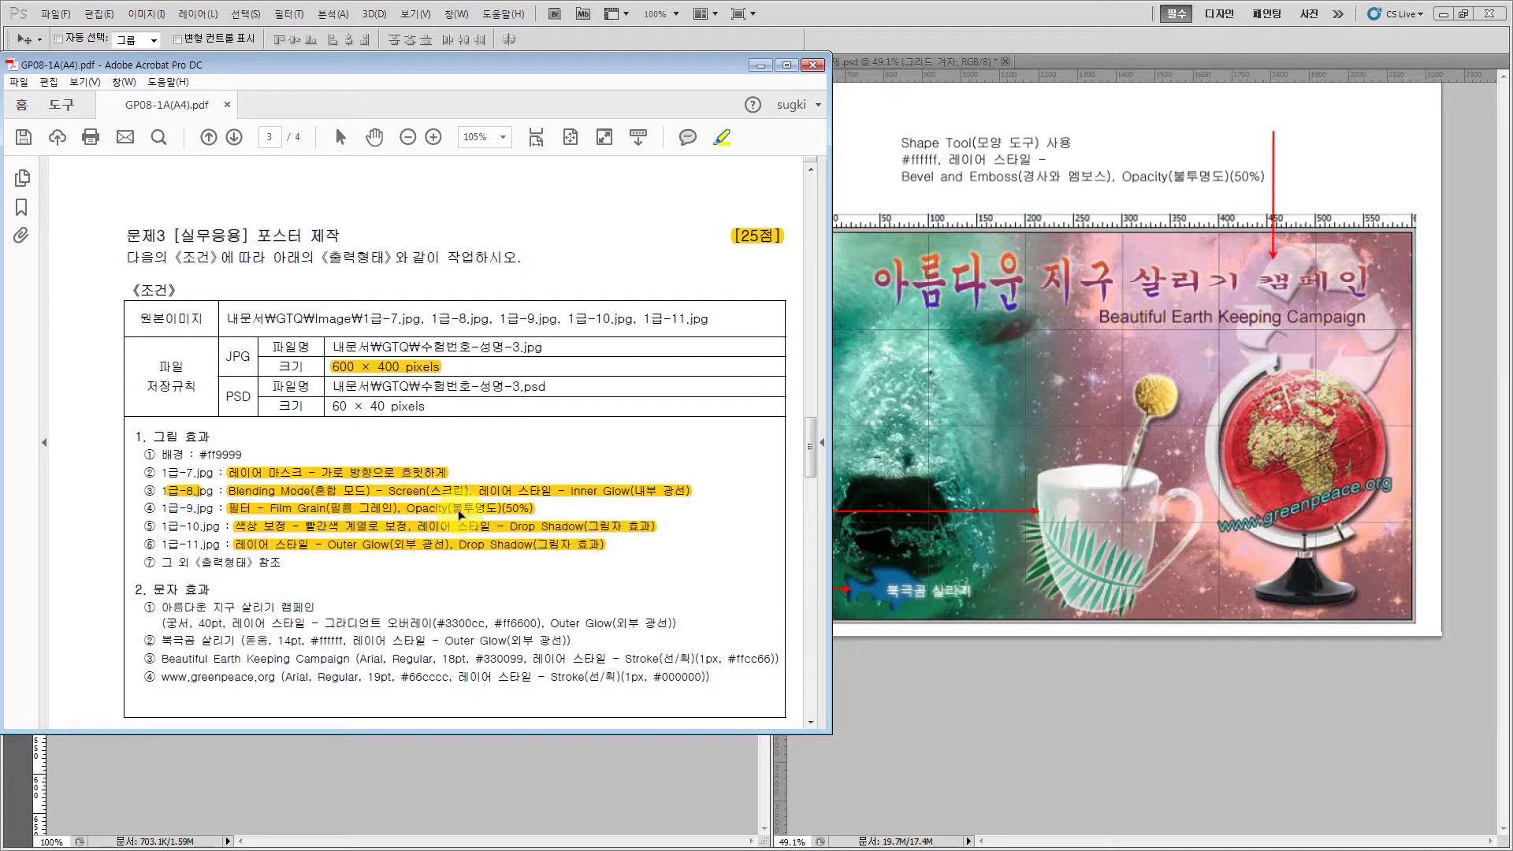
click(760, 64)
click(480, 423)
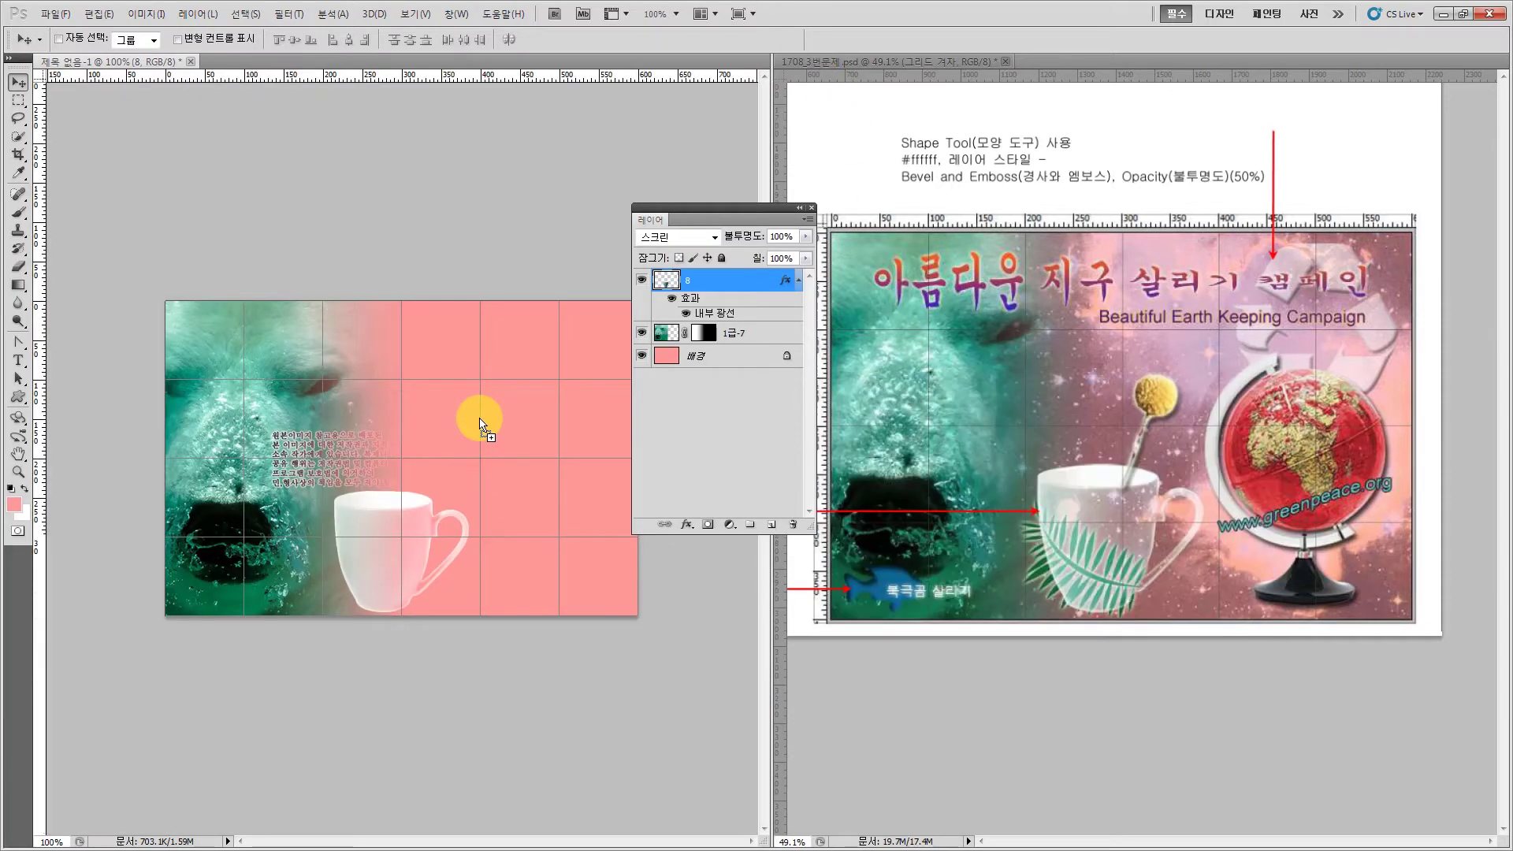
drag(481, 423, 477, 416)
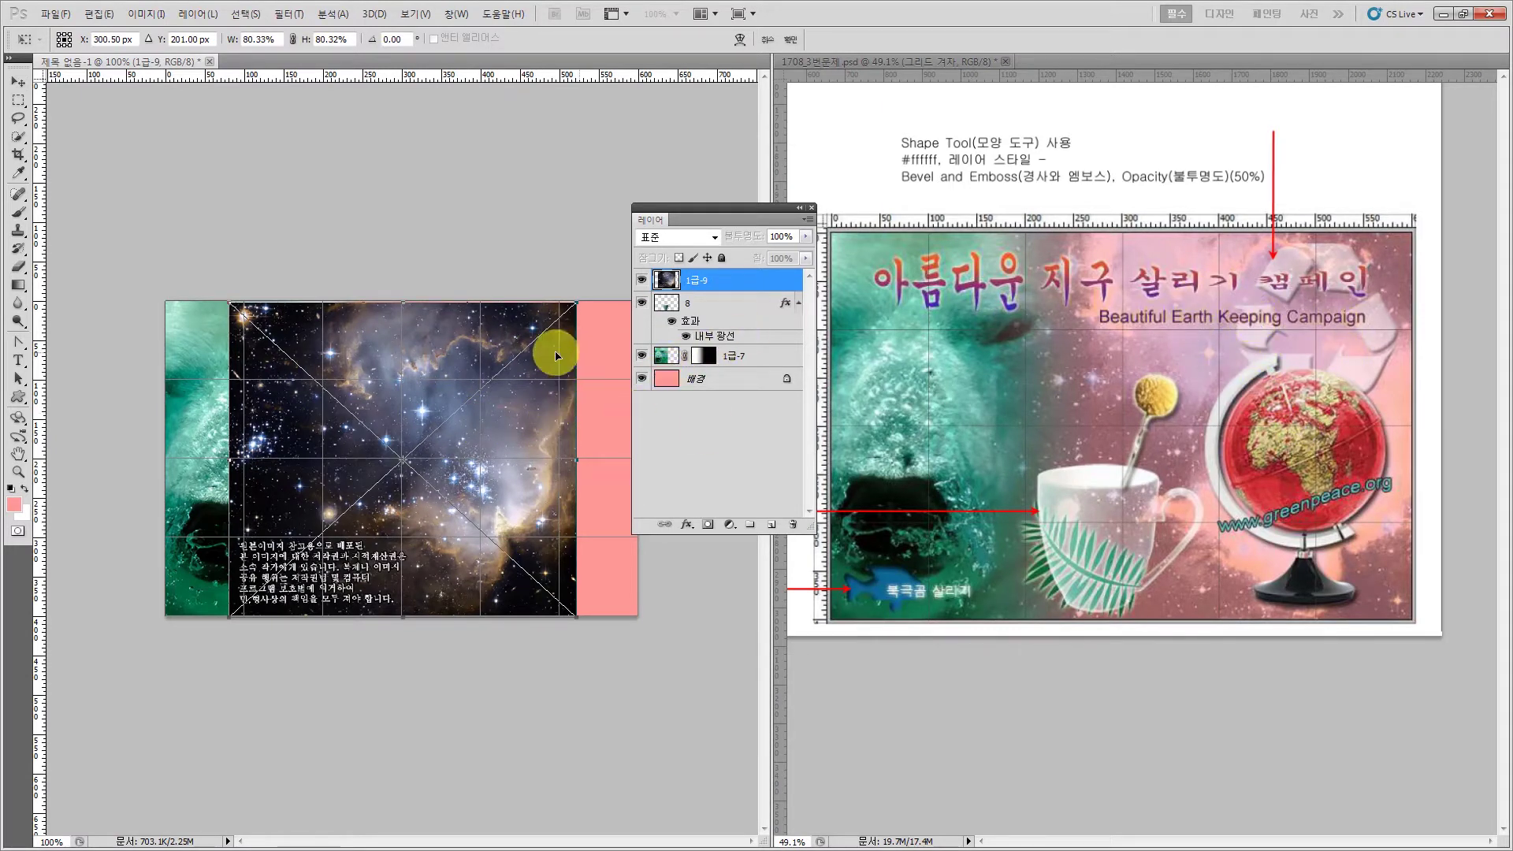
- Scale the placed 1급-9 starfield image to about 98%, shift it to cover the poster's right part, and commit the placement
drag(529, 370, 593, 370)
drag(685, 213, 754, 468)
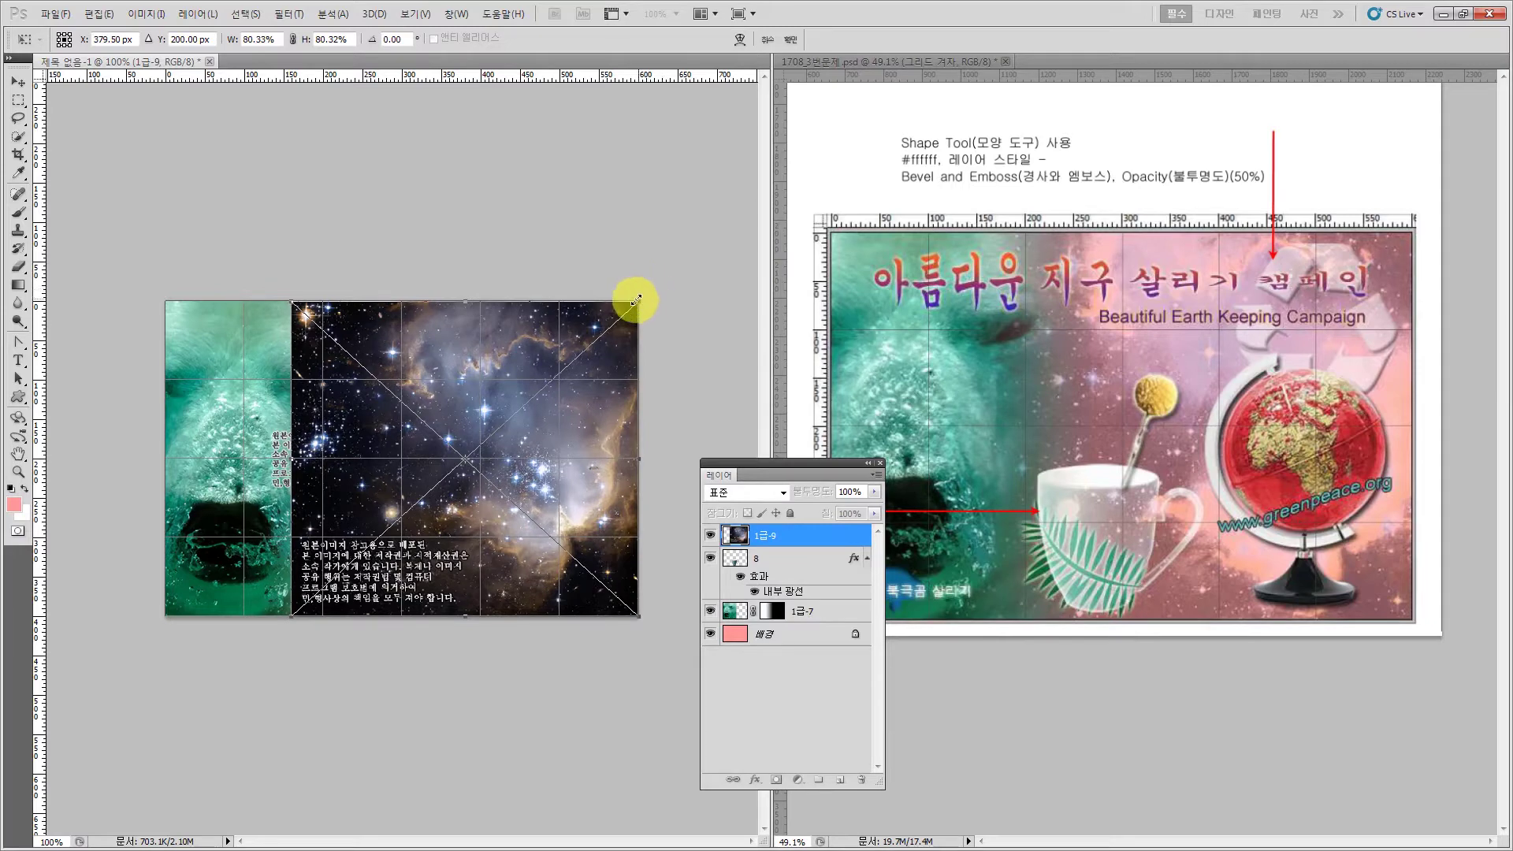
drag(635, 300, 675, 271)
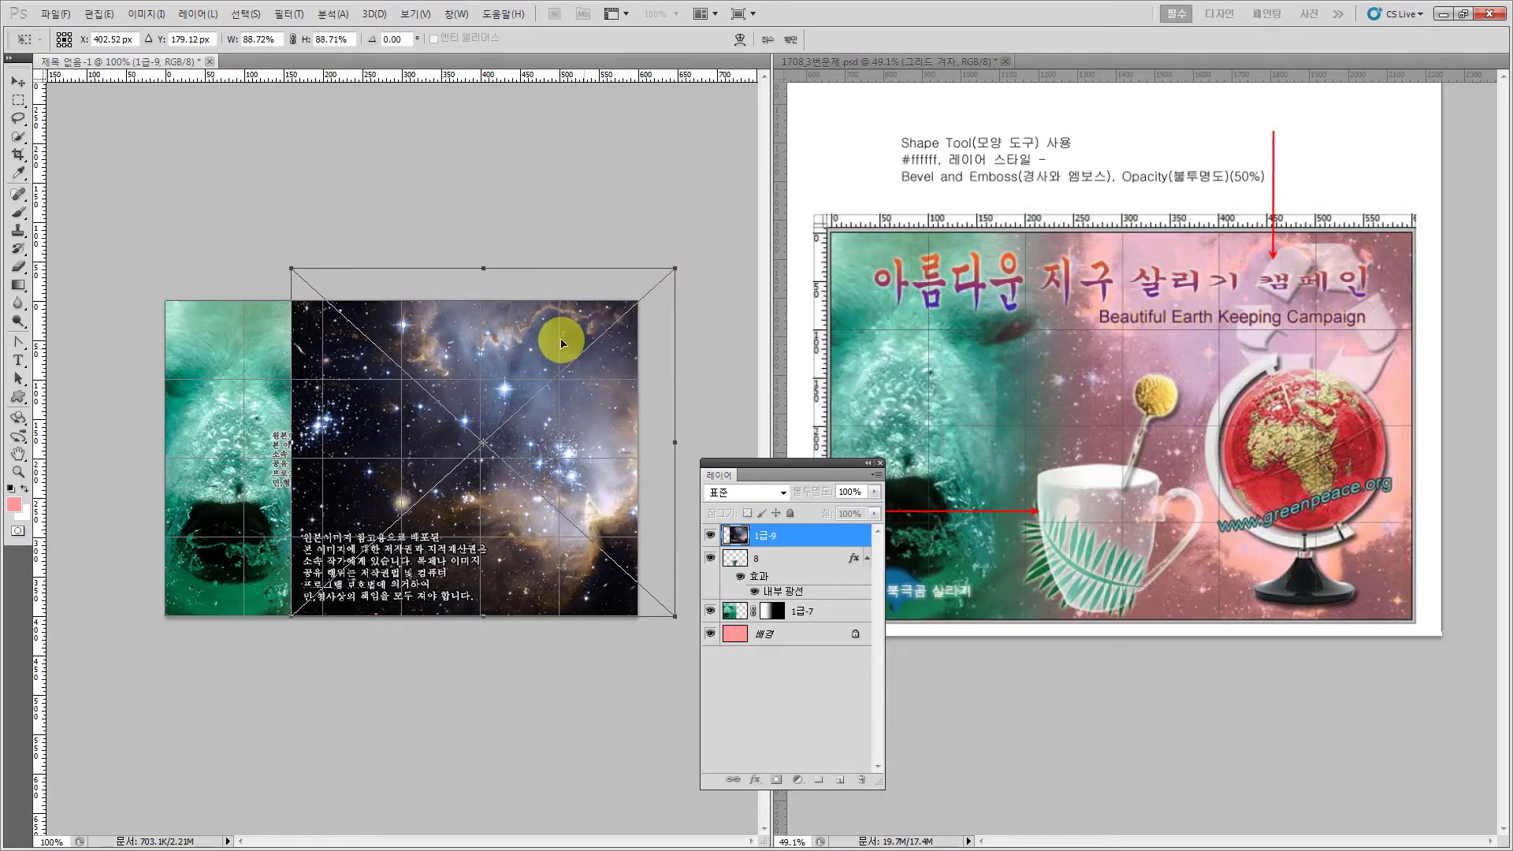
drag(544, 331, 480, 347)
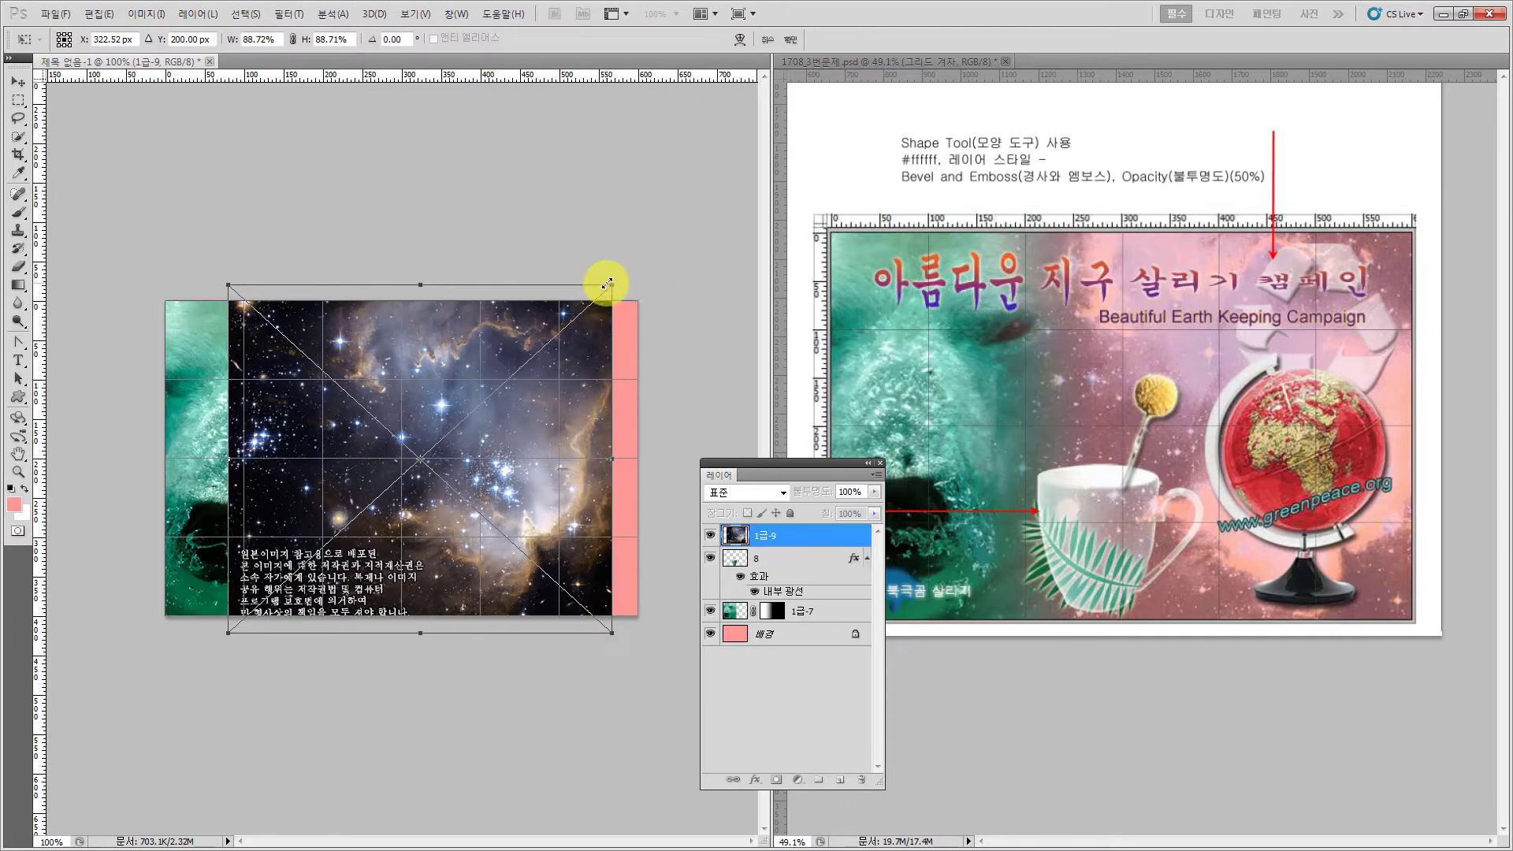
drag(607, 284, 665, 260)
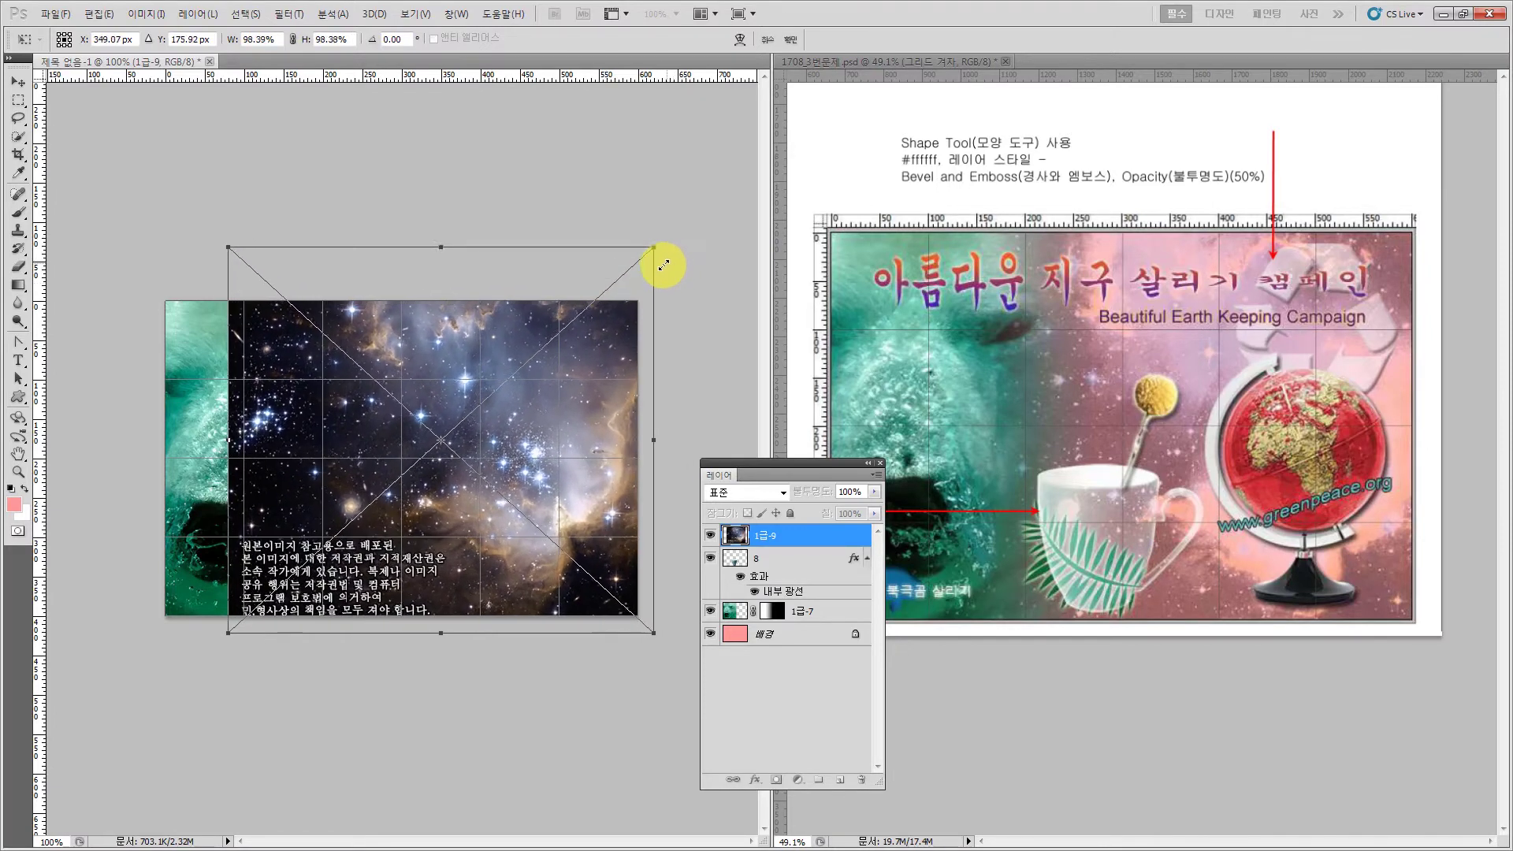
drag(443, 332, 447, 352)
key(Return)
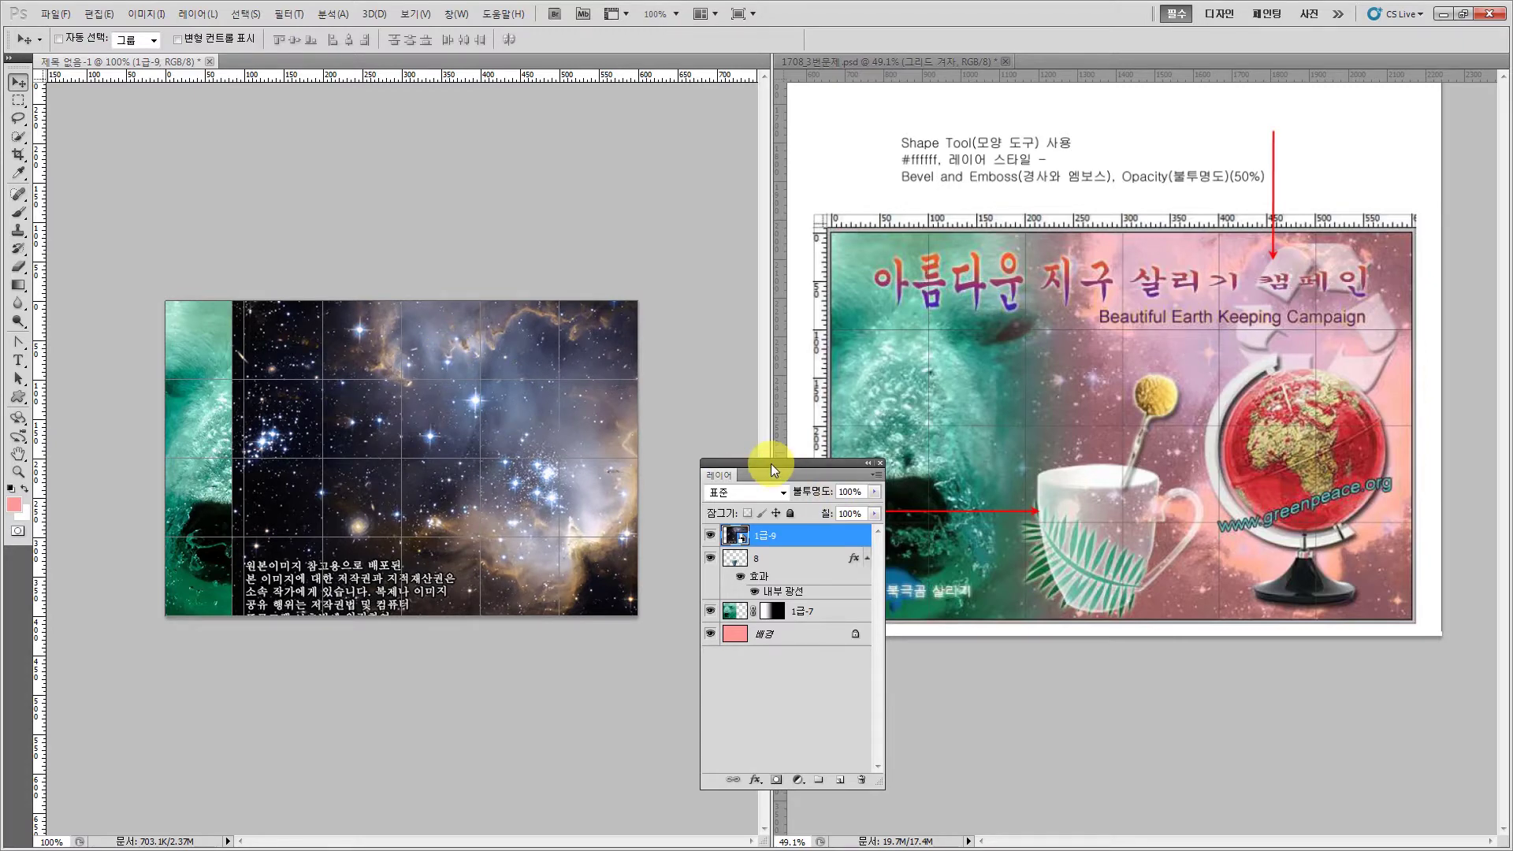
- Rasterize the placed 1급-9 starfield layer
drag(770, 464, 716, 300)
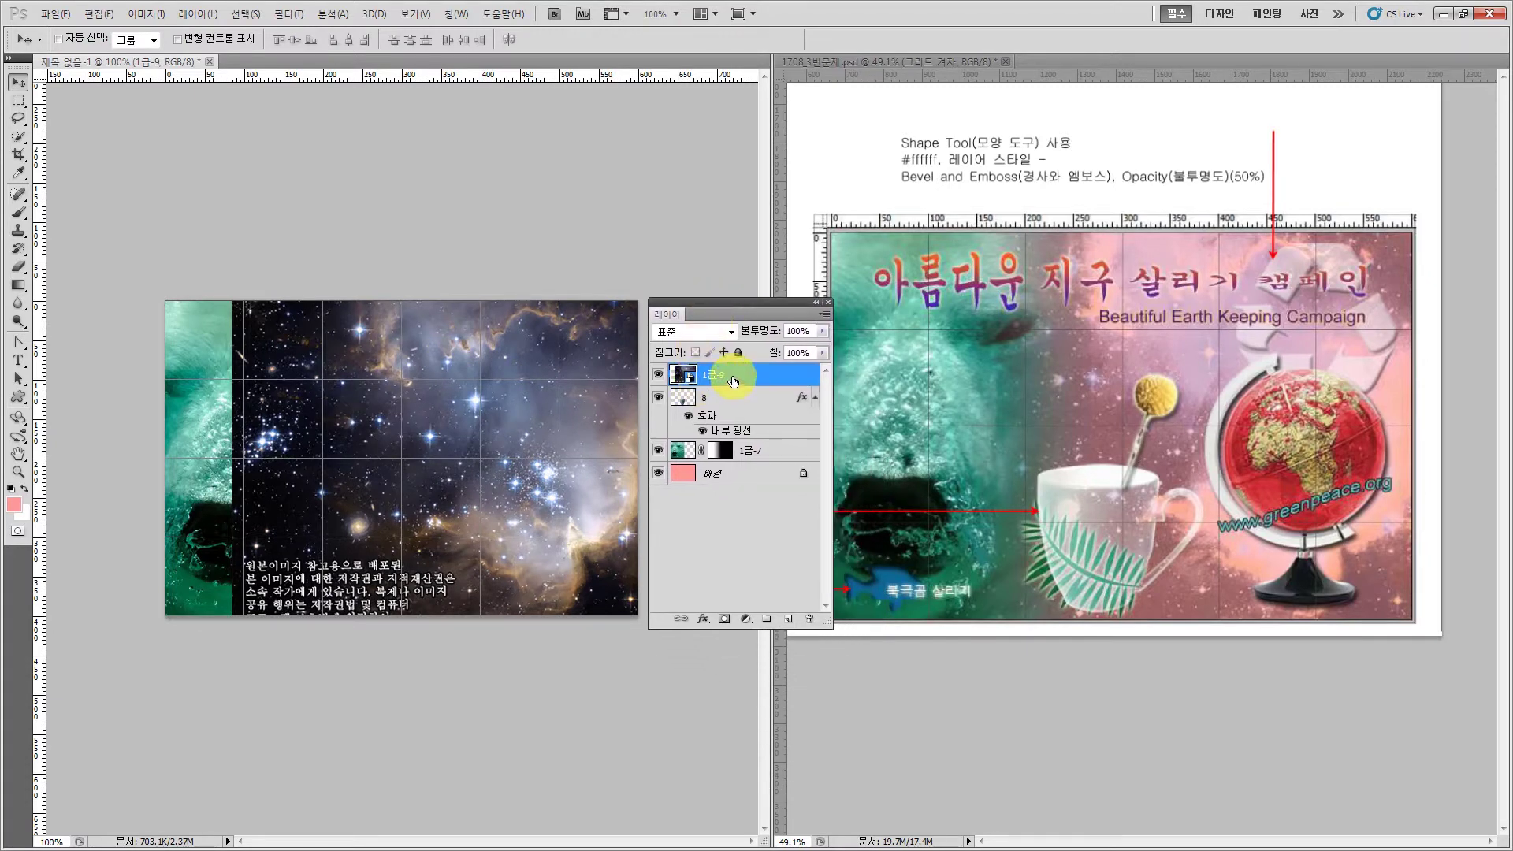
right_click(733, 382)
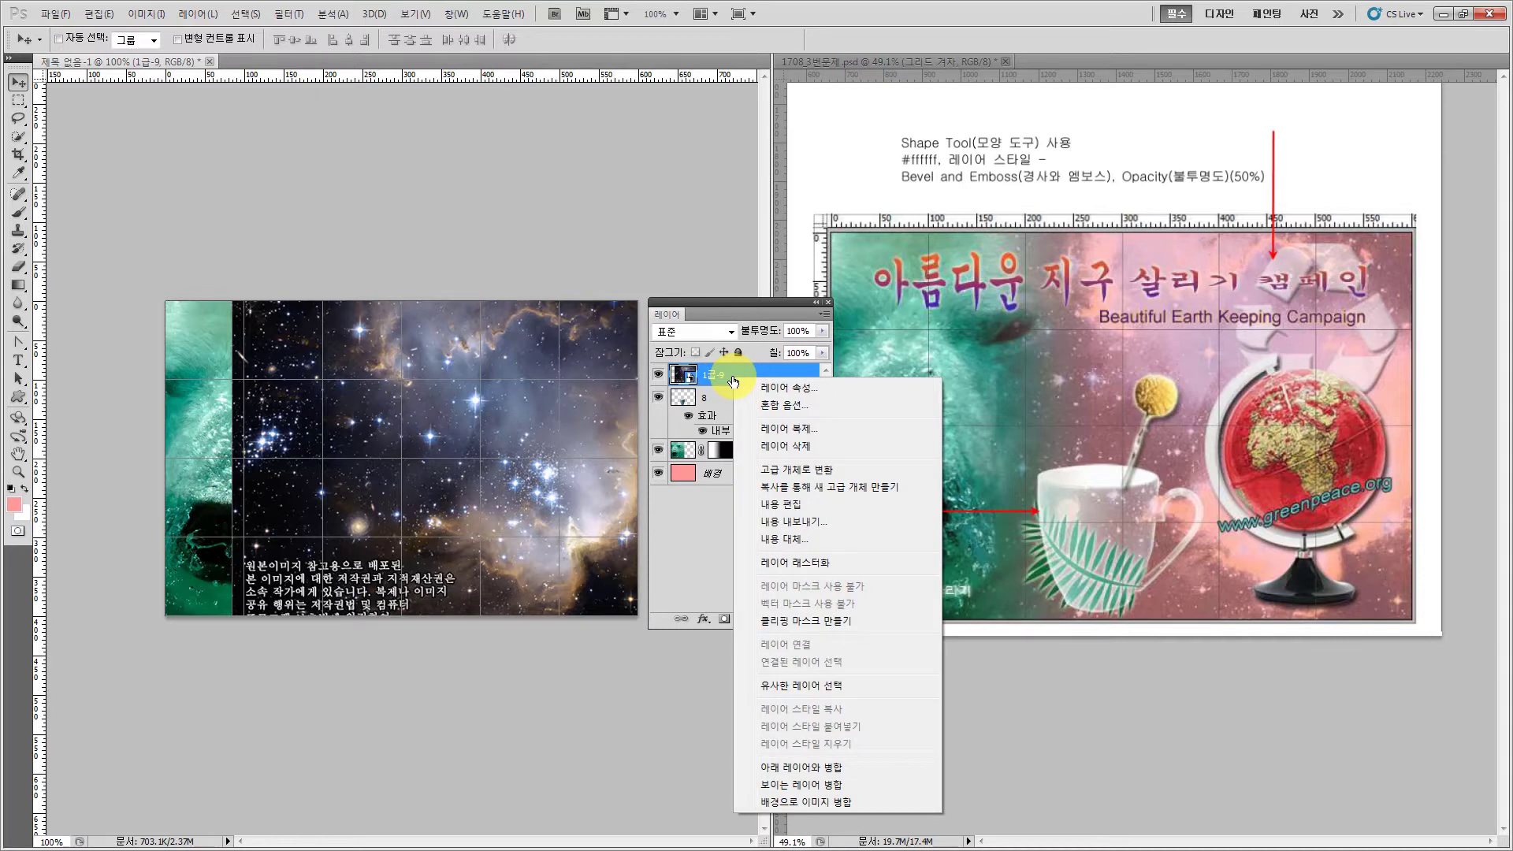
click(763, 565)
mouse_move(691, 300)
mouse_down()
mouse_move(714, 320)
mouse_move(695, 300)
mouse_up()
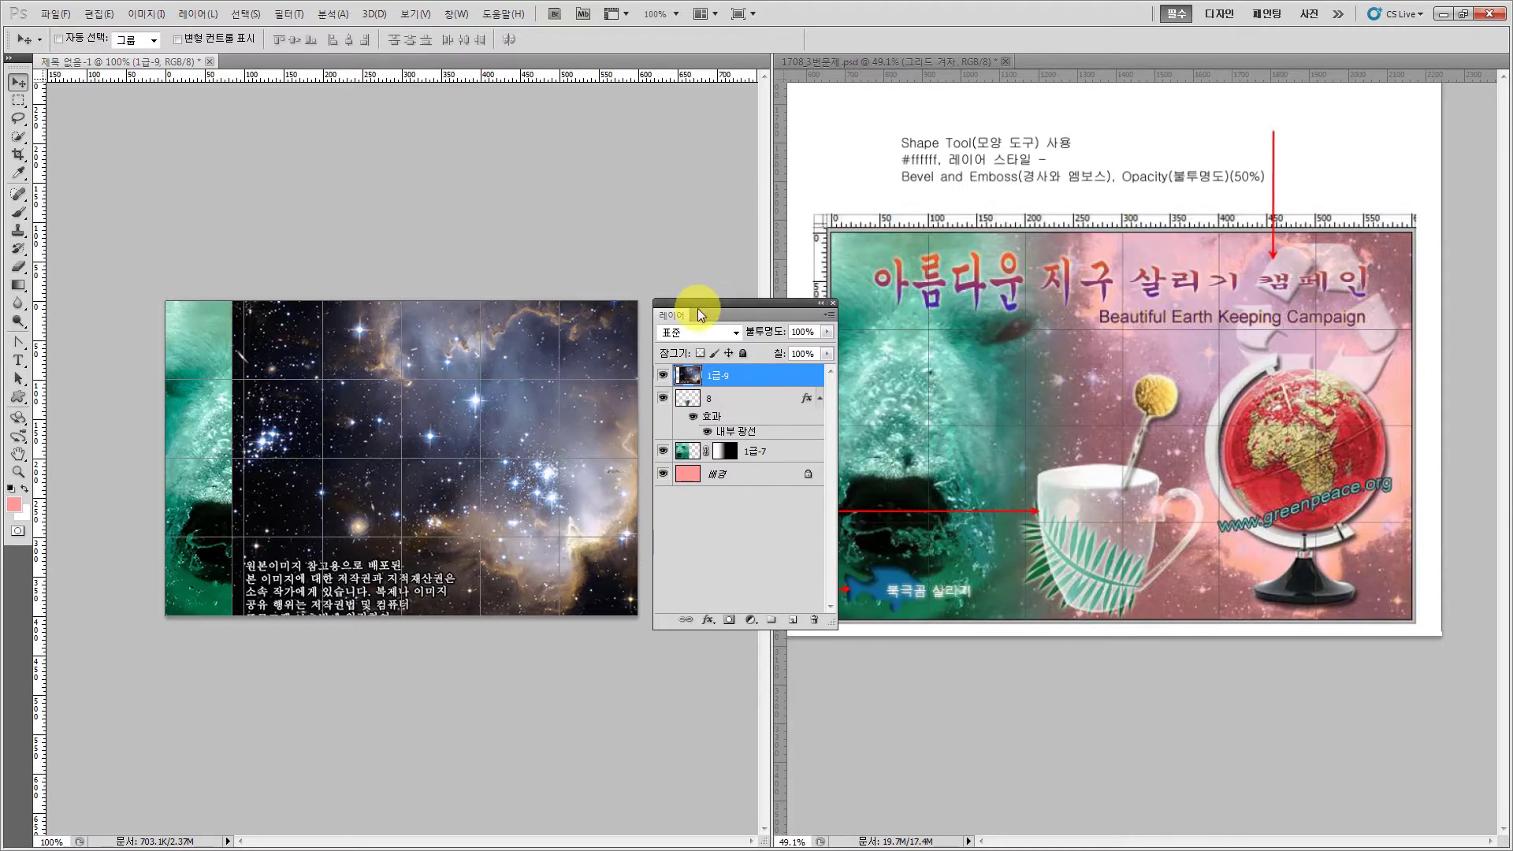
- Check the 1급-9.jpg conditions in the exam PDF and apply the Film Grain filter with its default settings to the starfield layer
key(alt+Tab)
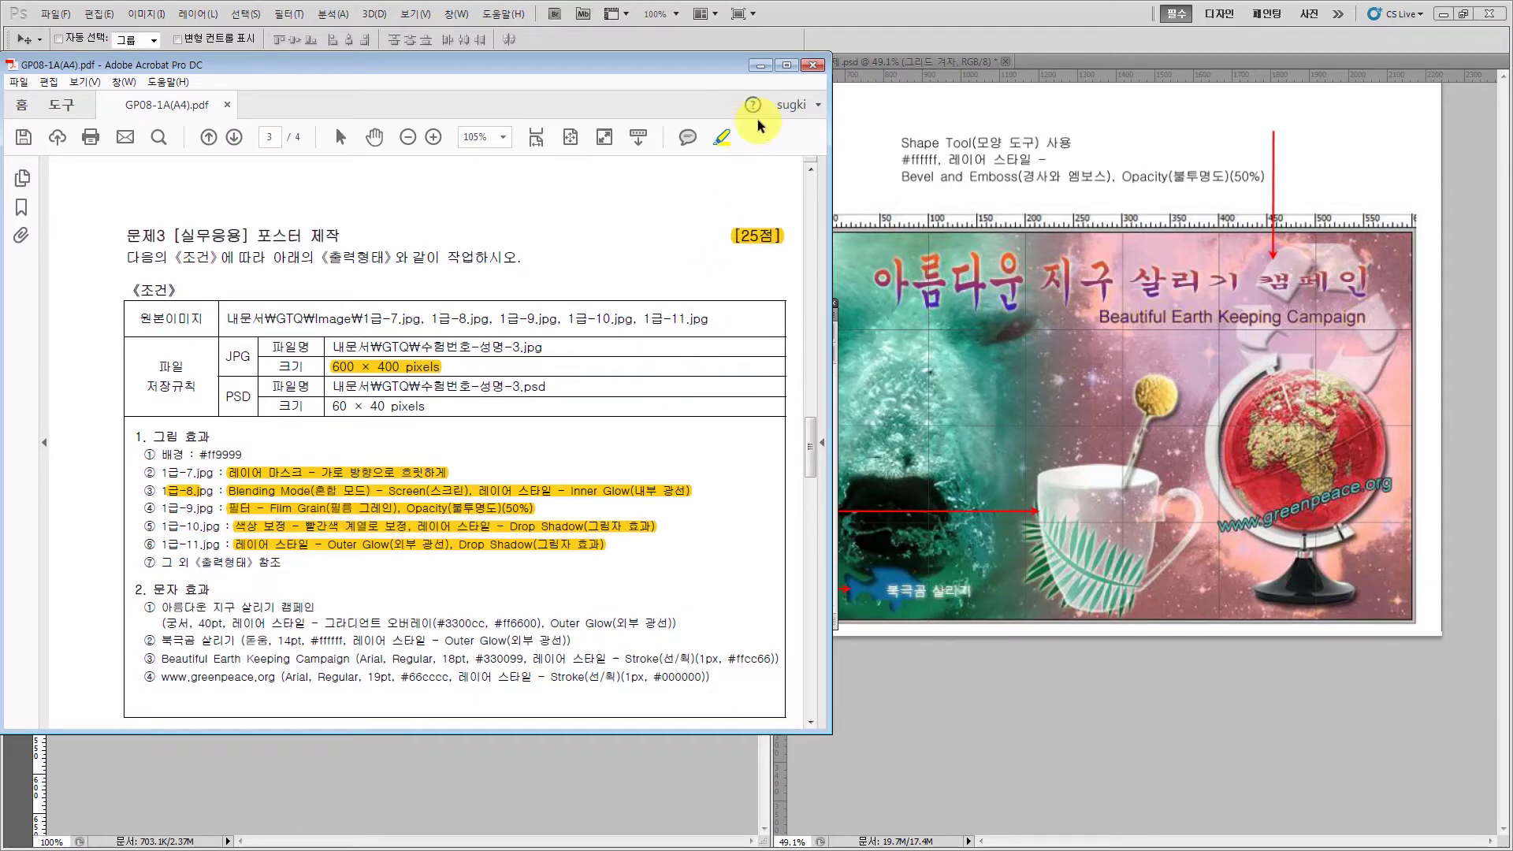
click(761, 66)
click(288, 15)
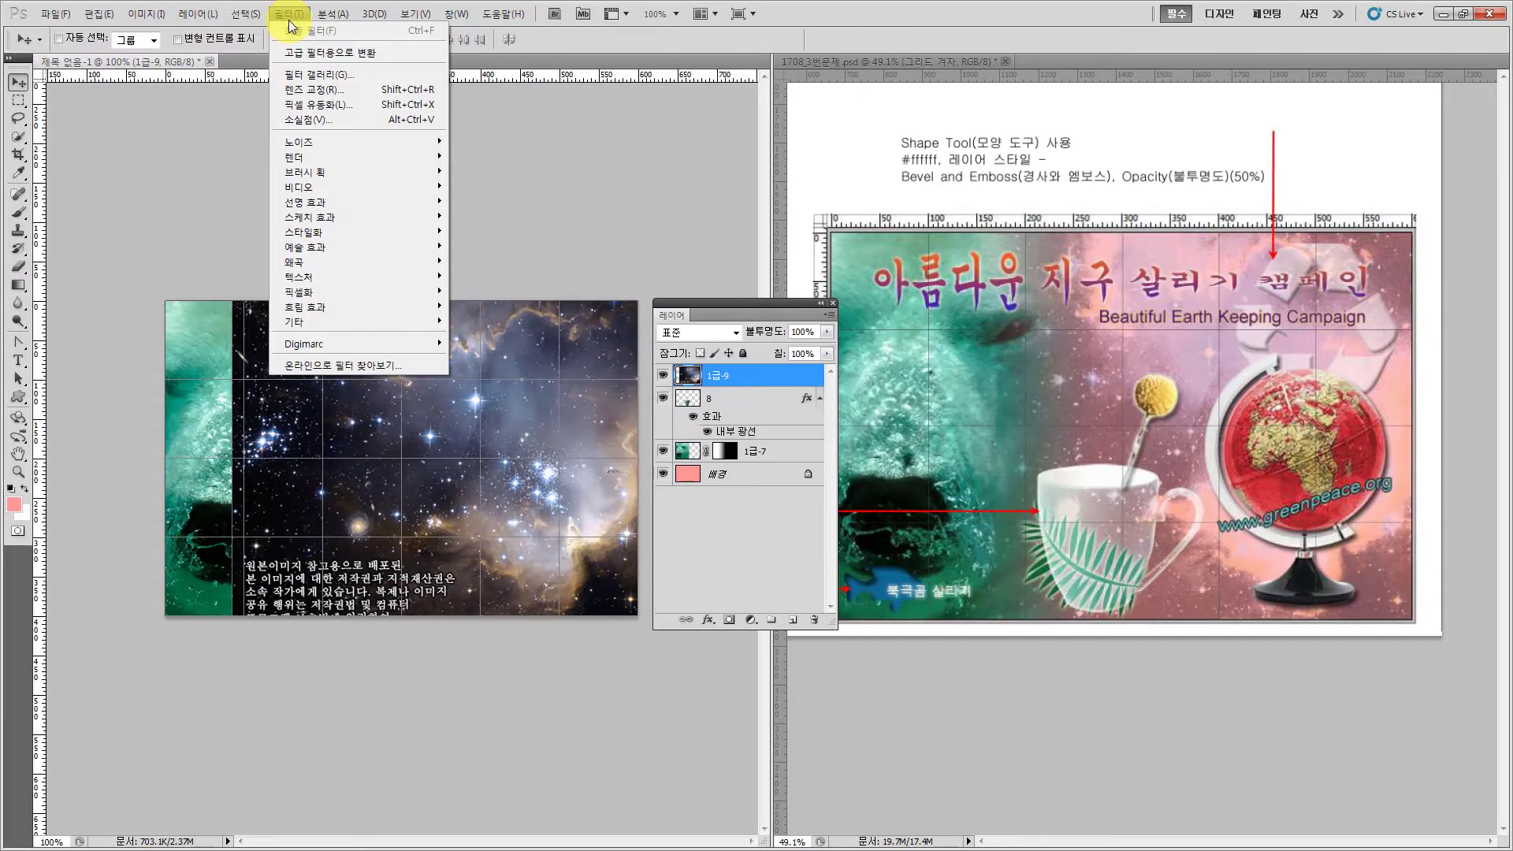
mouse_move(342, 227)
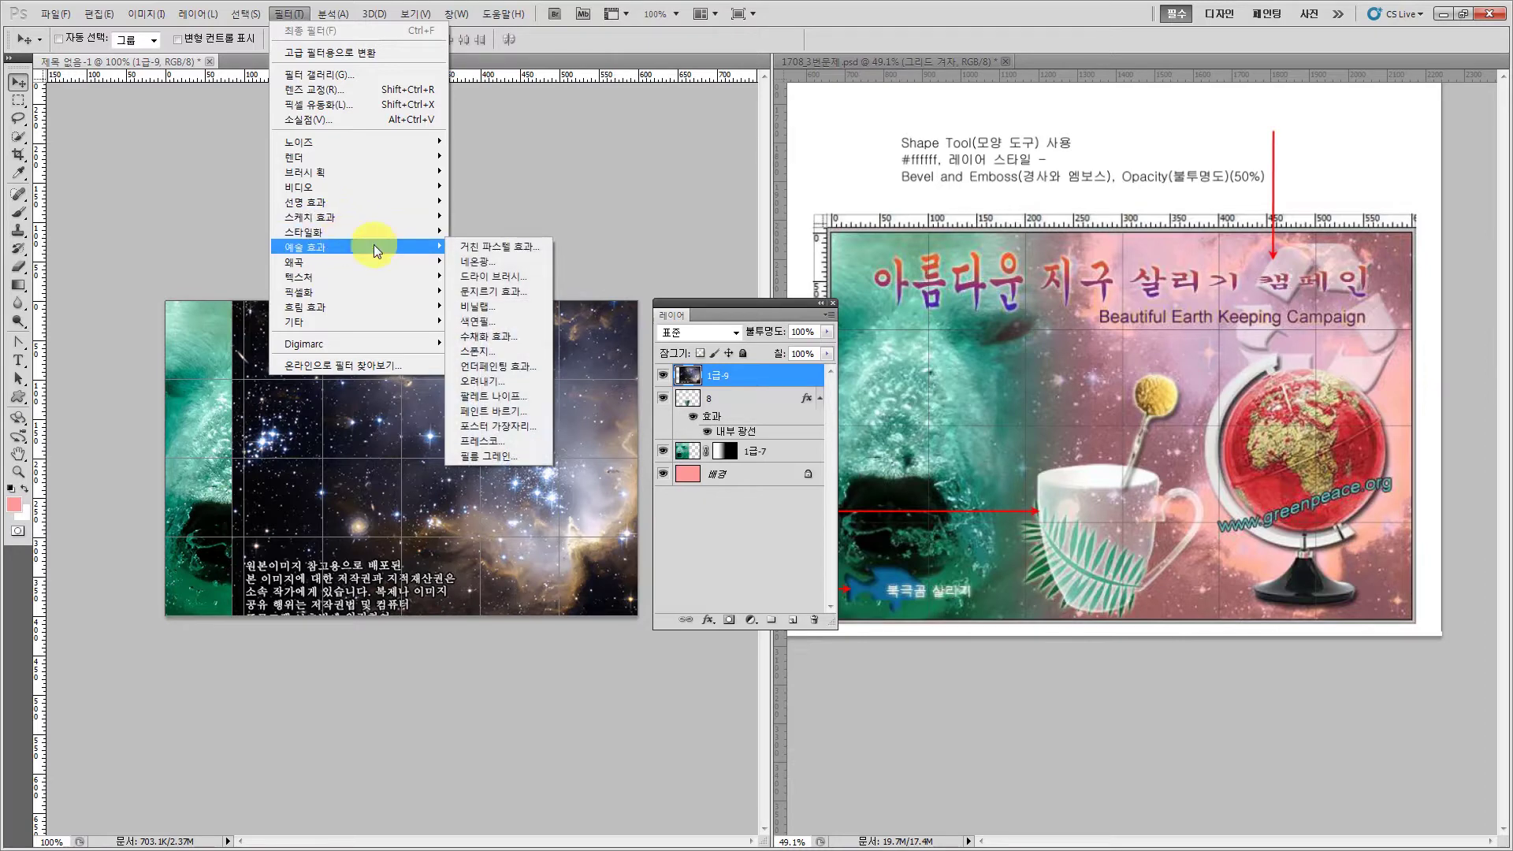
click(500, 456)
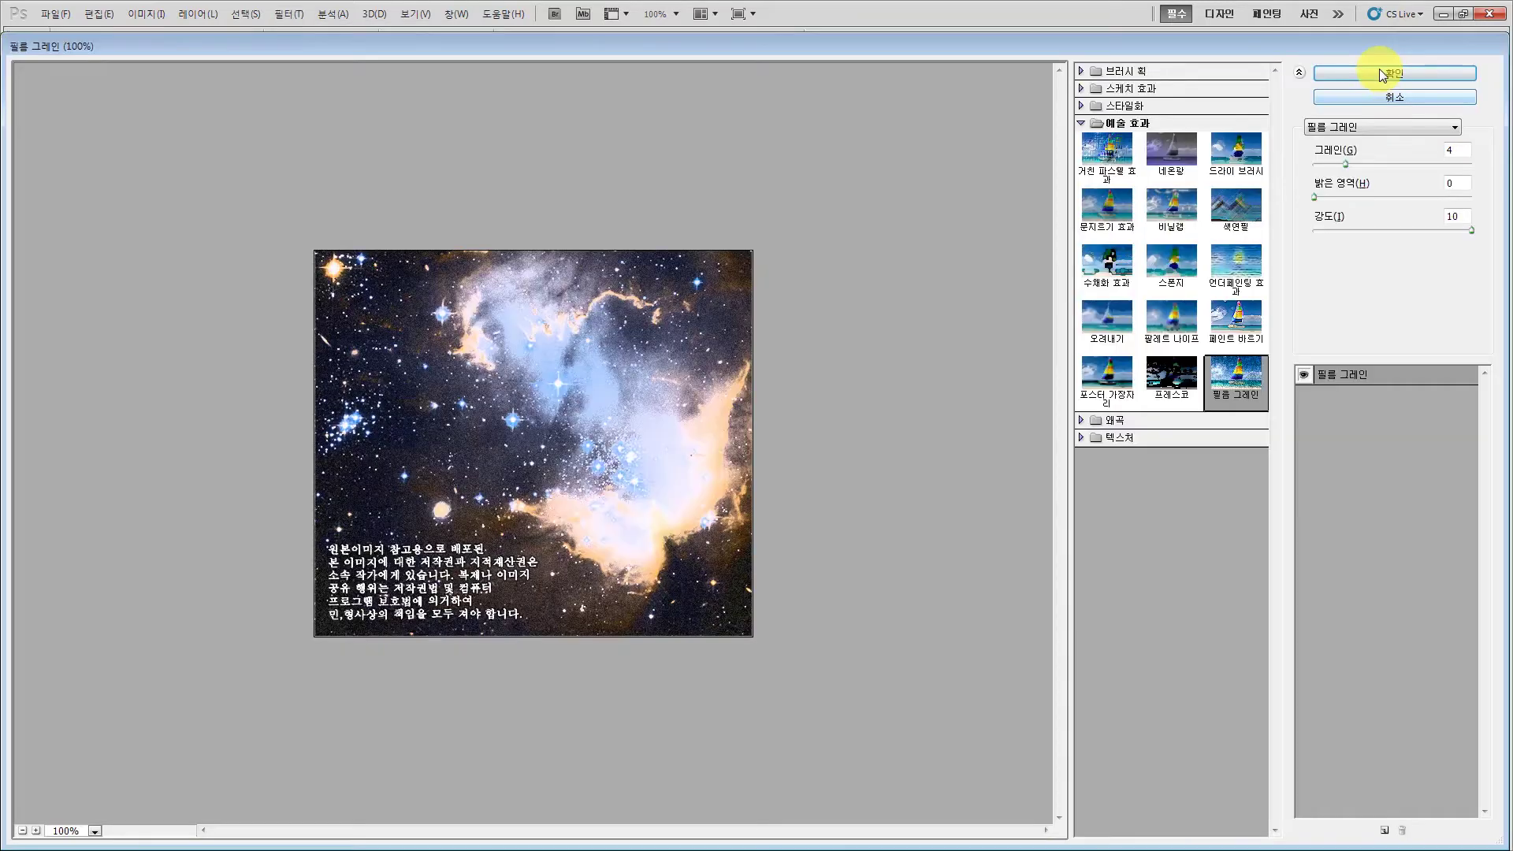
click(1379, 72)
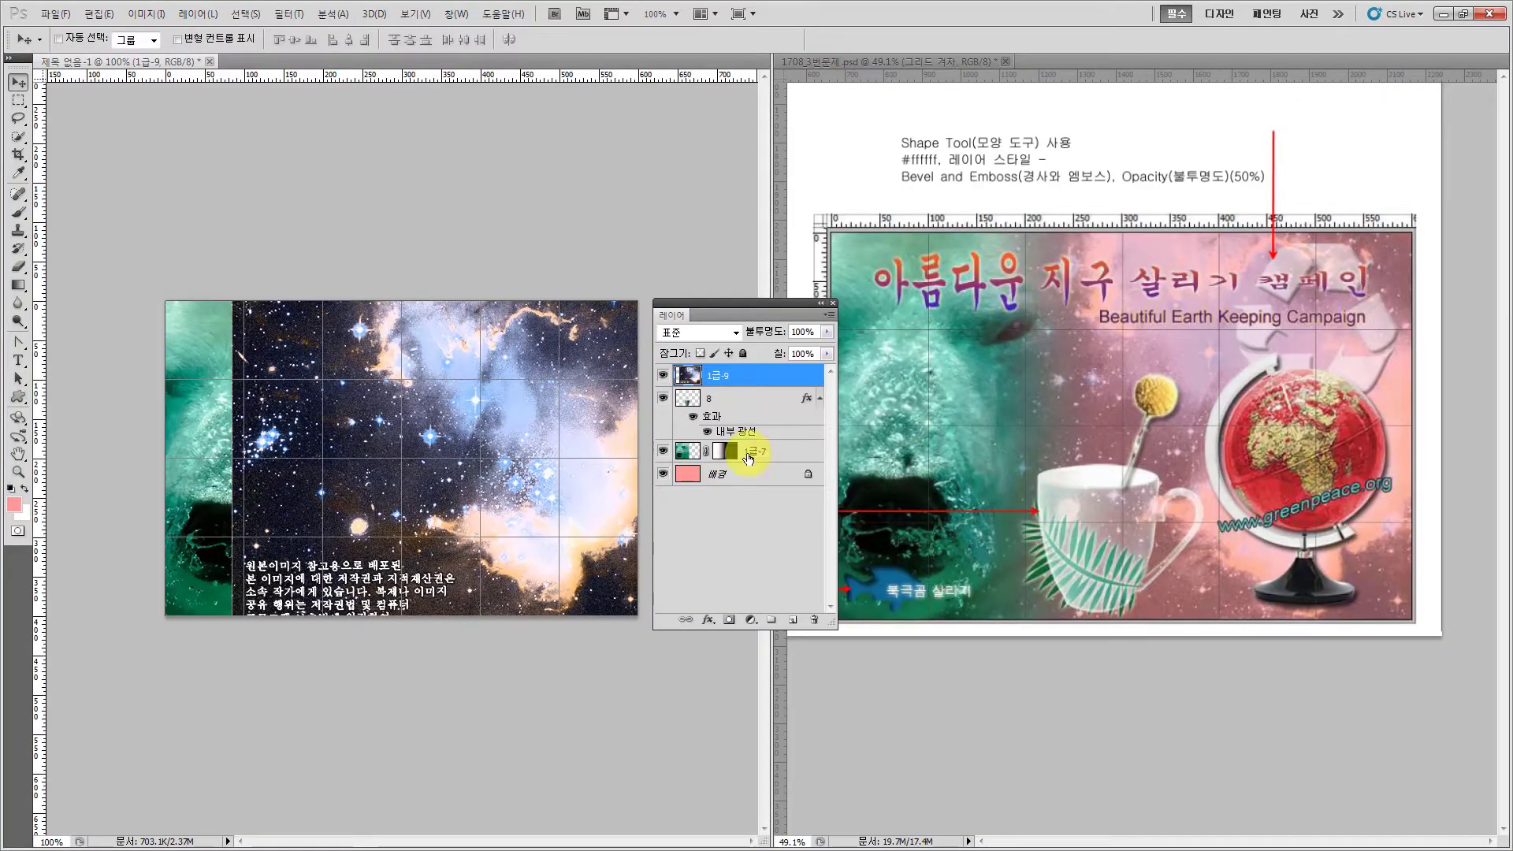
- Set the 1급-9 layer's opacity to 50% and move it below the 1급-7 layer, just above the background
click(801, 331)
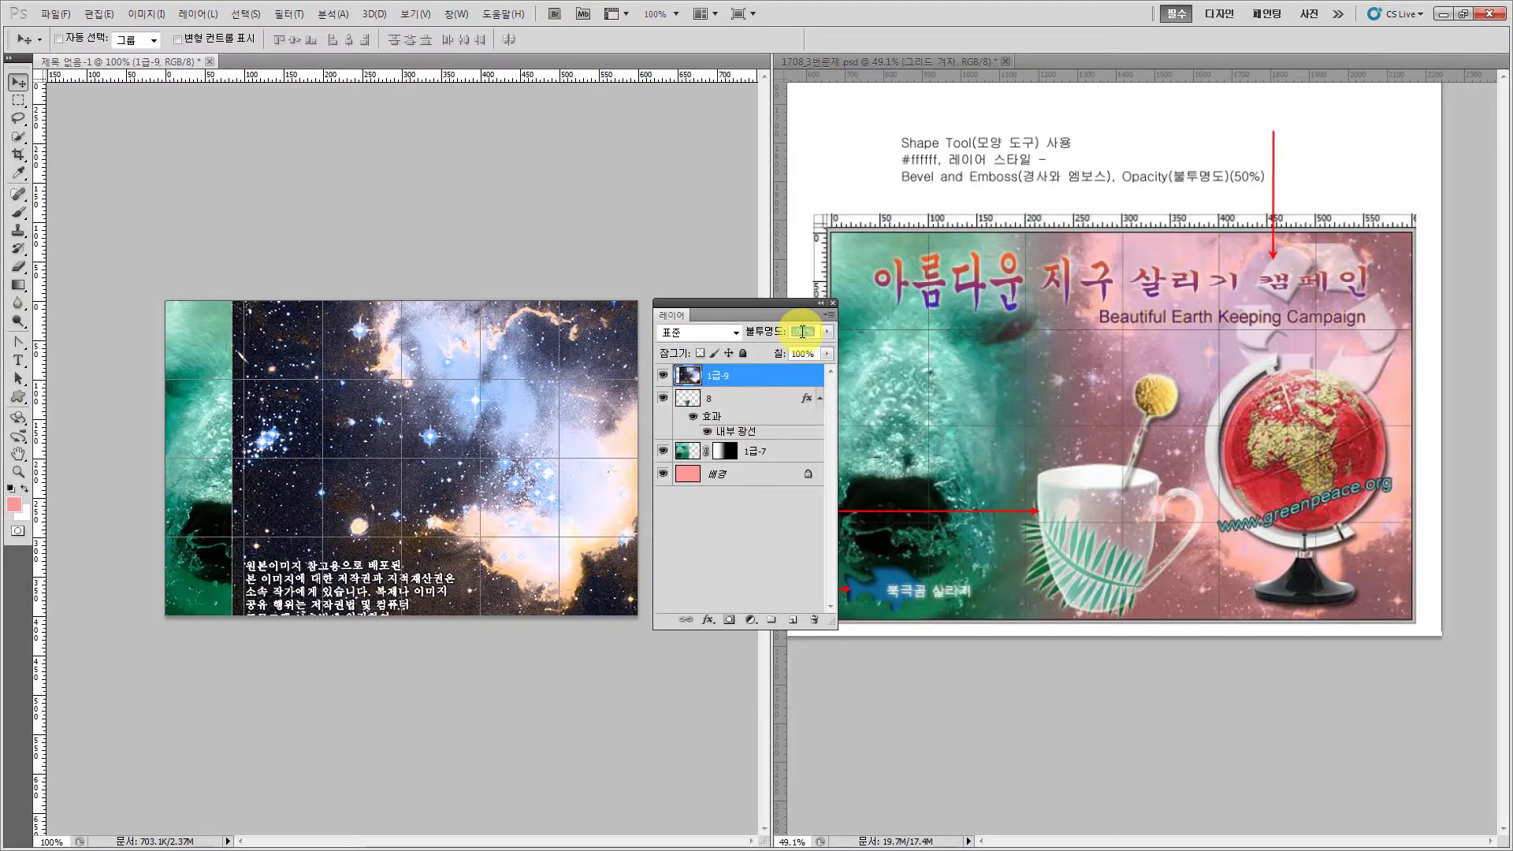
text(50)
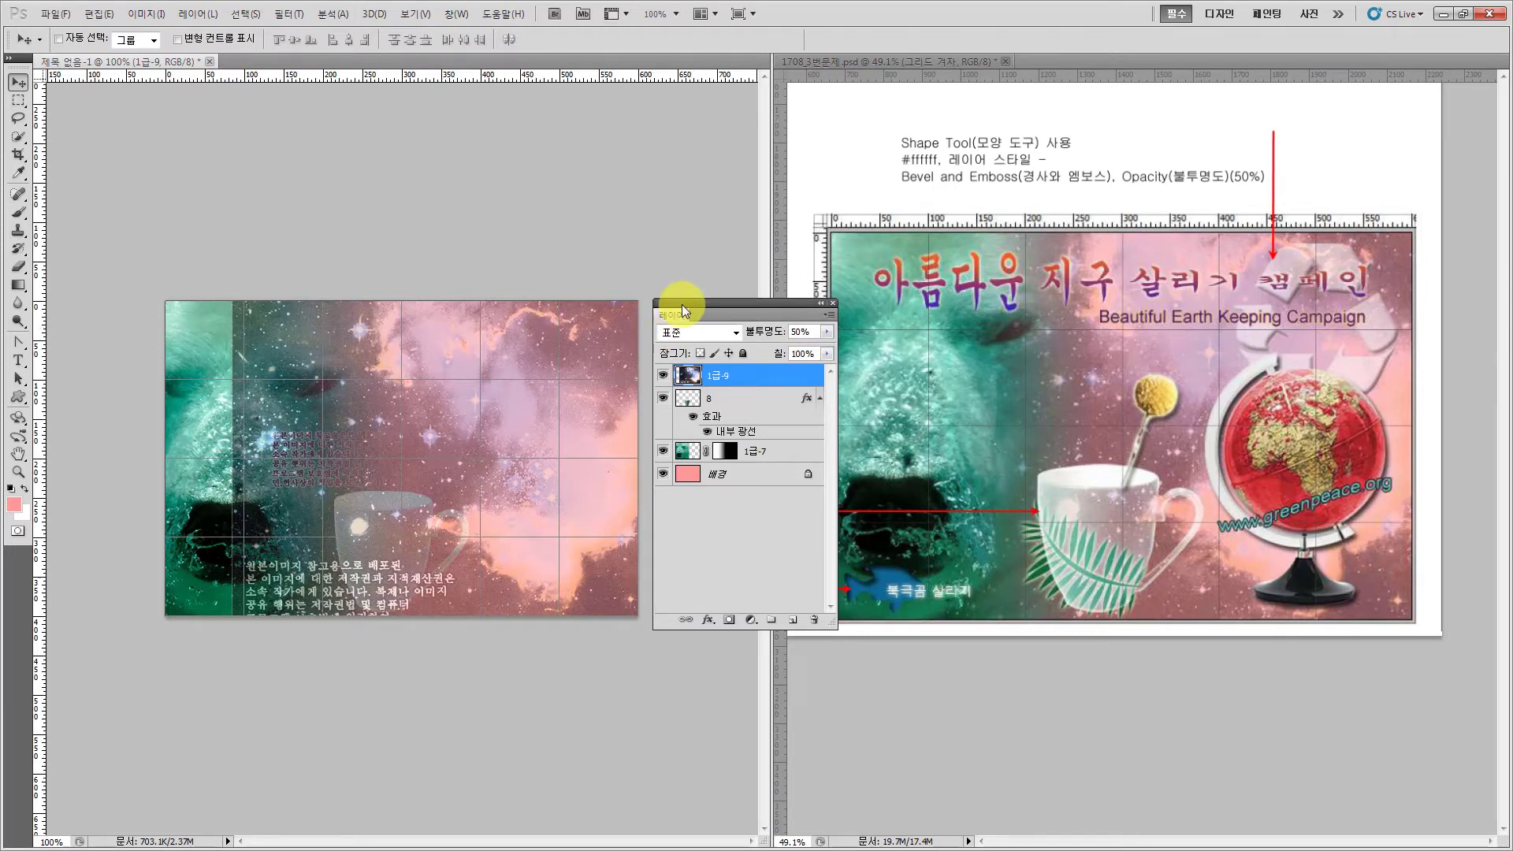
drag(683, 304, 684, 304)
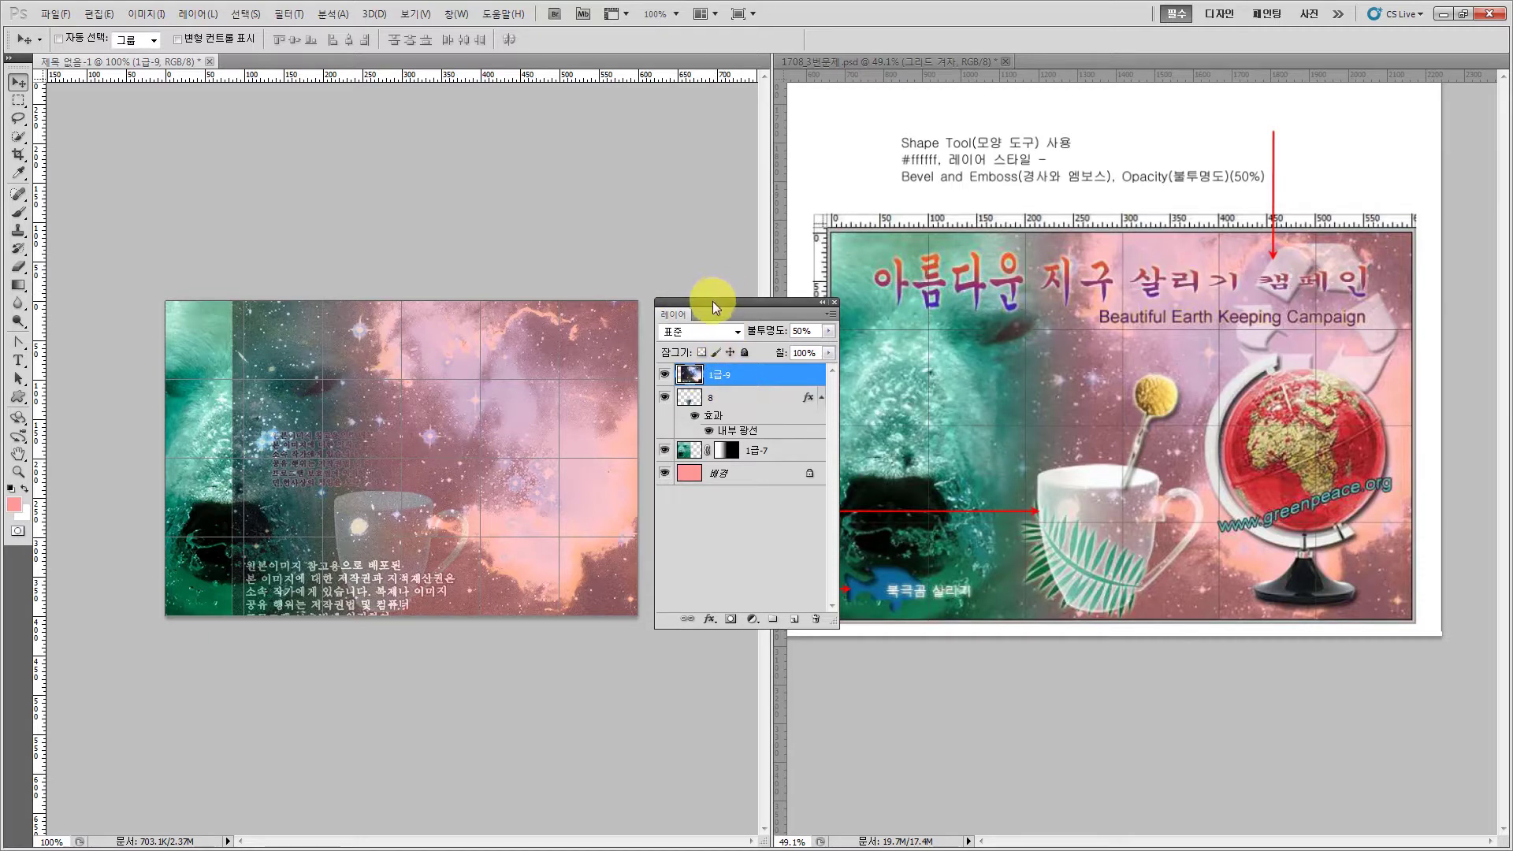
drag(712, 301, 719, 261)
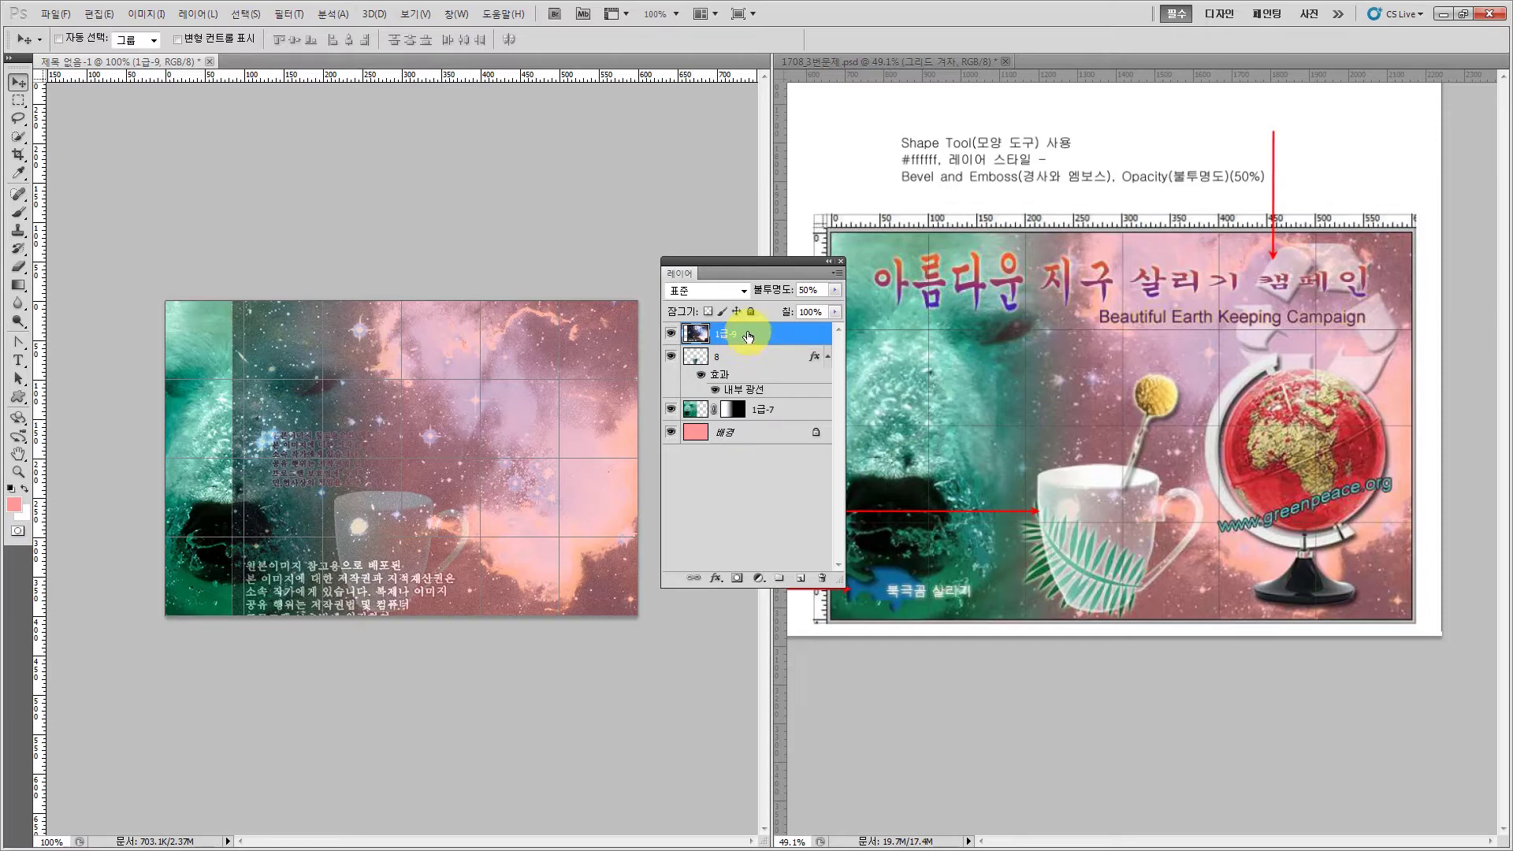
drag(747, 337, 745, 419)
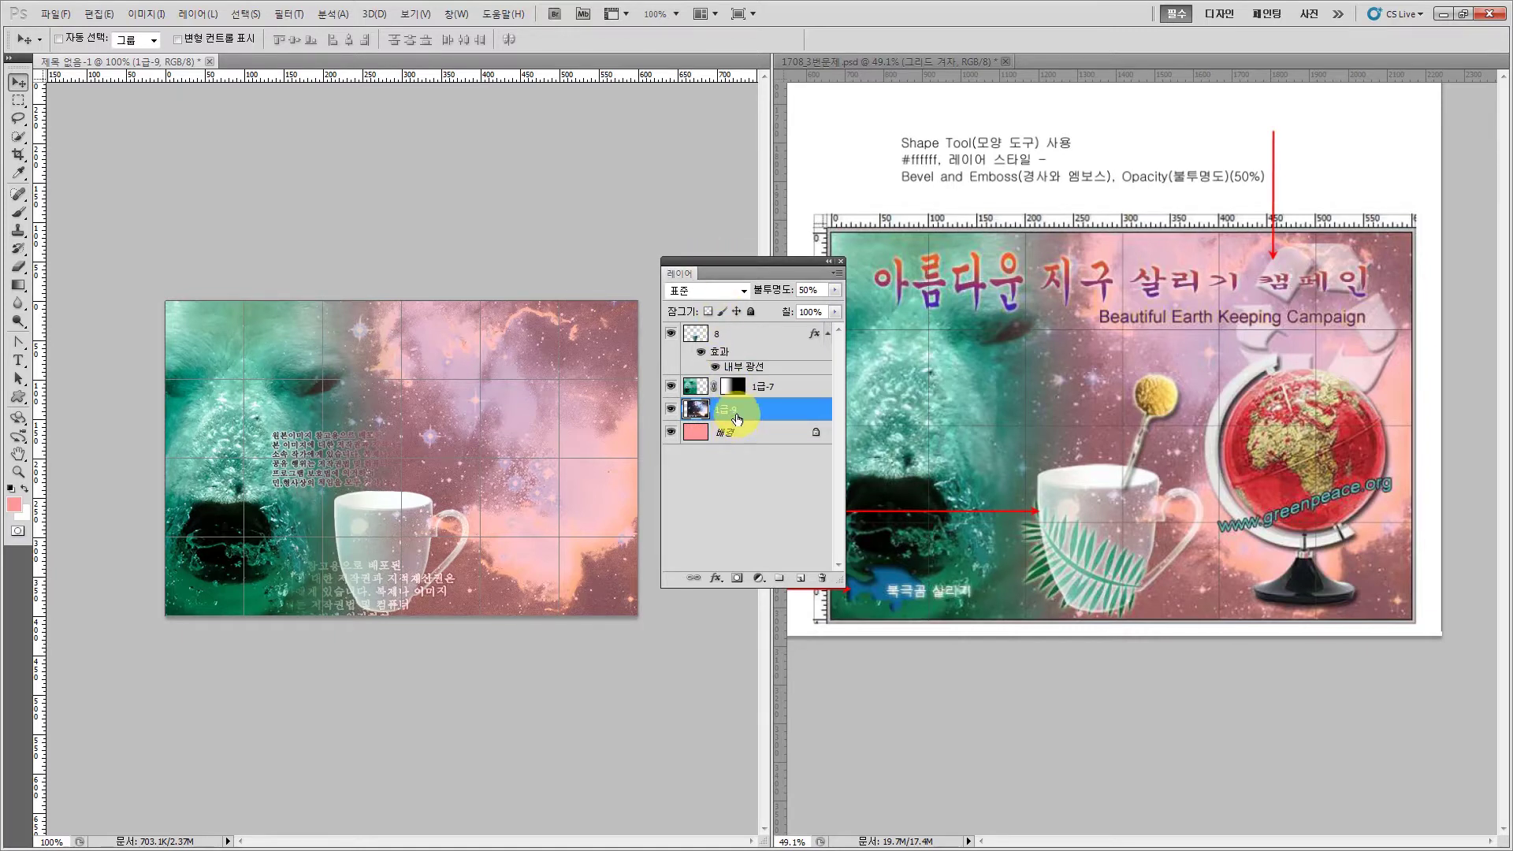
drag(711, 261, 703, 306)
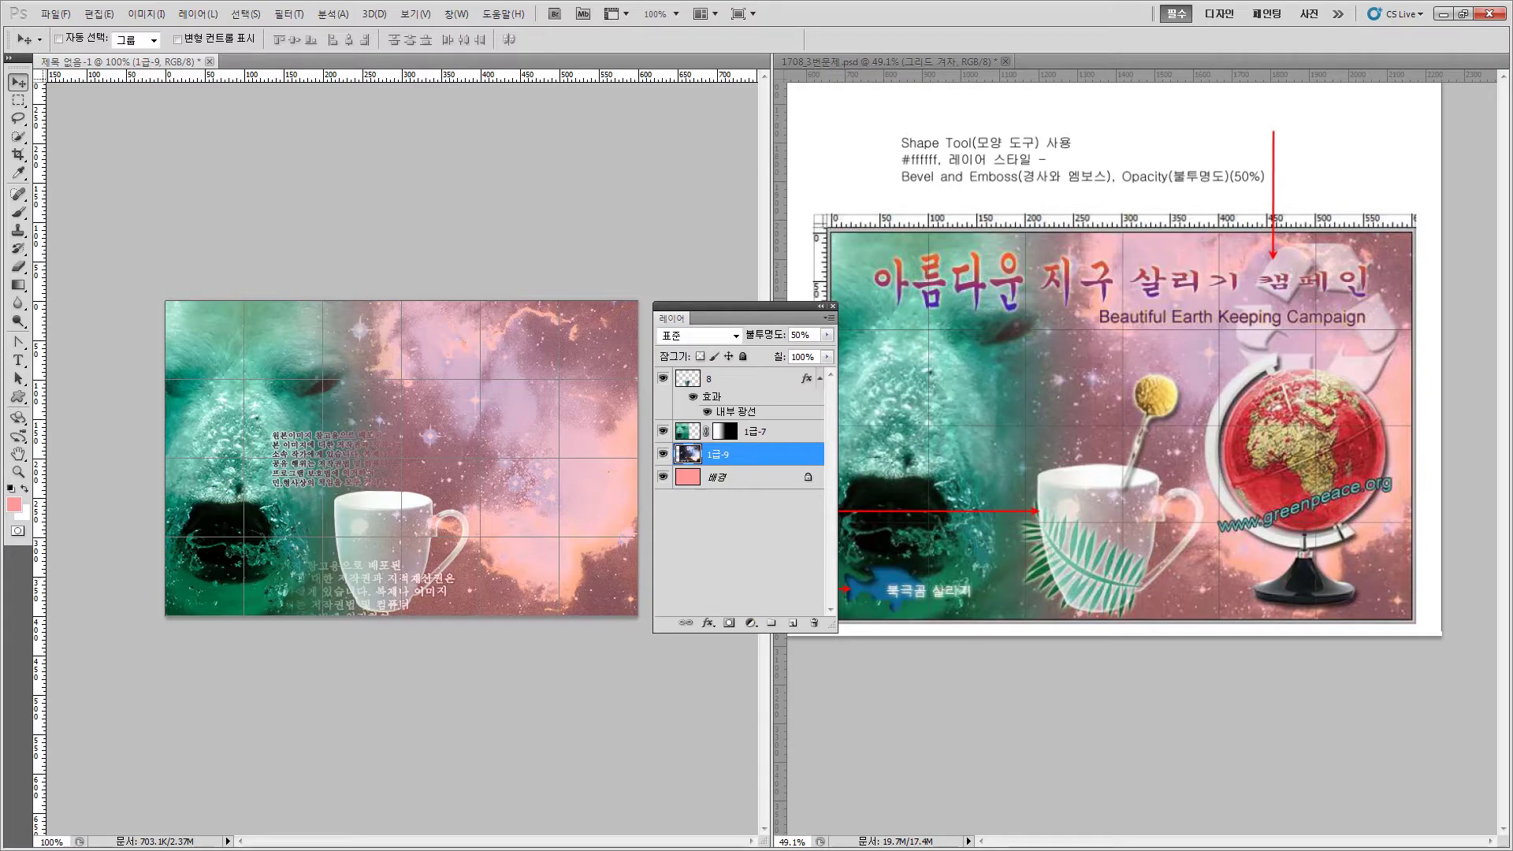
- Check the 1급-10.jpg conditions in the exam PDF, then place that globe image above the cup layer and commit it at its default size
key(alt+Tab)
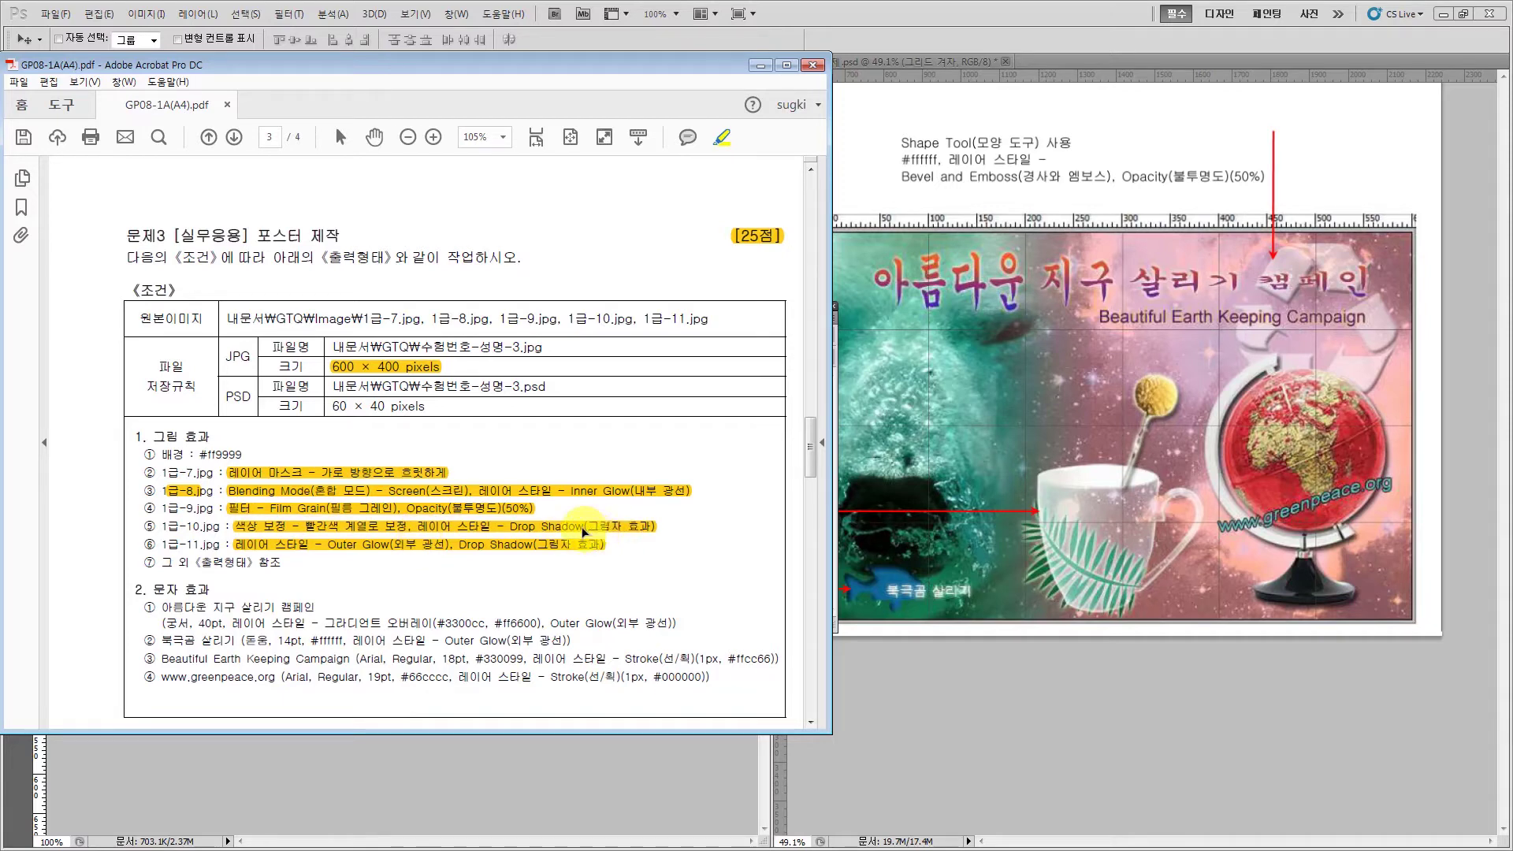
click(761, 64)
click(1016, 587)
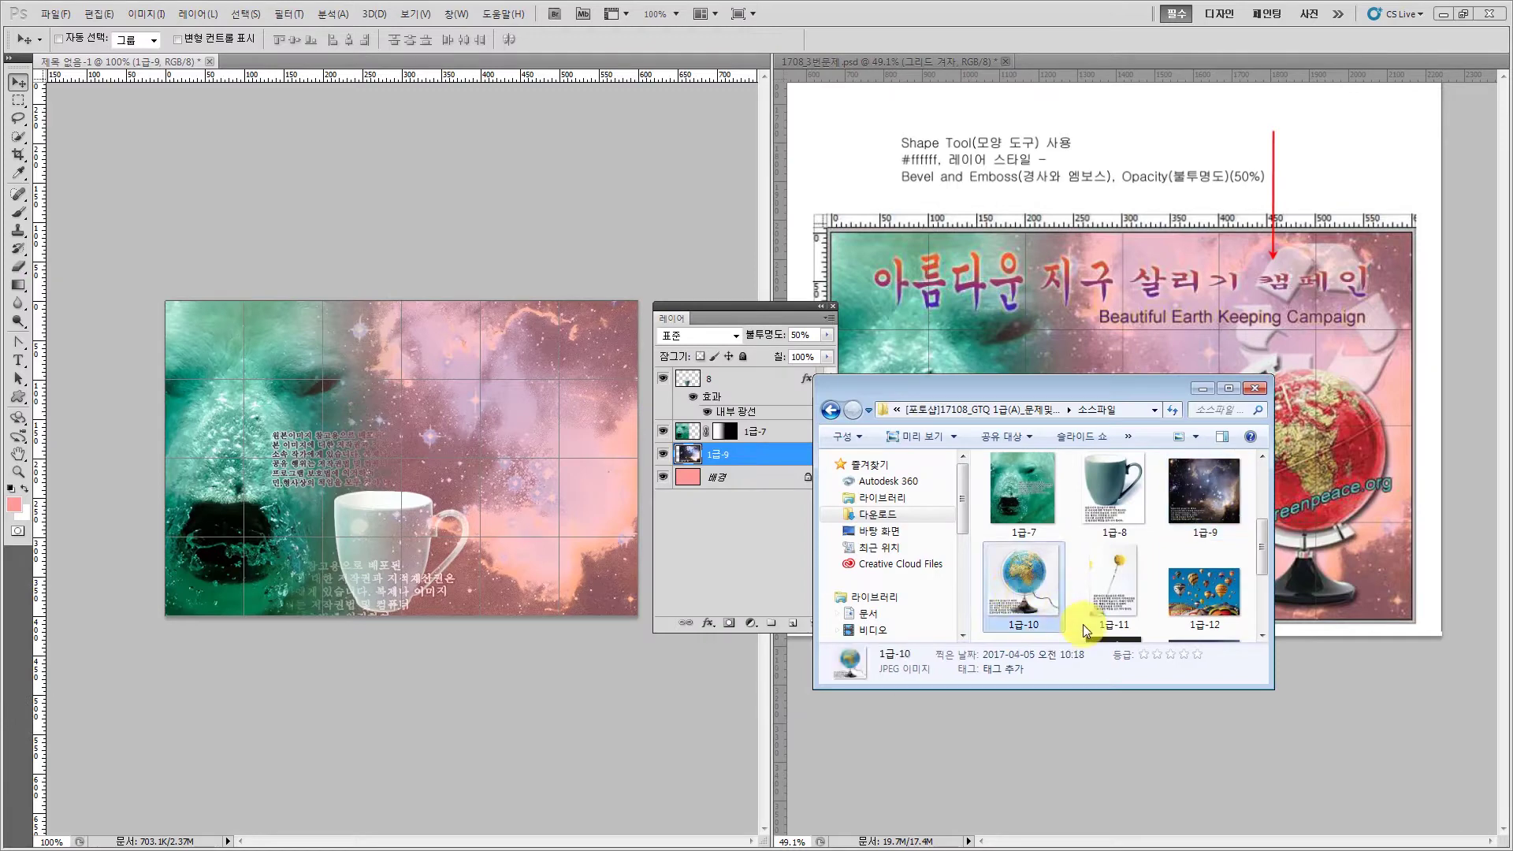
click(701, 378)
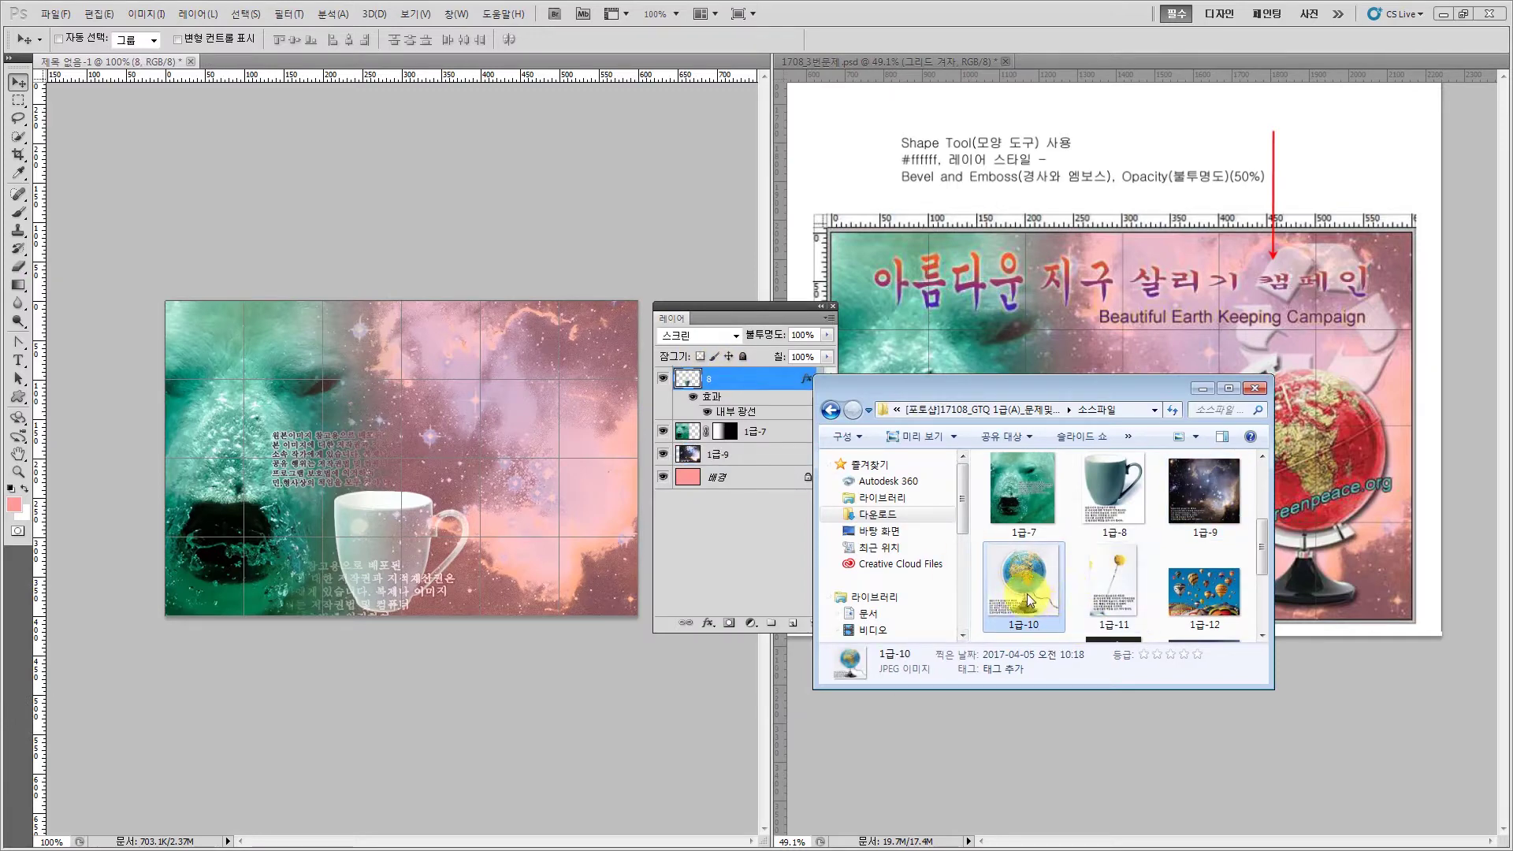
drag(1023, 586, 526, 419)
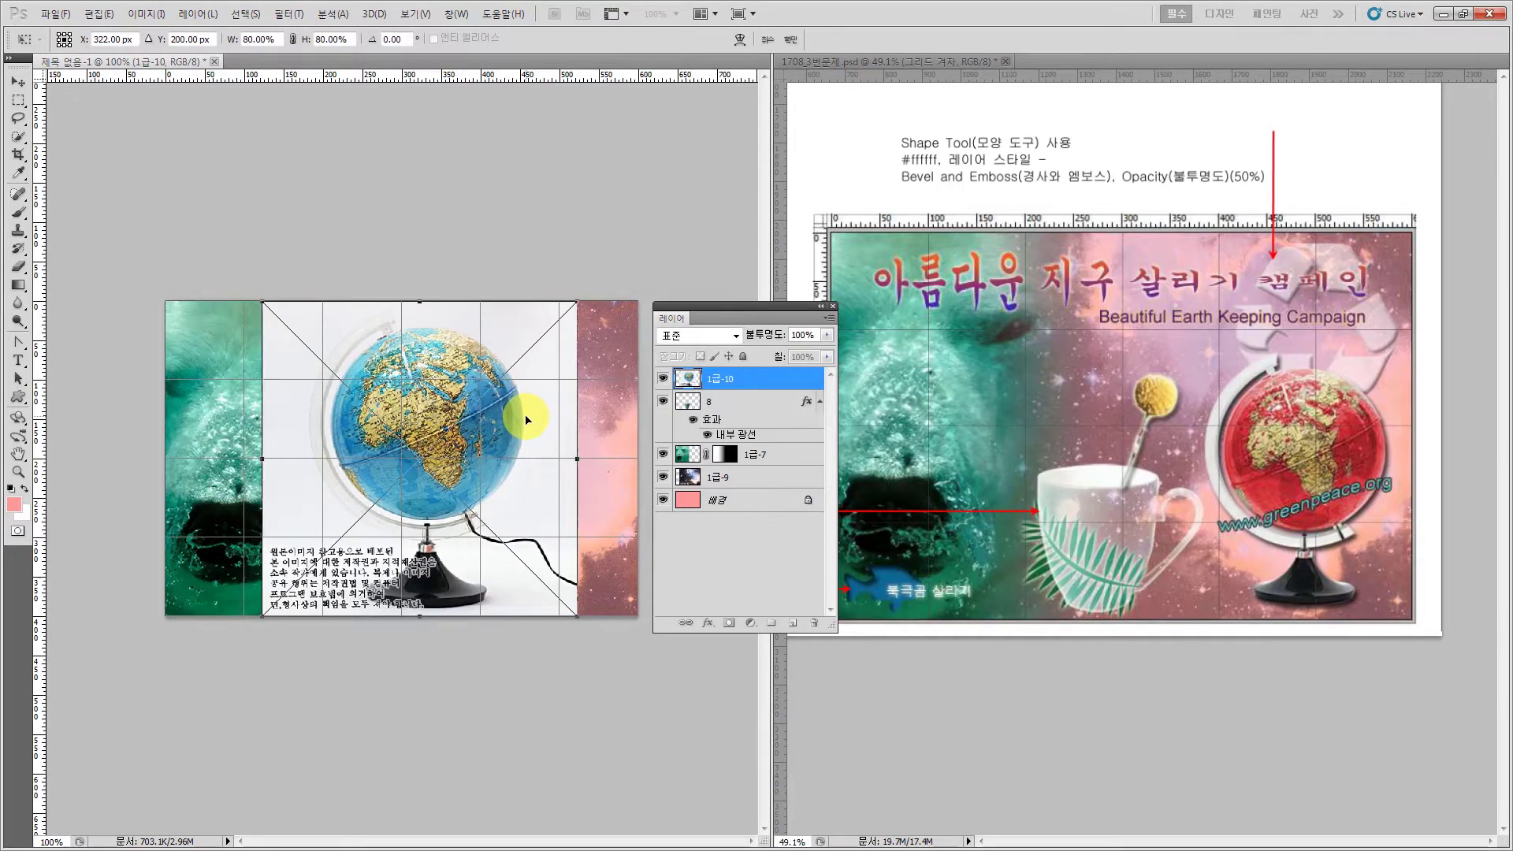
key(Return)
- Choose the Elliptical Marquee tool and add horizontal and vertical guides along the outer edge of the globe's ring frame
drag(745, 307, 752, 242)
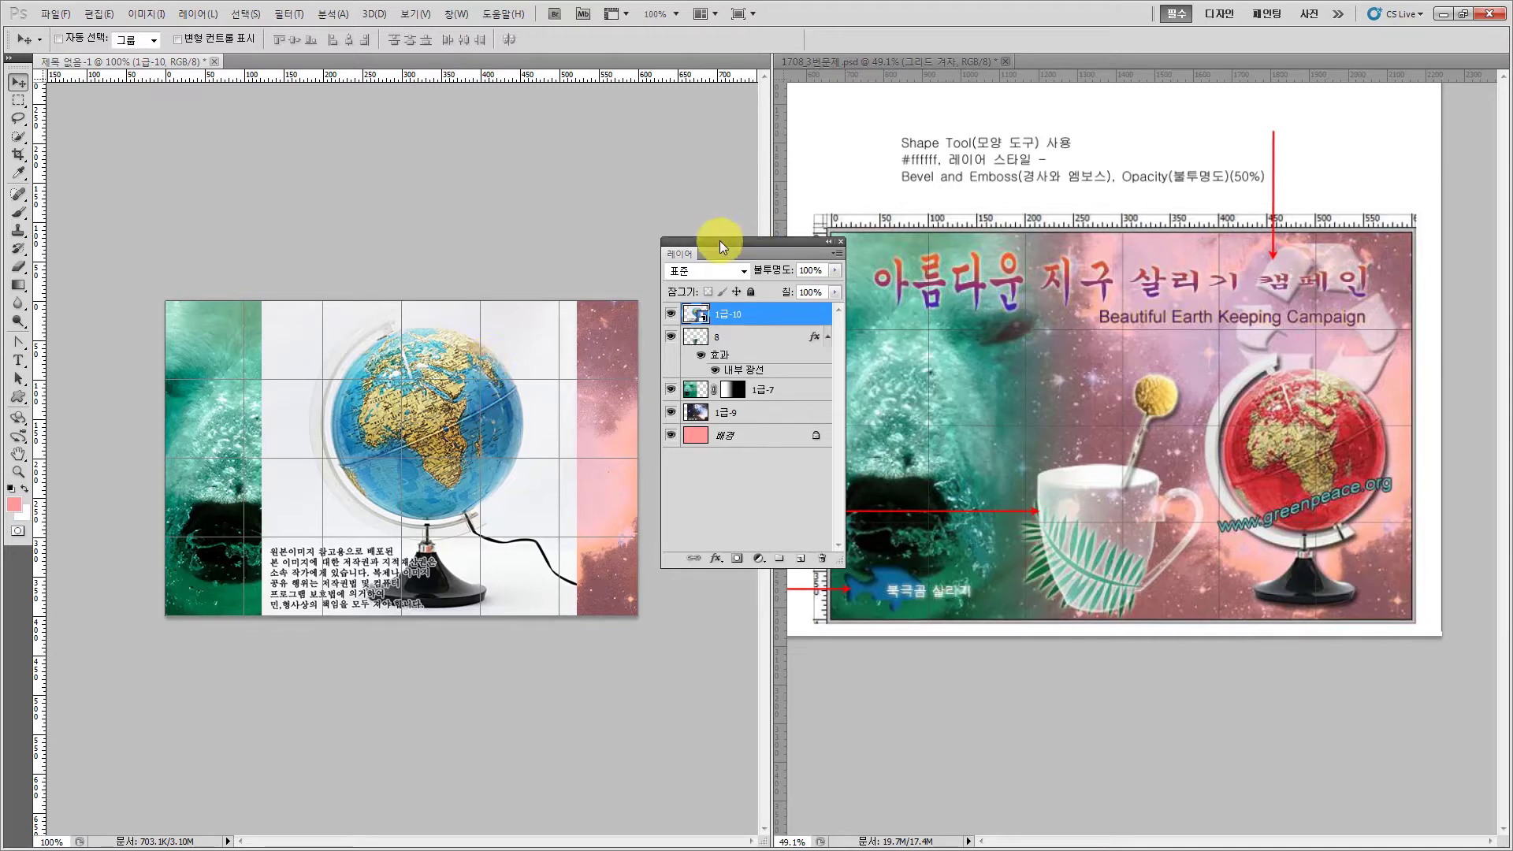
drag(720, 240, 758, 460)
key(z)
drag(486, 458, 601, 473)
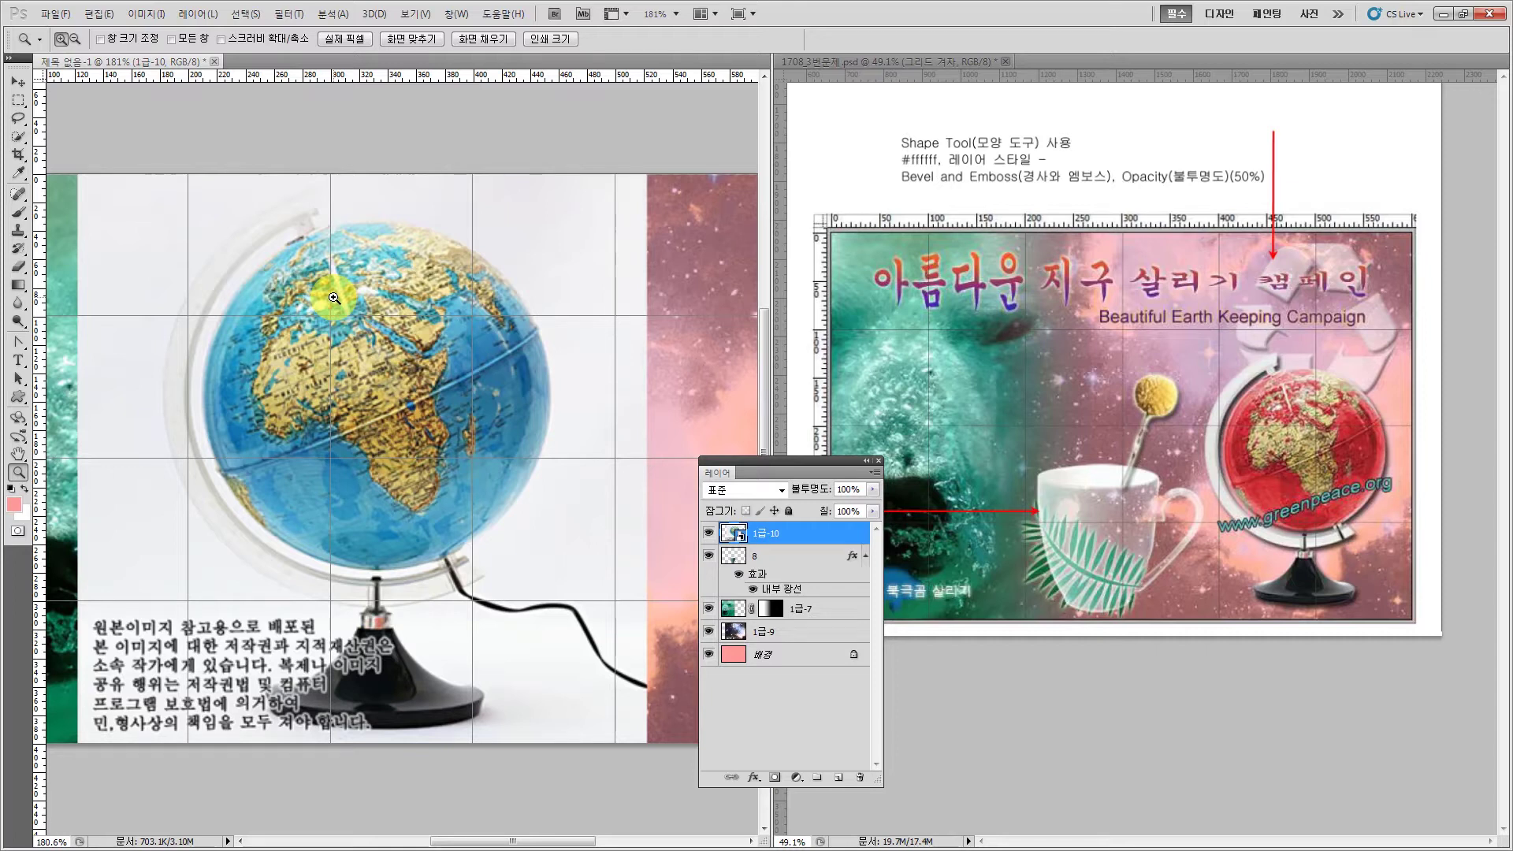
drag(18, 100, 67, 125)
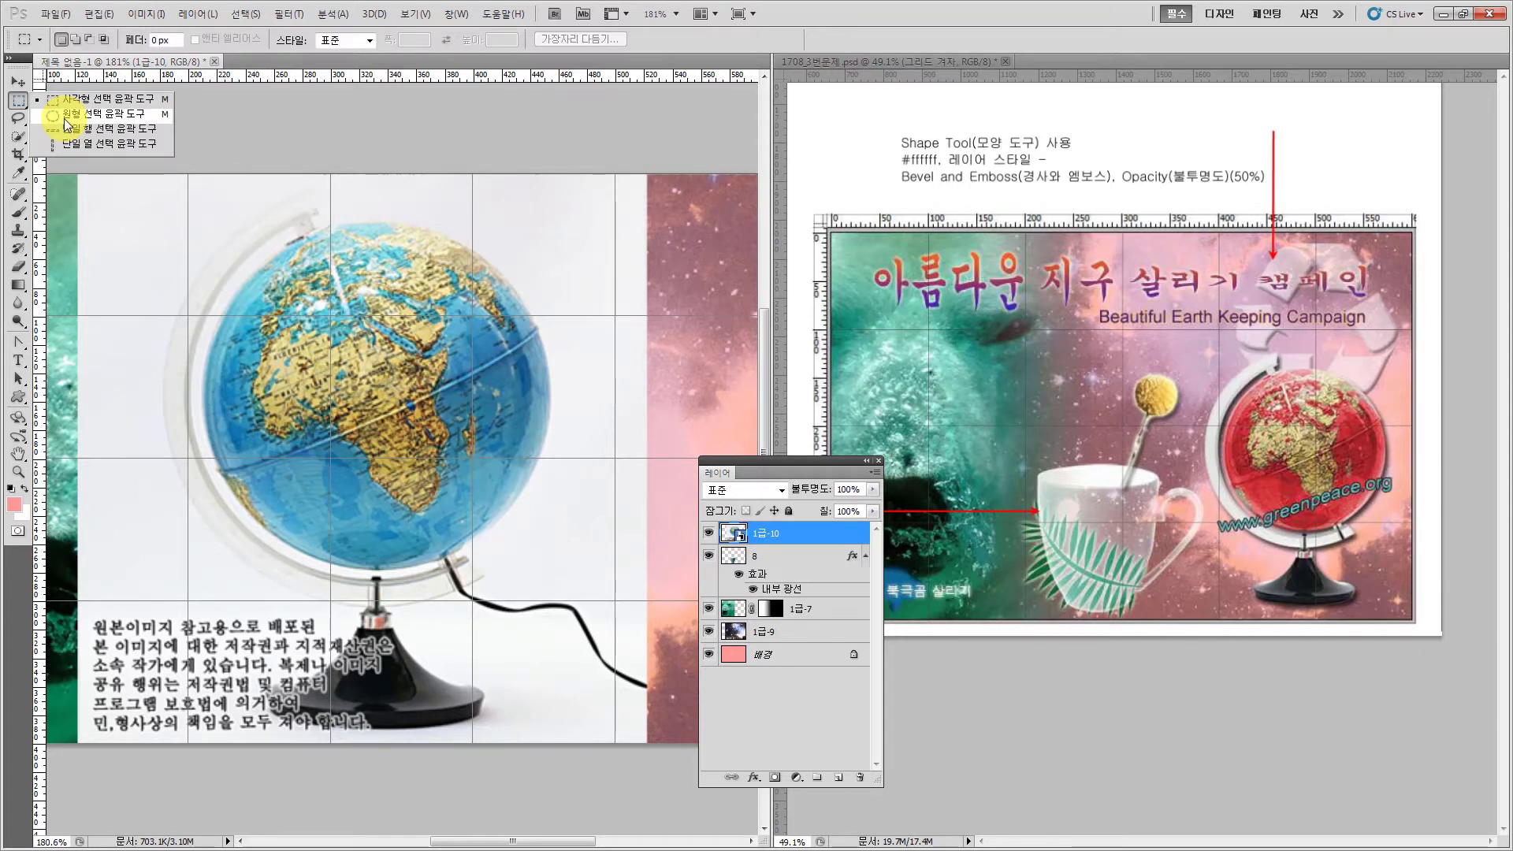
click(68, 115)
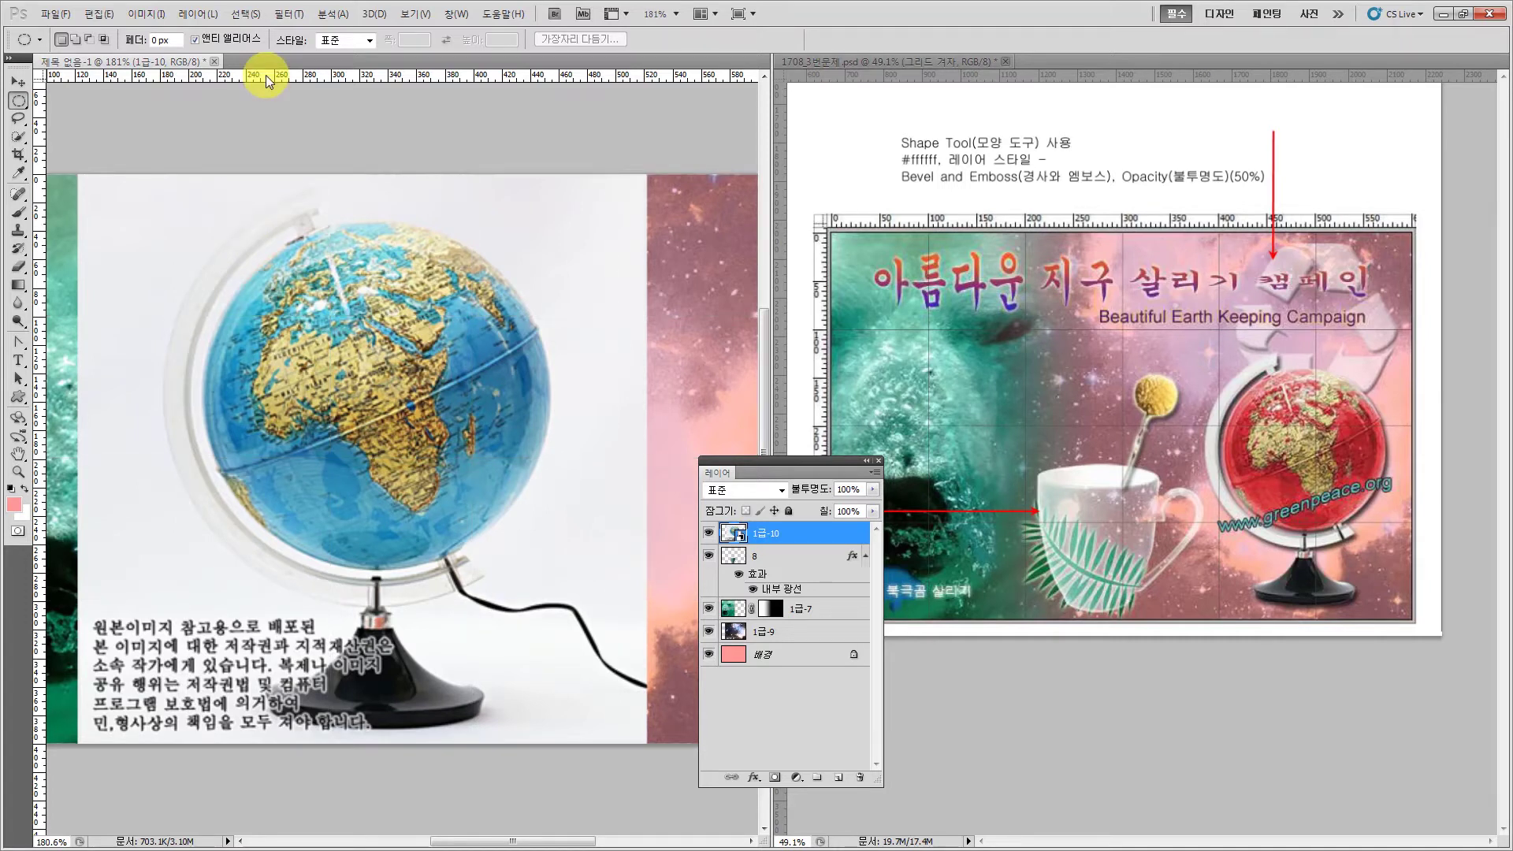
drag(266, 74, 347, 186)
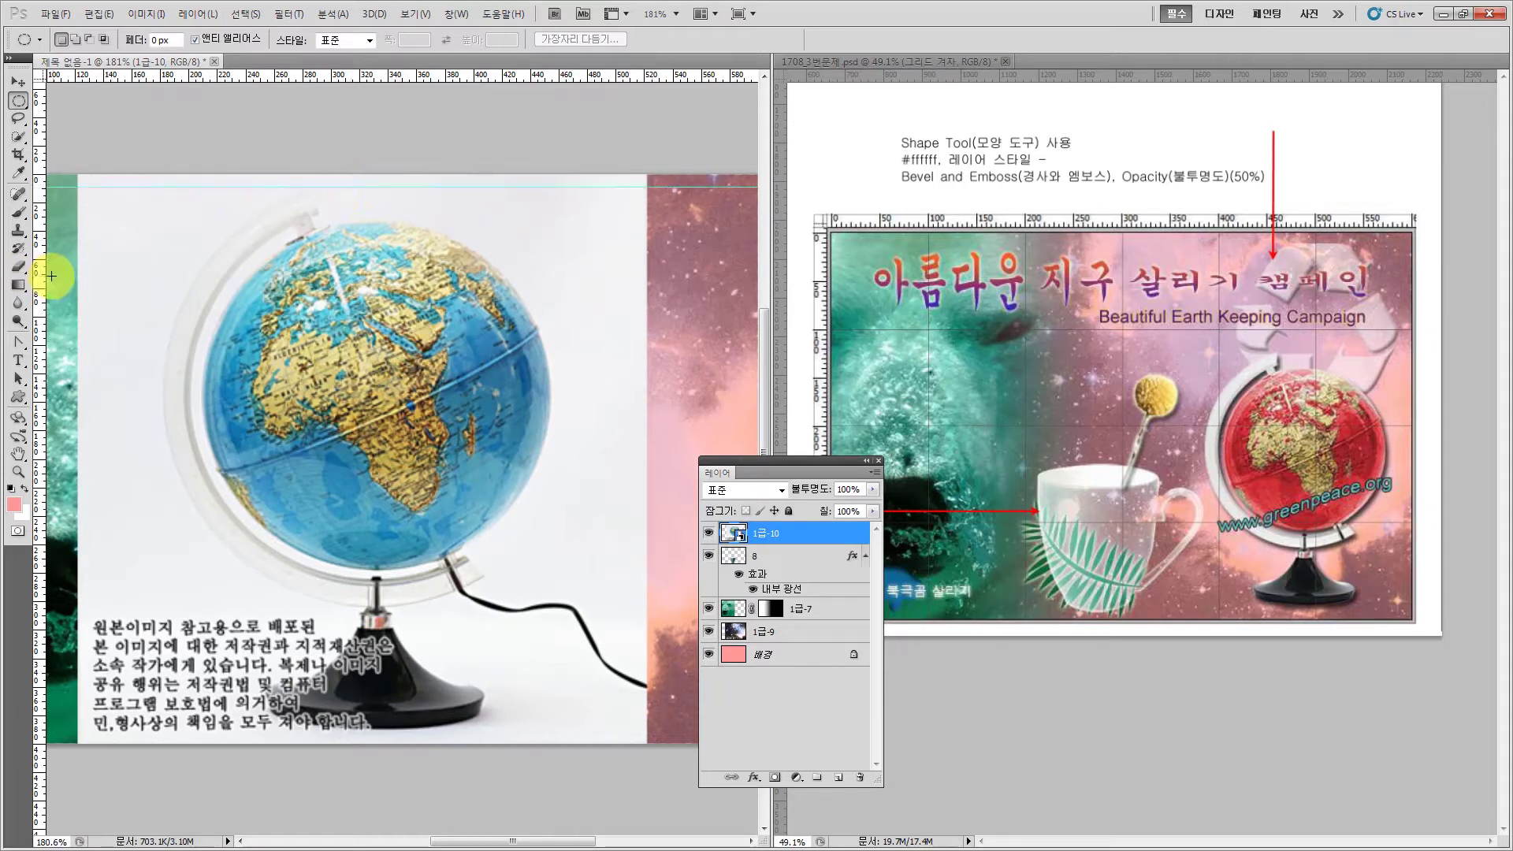
drag(39, 283, 163, 338)
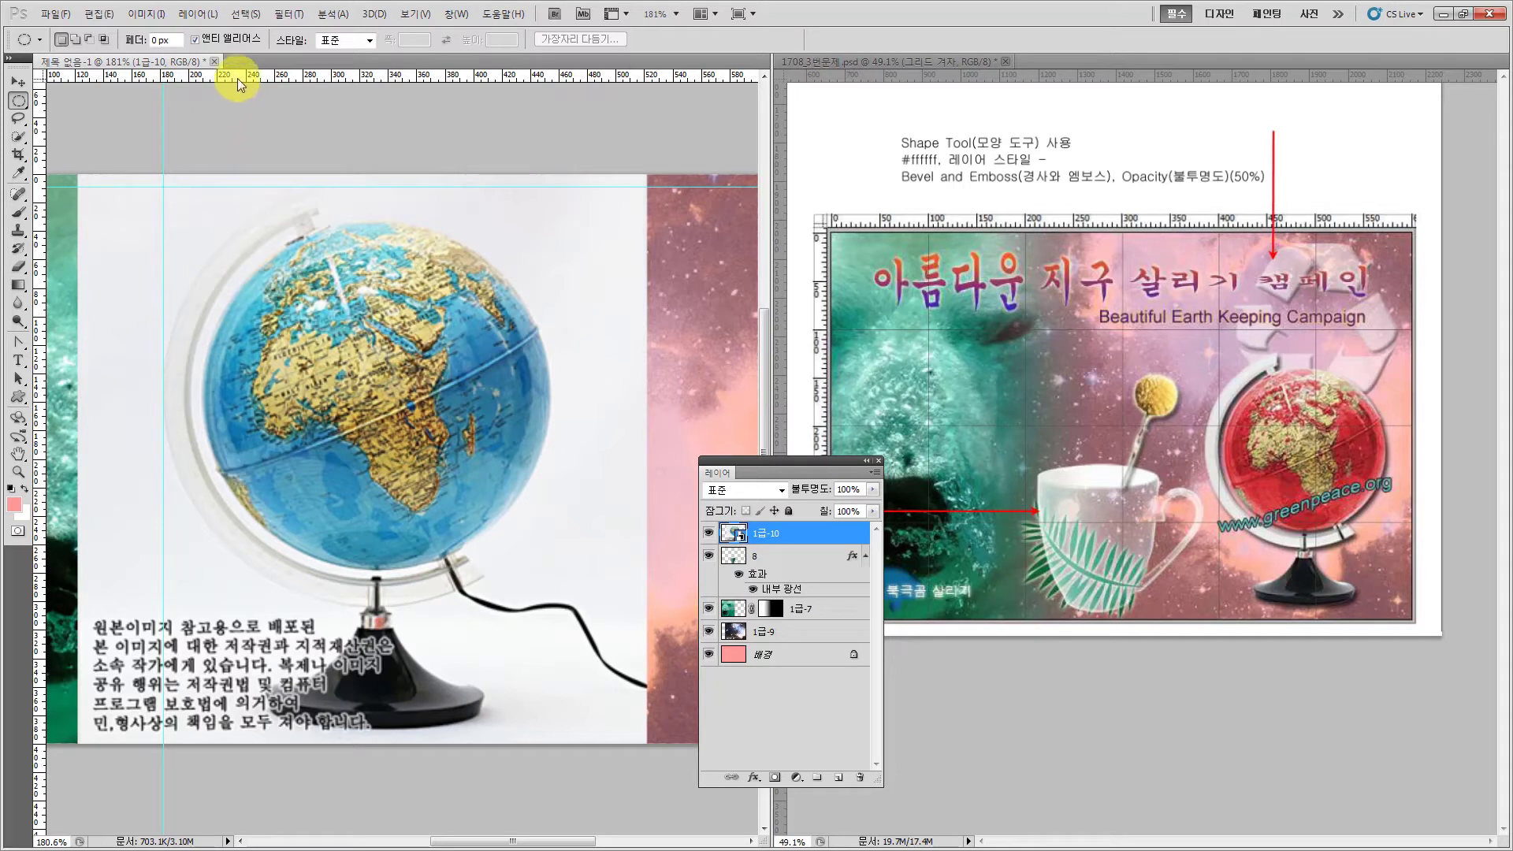
- Add horizontal and vertical guides at the inner edge of the ring frame and at the edge of the globe itself
drag(236, 76, 261, 216)
drag(44, 306, 191, 400)
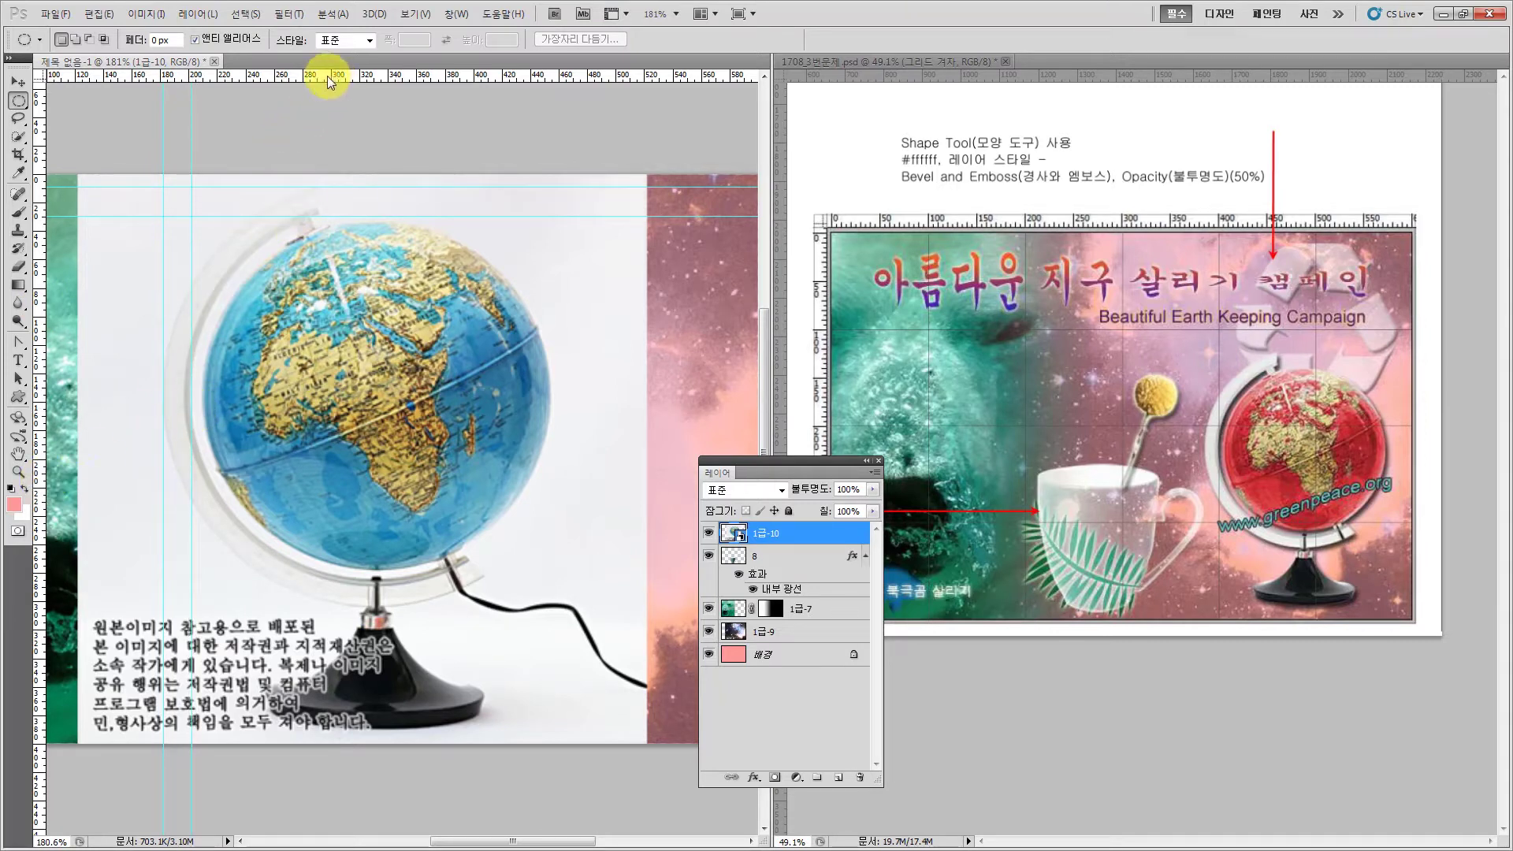
drag(323, 74, 399, 224)
drag(39, 272, 203, 435)
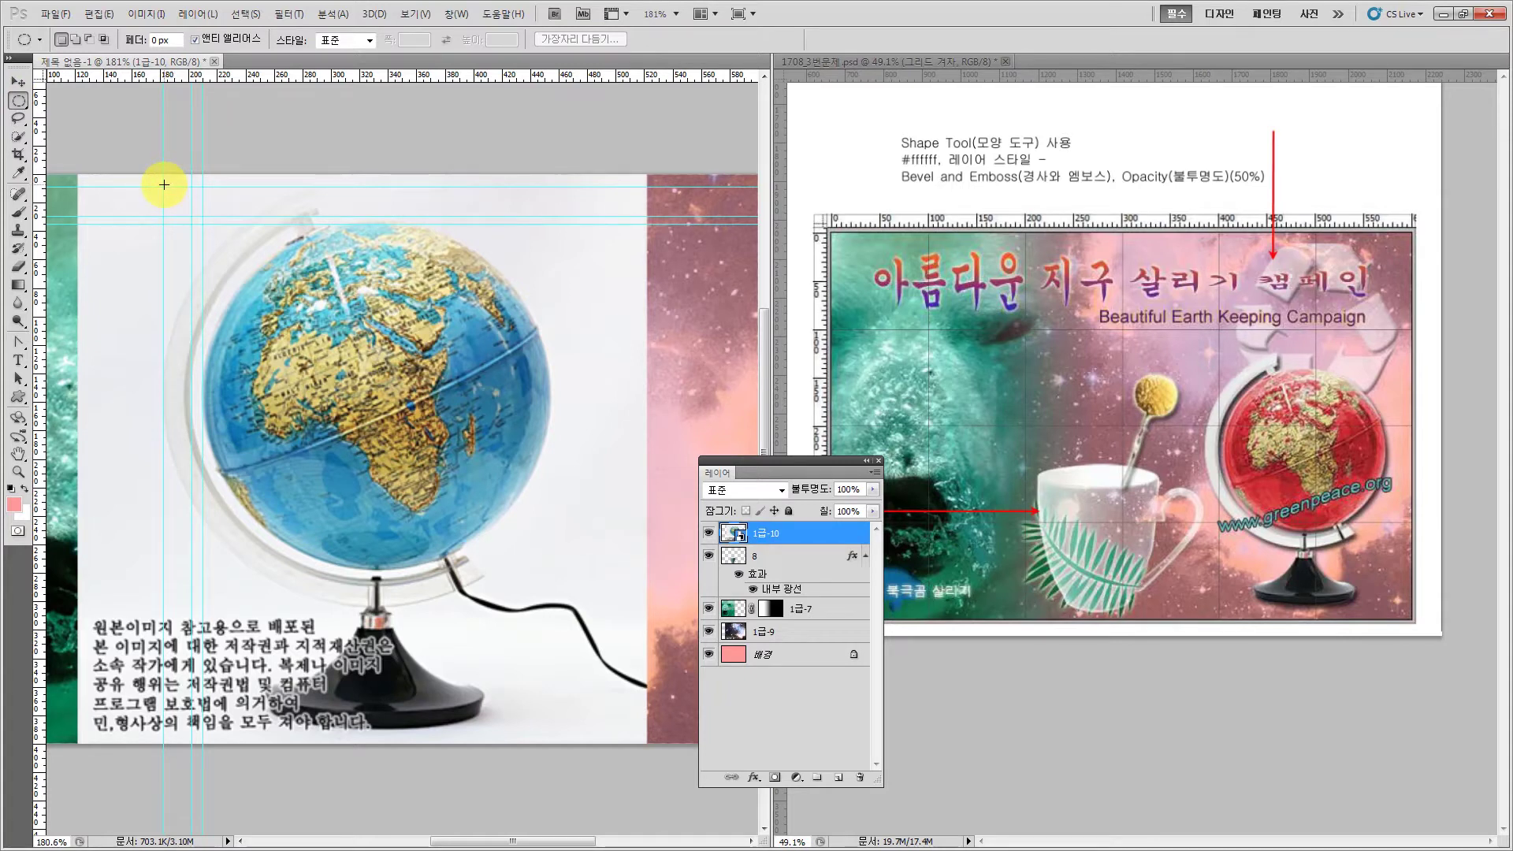
- Select the globe's ring frame by drawing a circle from the outer guides' intersection and subtracting a circle from the inner guides' intersection
drag(164, 185, 571, 608)
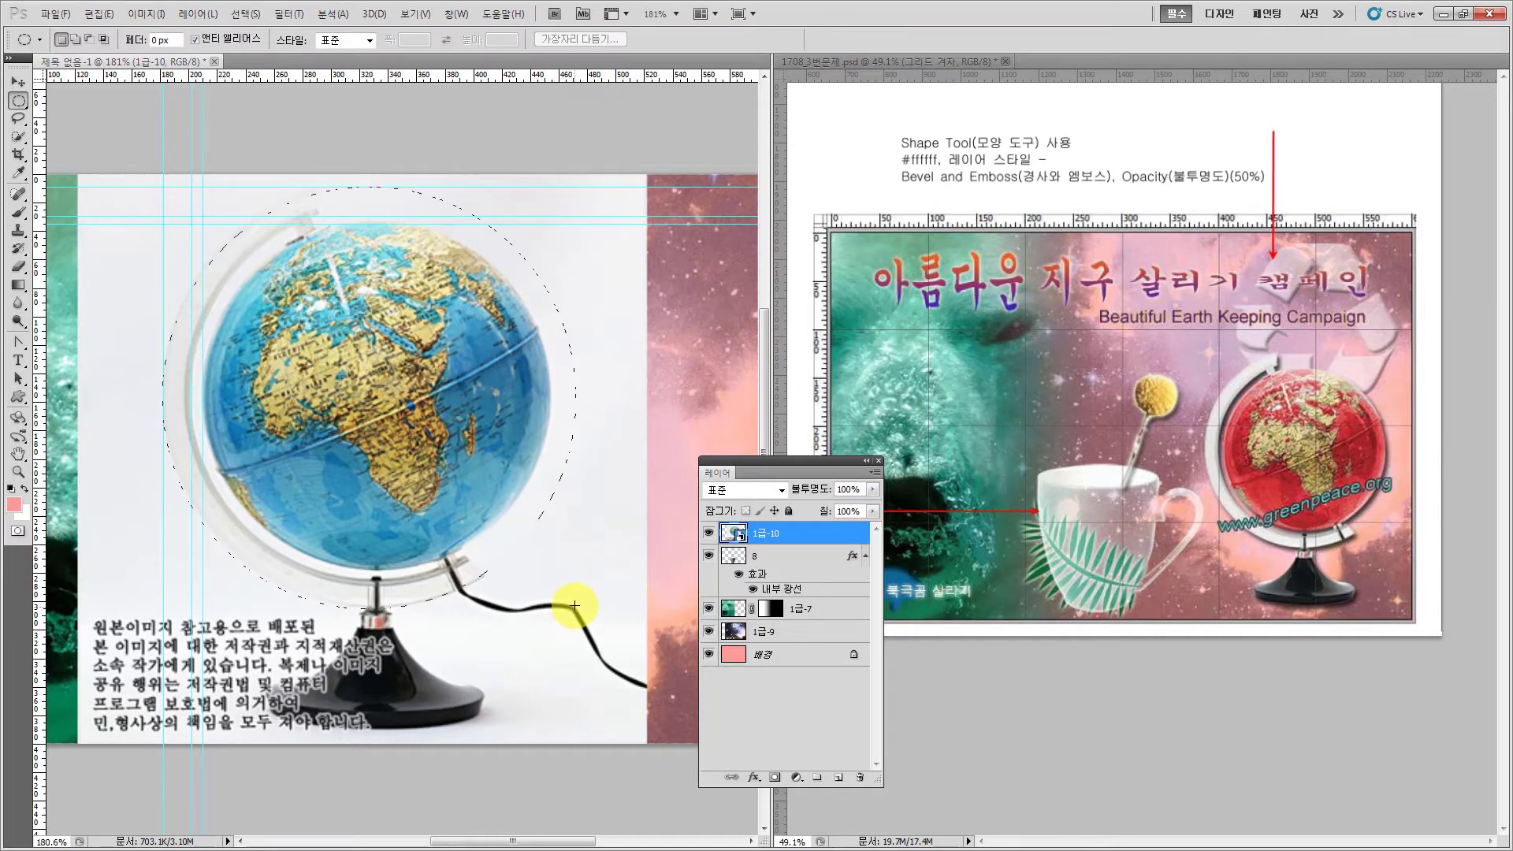
drag(572, 600, 571, 604)
drag(571, 606, 568, 602)
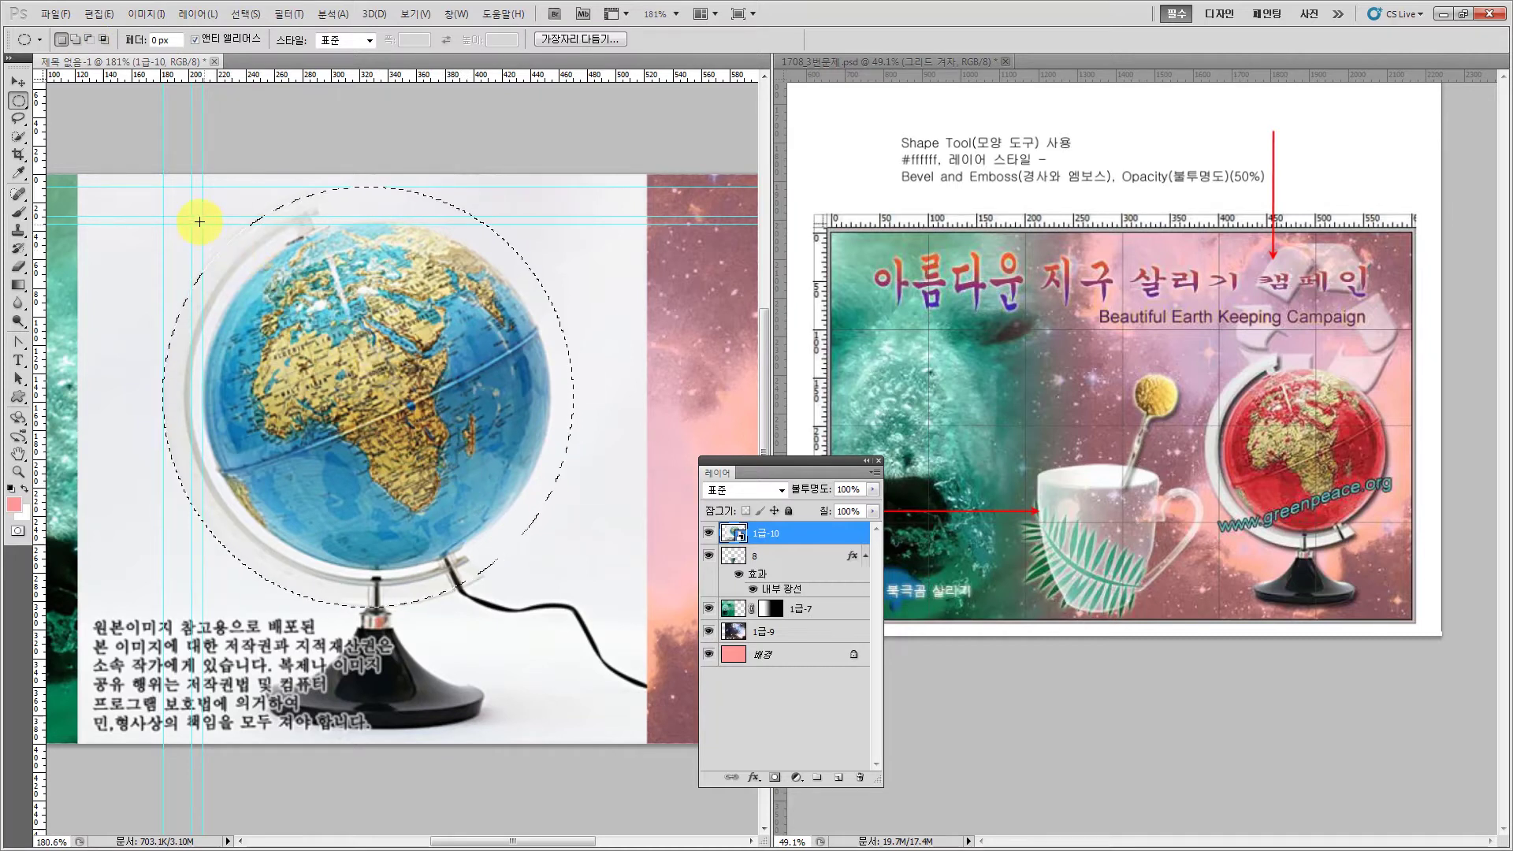
key(alt)
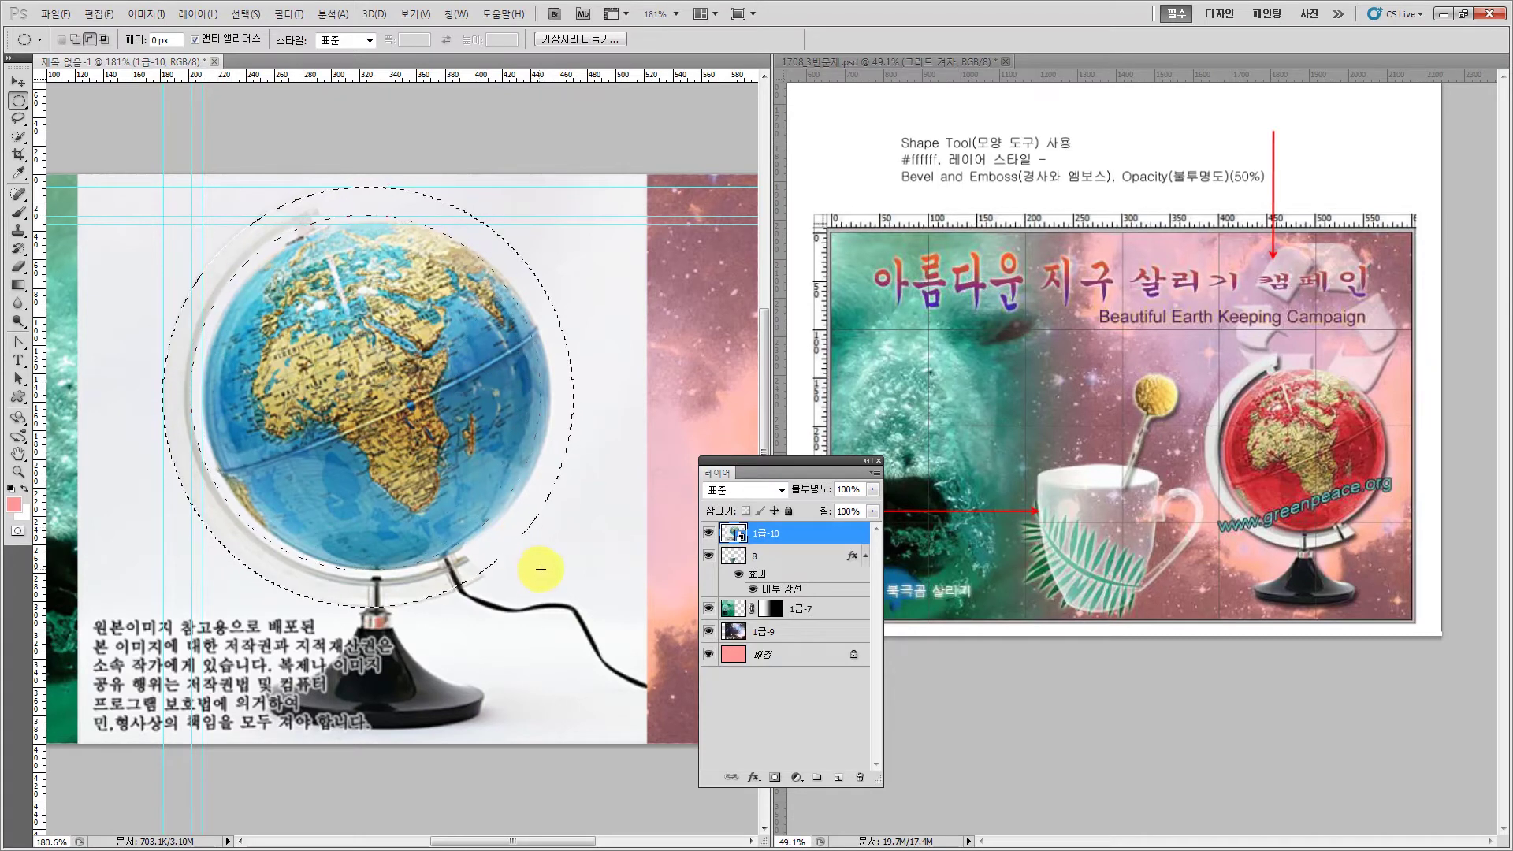
drag(552, 567, 552, 586)
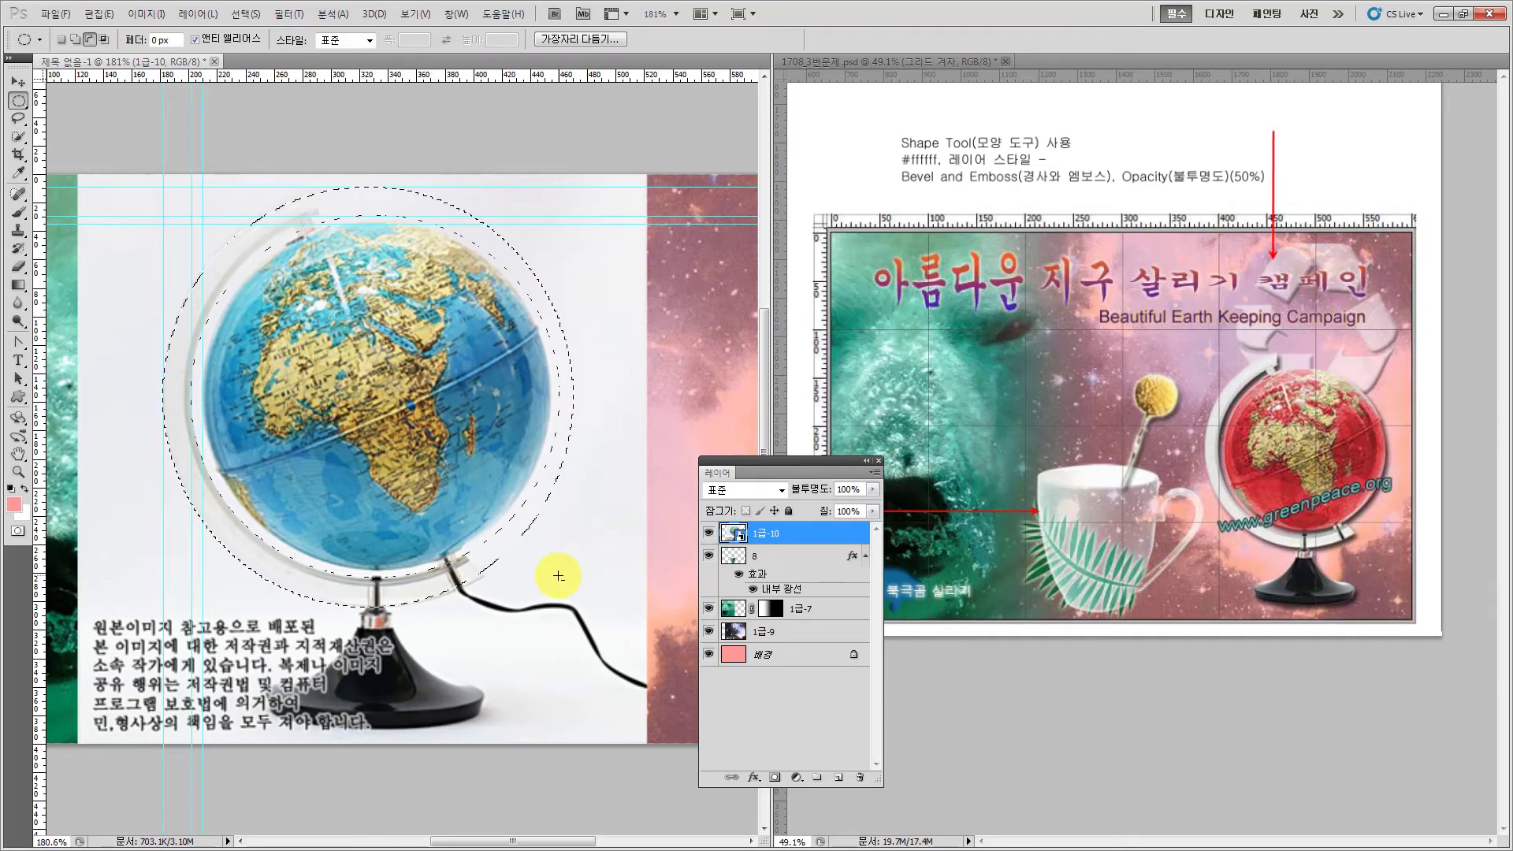
drag(558, 575, 559, 577)
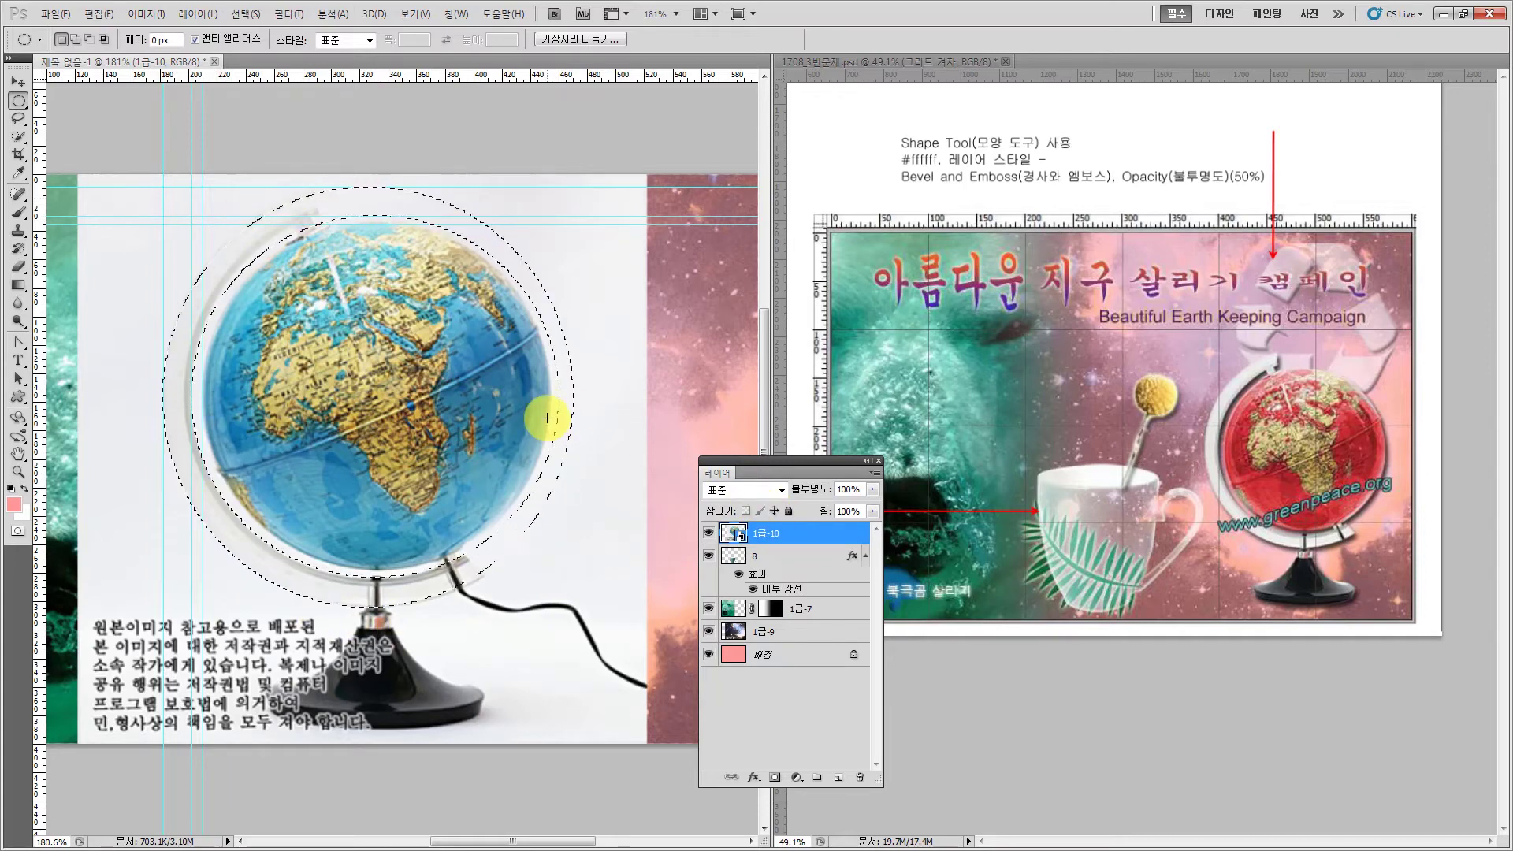
- With the Polygonal Lasso, subtract the excess ring selection around the frame's upper tip and add the missed outer edge of the tip
click(17, 471)
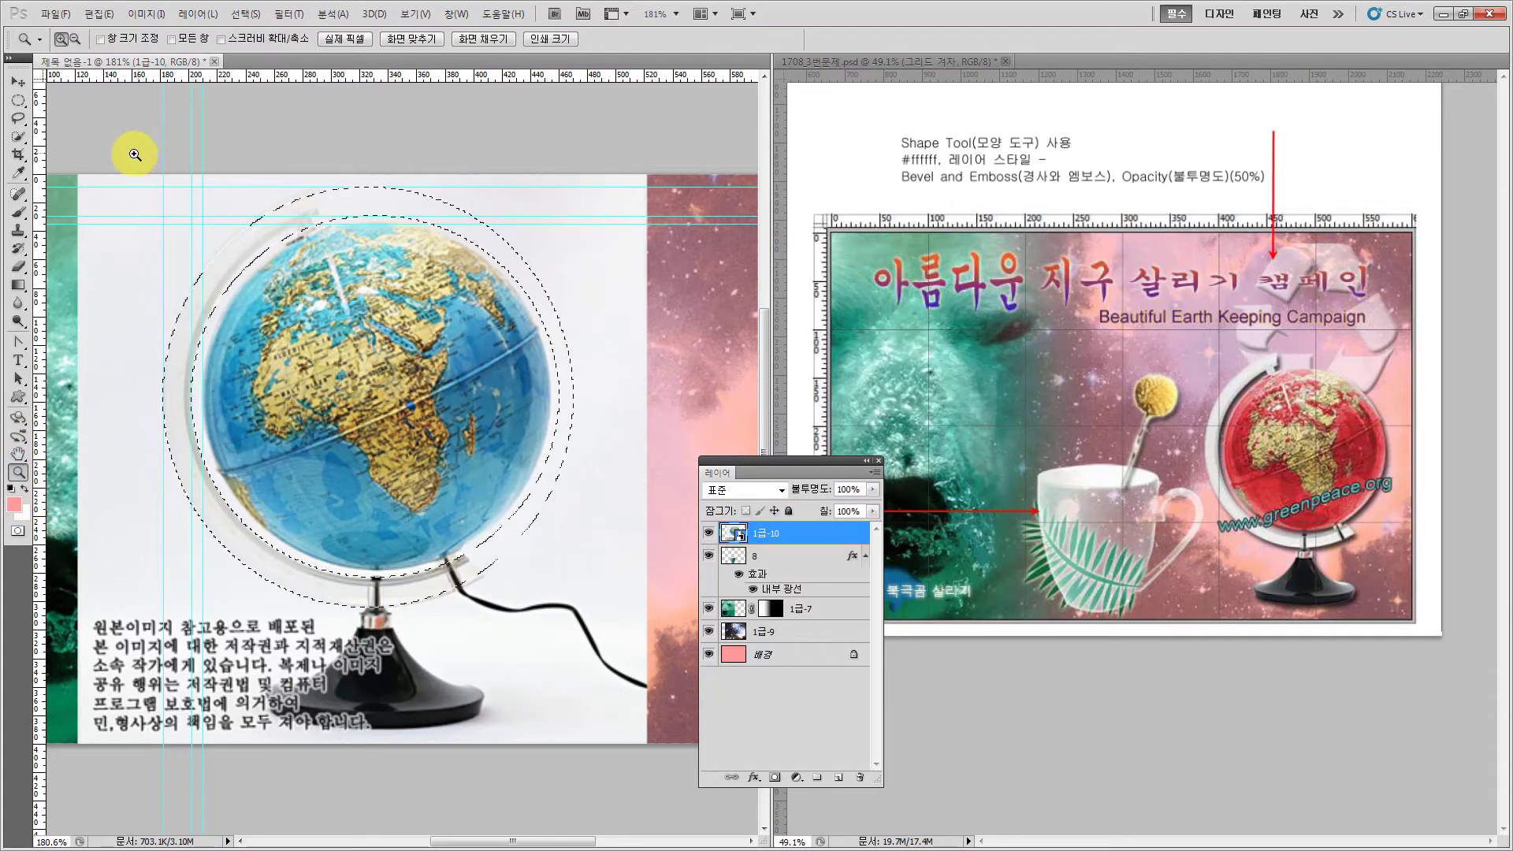
drag(121, 175, 480, 438)
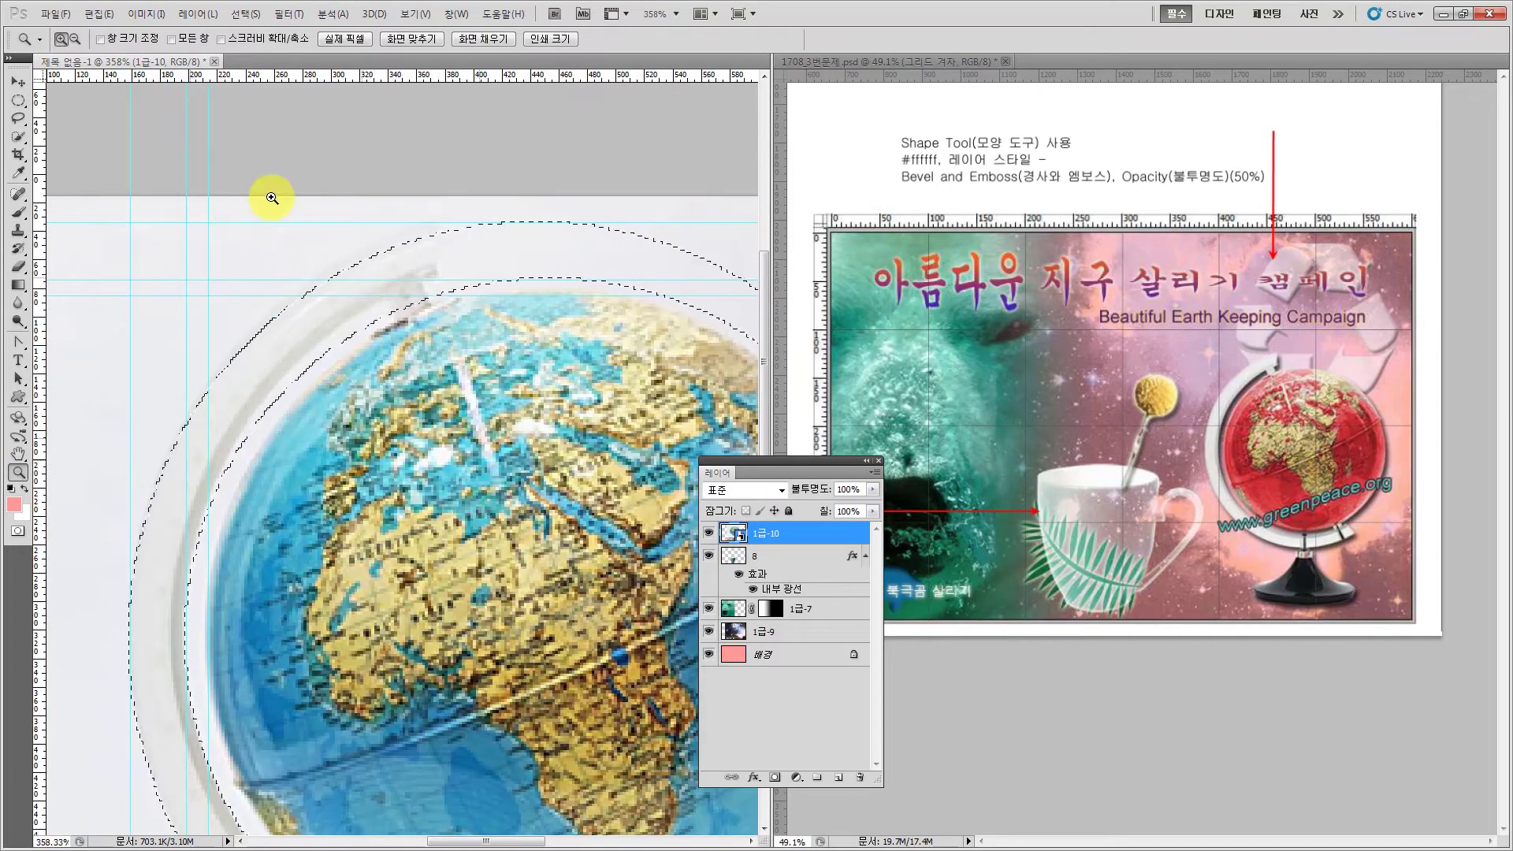
click(17, 118)
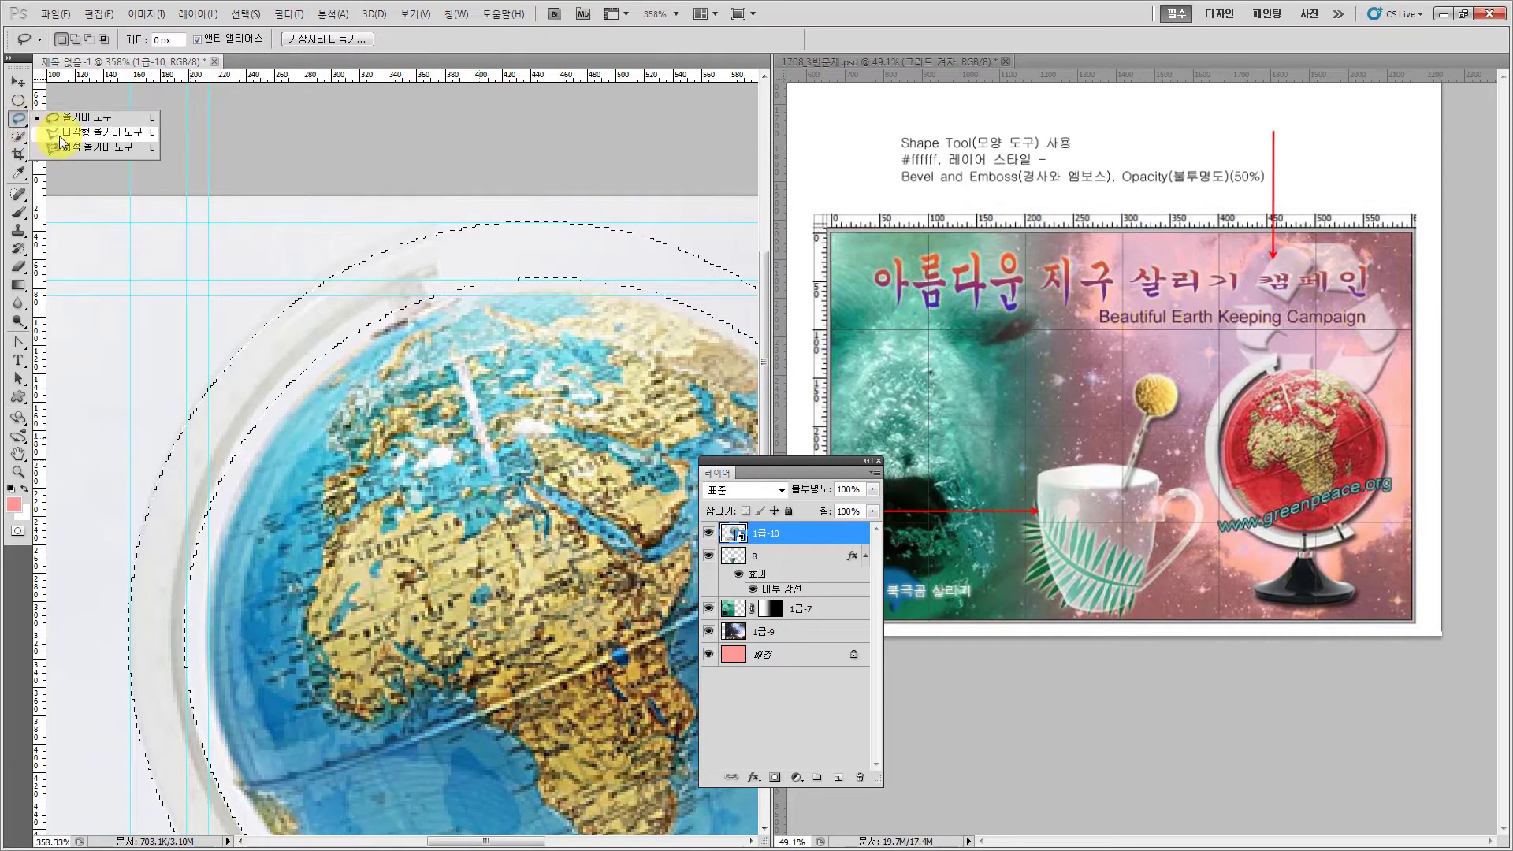
click(59, 136)
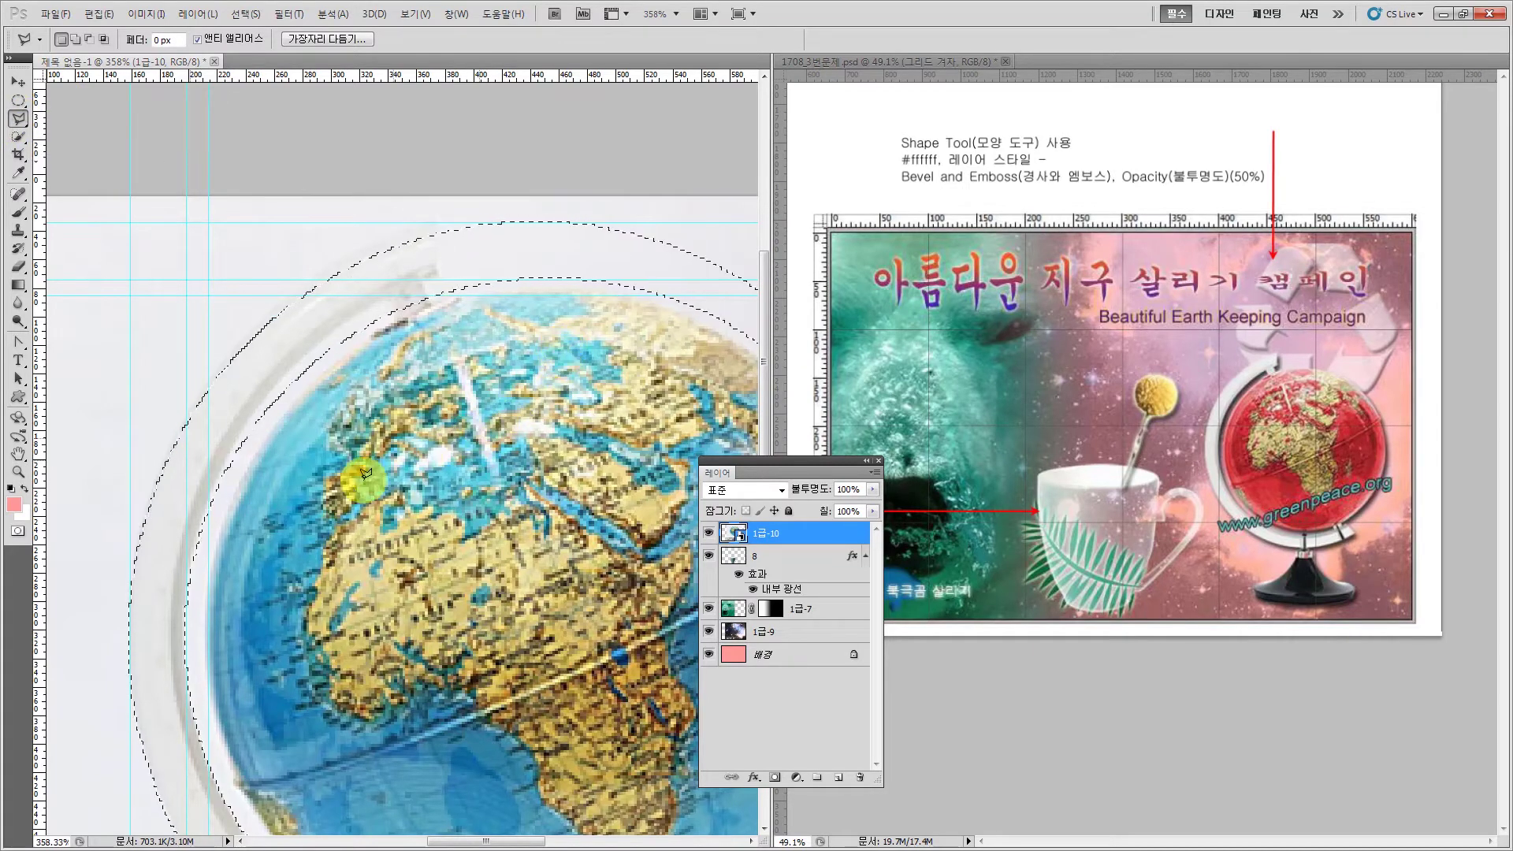
key(alt)
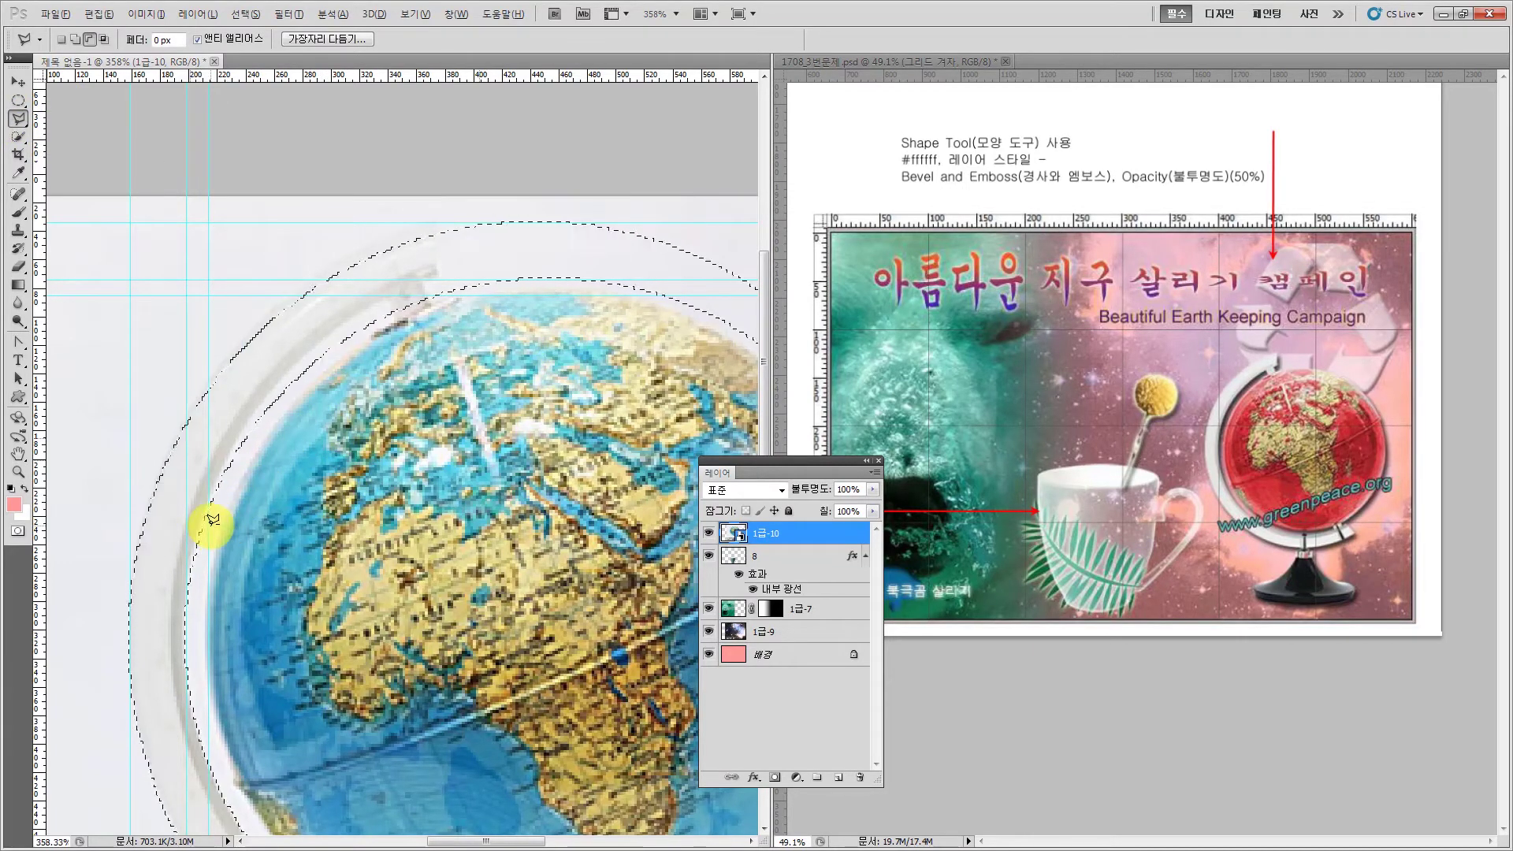
click(231, 455)
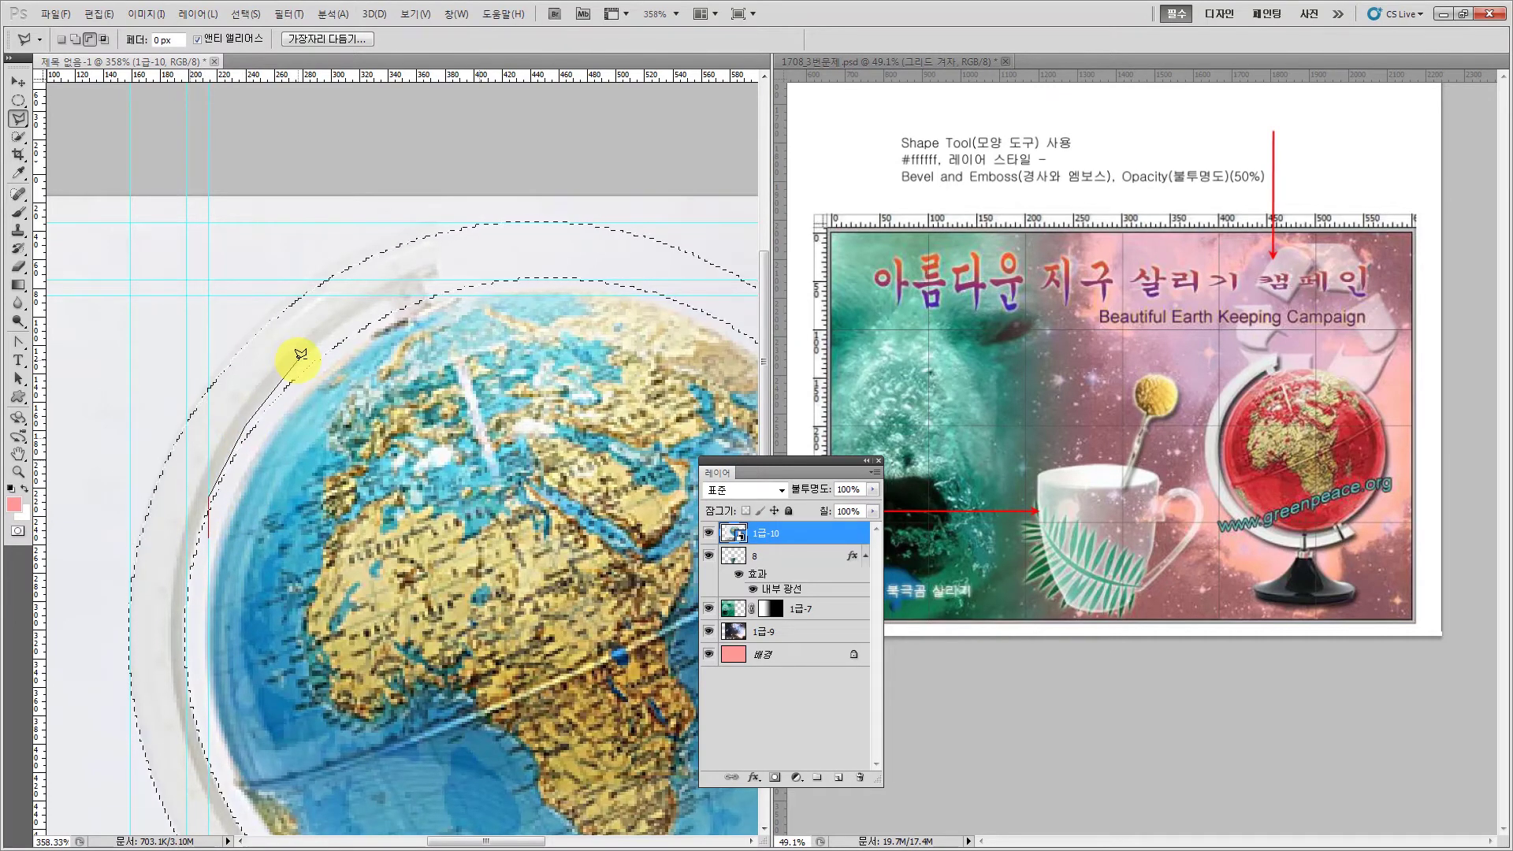
click(386, 298)
click(430, 295)
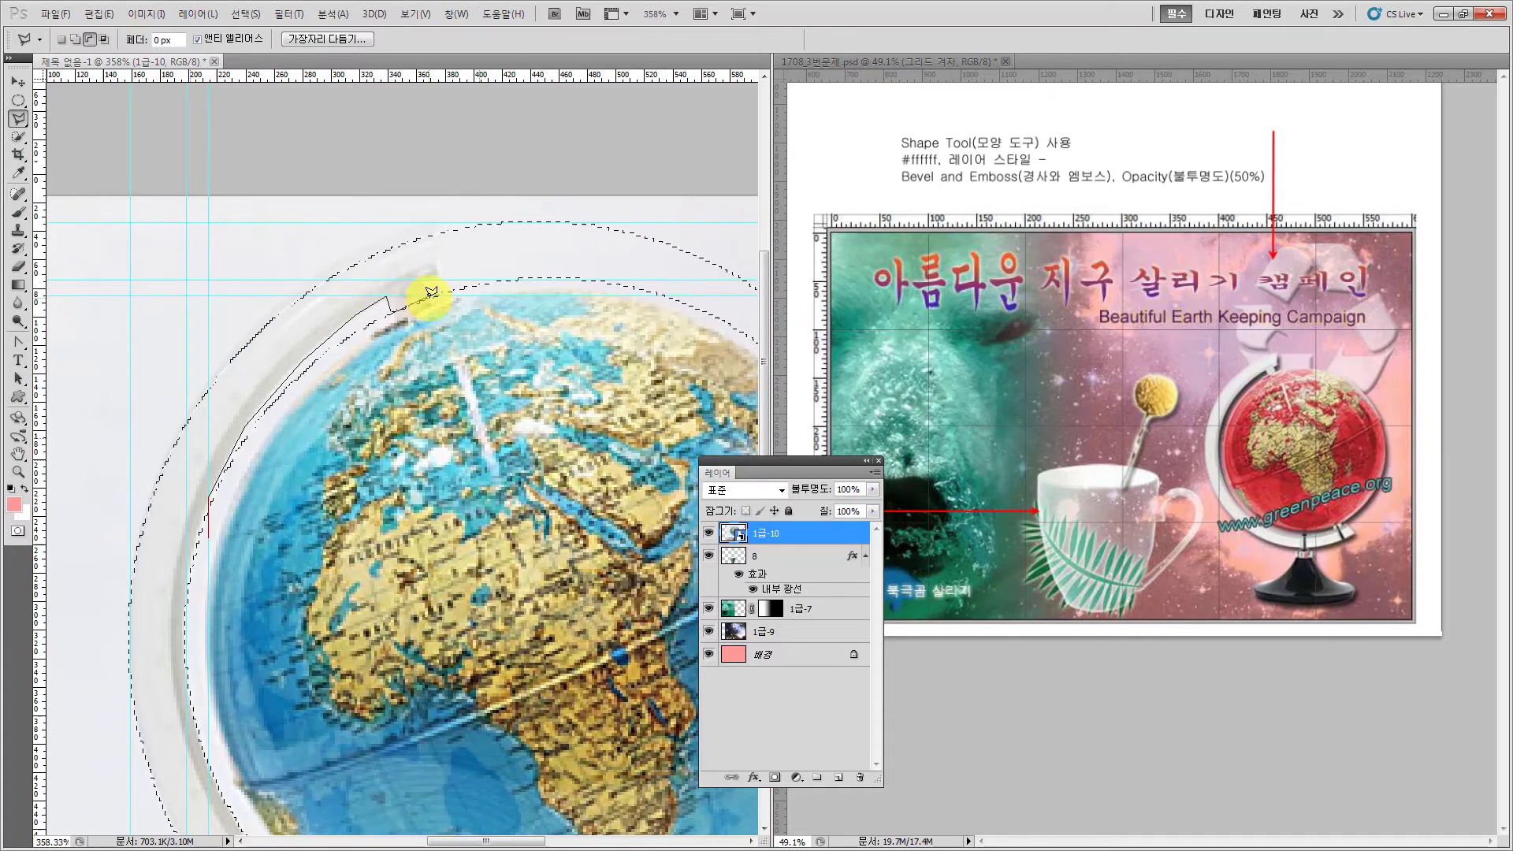
click(420, 276)
click(441, 260)
click(435, 236)
click(451, 187)
click(648, 205)
double_click(618, 278)
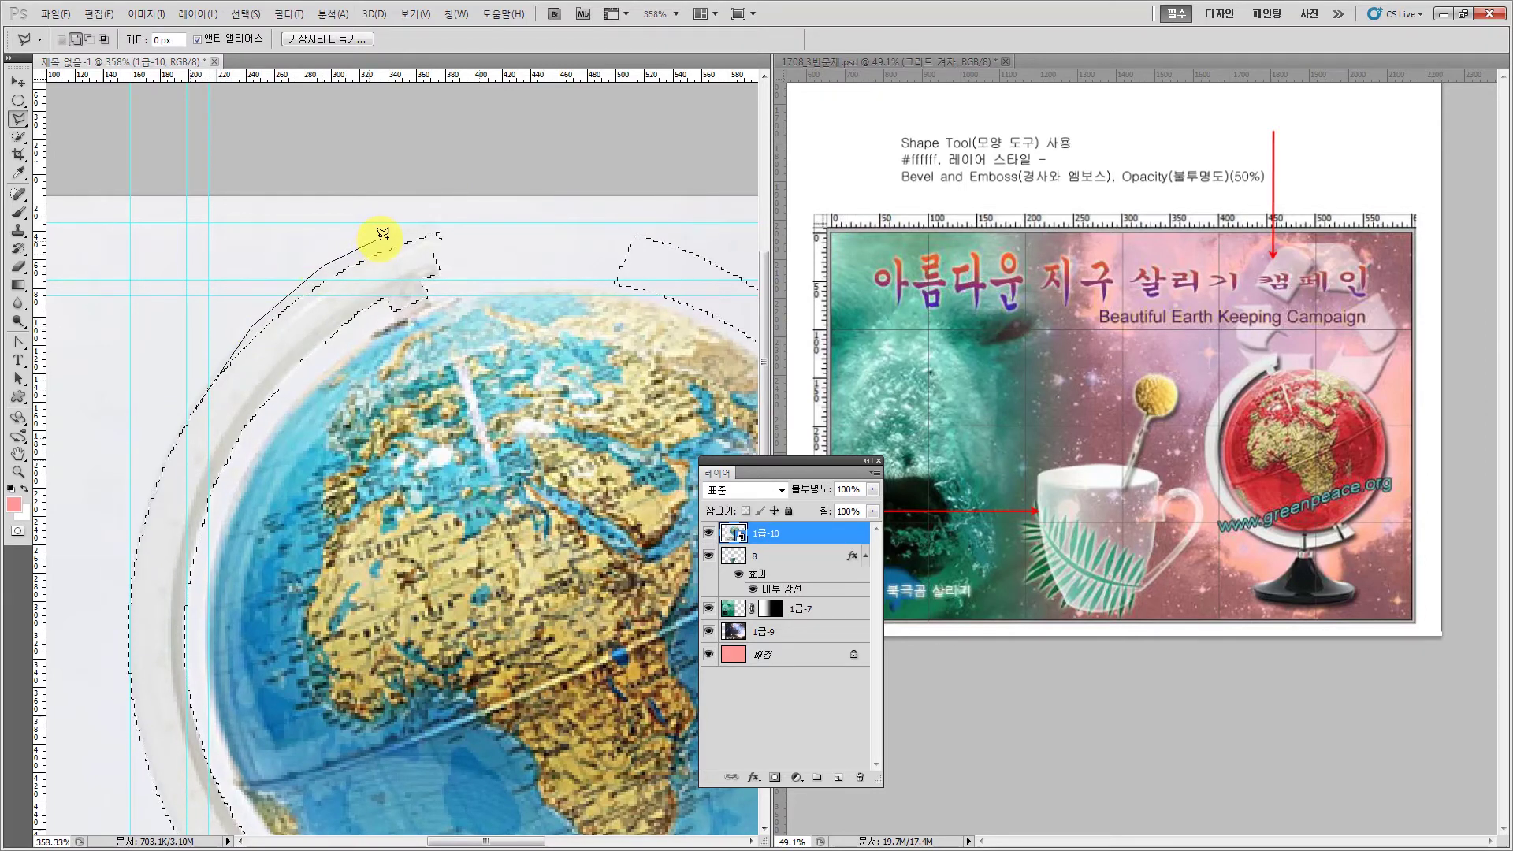
double_click(430, 223)
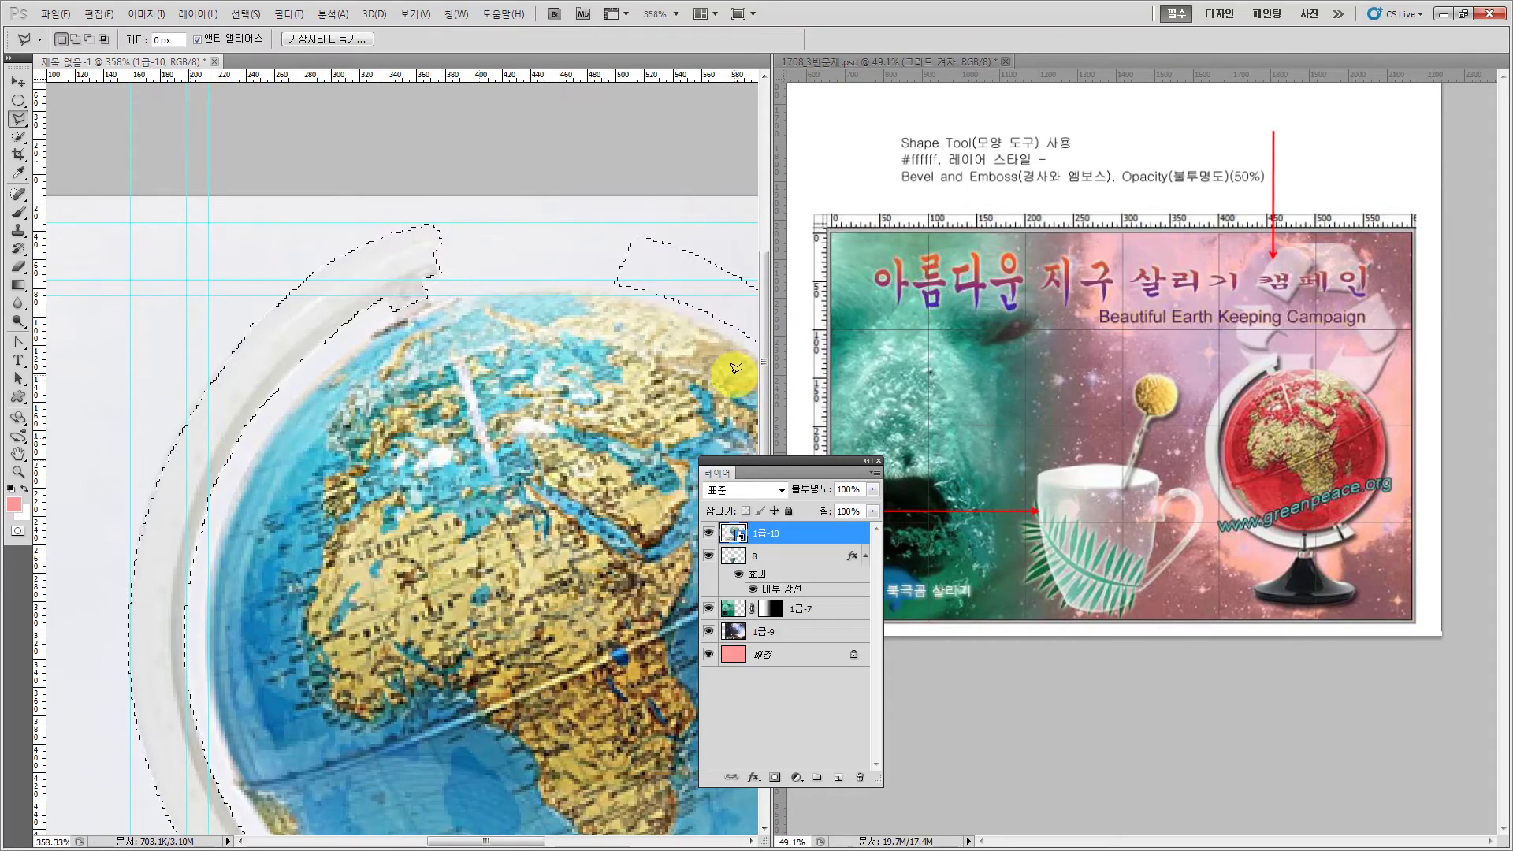
- Subtract the unneeded ring selection beside the globe, from the frame's lower end up to its upper gap, with the Polygonal Lasso
click(20, 454)
double_click(20, 455)
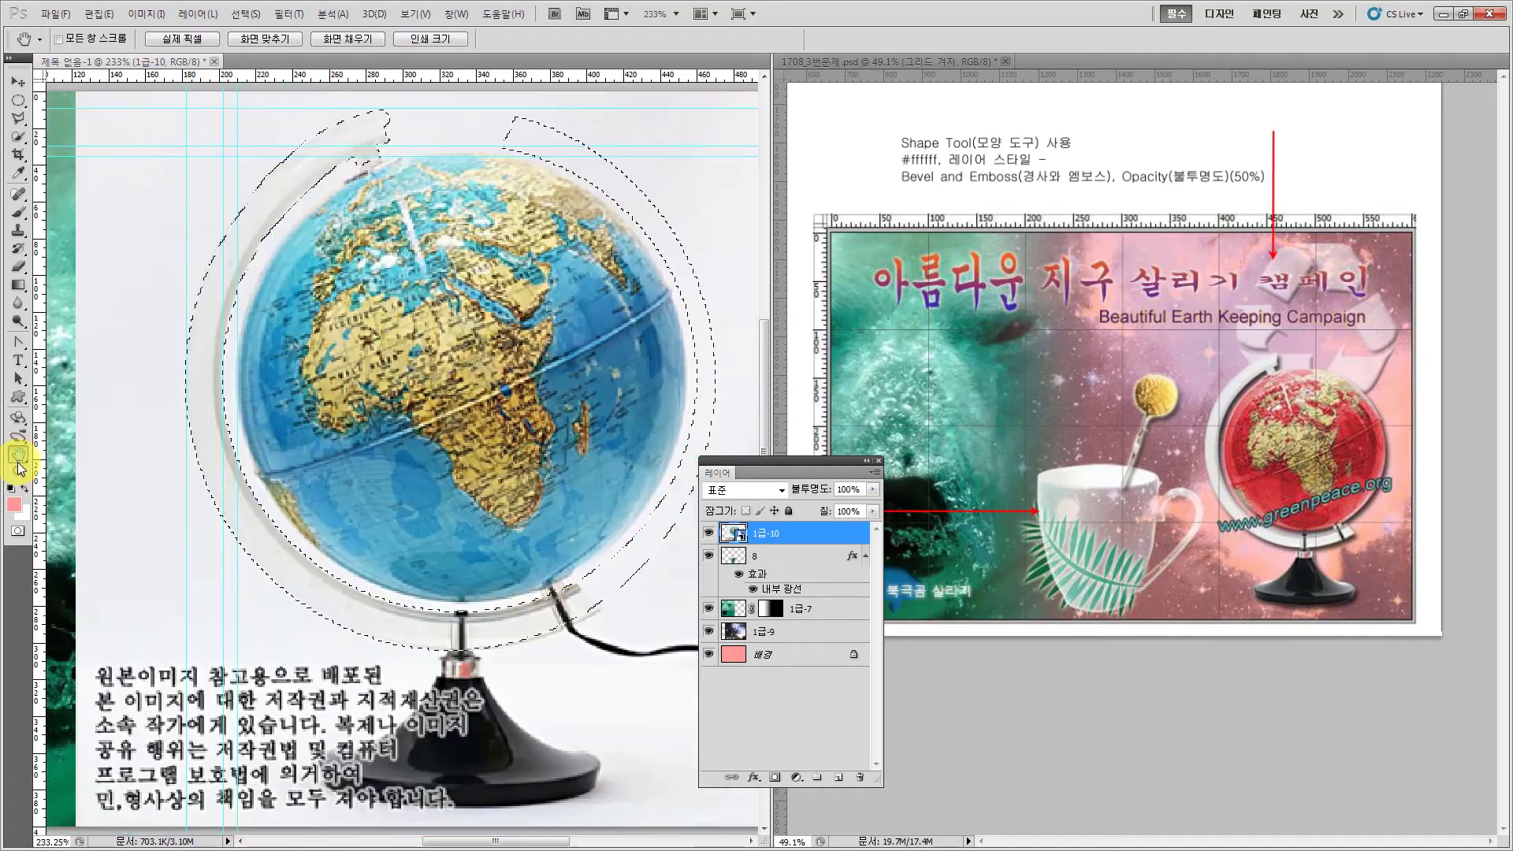
click(18, 471)
drag(745, 457, 873, 516)
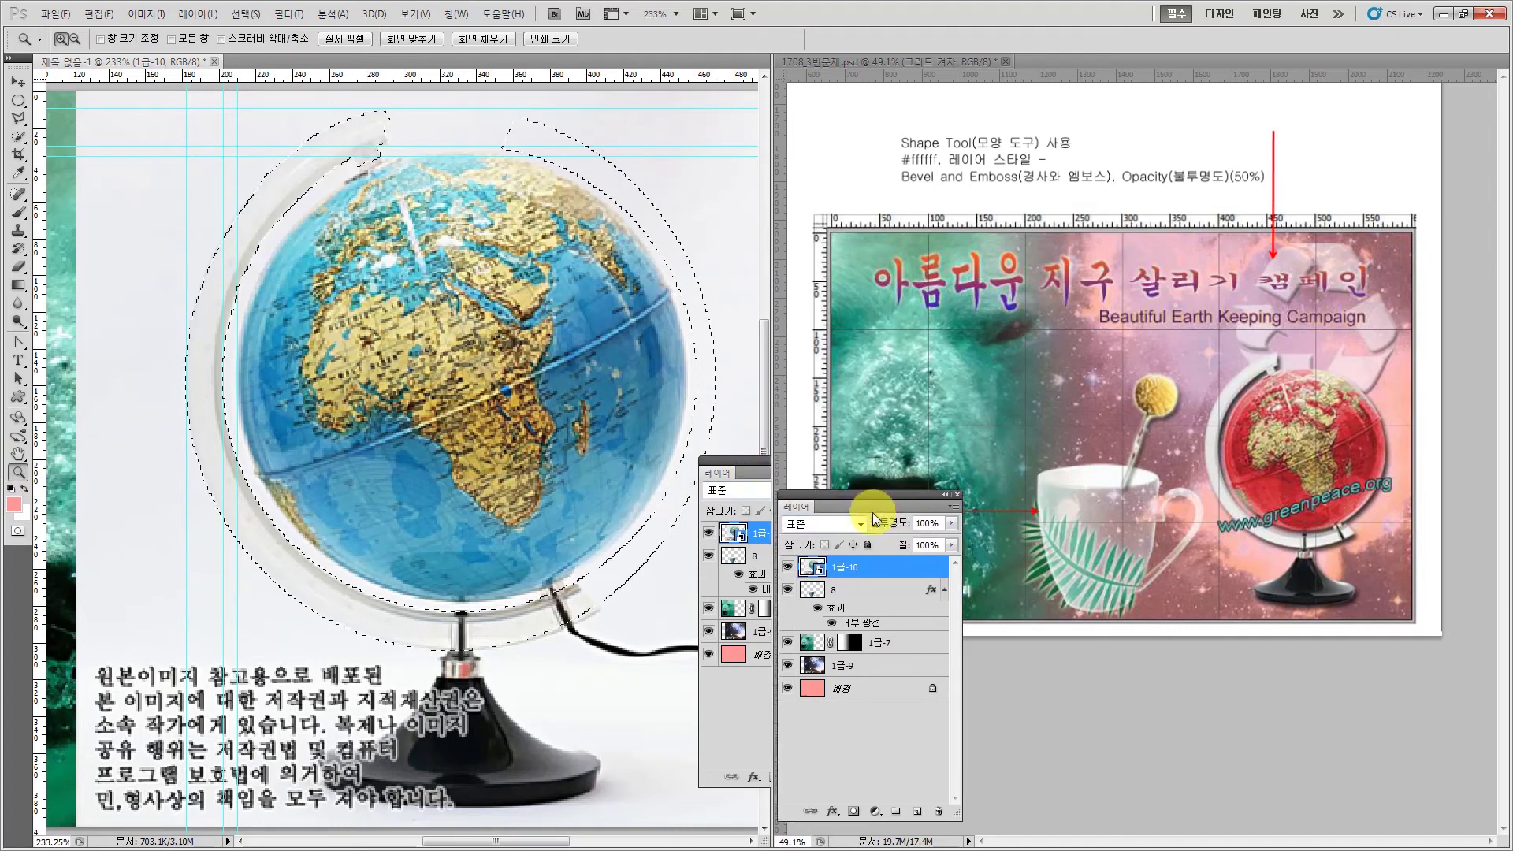
click(18, 118)
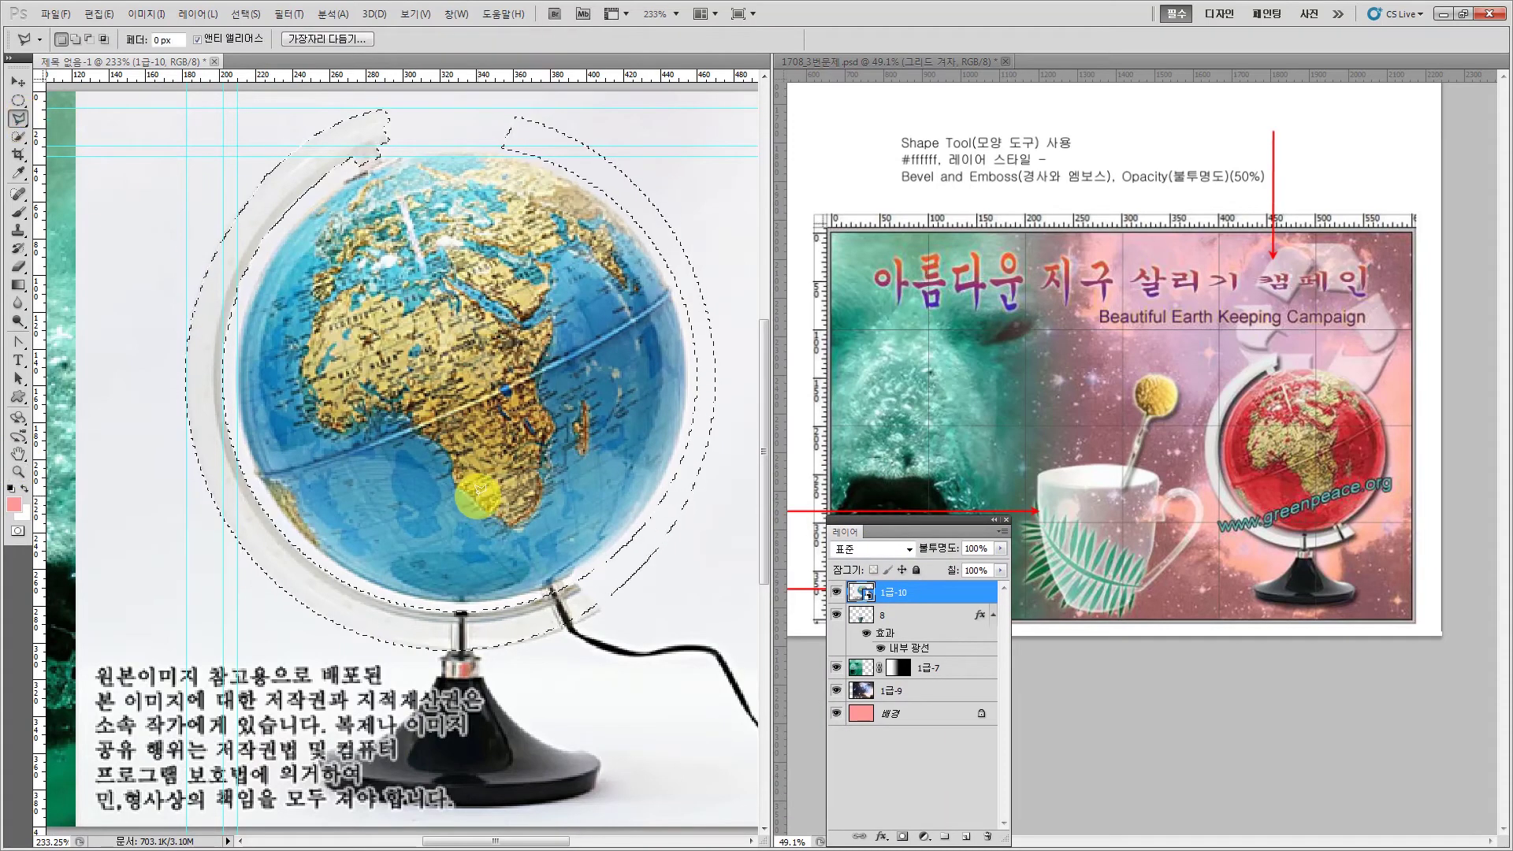
key(alt)
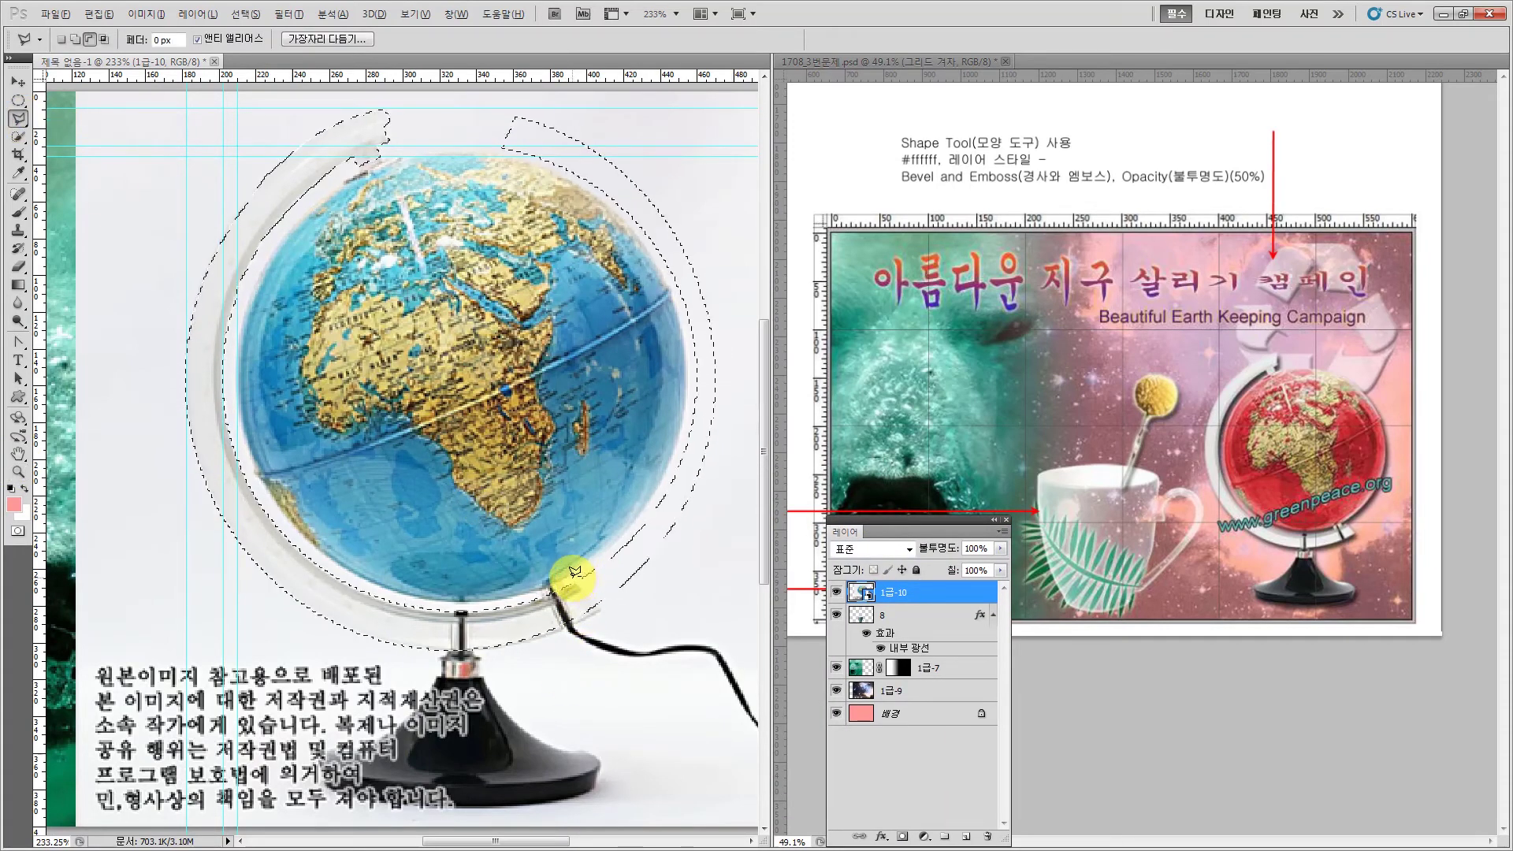
click(579, 580)
click(623, 622)
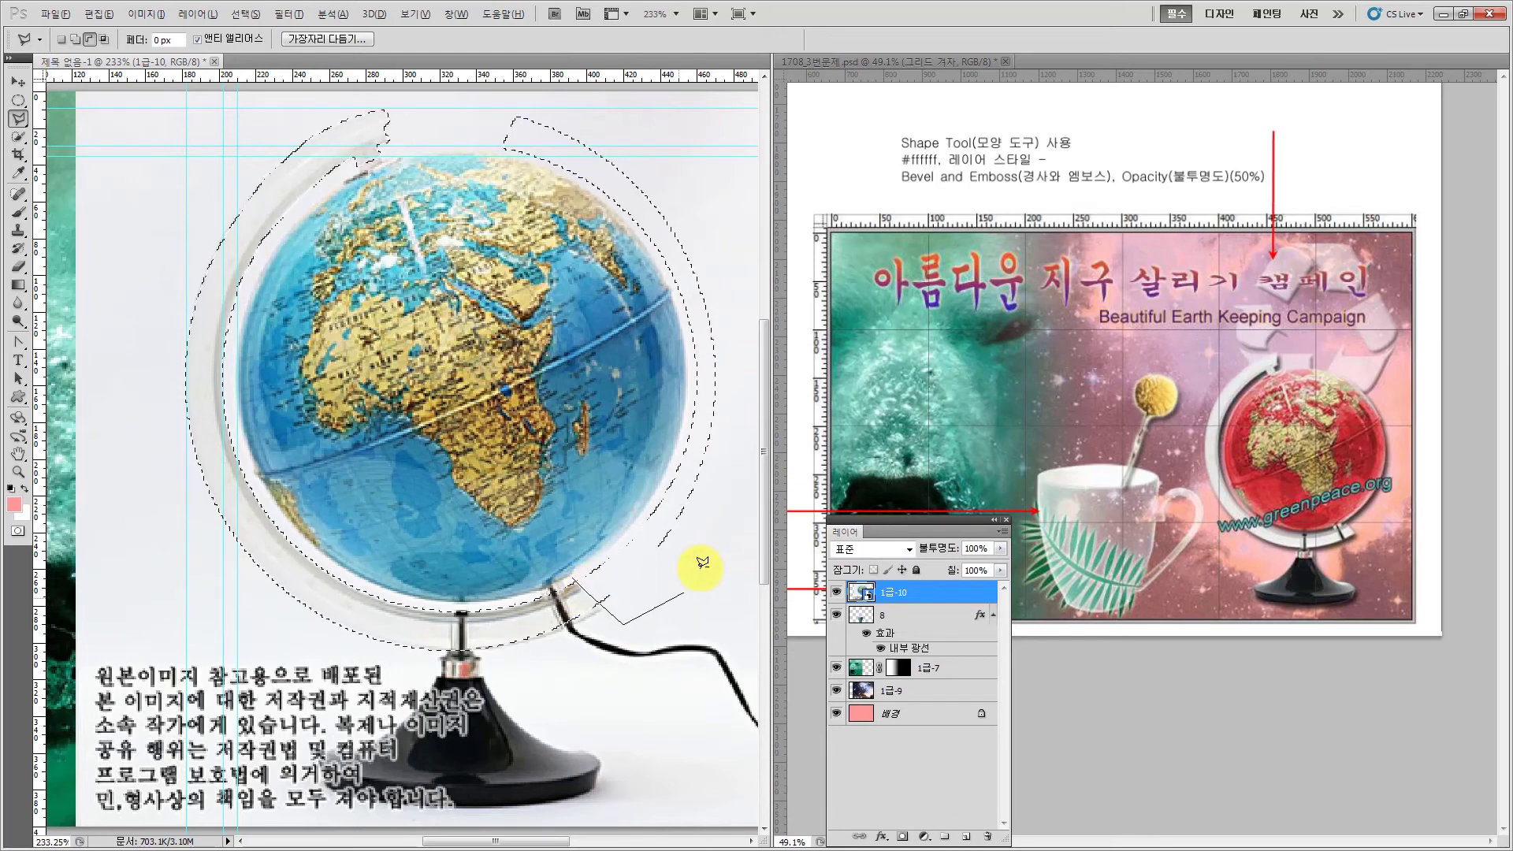
click(704, 556)
click(747, 371)
click(708, 146)
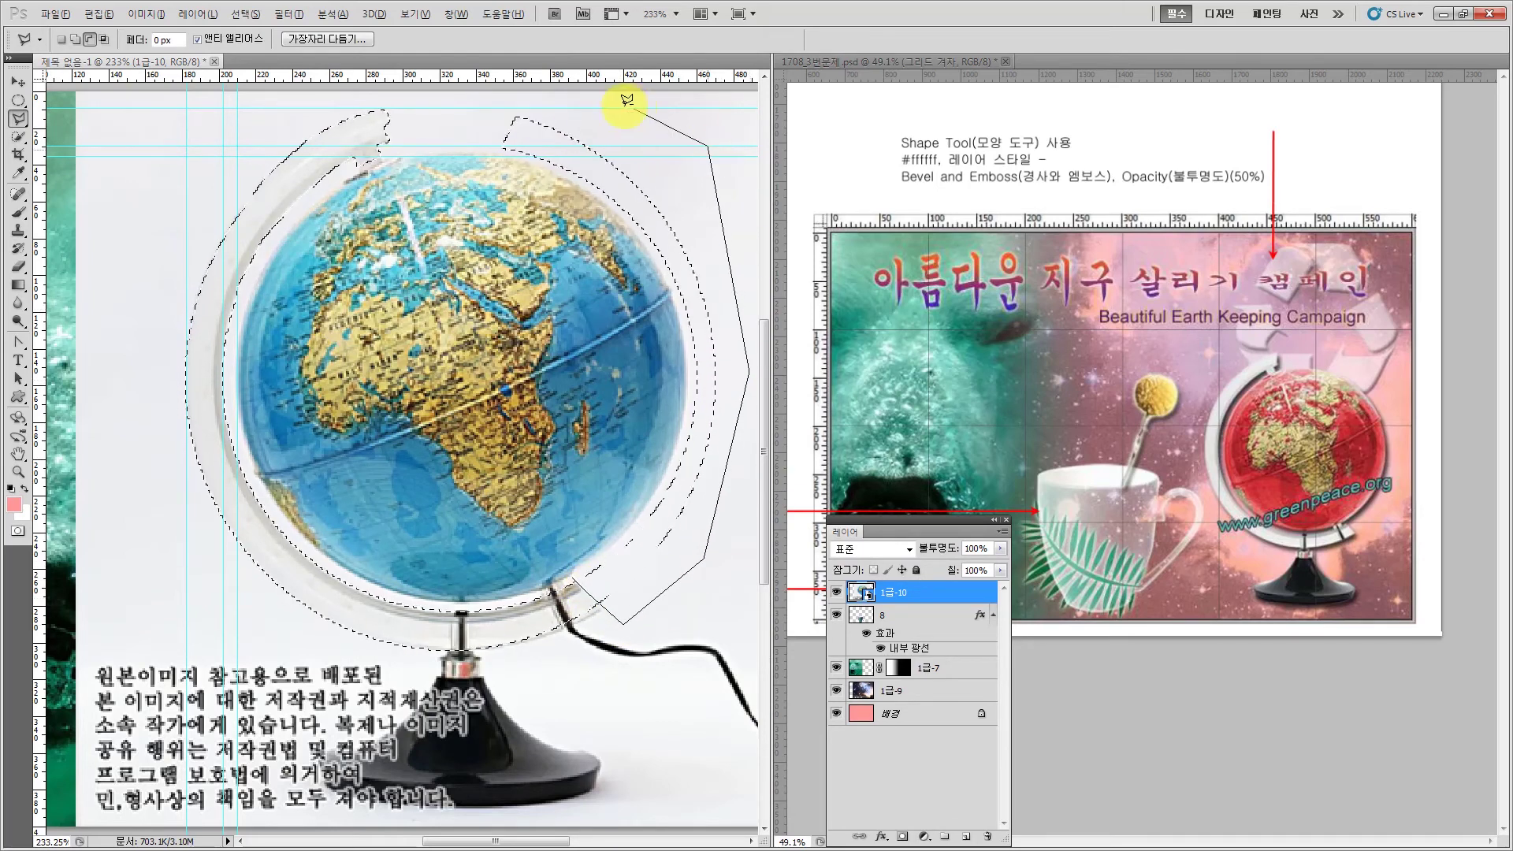
click(545, 93)
click(475, 107)
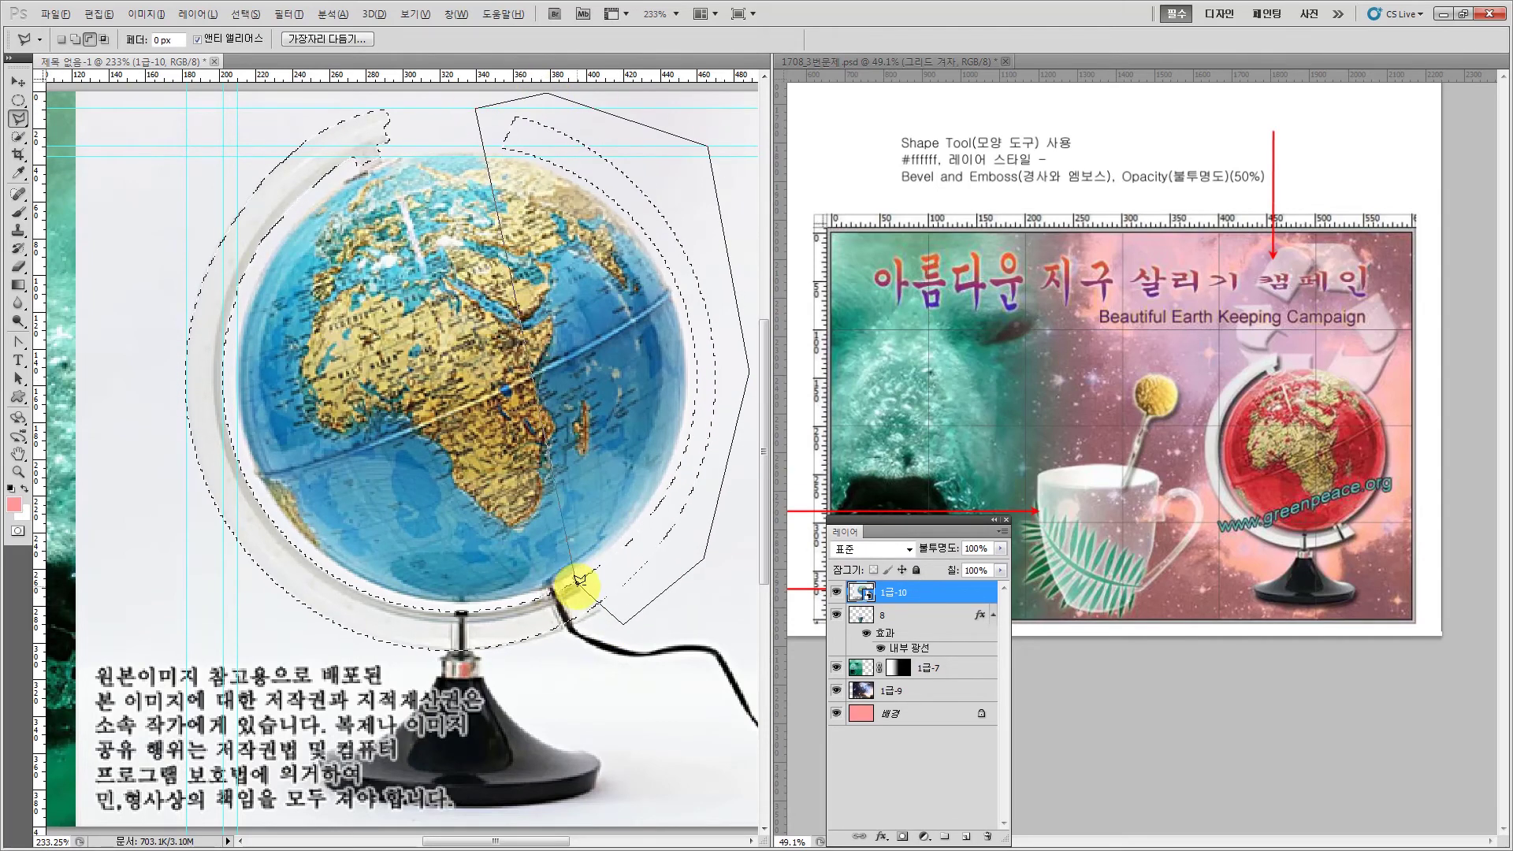
click(579, 579)
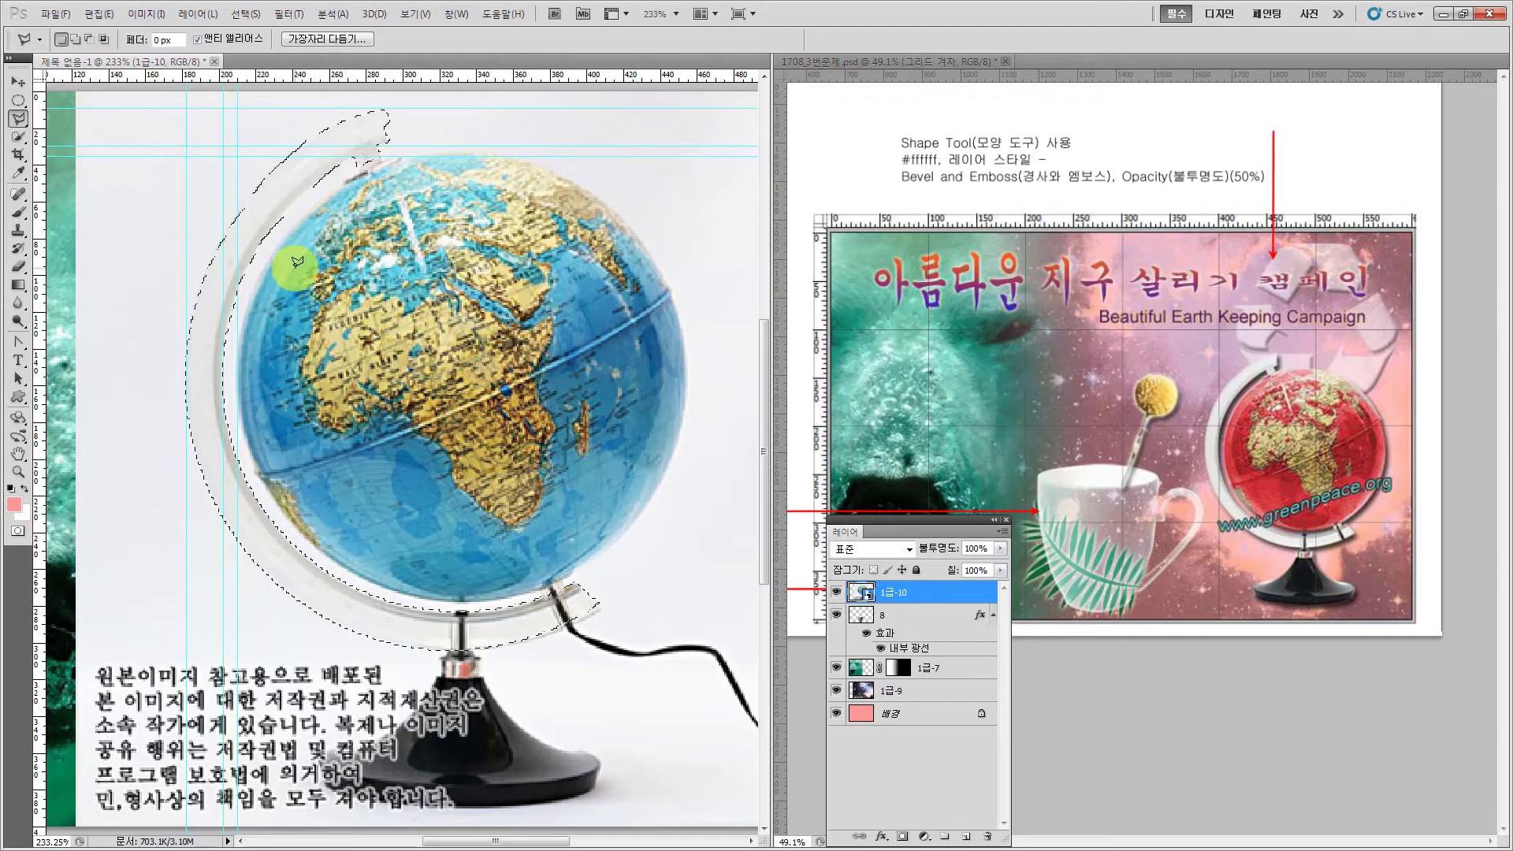
- Add the globe to the selection with an Elliptical Marquee circle drawn from the intersection of the globe's guides
click(18, 100)
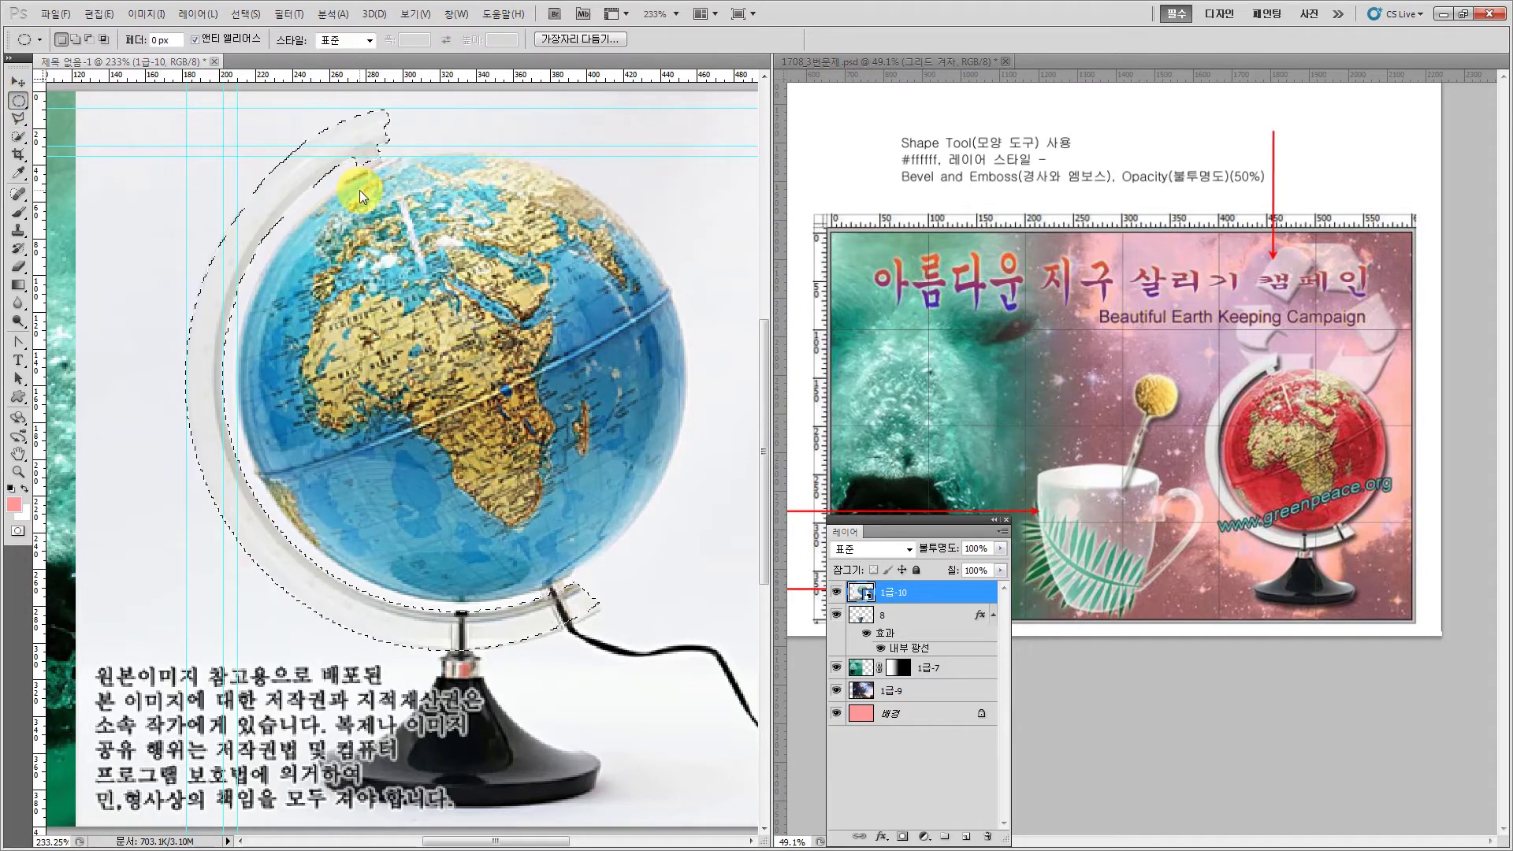
click(77, 41)
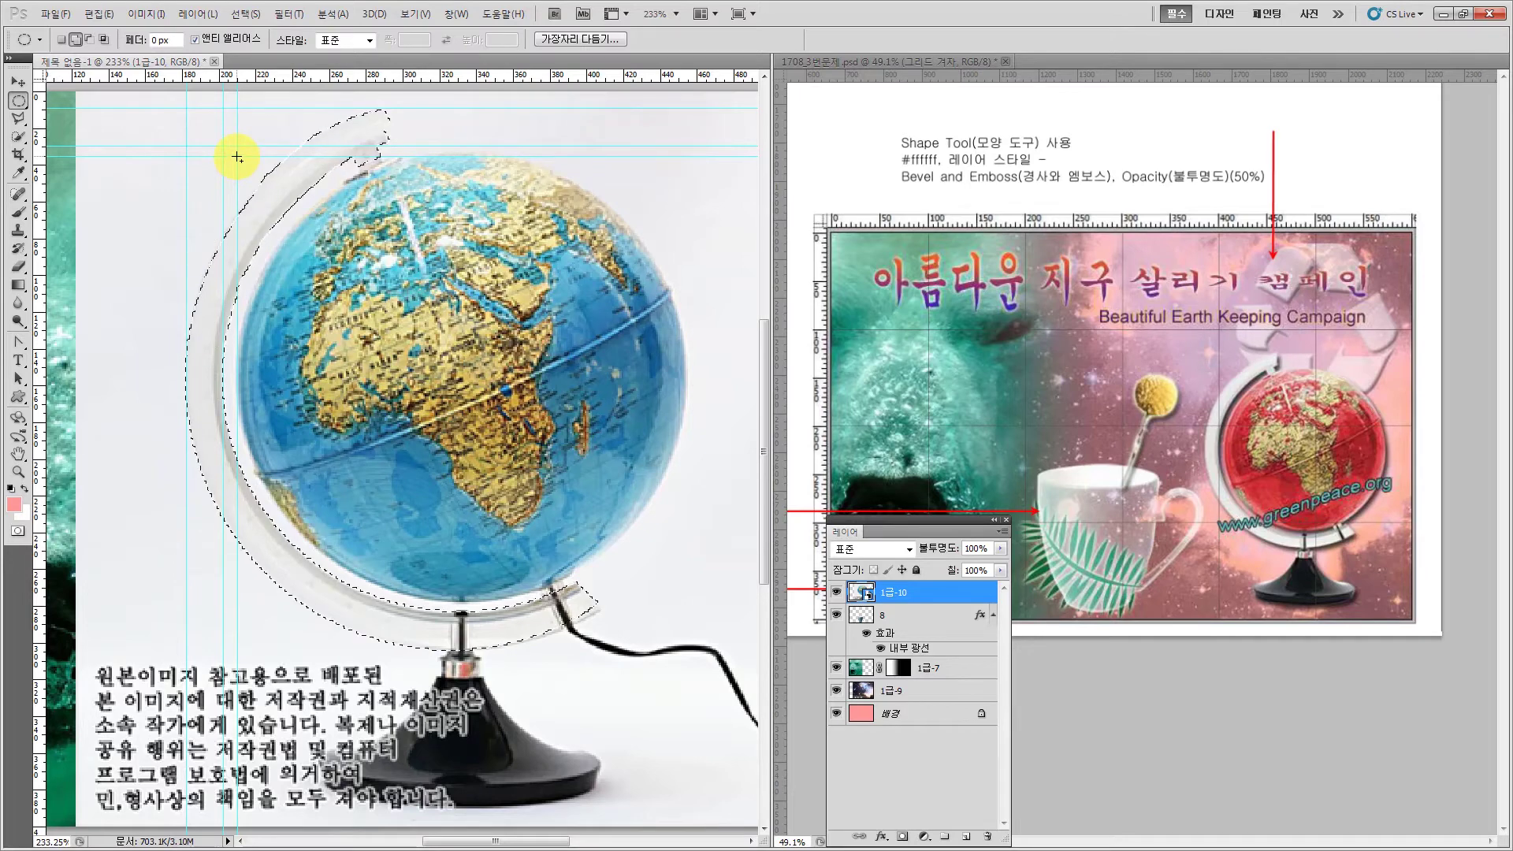
drag(258, 168, 689, 581)
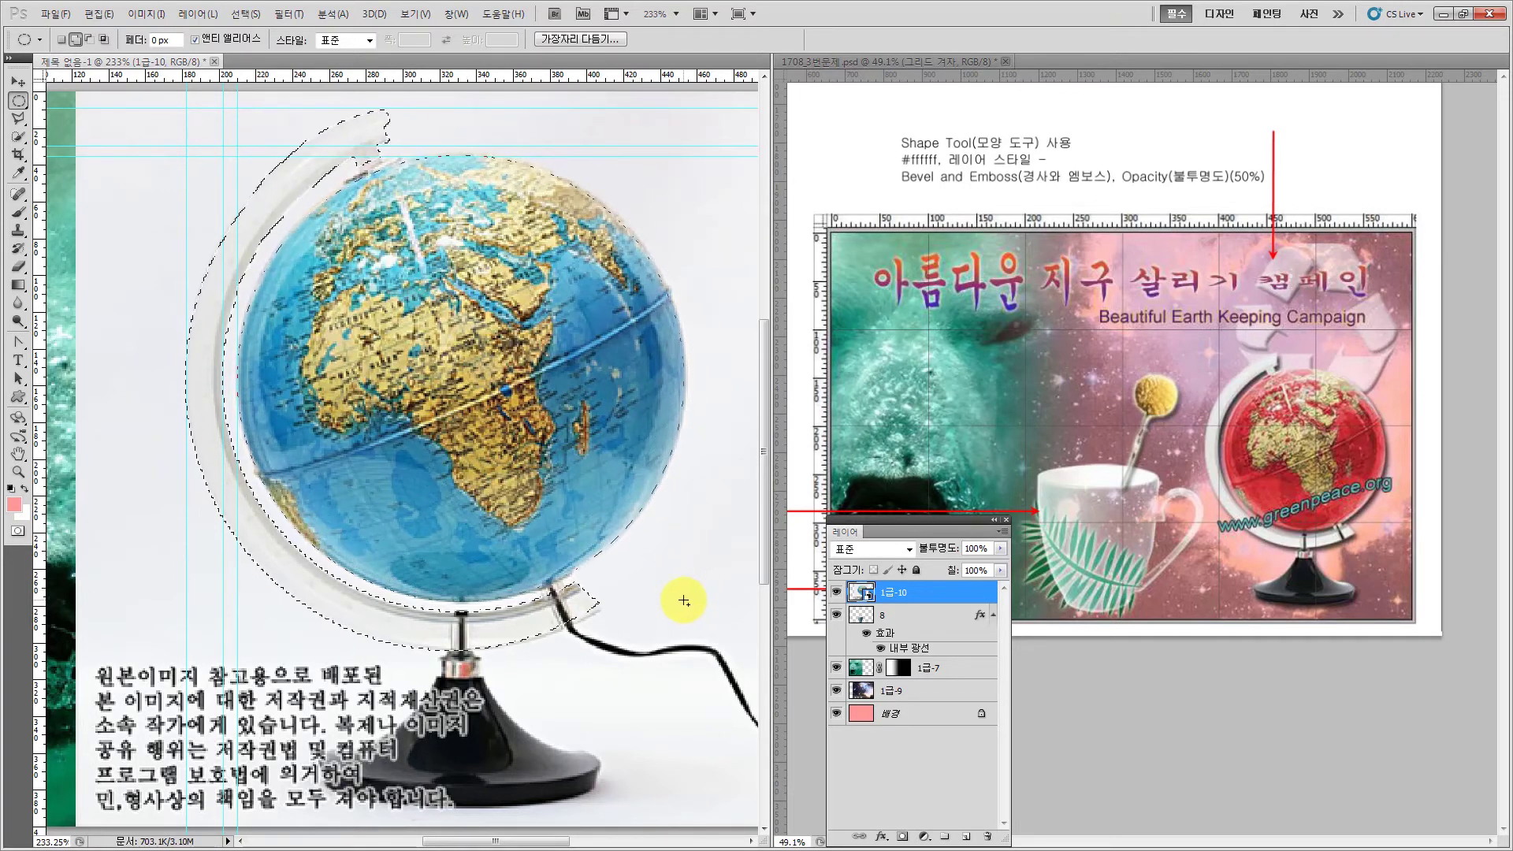
drag(692, 601, 674, 596)
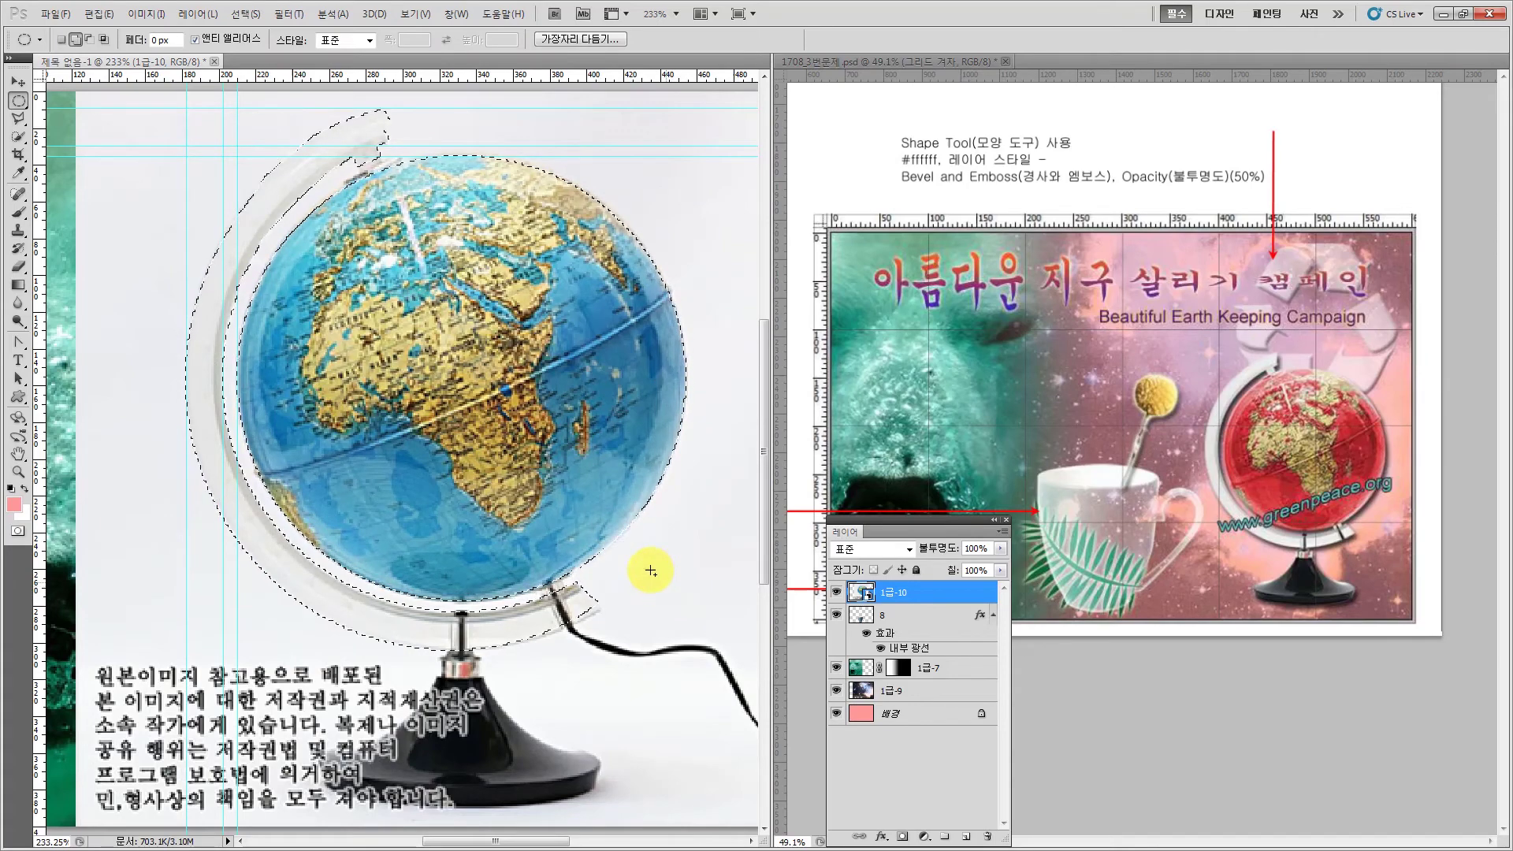
- Add the small joint between the globe and the frame's upper tip to the selection with the Polygonal Lasso
click(18, 471)
drag(466, 124, 270, 302)
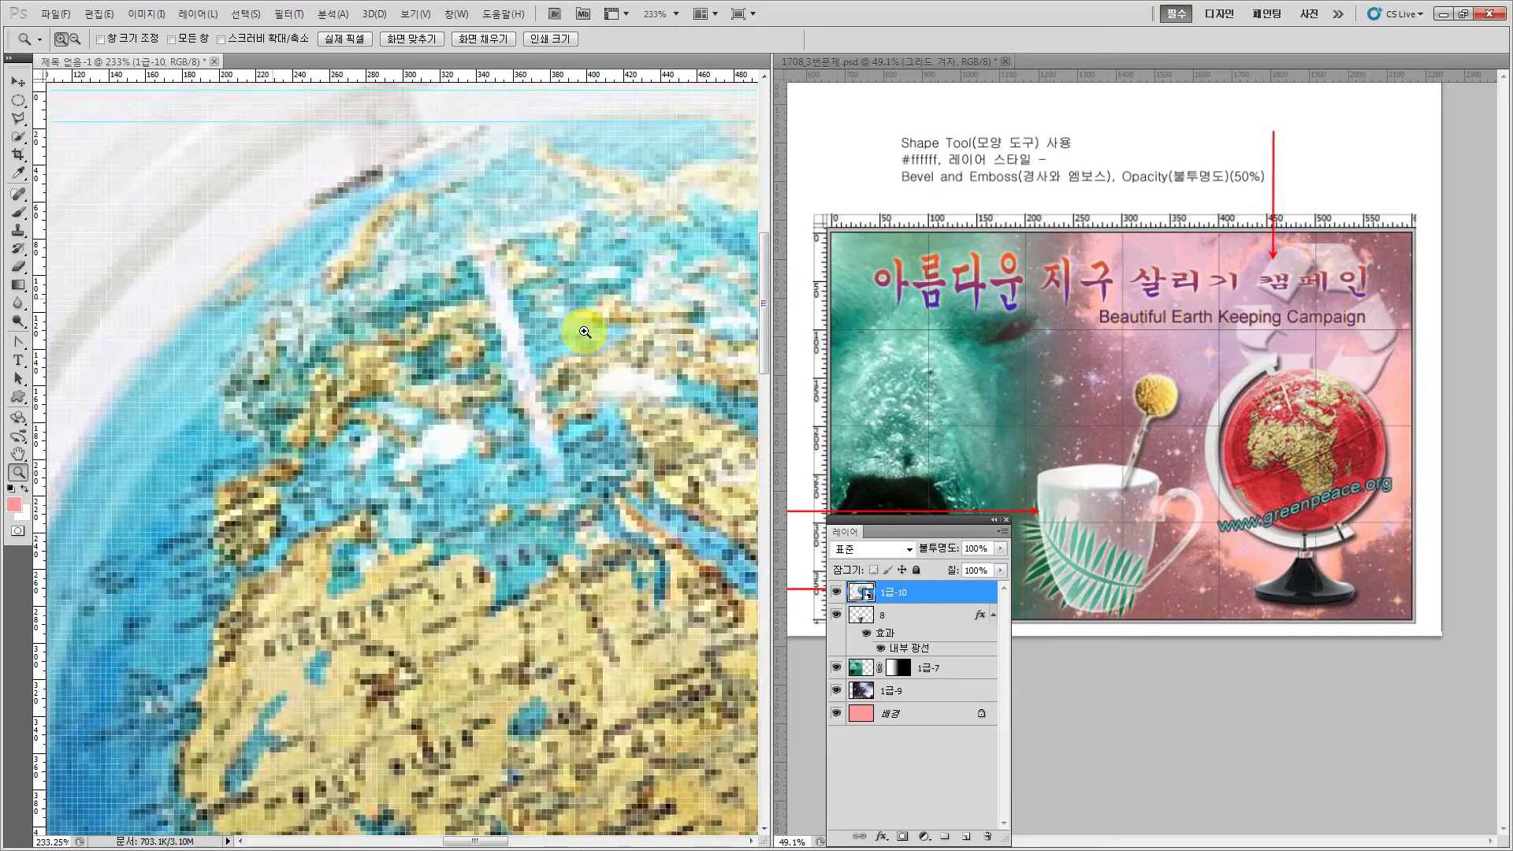
click(17, 116)
click(58, 607)
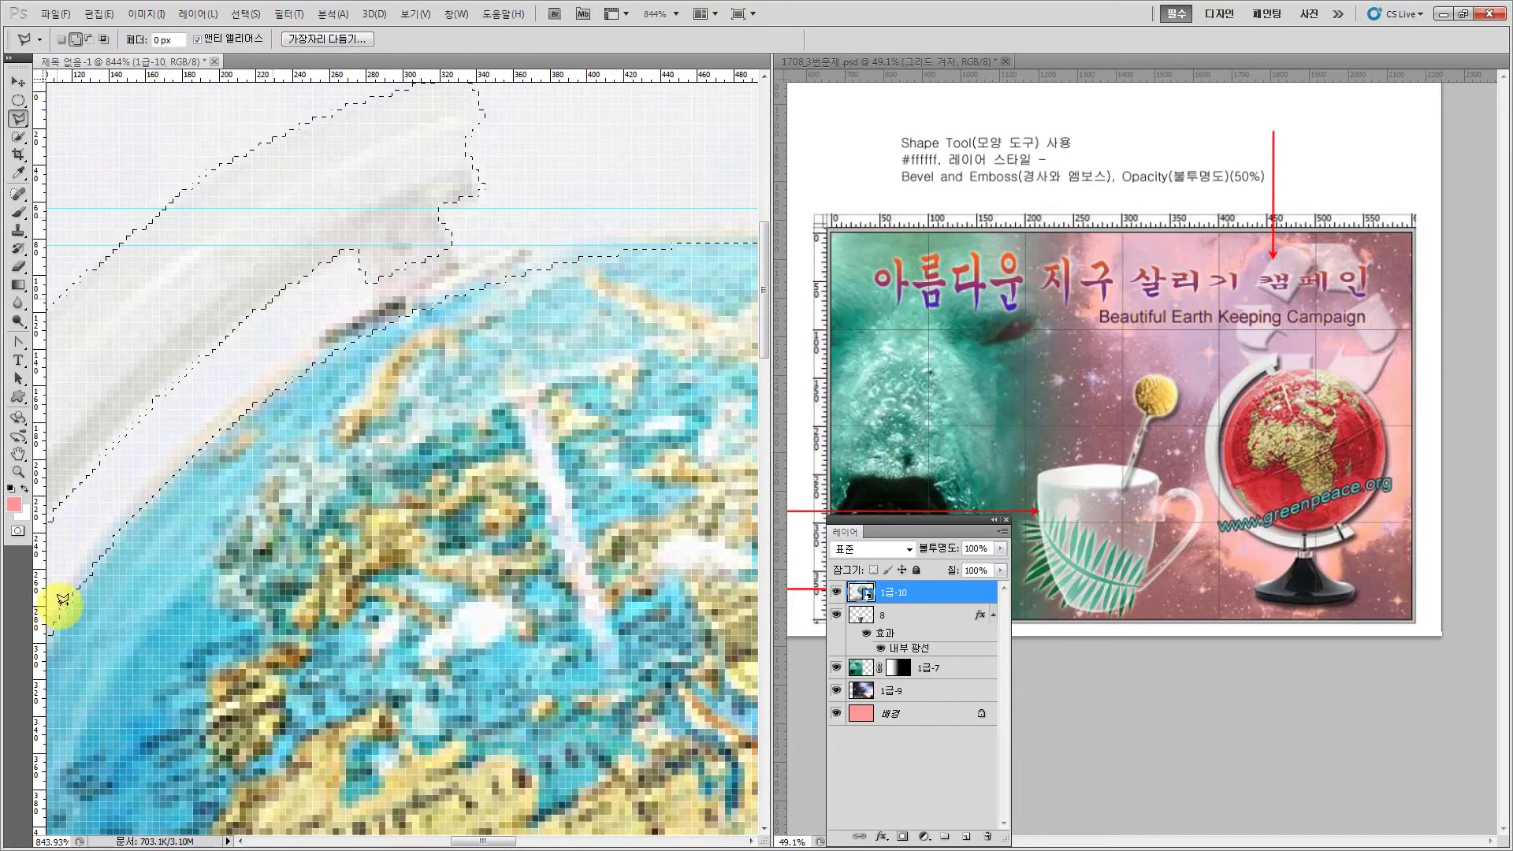
click(138, 490)
click(267, 370)
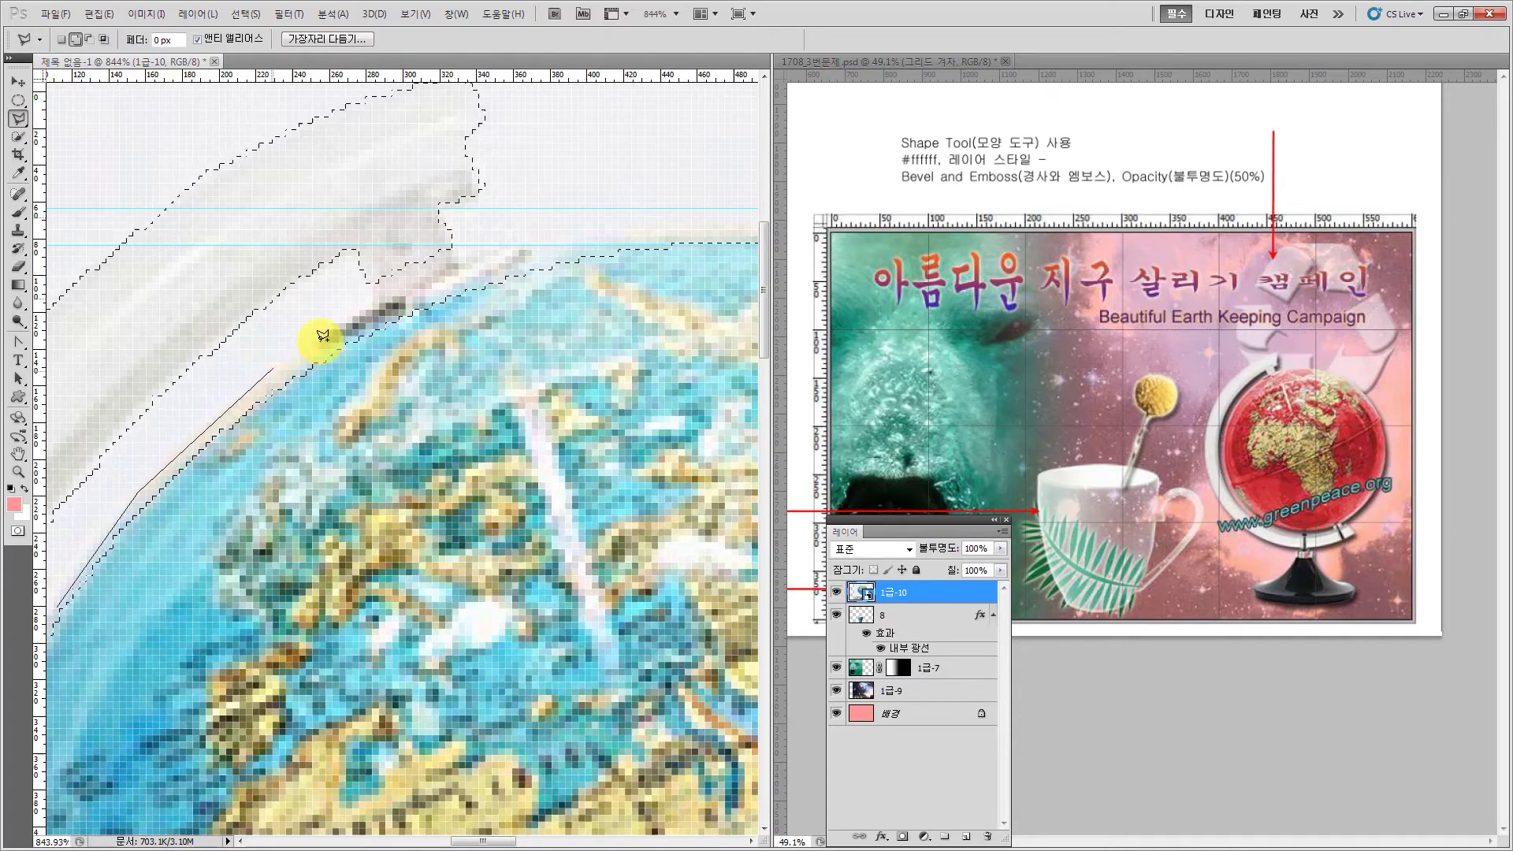
click(375, 293)
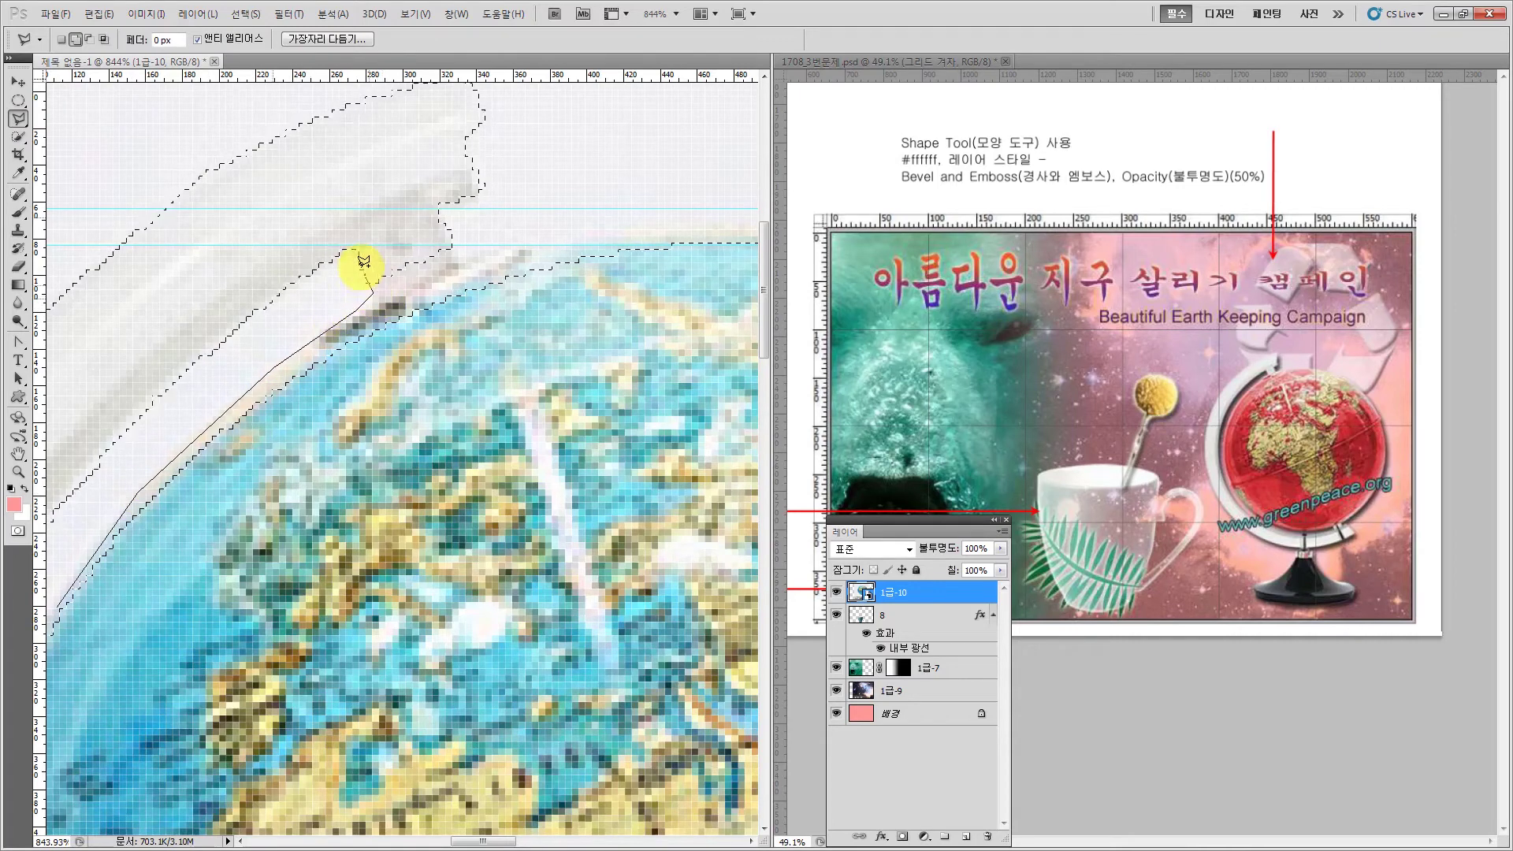
click(338, 209)
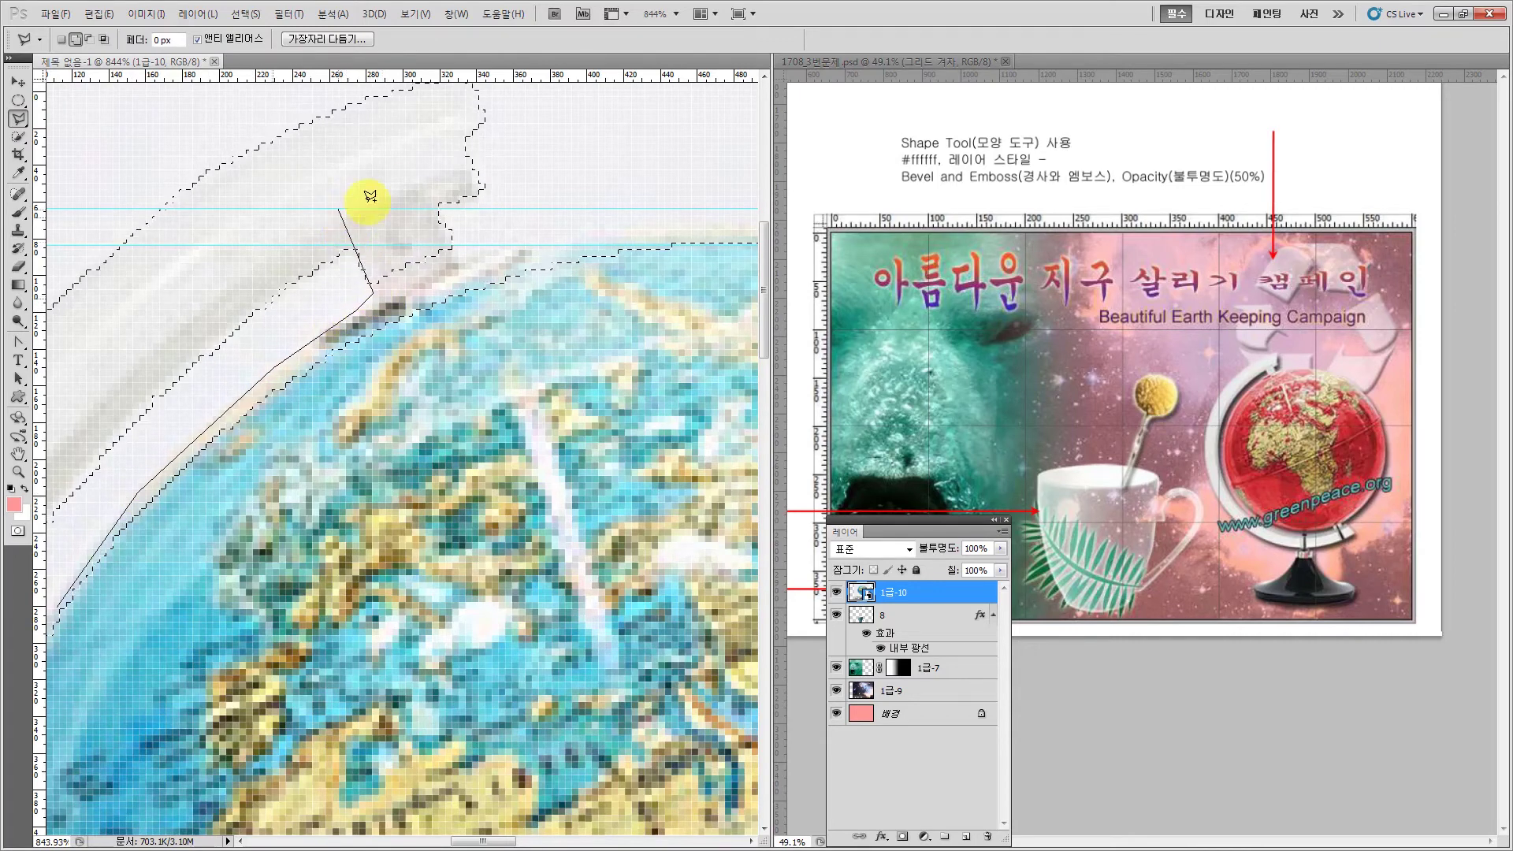
click(426, 167)
click(451, 243)
- Add the globe stand's black base and the post above it to the selection by tracing them with the Polygonal Lasso
double_click(18, 454)
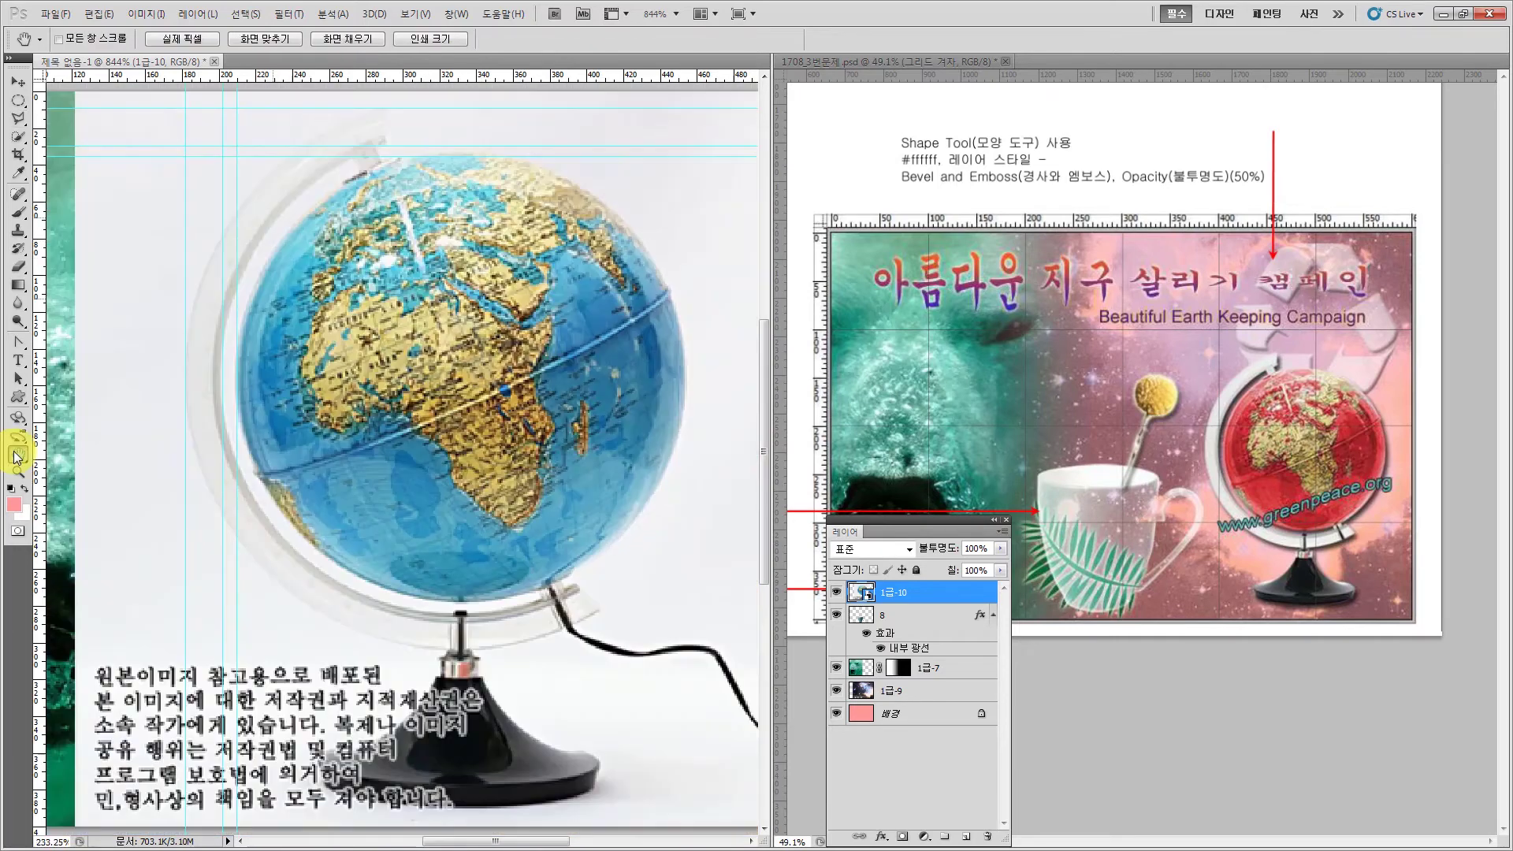
click(19, 472)
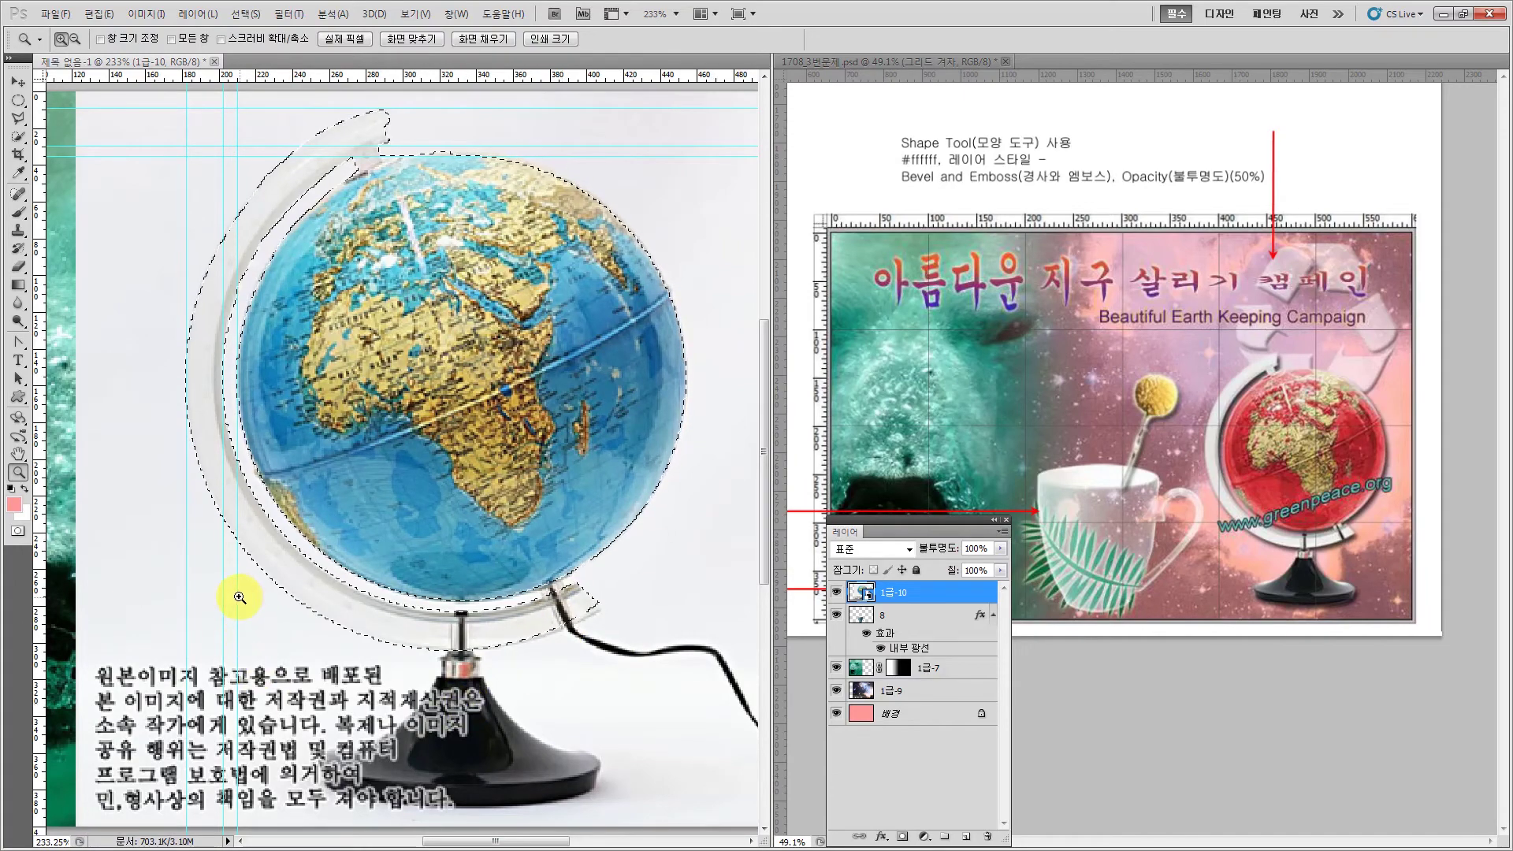
drag(236, 593, 690, 823)
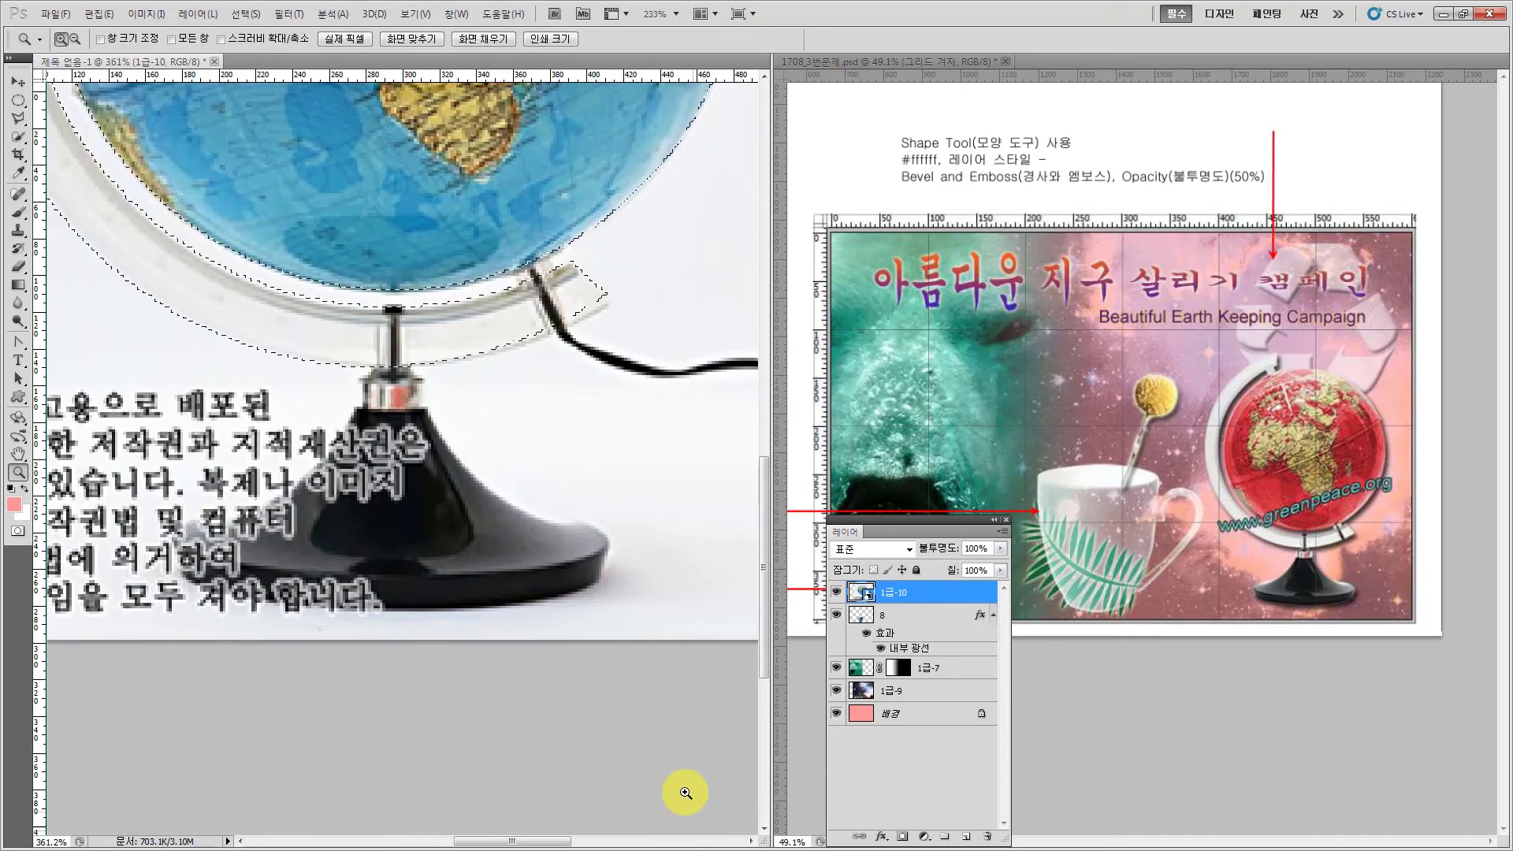
click(17, 118)
key(shift)
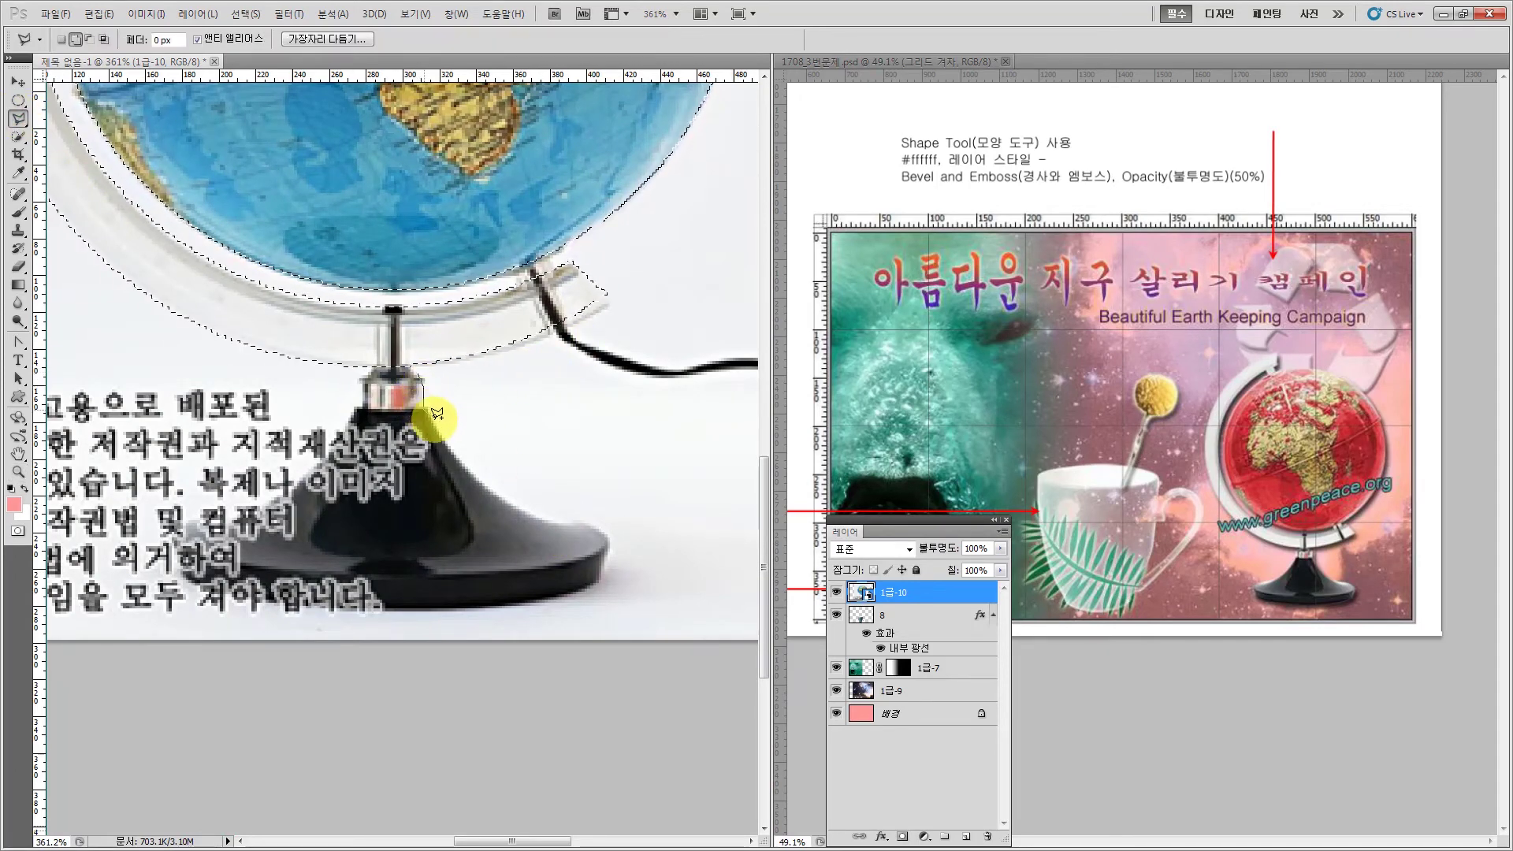
click(473, 468)
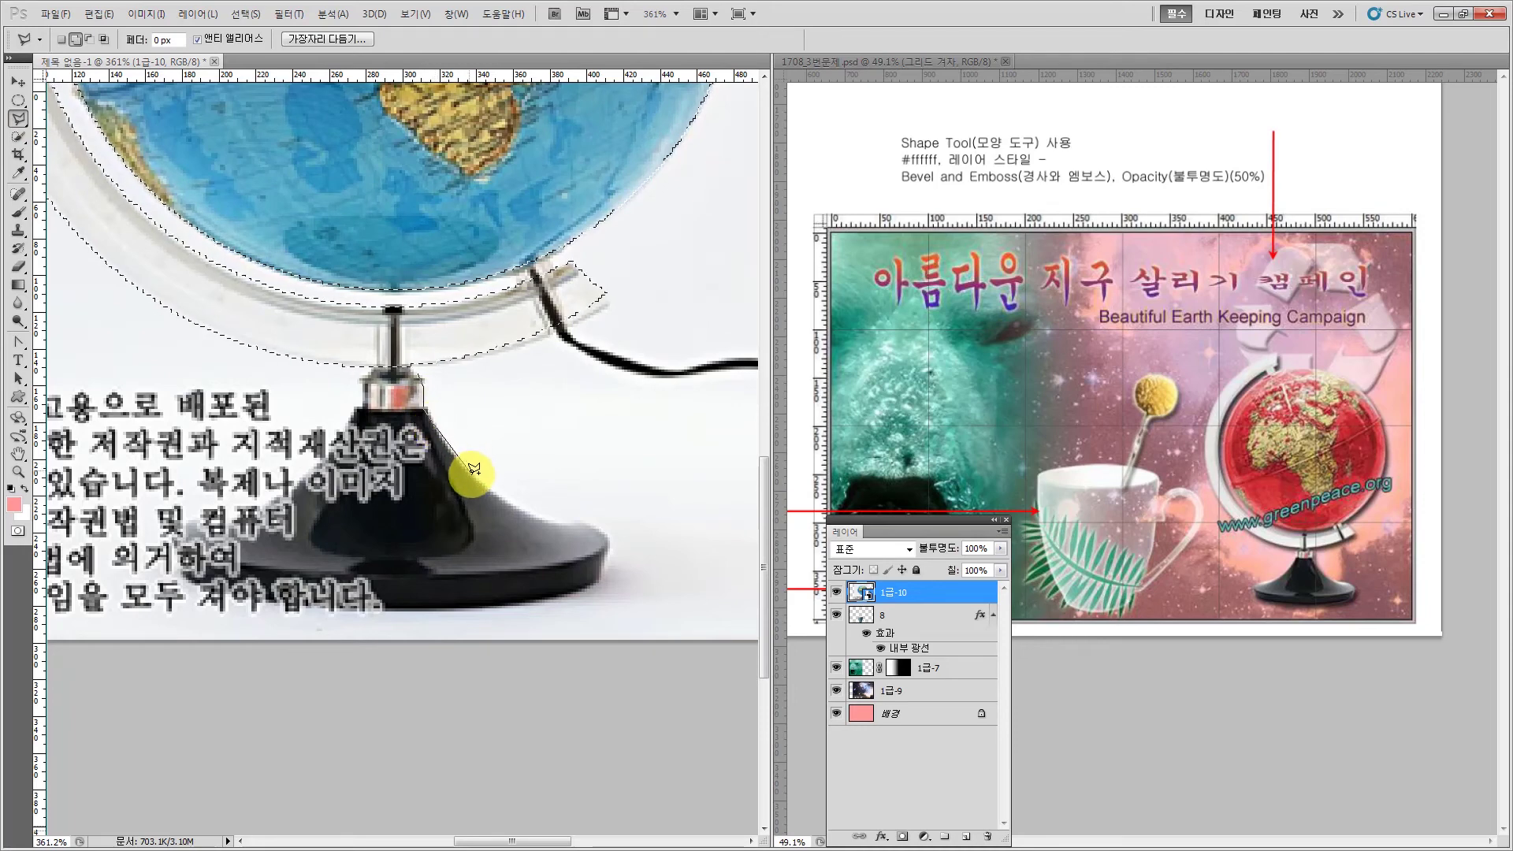
click(524, 518)
click(589, 521)
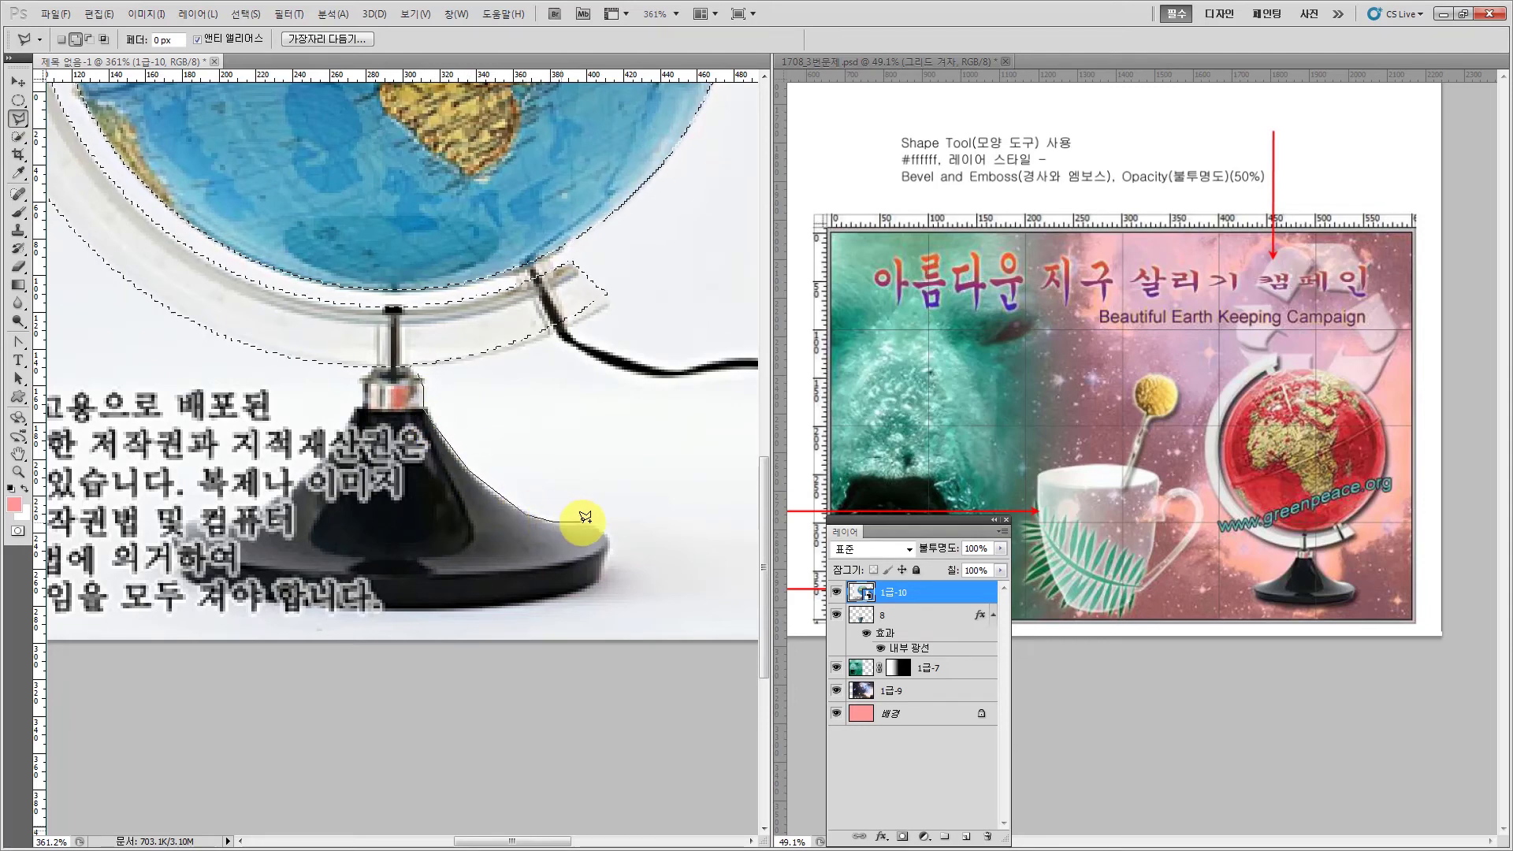
click(608, 544)
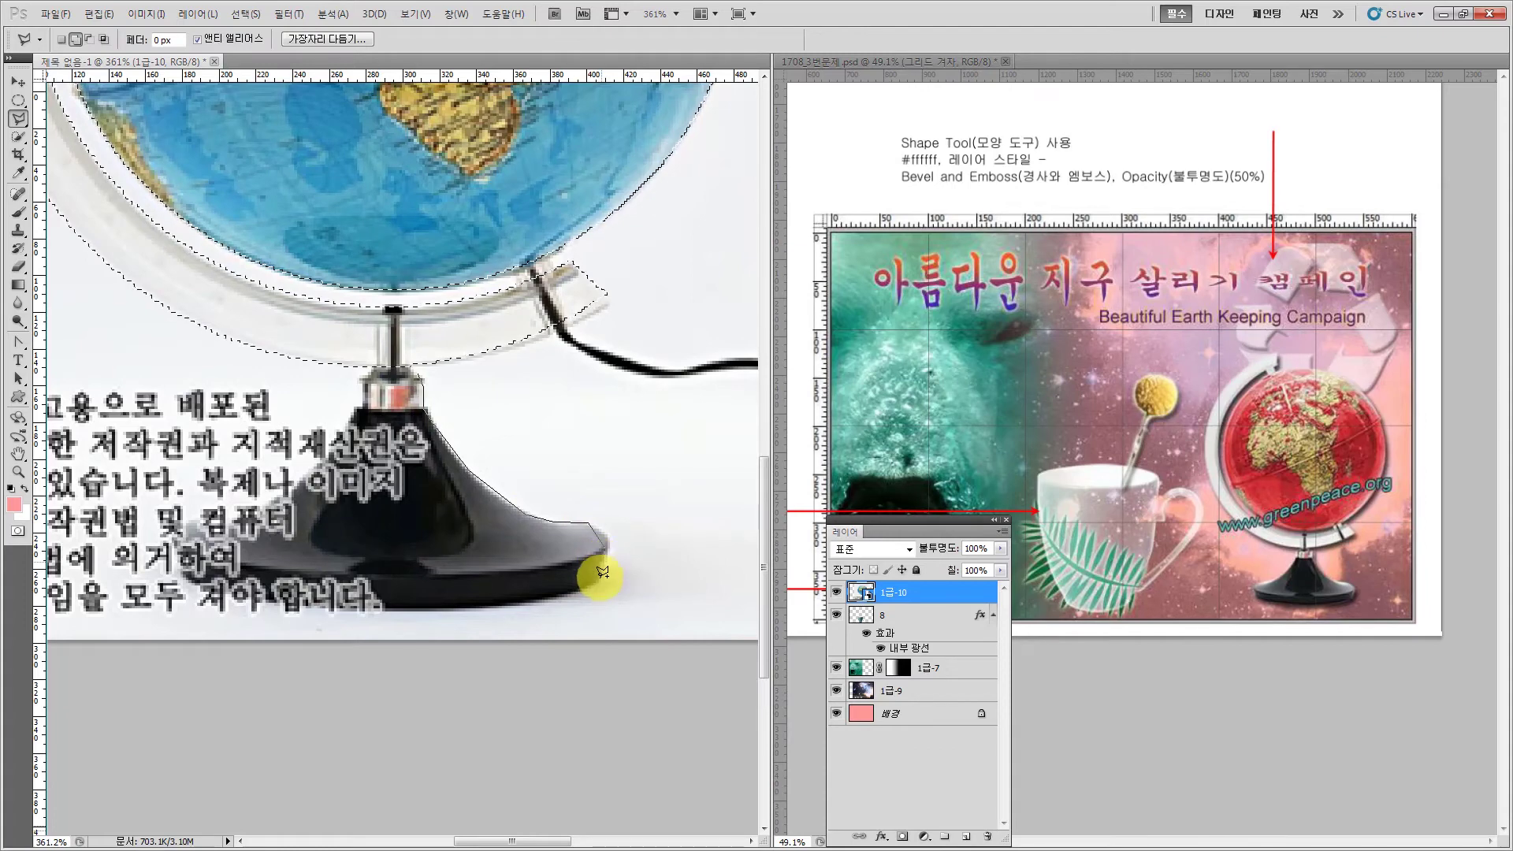
click(601, 579)
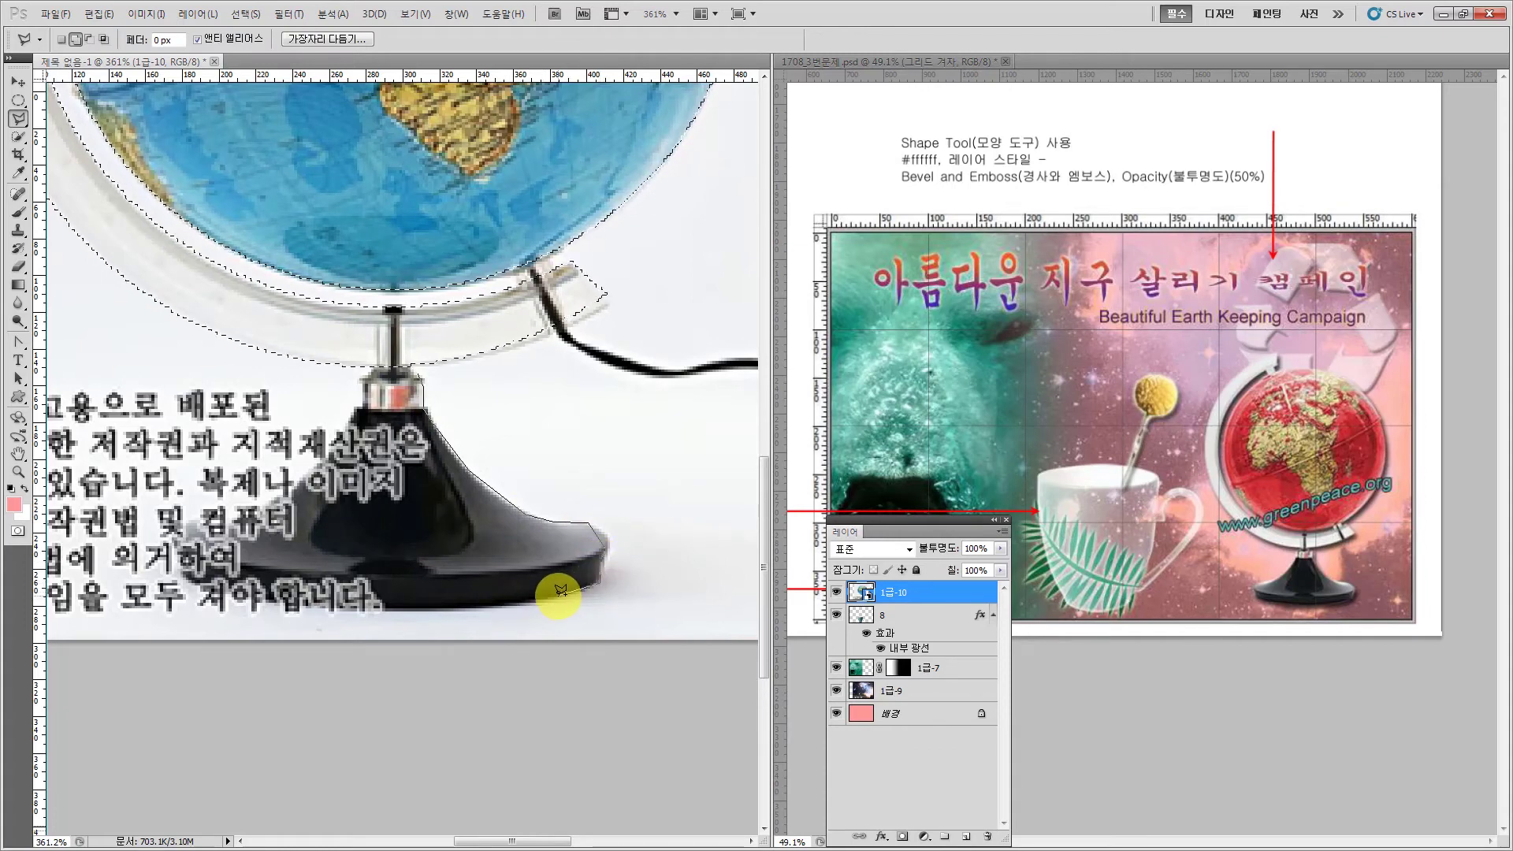
click(447, 608)
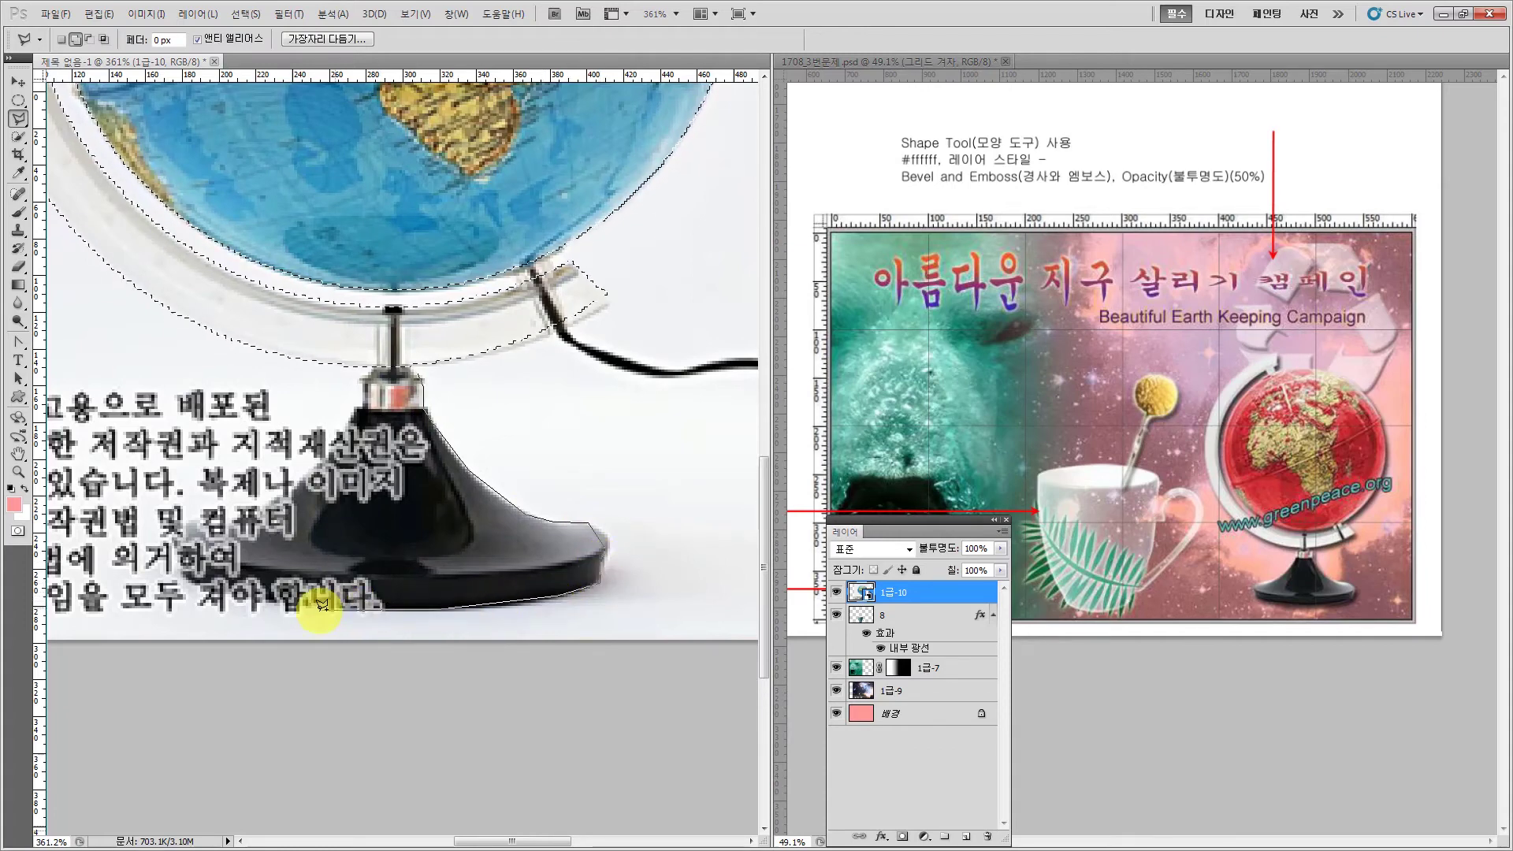
click(276, 608)
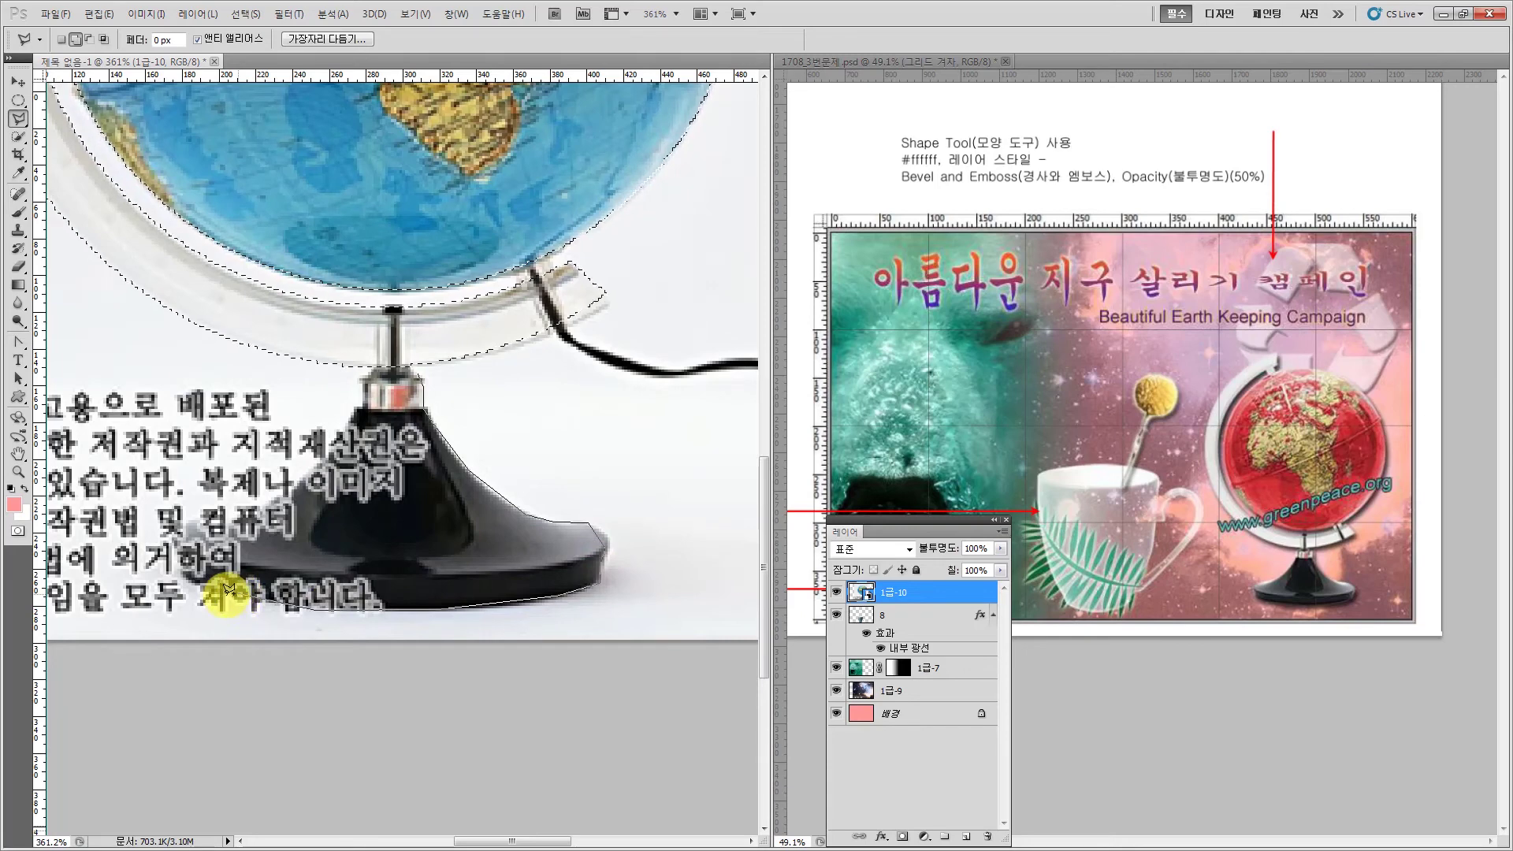
click(178, 583)
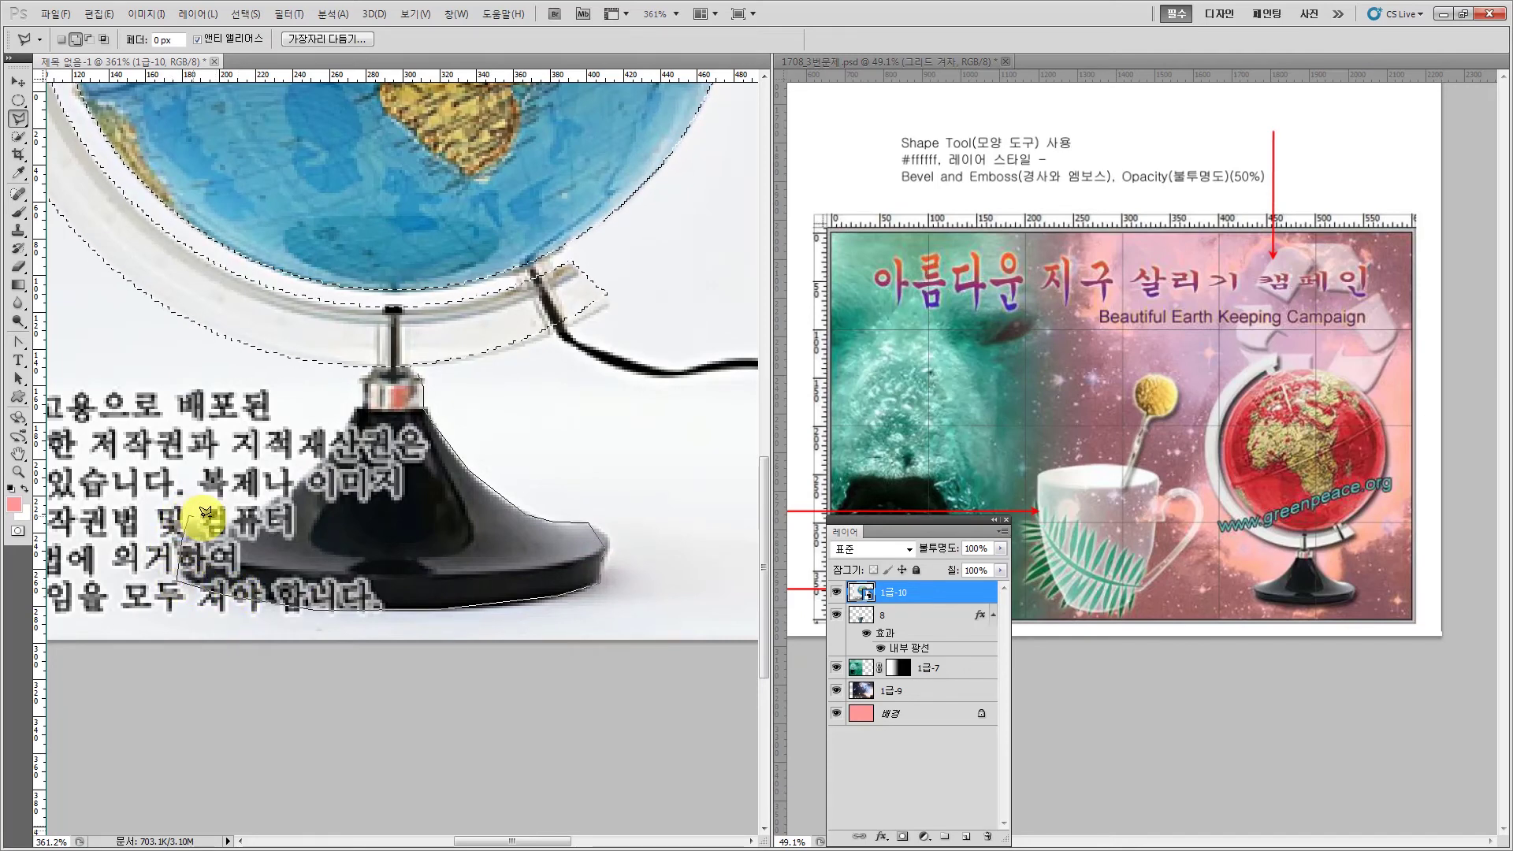
click(206, 513)
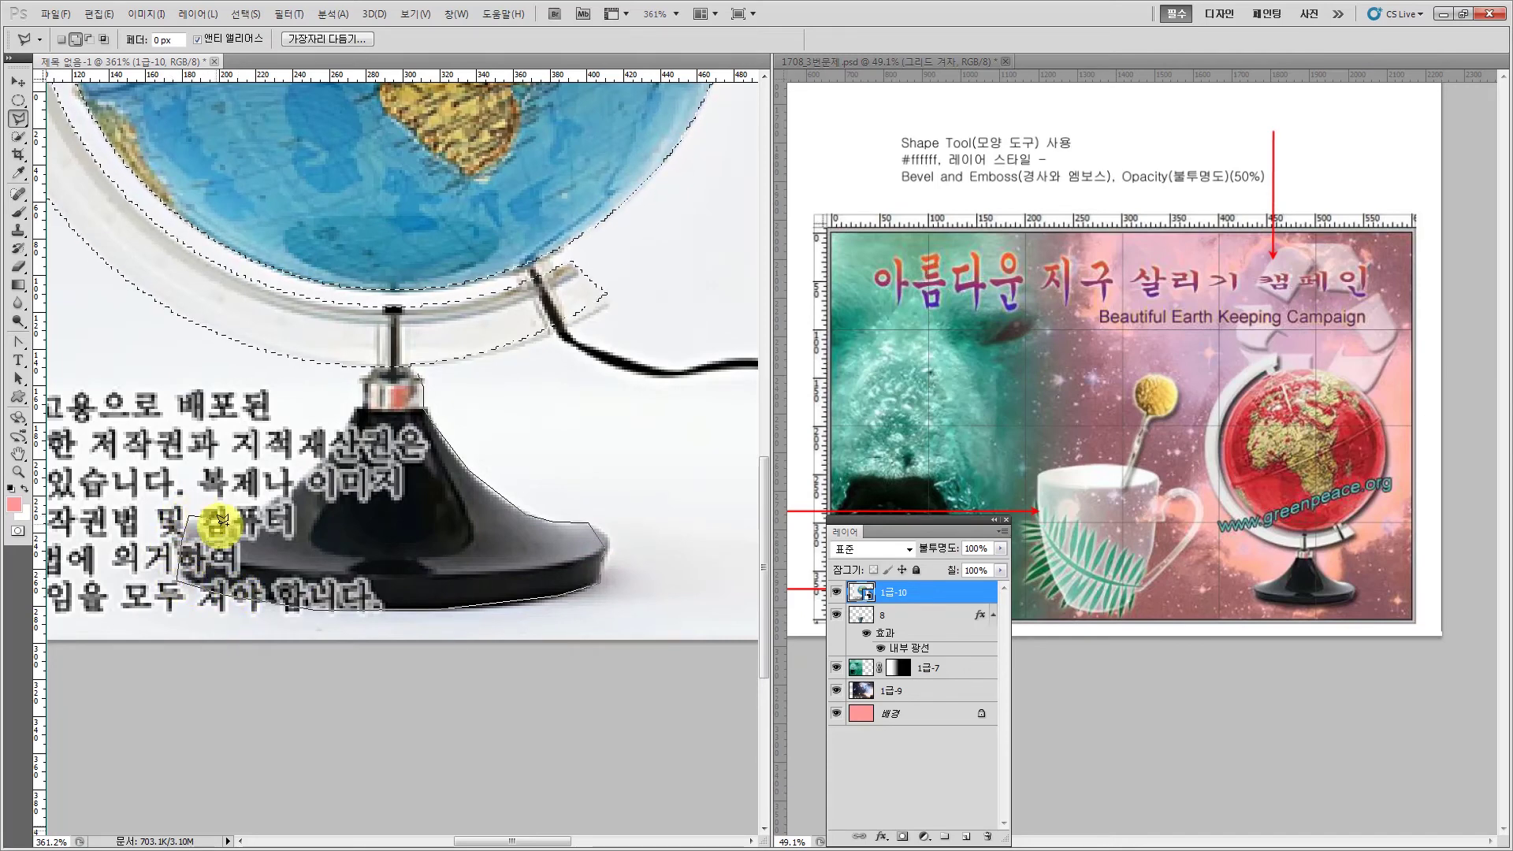
click(309, 473)
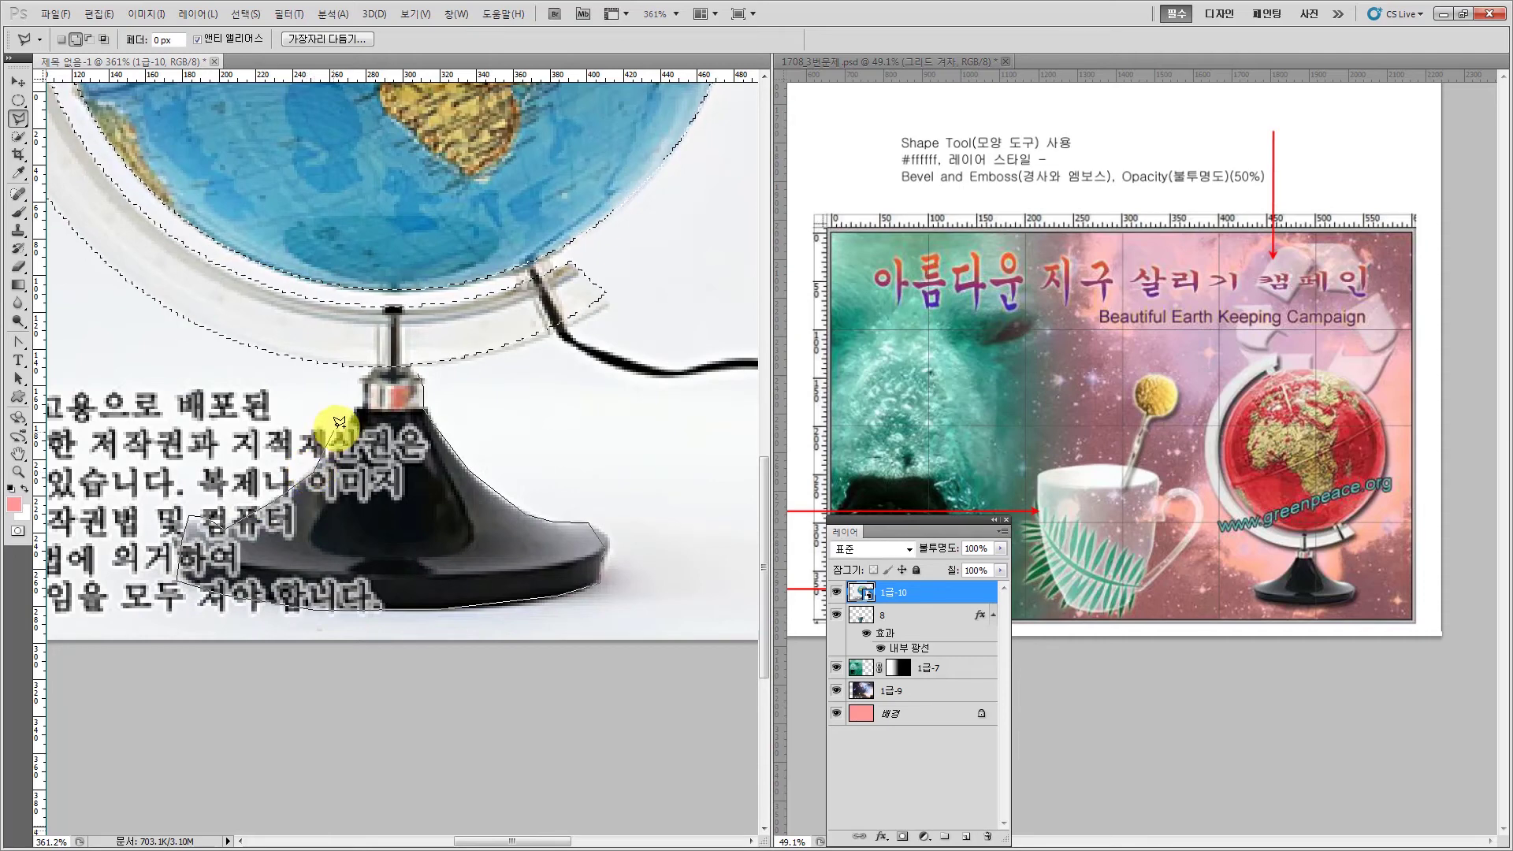
double_click(368, 343)
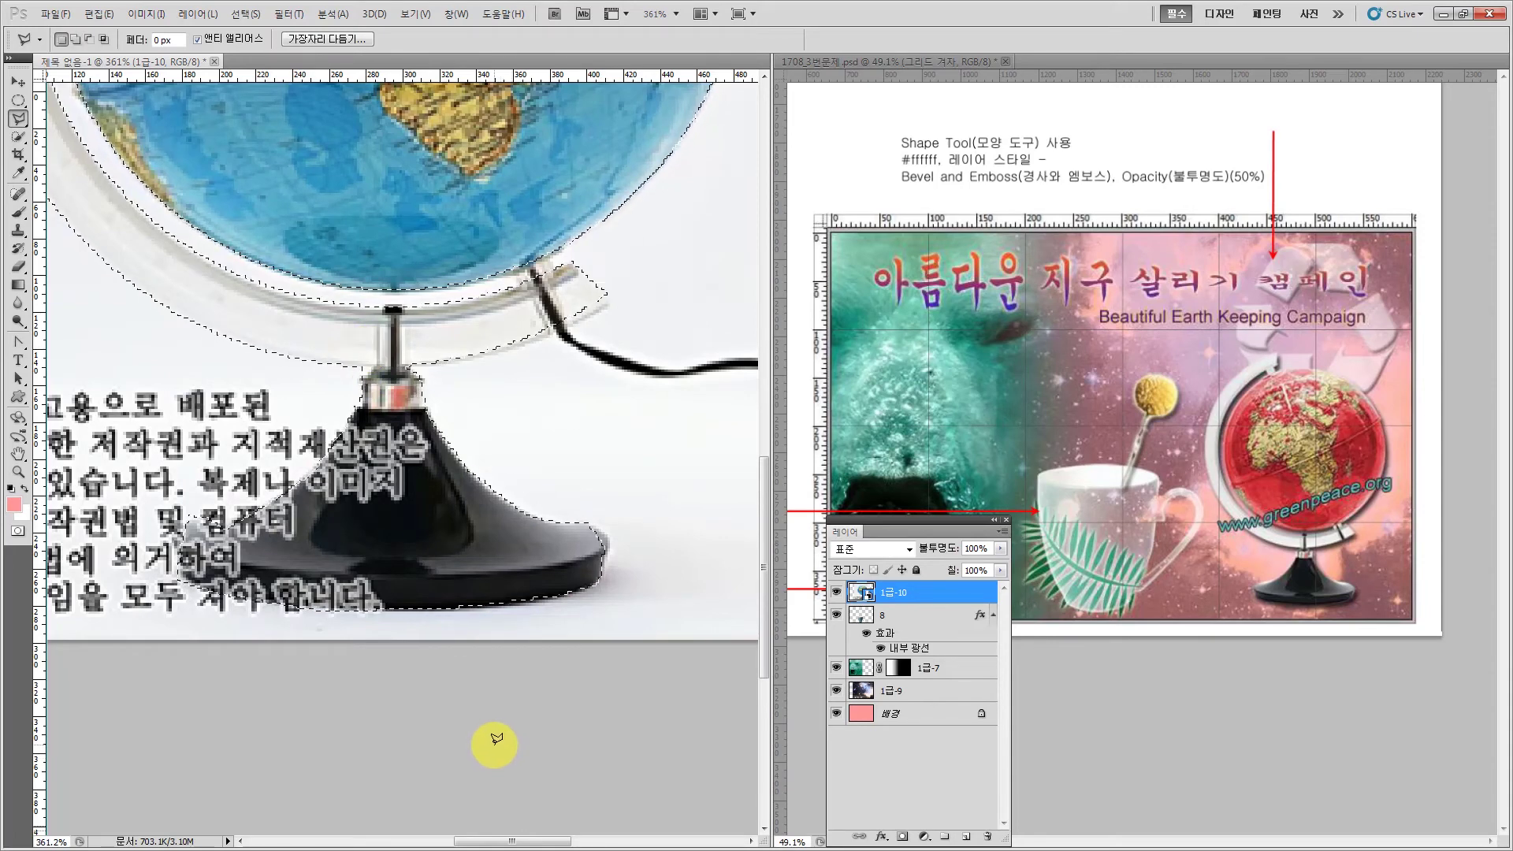
- Add the missed outer edge of the frame, from its lower end to the post, to the selection with the Polygonal Lasso
key(shift)
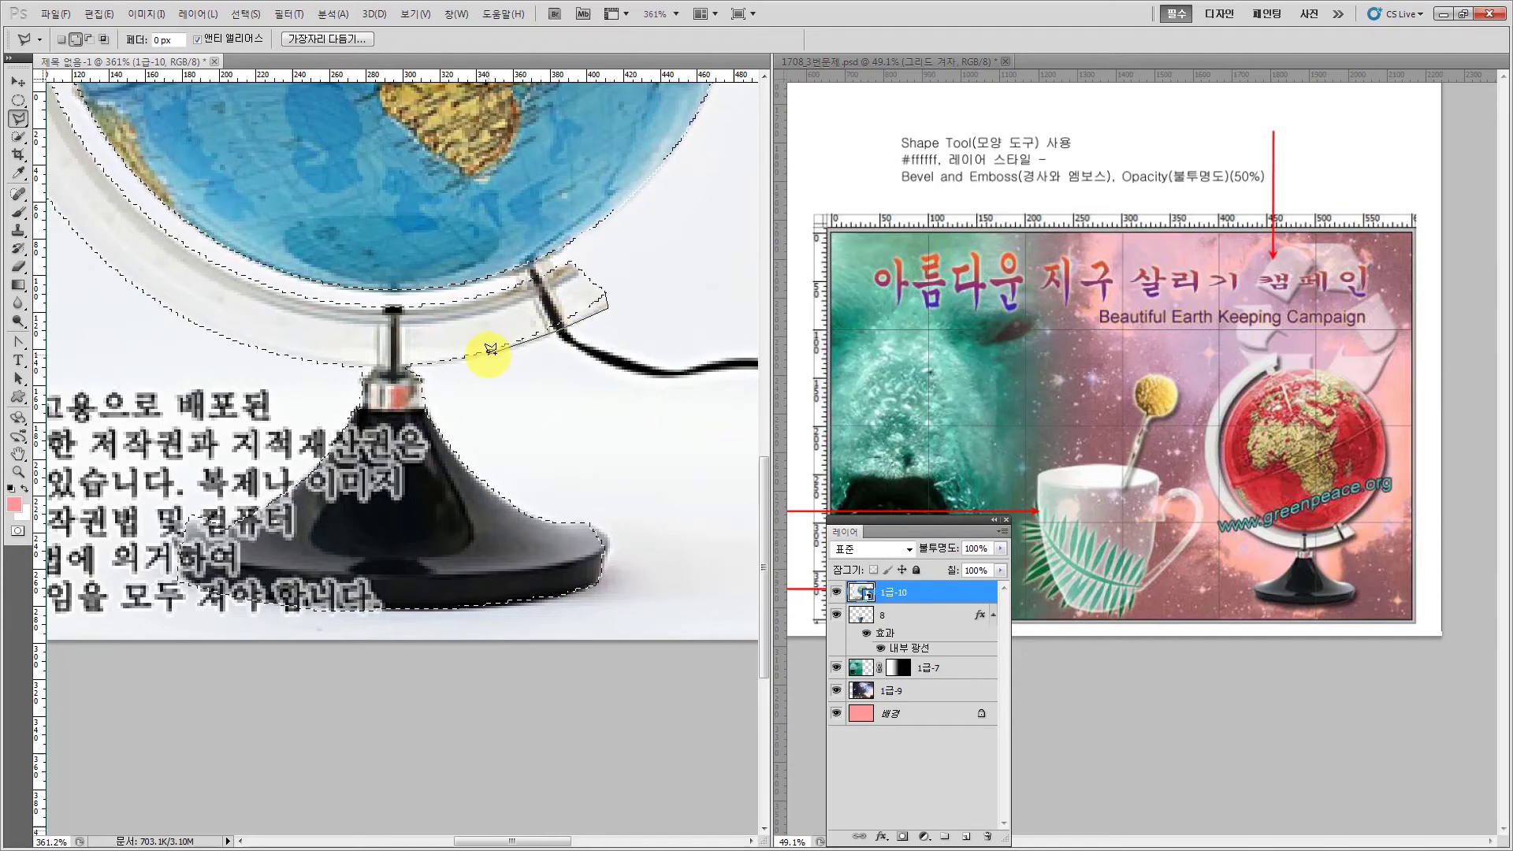
double_click(408, 339)
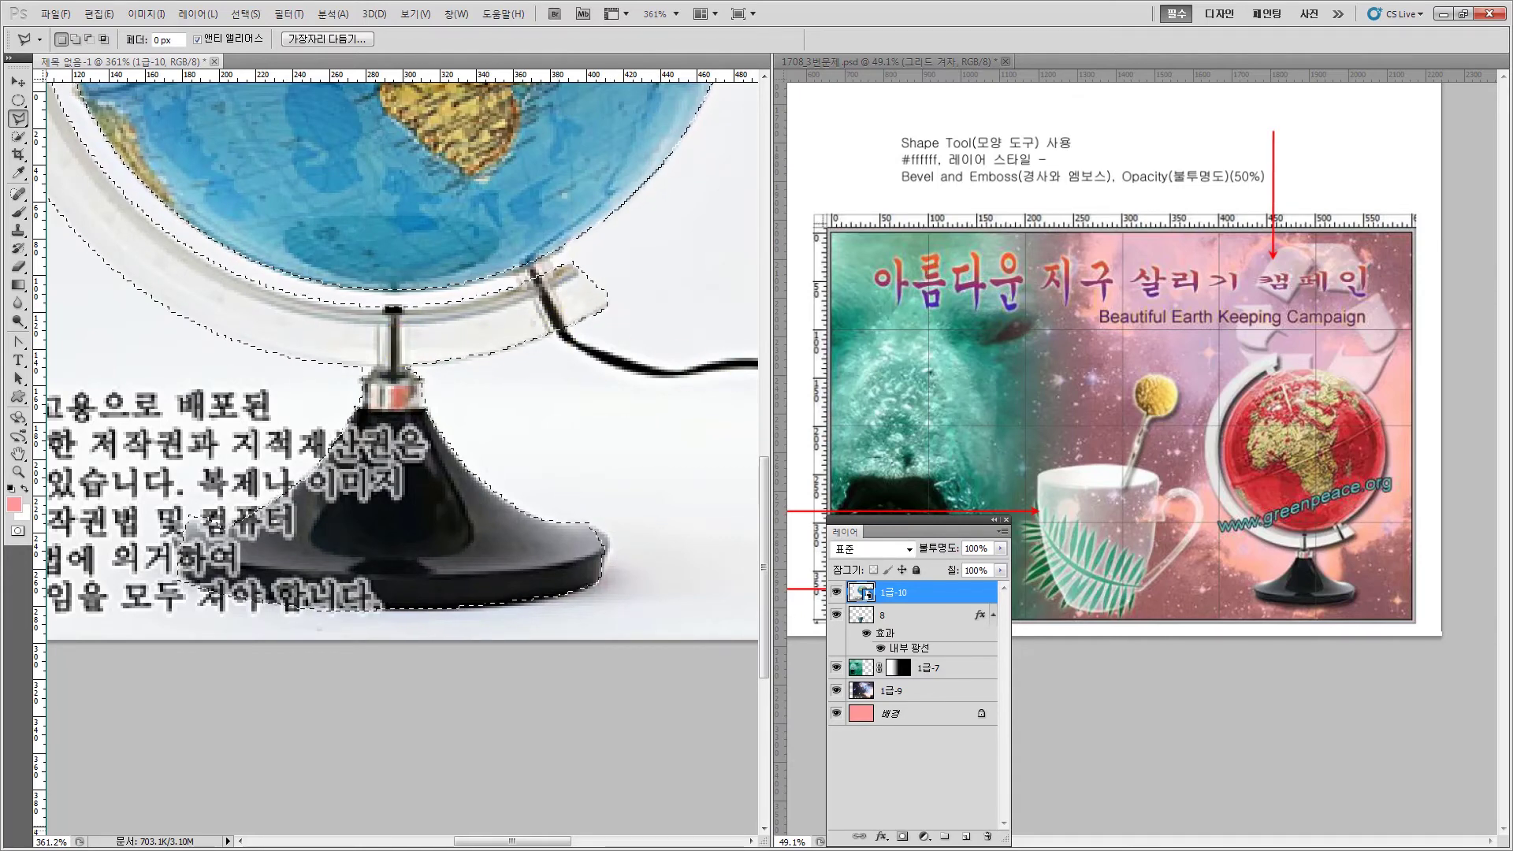
double_click(18, 455)
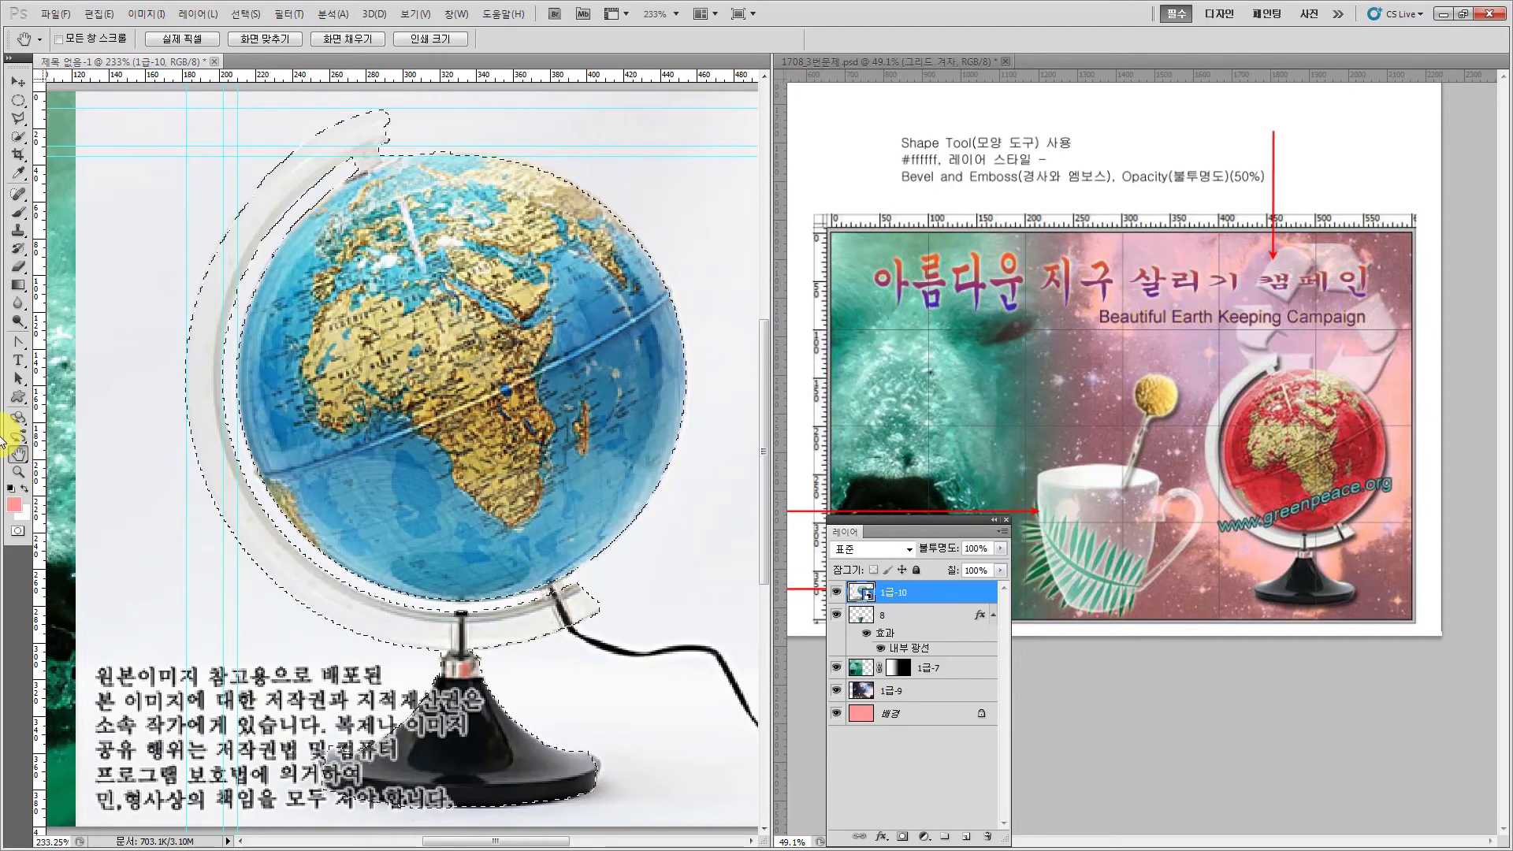
- Refine the edge of the globe selection with a radius of 0.5 px
key(l)
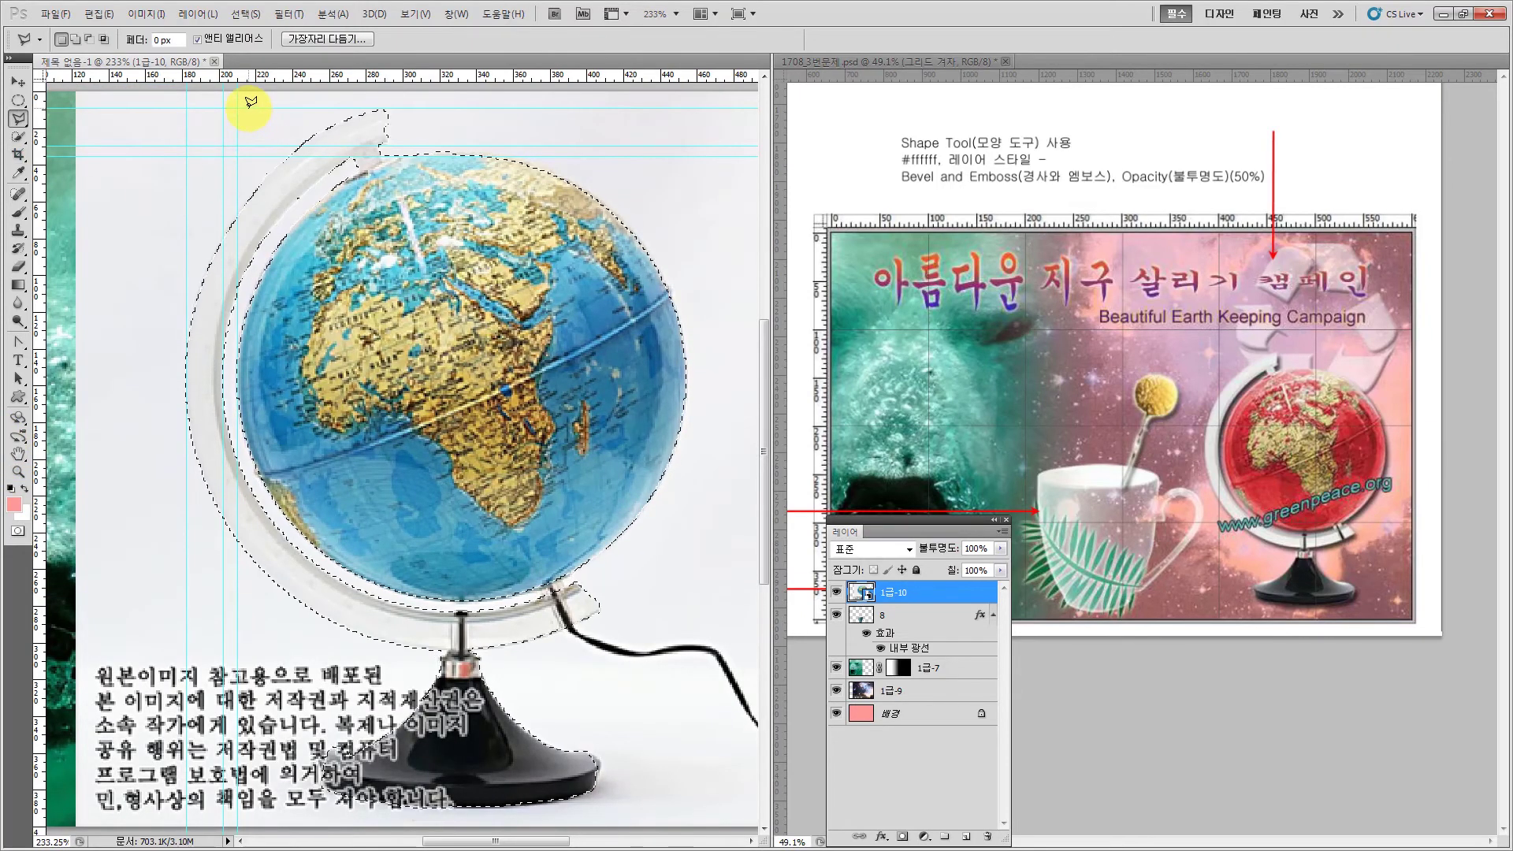
click(318, 43)
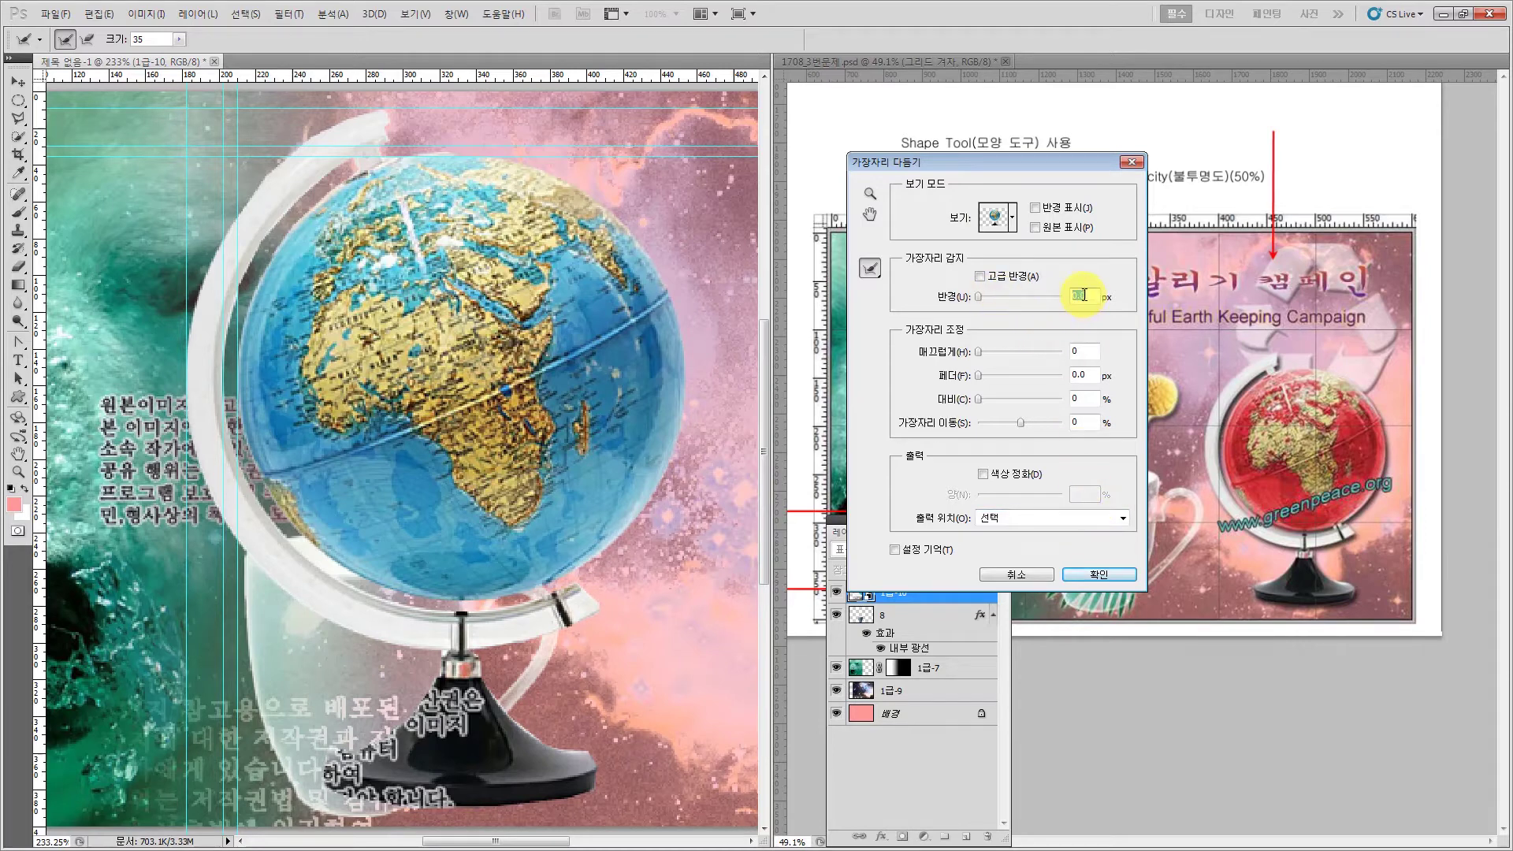
text(.5)
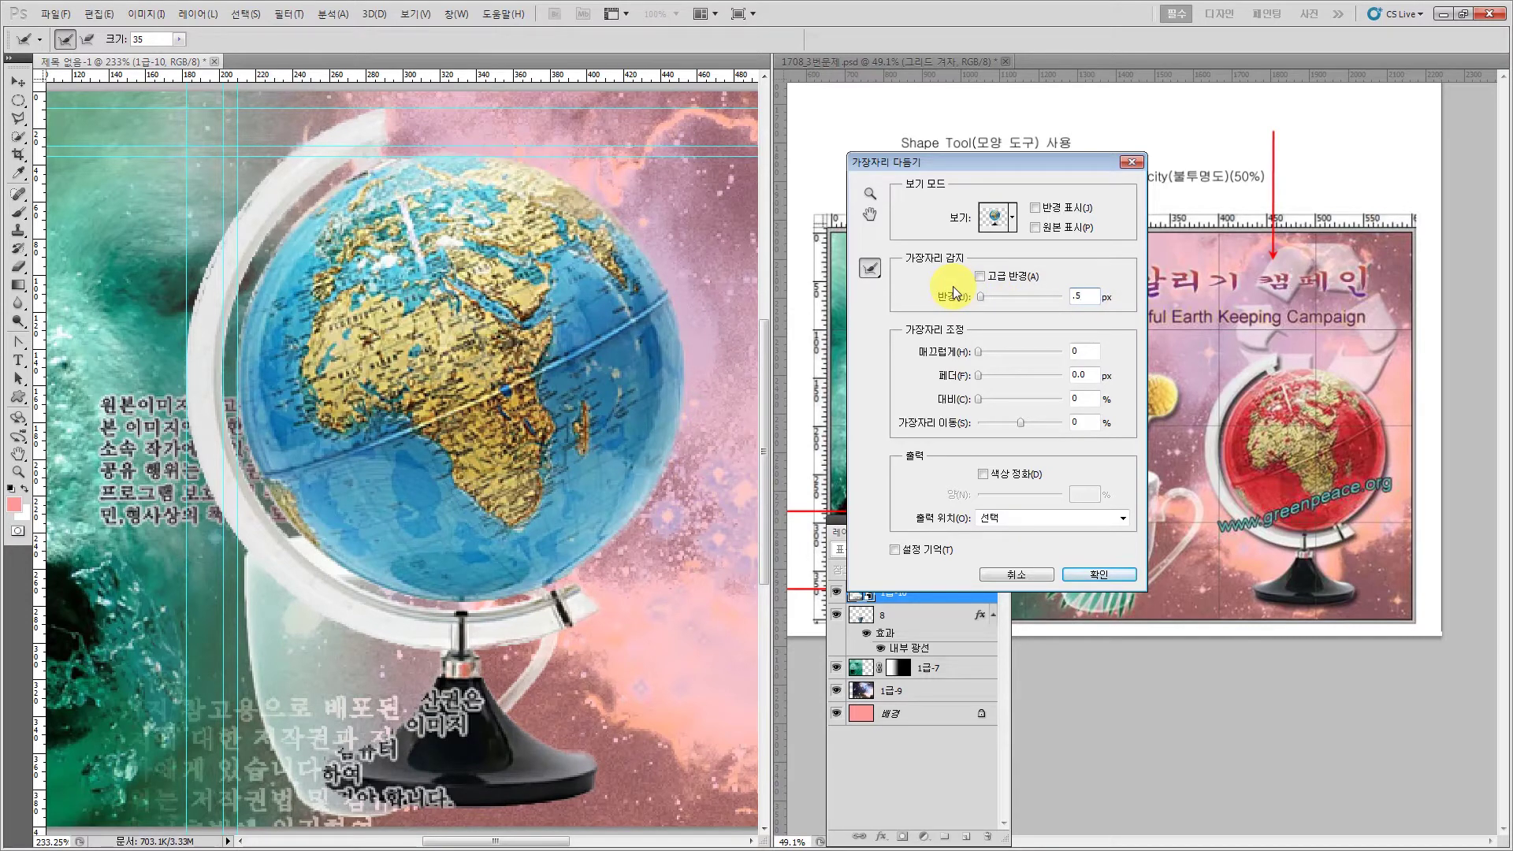
click(1084, 575)
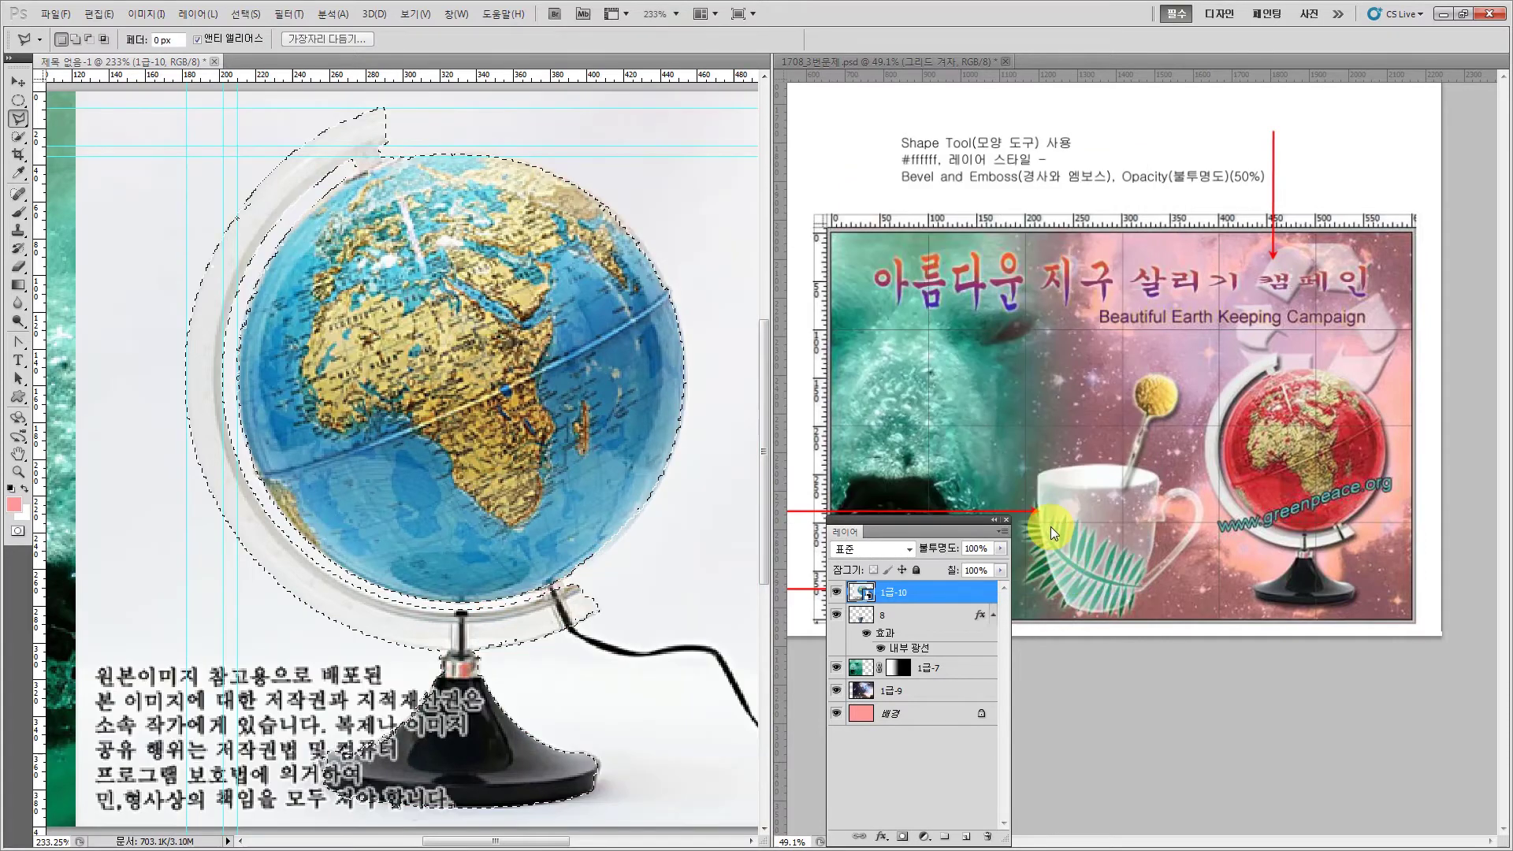
- Copy the selected globe to a new layer and delete the original 1급-10 layer
drag(875, 519, 785, 155)
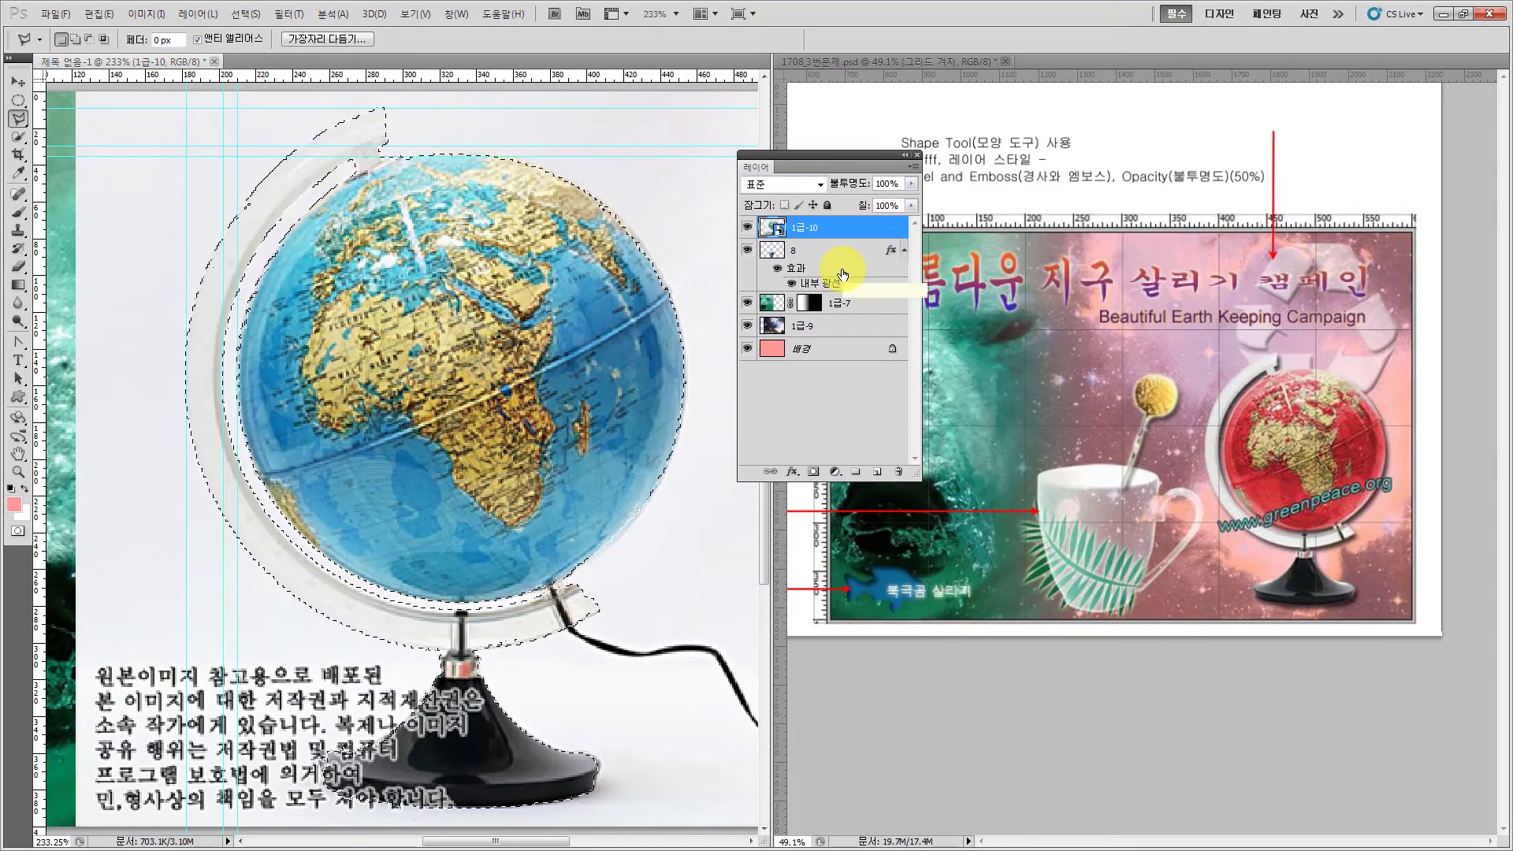
key(ctrl+j)
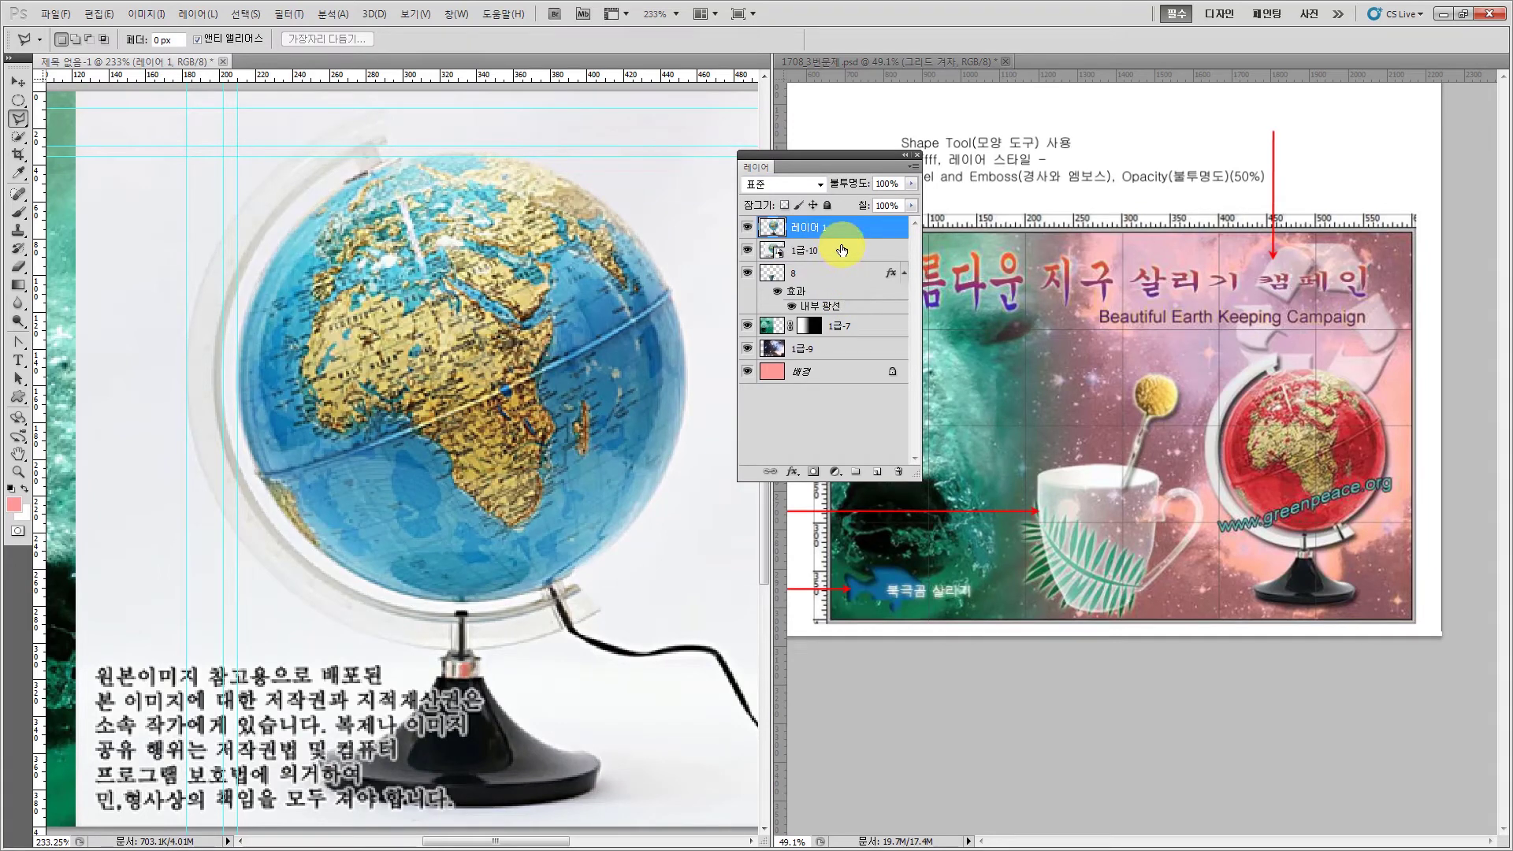
click(842, 250)
key(Delete)
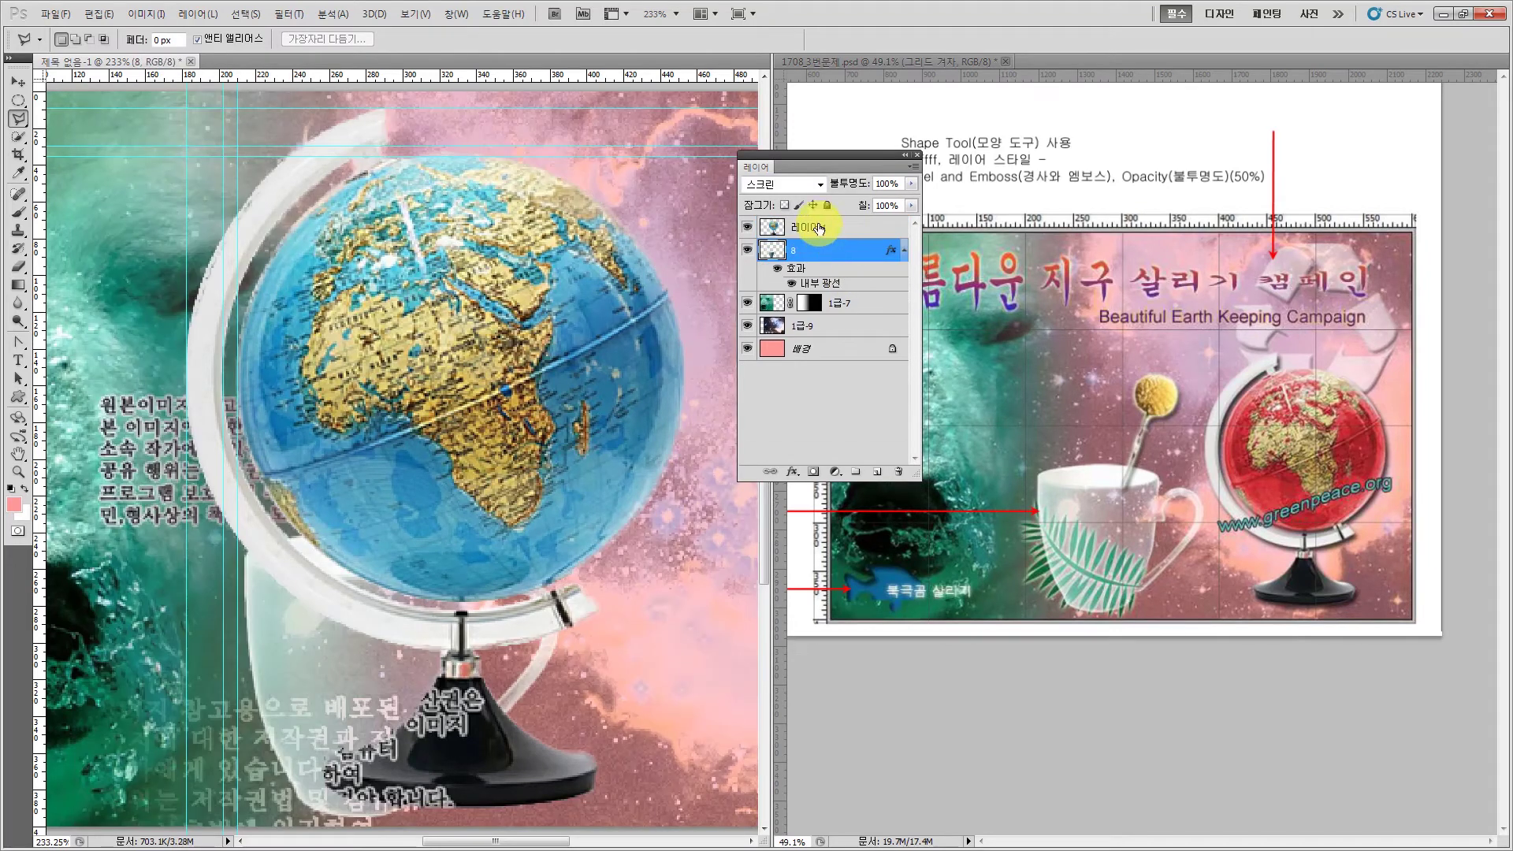
- Rename the cut-out globe layer as 10
double_click(820, 226)
text(10)
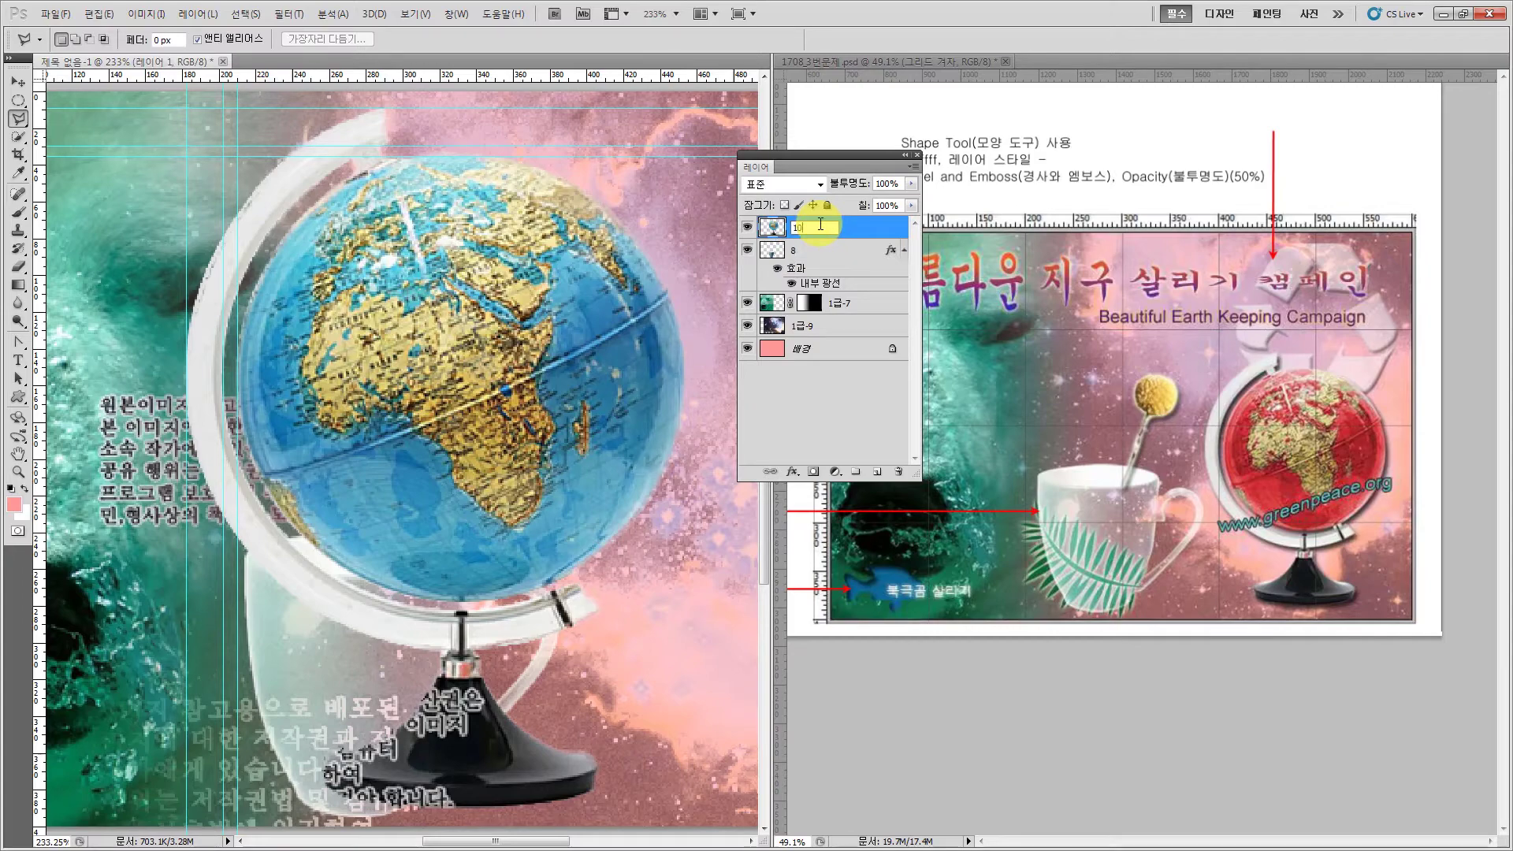
key(Return)
drag(783, 159, 984, 660)
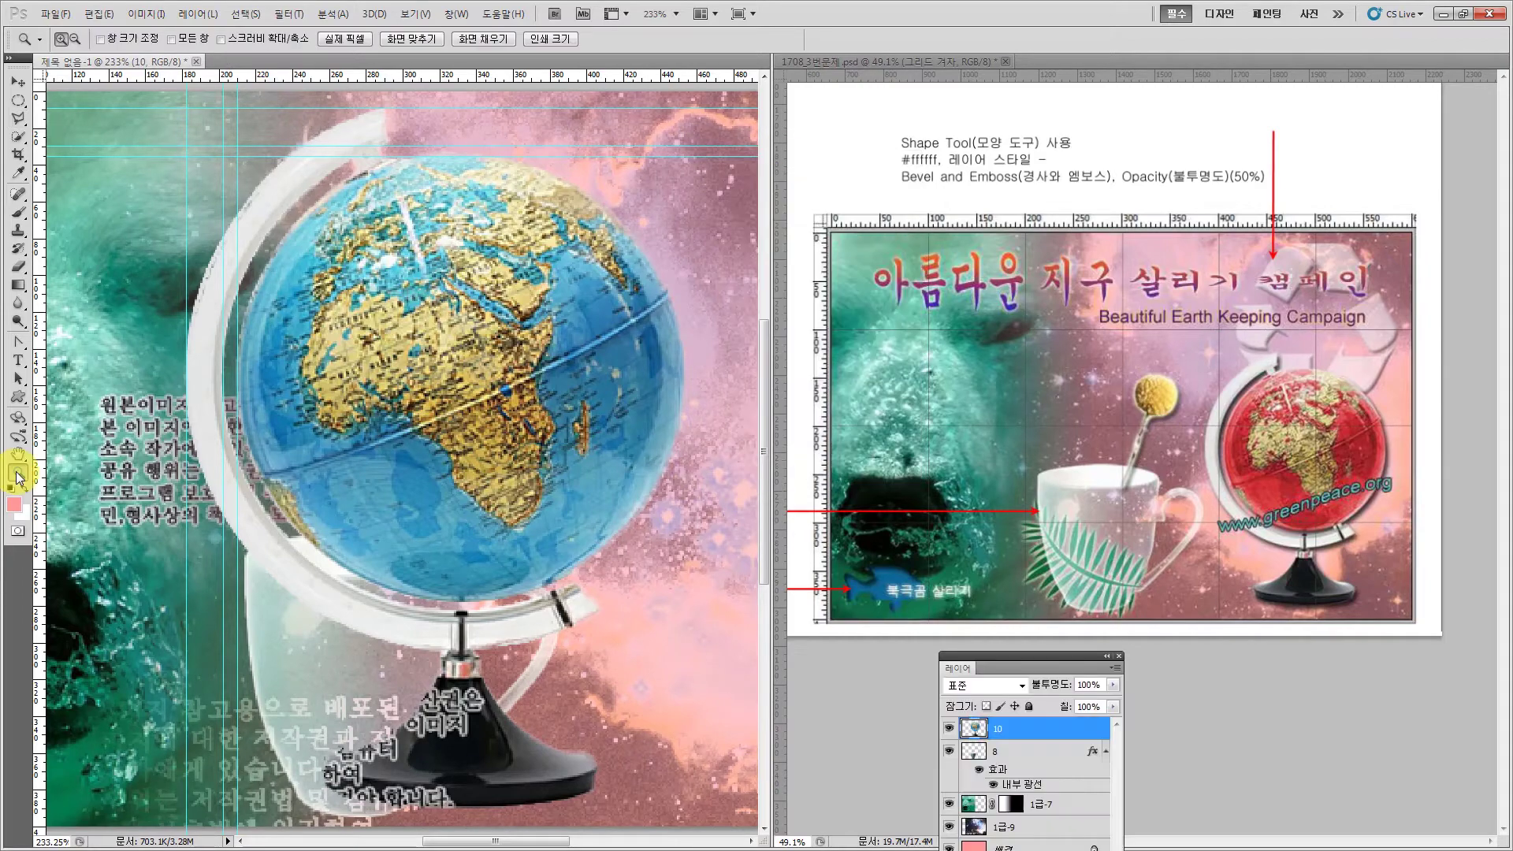
- Hide the guides and show the grid over the whole poster
click(18, 471)
alt+click(500, 601)
alt+click(513, 675)
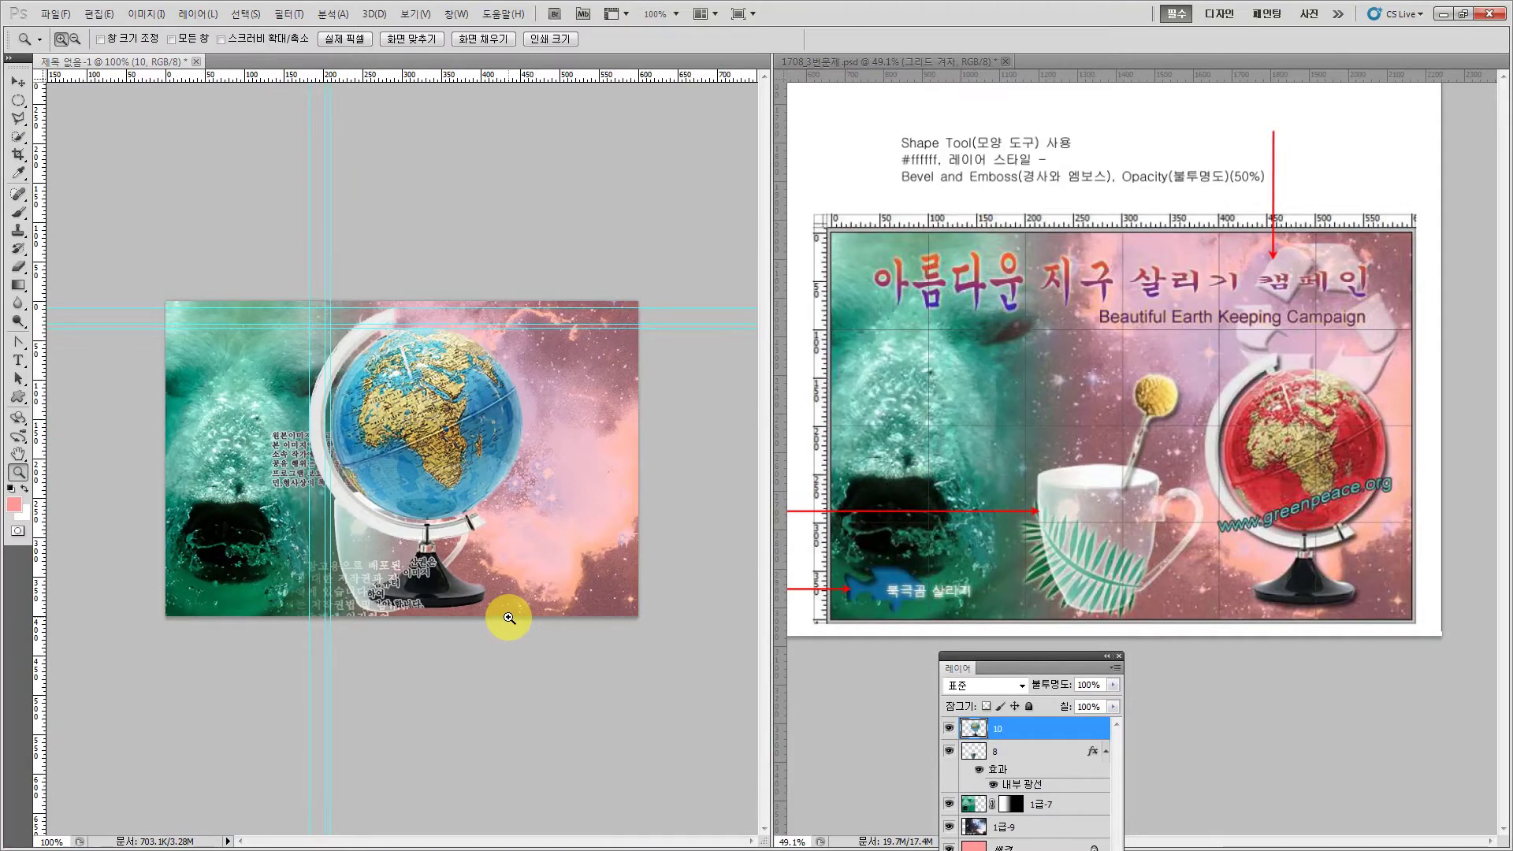
key(ctrl+apostrophe)
key(ctrl+apostrophe)
key(ctrl+semicolon)
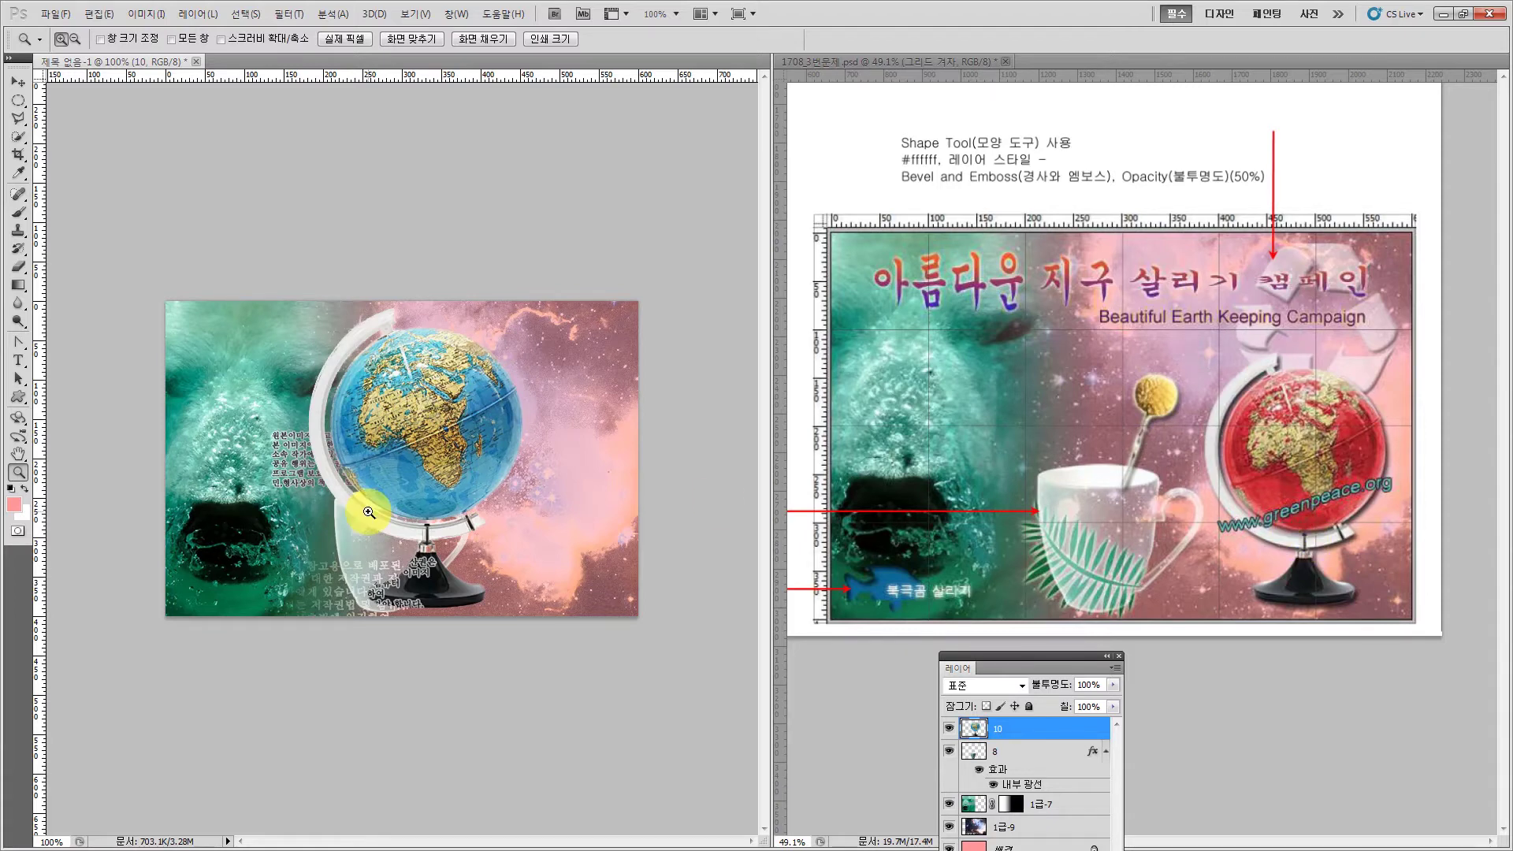
key(ctrl+apostrophe)
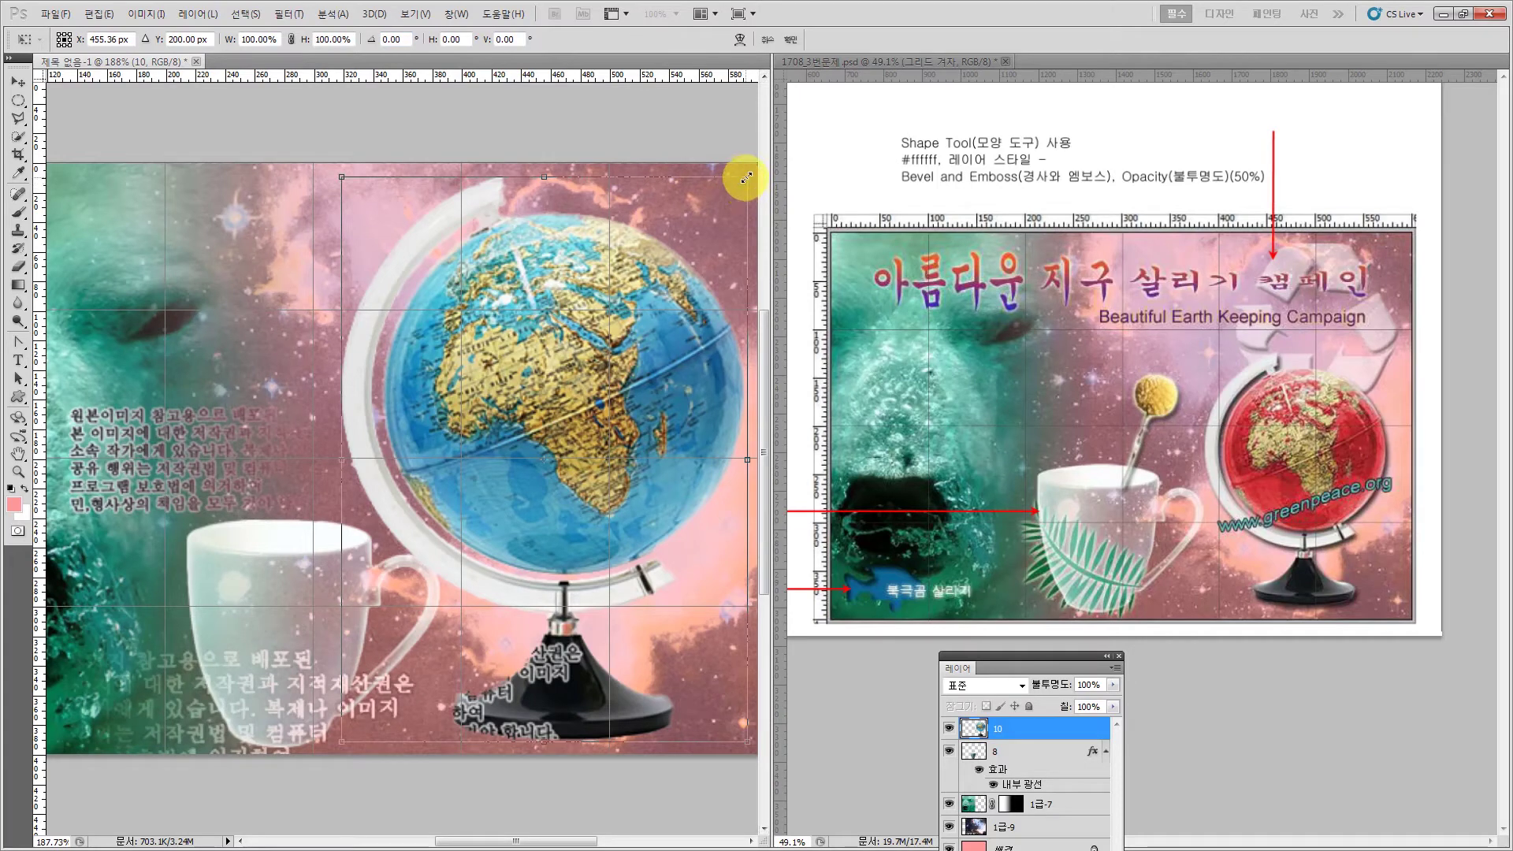
- Scale the globe down proportionally with Free Transform and place it beside the cup at the poster's lower right, matching the reference
drag(746, 177, 635, 404)
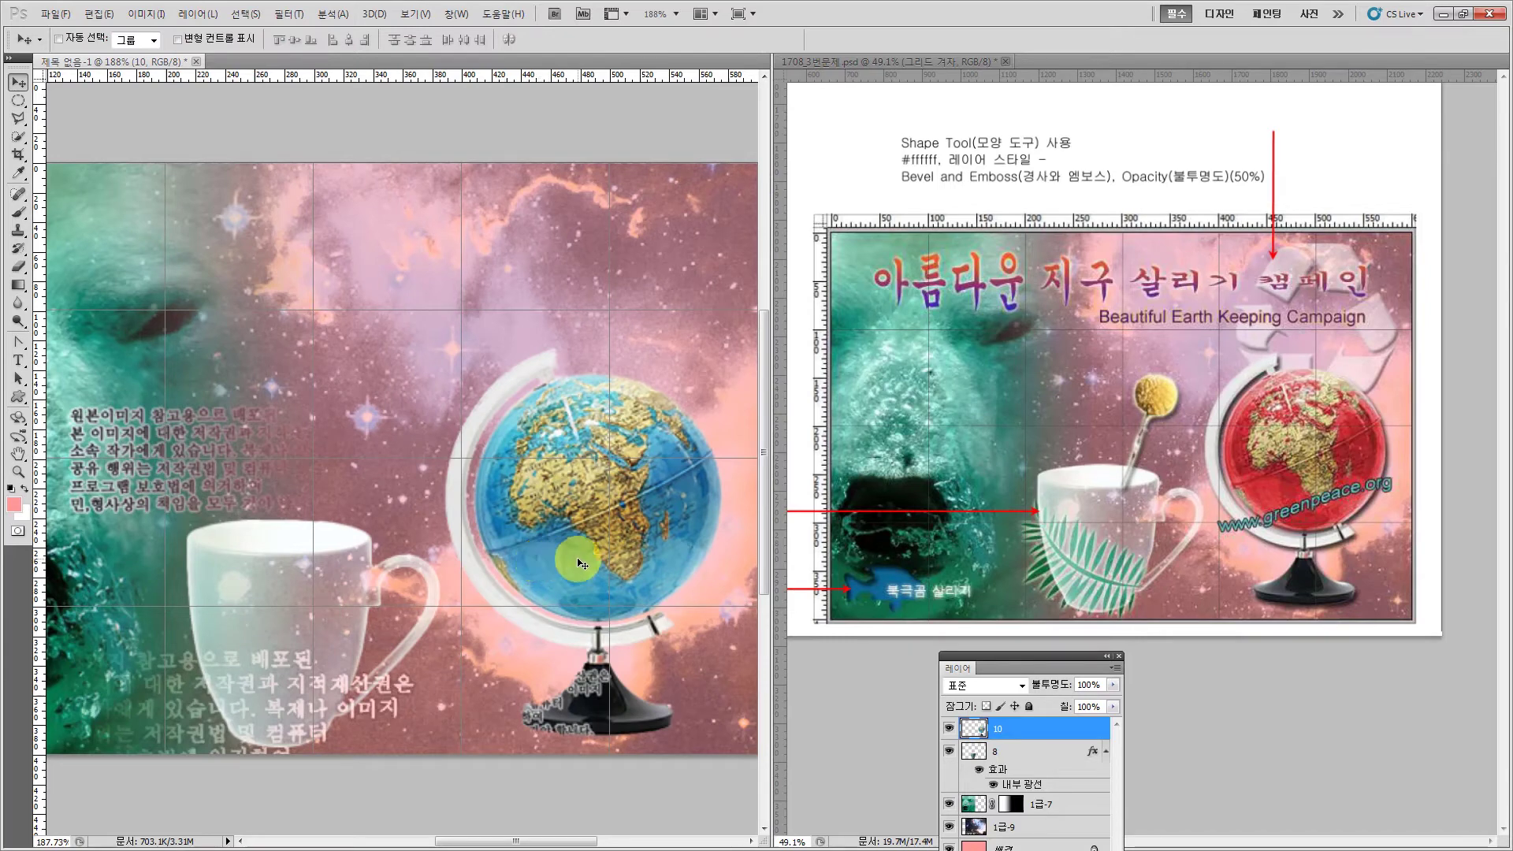
drag(1018, 660, 867, 346)
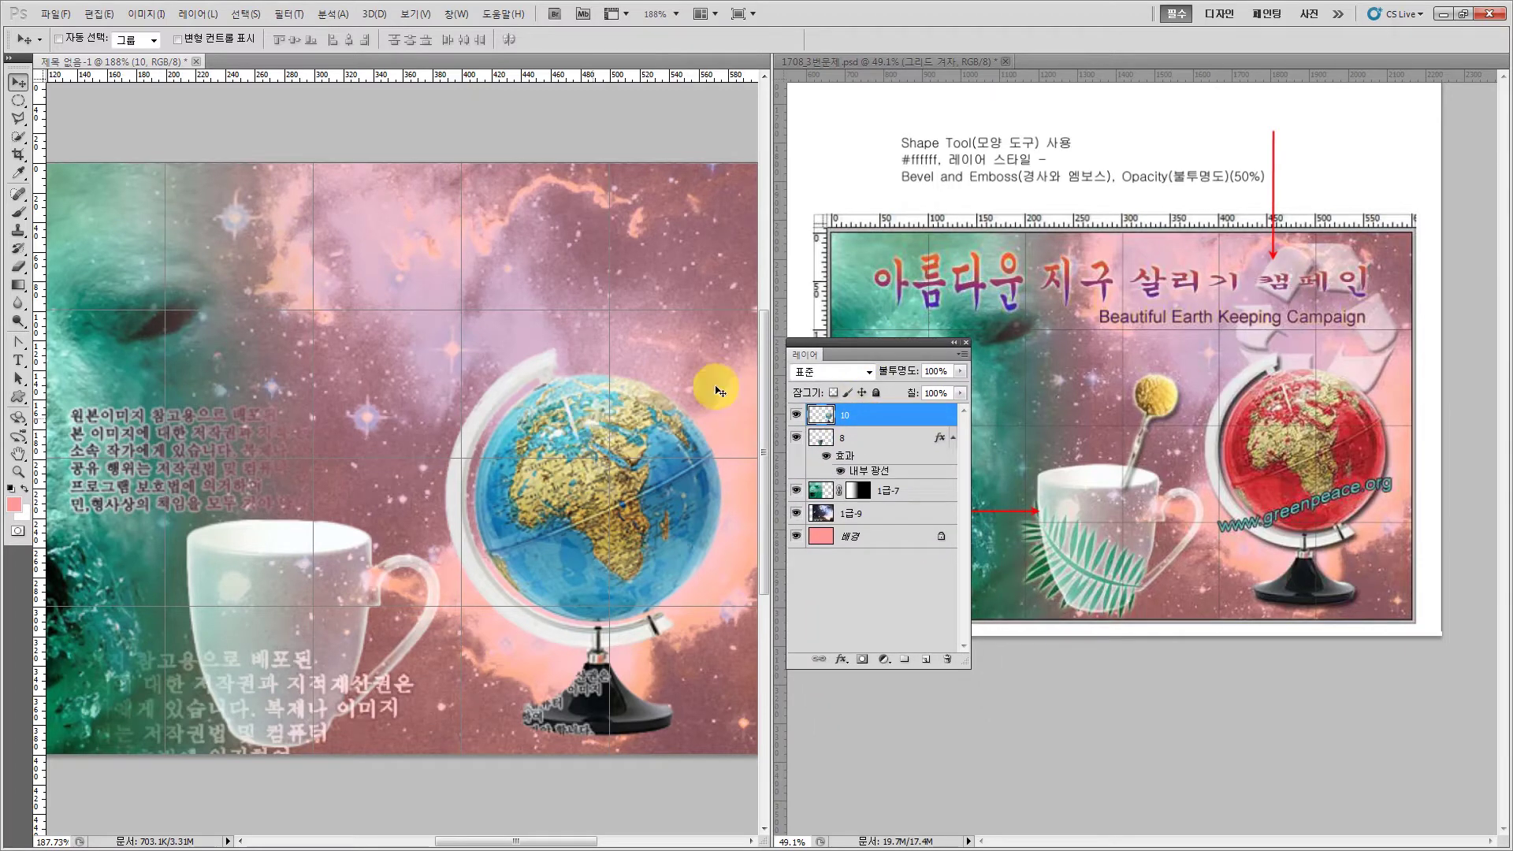
drag(836, 345, 847, 371)
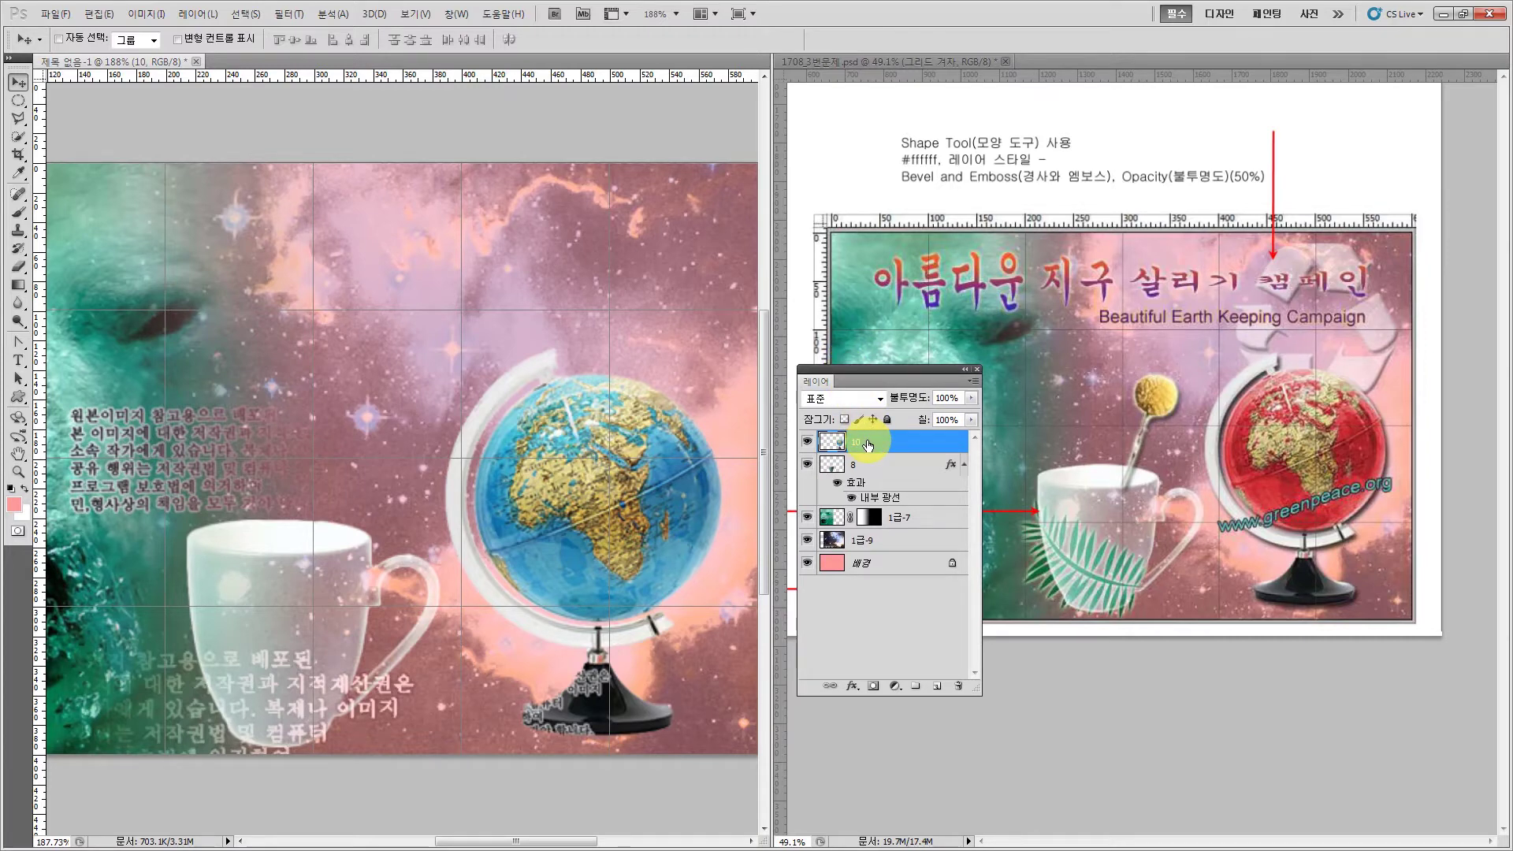
- Place a horizontal guide along the upper edge of the scaled globe's sphere
key(z)
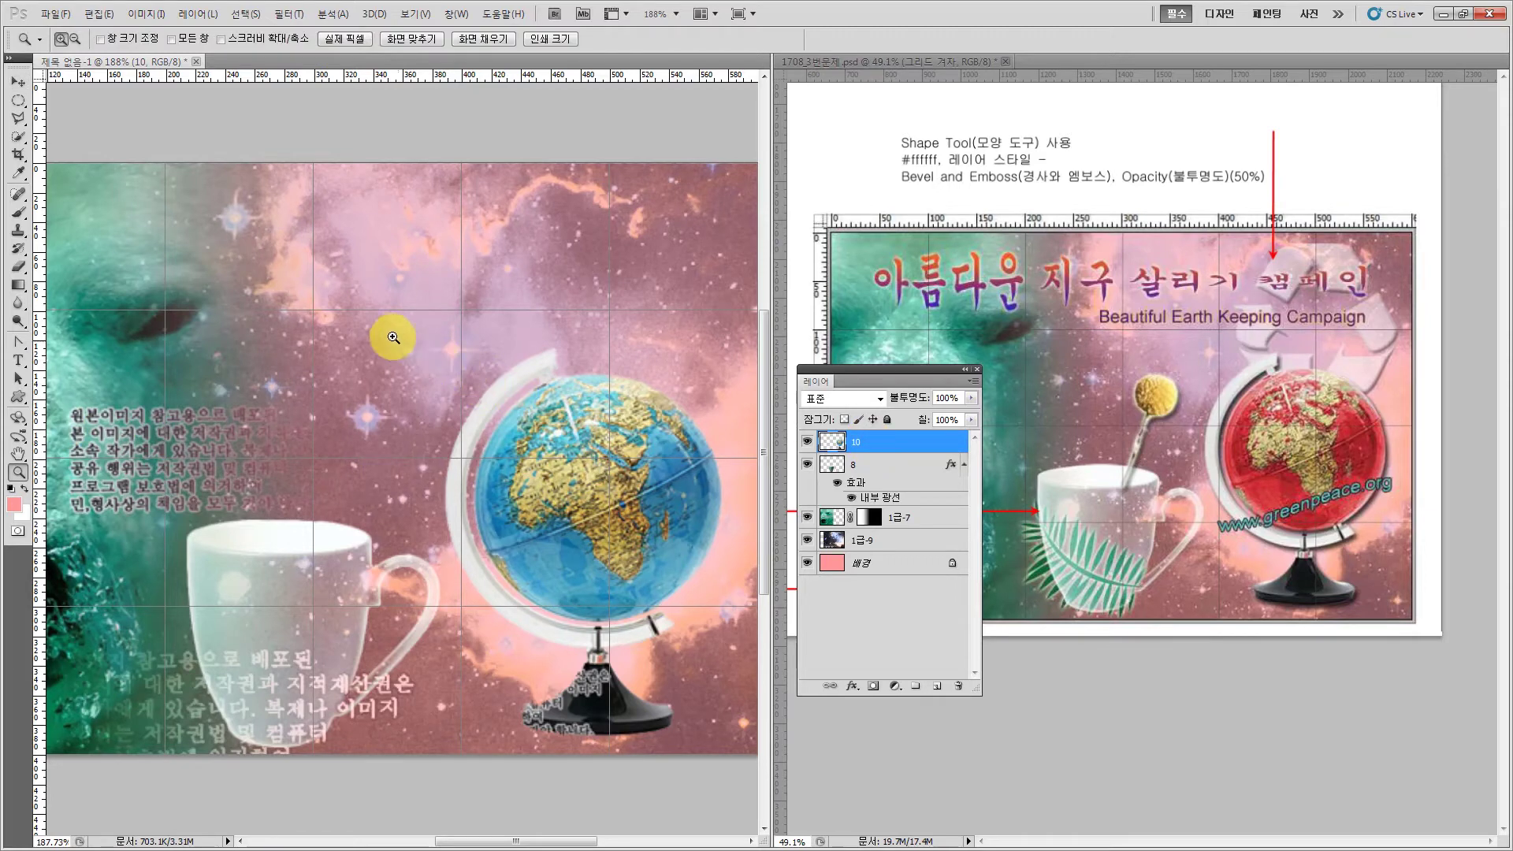
drag(390, 334, 598, 665)
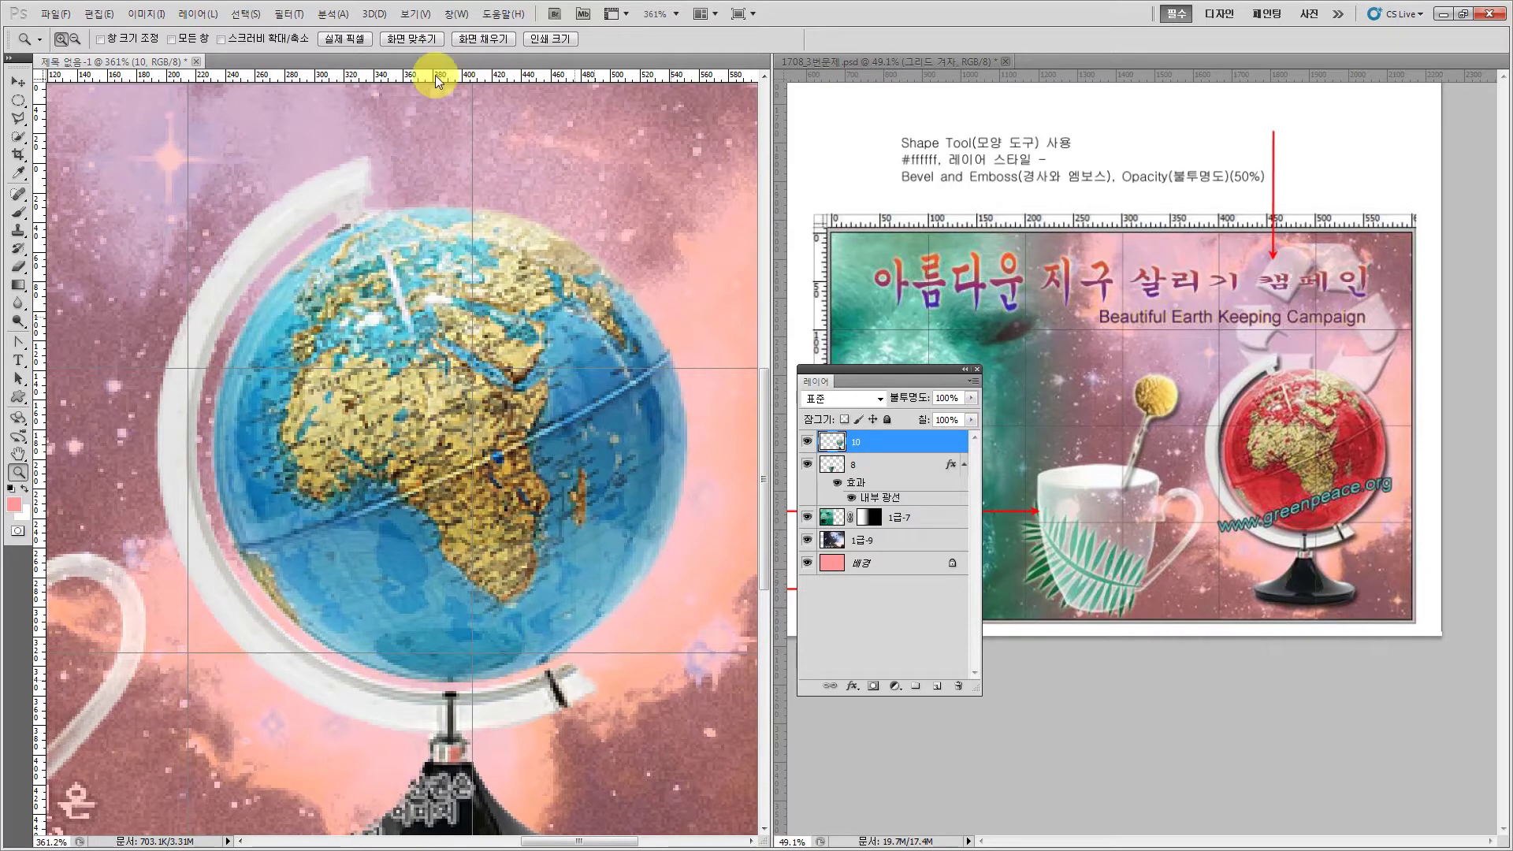
drag(439, 73, 463, 210)
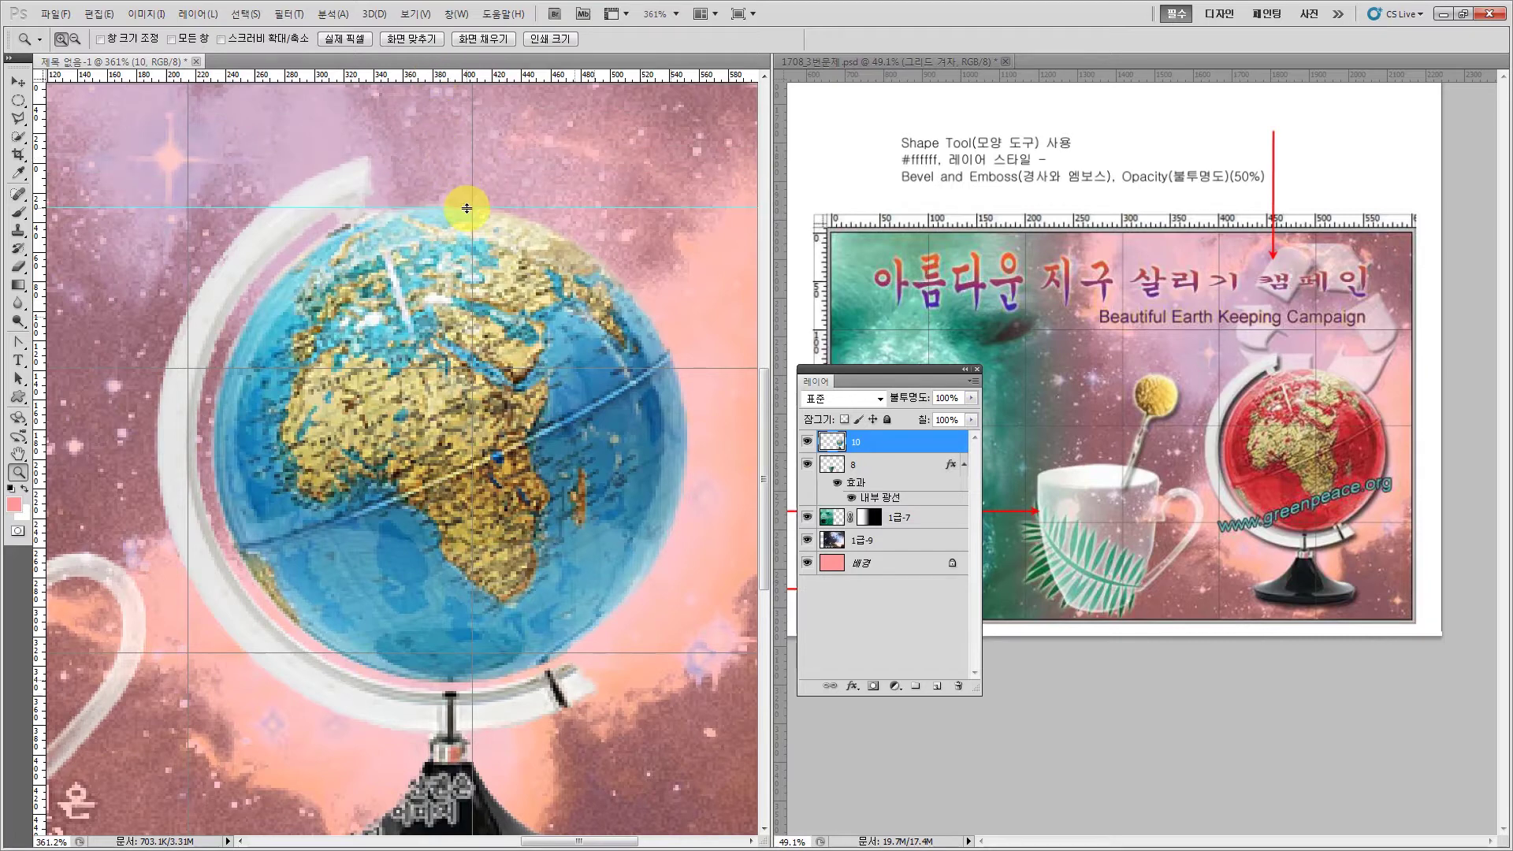
- Place a vertical guide along the sphere's left edge and select the globe's sphere with the Elliptical Marquee, nudging the selection to fit its outline
drag(41, 319, 211, 403)
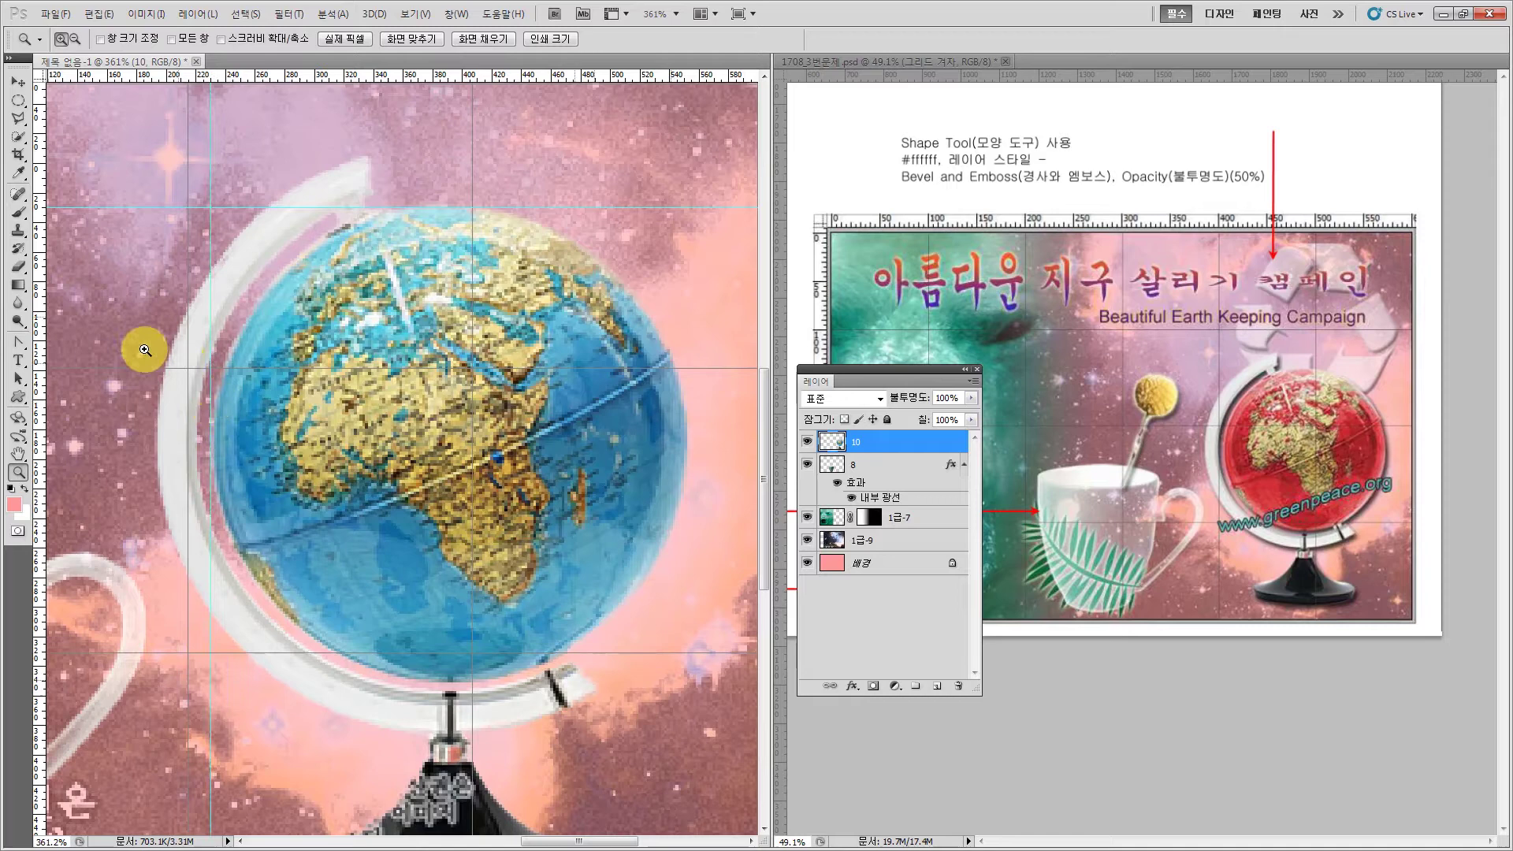
click(17, 101)
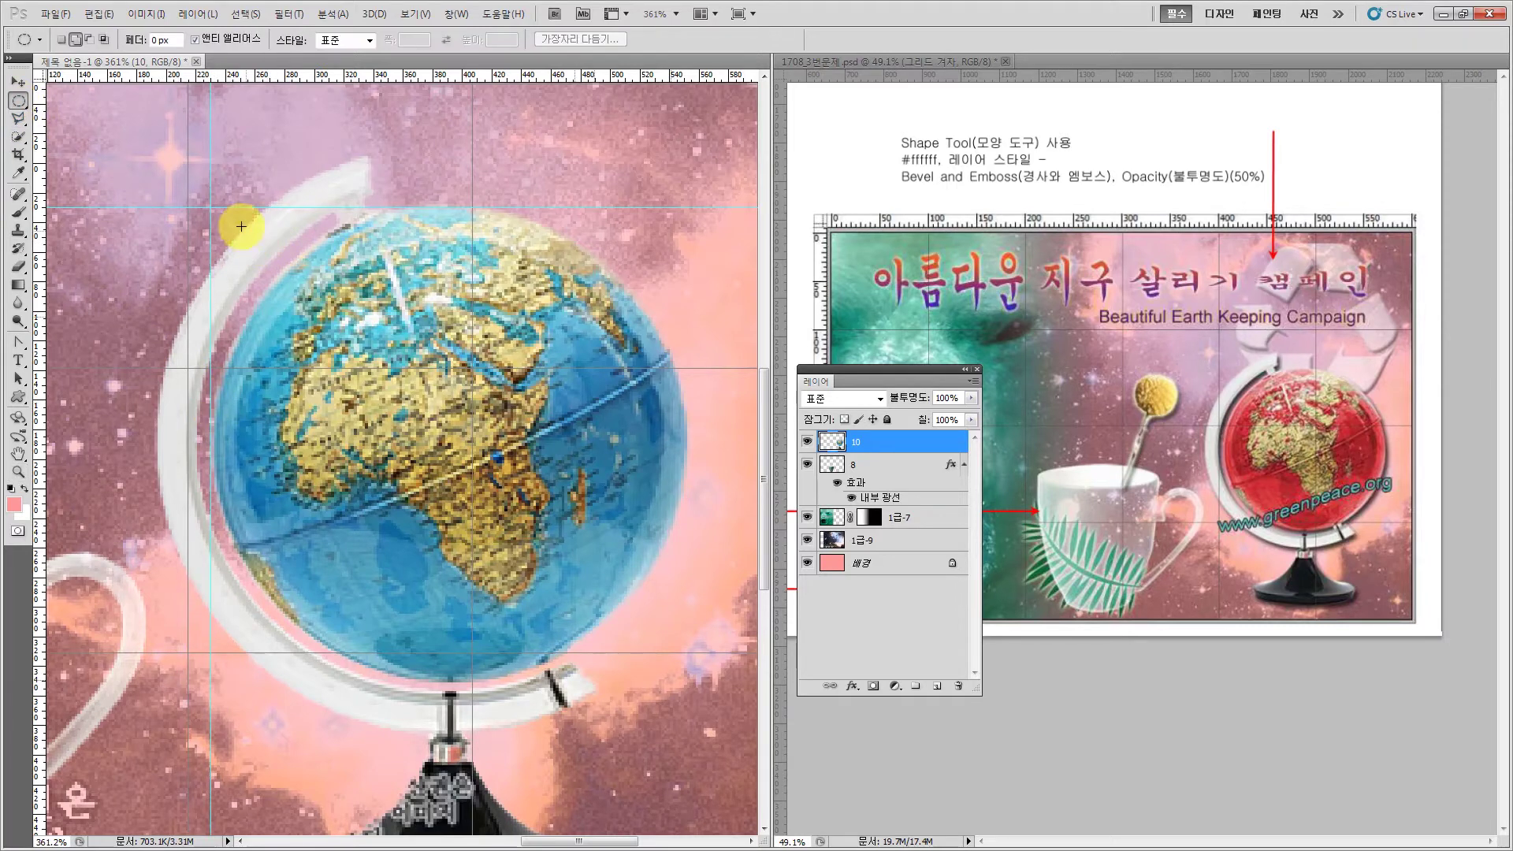
drag(211, 207, 685, 680)
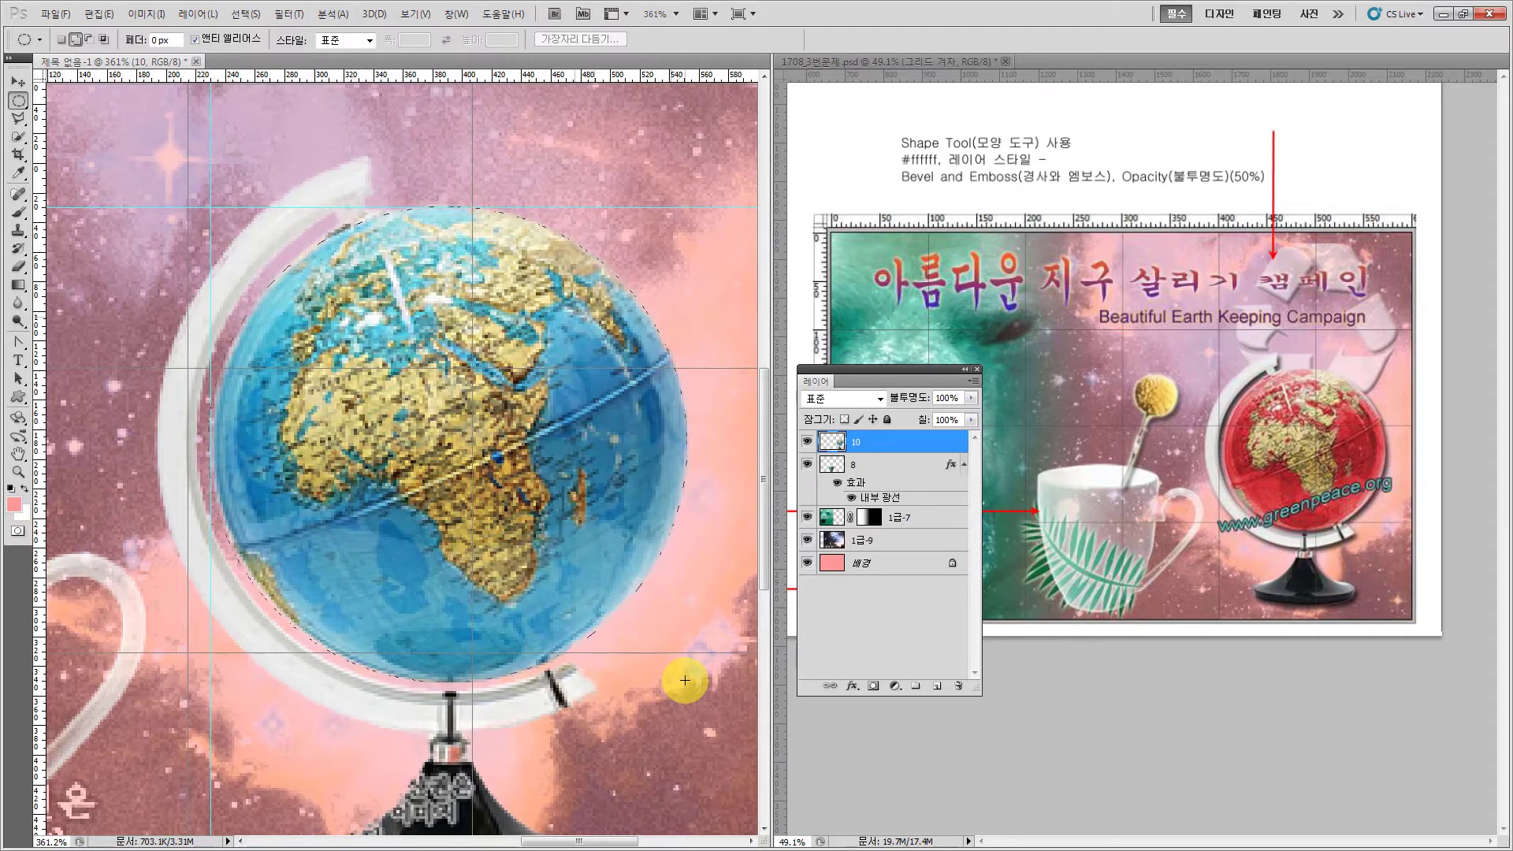
drag(684, 680, 685, 680)
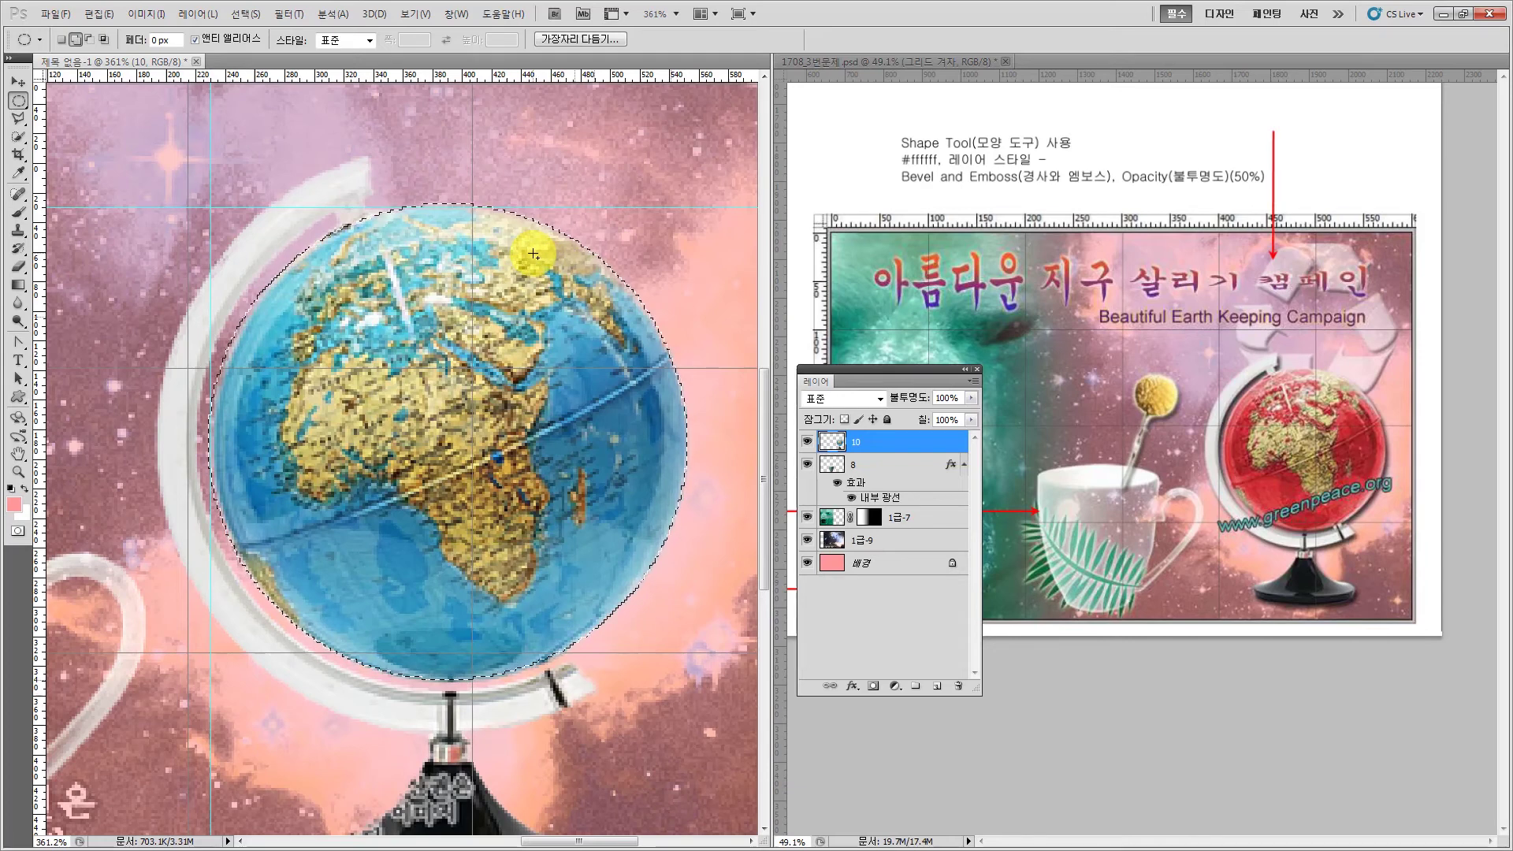
key(Up)
key(Right)
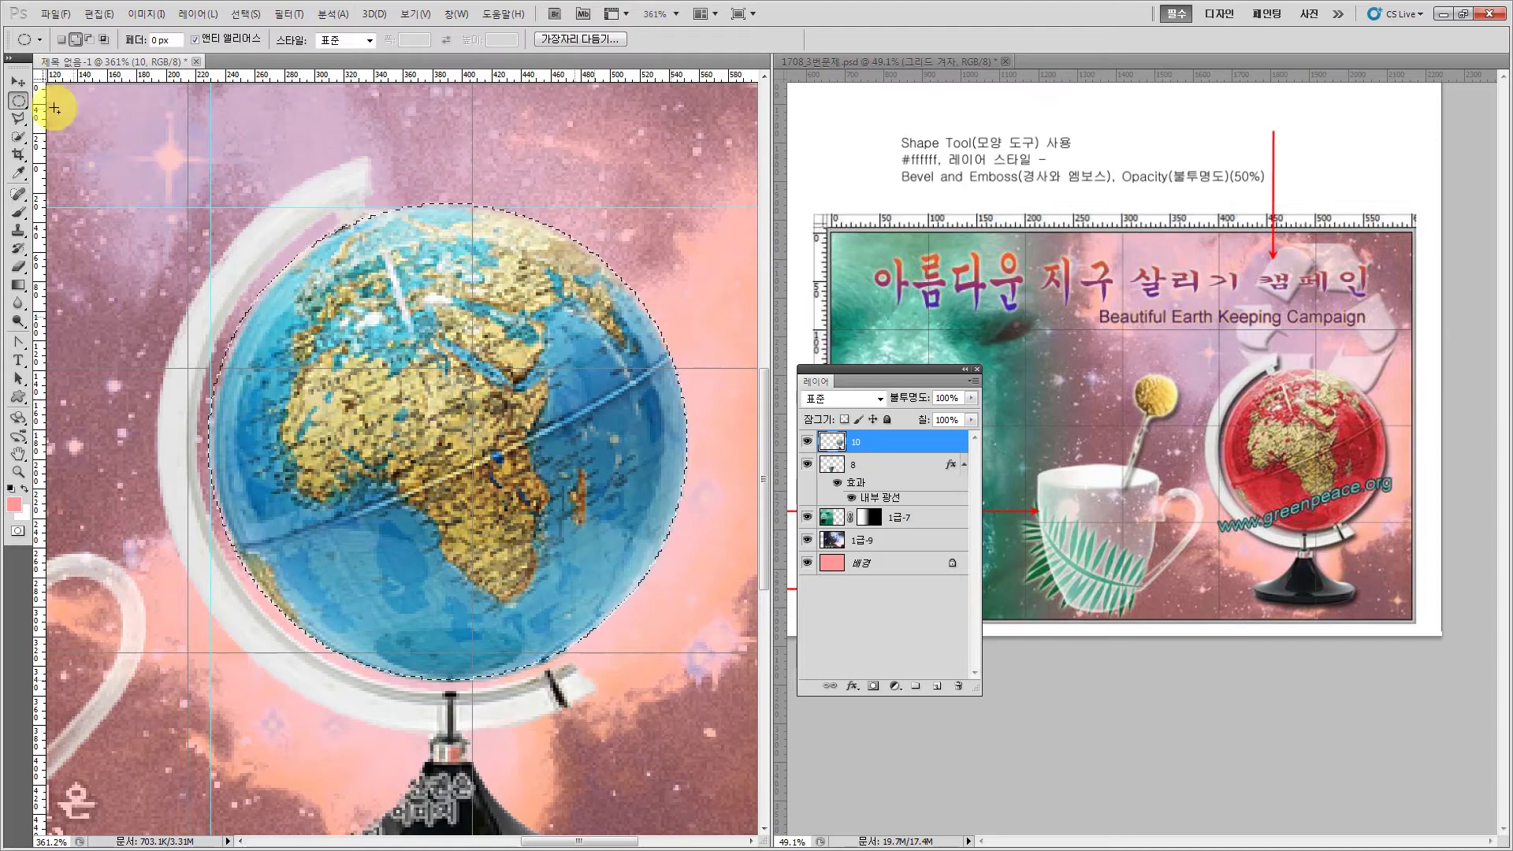
- Subtract the golden continents from the sphere selection with the Quick Selection tool, leaving only the blue ocean selected
click(20, 139)
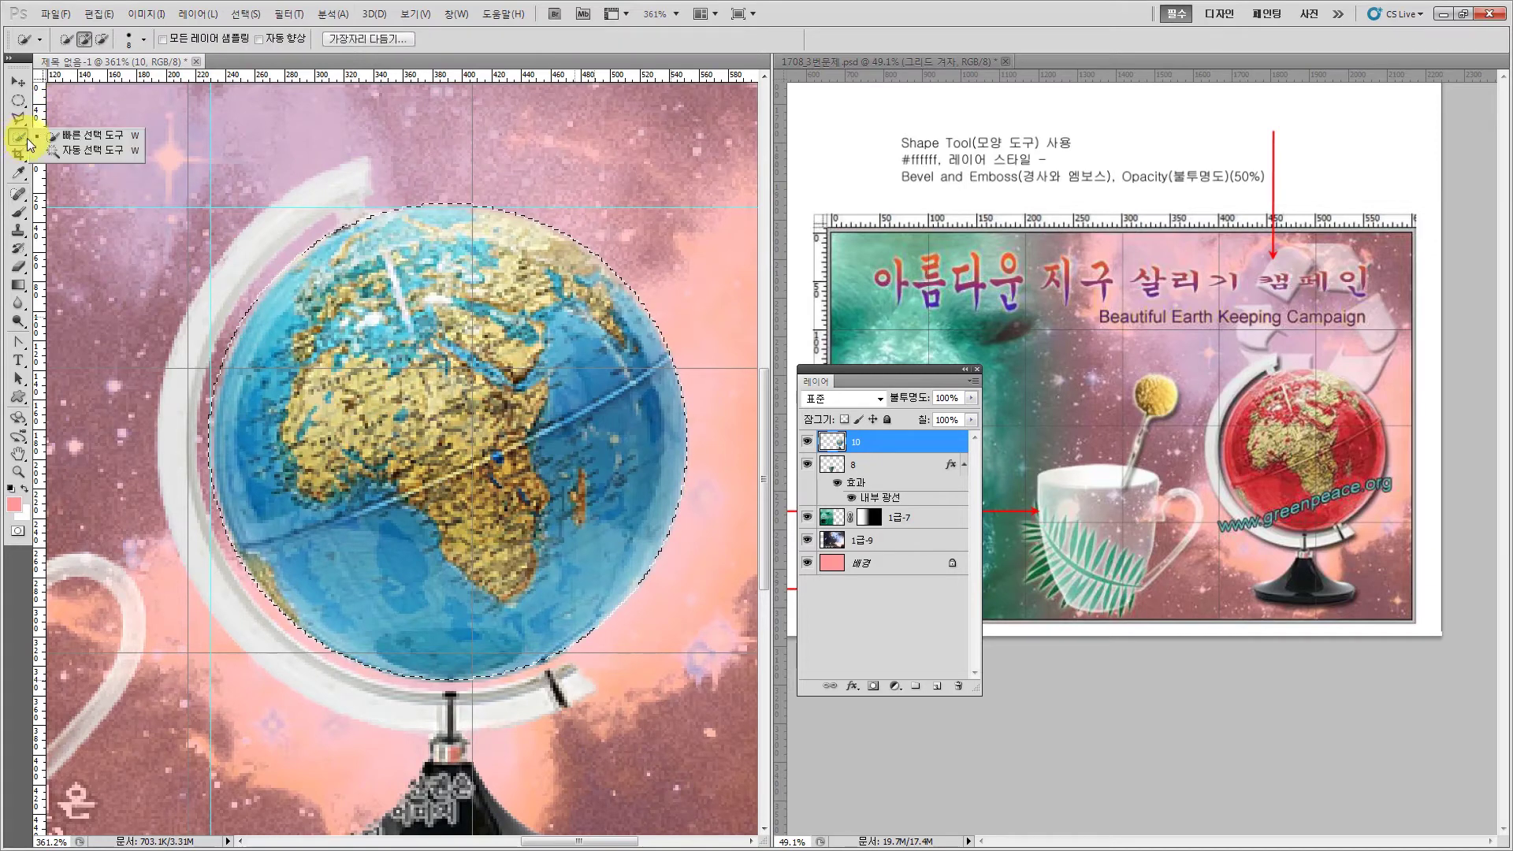
right_click(20, 139)
click(75, 143)
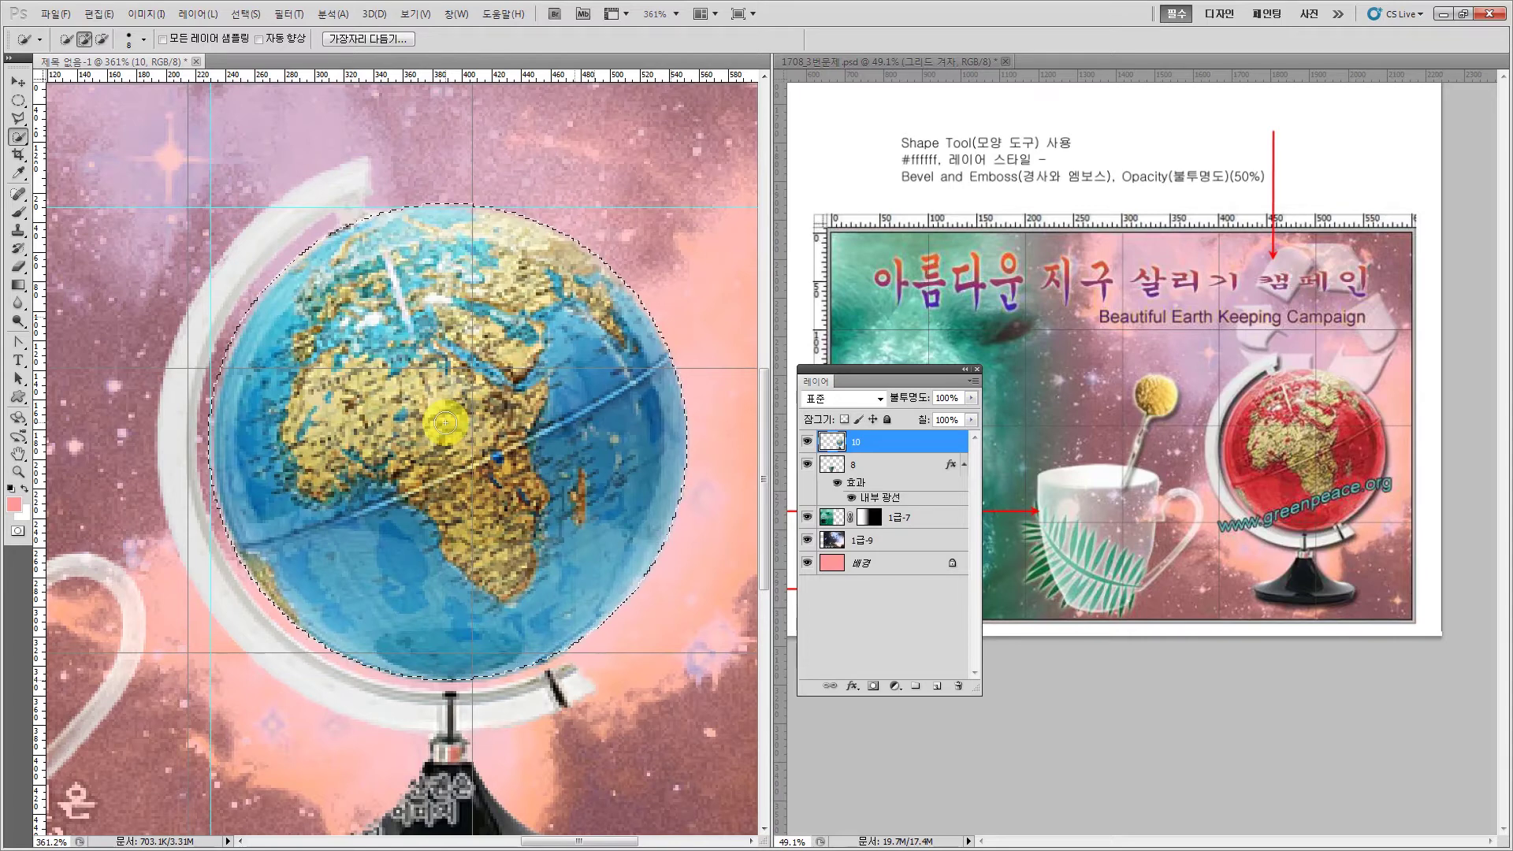
key(alt)
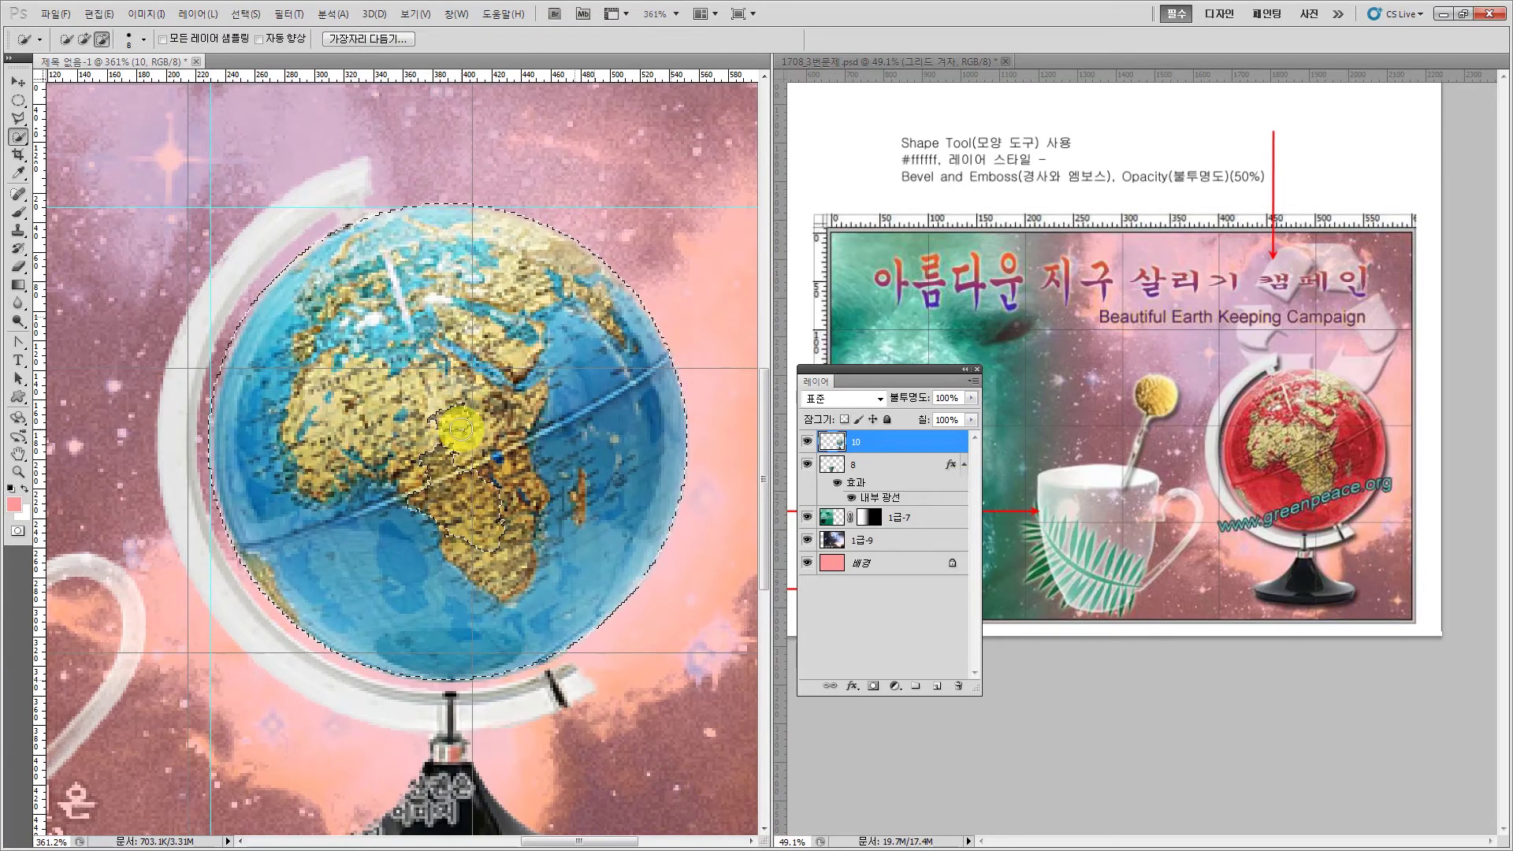
mouse_move(458, 429)
mouse_down()
mouse_move(451, 392)
mouse_move(395, 393)
mouse_move(364, 401)
mouse_move(383, 433)
mouse_up()
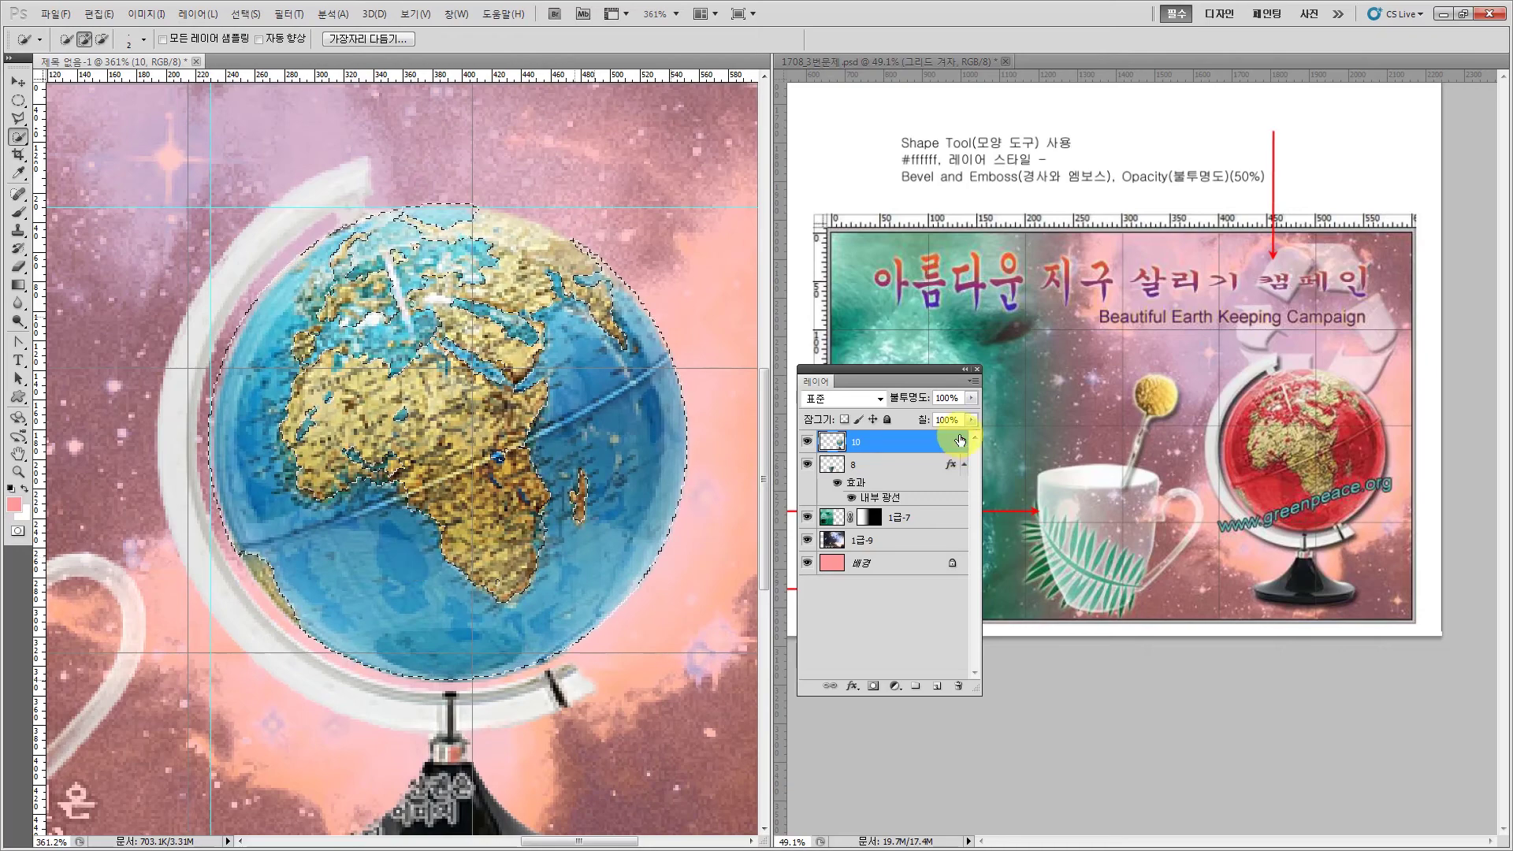
- Add a Hue/Saturation adjustment layer for the selected ocean, with Colorize enabled, hue 0 and saturation 67
drag(860, 369, 840, 214)
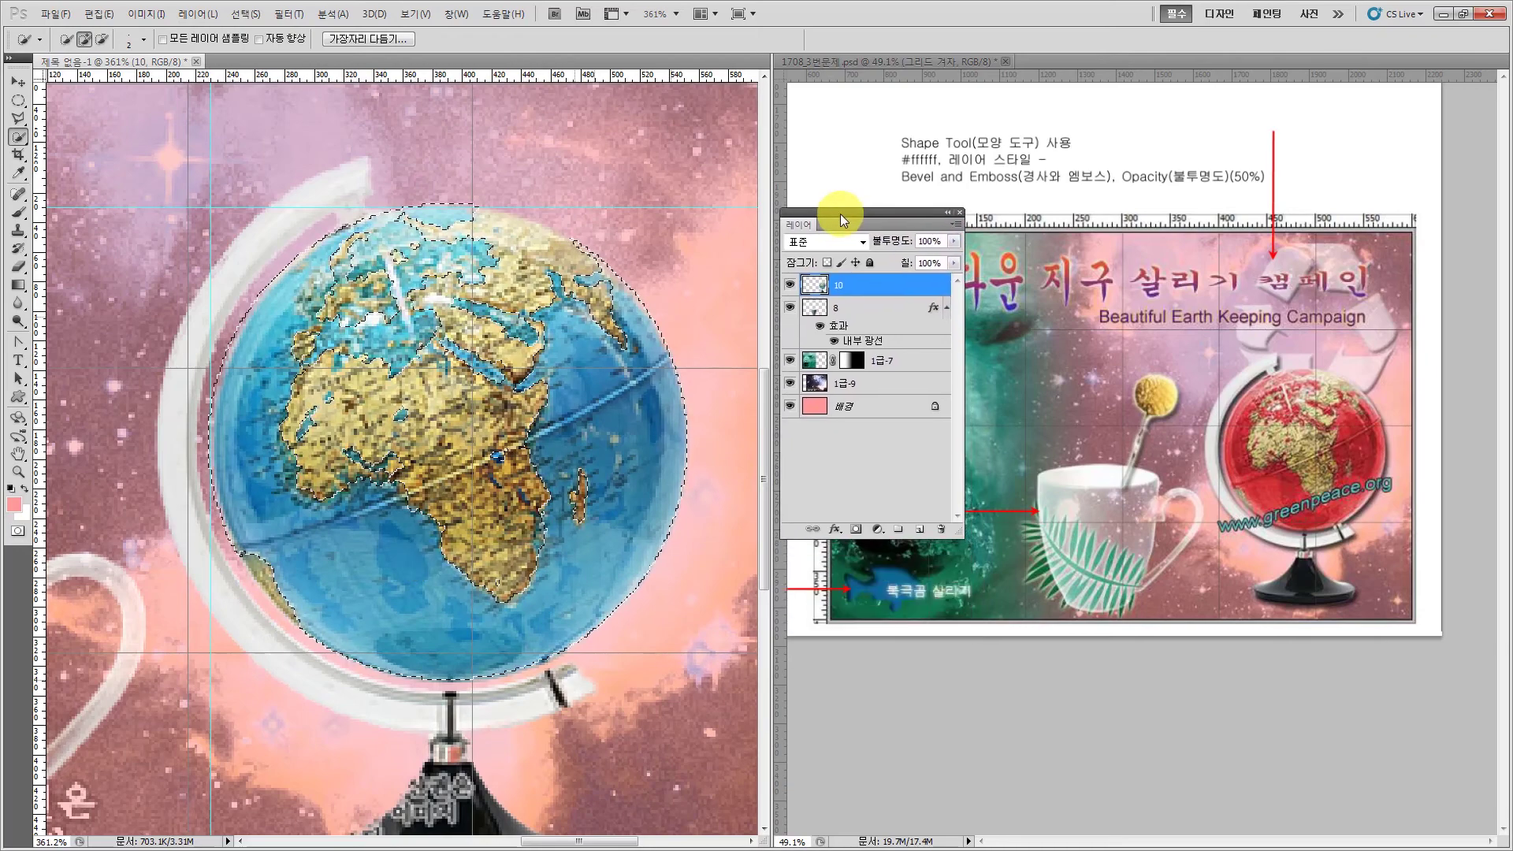
click(879, 528)
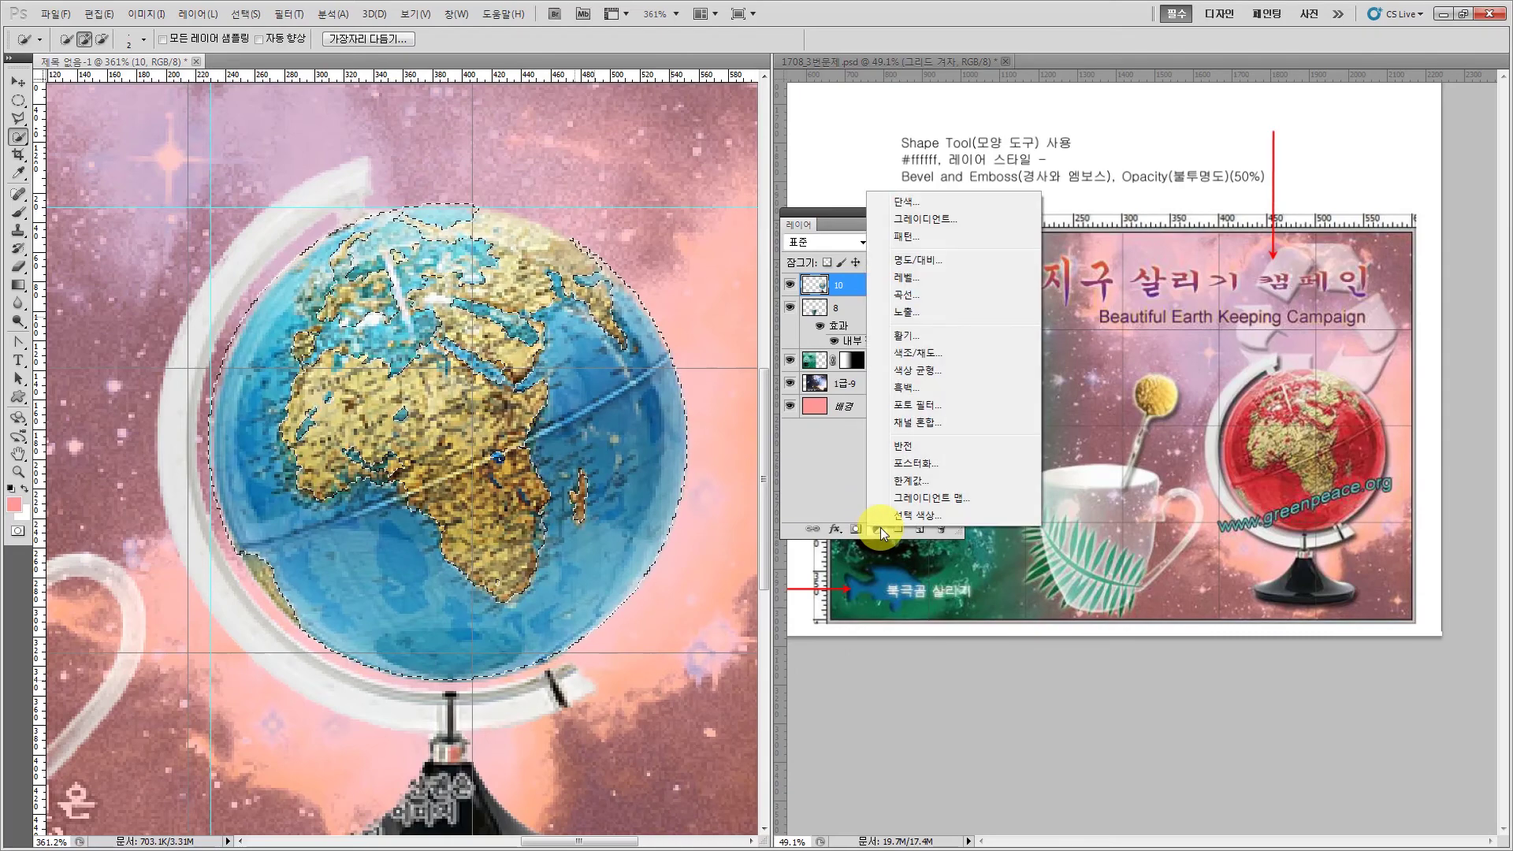
click(920, 355)
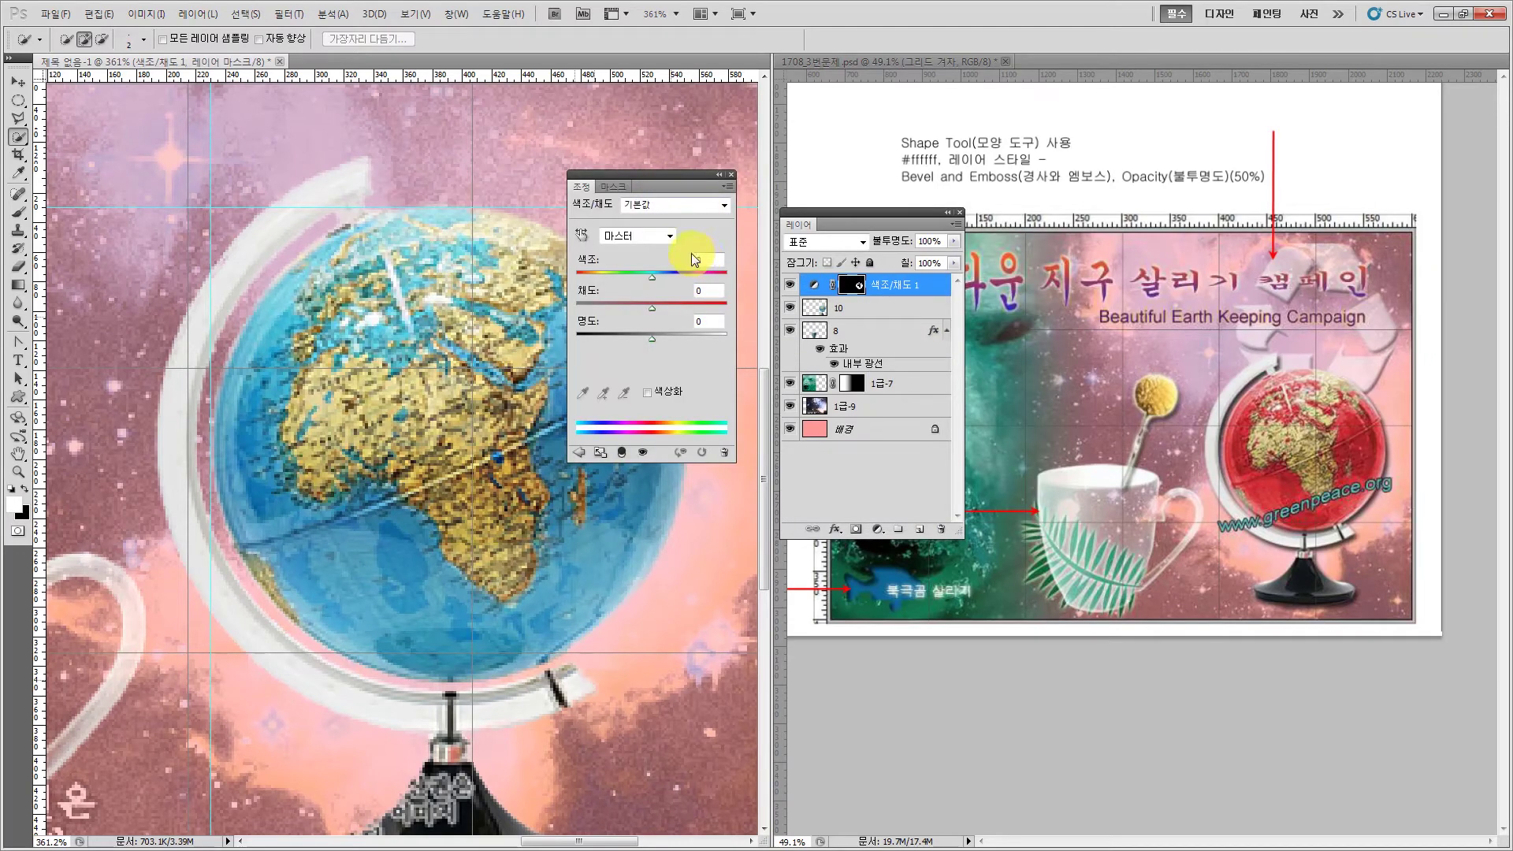
click(645, 391)
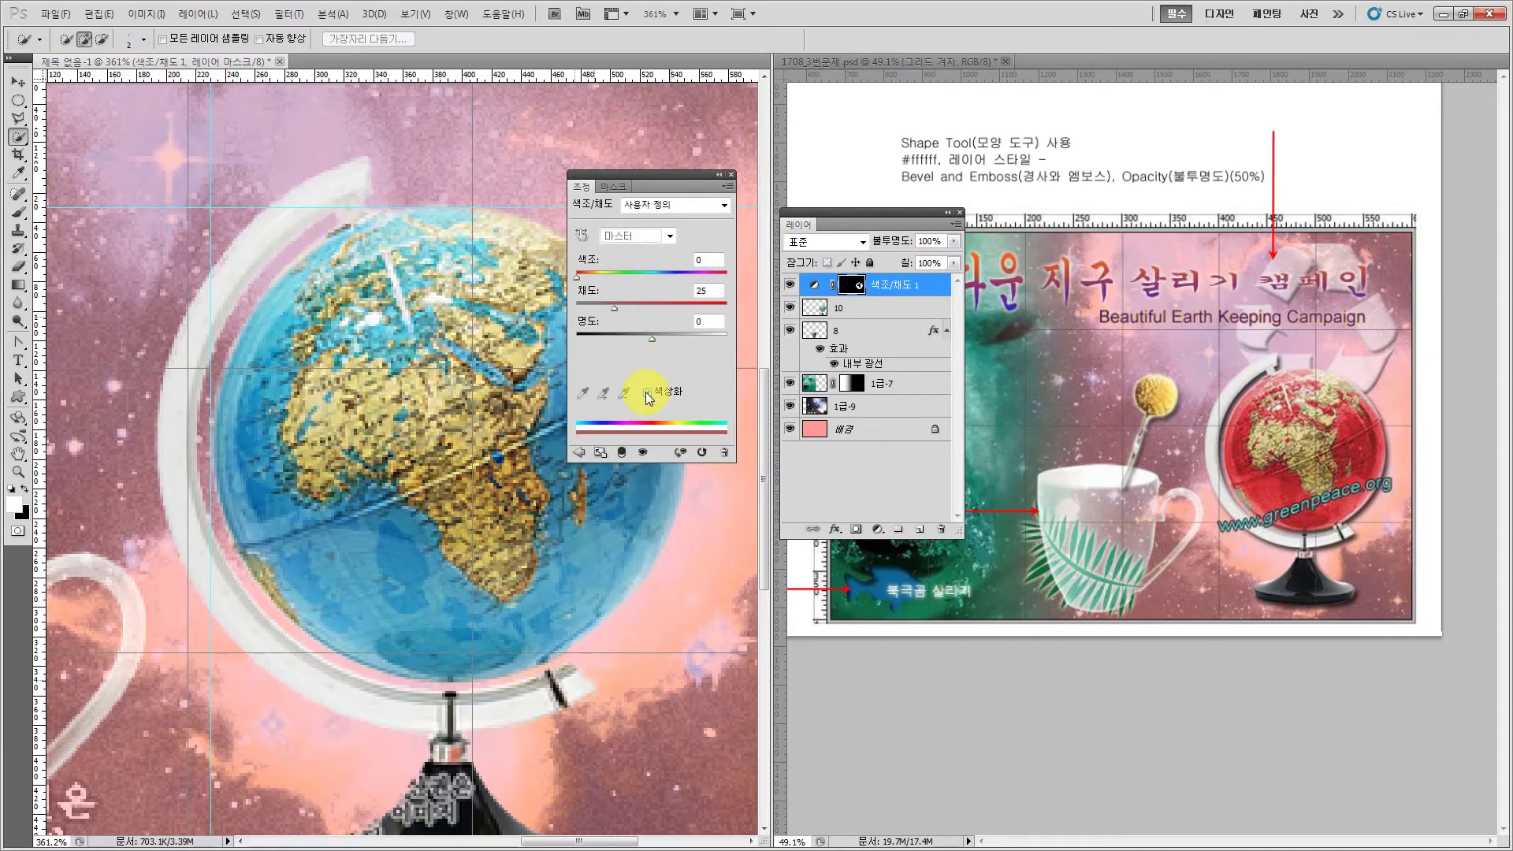
drag(673, 173, 728, 161)
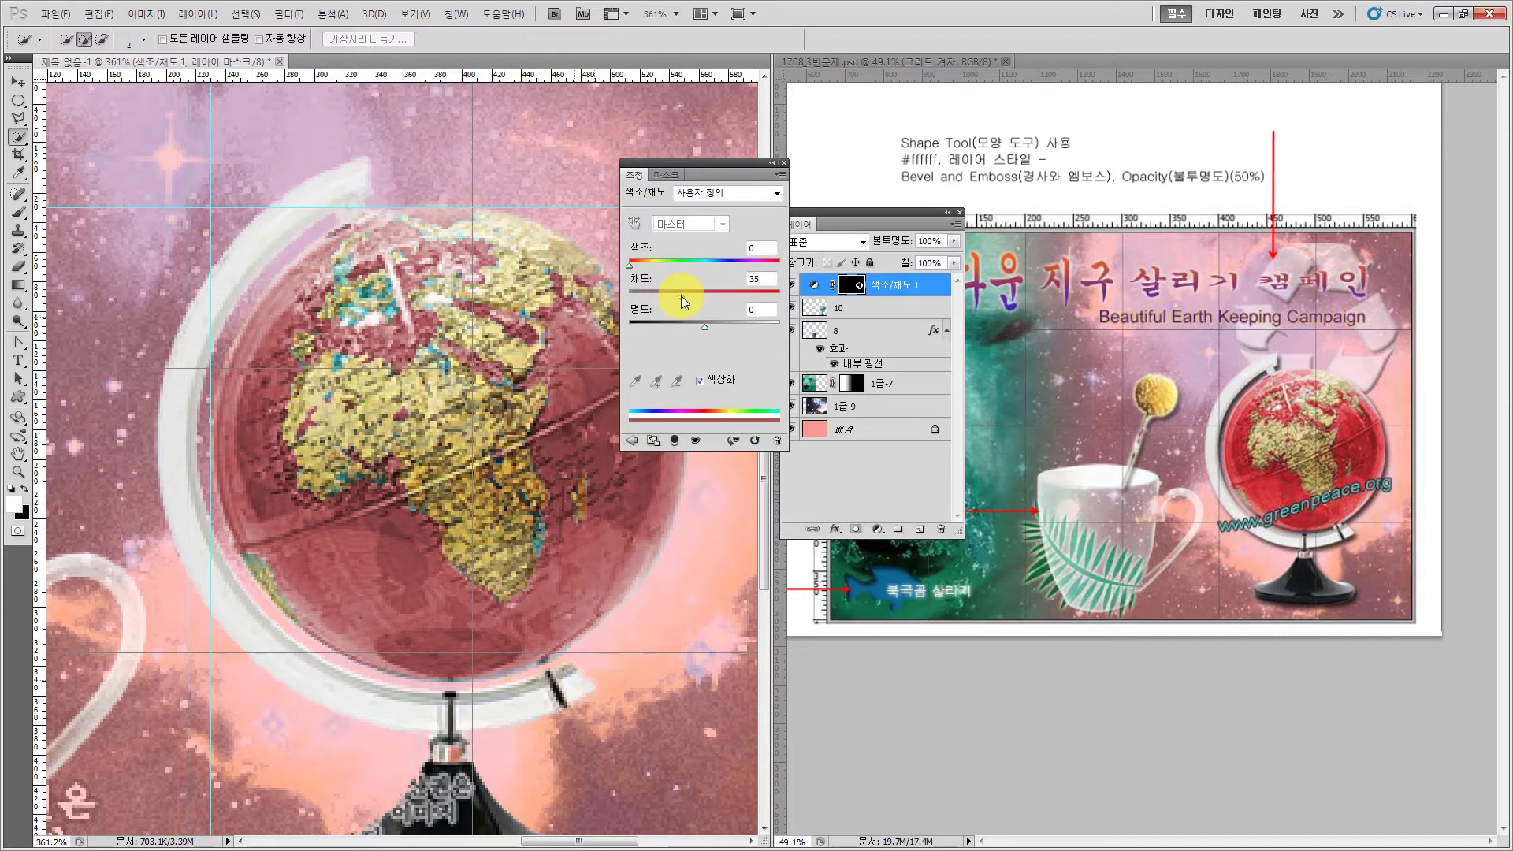
drag(681, 296, 731, 289)
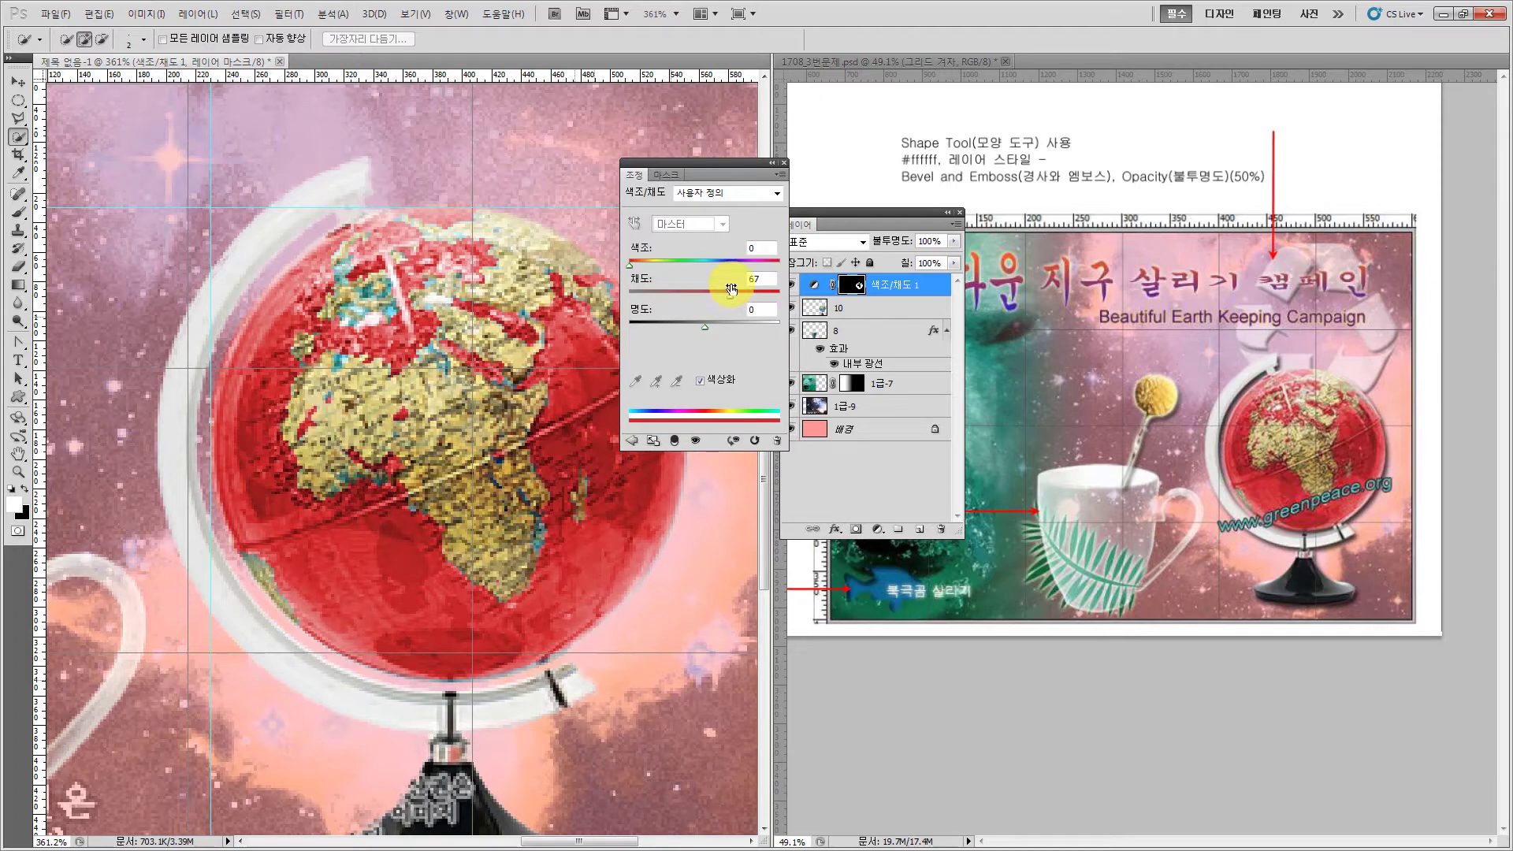
click(783, 163)
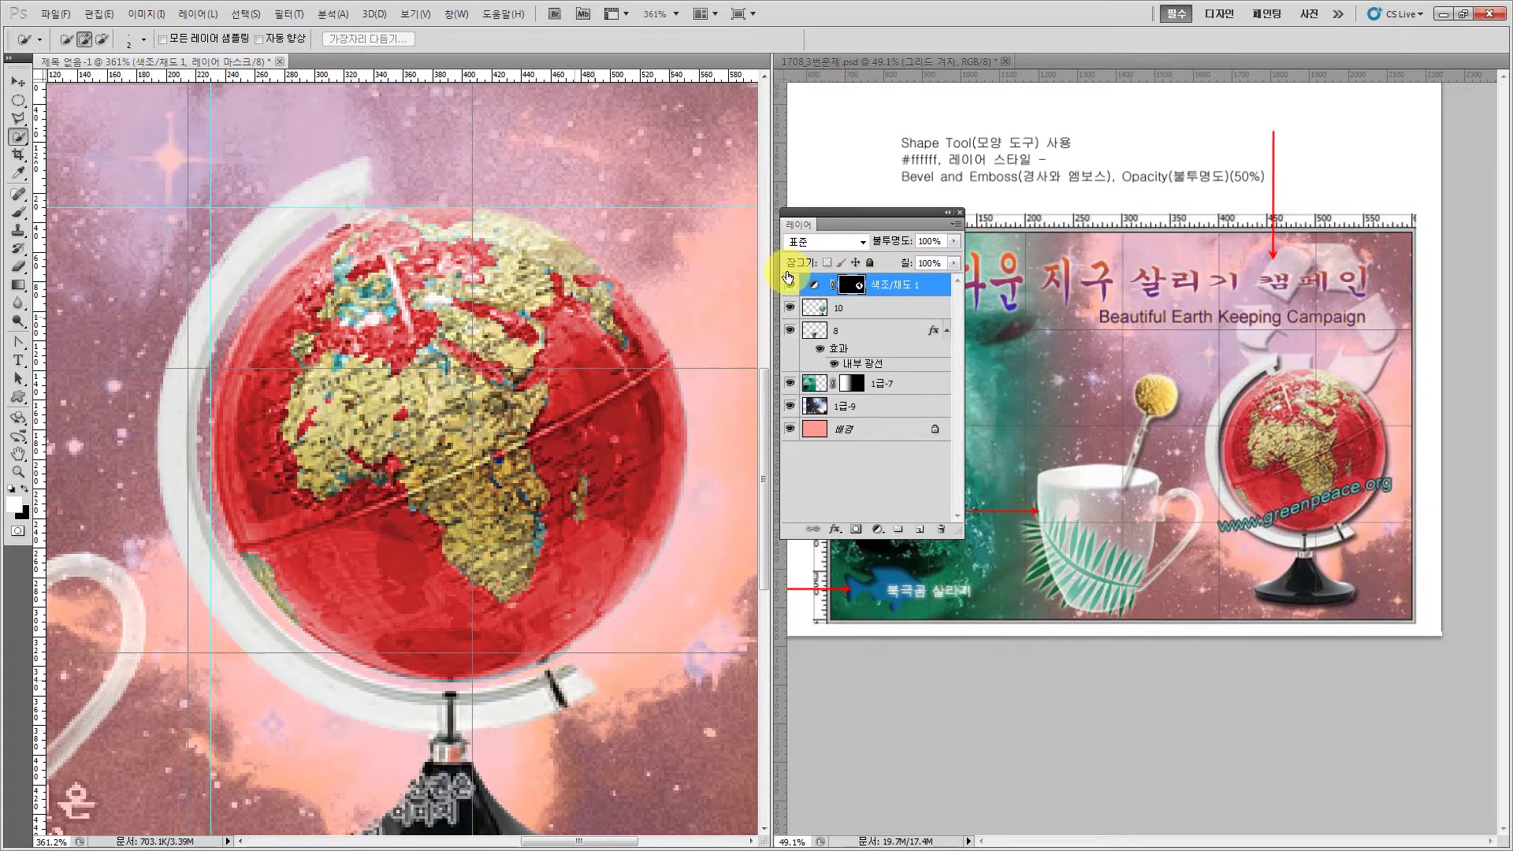
- Paint white on the Hue/Saturation layer's mask over the leftover blue patches around Europe, and compare the whole poster with the reference at 100% zoom
click(19, 213)
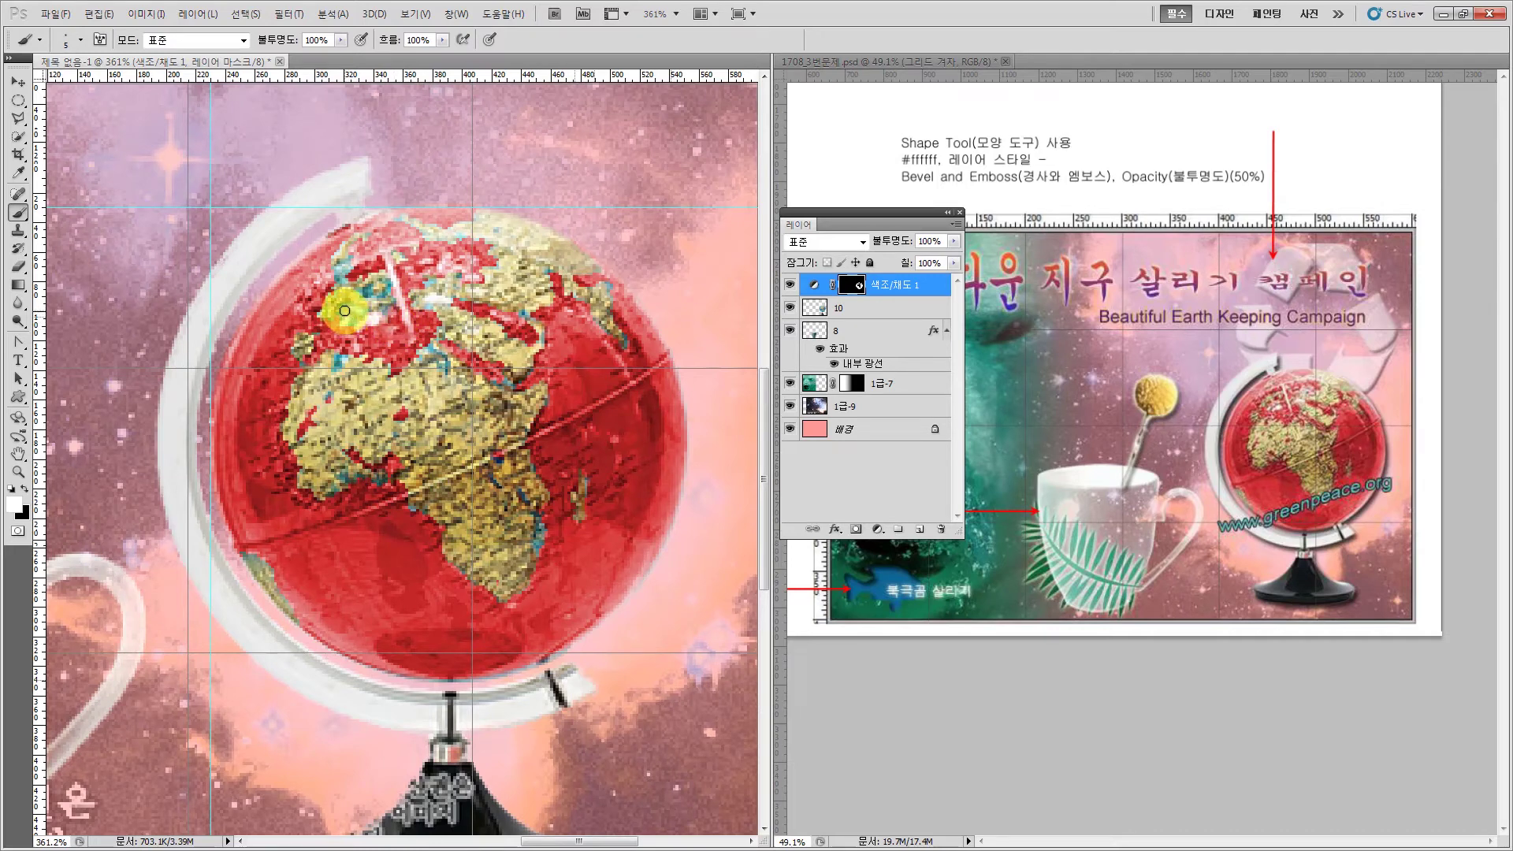
mouse_move(352, 315)
mouse_down()
mouse_move(339, 360)
mouse_move(440, 338)
mouse_move(343, 264)
mouse_up()
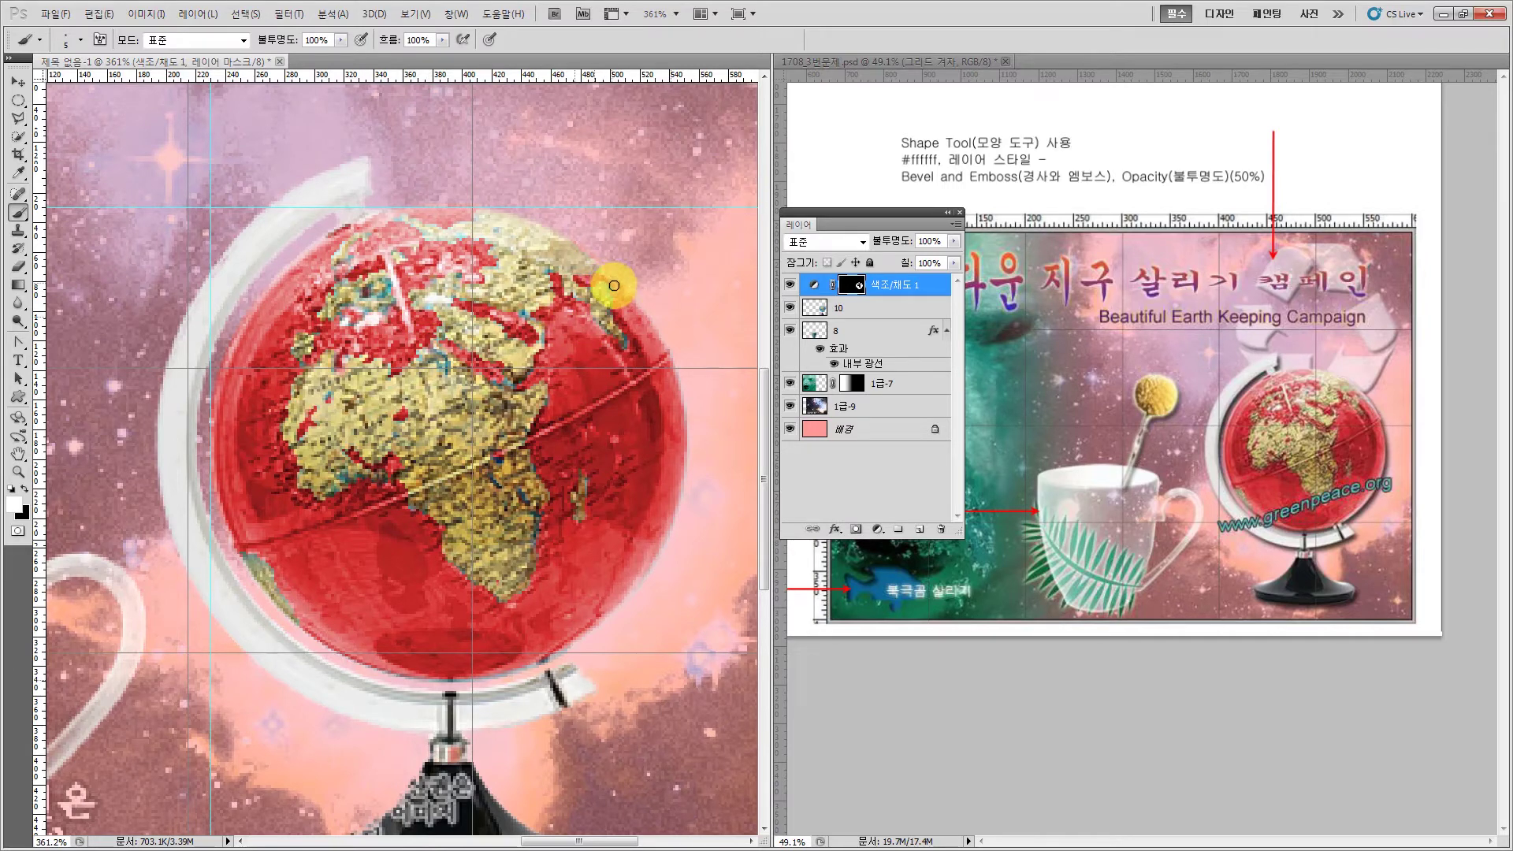
double_click(19, 454)
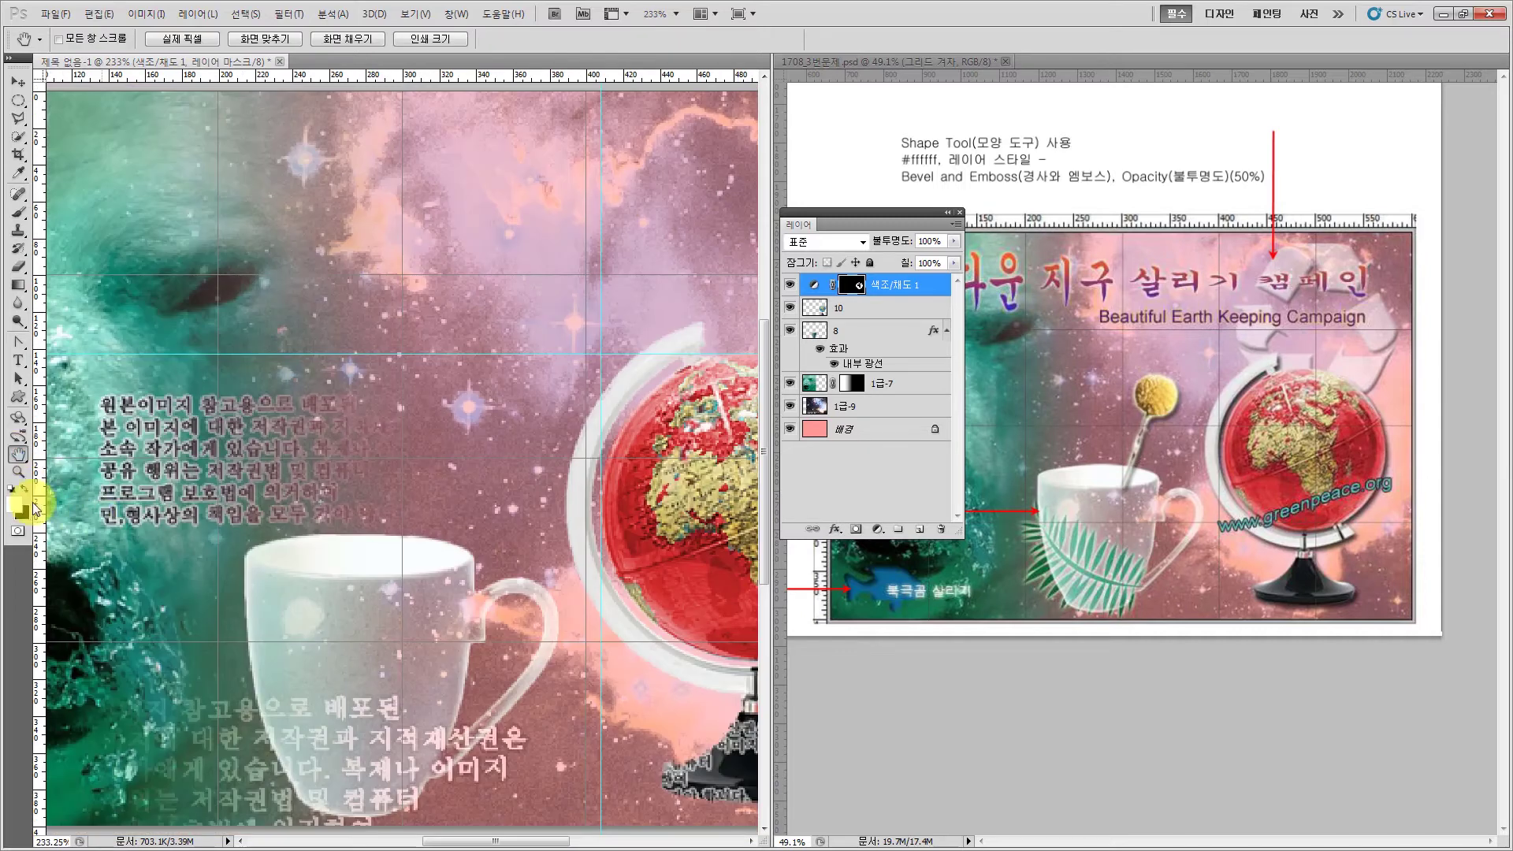
drag(635, 652, 388, 554)
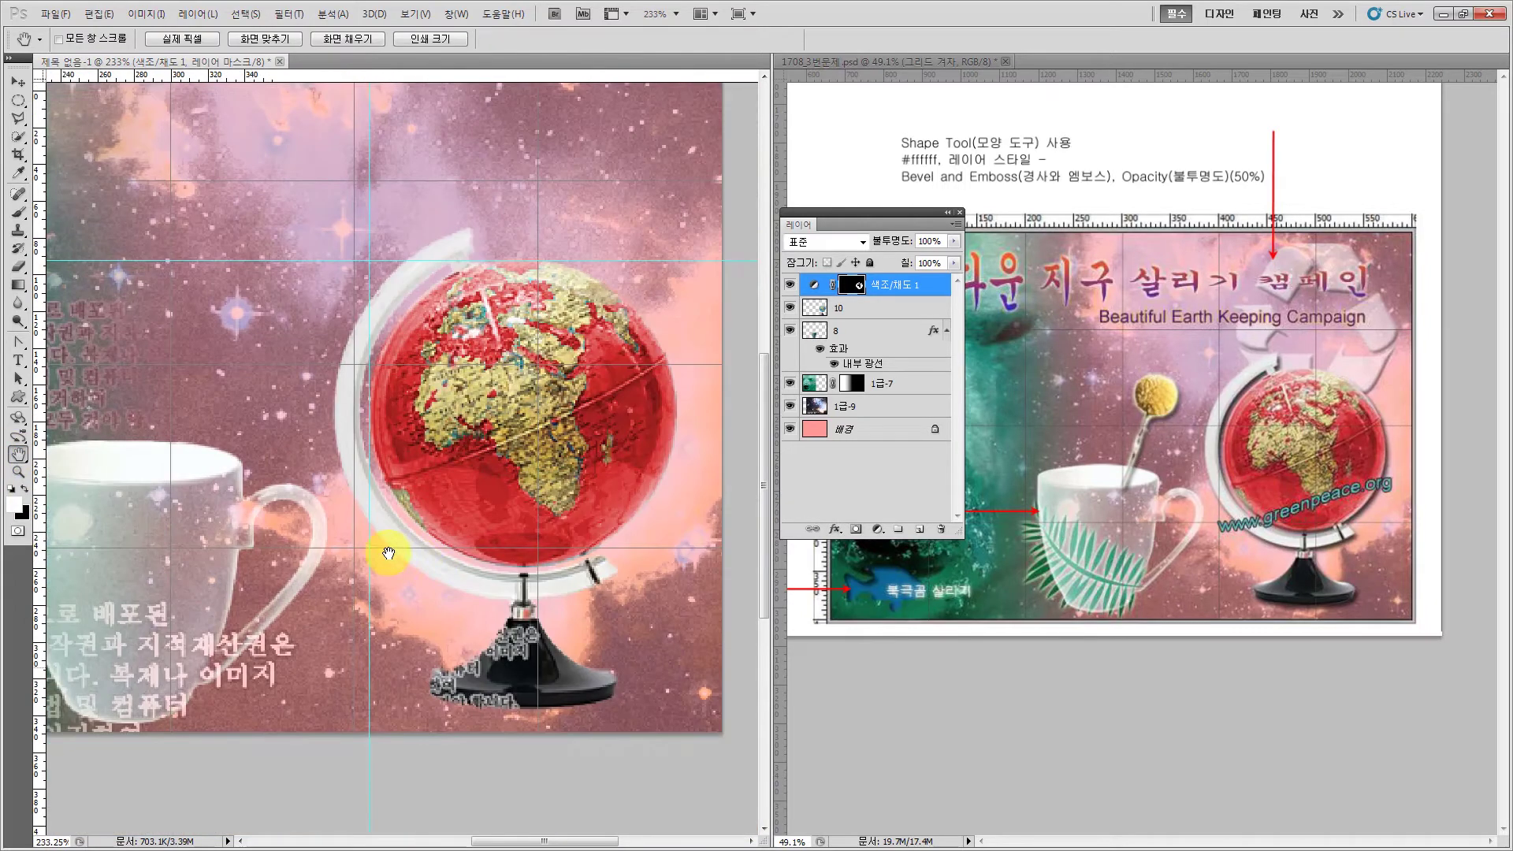
click(19, 472)
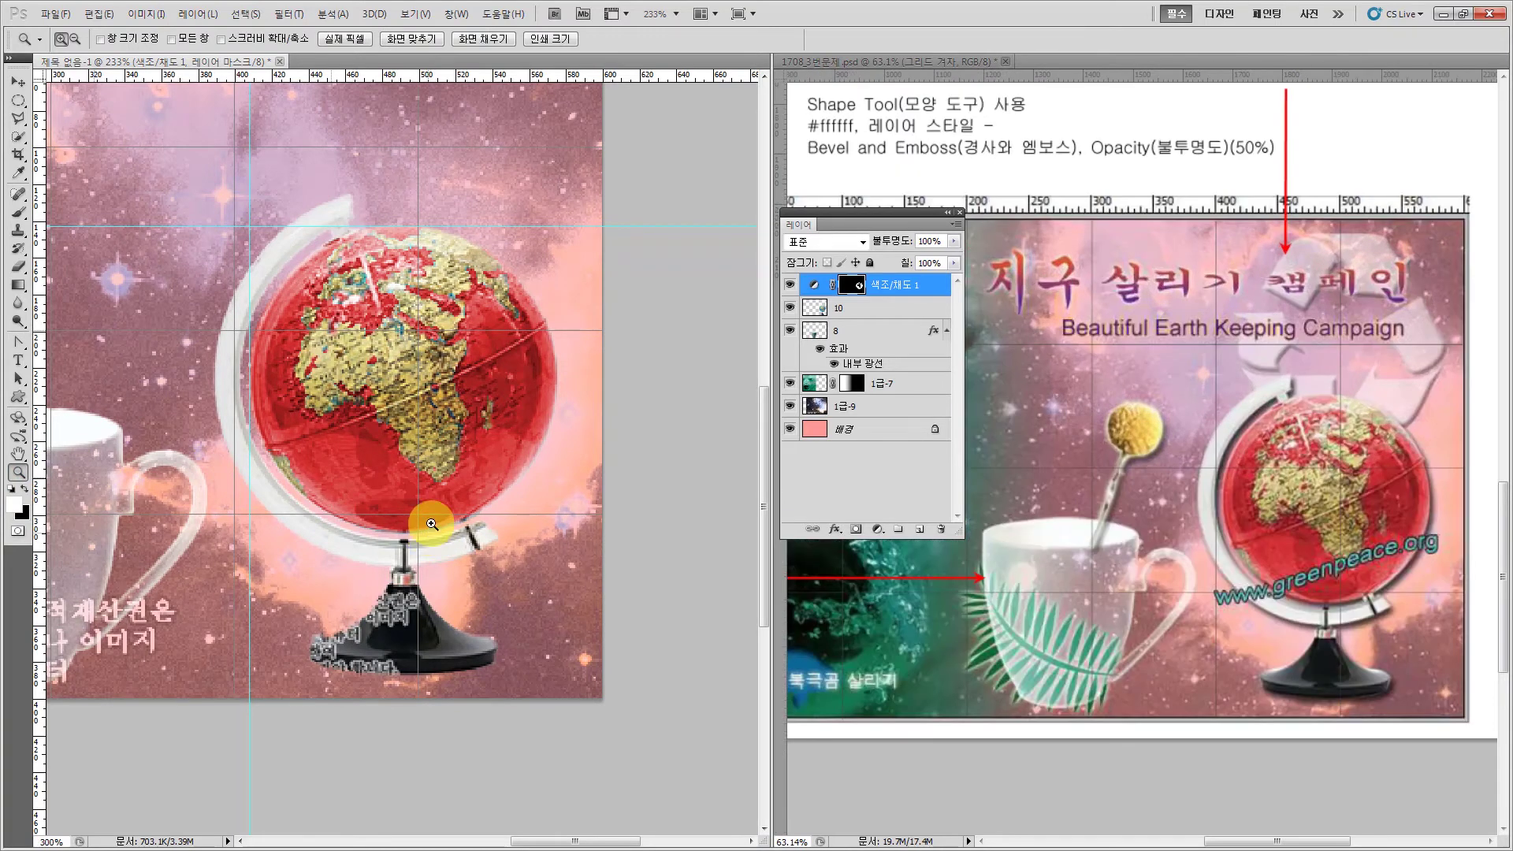
key(ctrl+1)
key(v)
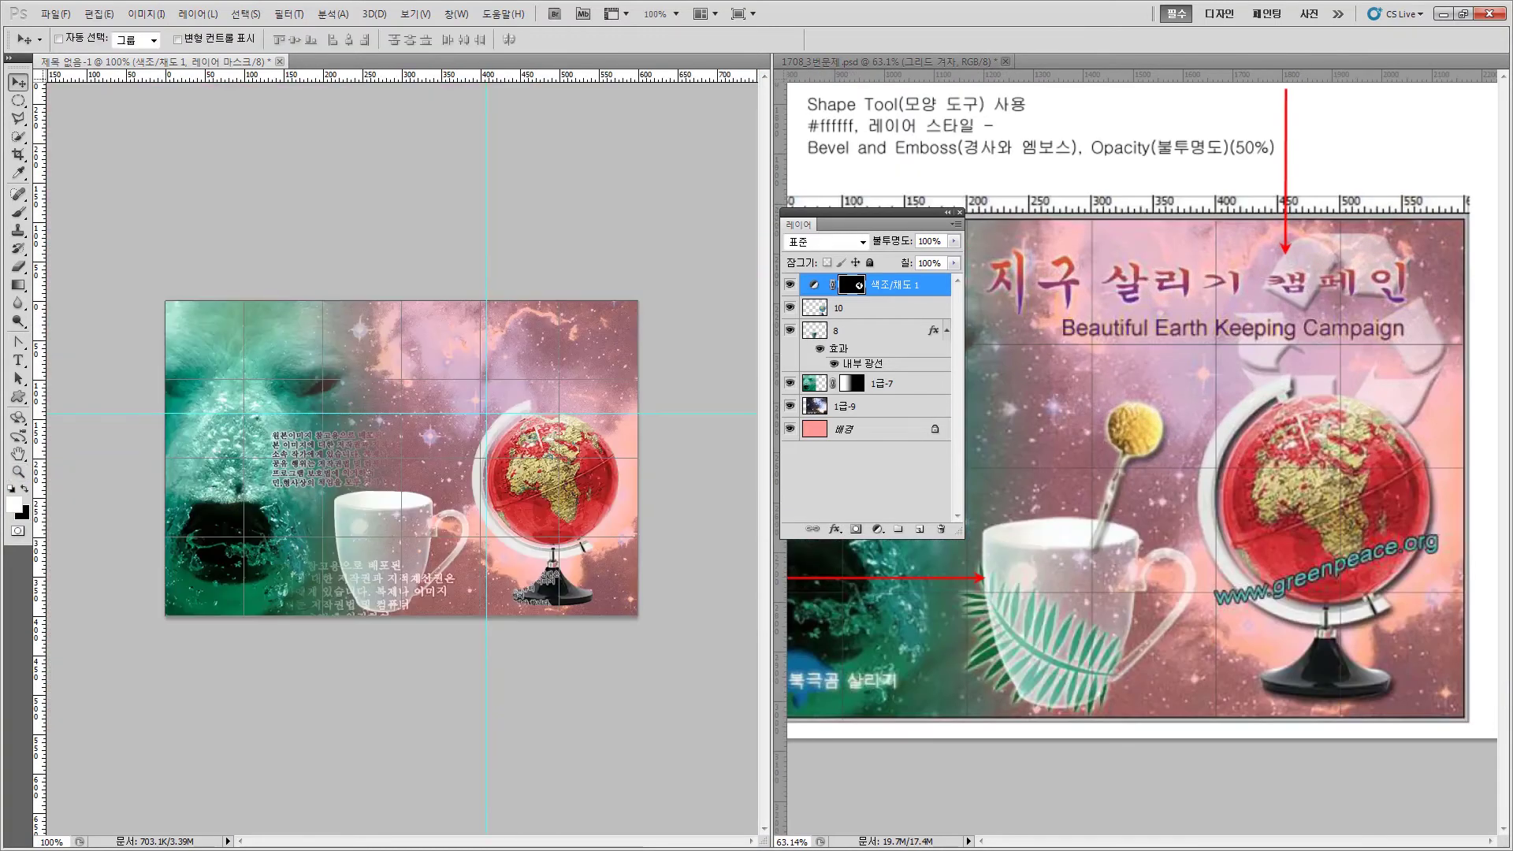
- Check the globe's requirements in the exam PDF and add a Drop Shadow layer style to layer 10
key(alt+Tab)
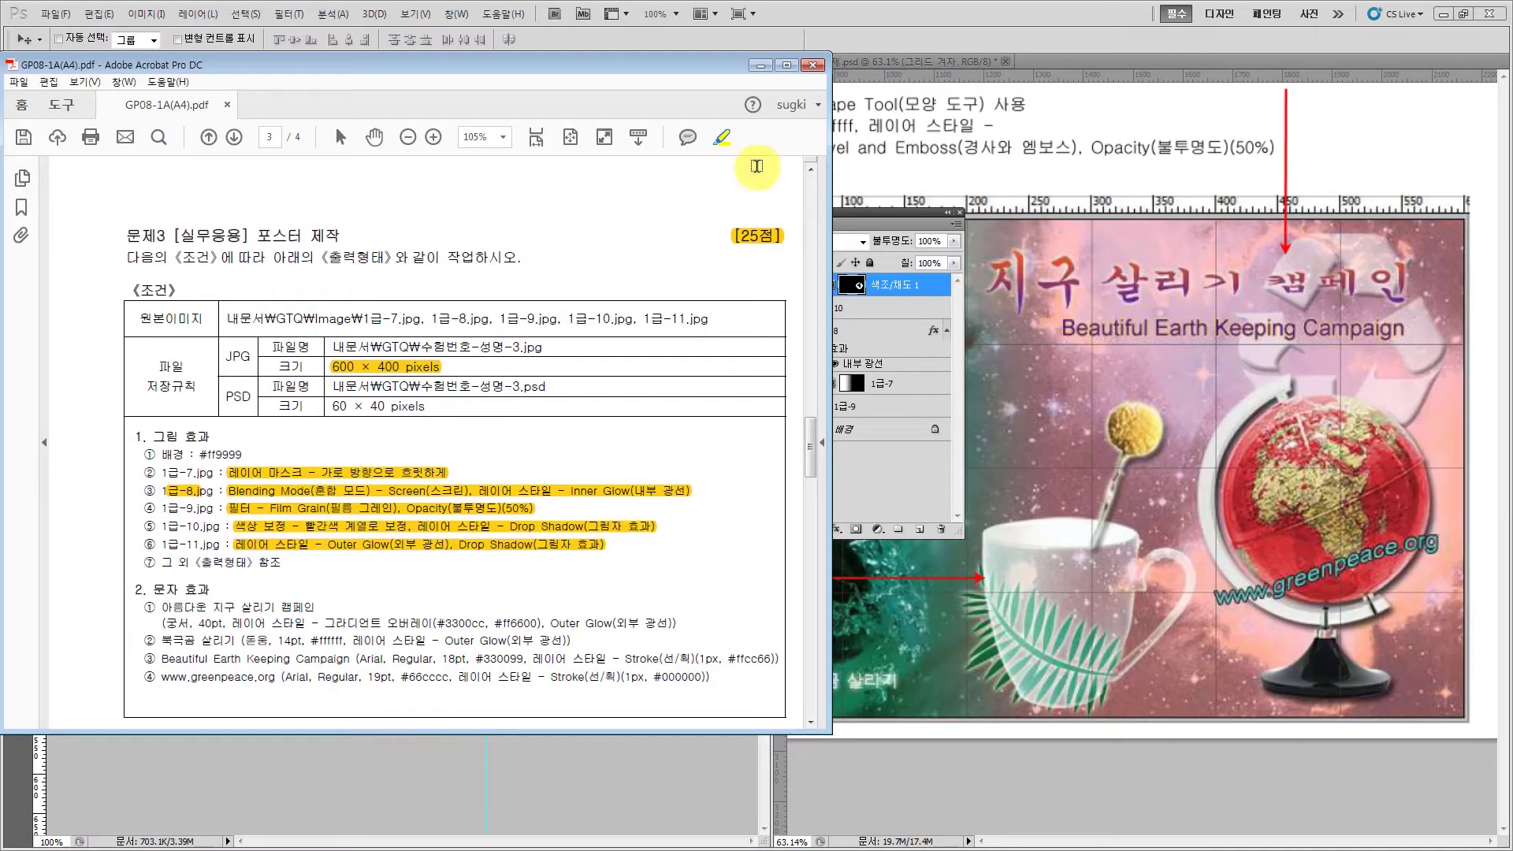
click(917, 196)
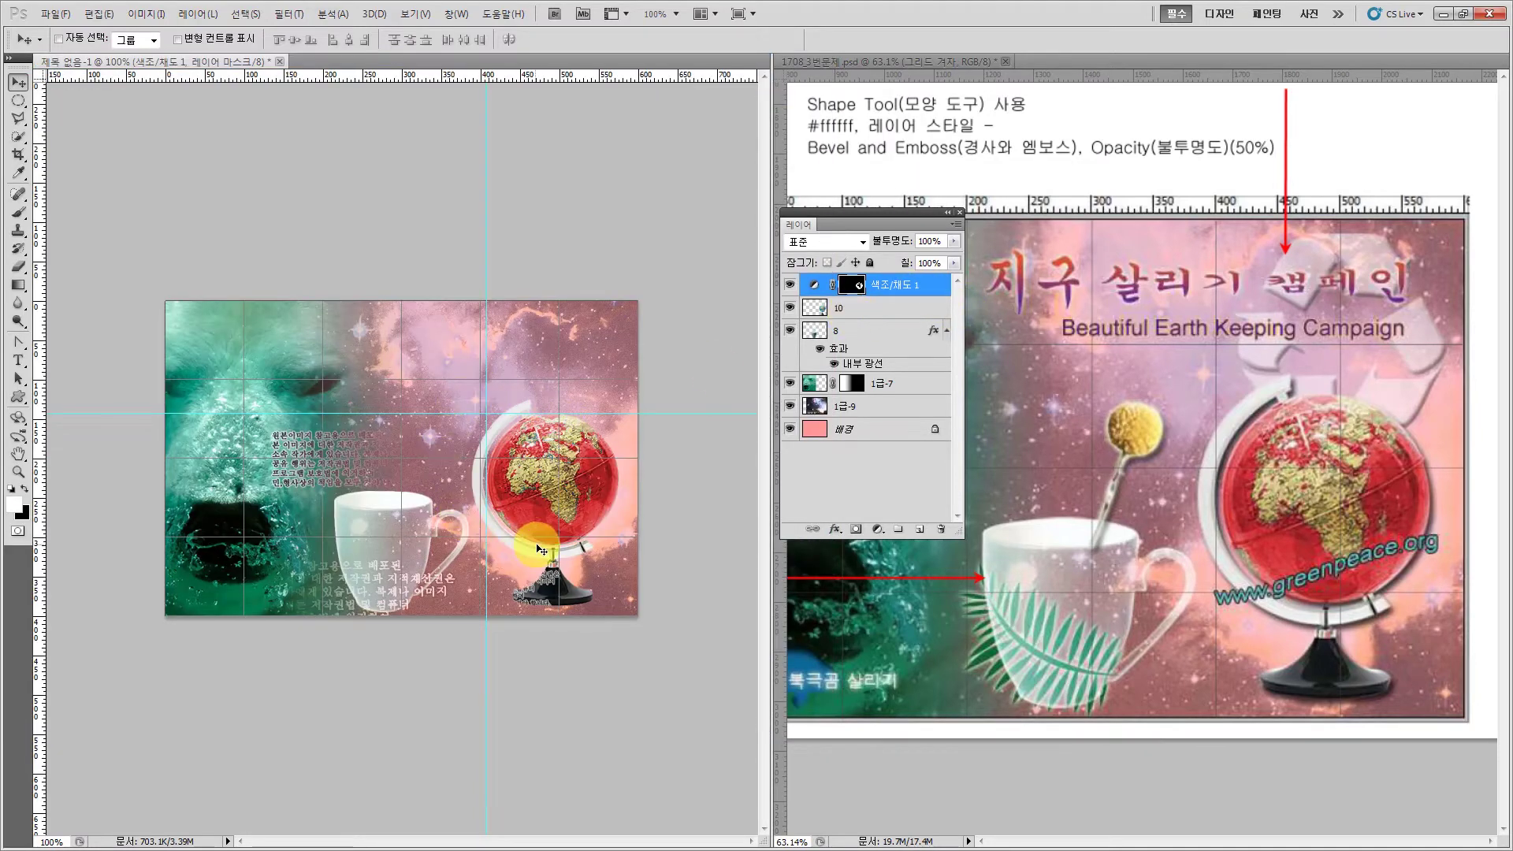
click(862, 309)
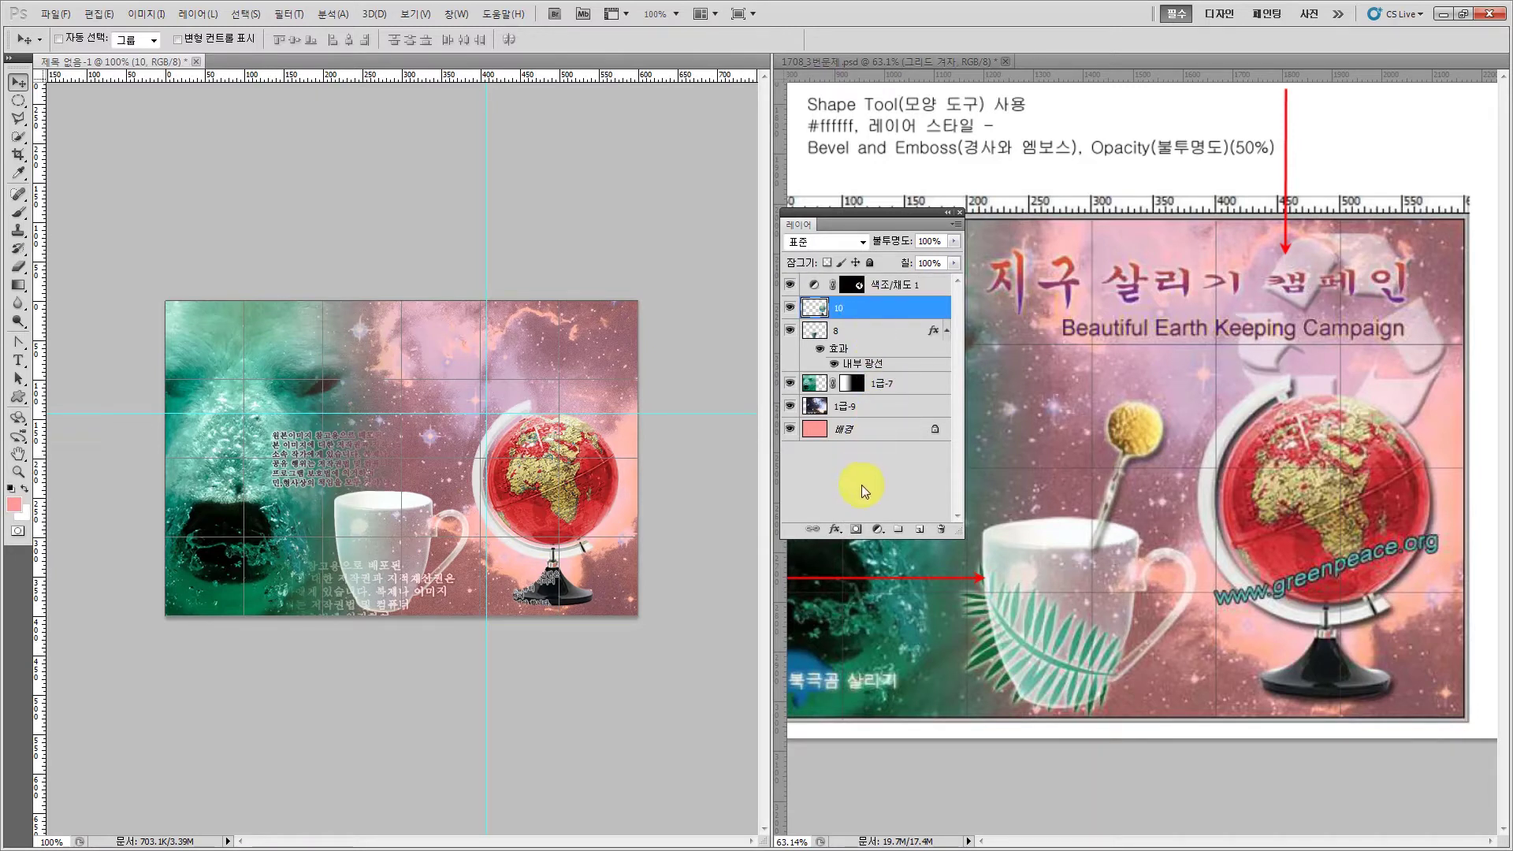
click(835, 529)
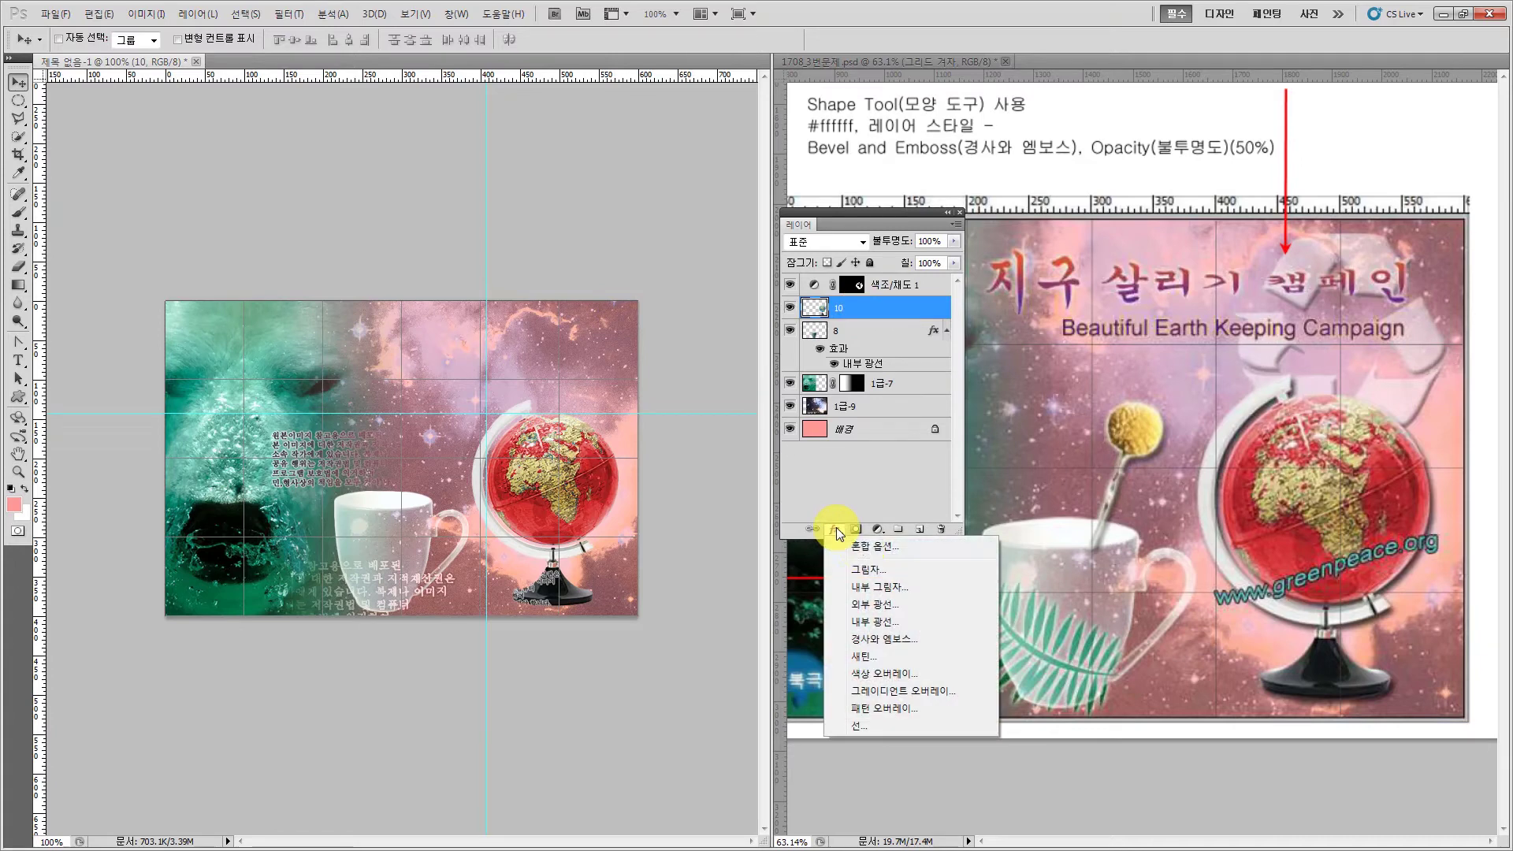
click(872, 573)
click(868, 143)
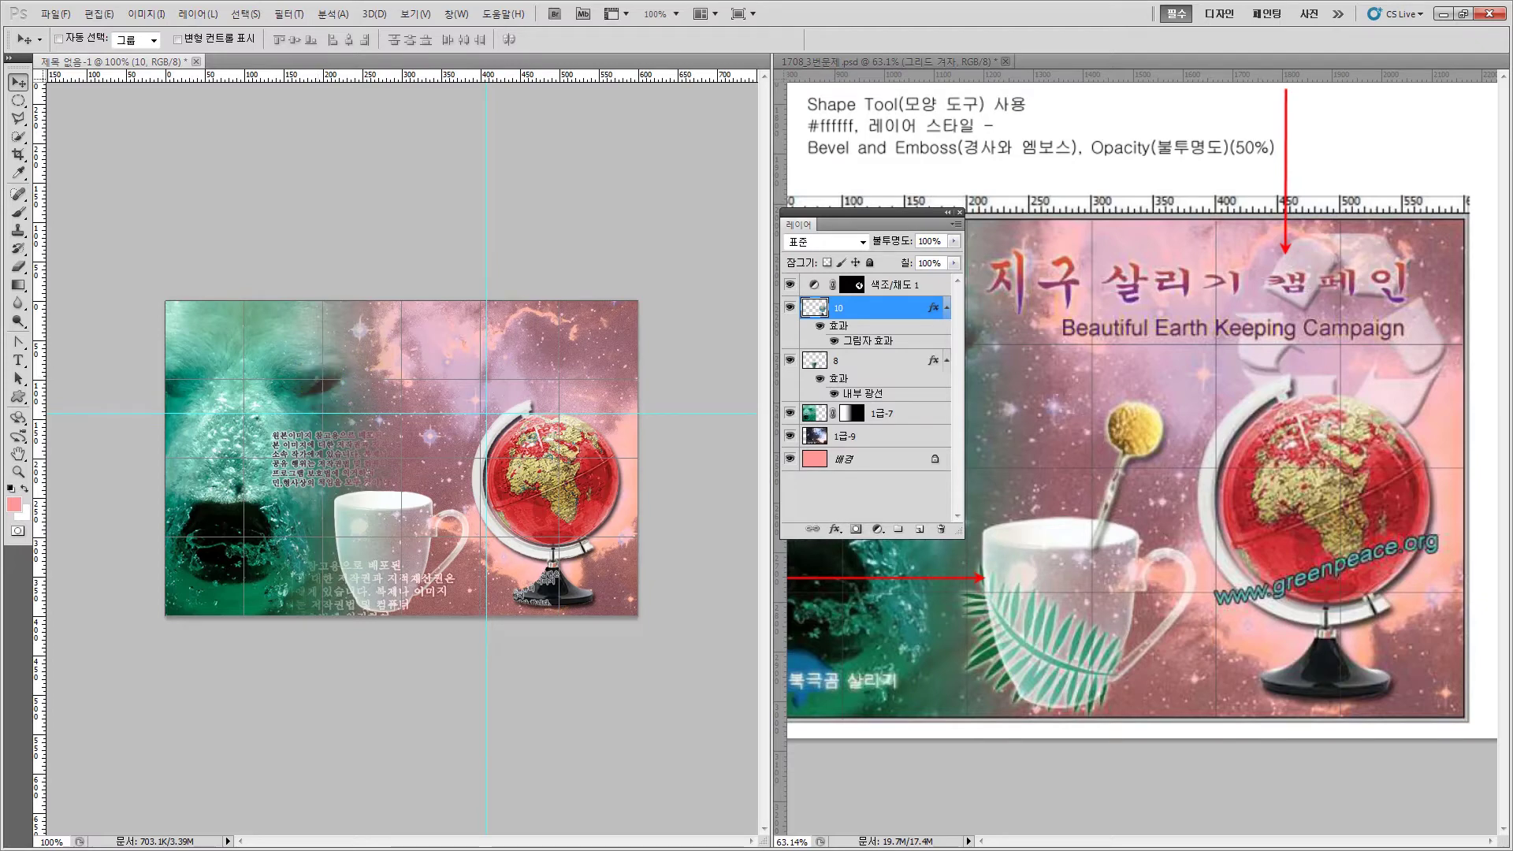
- Place the image 1급-11 from the source folder into the poster as a new layer above the globe, keeping its default size
key(alt+Tab)
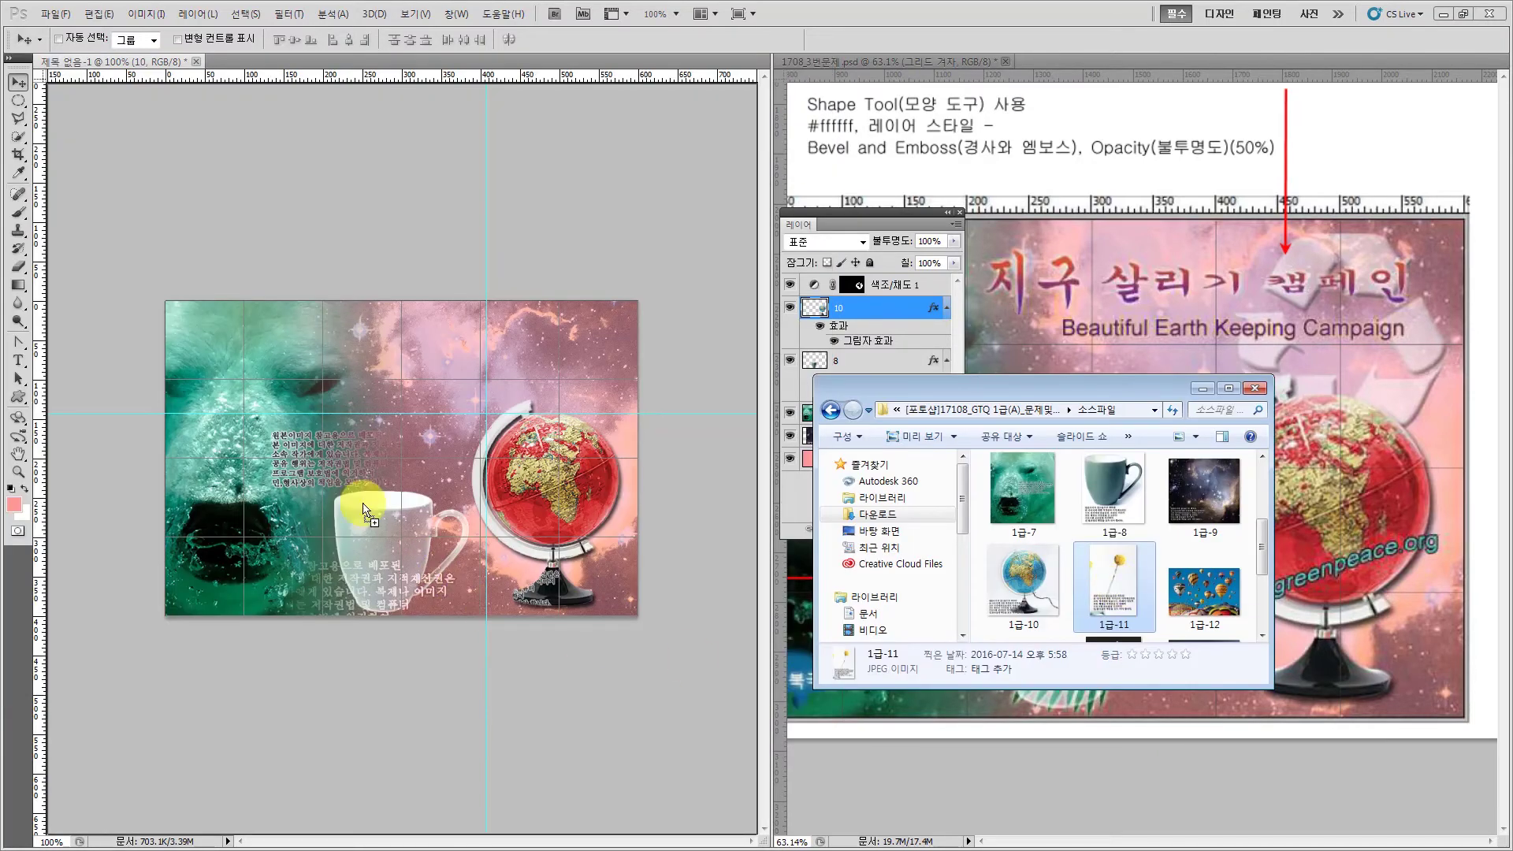
drag(351, 391, 349, 396)
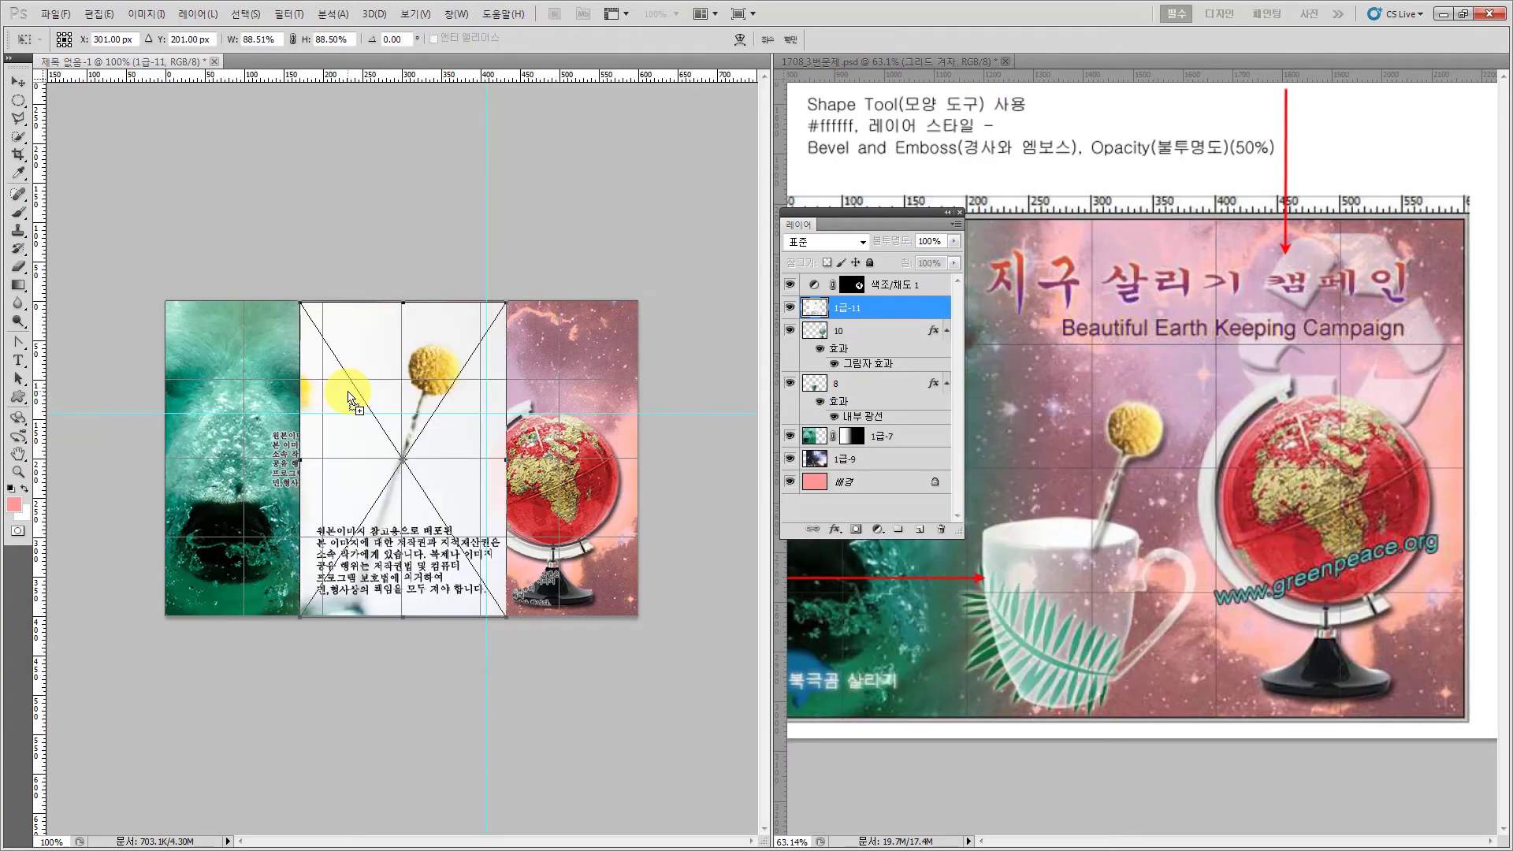
key(Return)
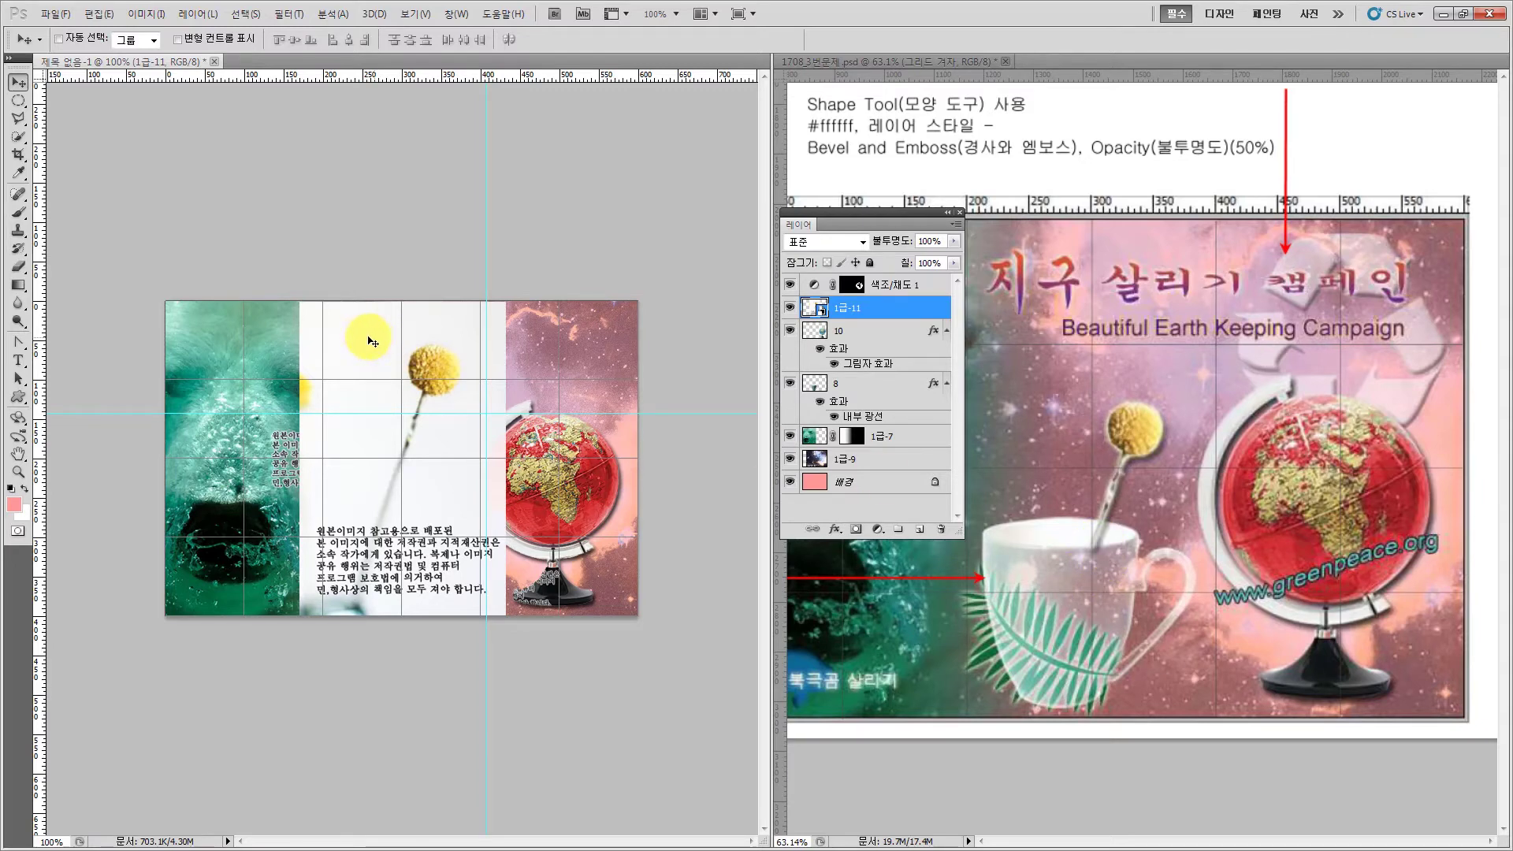
- Move the 1급-11 layer beneath layer 10 and position its yellow flower image over the mug
drag(364, 335, 223, 330)
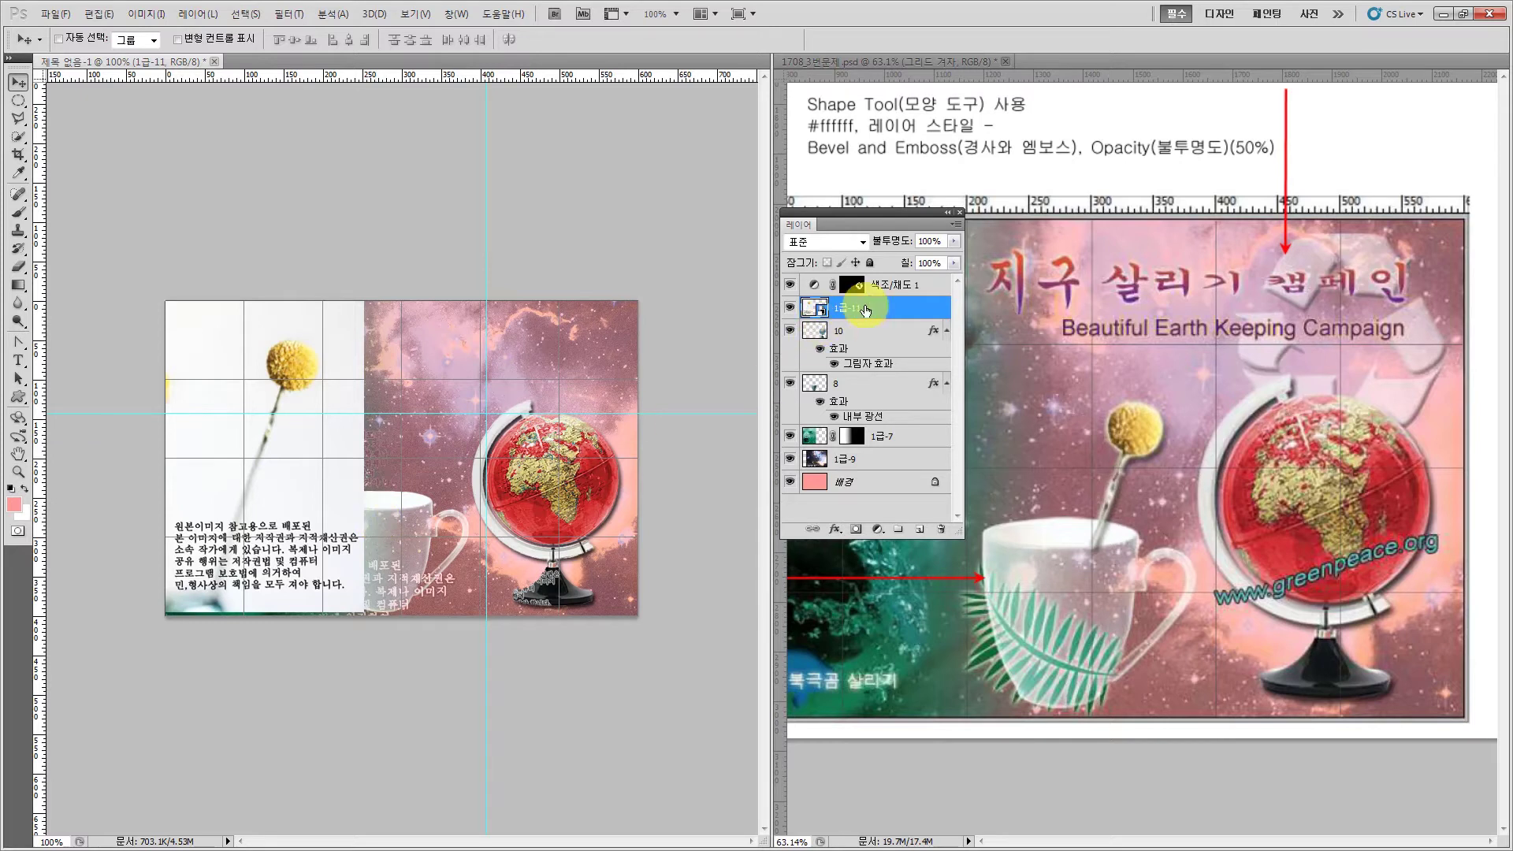
click(791, 383)
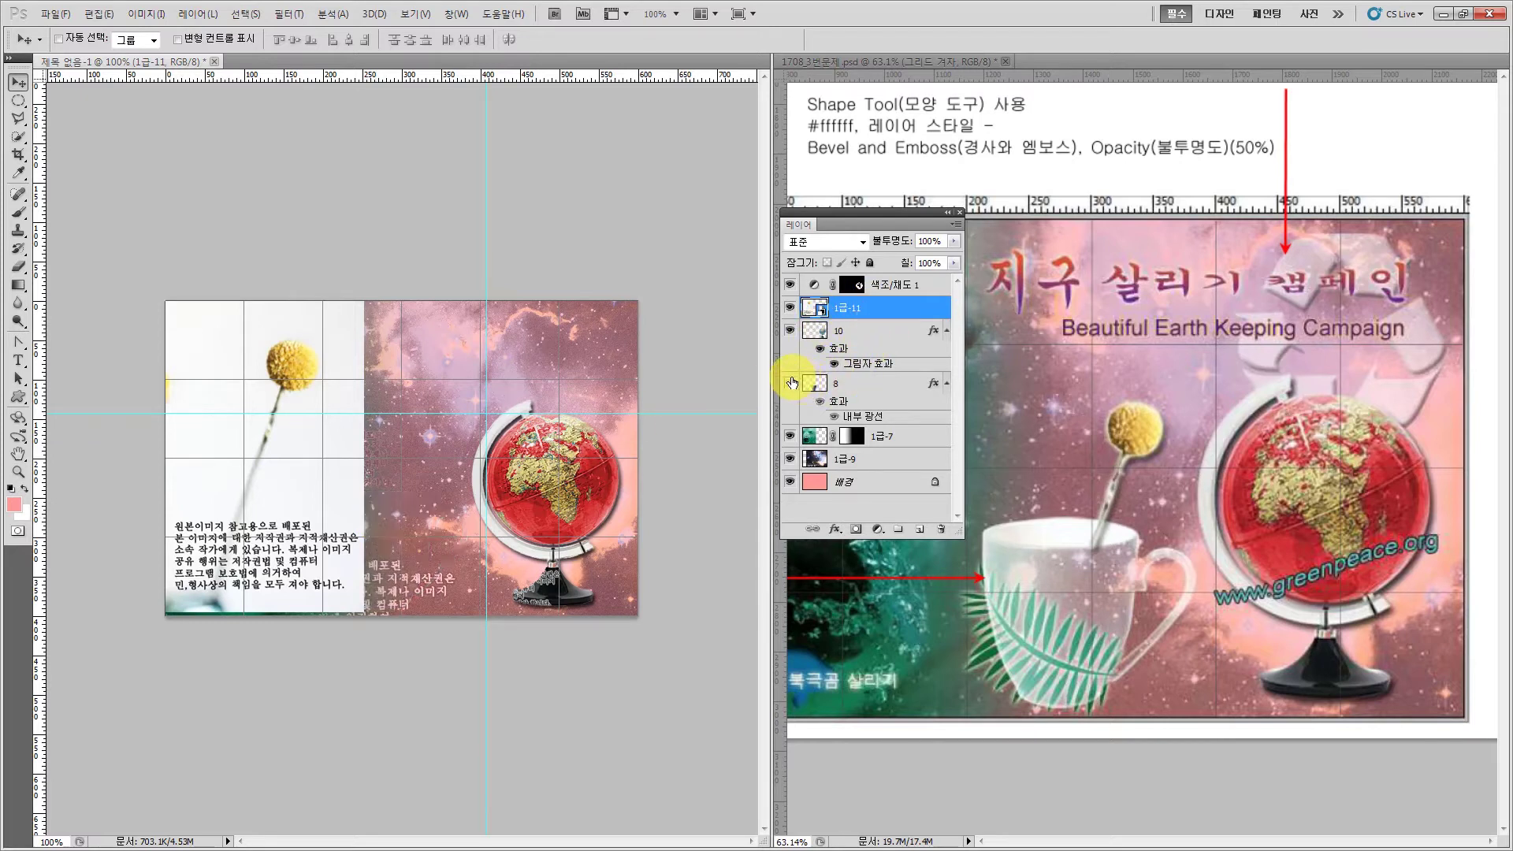
click(792, 383)
click(792, 383)
click(791, 383)
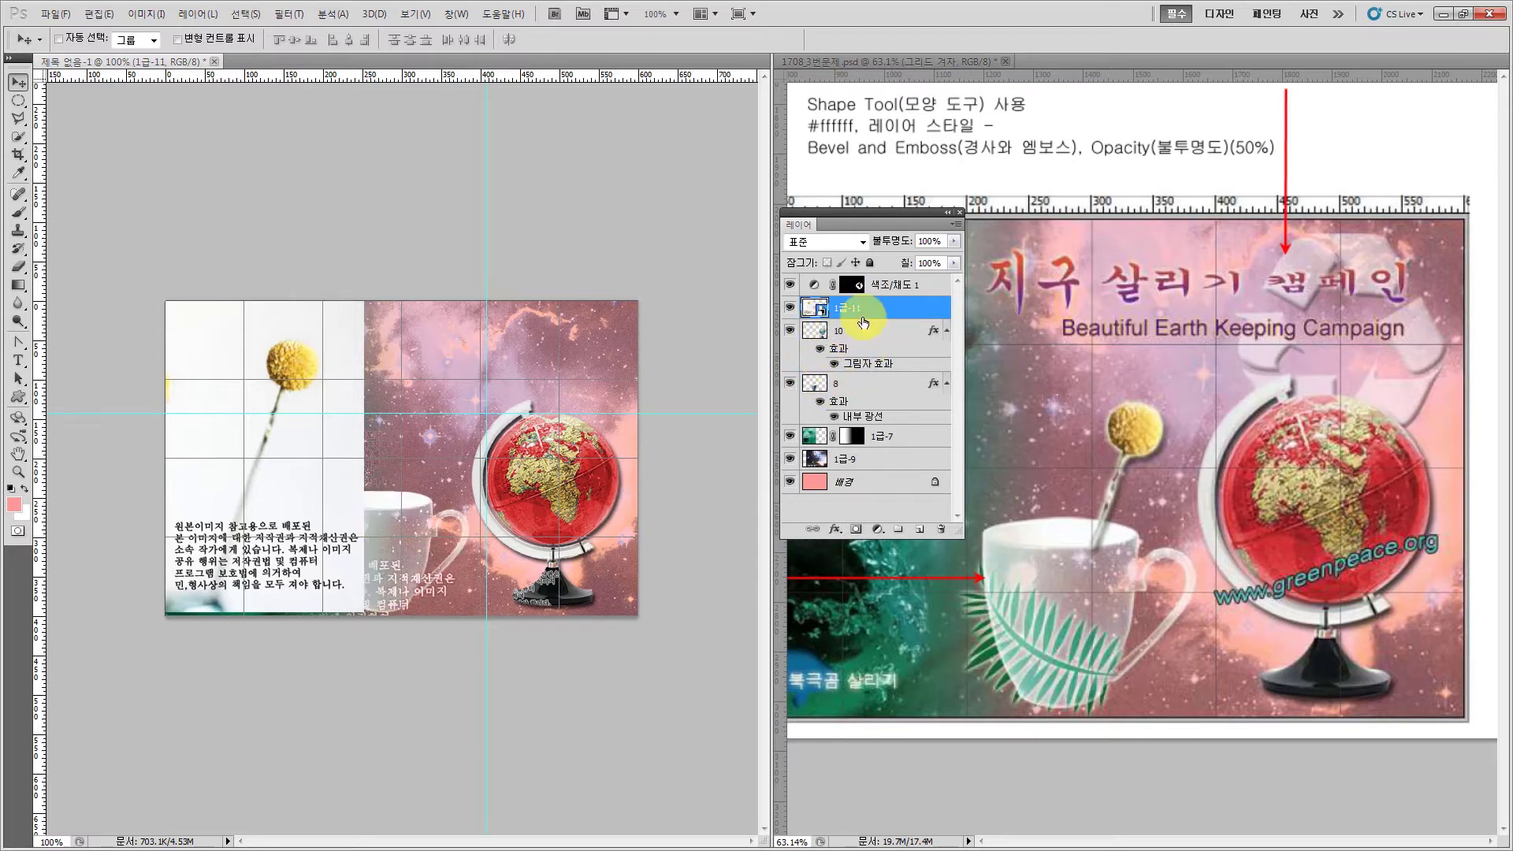
drag(875, 307, 873, 370)
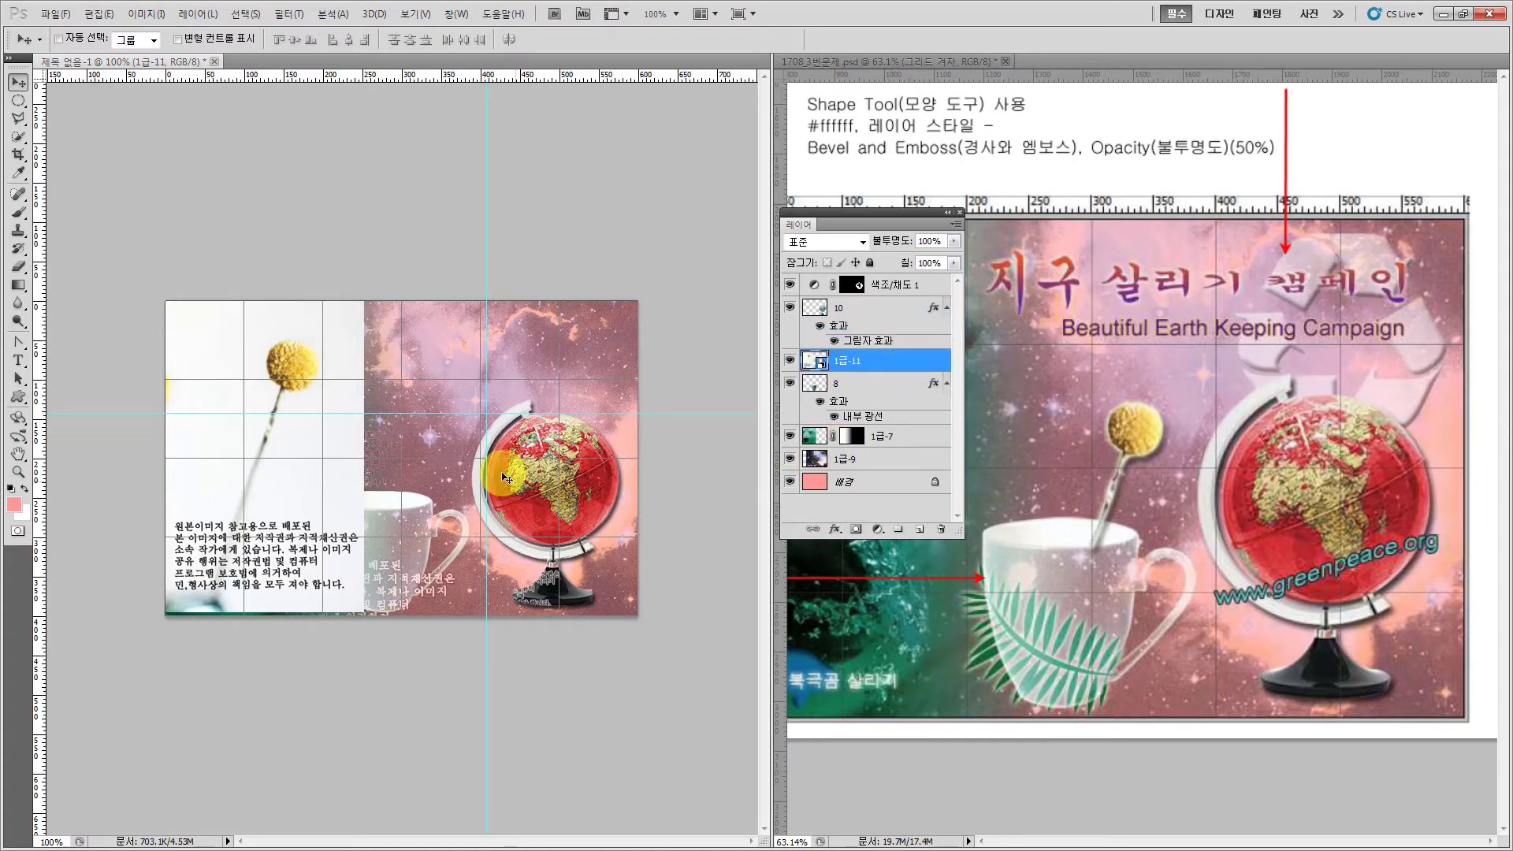
drag(347, 399, 460, 402)
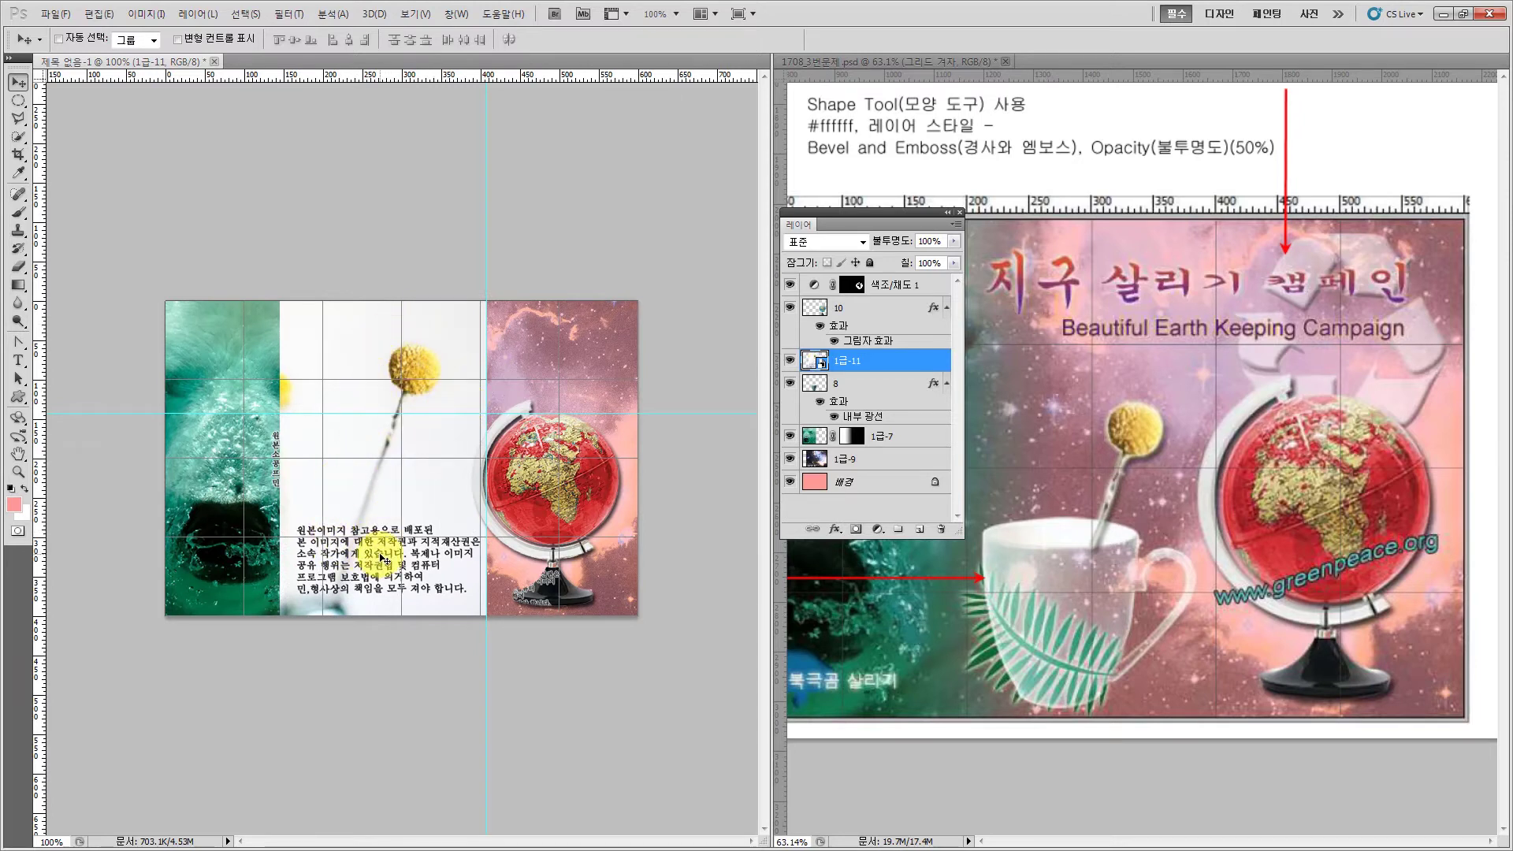
- Select the yellow flower head on the 1급-11 layer with the Quick Selection tool
click(17, 471)
drag(273, 325, 545, 552)
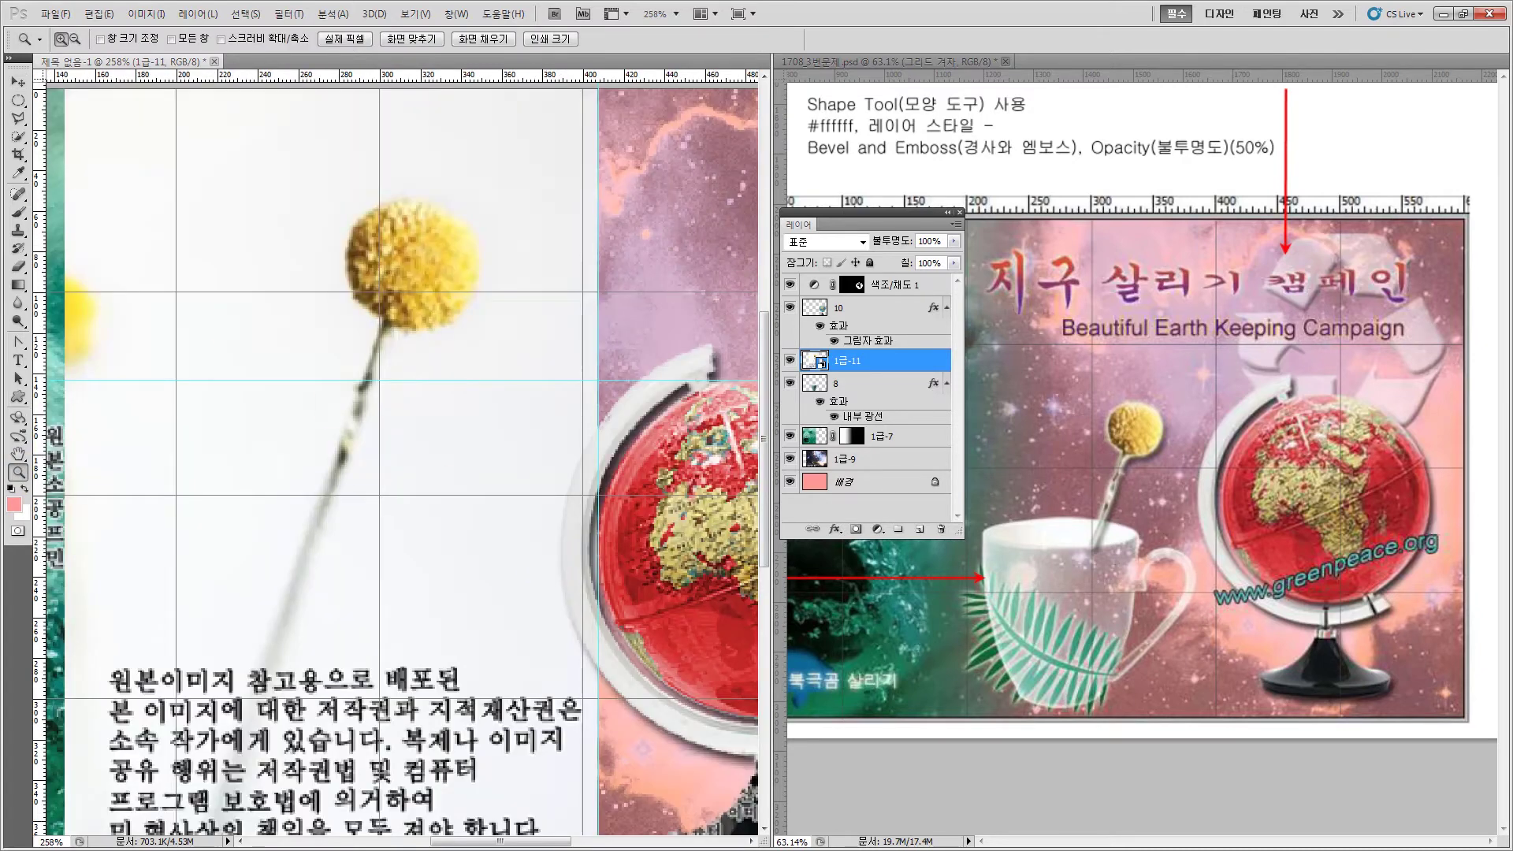
click(19, 137)
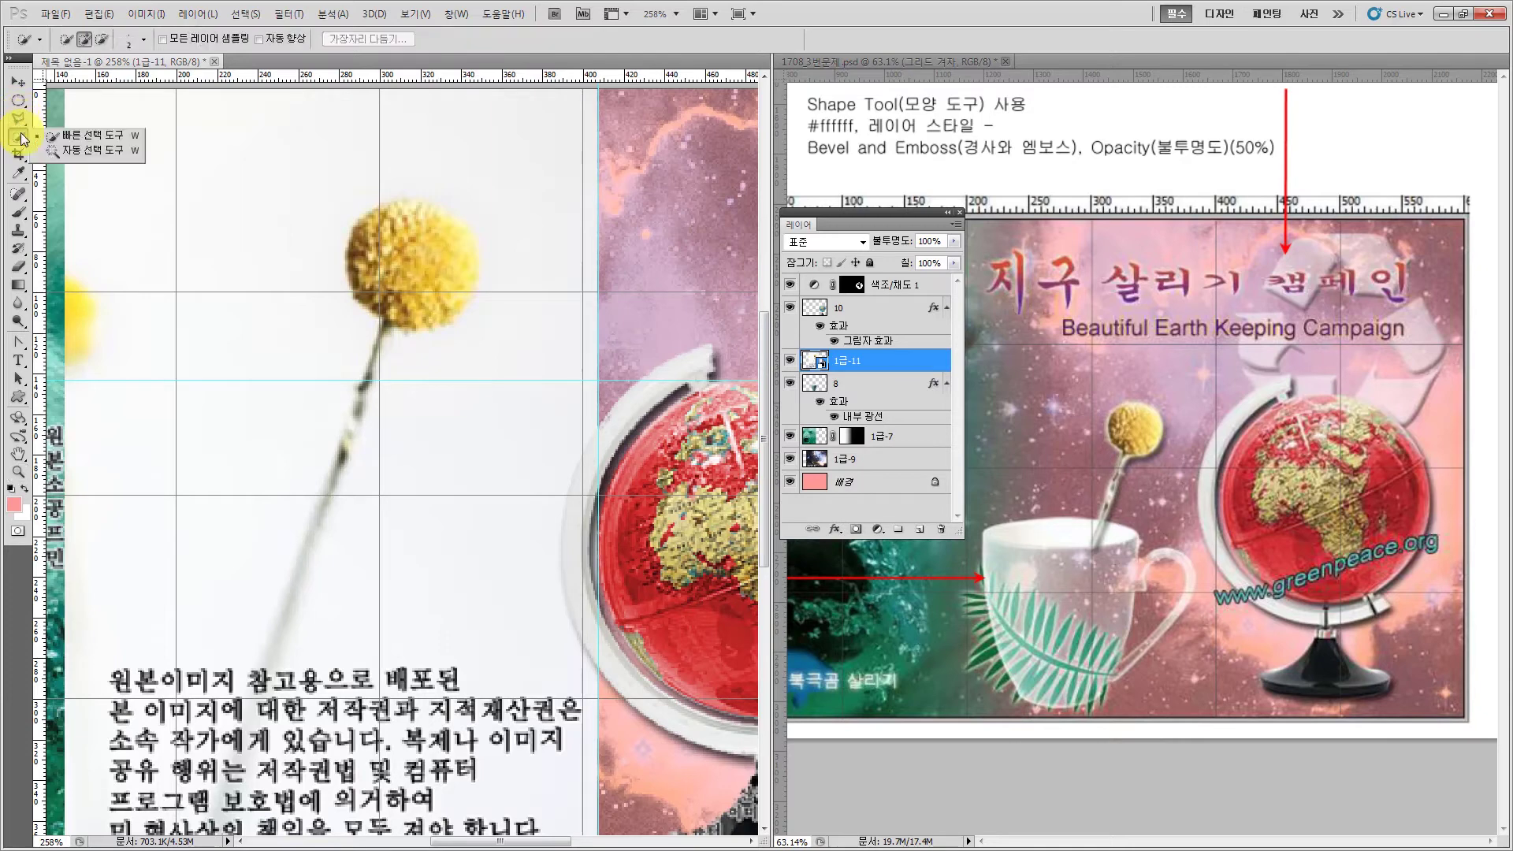
click(70, 144)
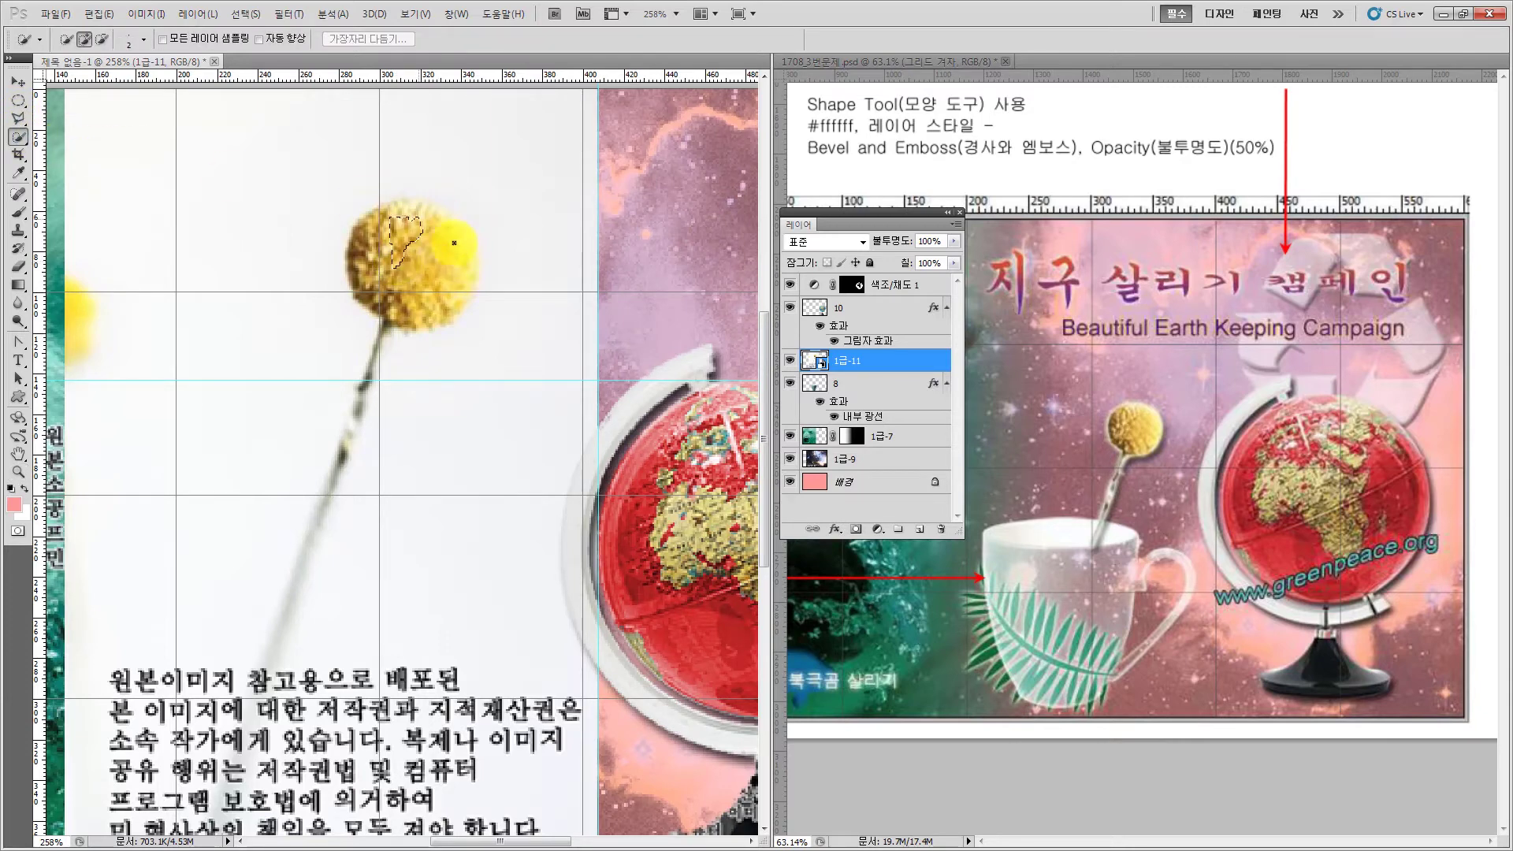
mouse_move(450, 241)
mouse_down()
mouse_move(419, 271)
mouse_move(382, 210)
mouse_move(372, 263)
mouse_move(390, 275)
mouse_move(407, 200)
mouse_move(439, 303)
mouse_move(419, 211)
mouse_move(430, 256)
mouse_move(435, 212)
mouse_up()
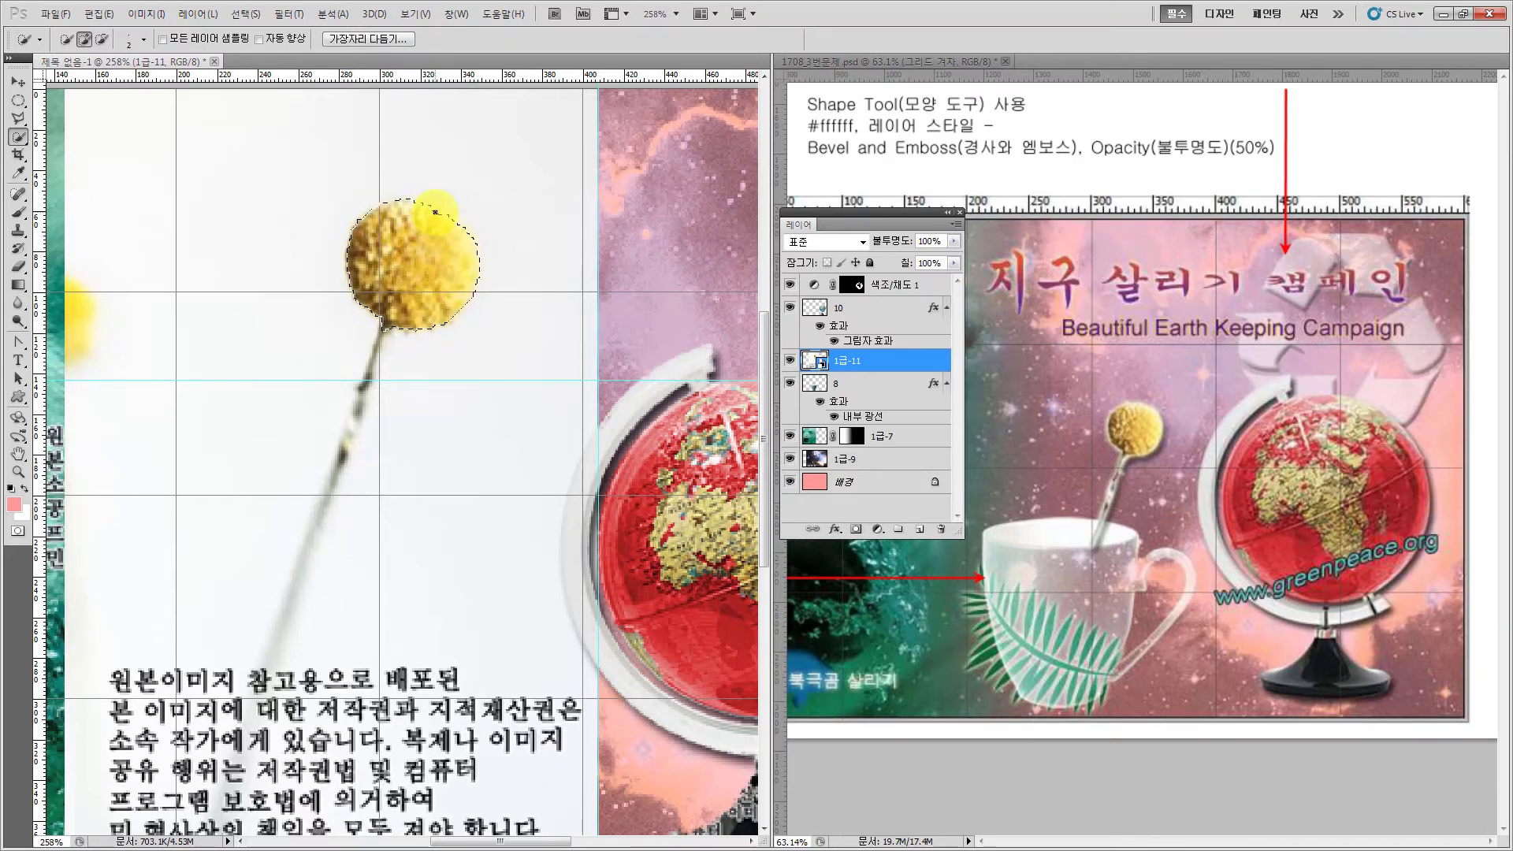
- Add the flower's stem to the selection by outlining it with the Polygonal Lasso tool, stopping above the copyright text
drag(17, 117, 88, 139)
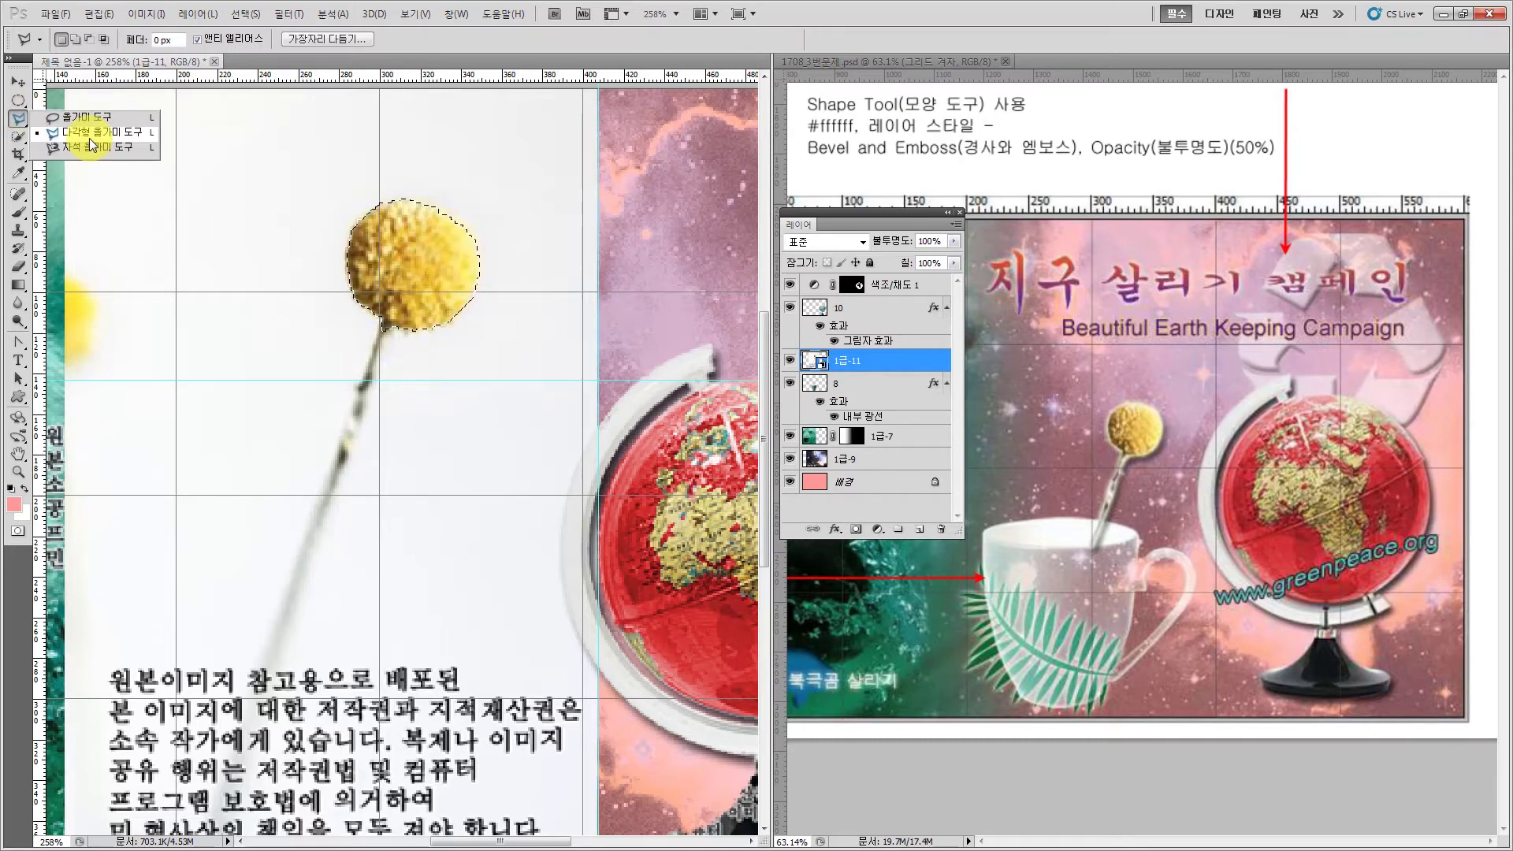
drag(88, 138, 88, 139)
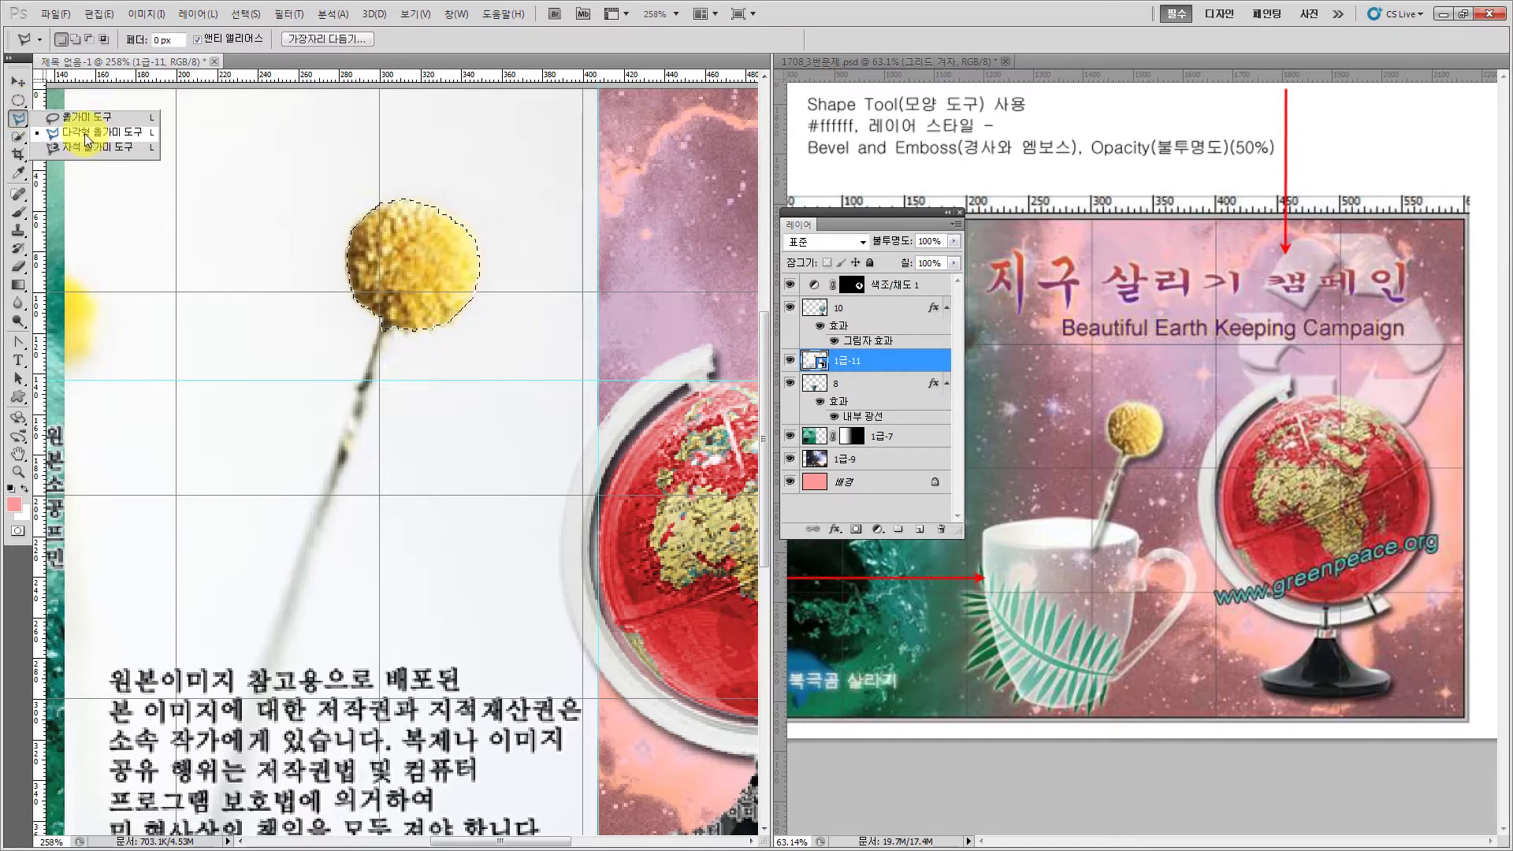
shift+click(394, 326)
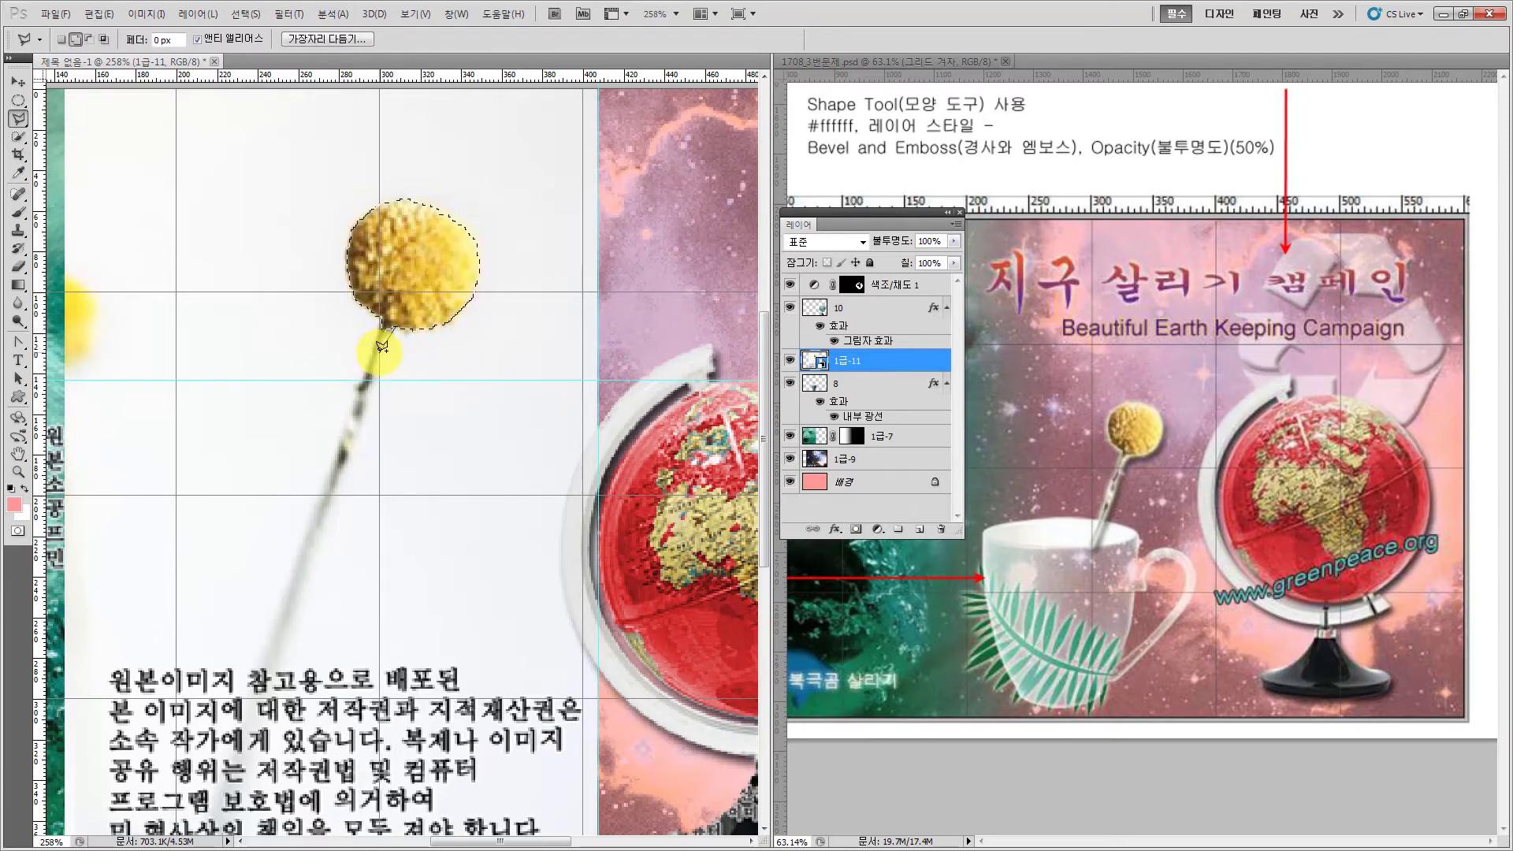
click(280, 670)
click(262, 667)
click(382, 331)
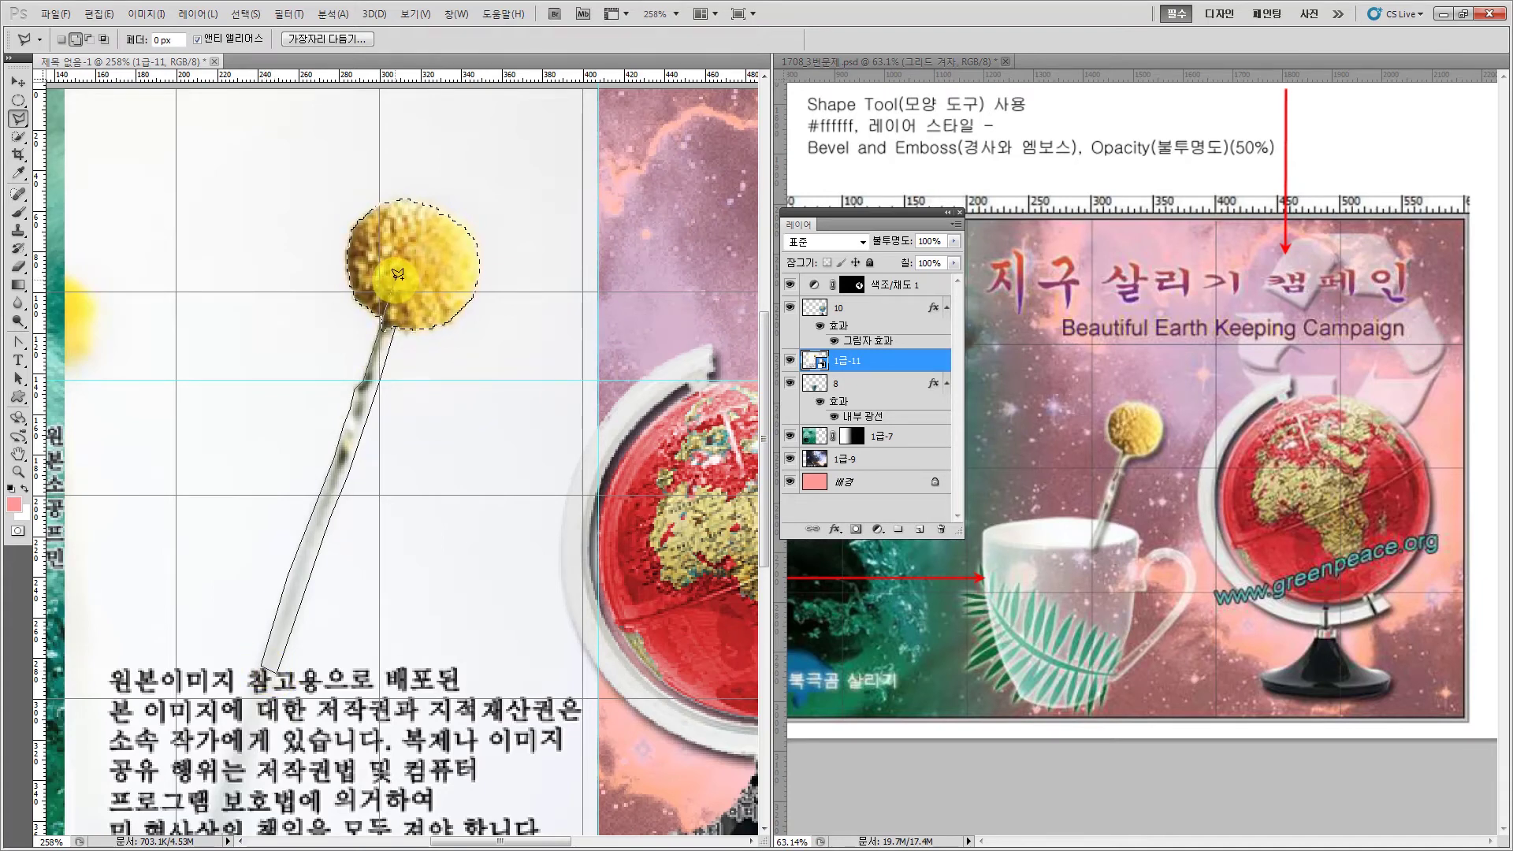
click(397, 273)
- Preview the flower selection in Refine Edge and accept the existing settings with the output as a selection
key(z)
key(ctrl+1)
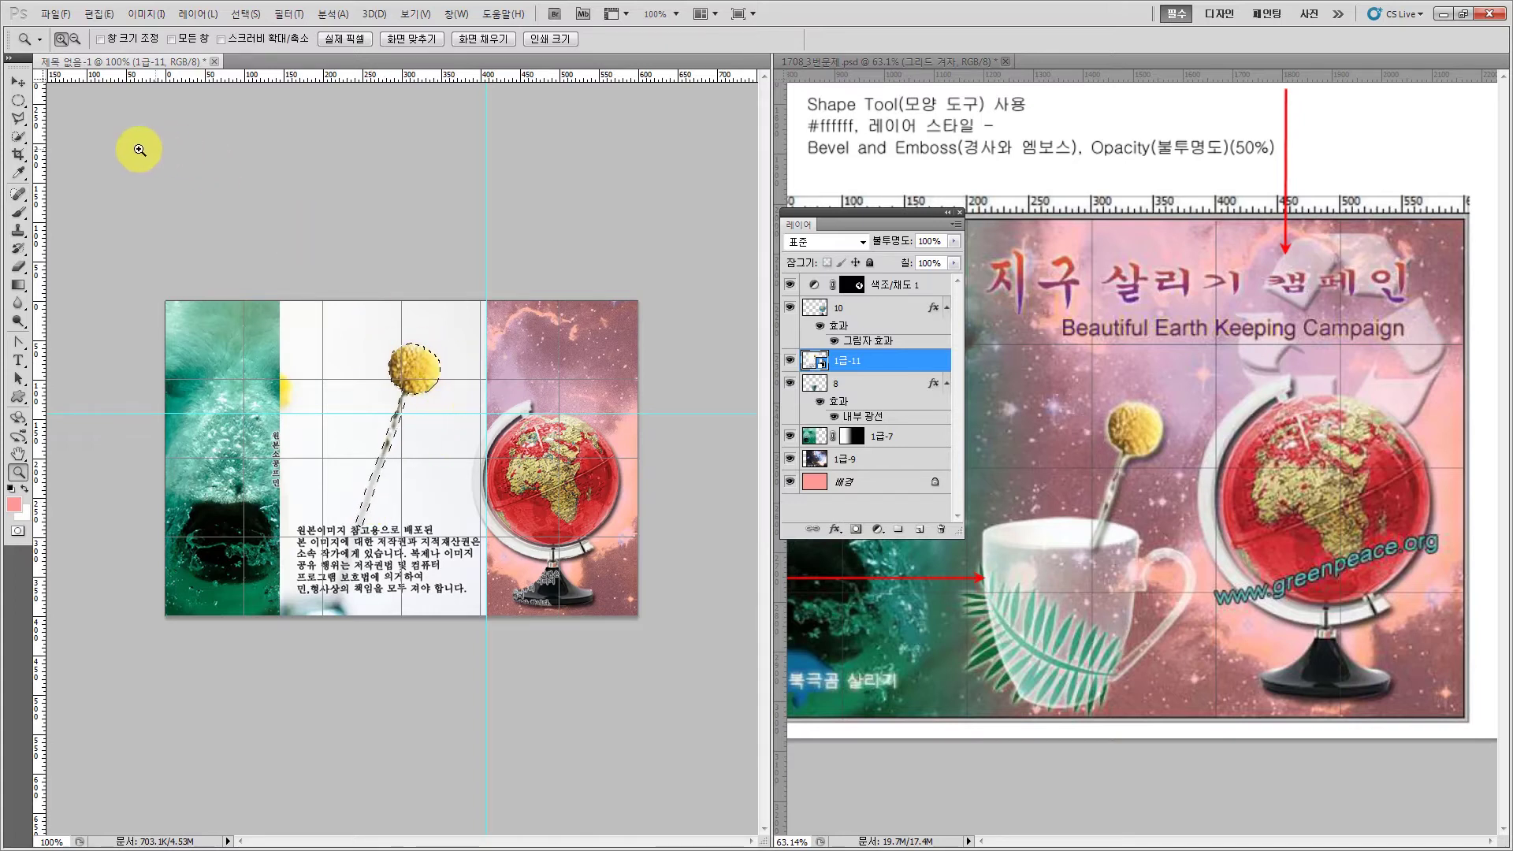
click(18, 136)
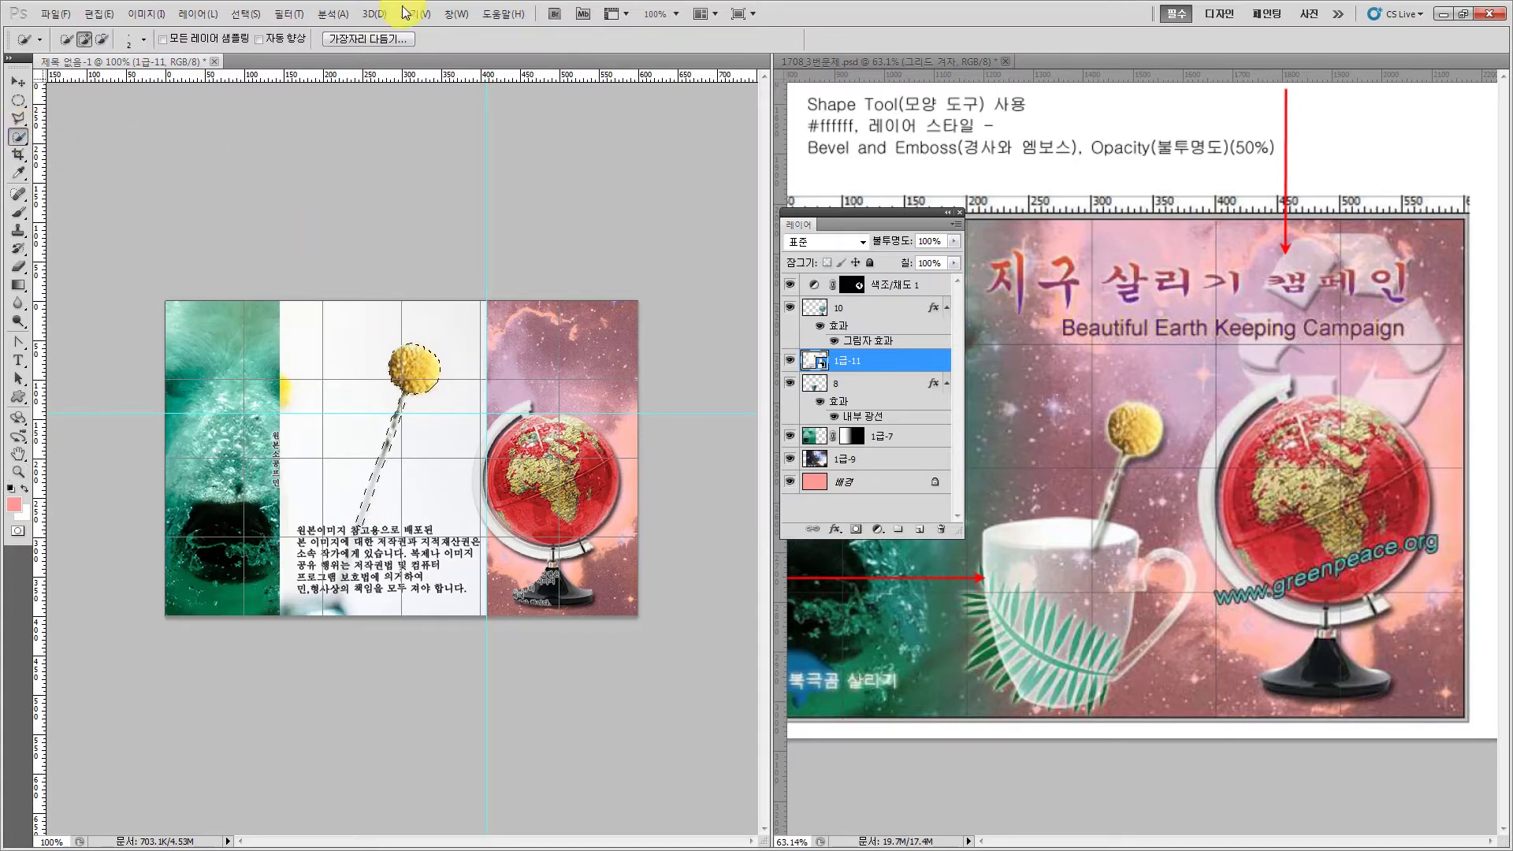
click(357, 41)
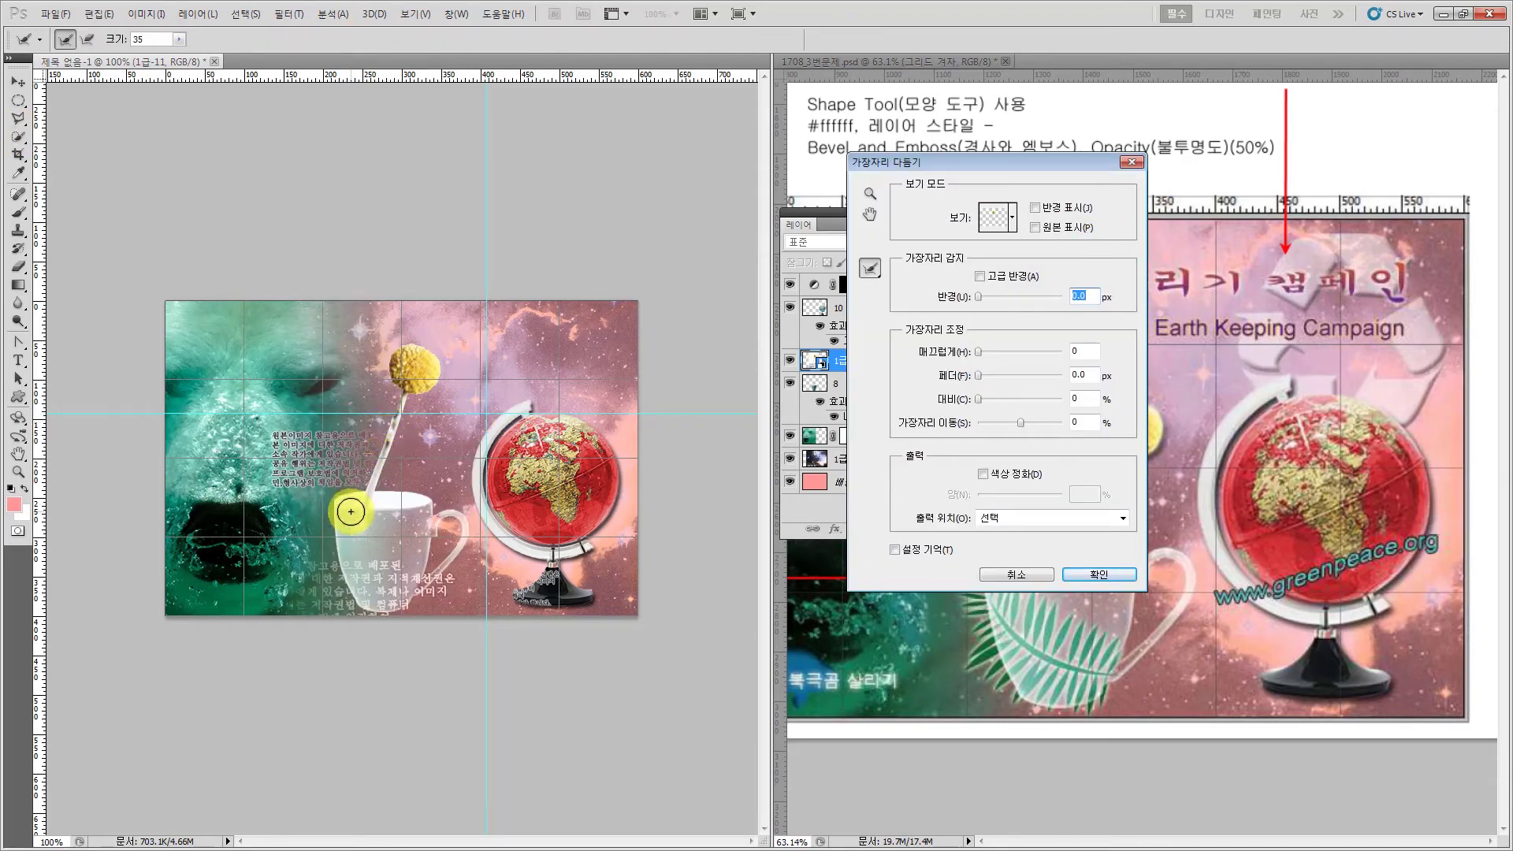
click(1089, 571)
click(869, 378)
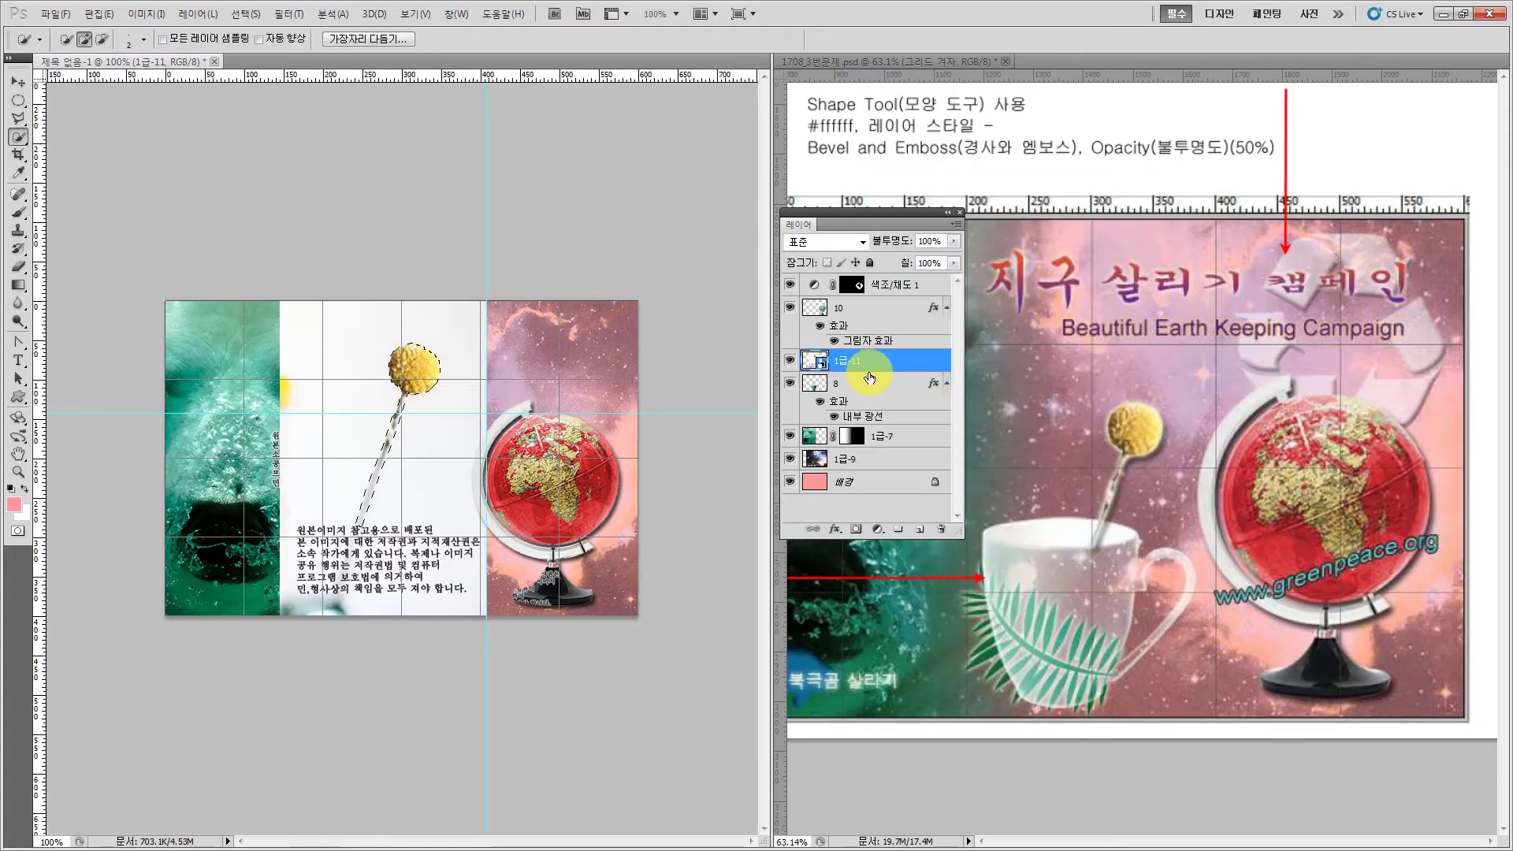
- Copy the selected flower to a new layer and delete the original 1급-11 layer
key(ctrl+j)
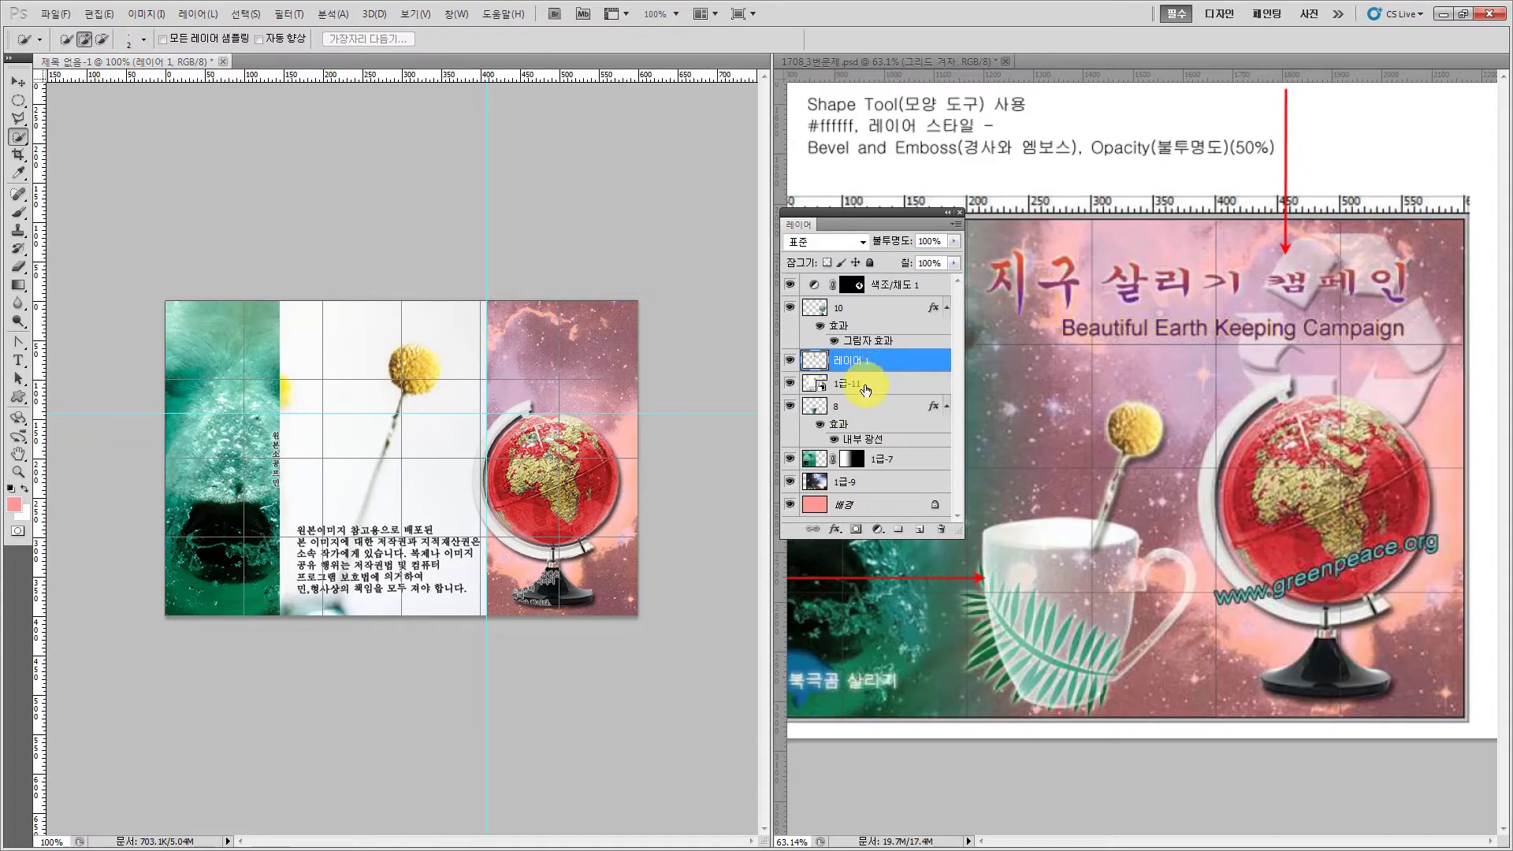
click(865, 388)
key(Delete)
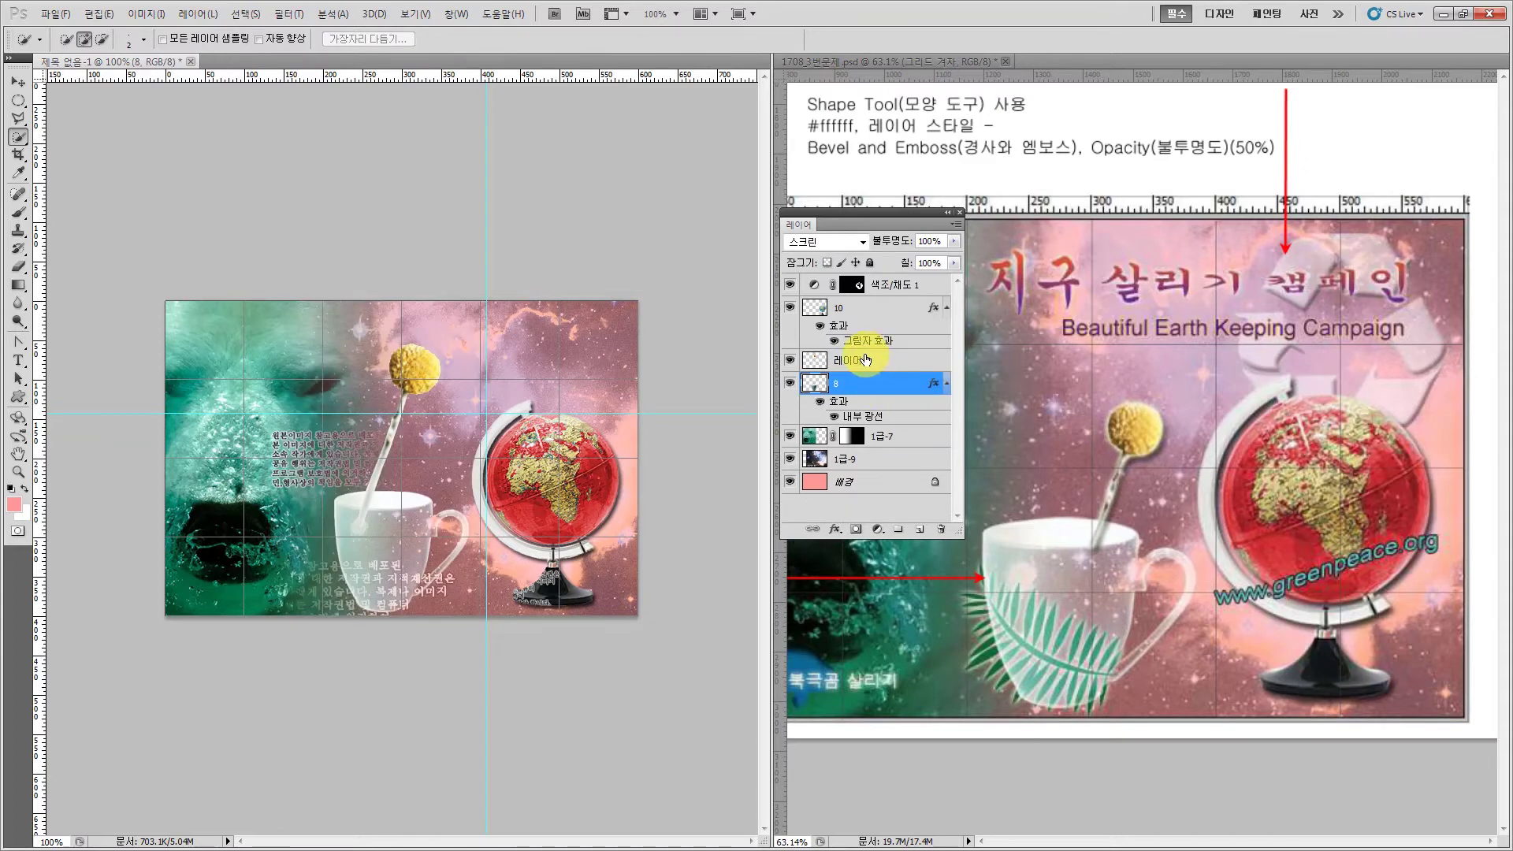
- Rename the cut-out flower layer to 11
click(859, 360)
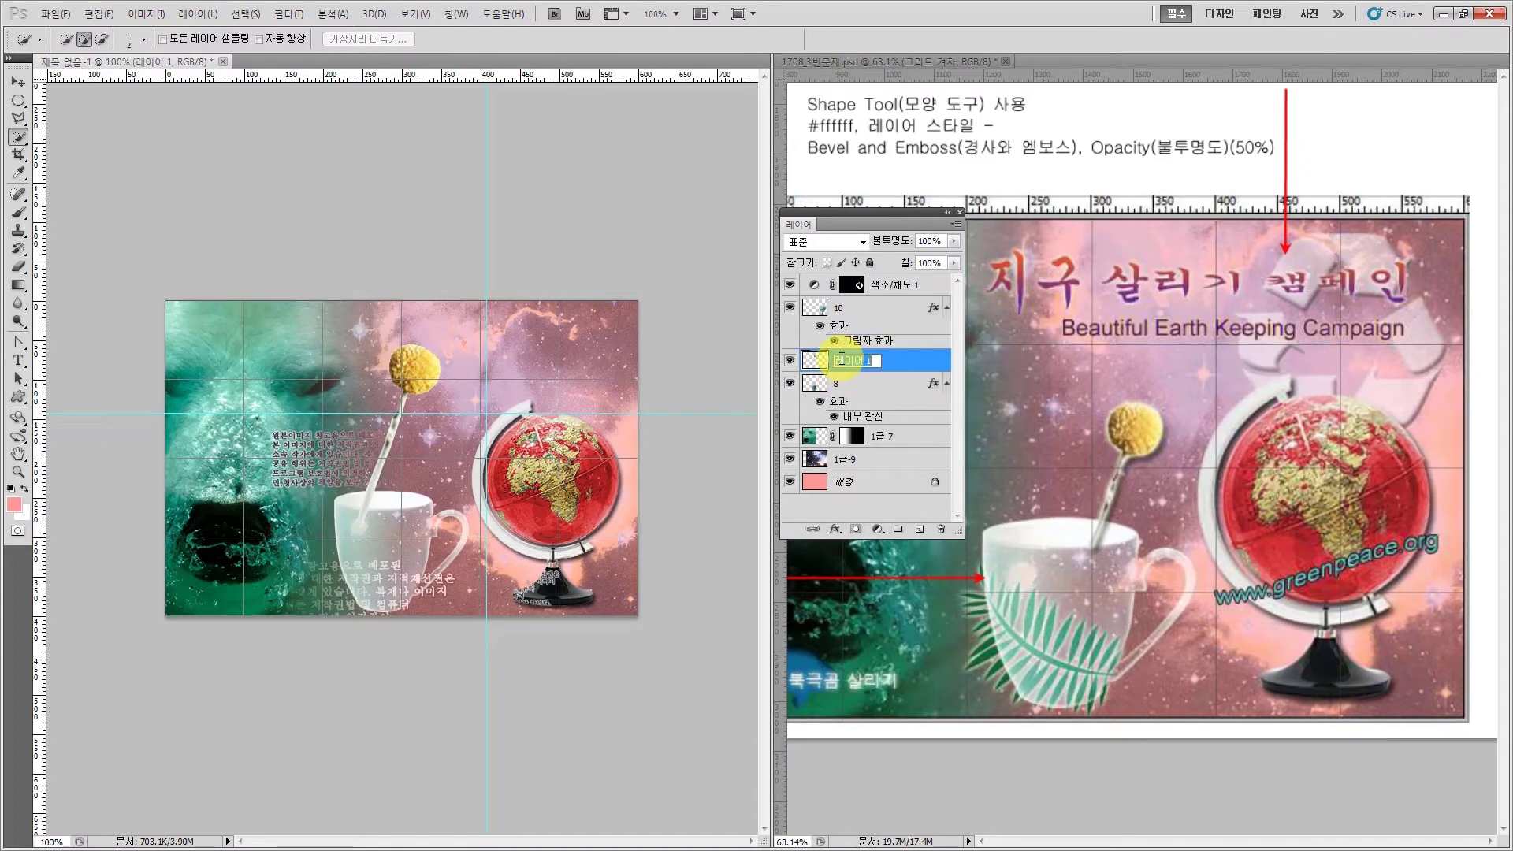
text(11)
key(Return)
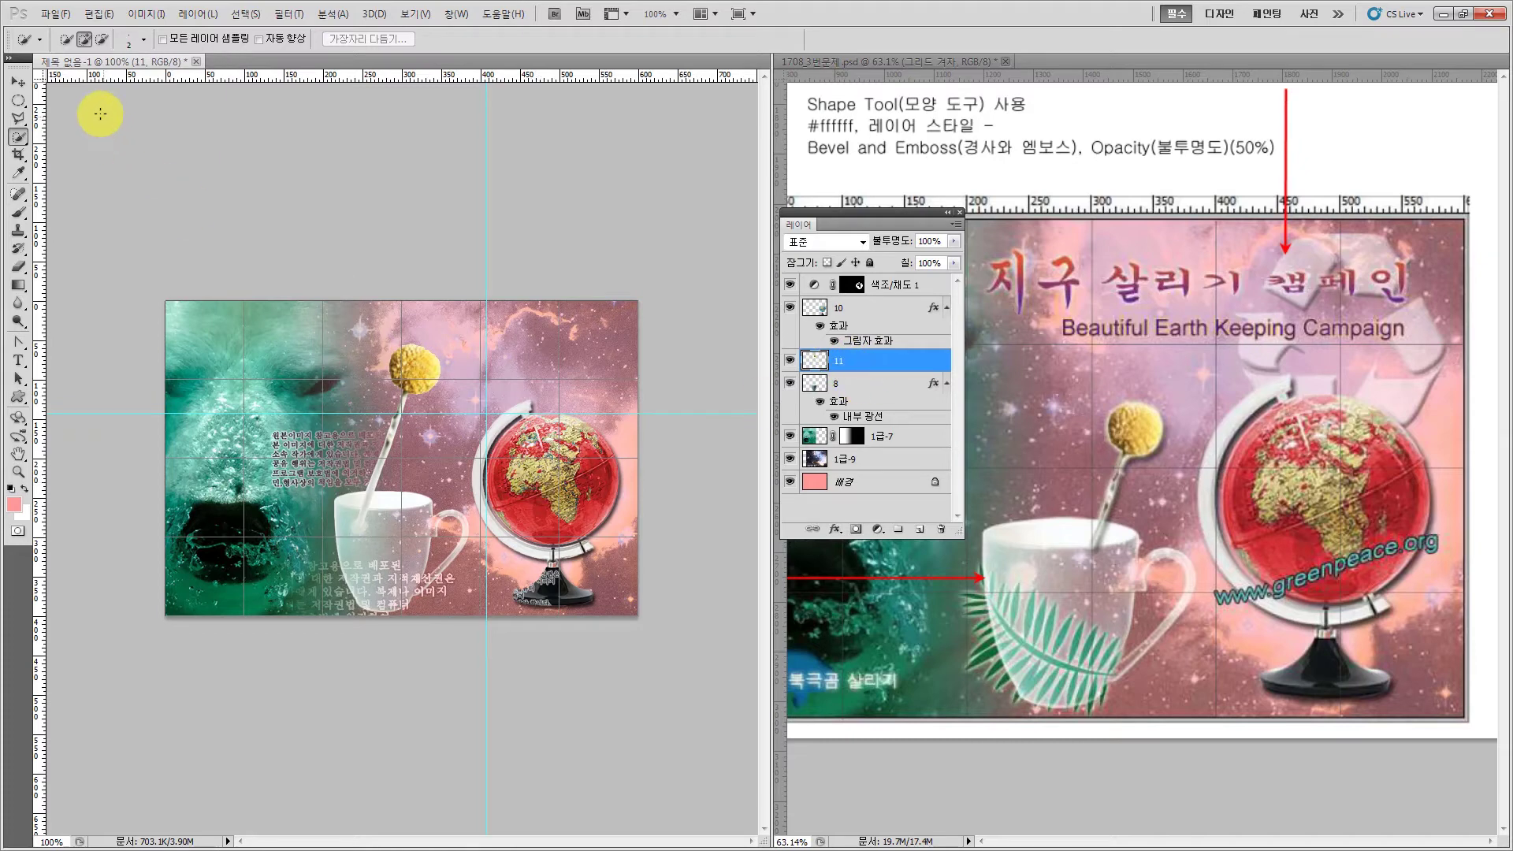
- Free-transform the flower on layer 11, scaling it down and placing it so the stem stands in the mug
click(18, 82)
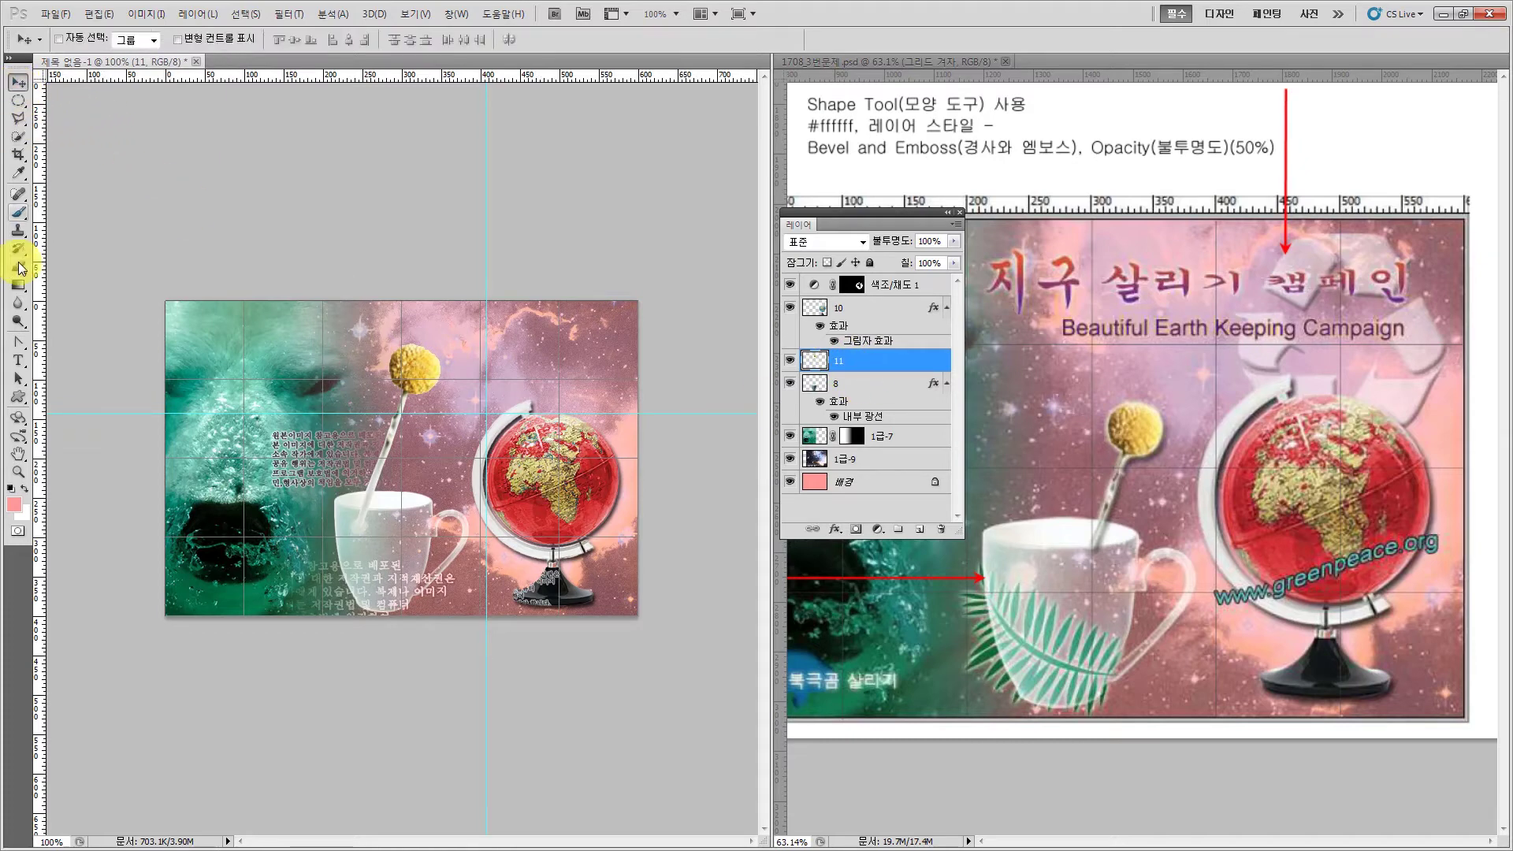
click(17, 473)
click(758, 665)
drag(835, 210, 574, 742)
click(18, 82)
key(ctrl+t)
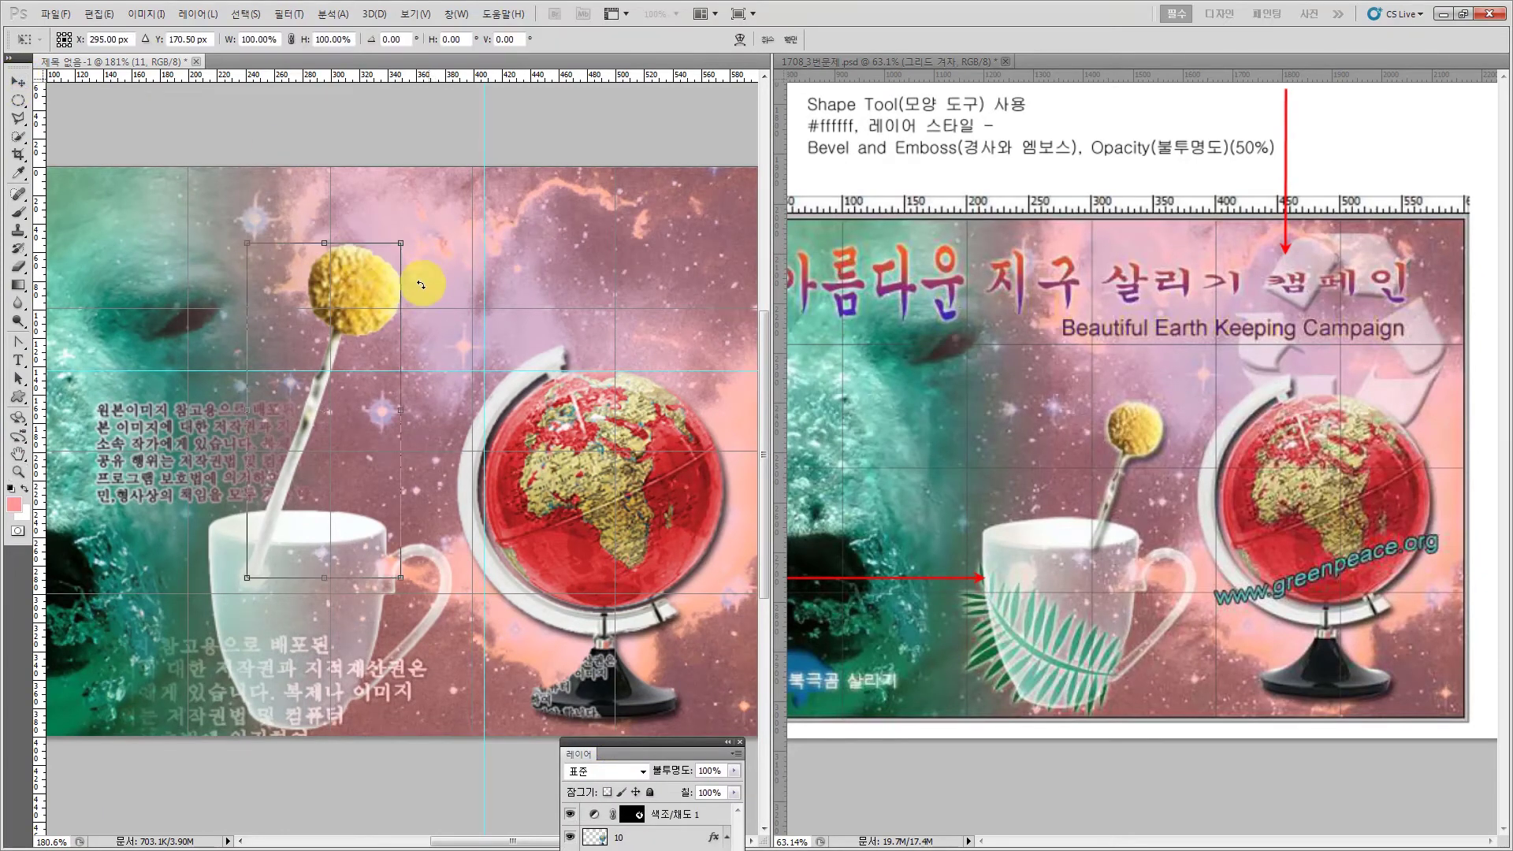
drag(370, 283, 427, 312)
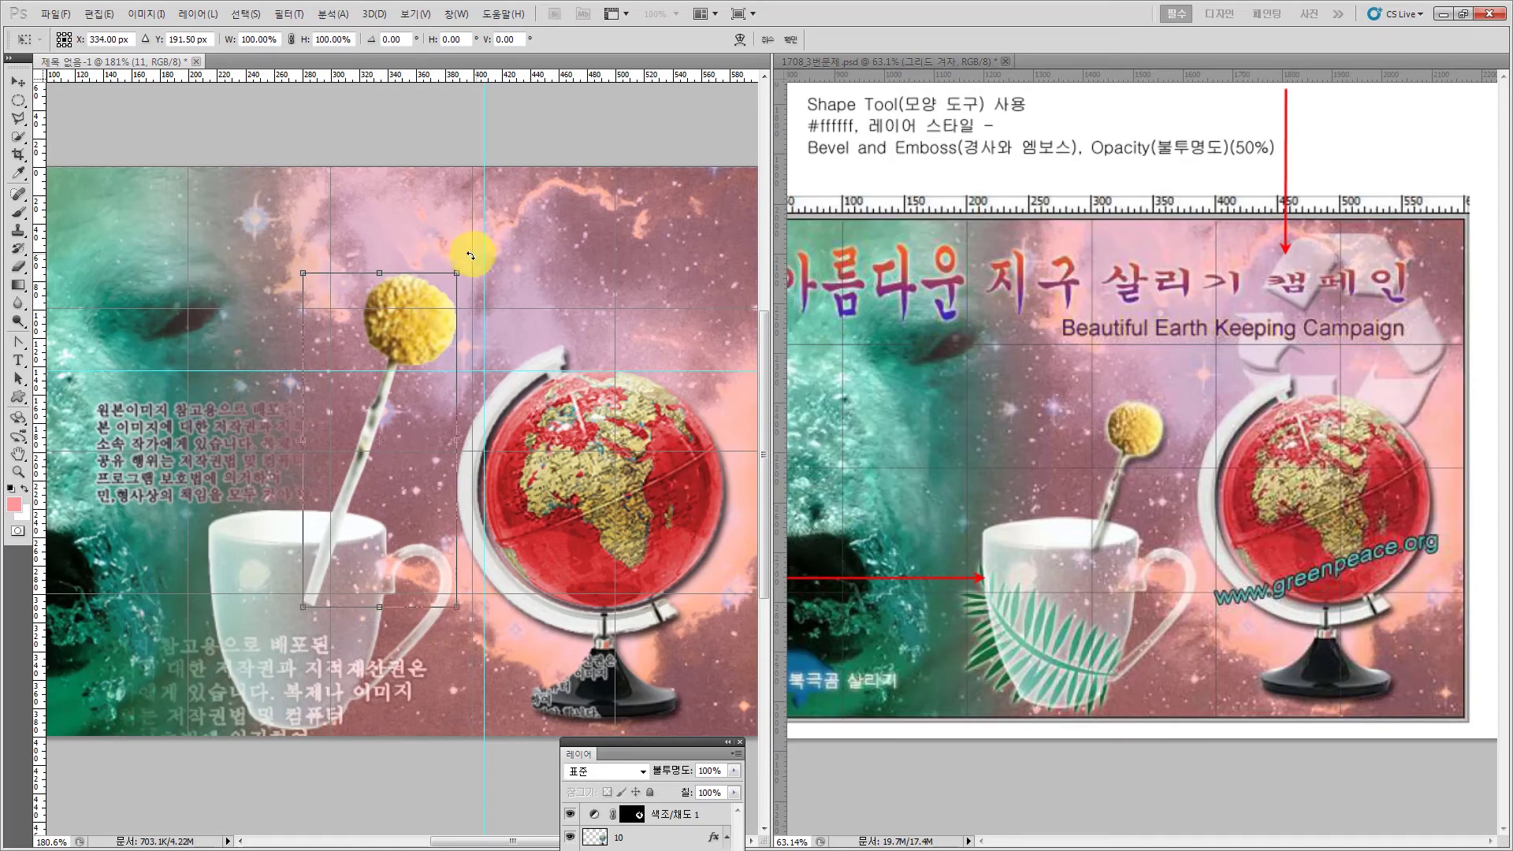
key(Return)
- Trim the lower end of the flower's stem with the Lasso tool so it ends just inside the mug
scroll(471, 256, up, 3)
key(l)
mouse_move(232, 447)
mouse_down()
mouse_move(313, 441)
mouse_move(378, 530)
mouse_move(223, 439)
mouse_up()
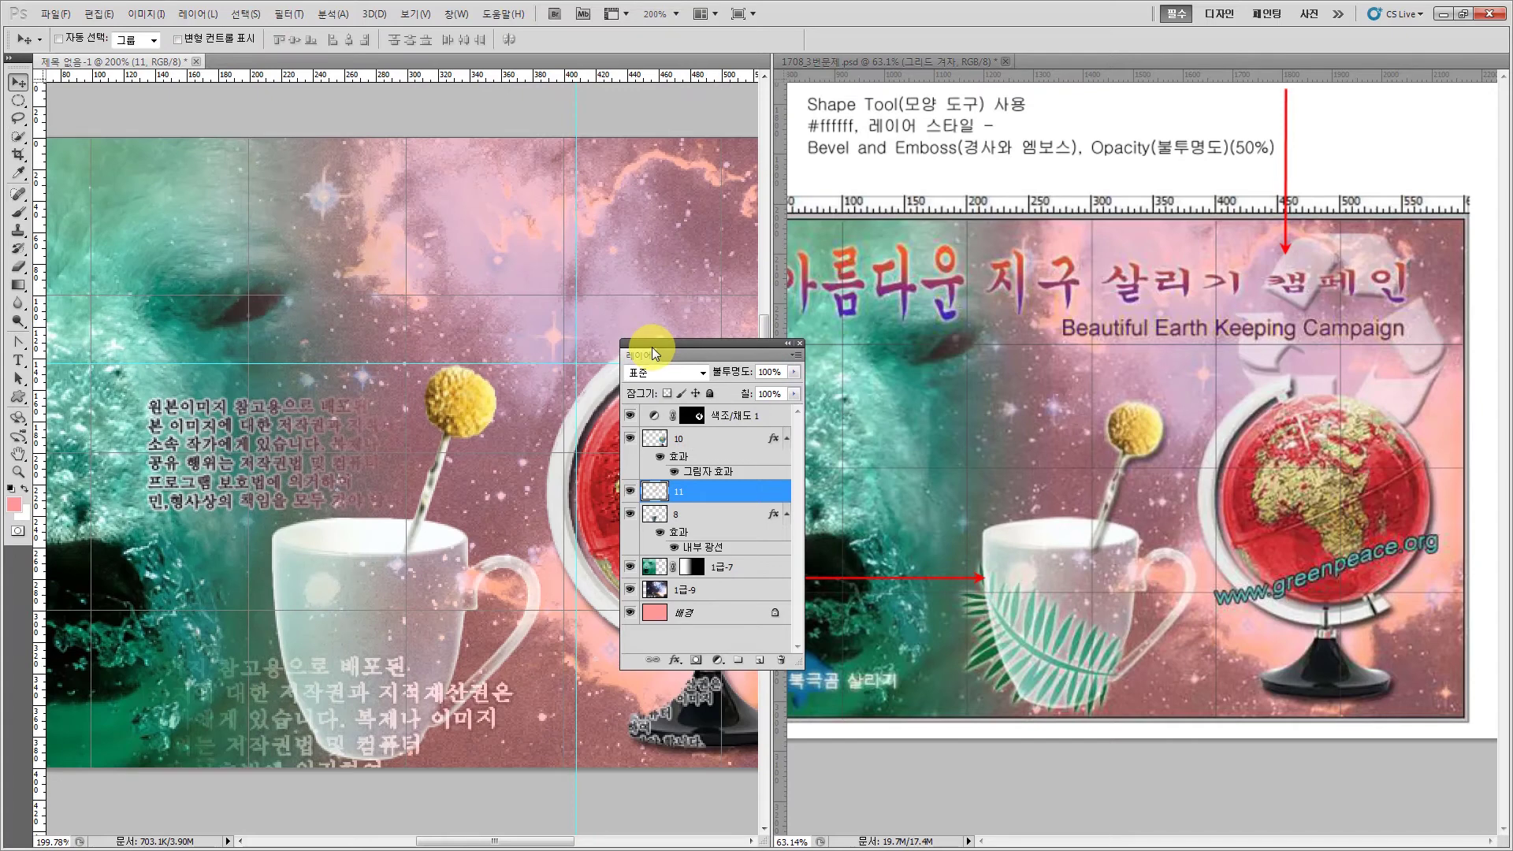
drag(652, 350, 630, 366)
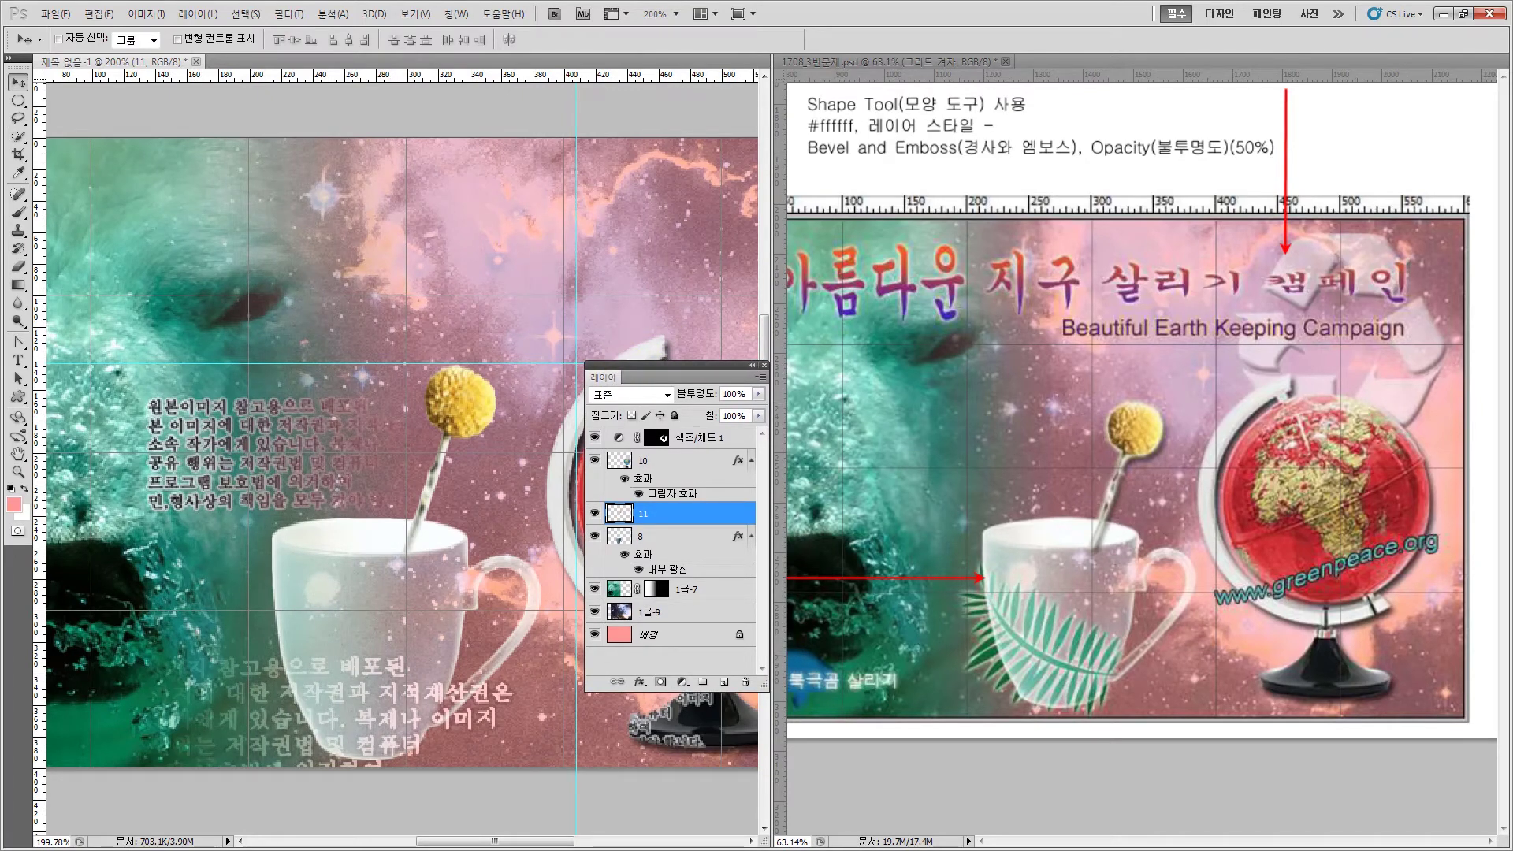
- Apply Drop Shadow and Outer Glow layer styles to layer 11 with their existing settings
key(alt+Tab)
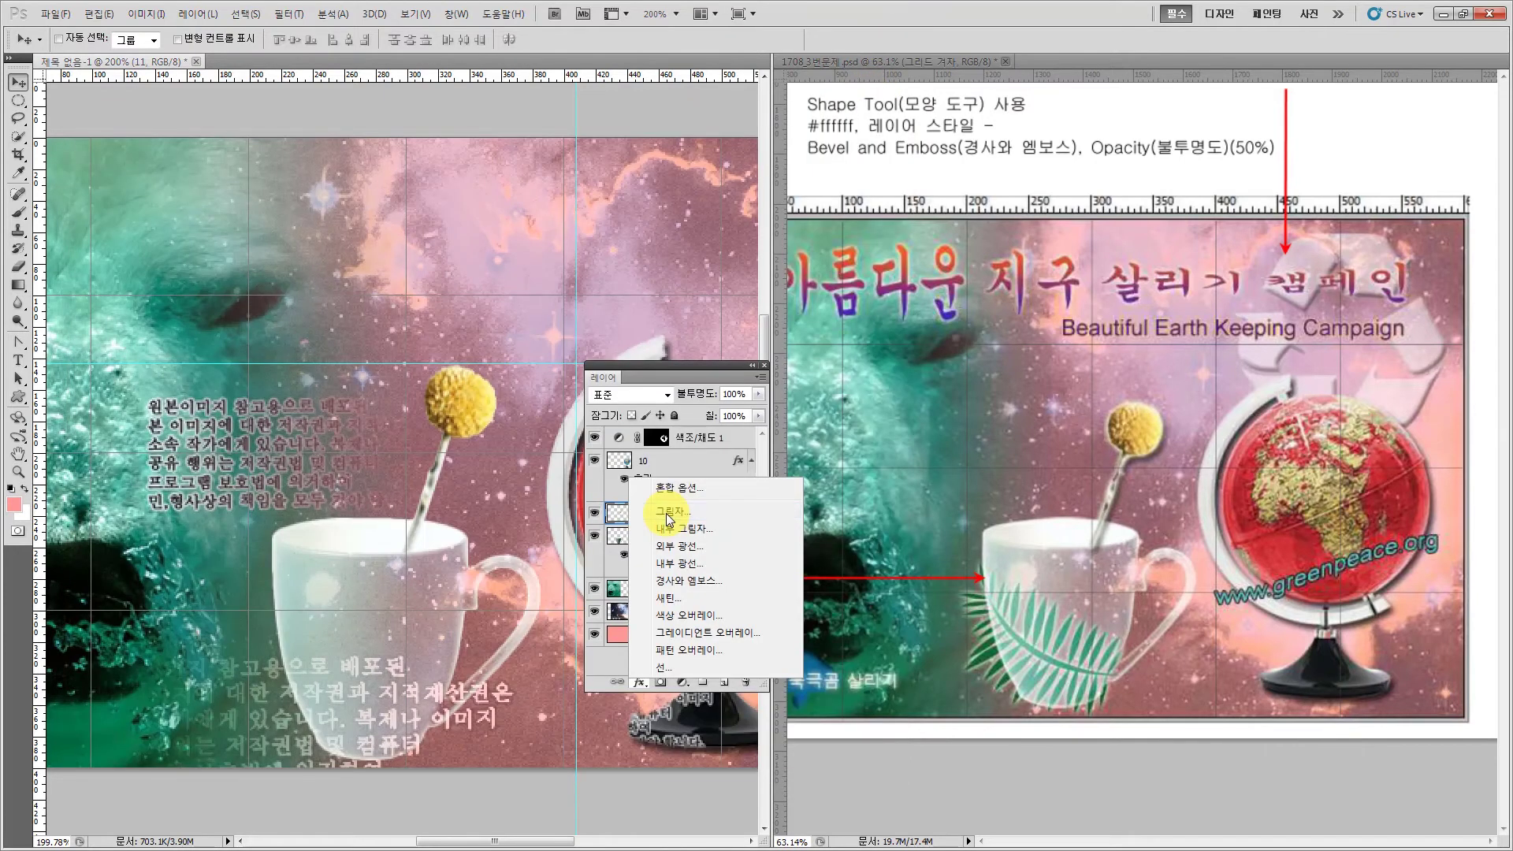
click(667, 516)
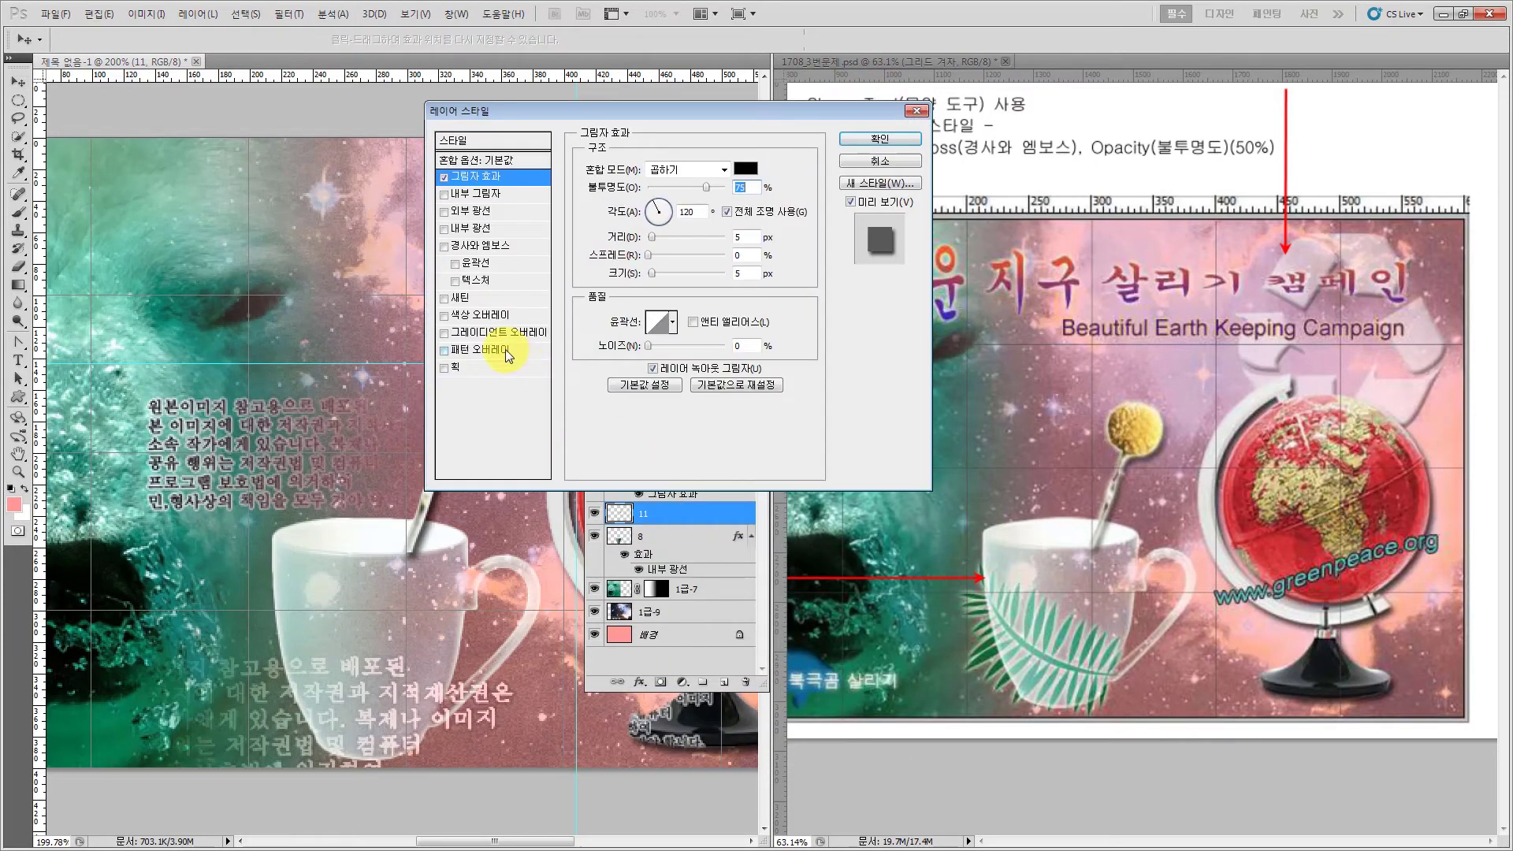
click(466, 211)
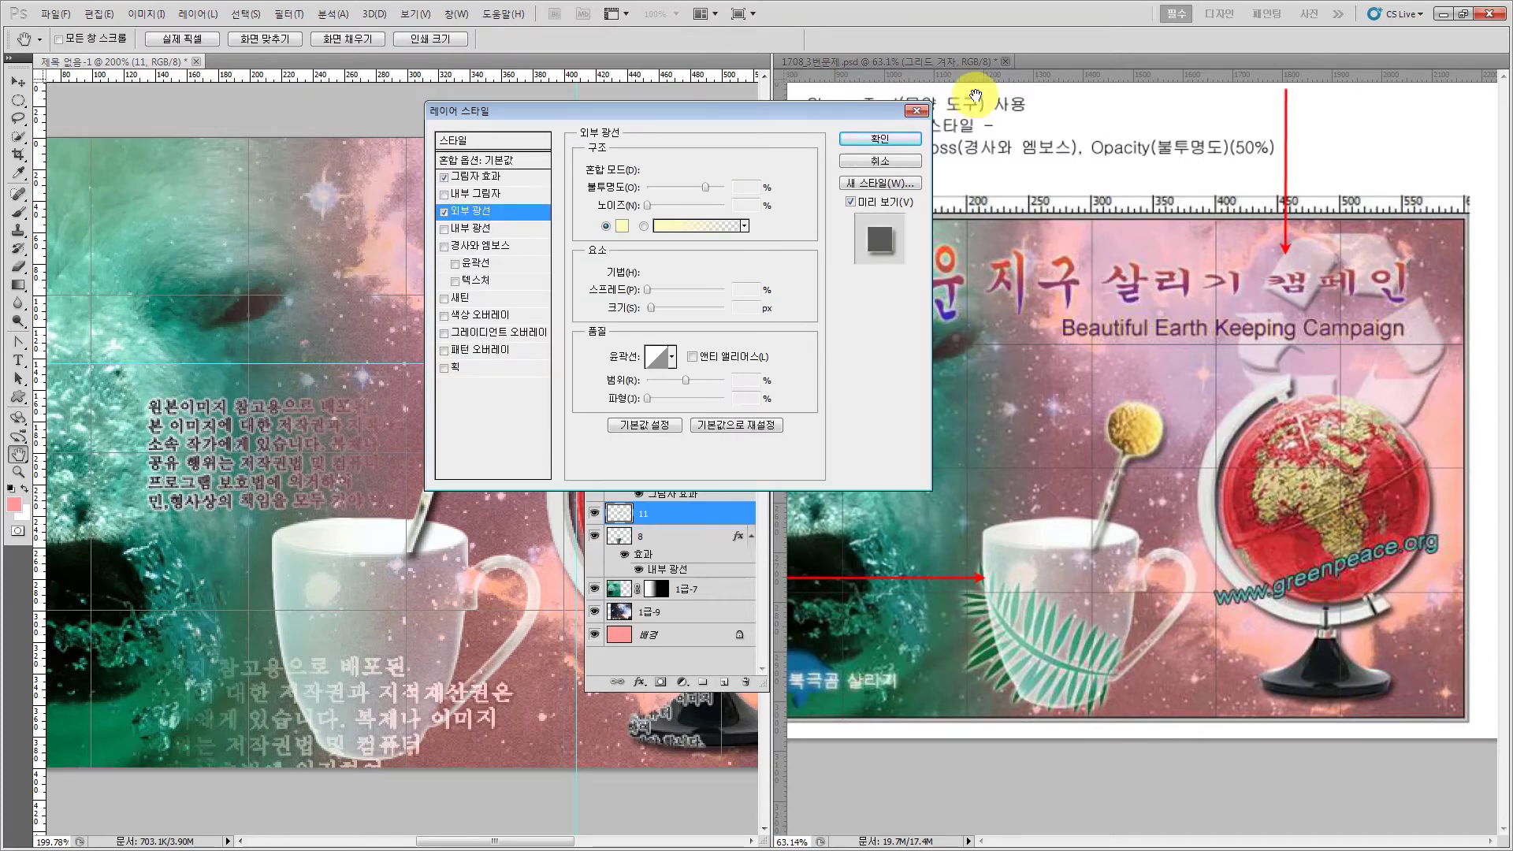
click(888, 137)
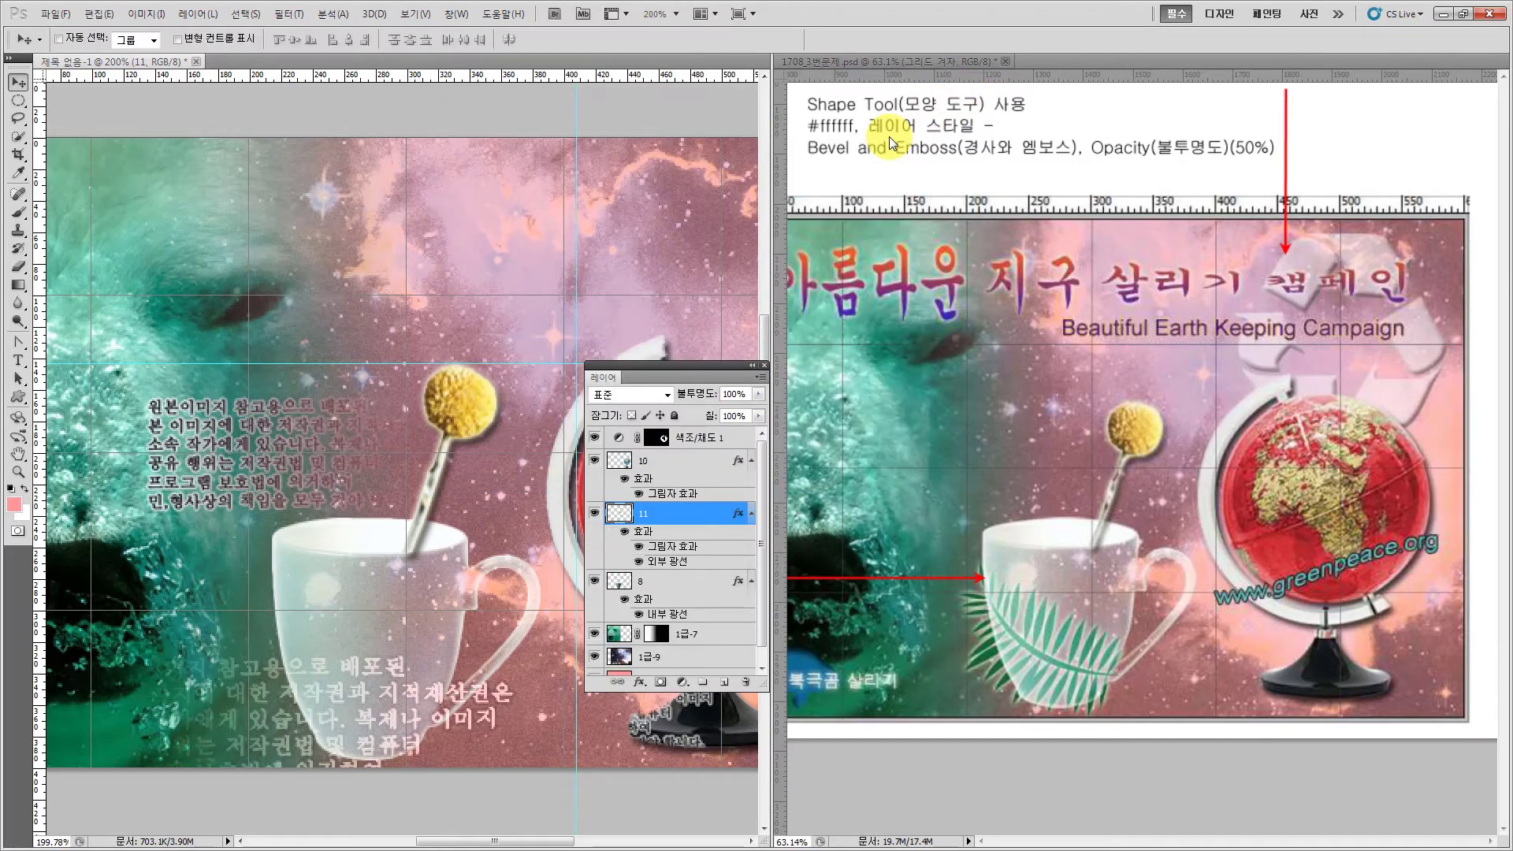
- Draw the recycling symbol as a custom shape above and partly behind the globe, on a new shape layer above layer 11
drag(682, 367, 844, 271)
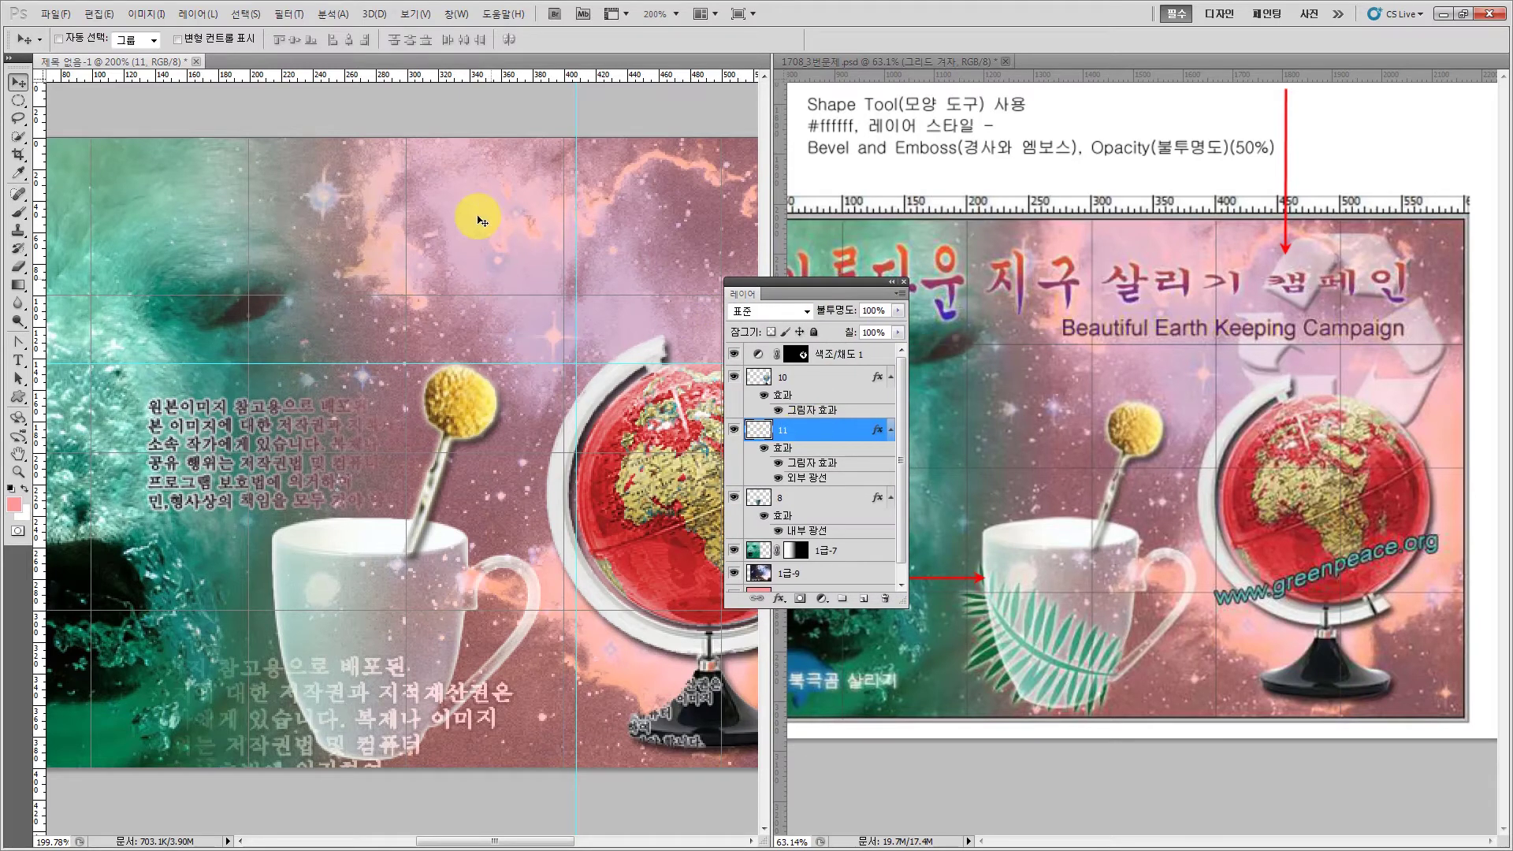
drag(763, 282, 602, 265)
drag(611, 273, 614, 295)
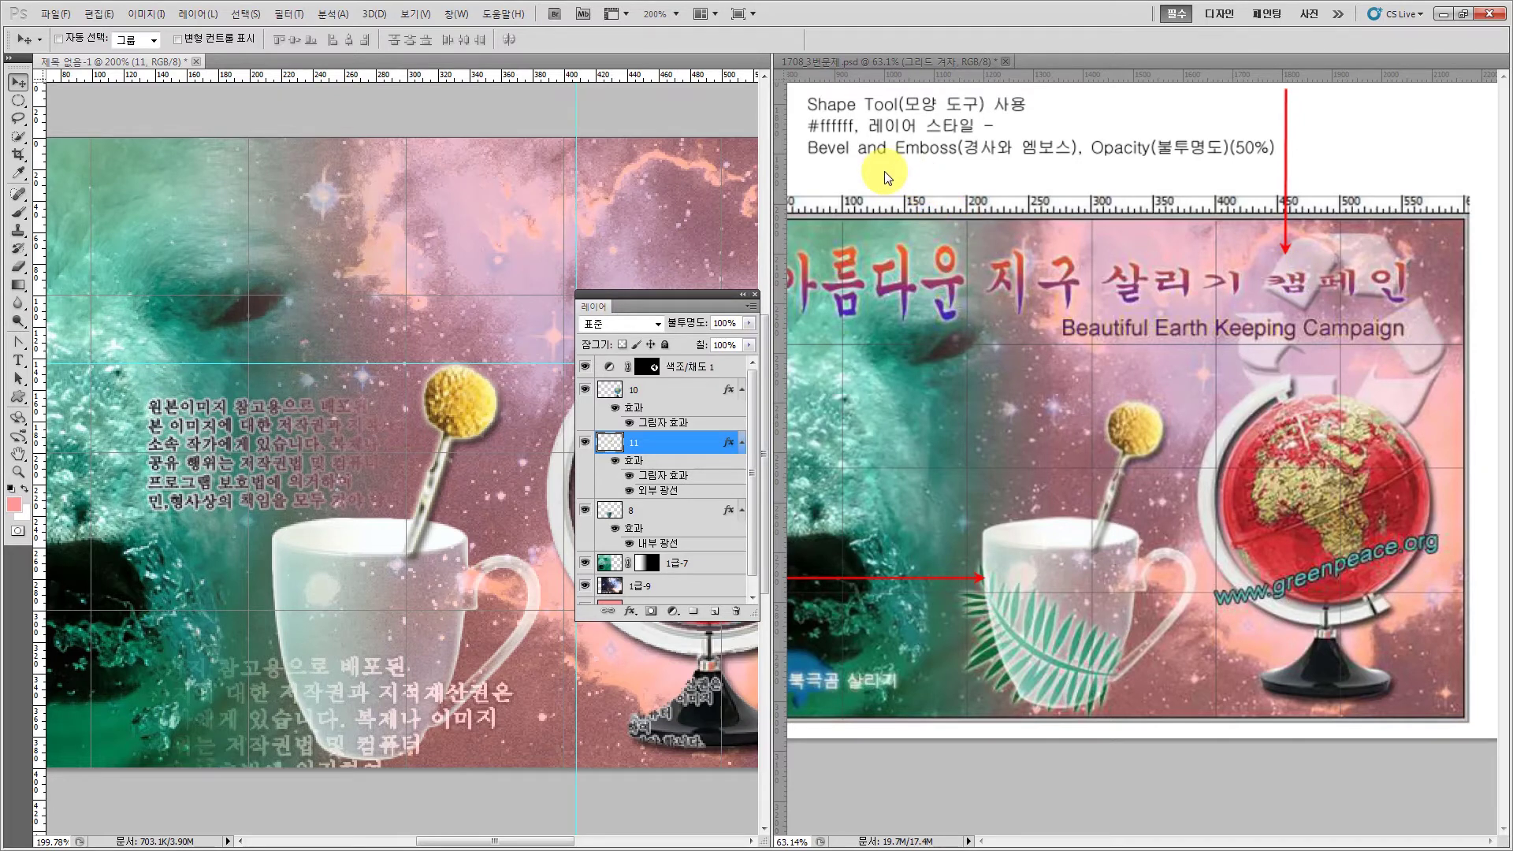
click(24, 402)
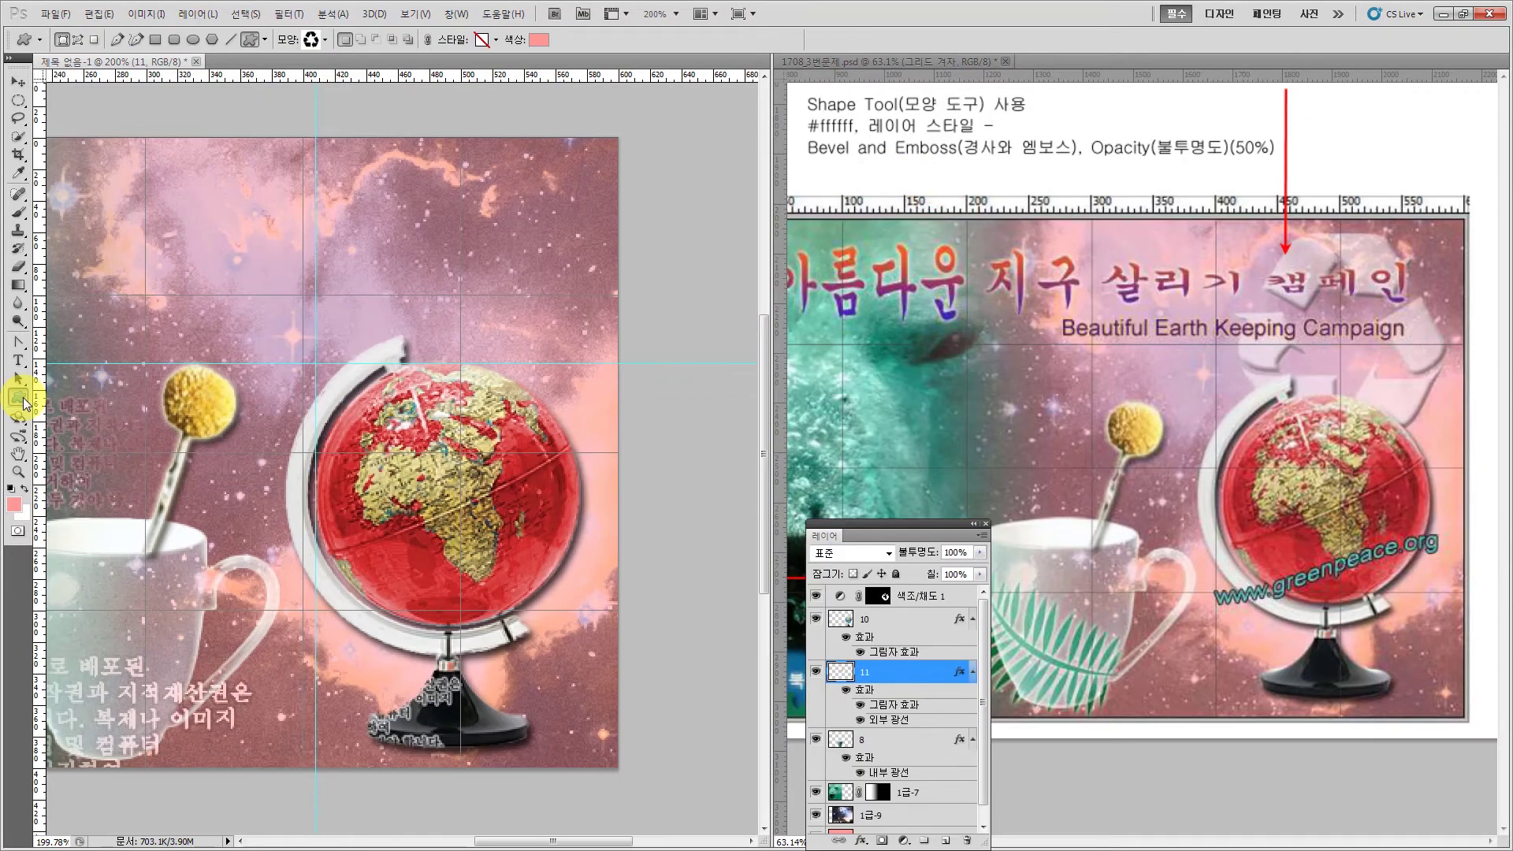
drag(23, 404, 57, 484)
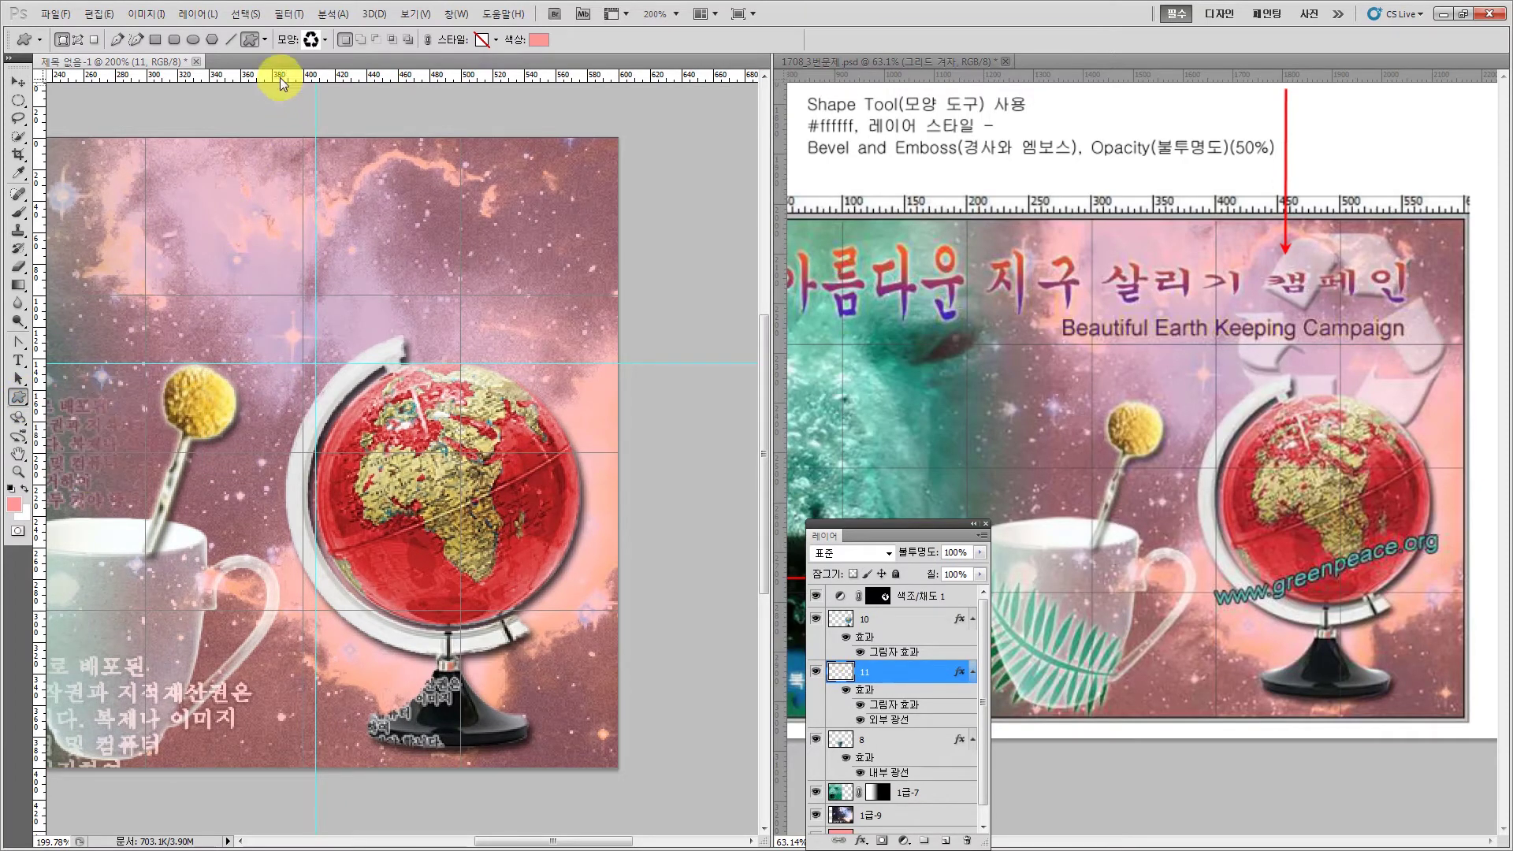
click(324, 39)
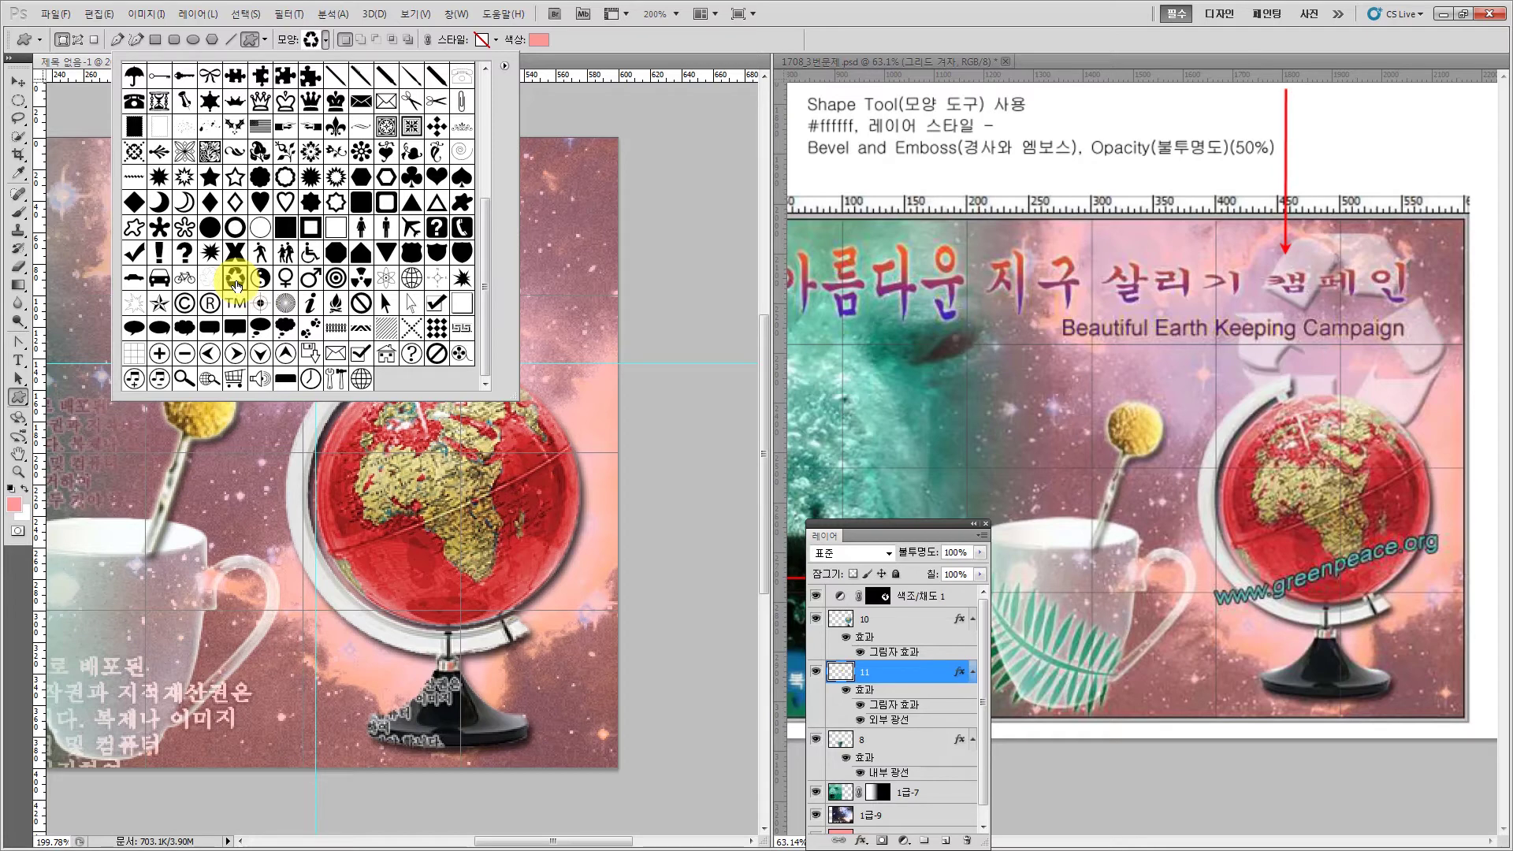
double_click(237, 284)
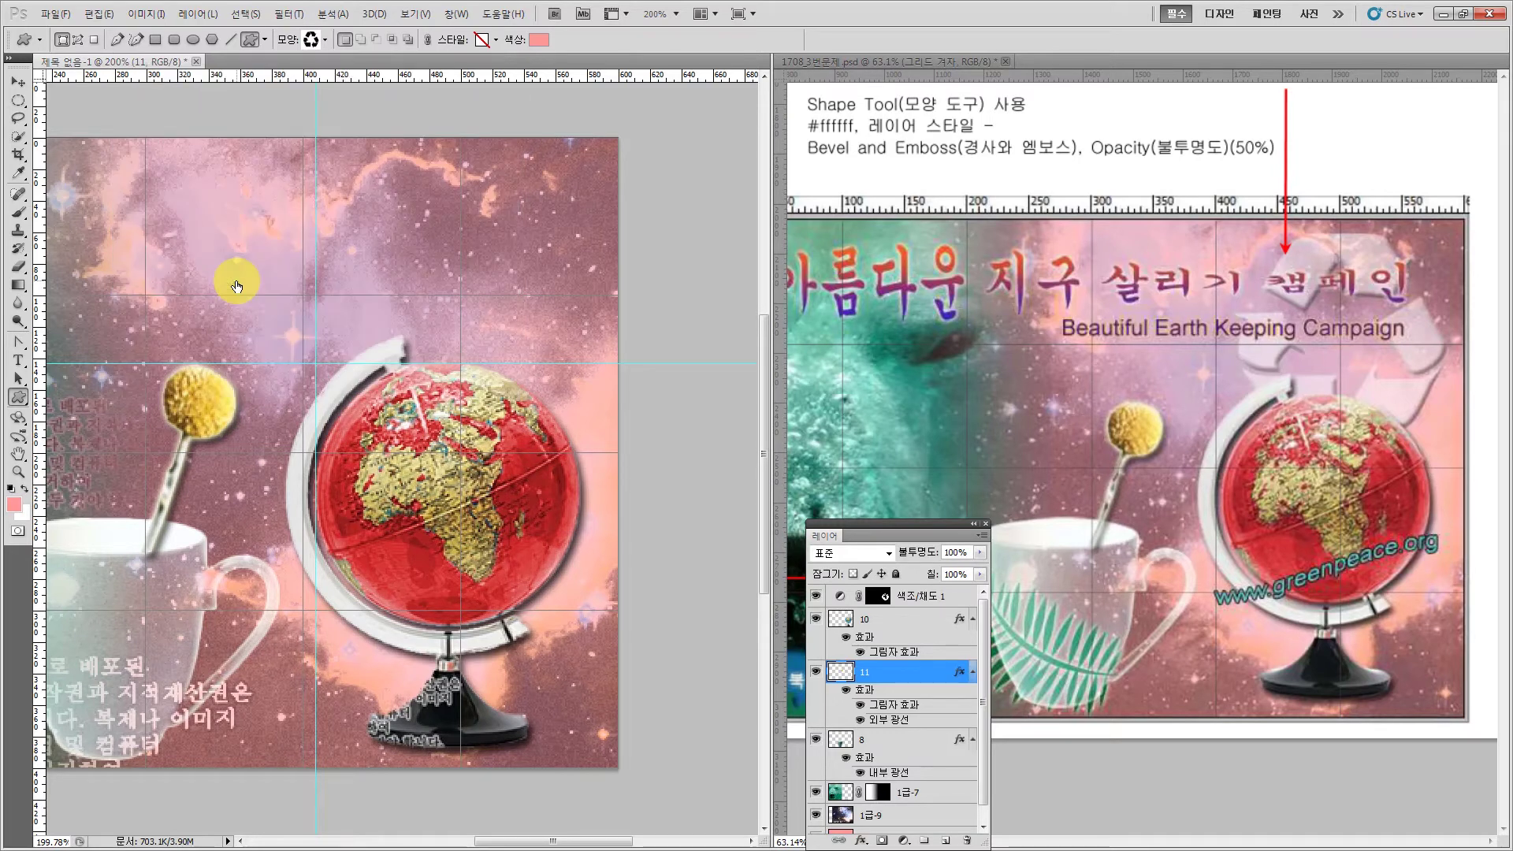
drag(562, 172, 295, 417)
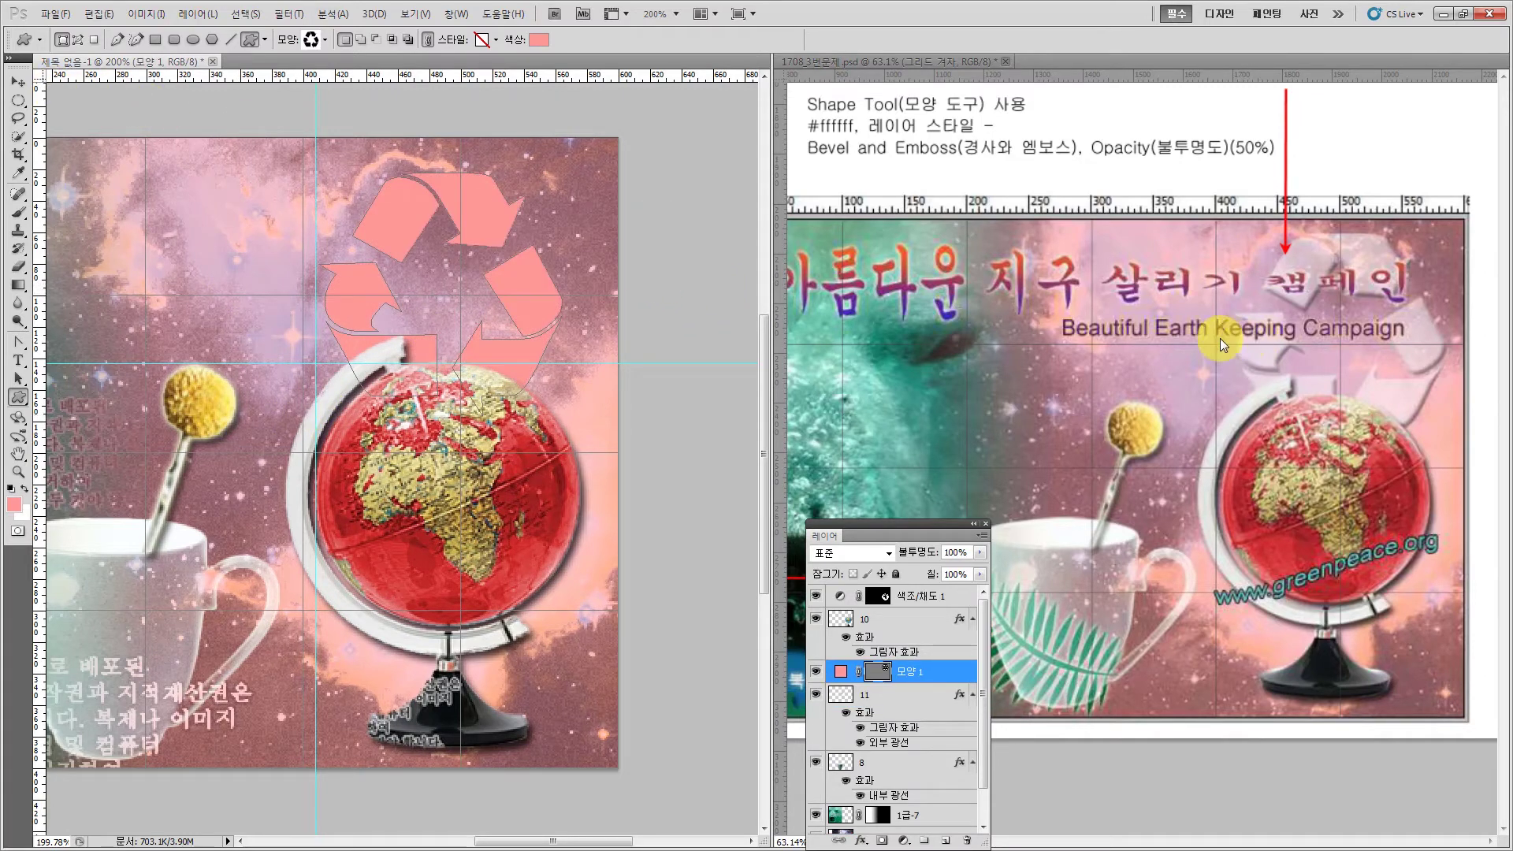
- Free-transform the recycling symbol, enlarging it to about 106% and placing it at about X 500, Y 95 px behind the globe
click(17, 81)
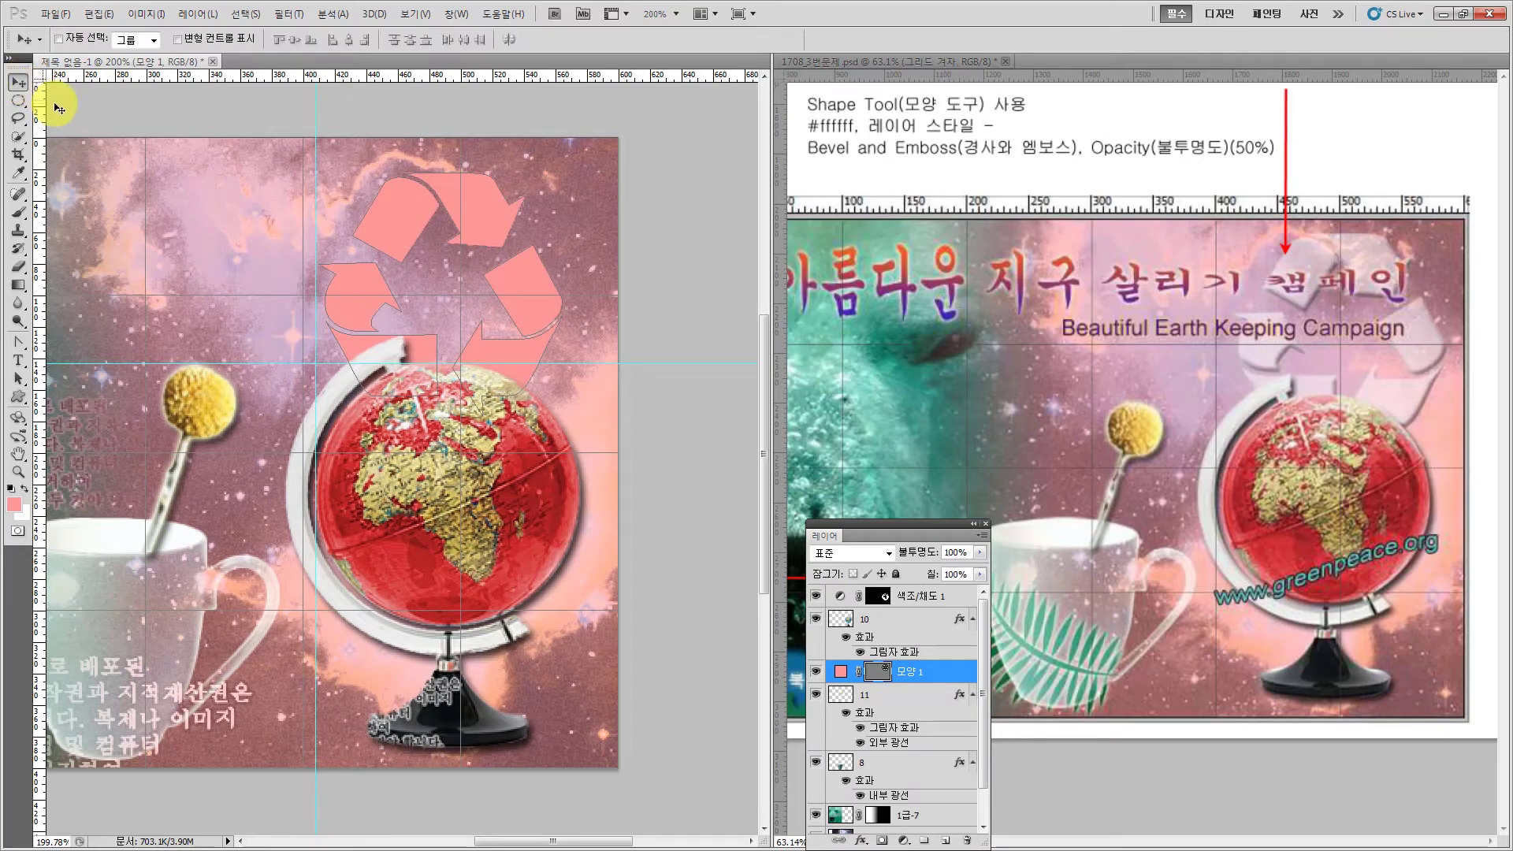
key(ctrl+t)
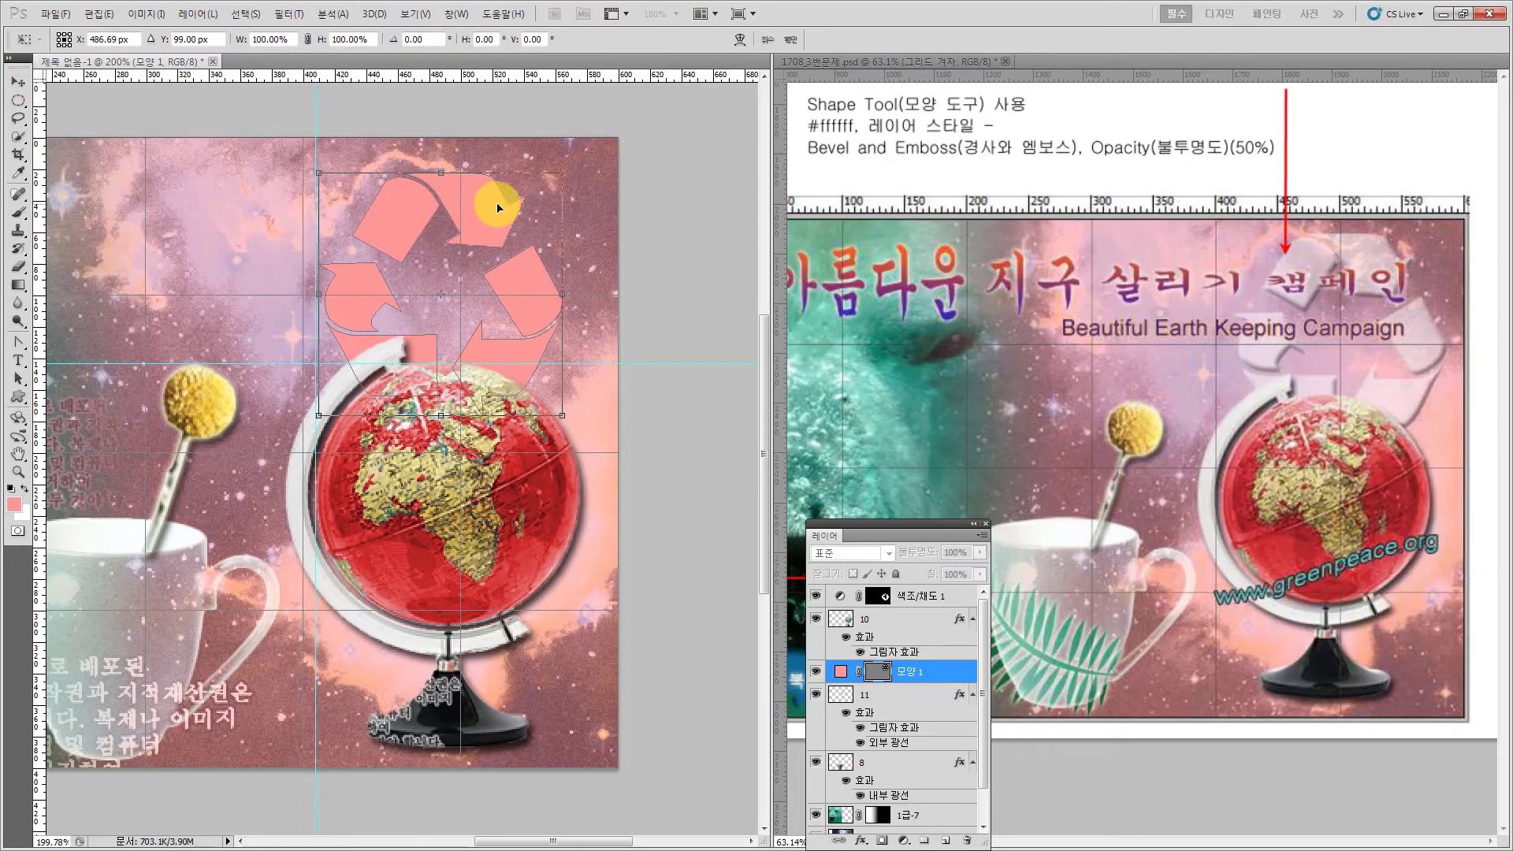
mouse_move(497, 208)
mouse_down()
mouse_move(556, 213)
mouse_move(512, 202)
mouse_up()
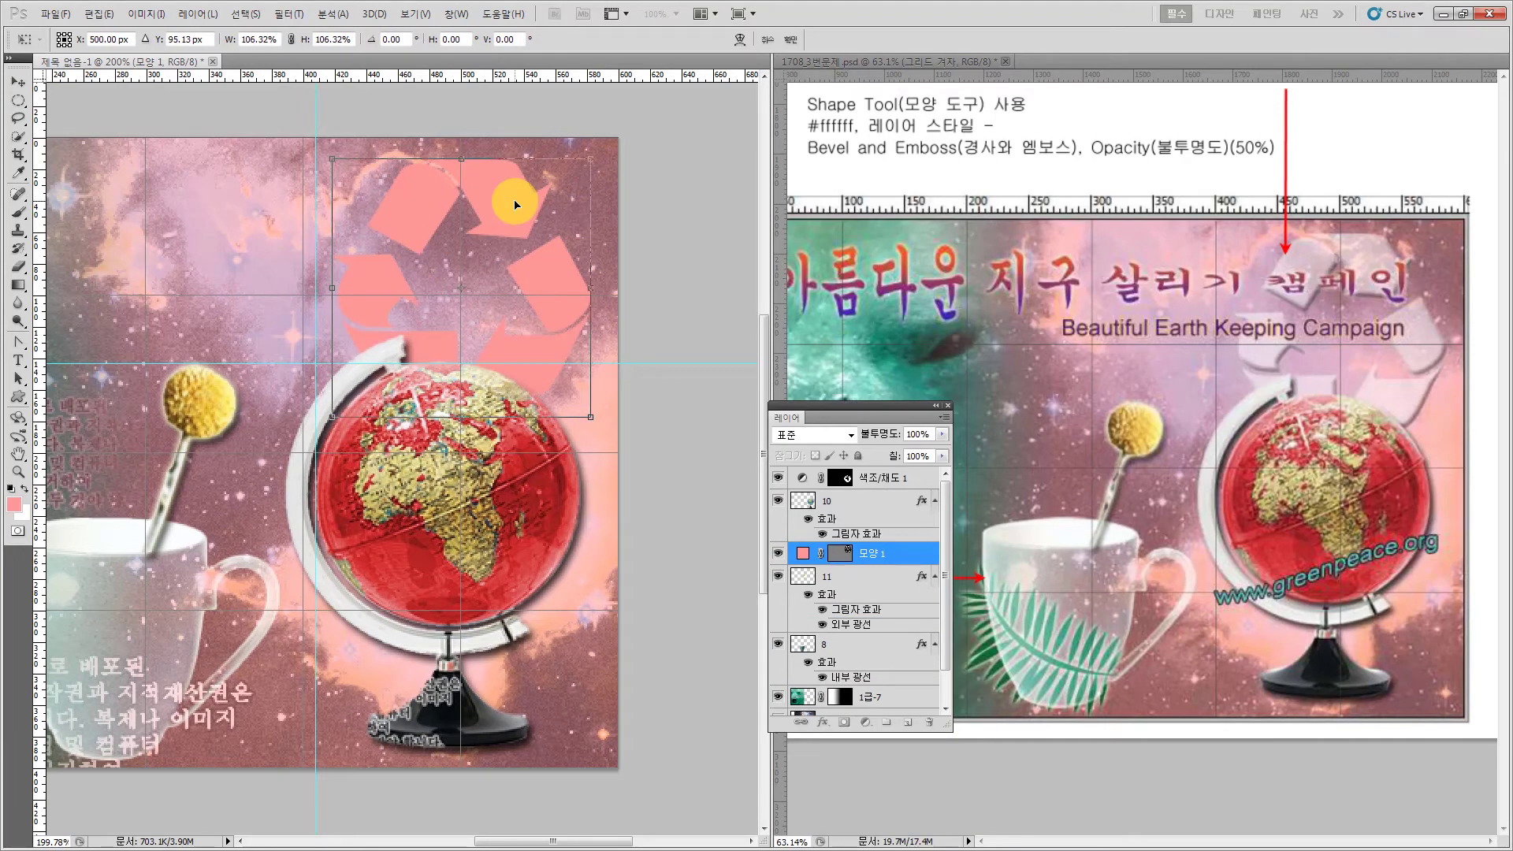
key(Return)
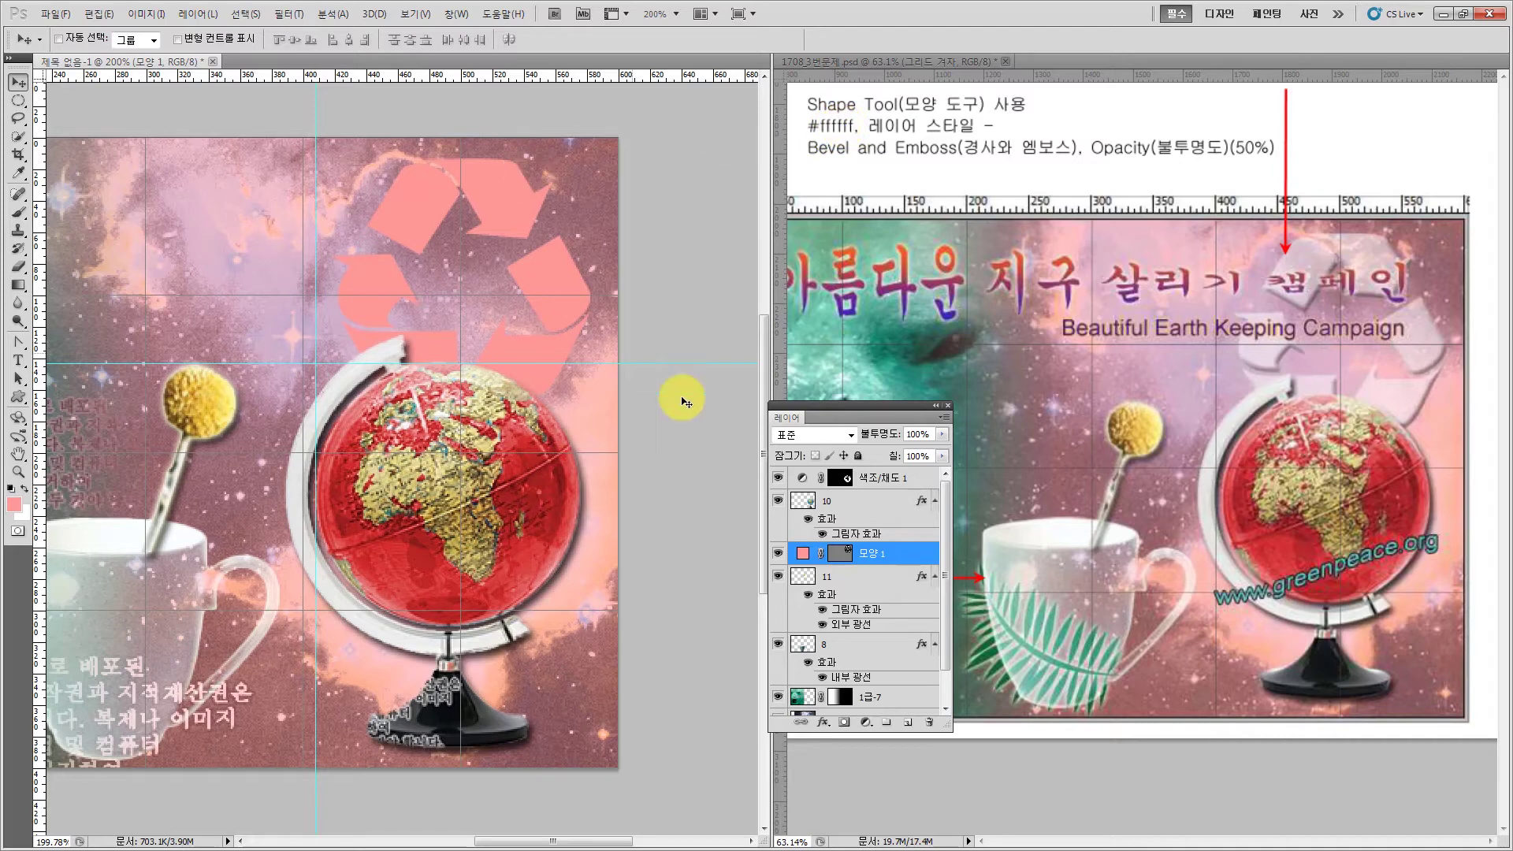
- Change the recycling symbol's fill colour to white
drag(785, 411, 686, 225)
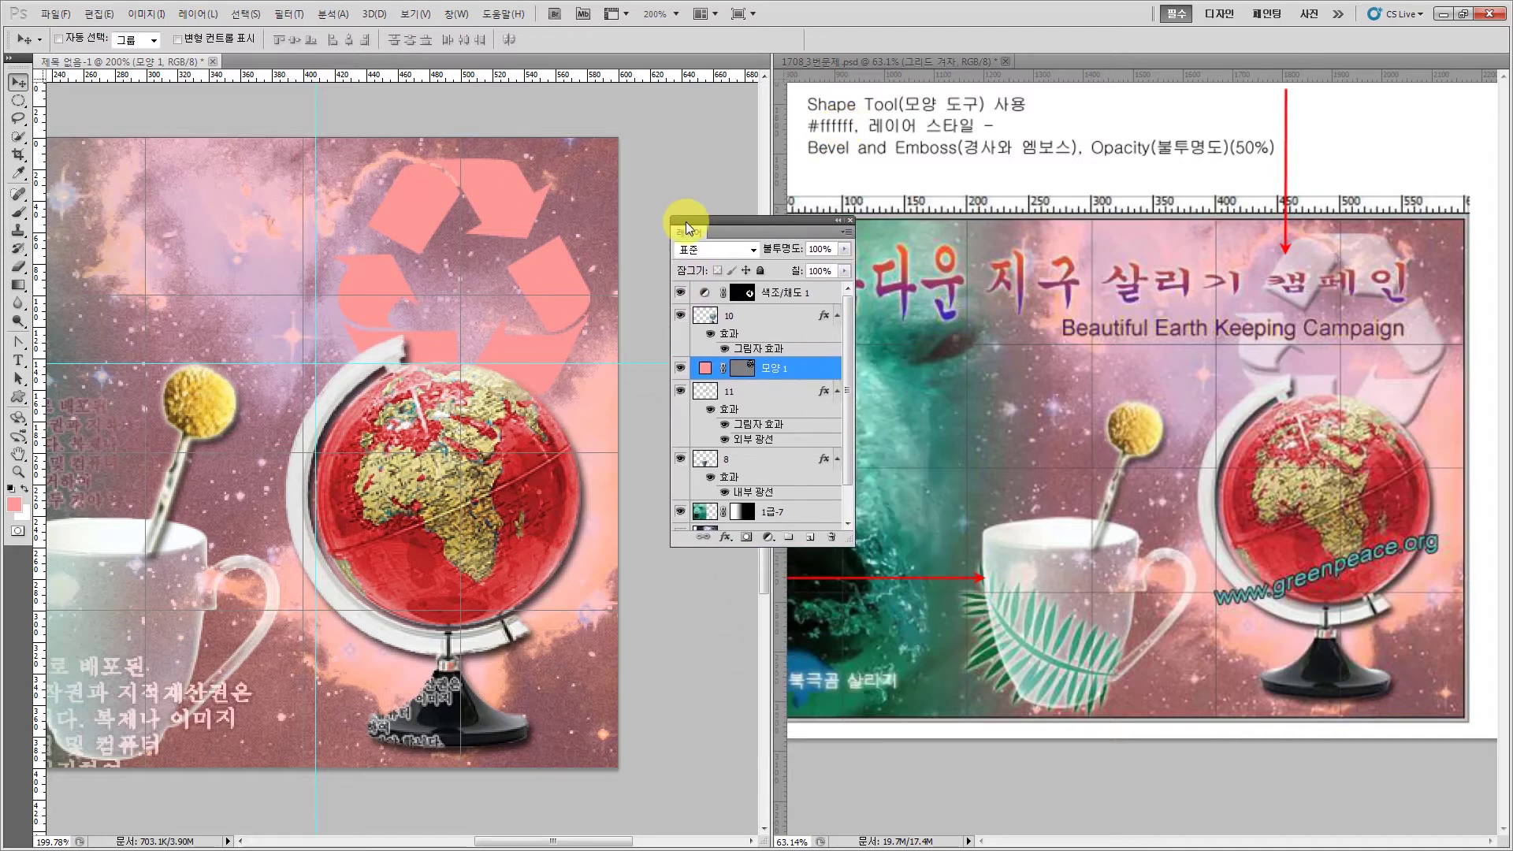
double_click(706, 369)
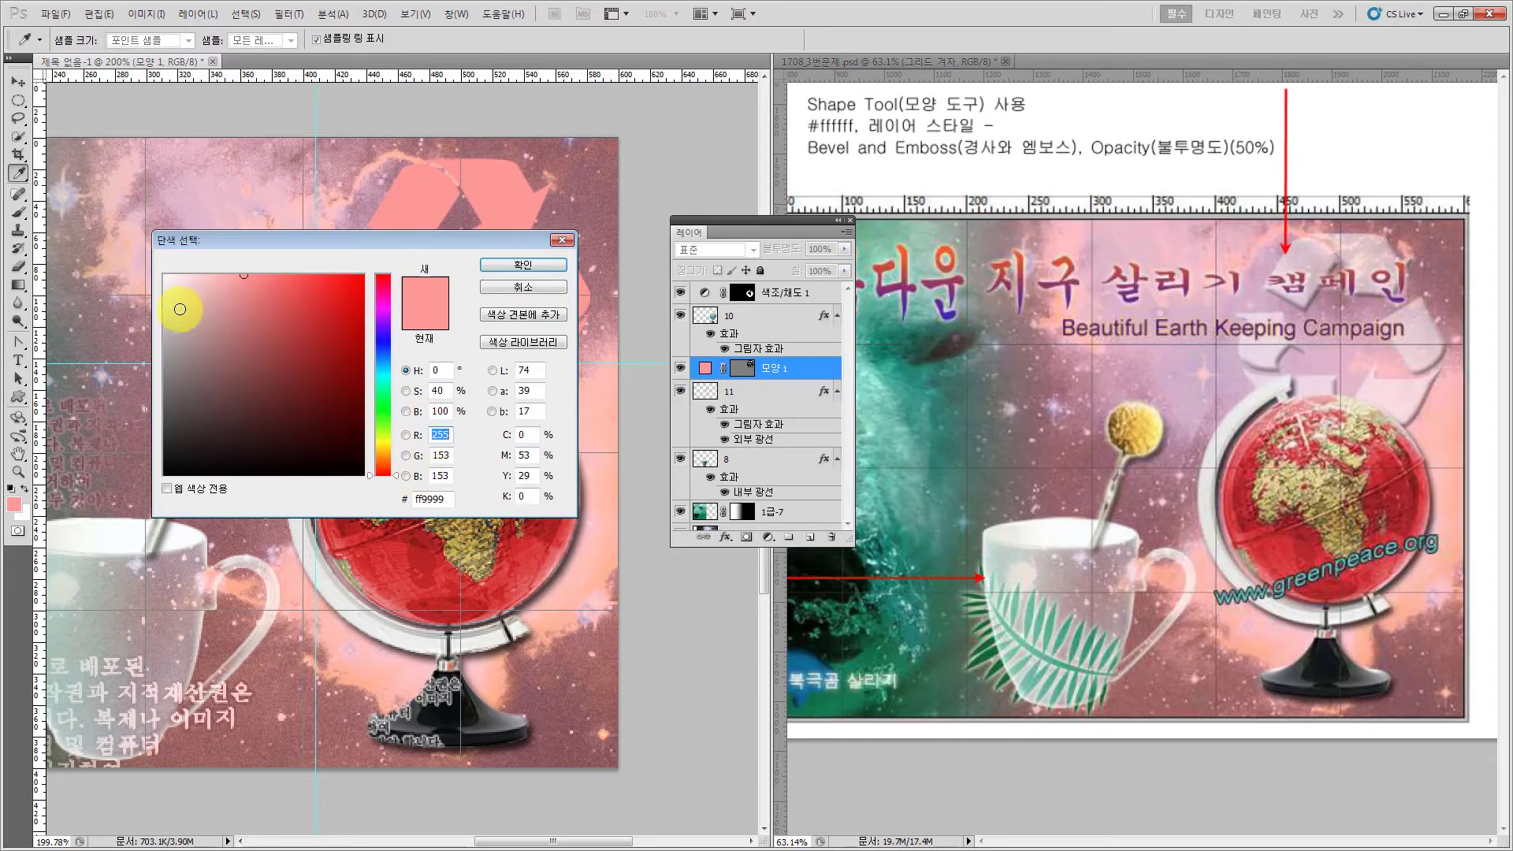
drag(179, 309, 68, 210)
click(519, 265)
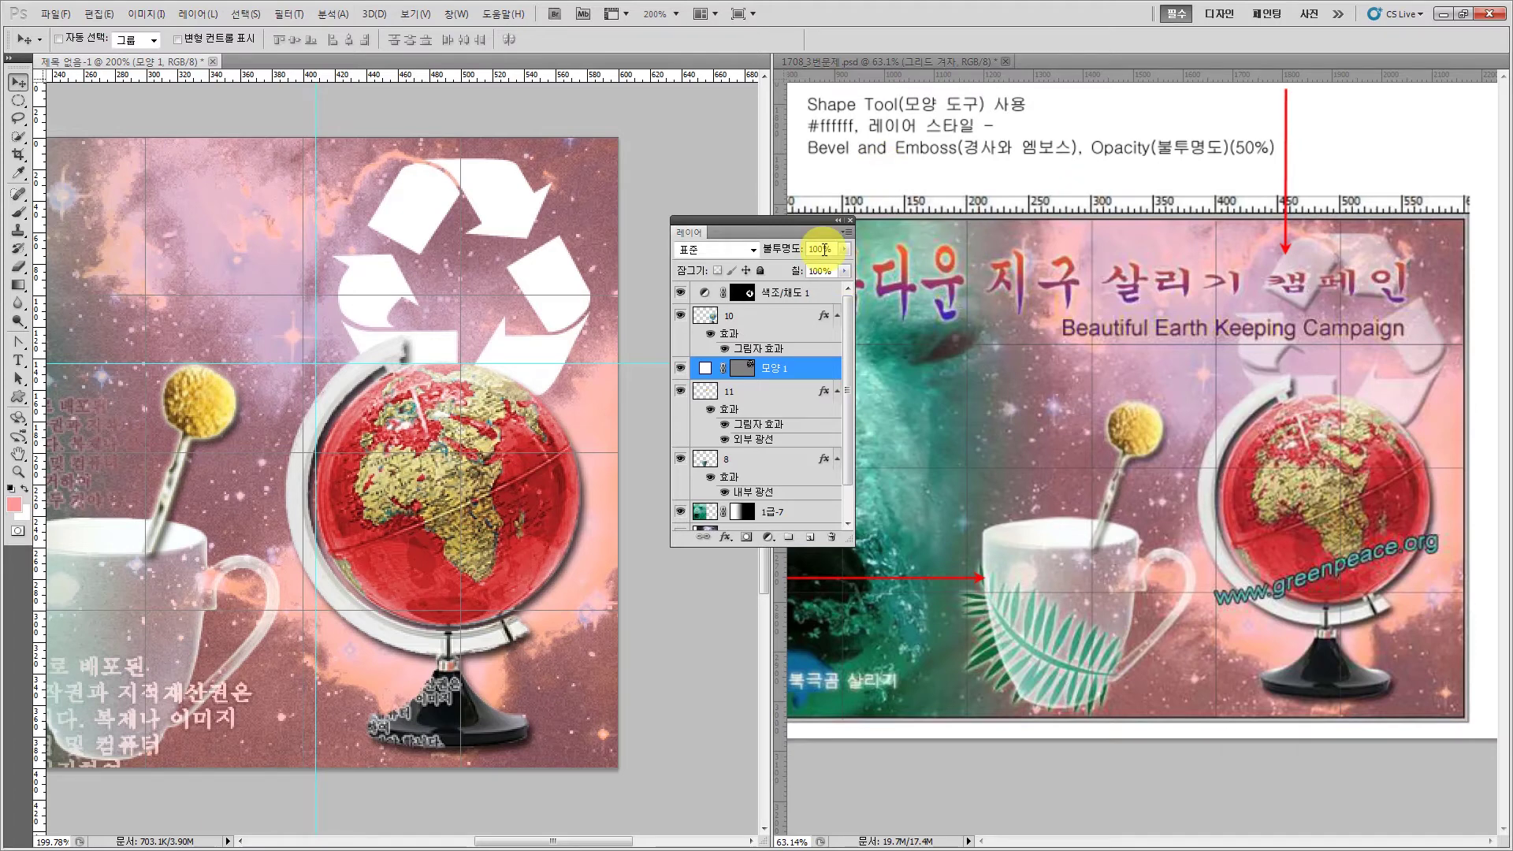
- Set the recycling symbol layer to 50% opacity and apply a Bevel and Emboss layer style with its existing settings
key(5)
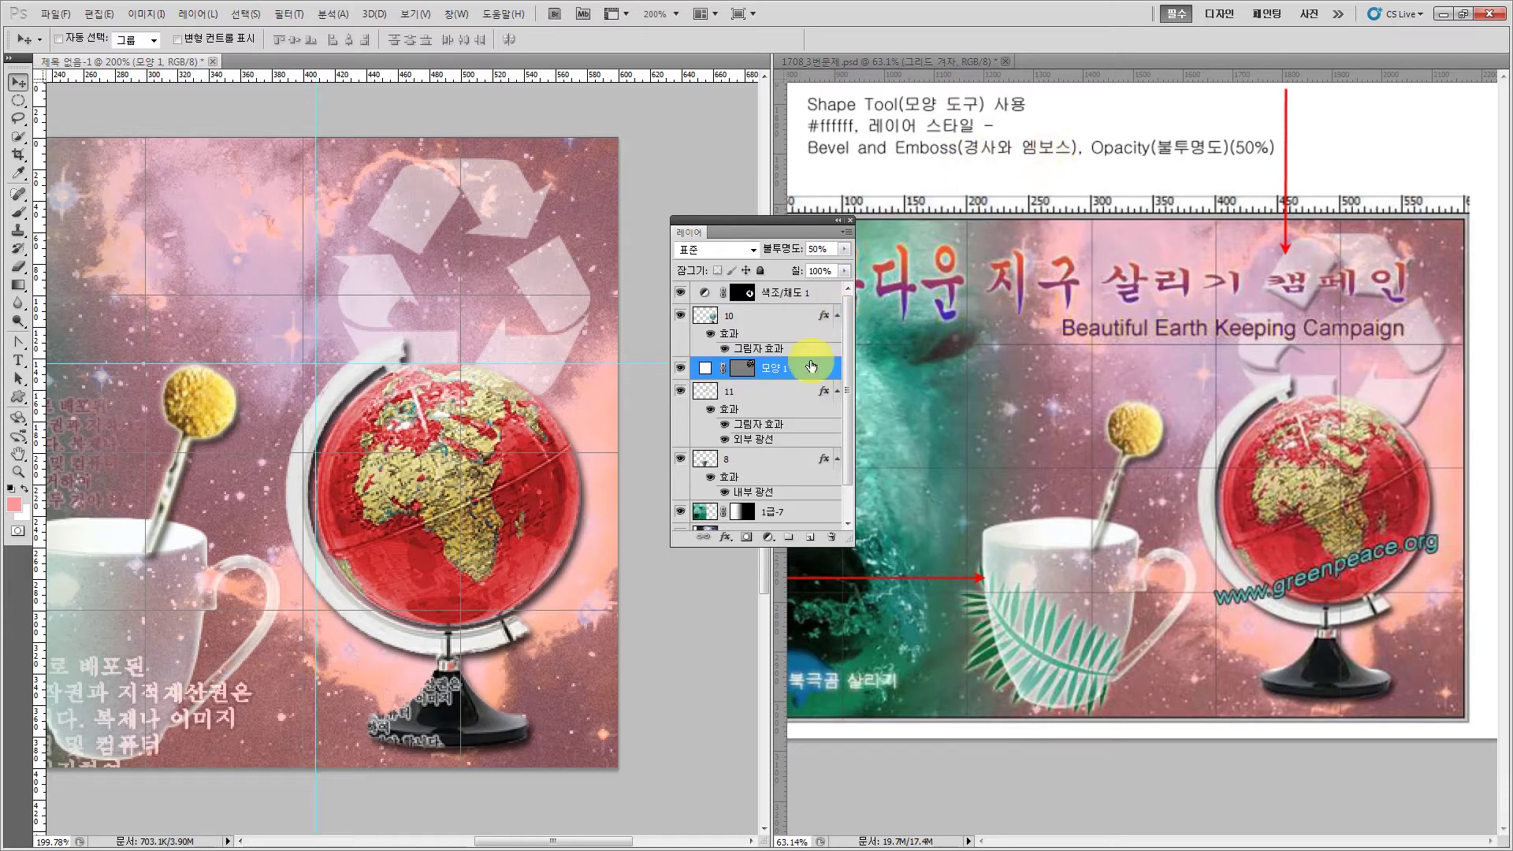
click(725, 537)
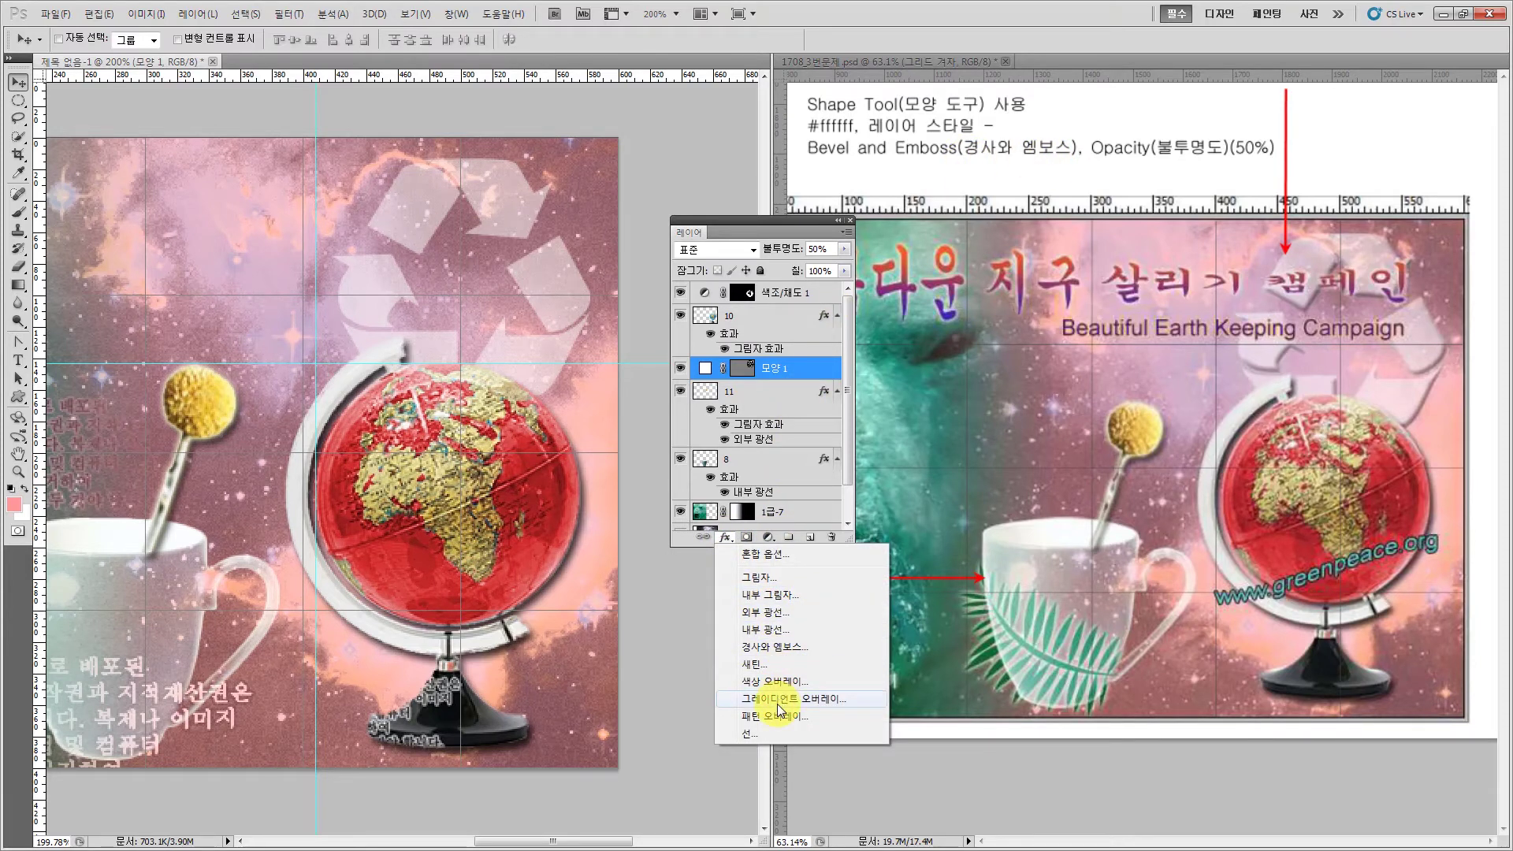
click(772, 645)
click(858, 140)
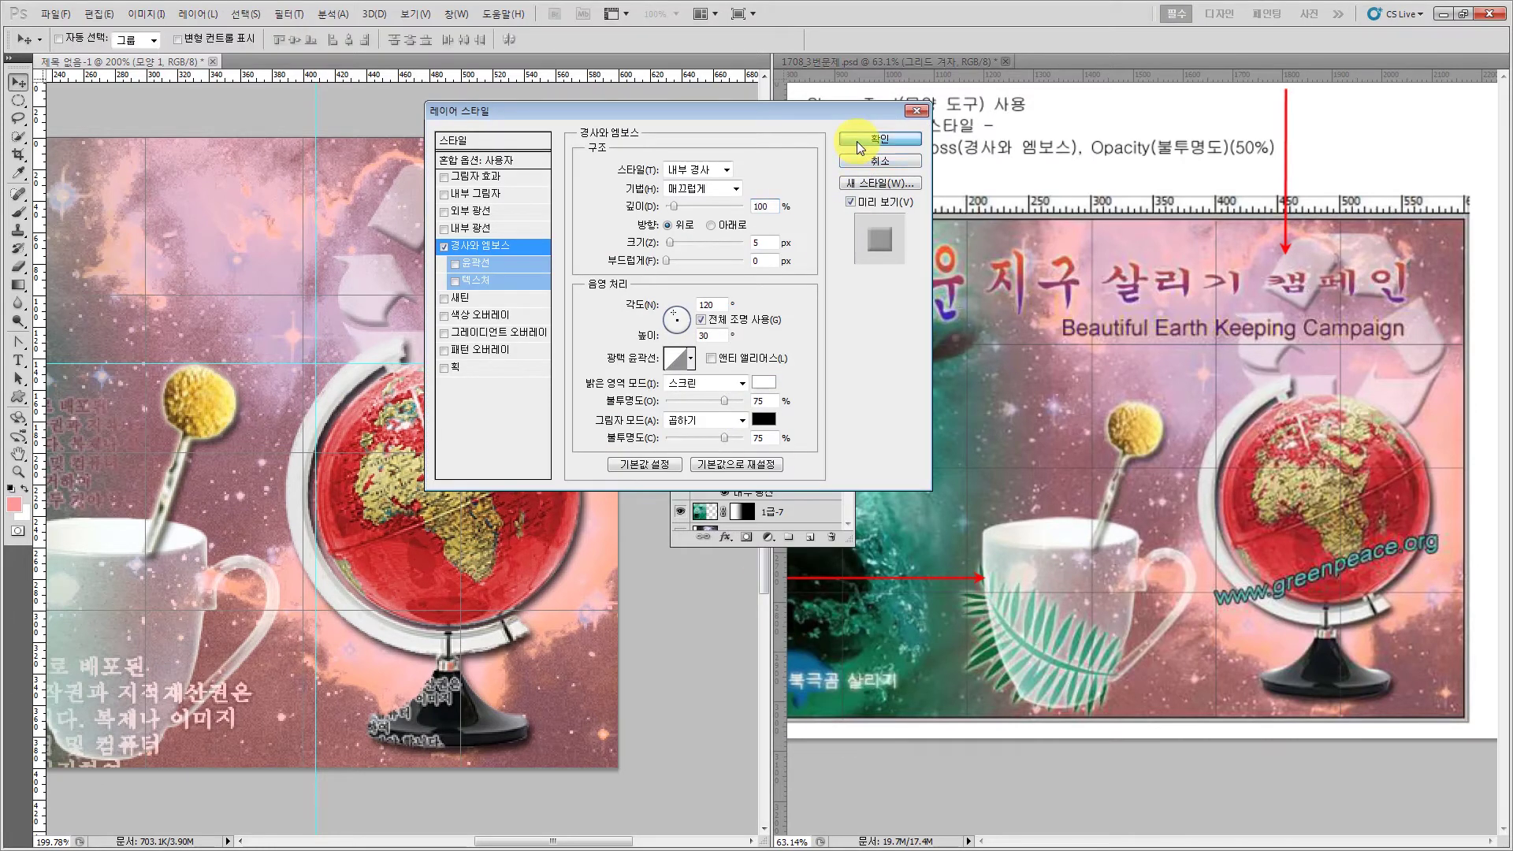
drag(726, 220, 689, 142)
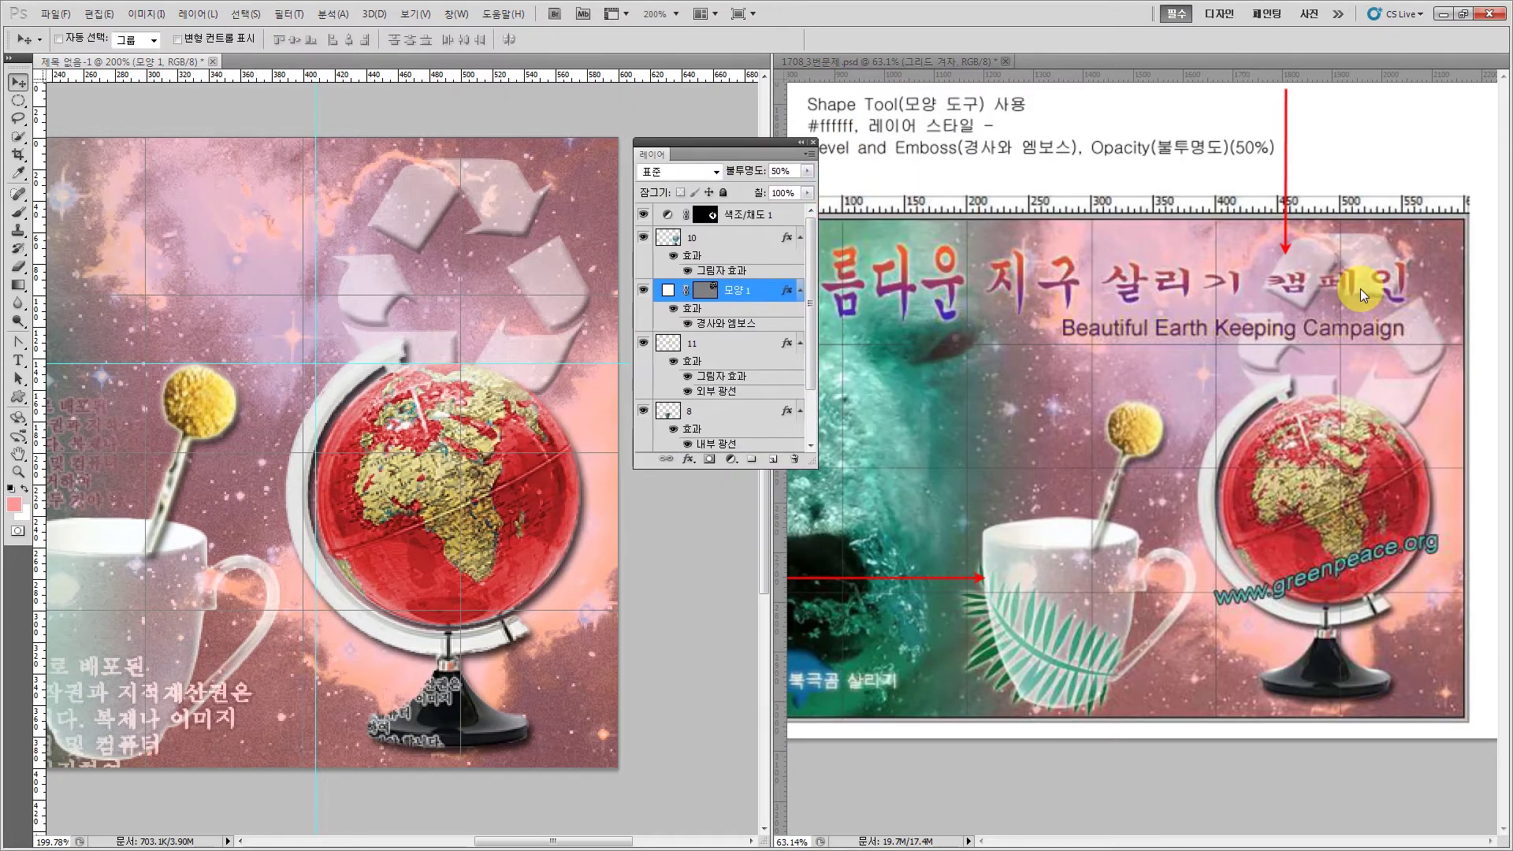
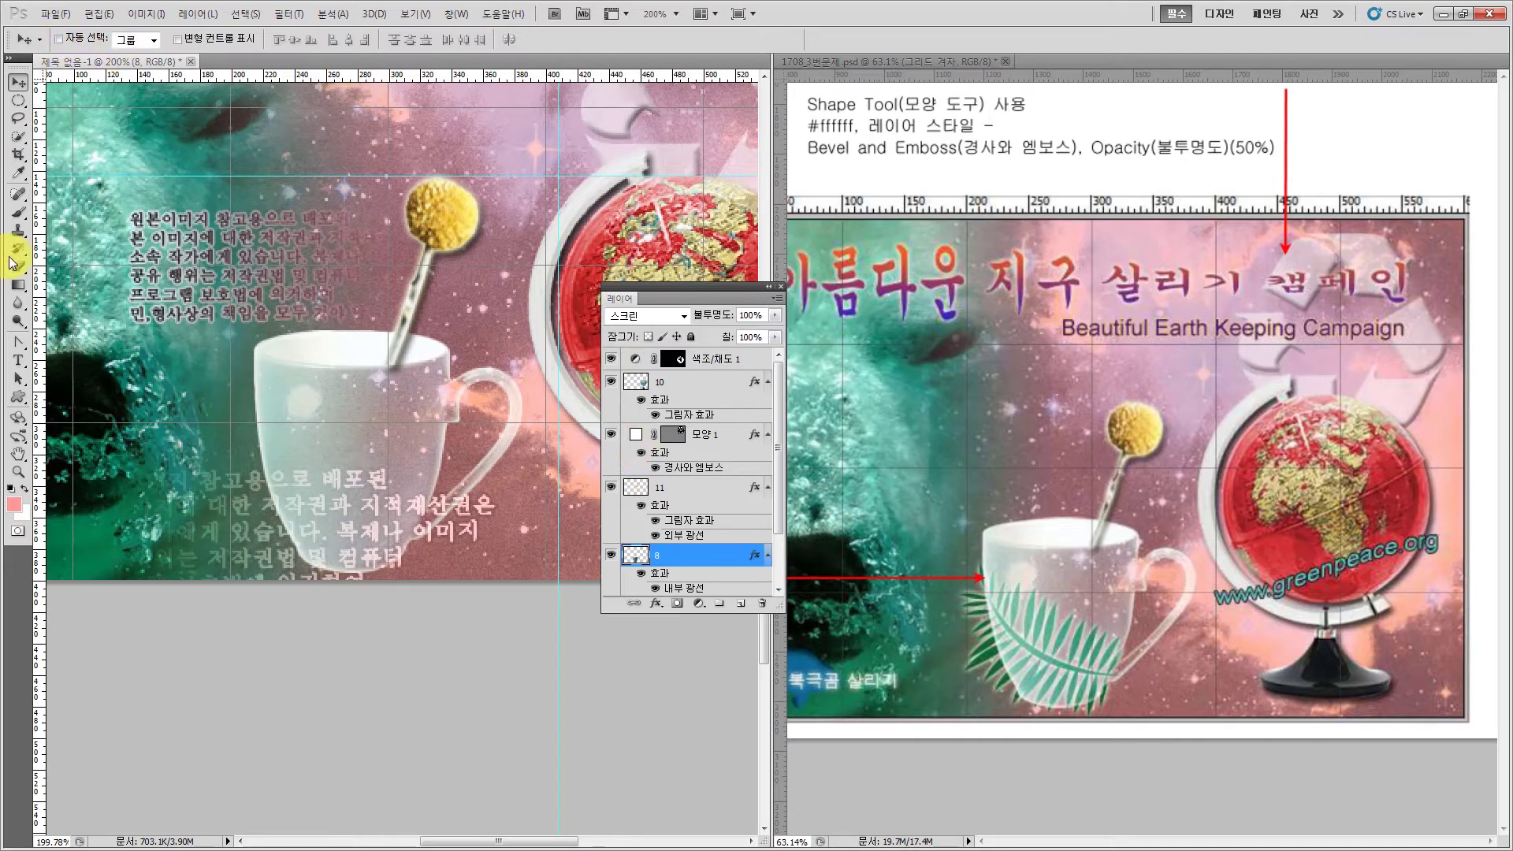
- Draw the fern leaf custom shape across the mug, on a new shape layer directly above layer 8
click(17, 400)
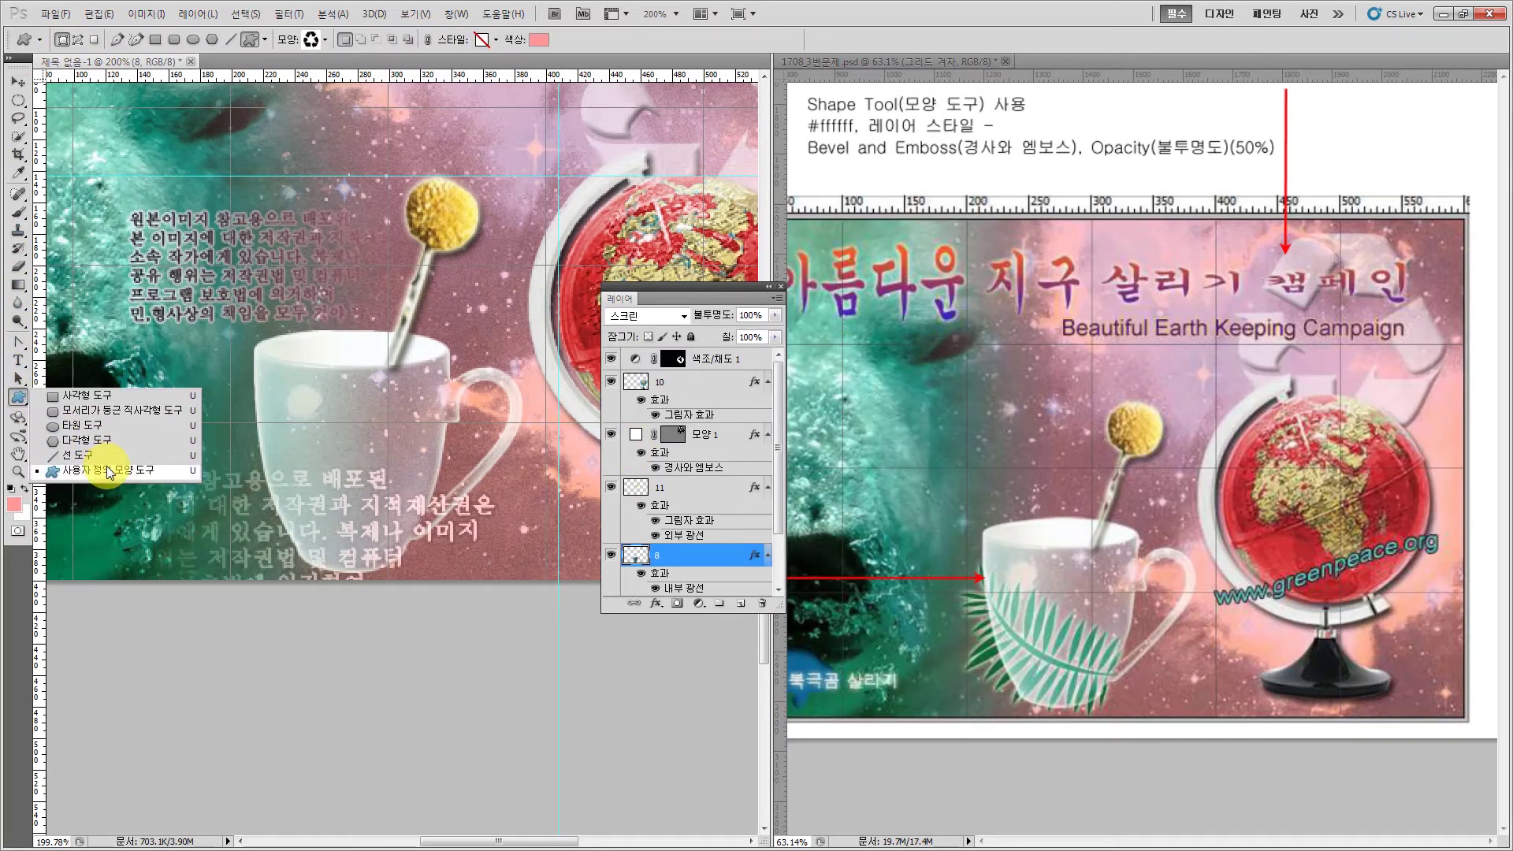
click(106, 466)
click(326, 39)
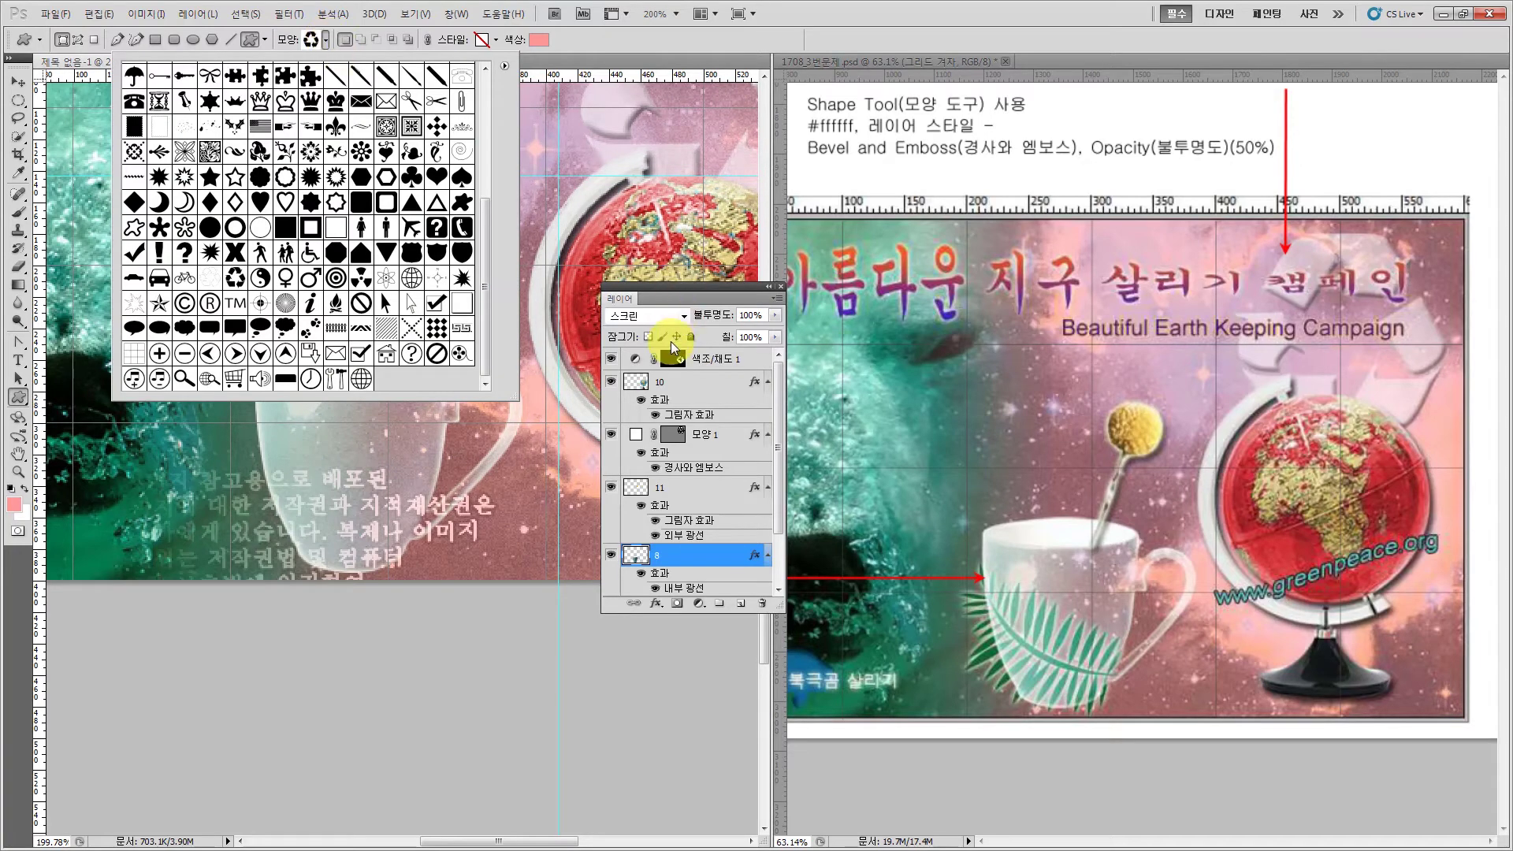
scroll(236, 213, up, 3)
click(235, 227)
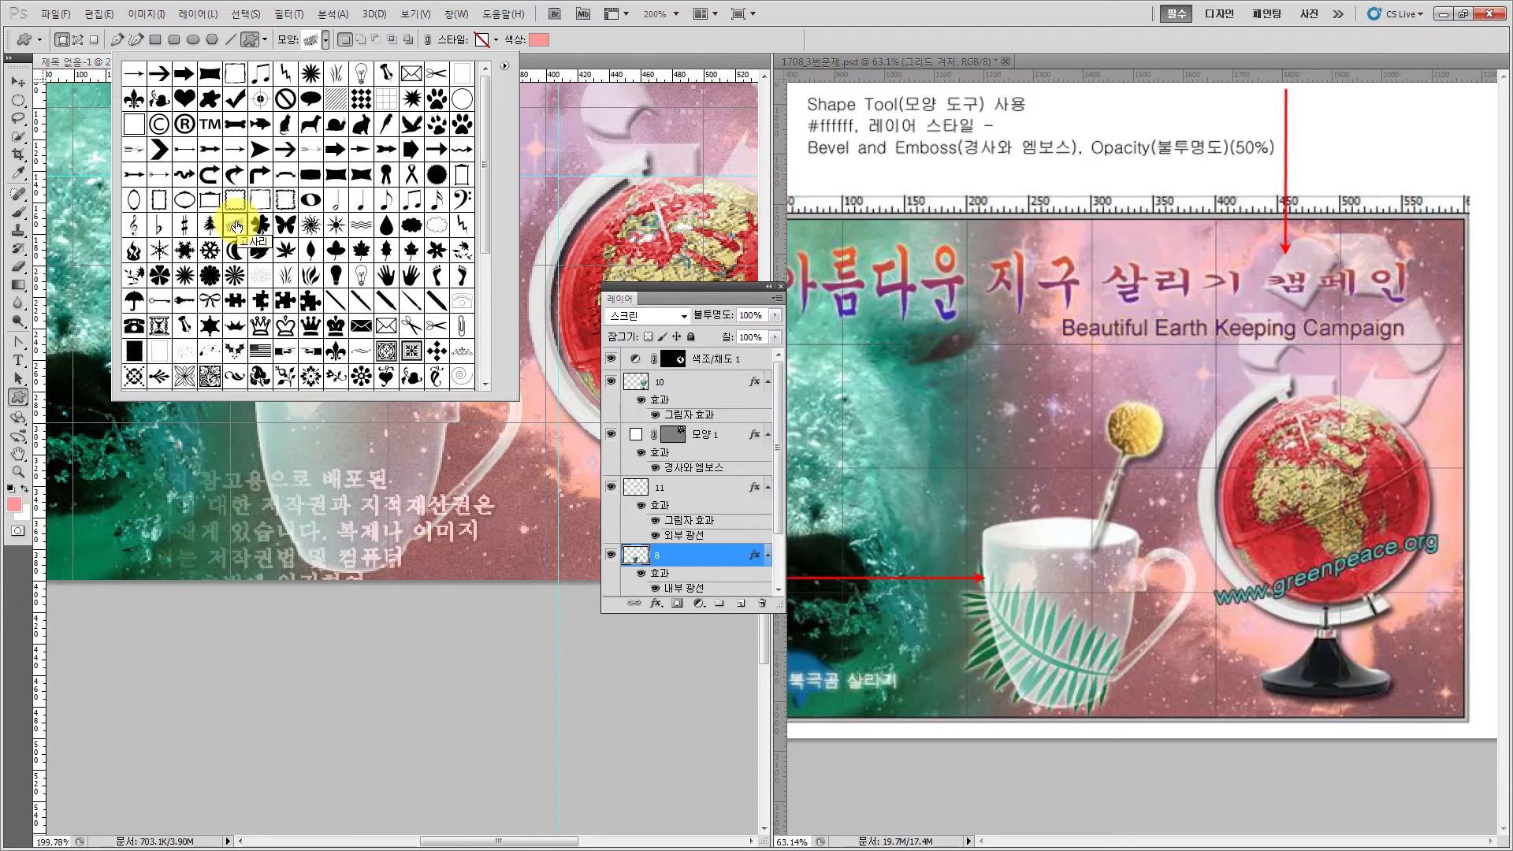
key(Return)
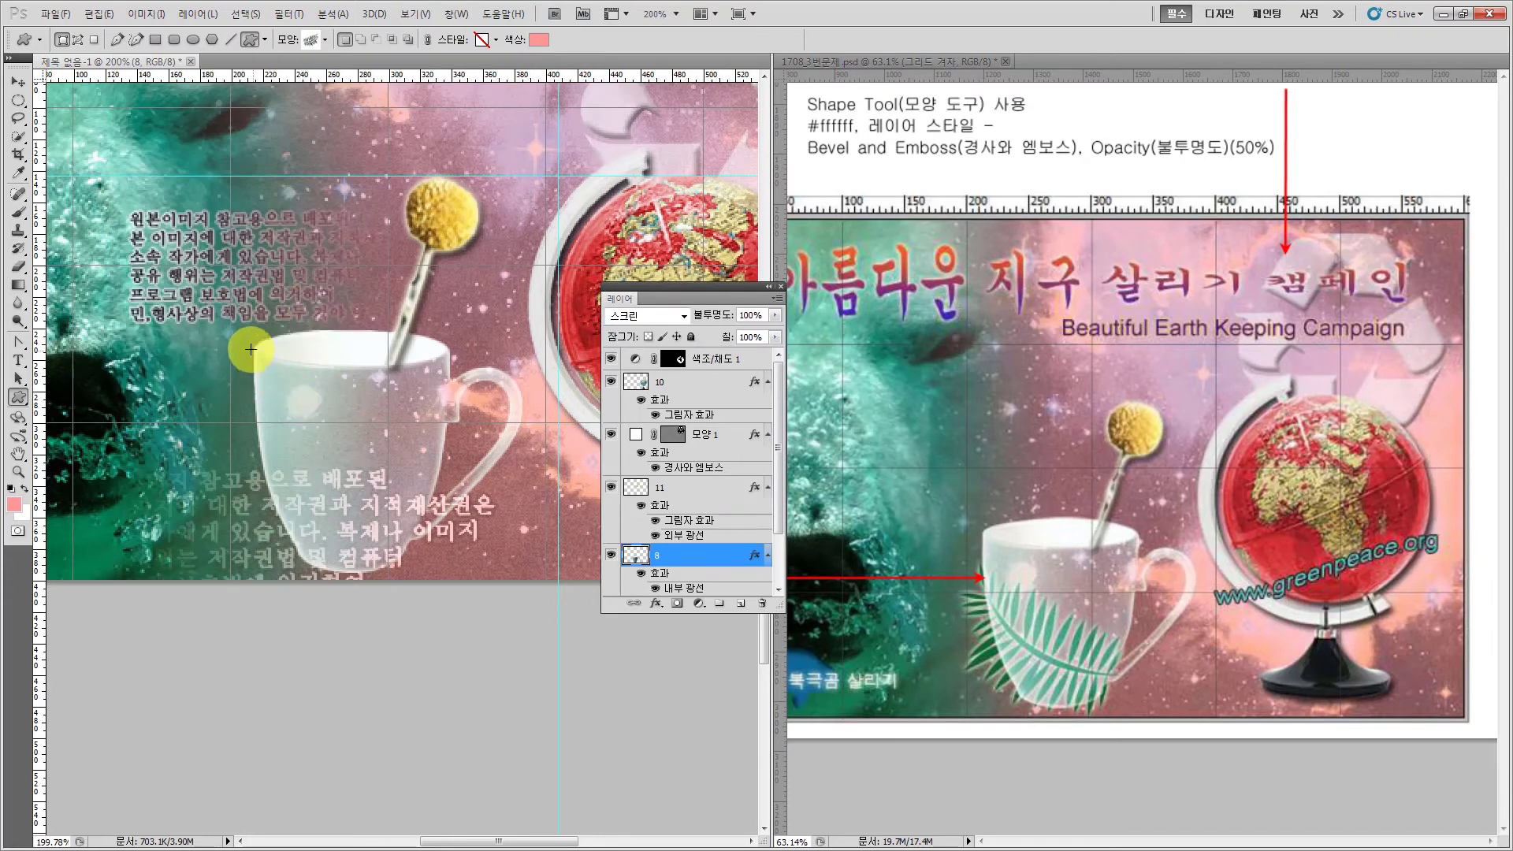
drag(267, 356, 558, 557)
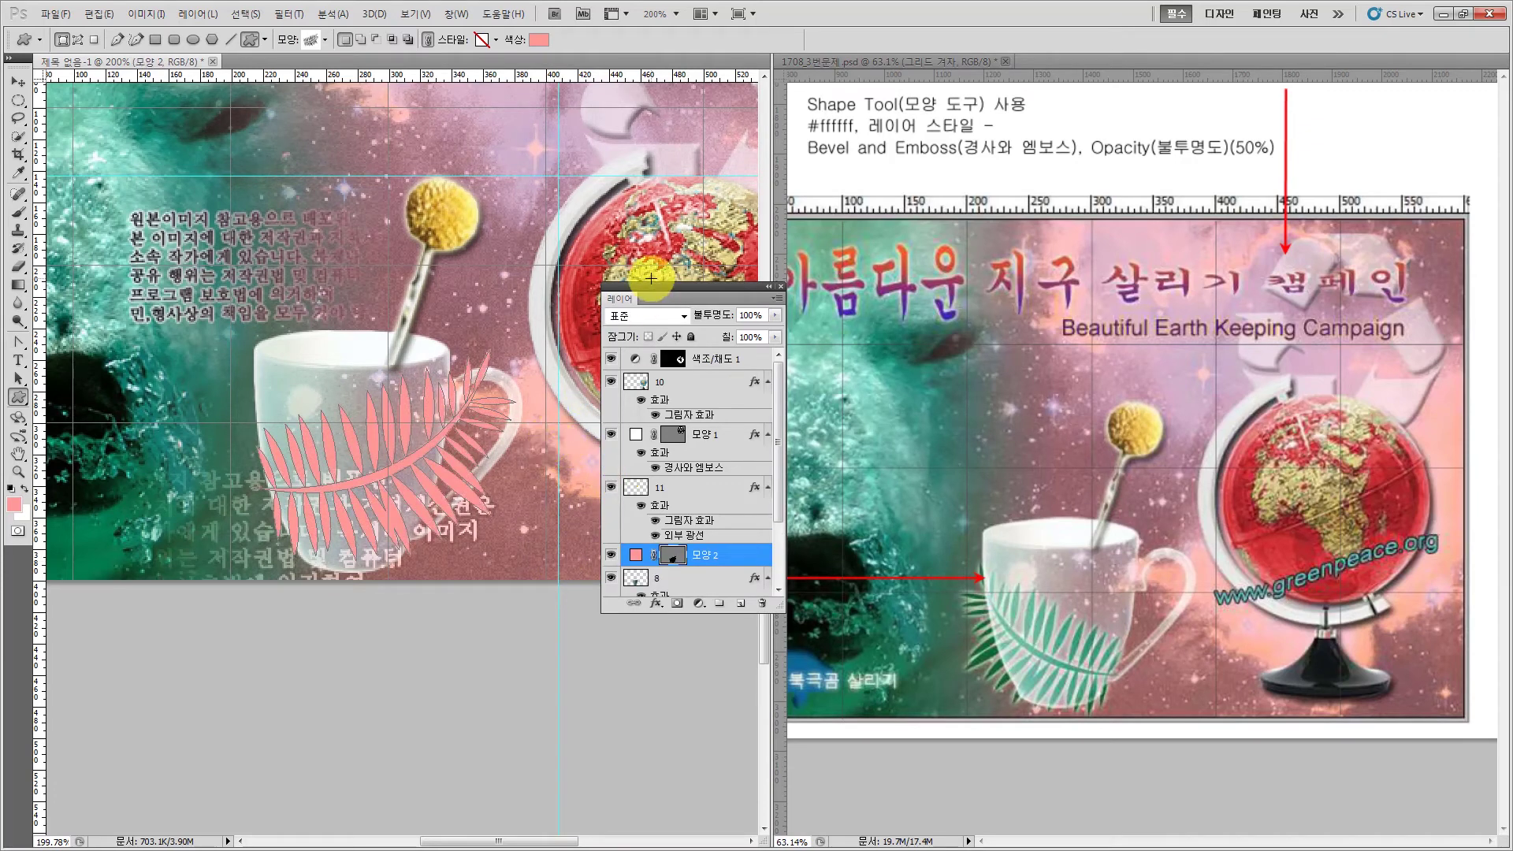
drag(650, 287, 634, 167)
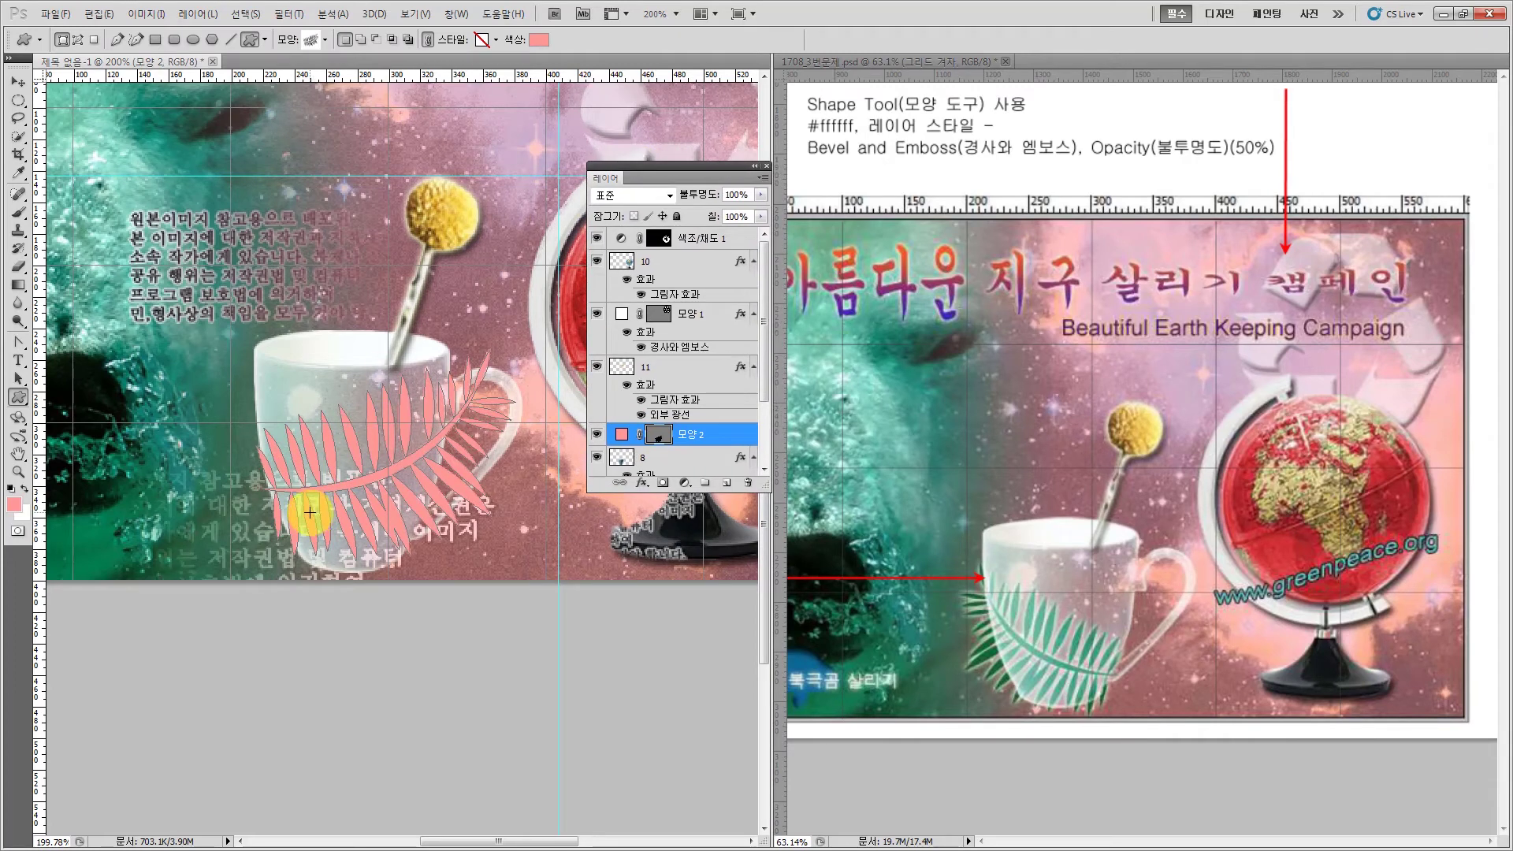
- Mirror the fern, scale it to about 83% width and 87% height, rotate it about 6°, and place it over the mug's lower left
key(ctrl+t)
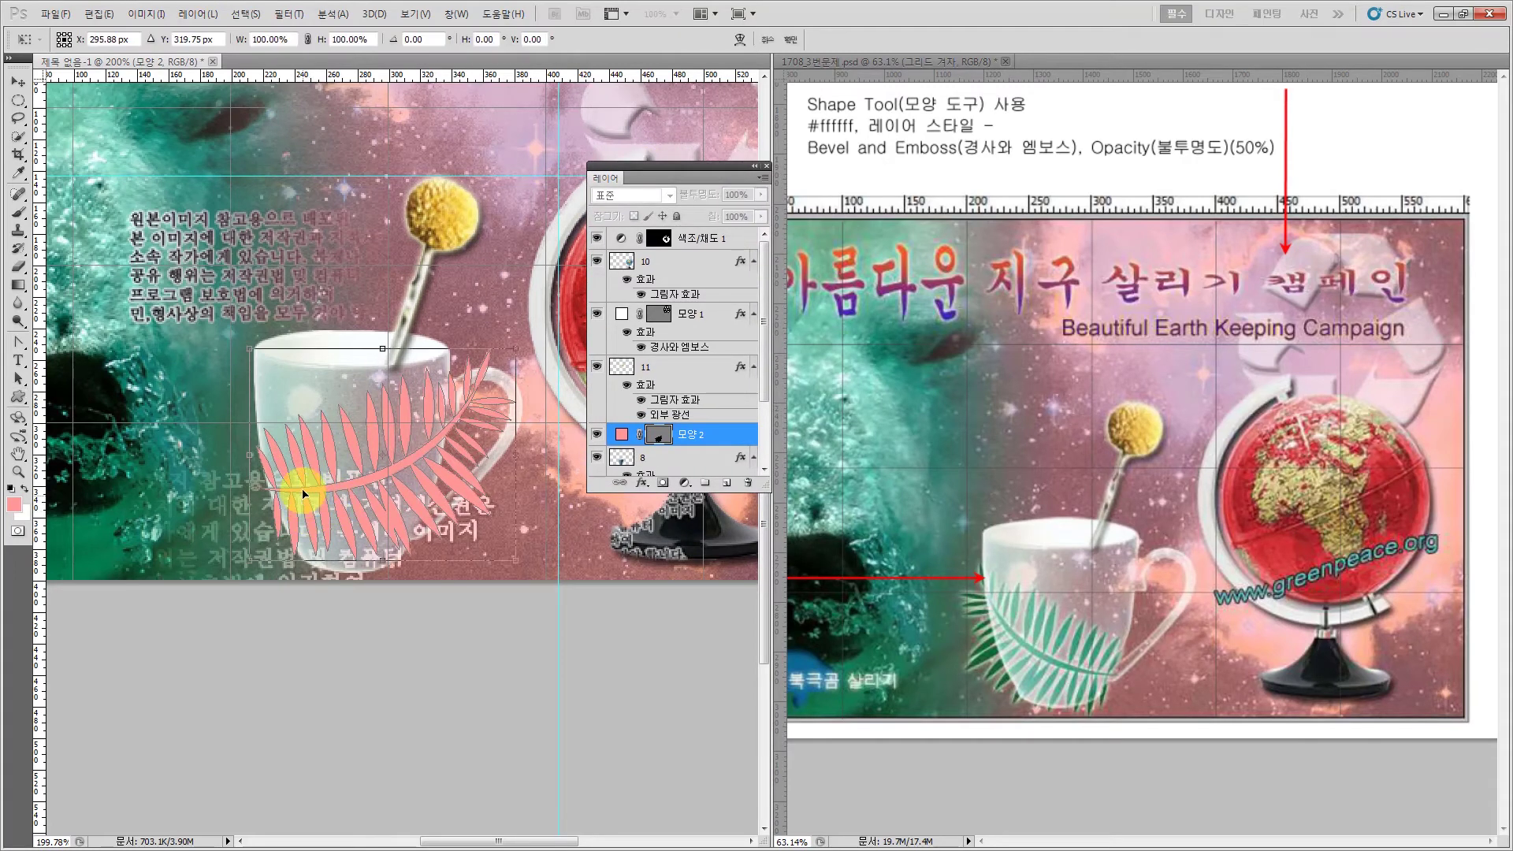
right_click(315, 463)
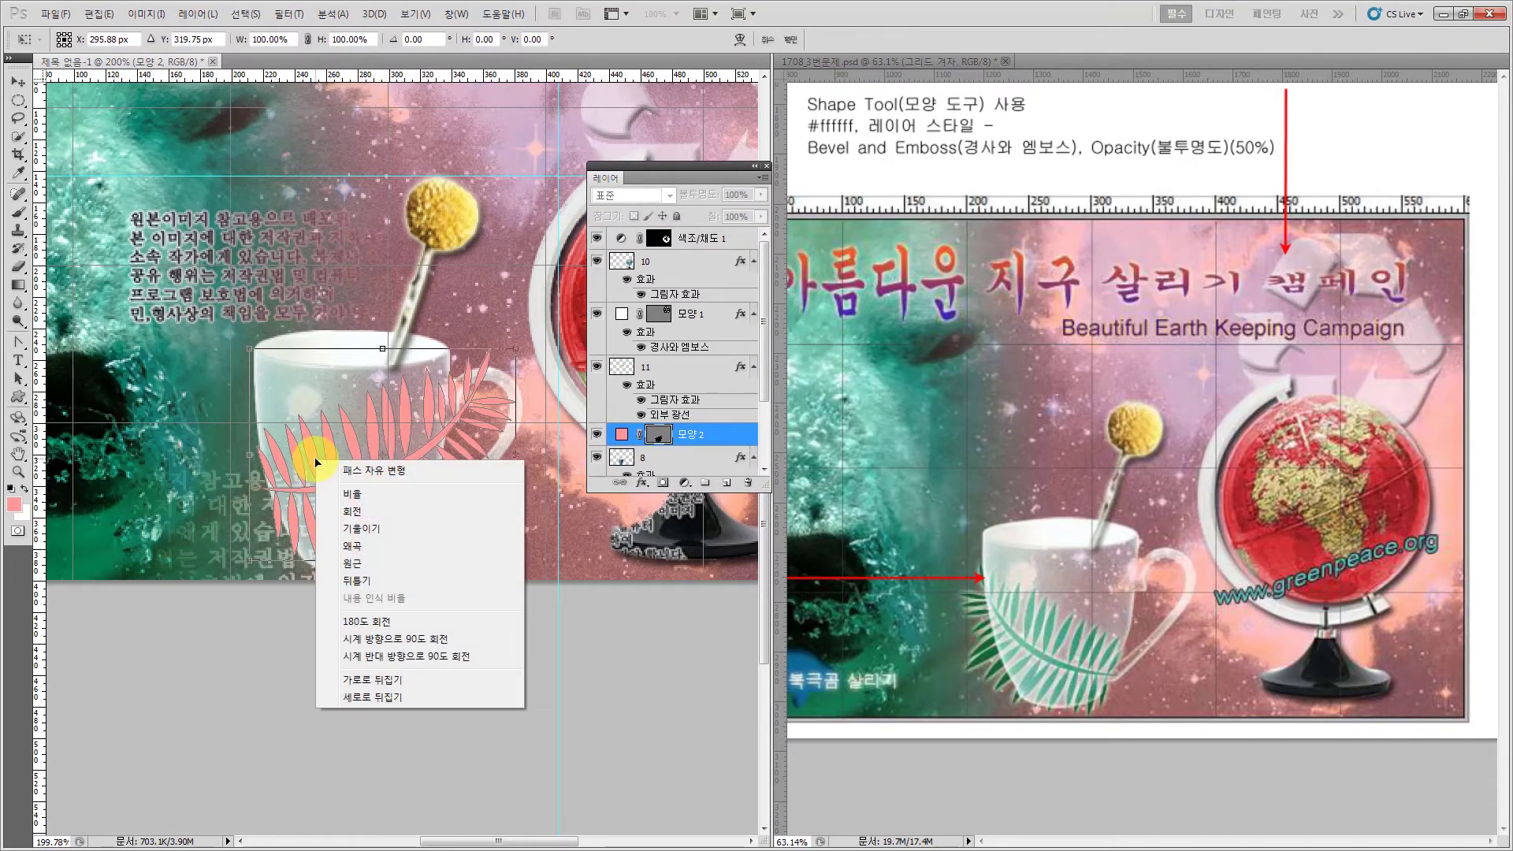
click(377, 679)
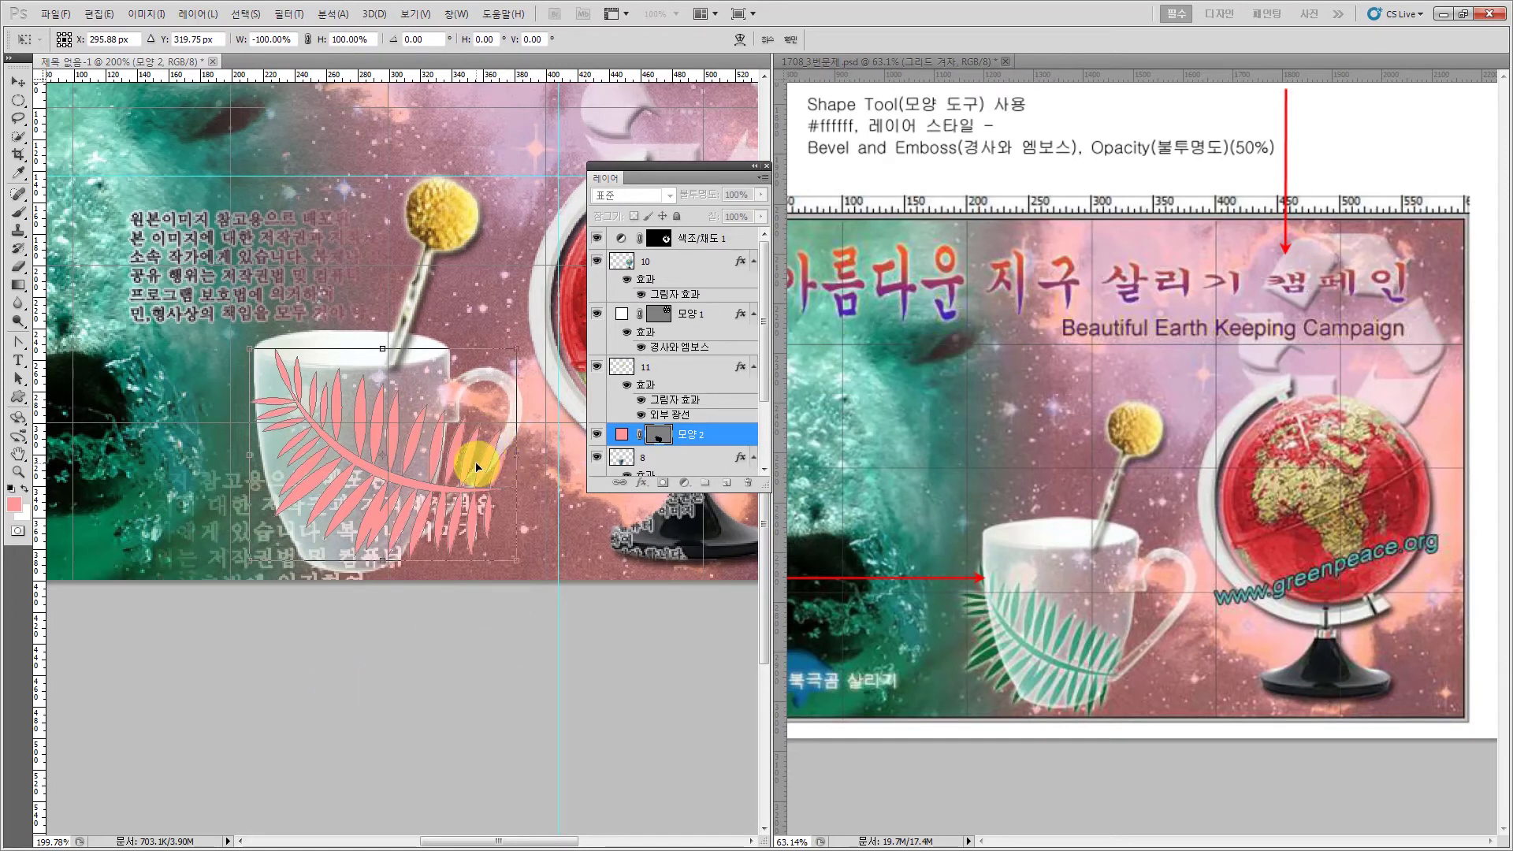
drag(462, 462, 425, 476)
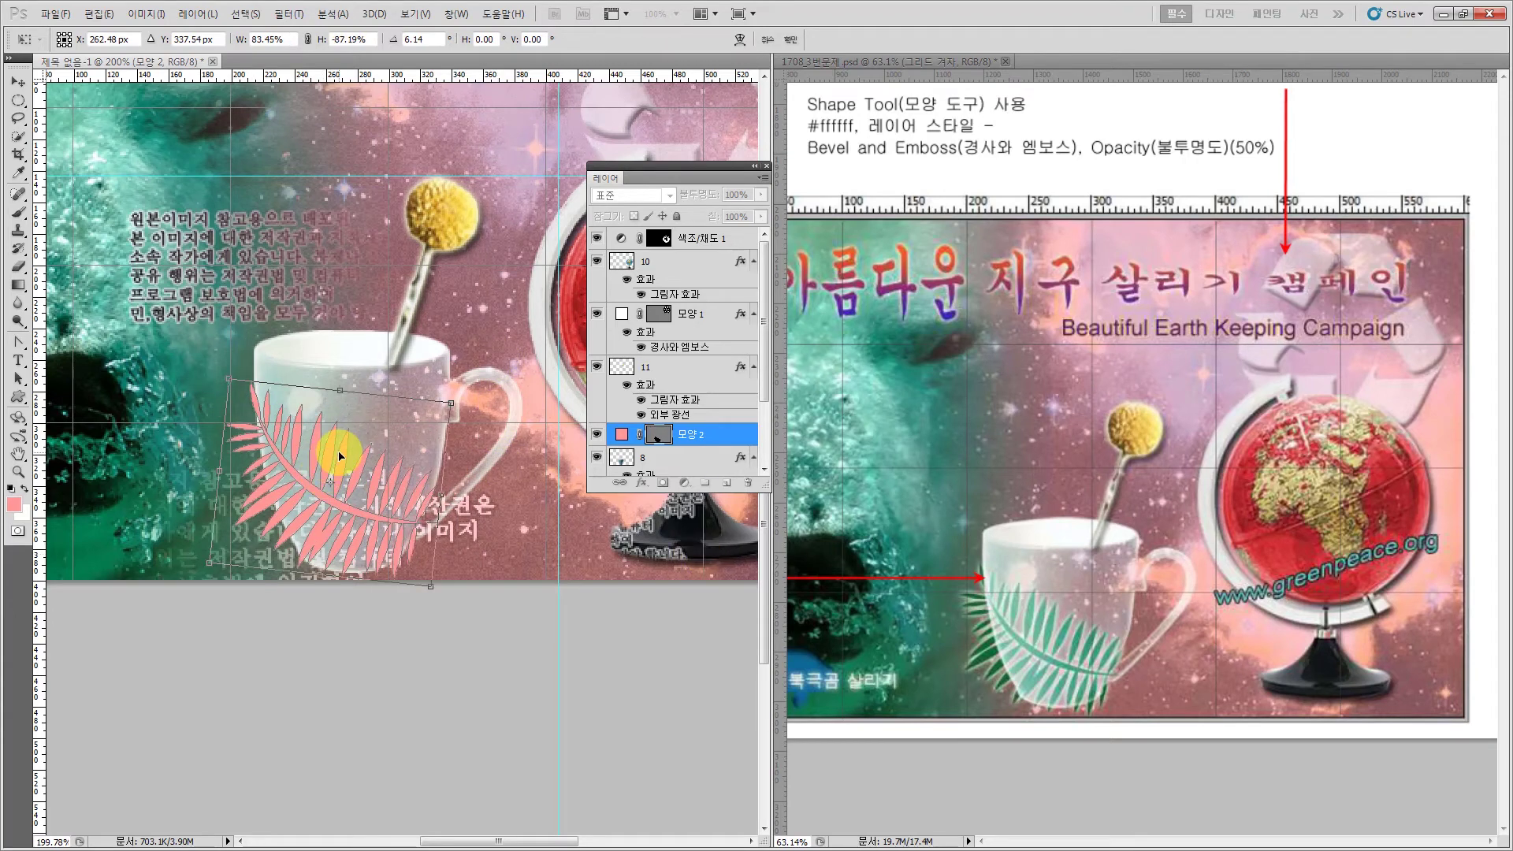
key(Return)
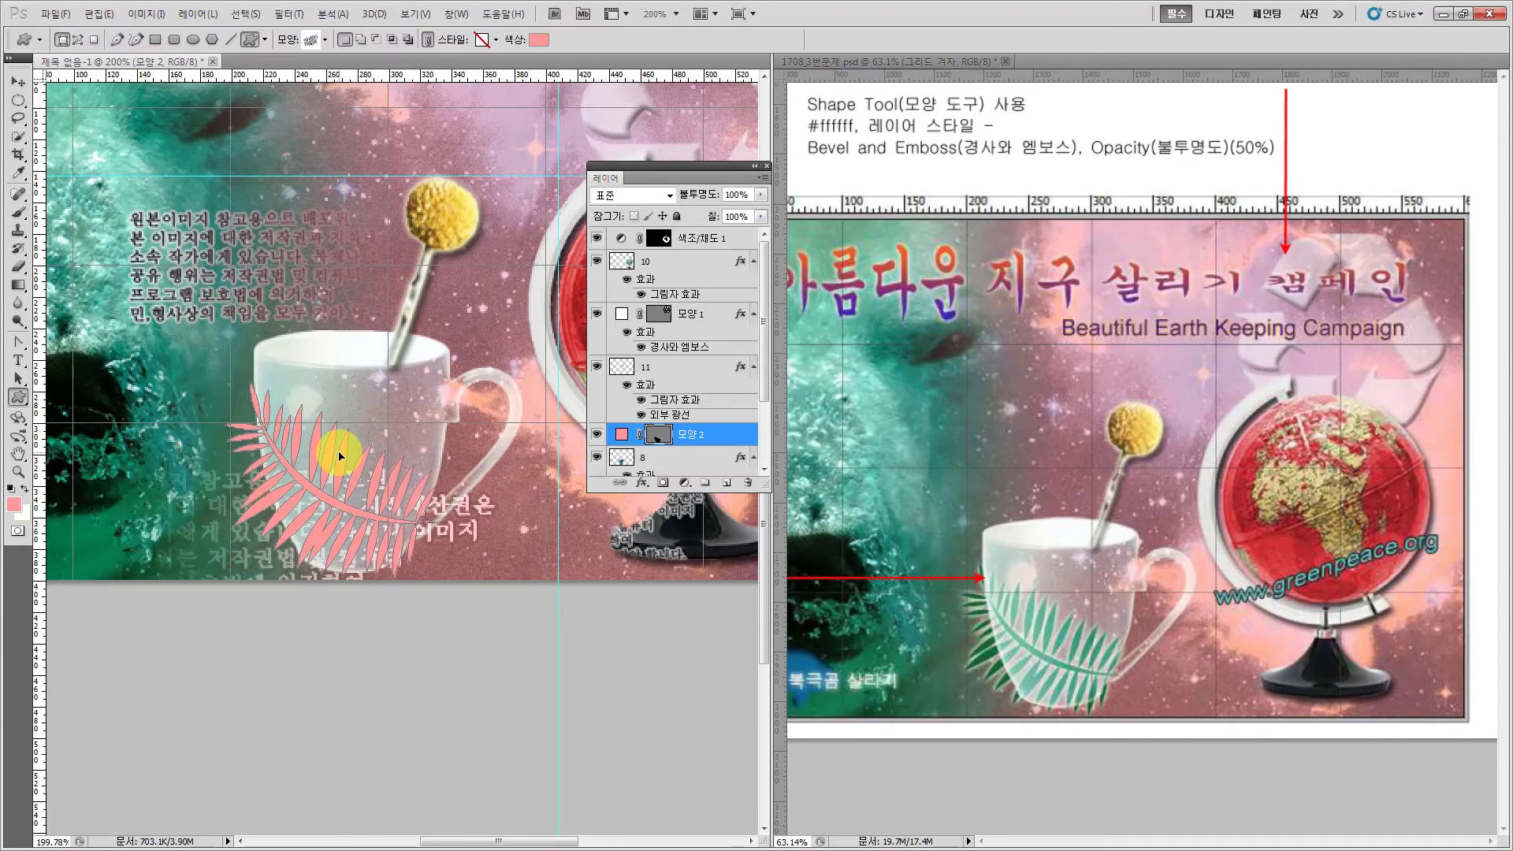
- Change the fern shape's fill colour to #006633, as given in the reference document
click(958, 790)
scroll(788, 534, left, 5)
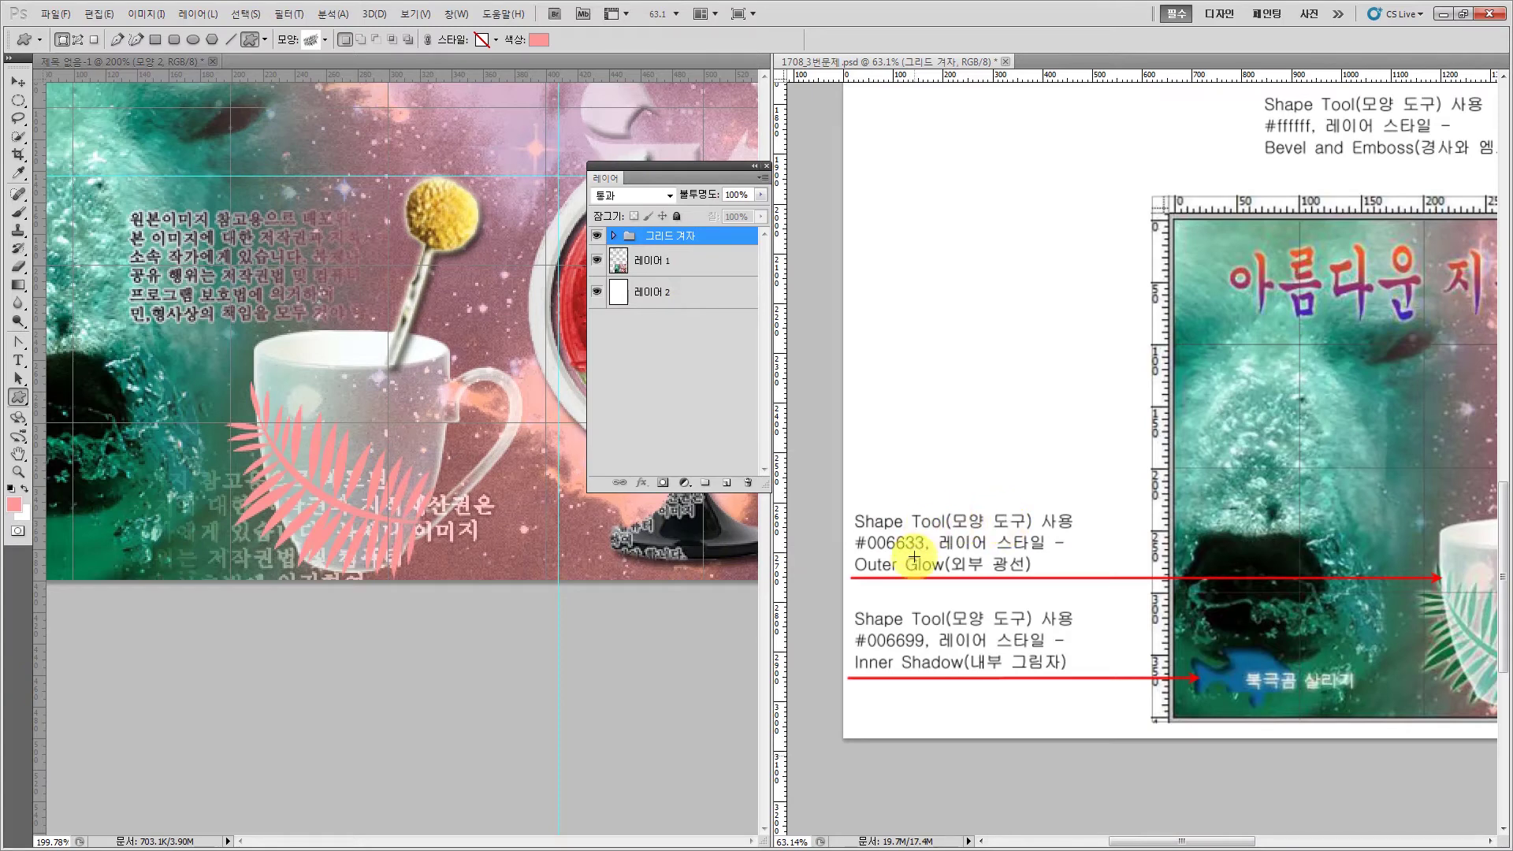
click(168, 131)
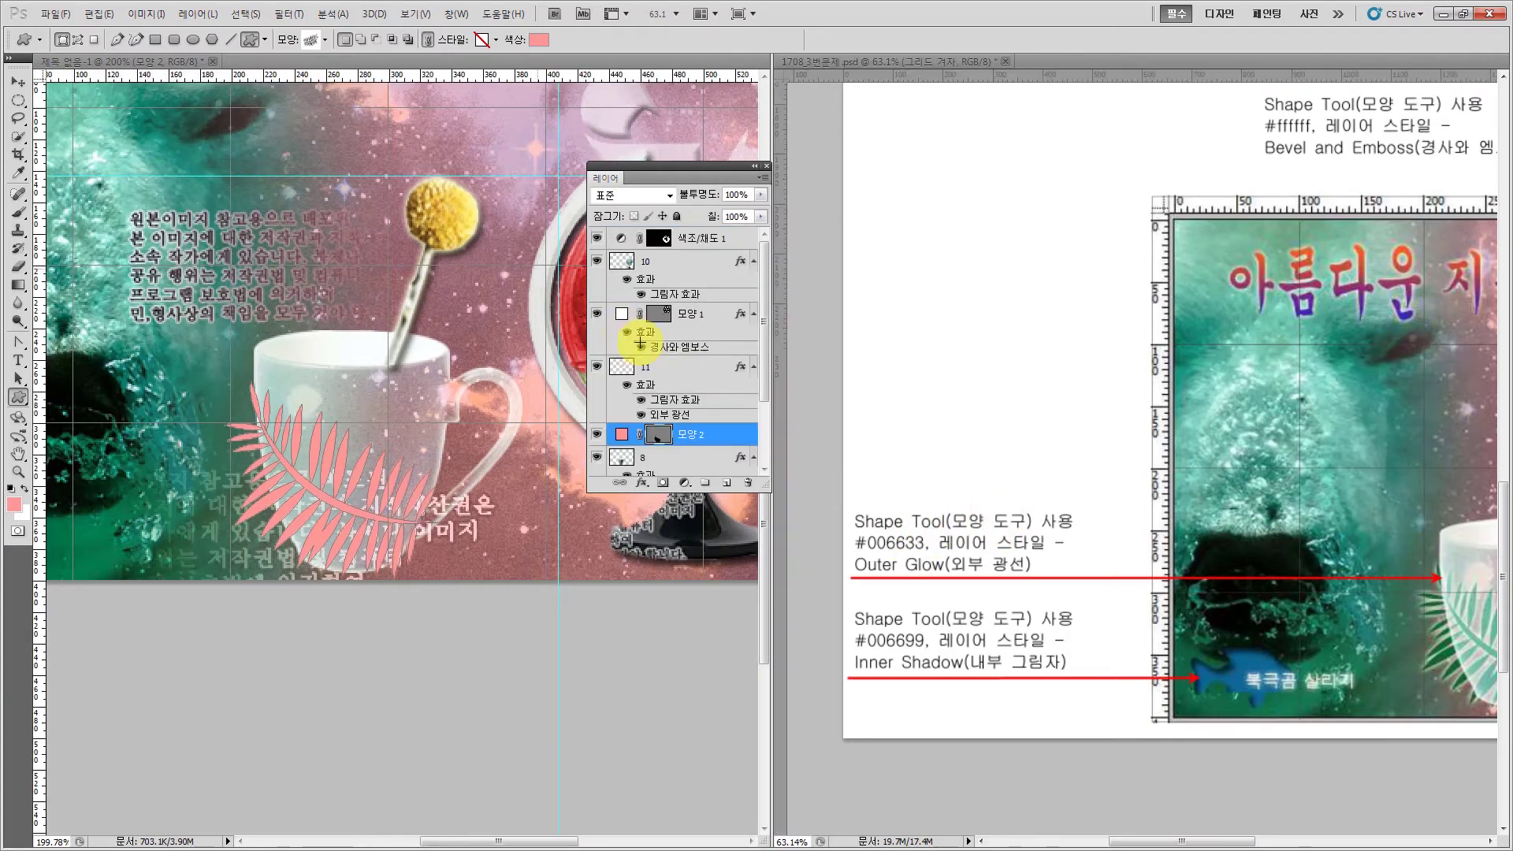
double_click(621, 435)
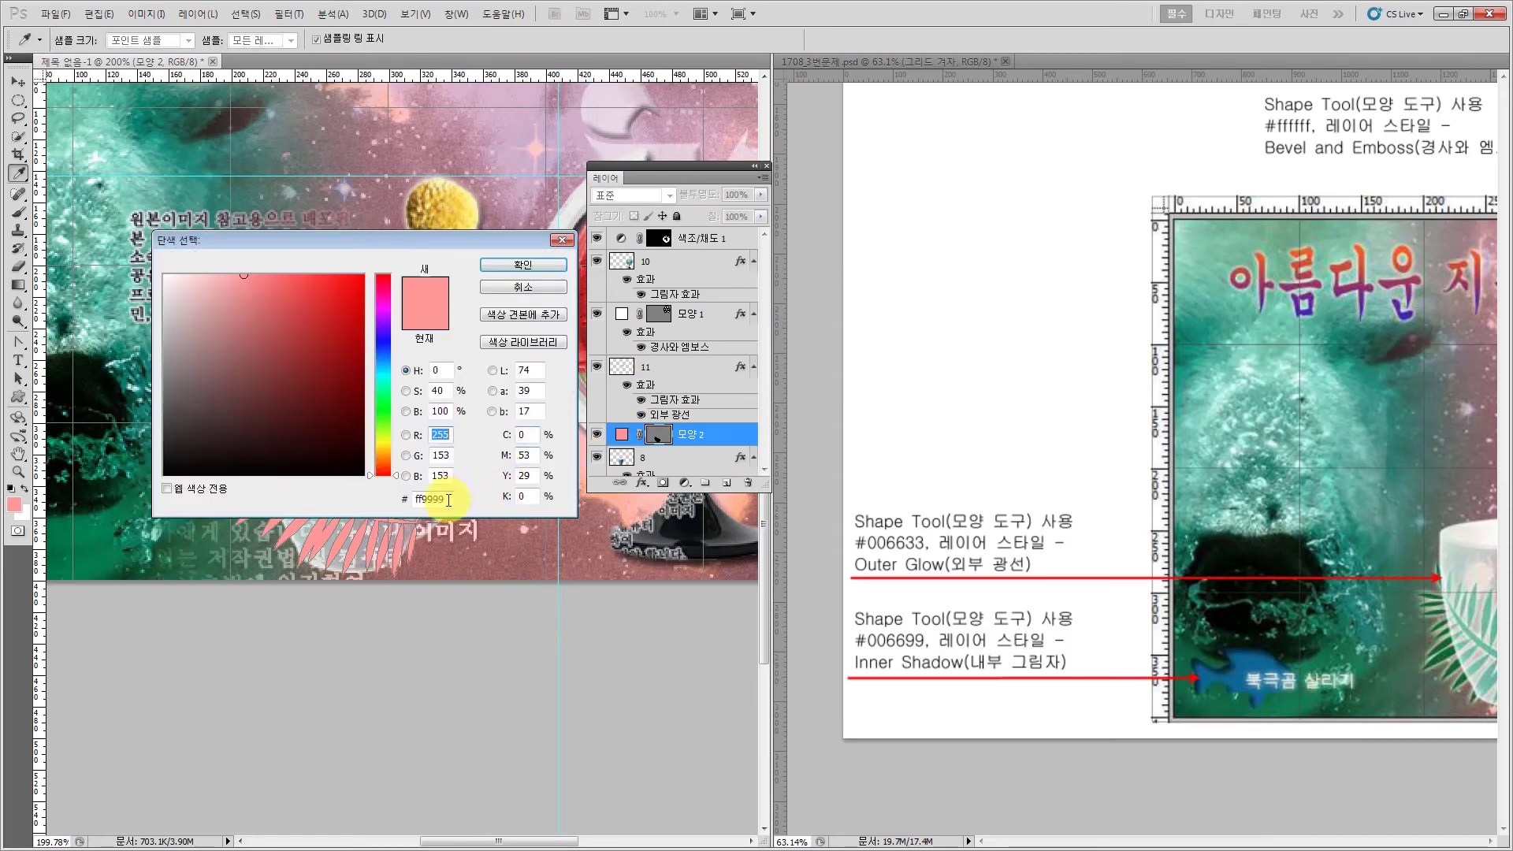
text(00)
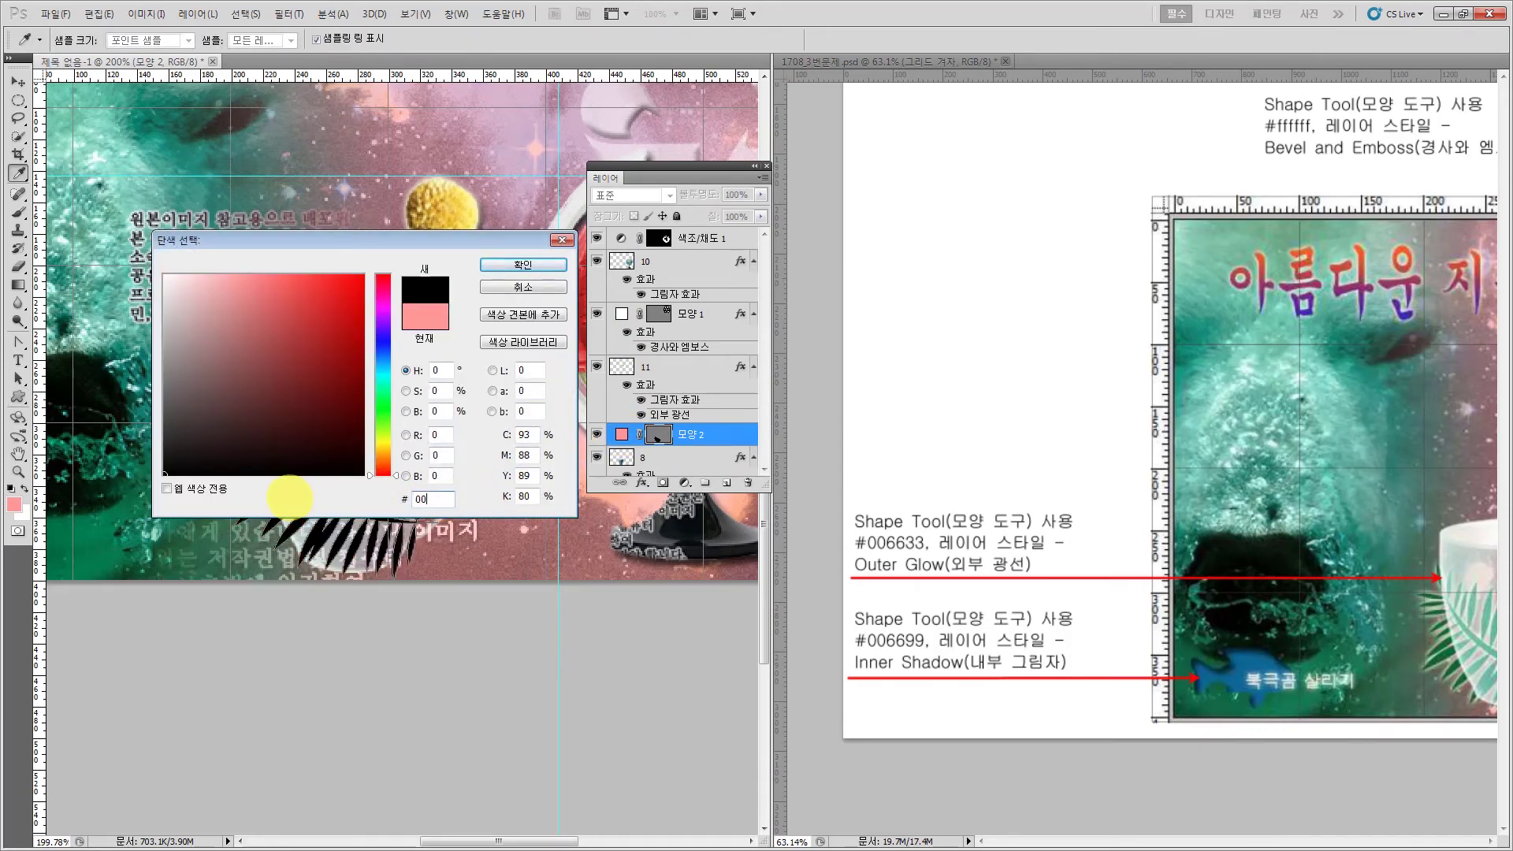
text(6633)
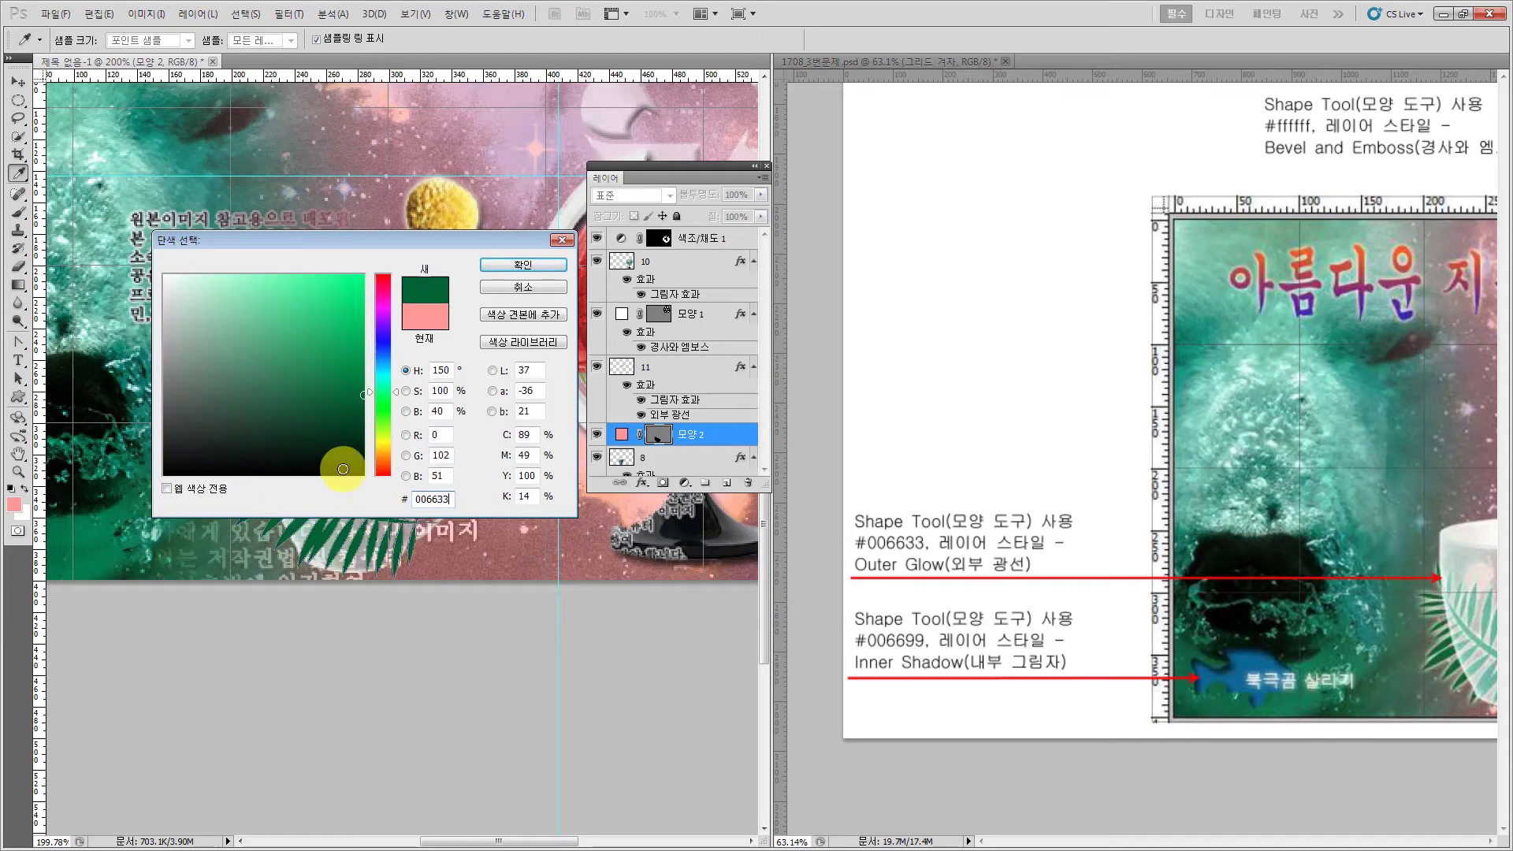
click(536, 262)
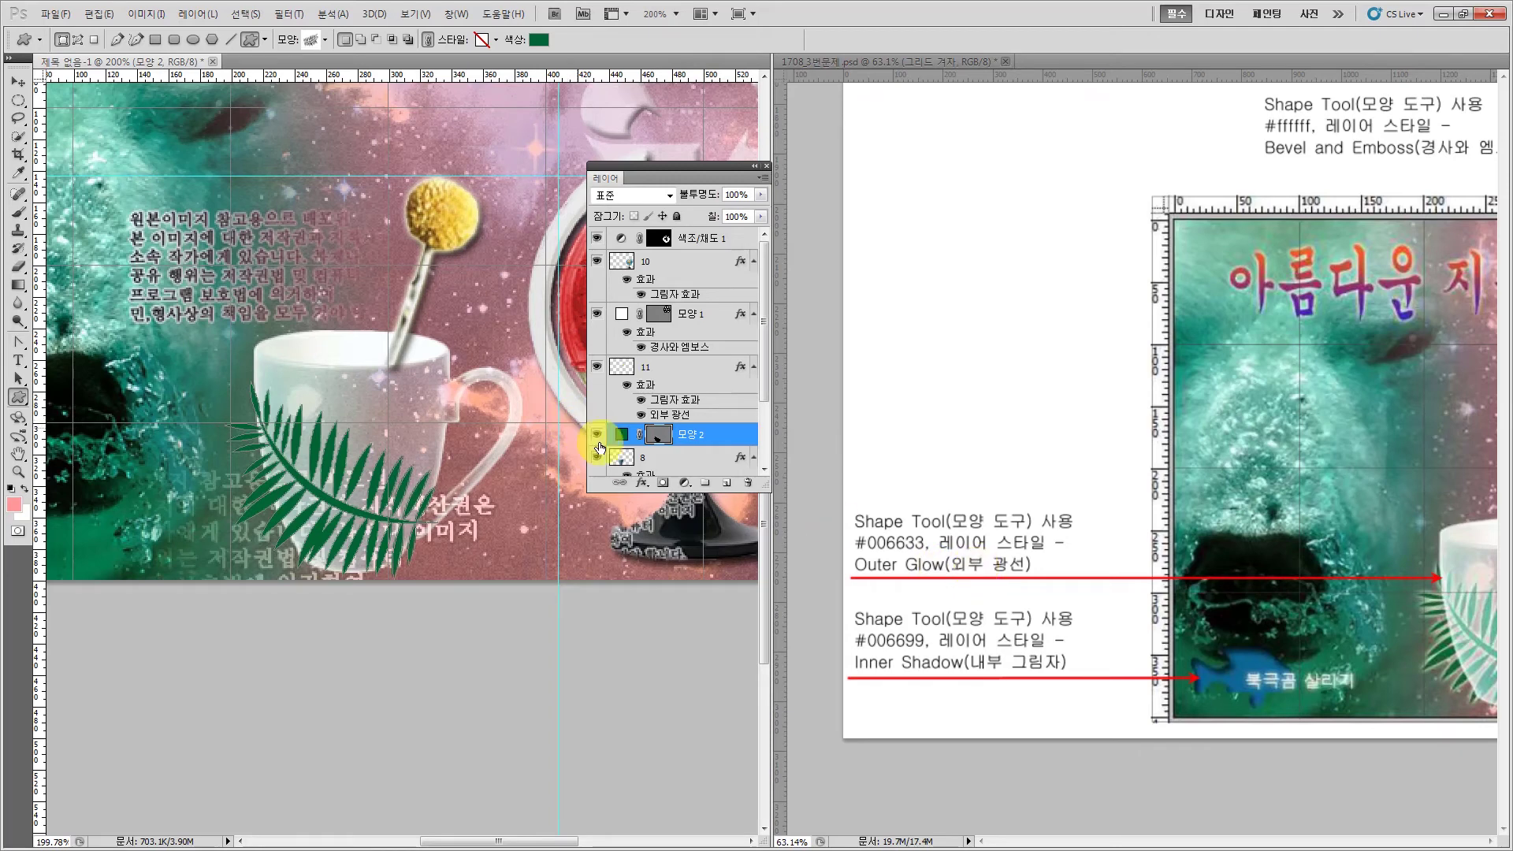
- Apply an Outer Glow layer style with its existing settings to the fern shape layer
click(642, 483)
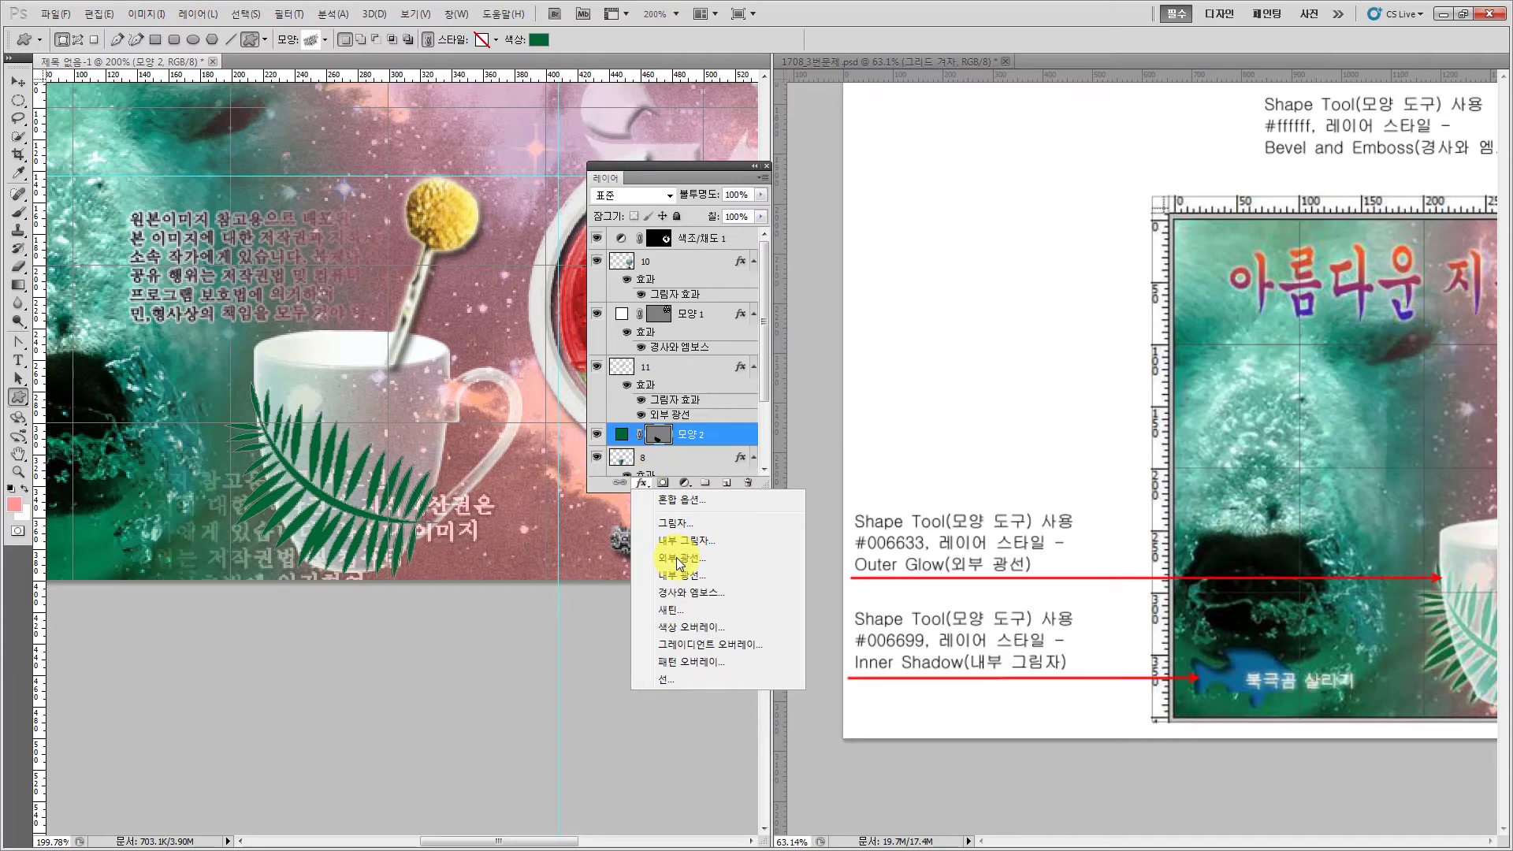
click(676, 557)
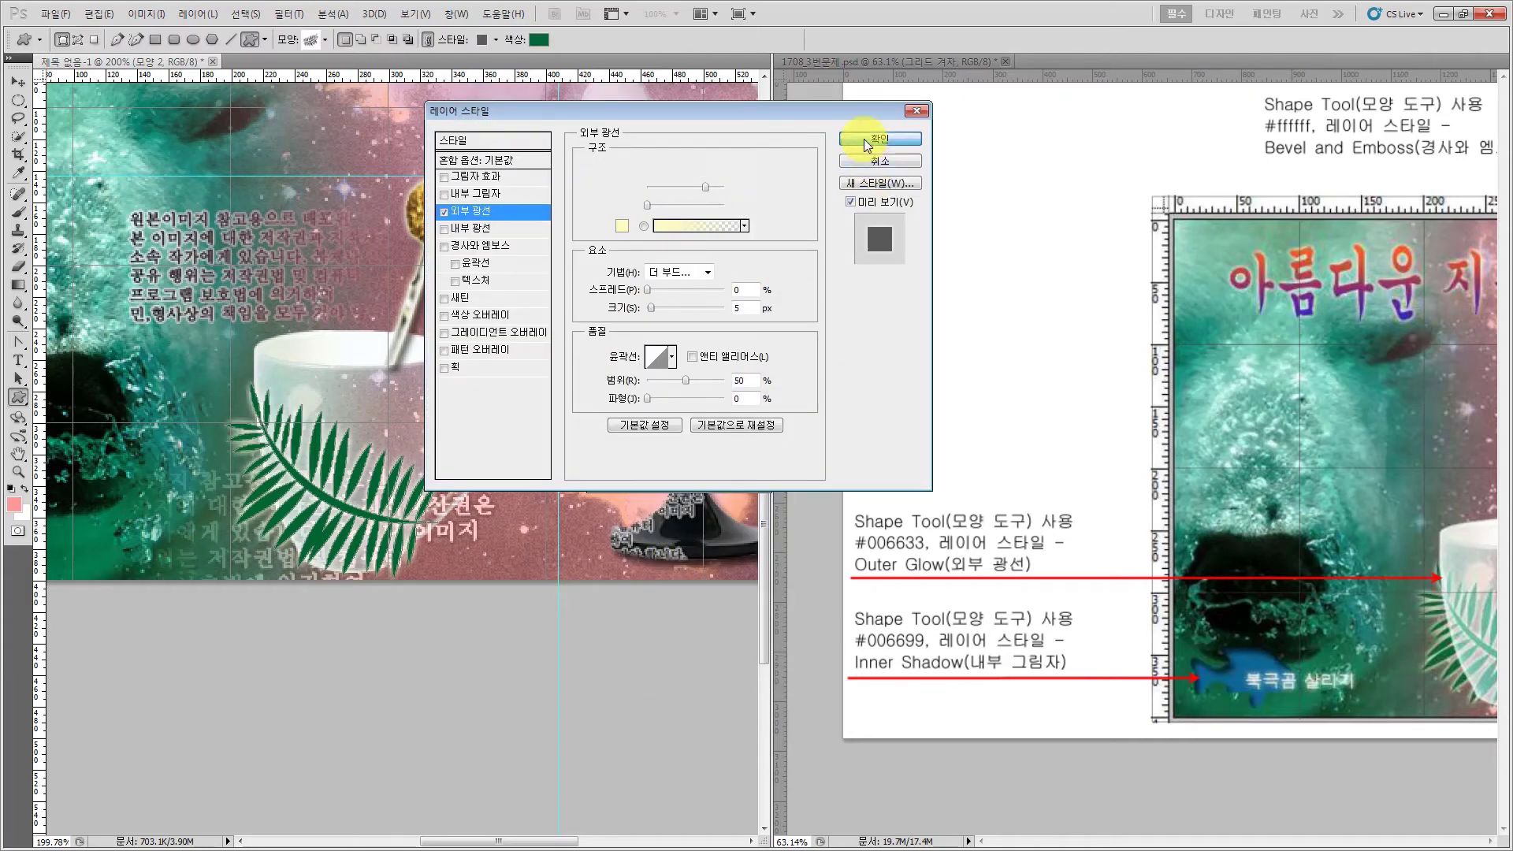
click(865, 144)
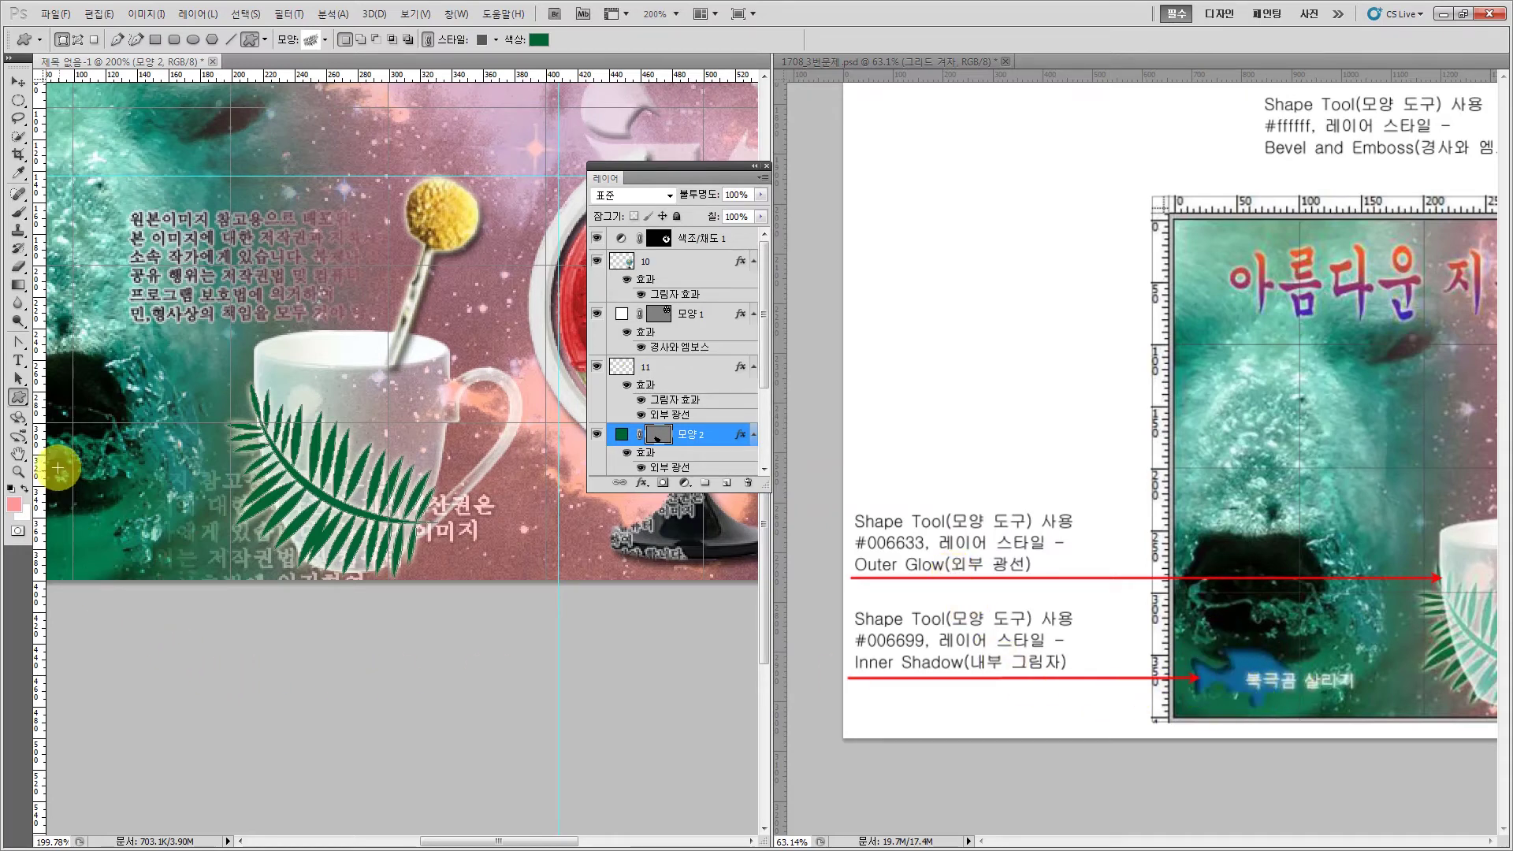
- Draw the fish custom shape about 90 px wide on a new layer directly above layer 11, and place it below the bear's nose
click(18, 456)
drag(99, 515, 310, 506)
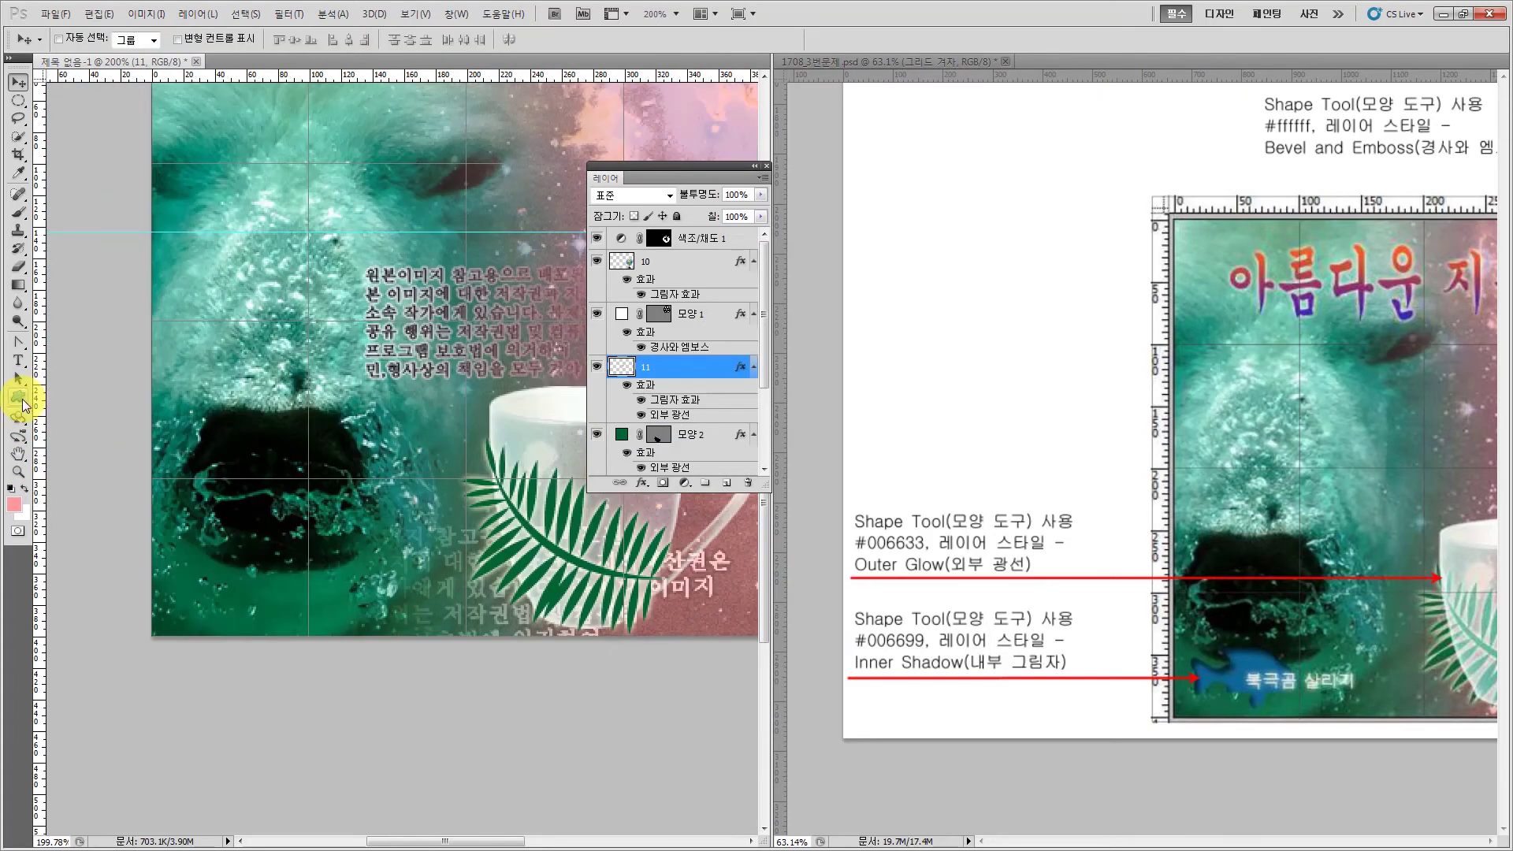
drag(22, 402, 110, 470)
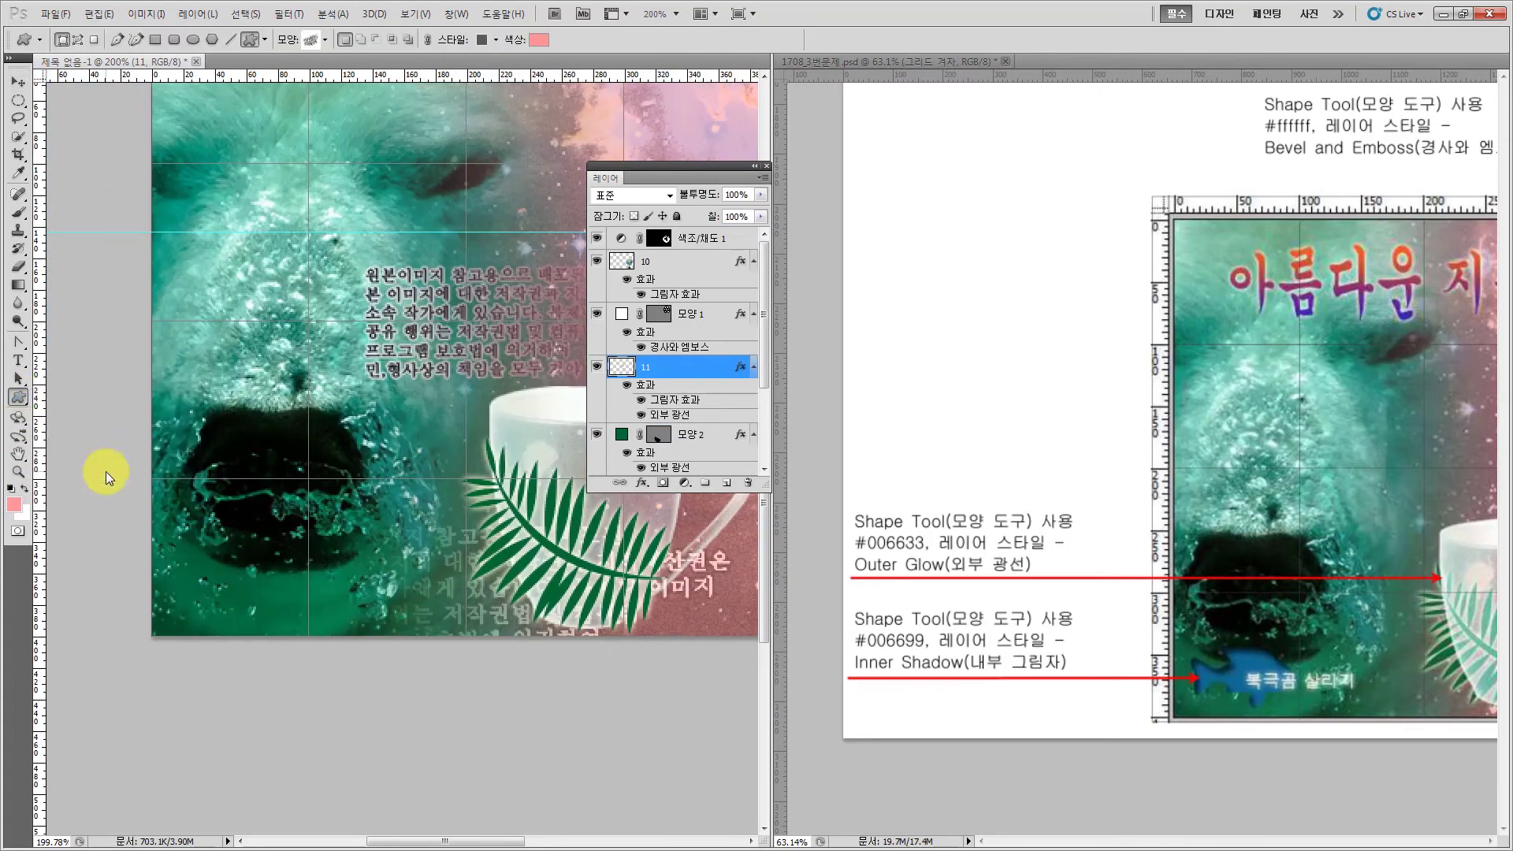
click(323, 40)
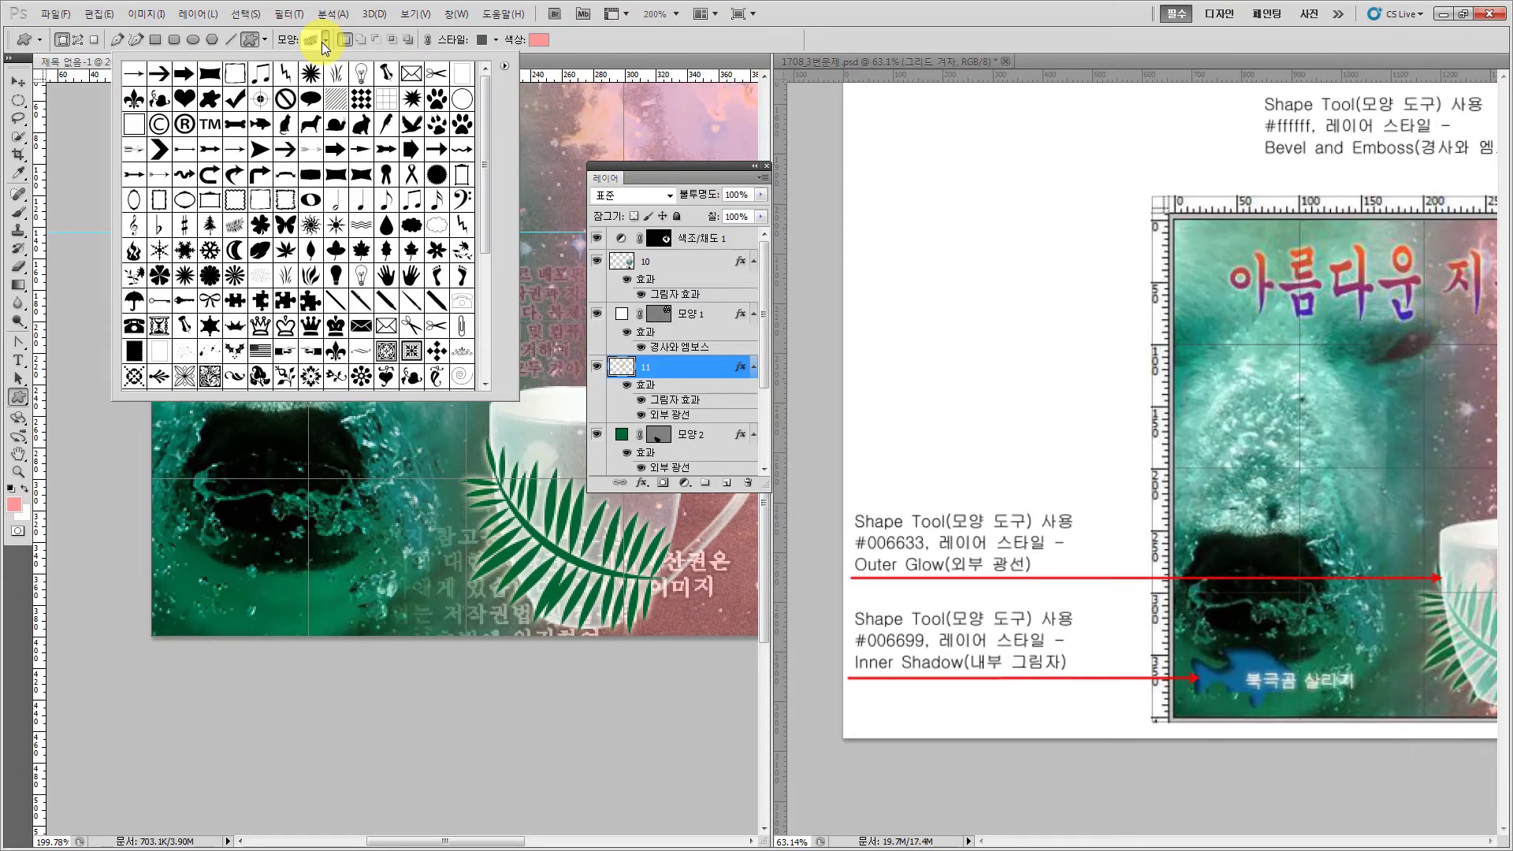
click(261, 126)
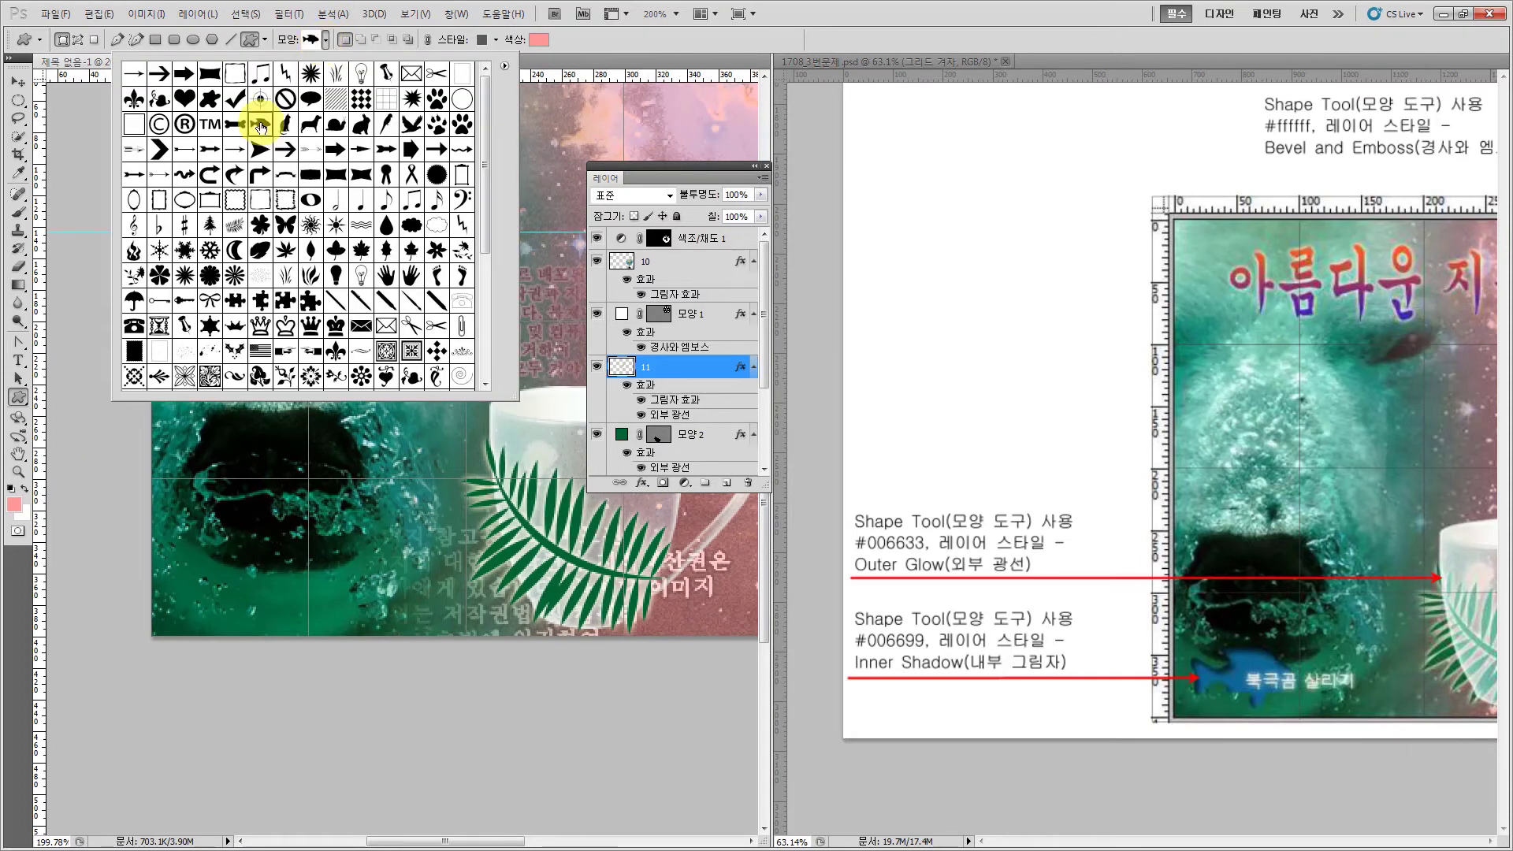
double_click(261, 126)
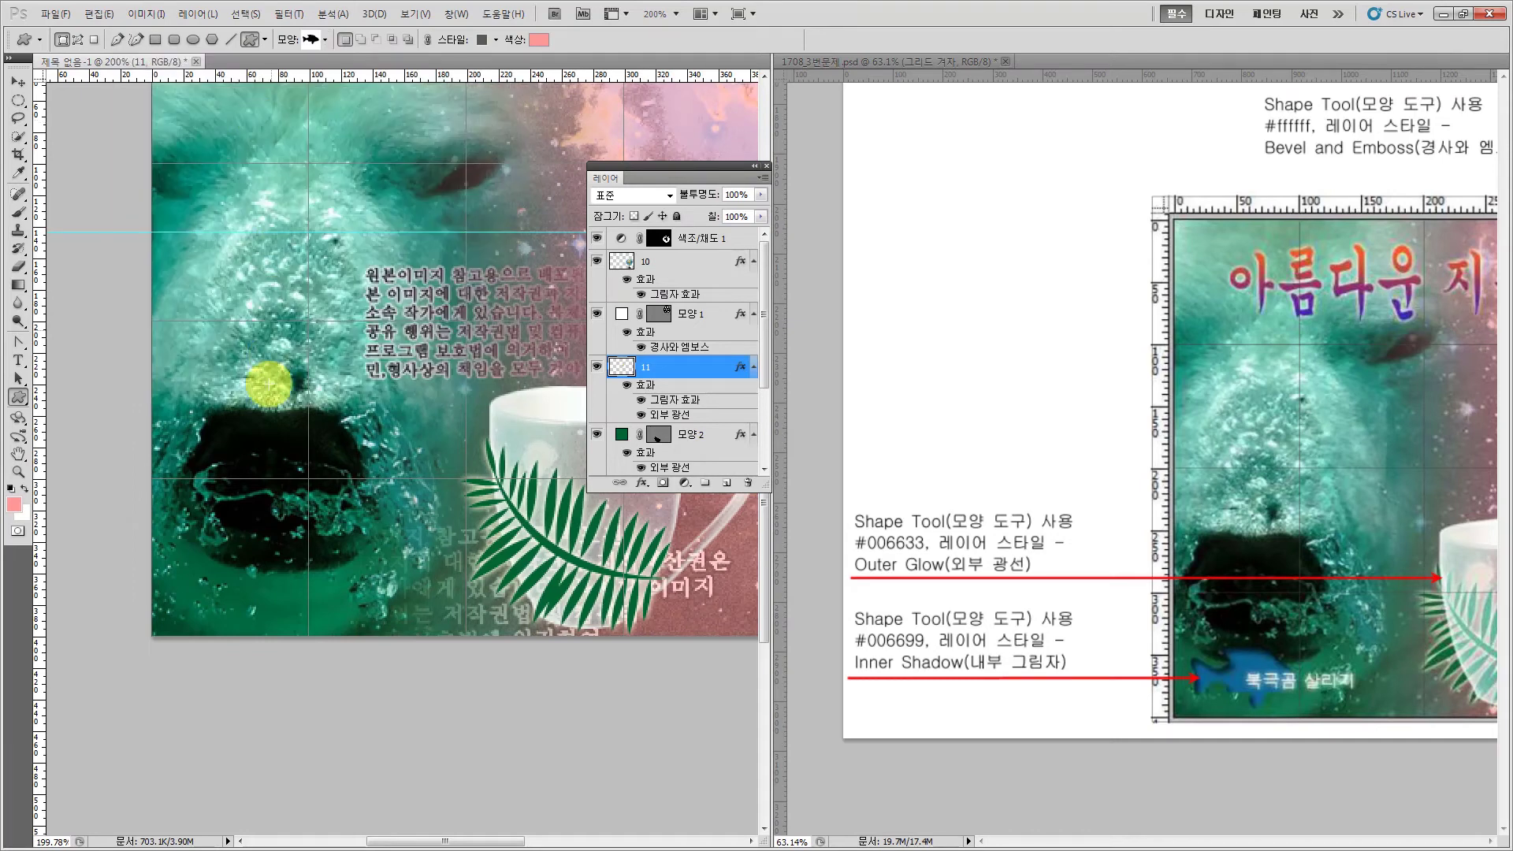
drag(197, 571, 244, 597)
drag(342, 561, 402, 518)
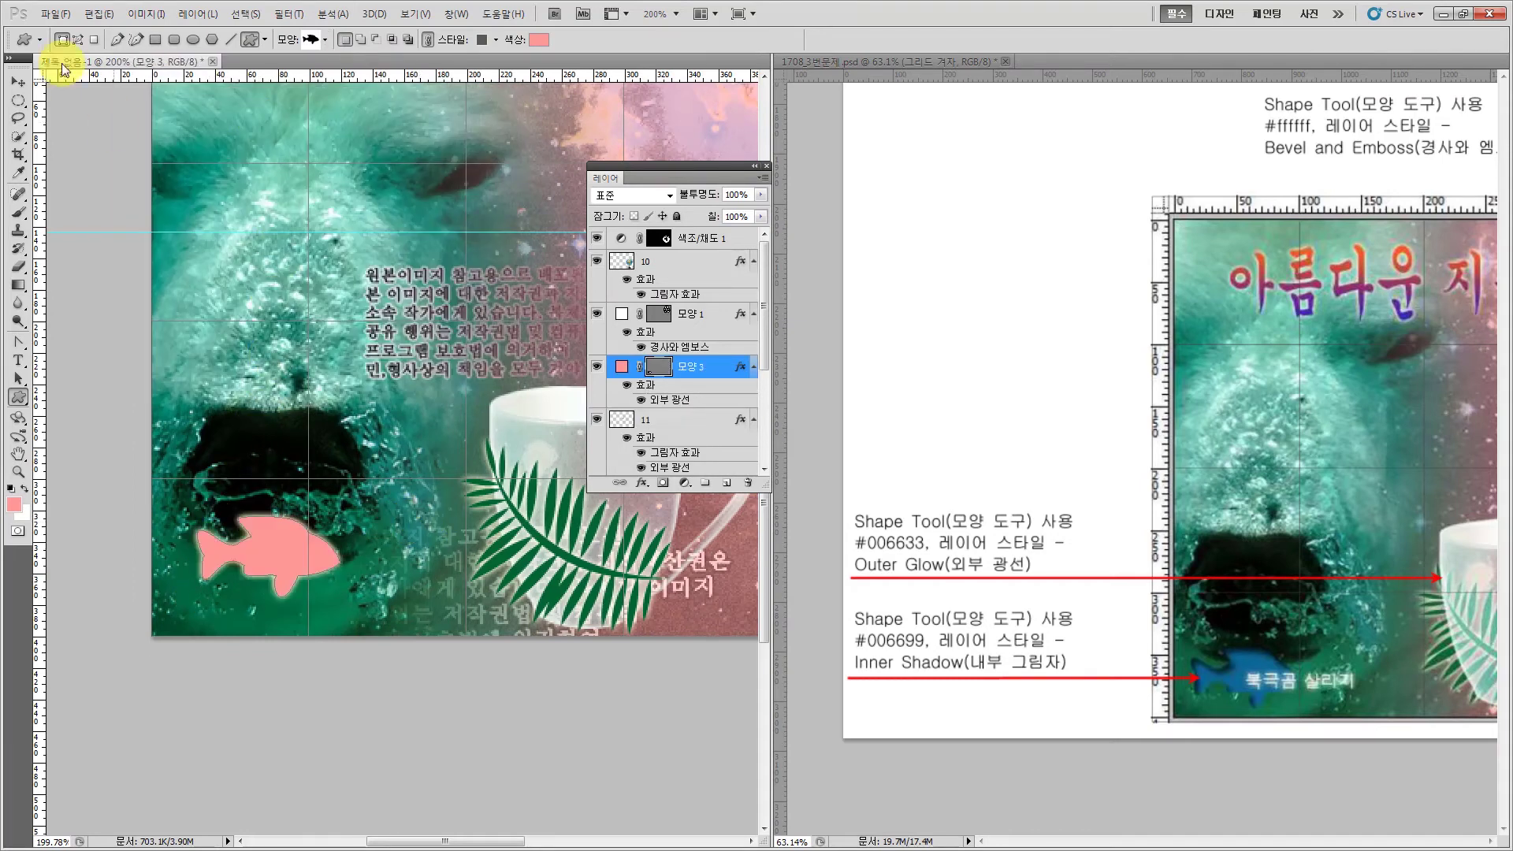
click(17, 81)
drag(286, 550, 280, 561)
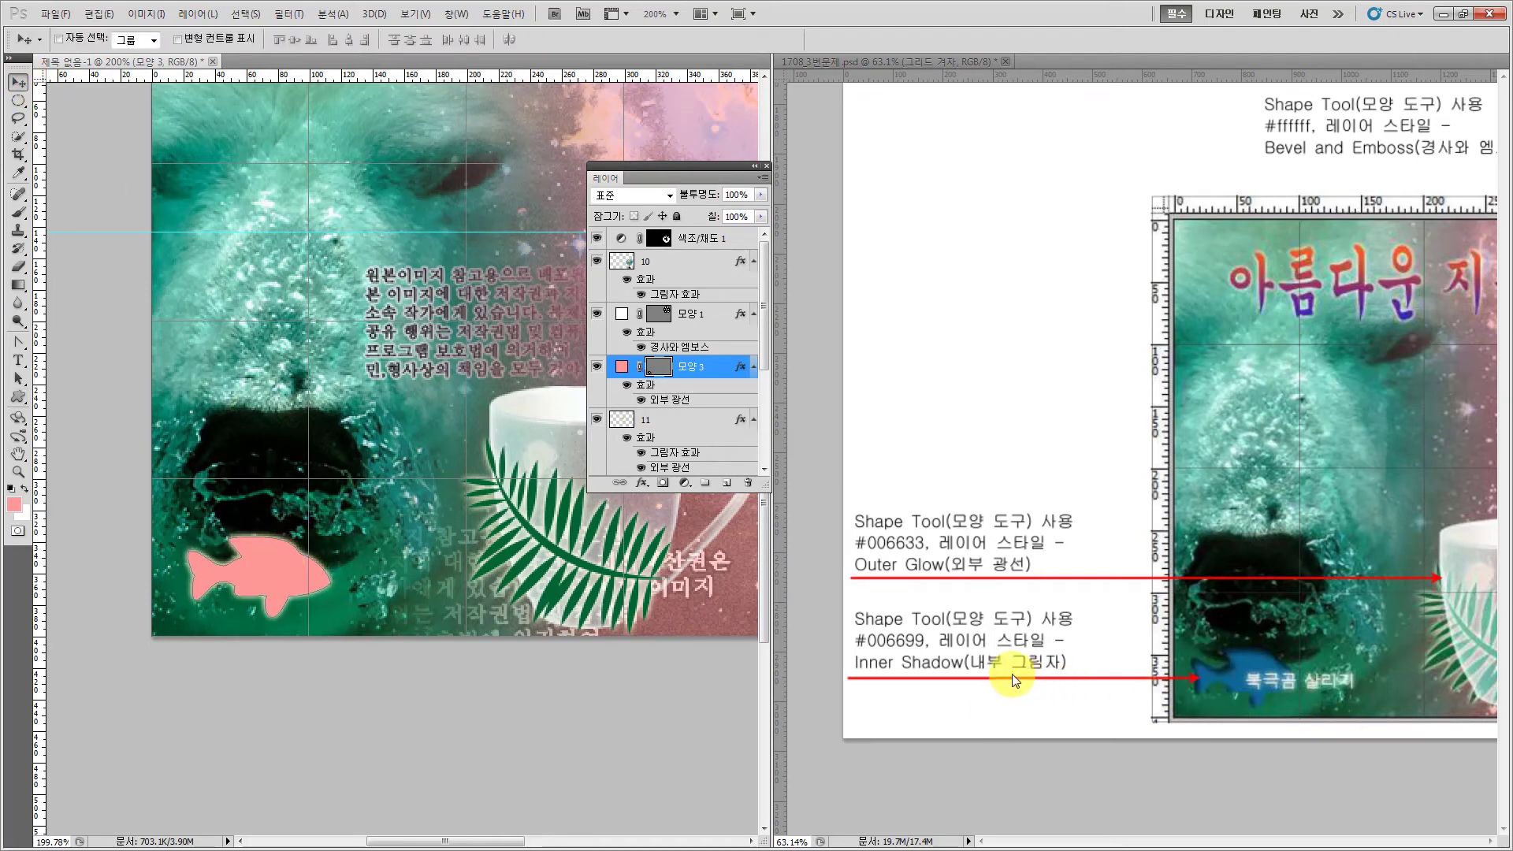
- Change the fish shape's fill colour to #006699
double_click(622, 368)
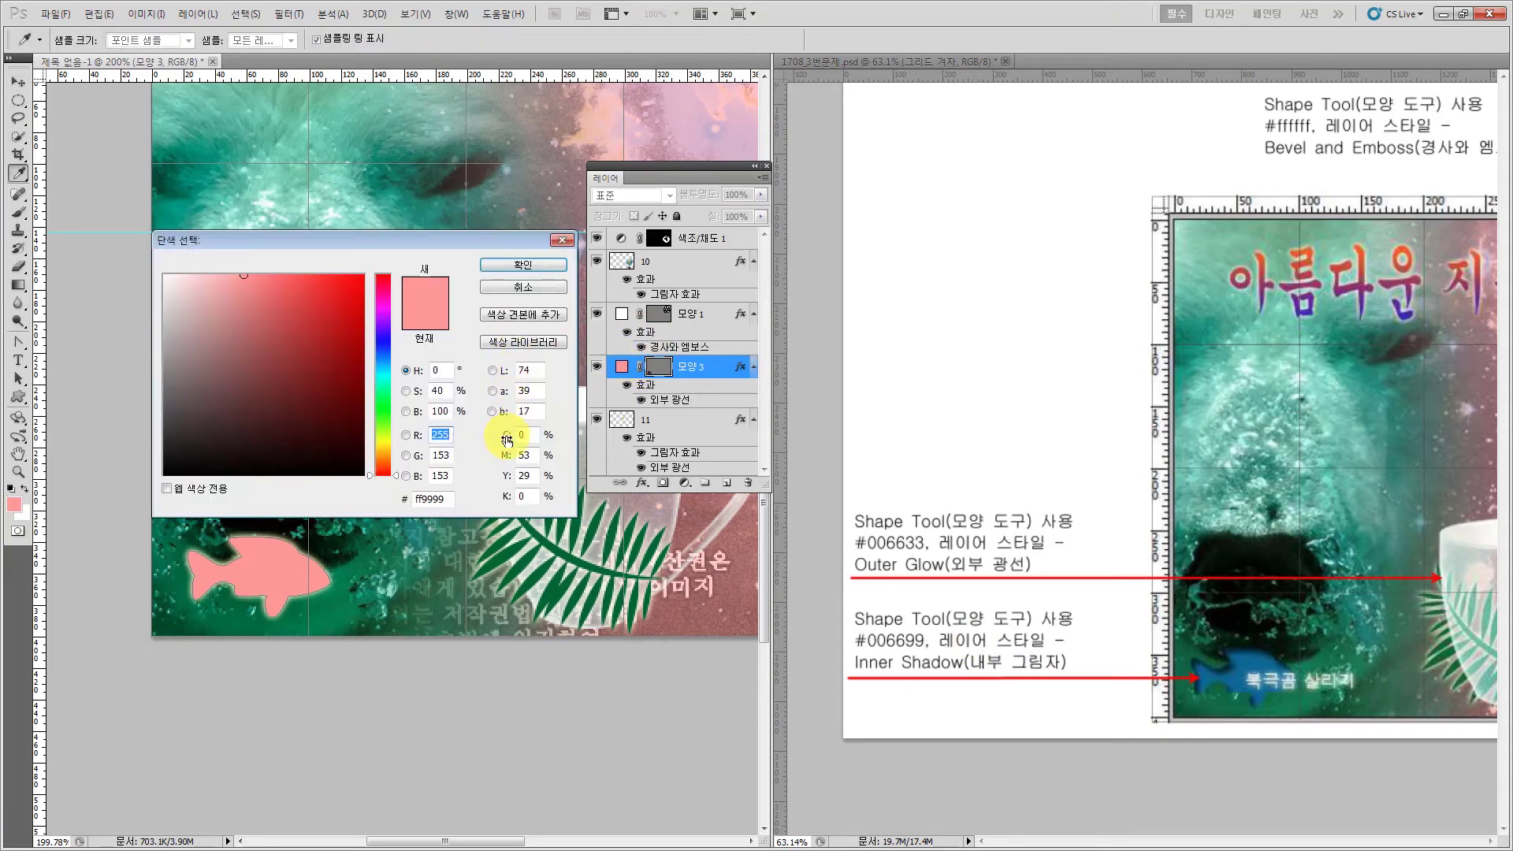
text(006699)
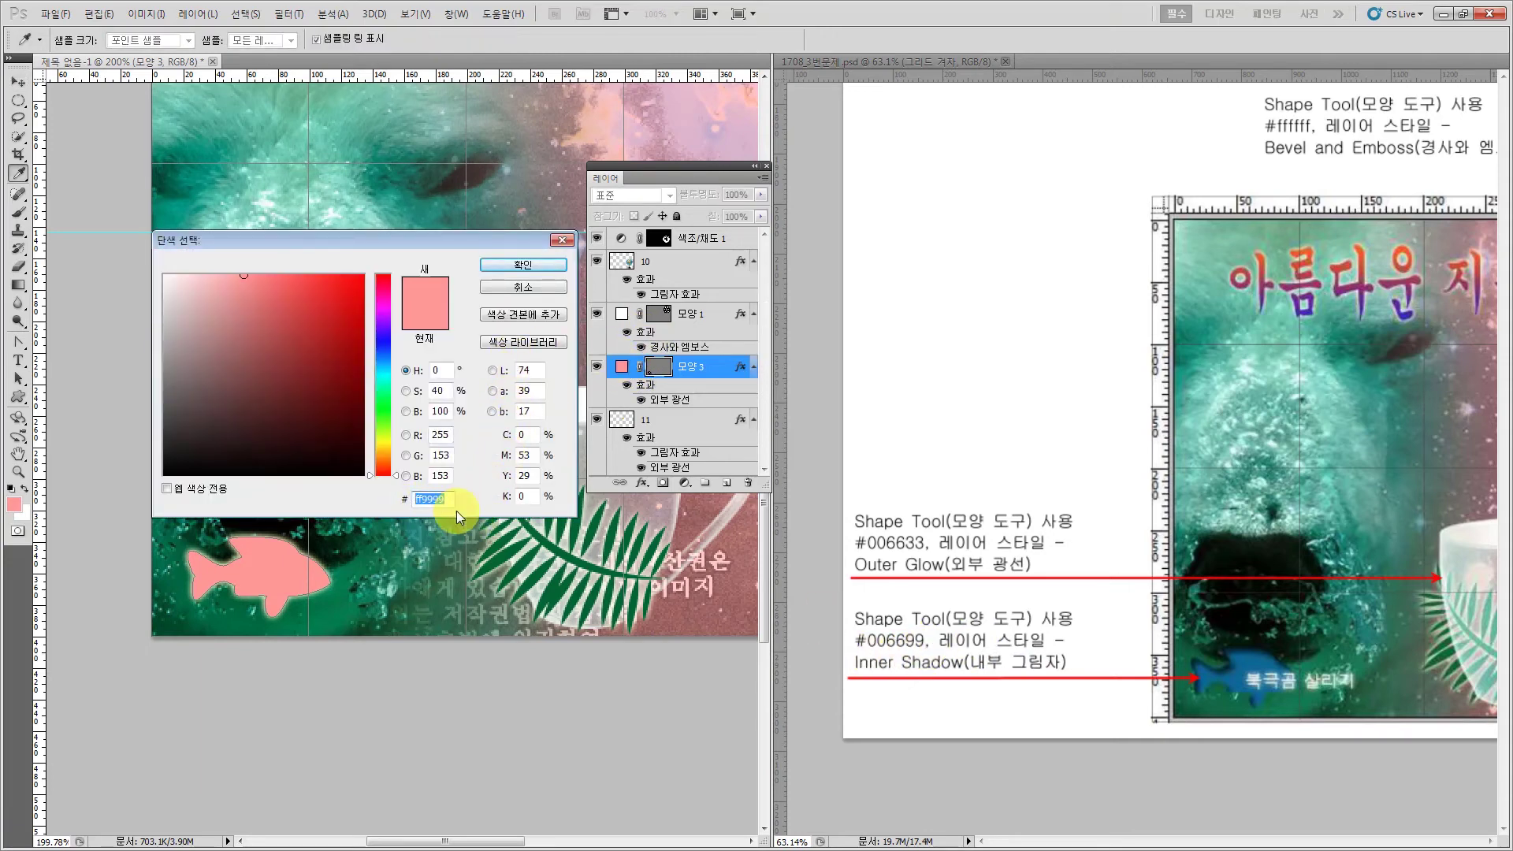
click(517, 266)
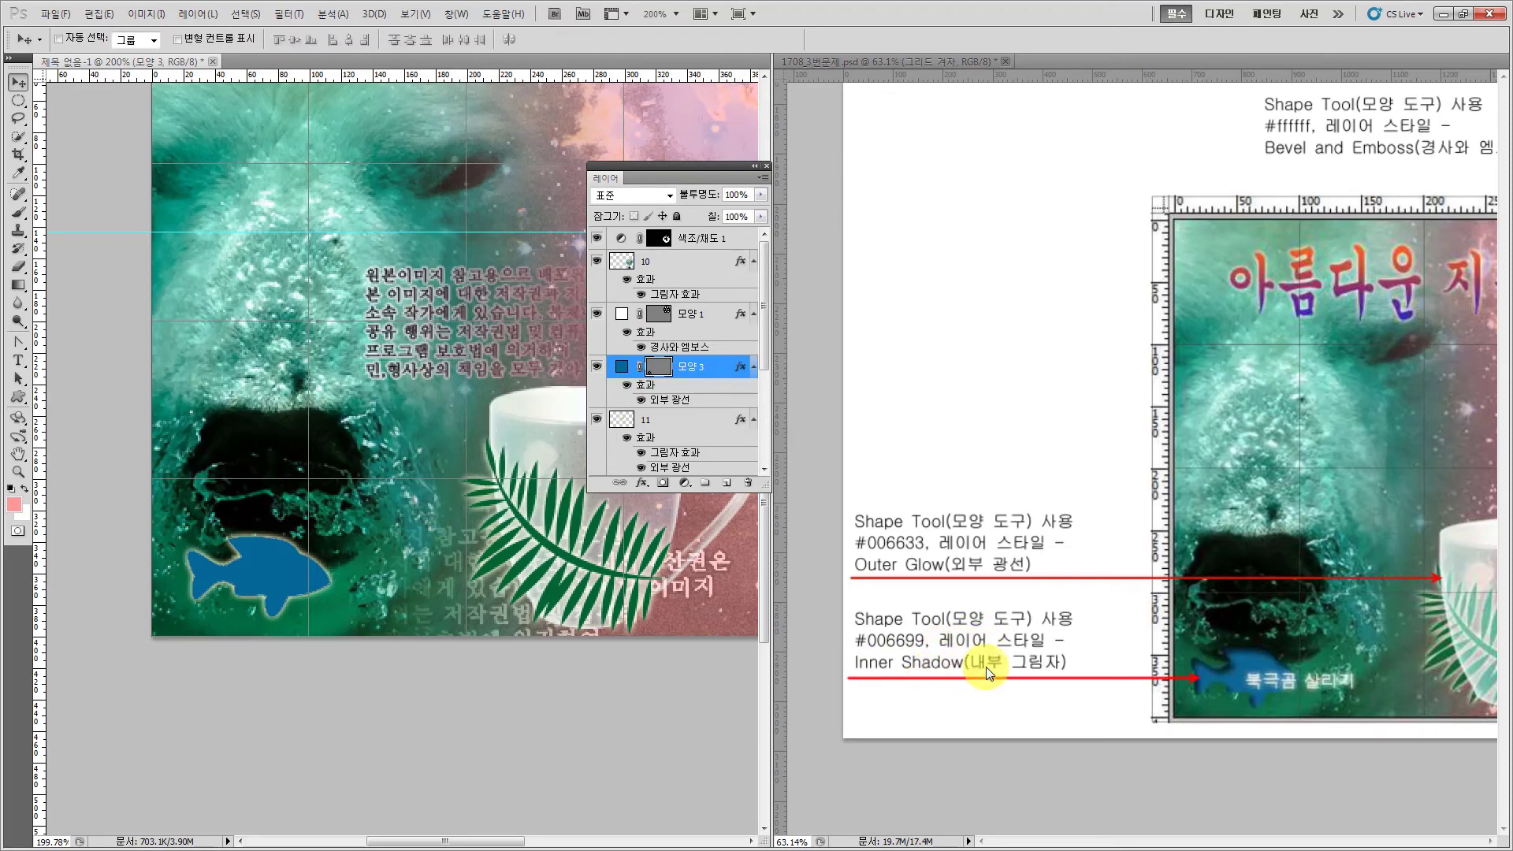
- Replace the fish layer's Outer Glow style with an Inner Shadow
double_click(671, 399)
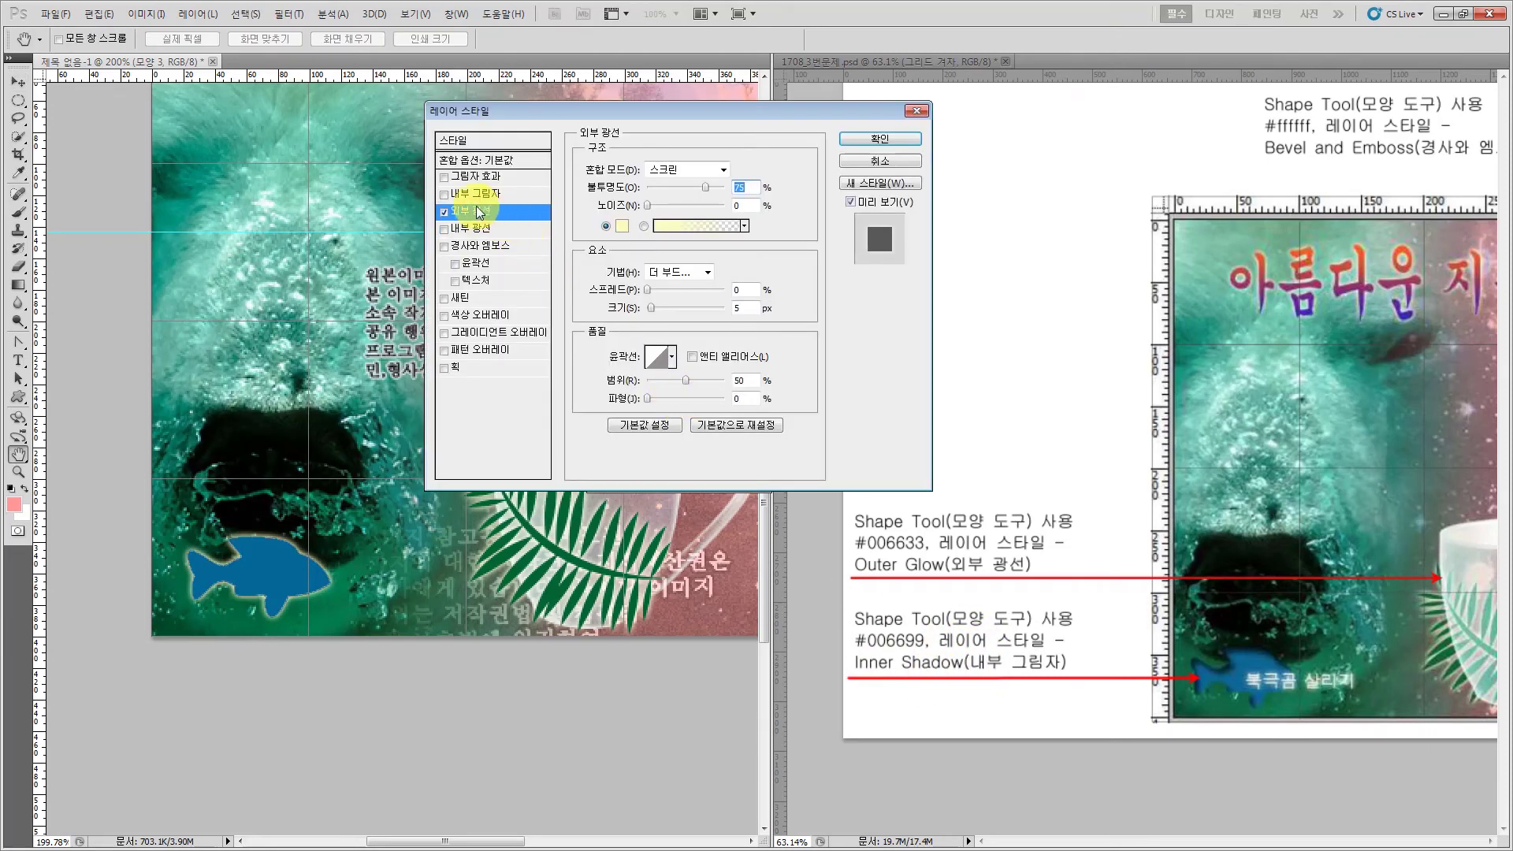
click(444, 212)
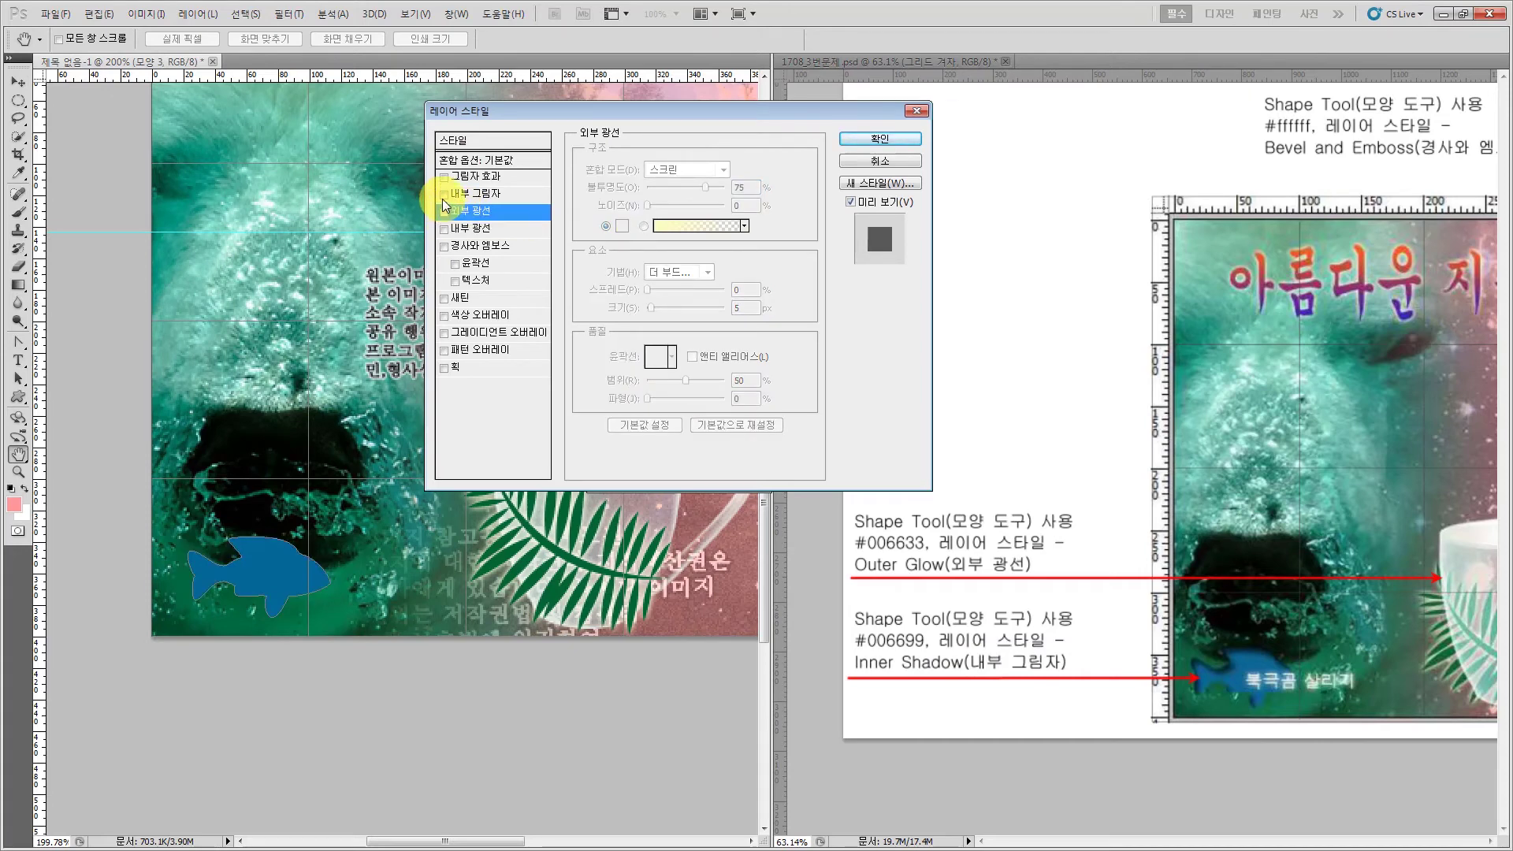
click(860, 139)
- Scale the fish proportionally to about 82% and shift it slightly to match the reference
key(h)
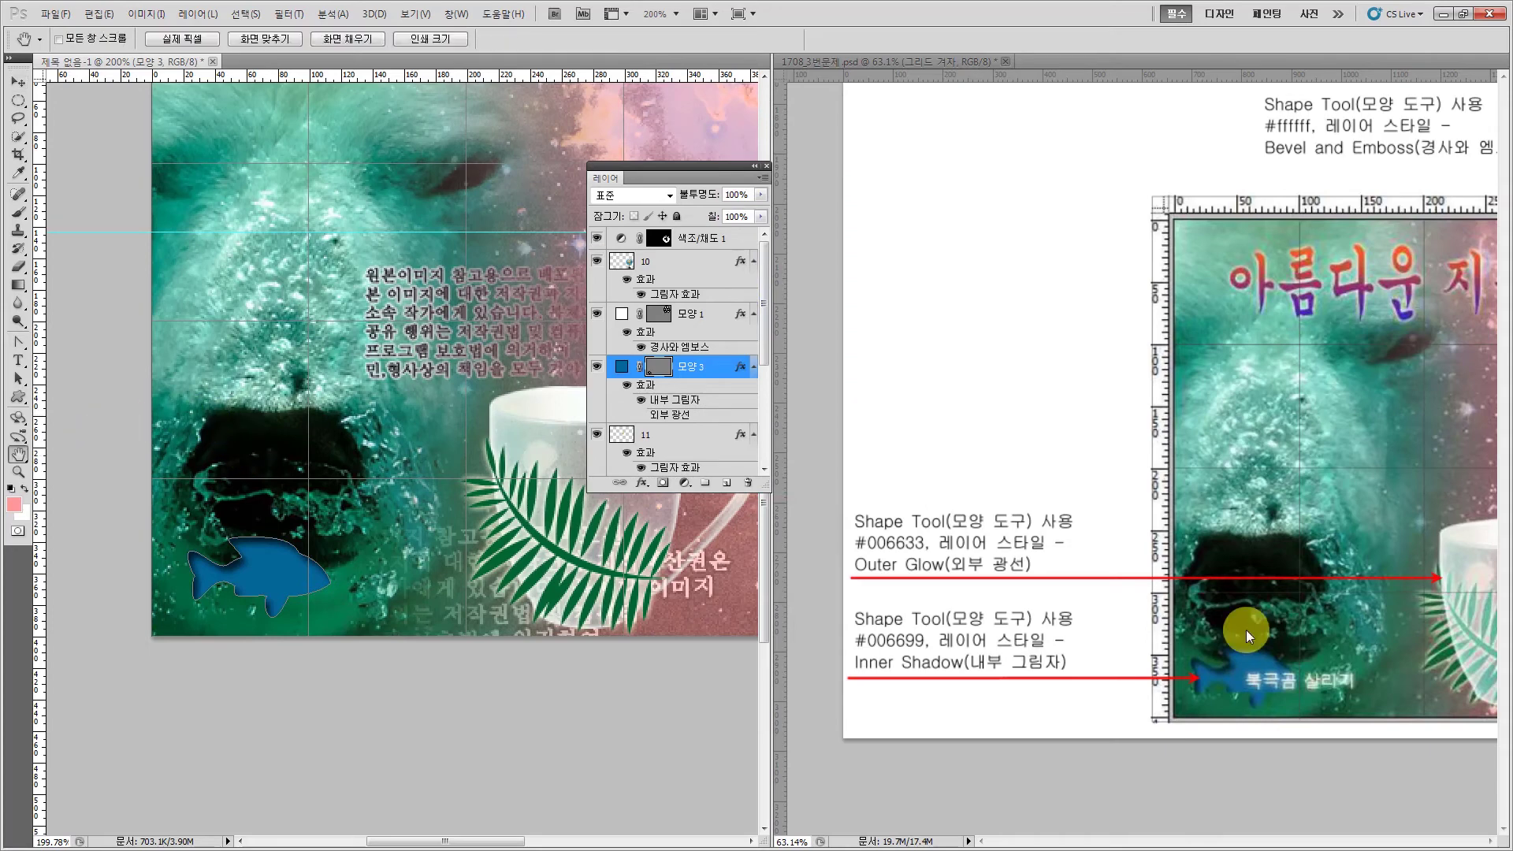
click(1235, 650)
drag(1245, 834, 1273, 824)
drag(1036, 665, 926, 442)
click(292, 555)
key(ctrl+t)
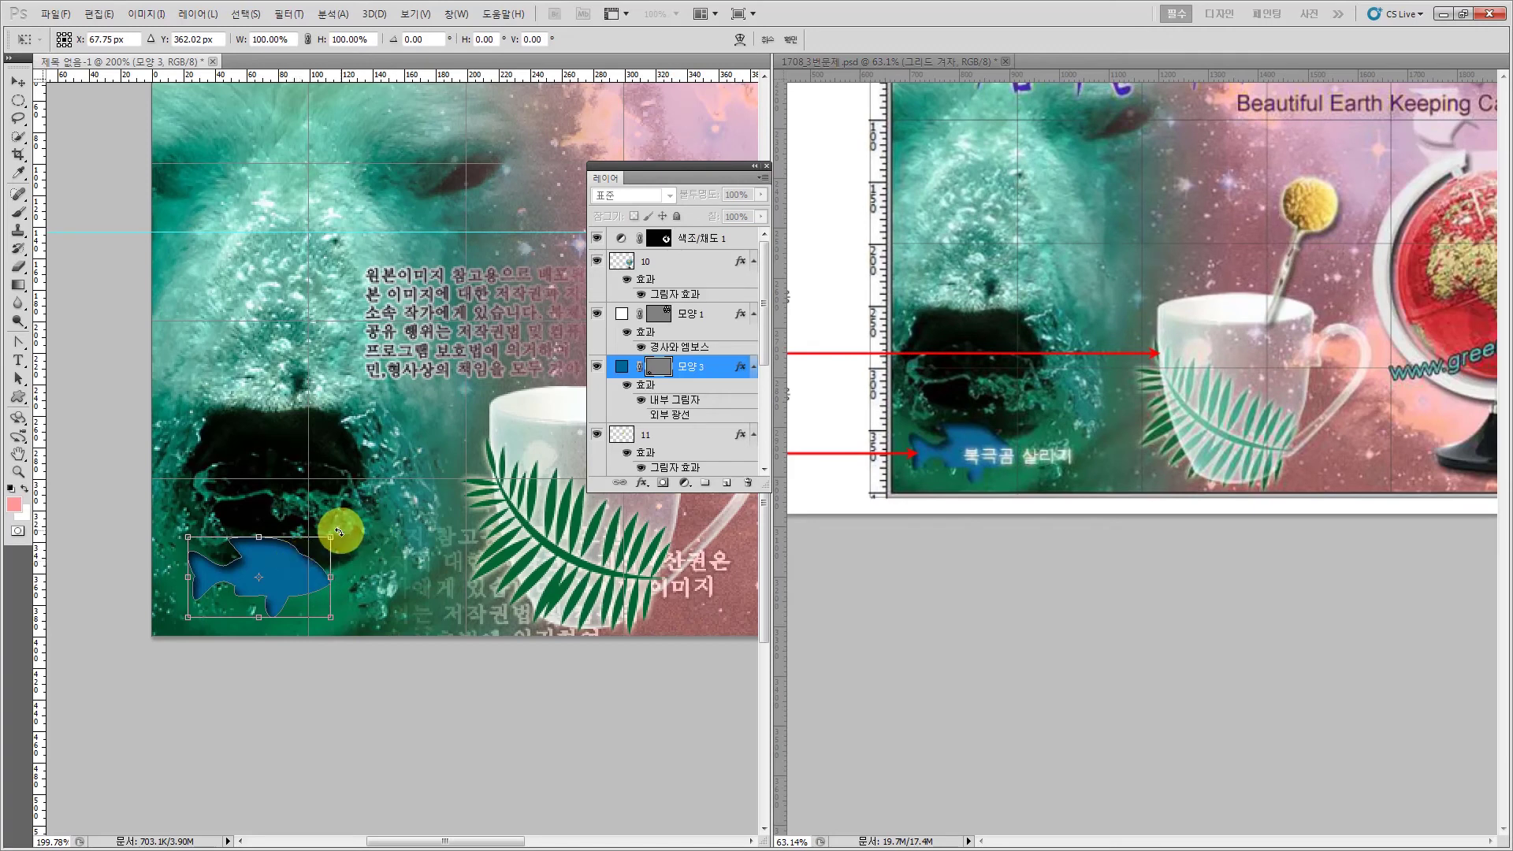
drag(331, 536, 307, 549)
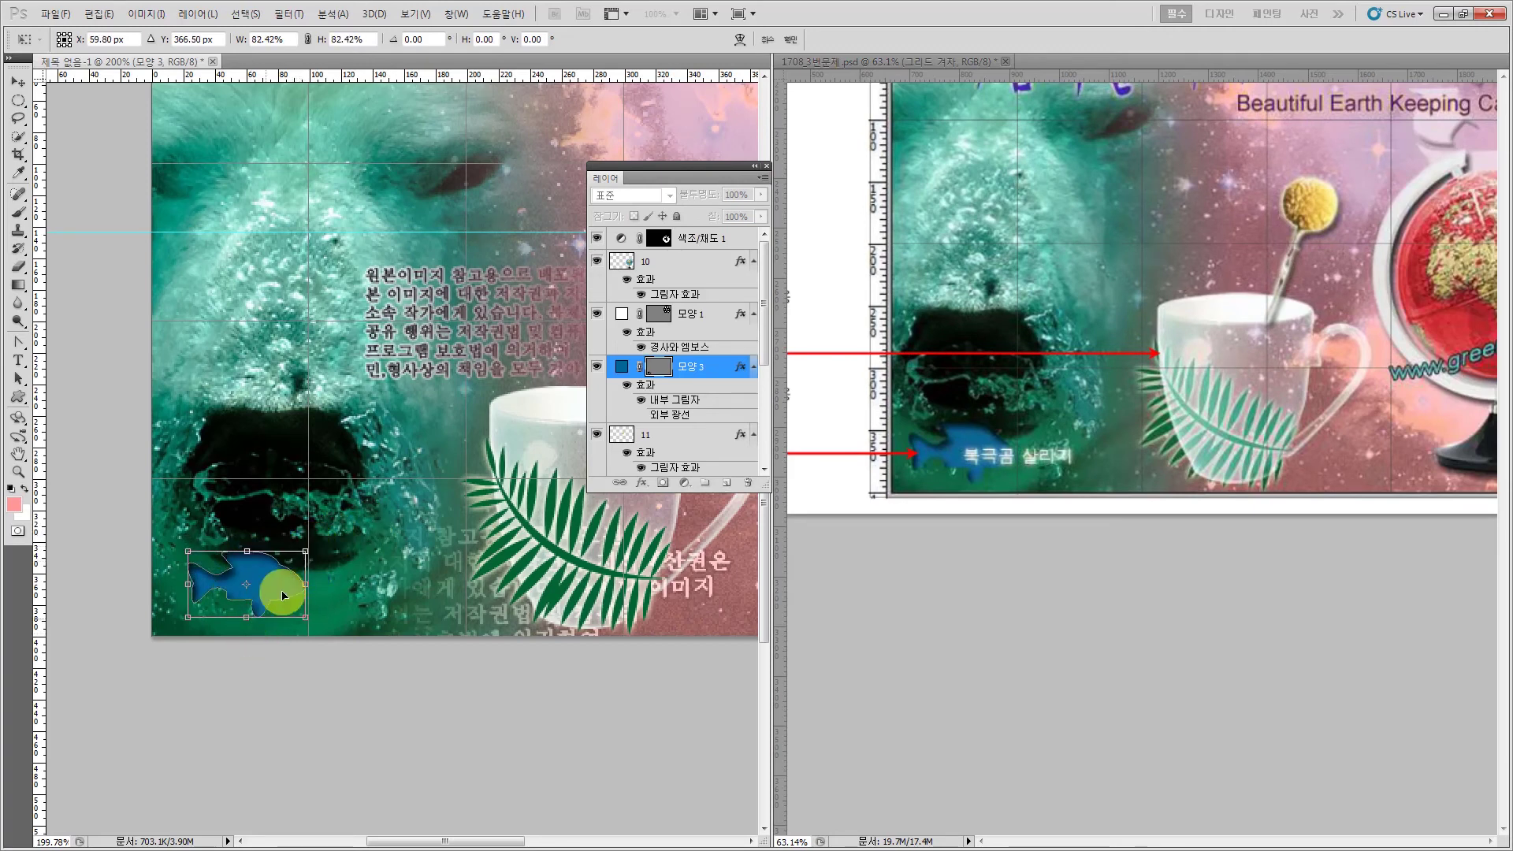
key(Return)
- Examine the text effect specifications in the reference document at 50% zoom, and move the Layers panel clear of the artwork
click(1065, 589)
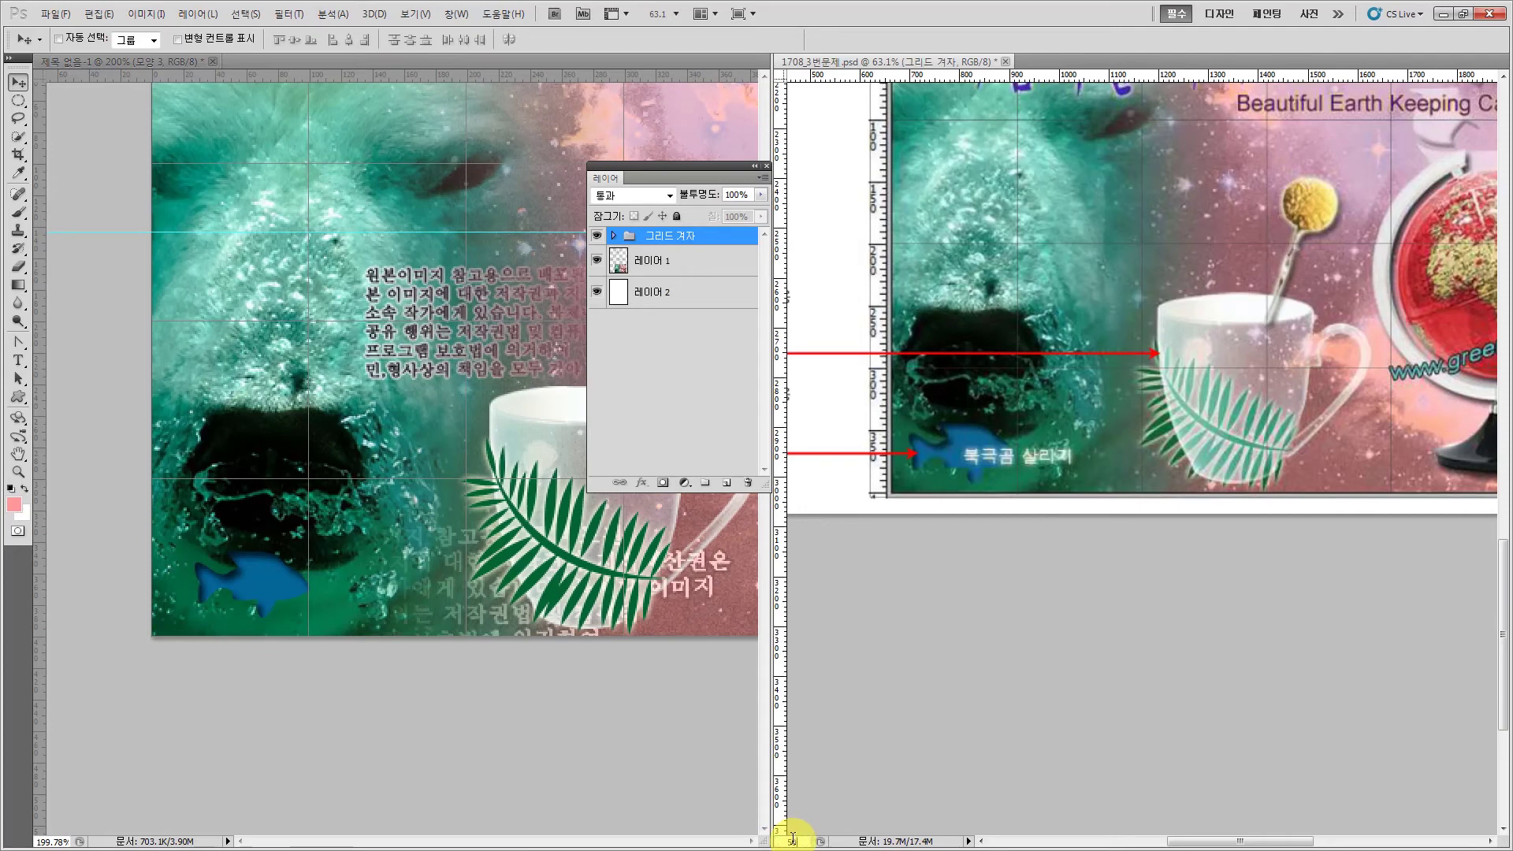
key(Return)
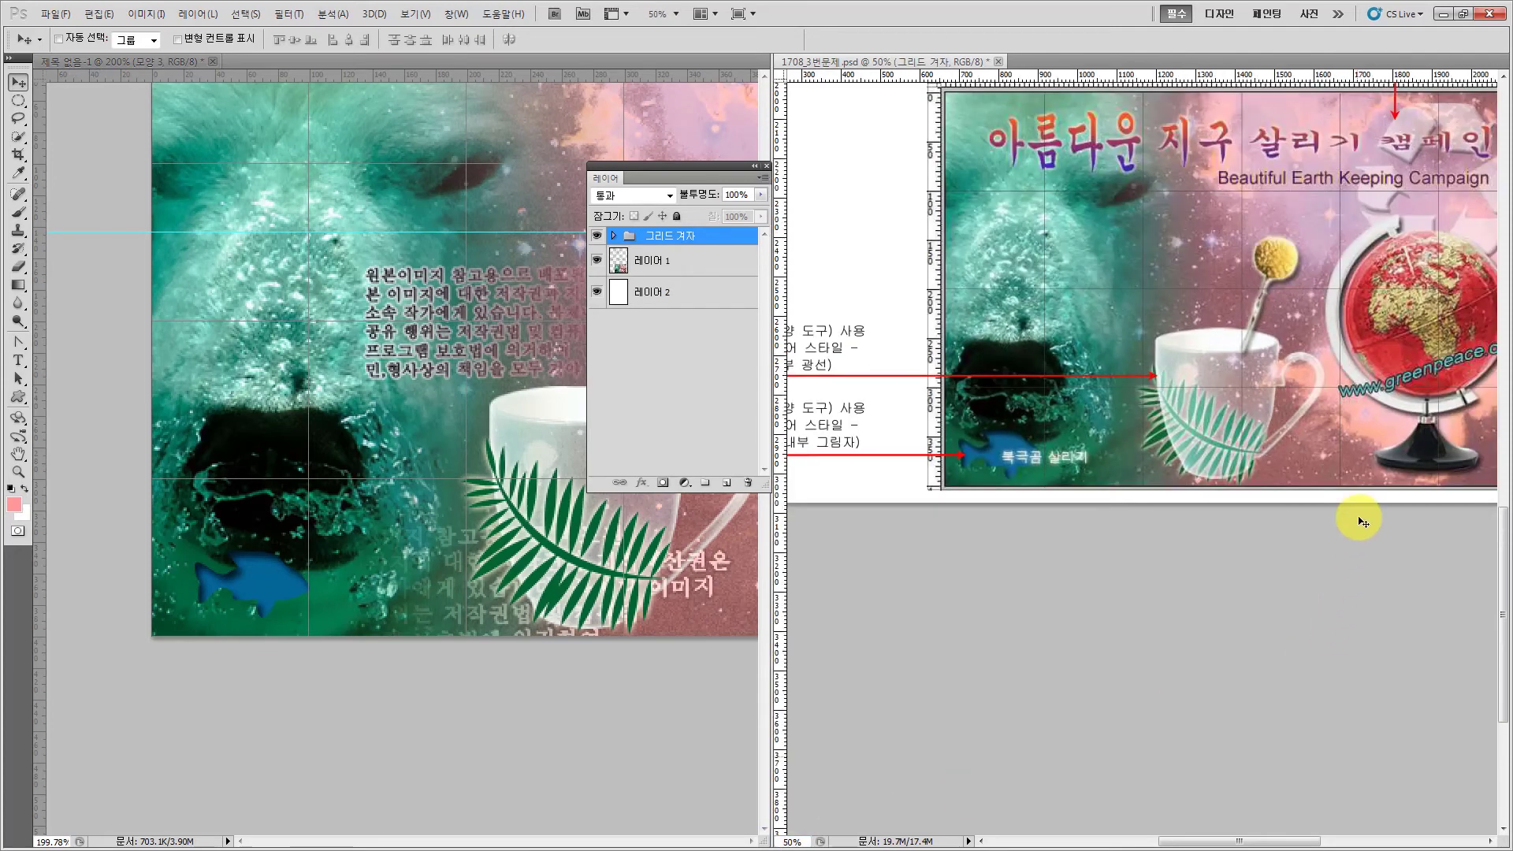
click(16, 454)
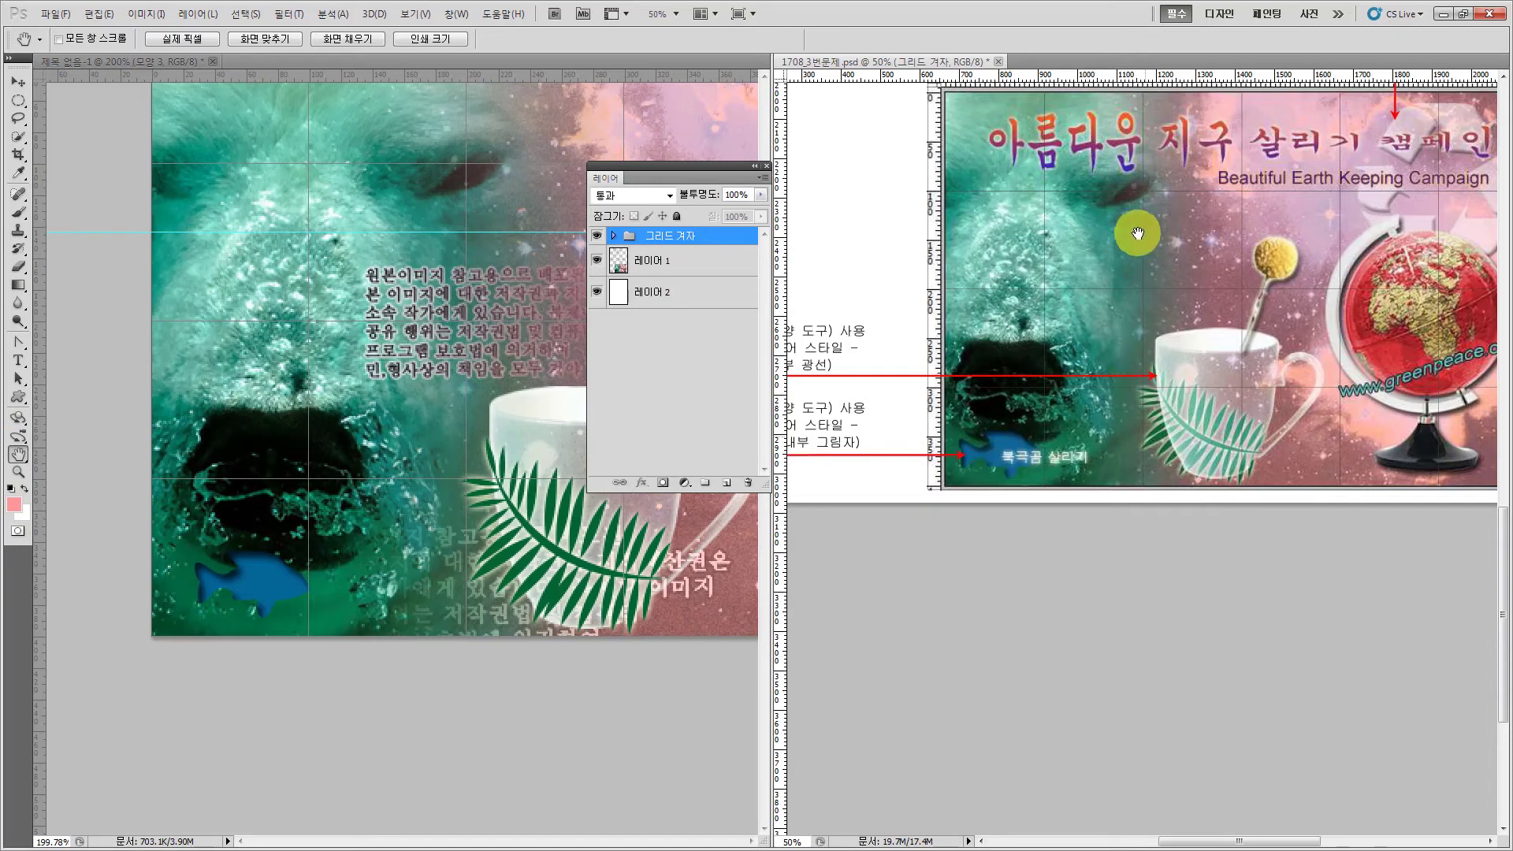
drag(1104, 281, 1076, 474)
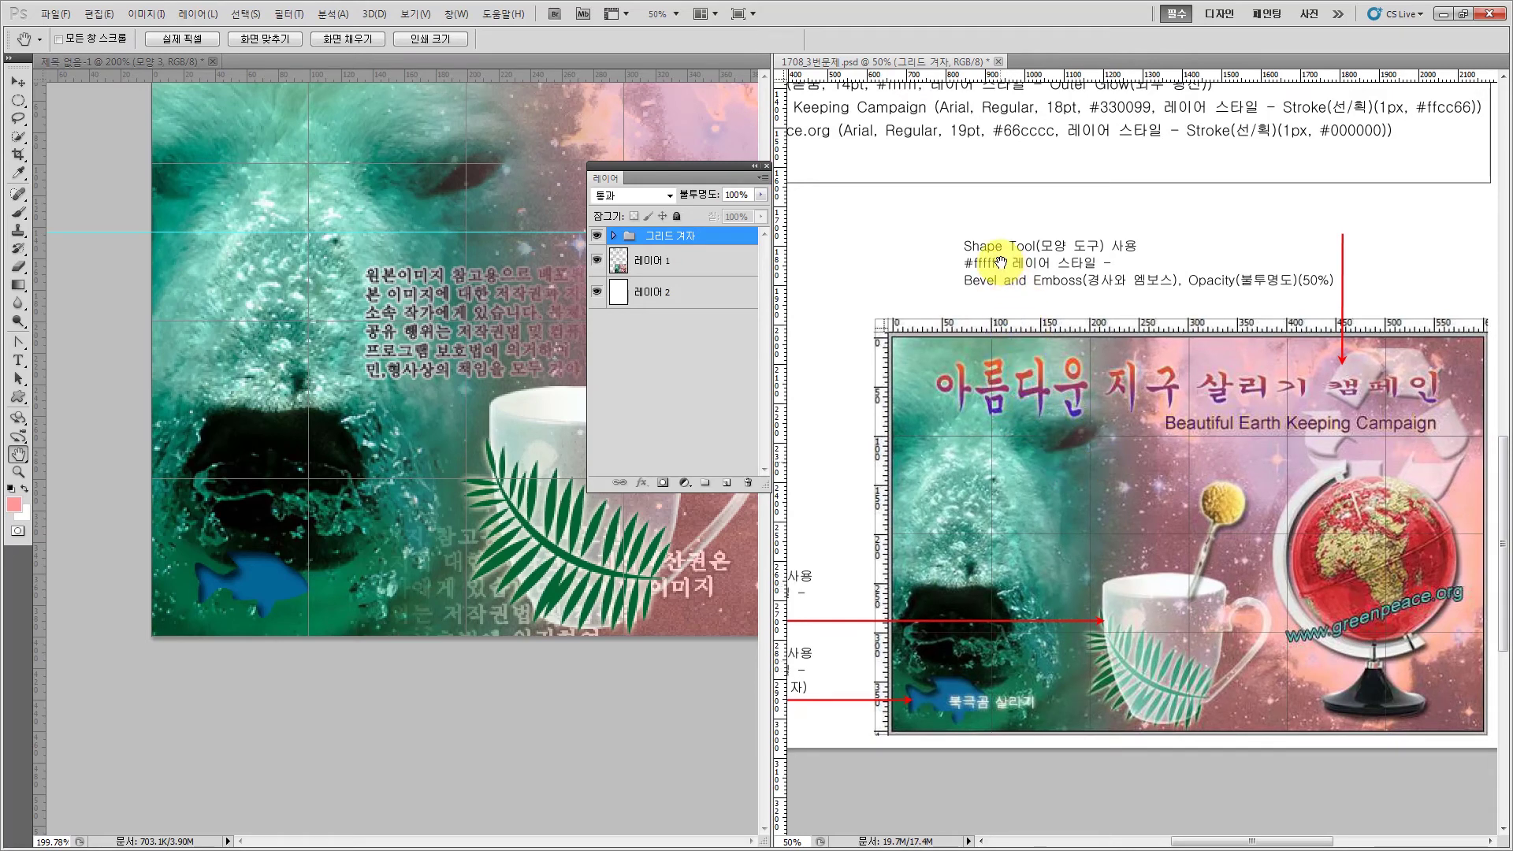
drag(998, 262, 1141, 406)
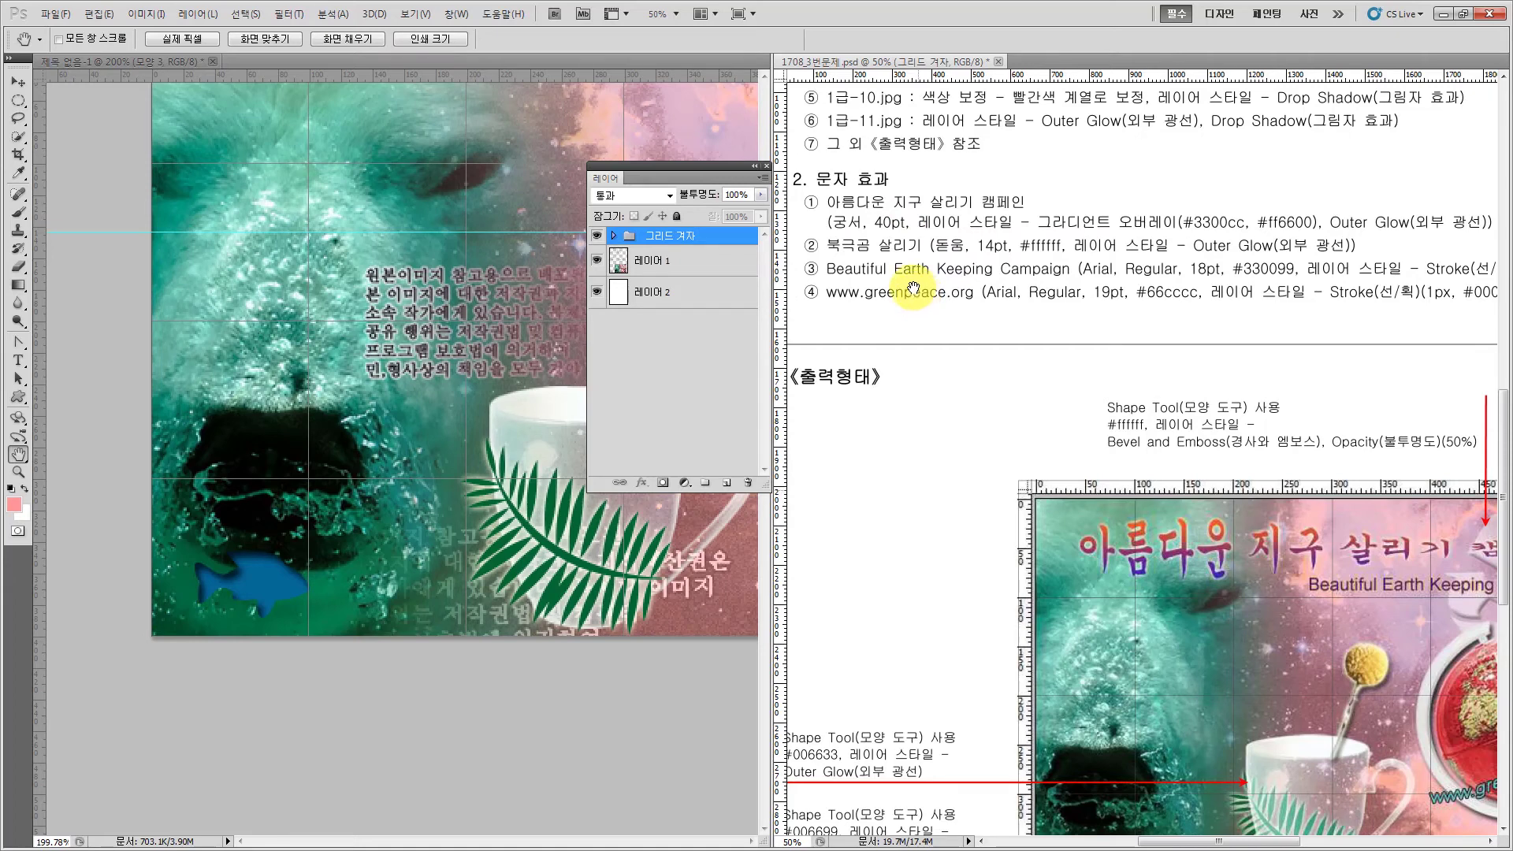
click(424, 181)
drag(601, 184, 477, 768)
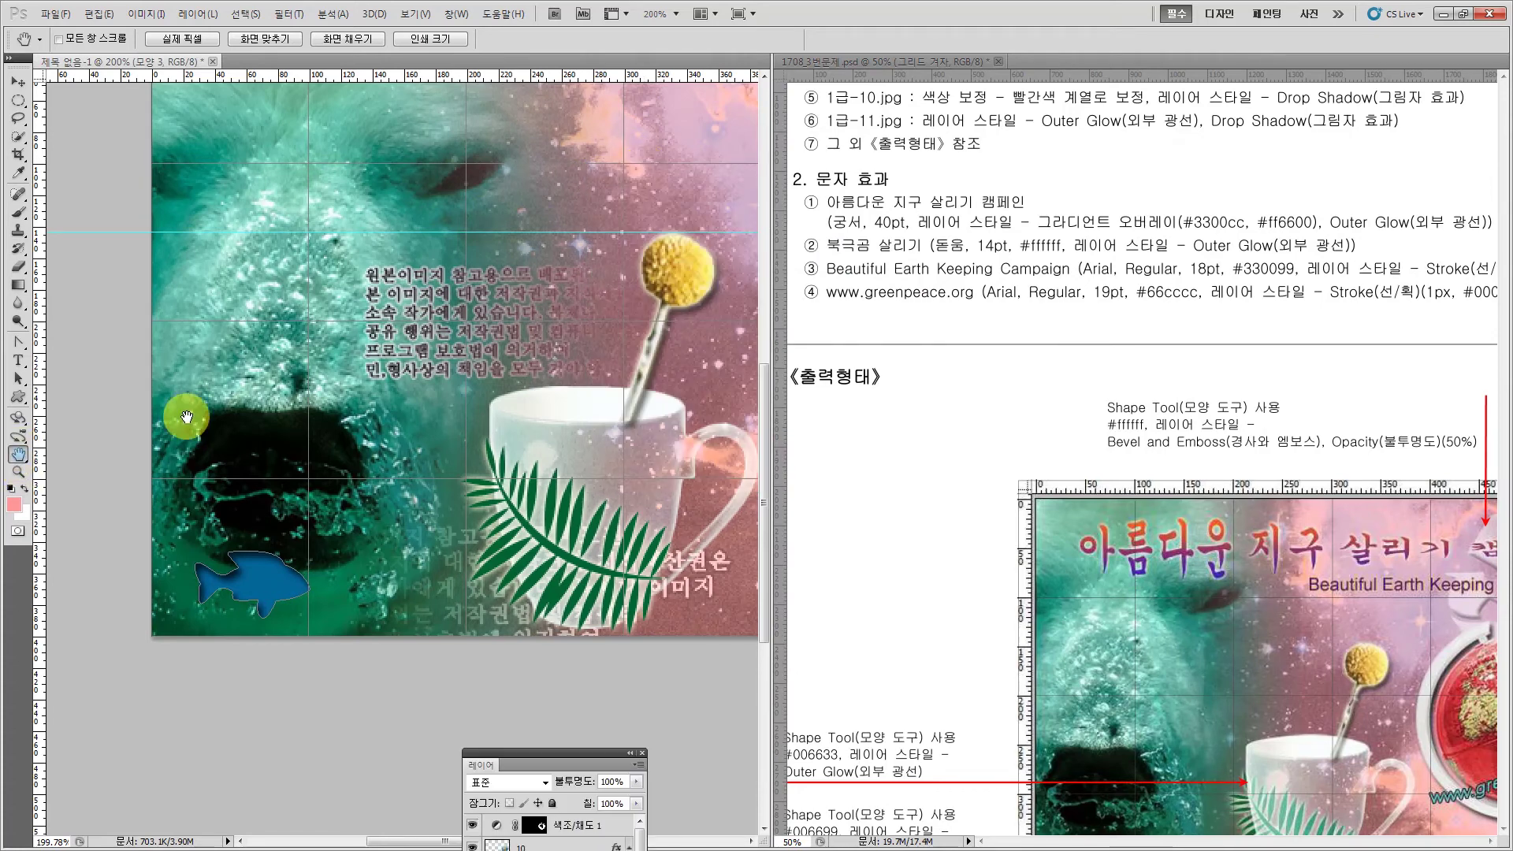
drag(545, 211, 379, 270)
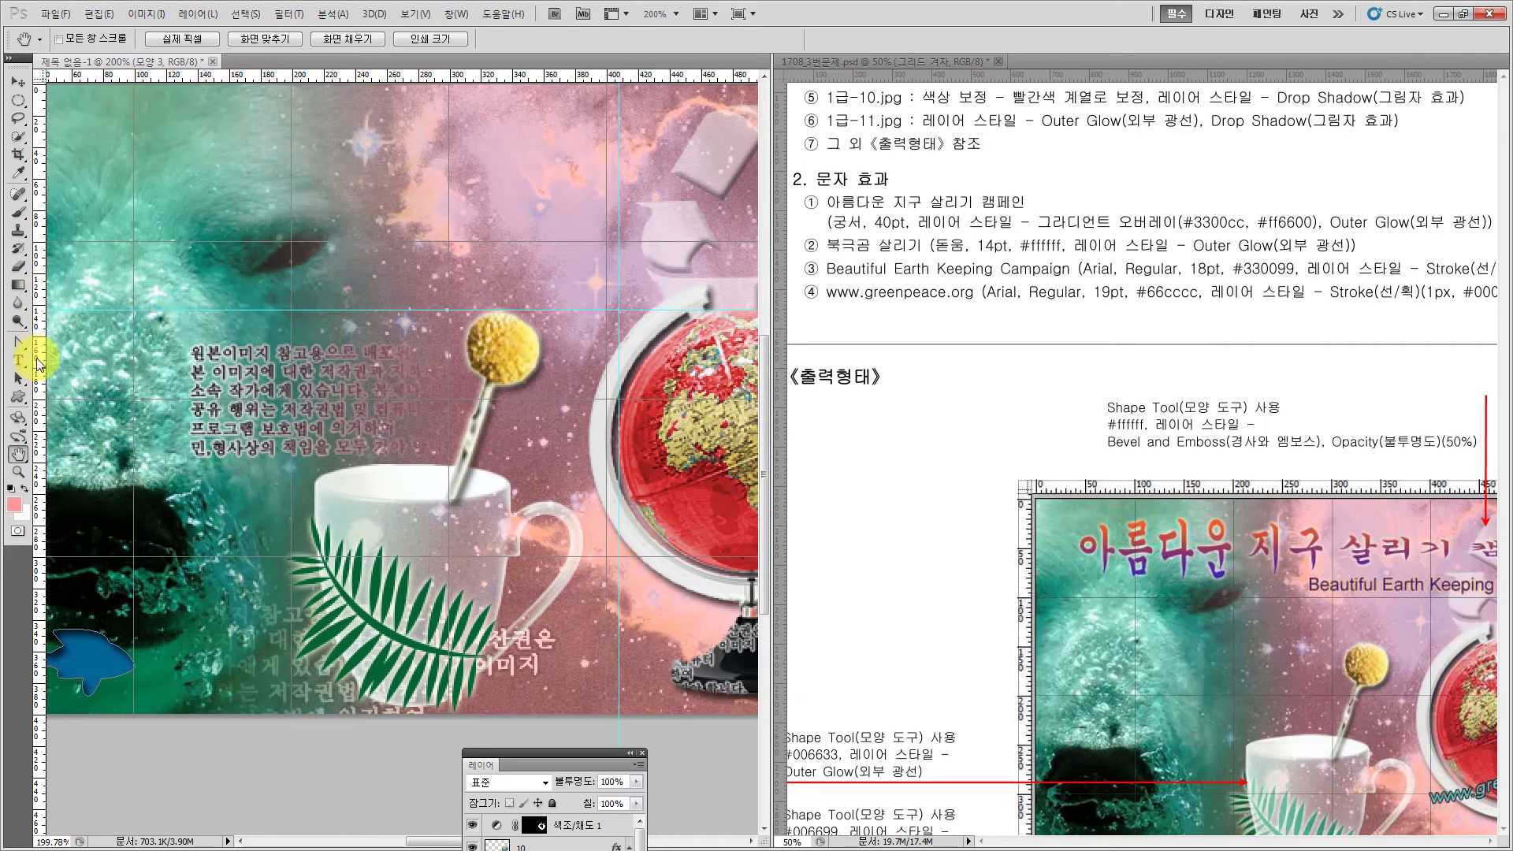
- Add the title text "아름다운 지구 살리기 캠페인" and place it horizontally across the artwork, just above the existing Korean text block
click(19, 361)
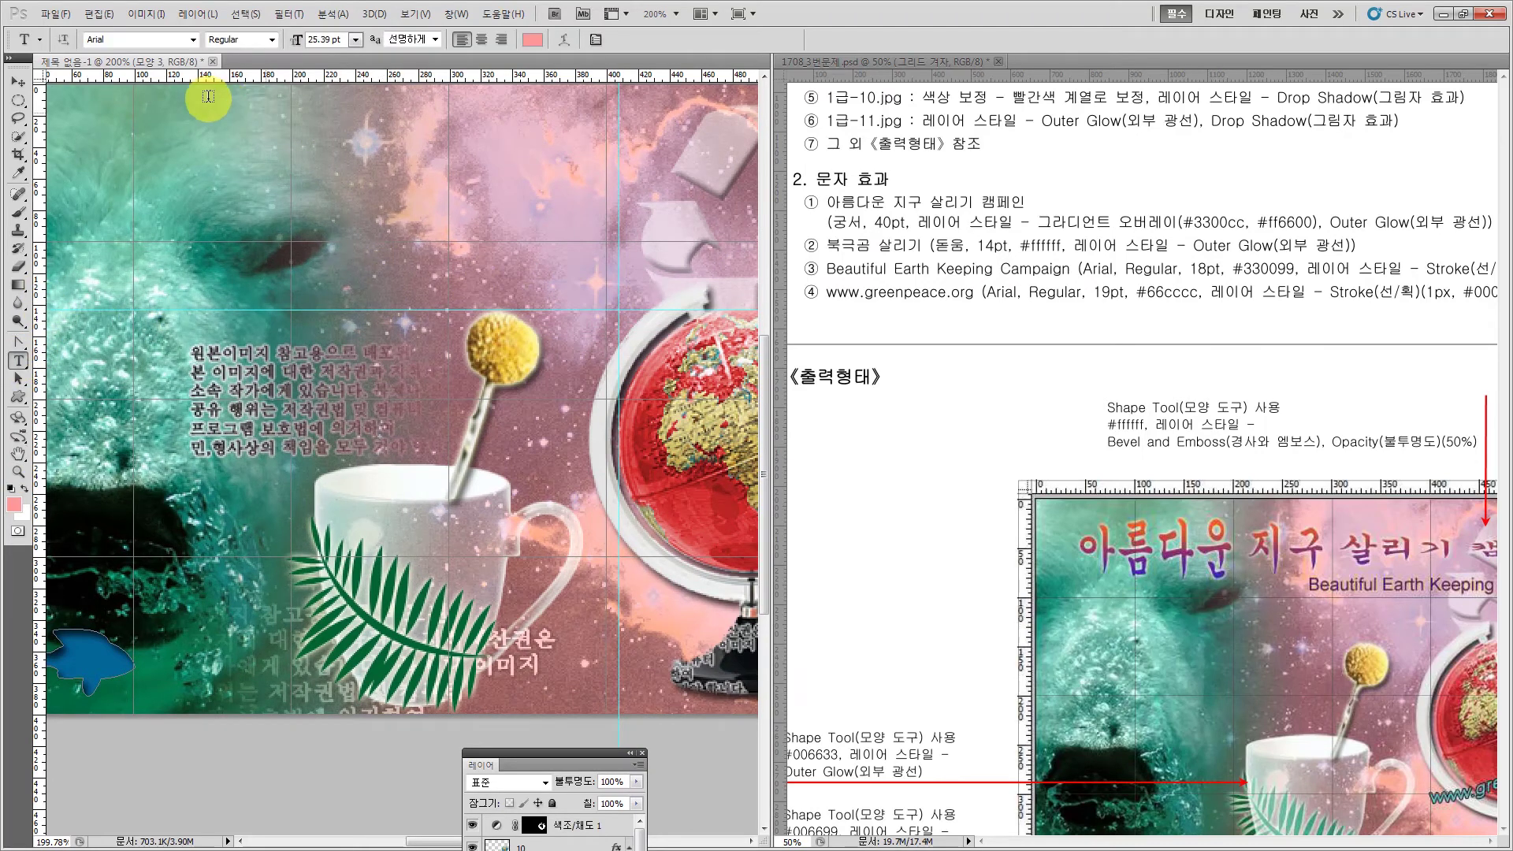
click(190, 157)
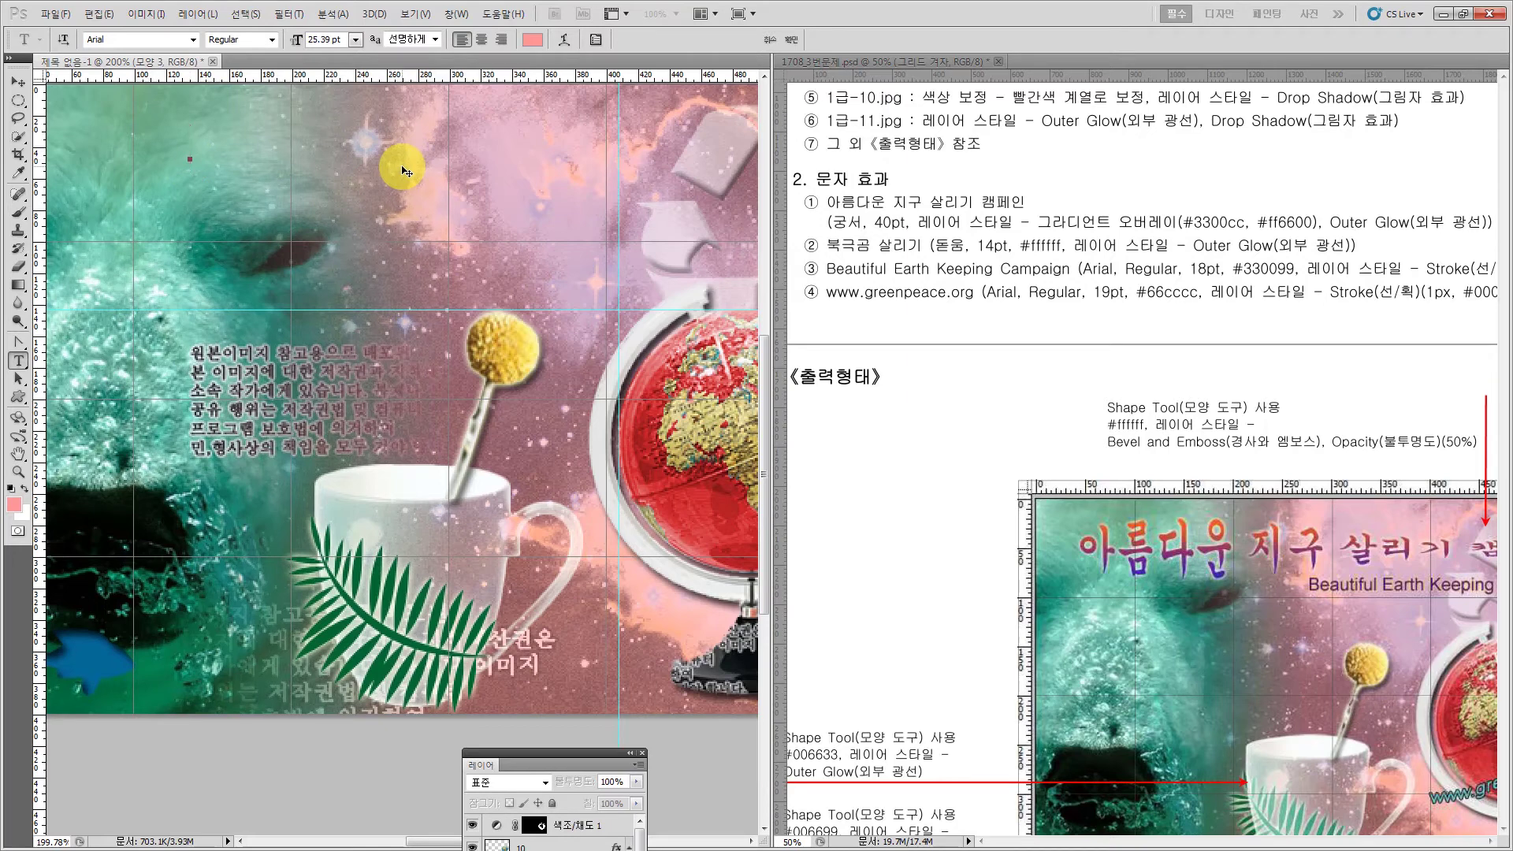
text(아름다운 지구 살리기 캠페인)
key(ctrl+Return)
click(17, 81)
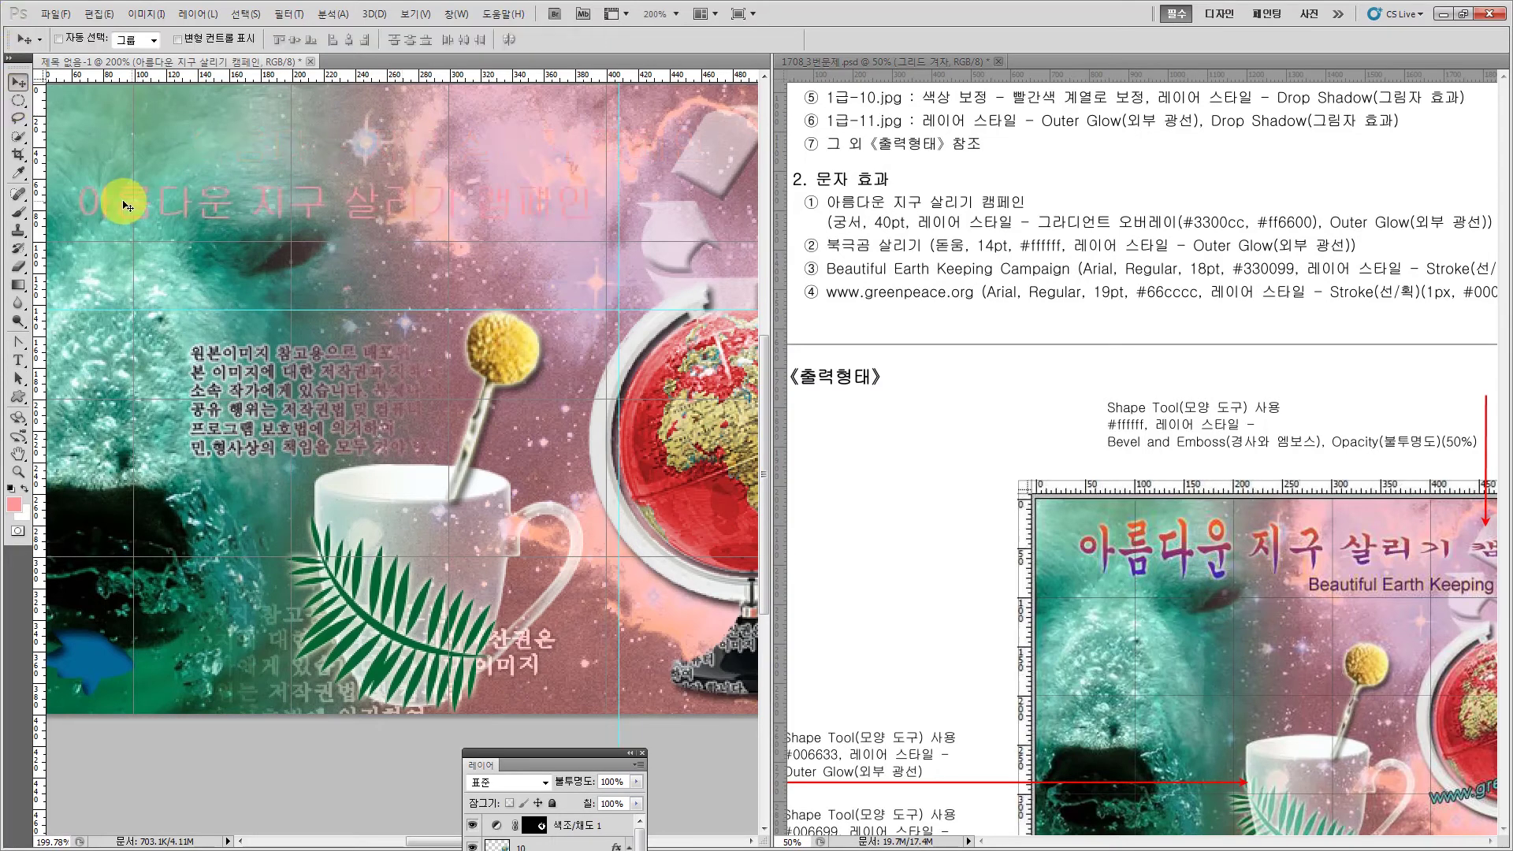
drag(118, 201, 165, 280)
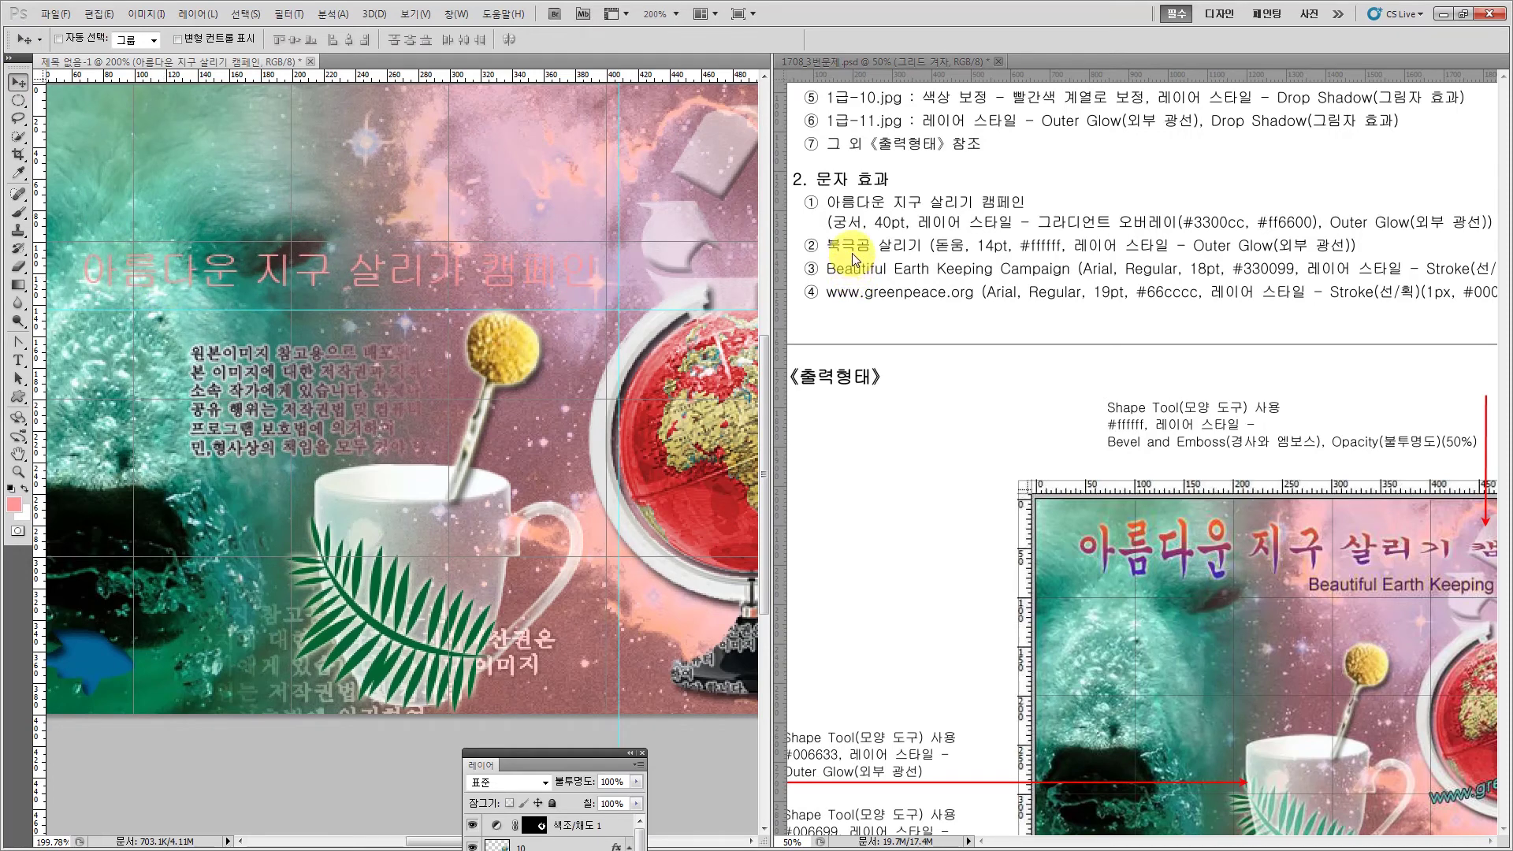
- Add the text "북극곰 살리기" on its own layer just below the title
click(18, 361)
click(93, 341)
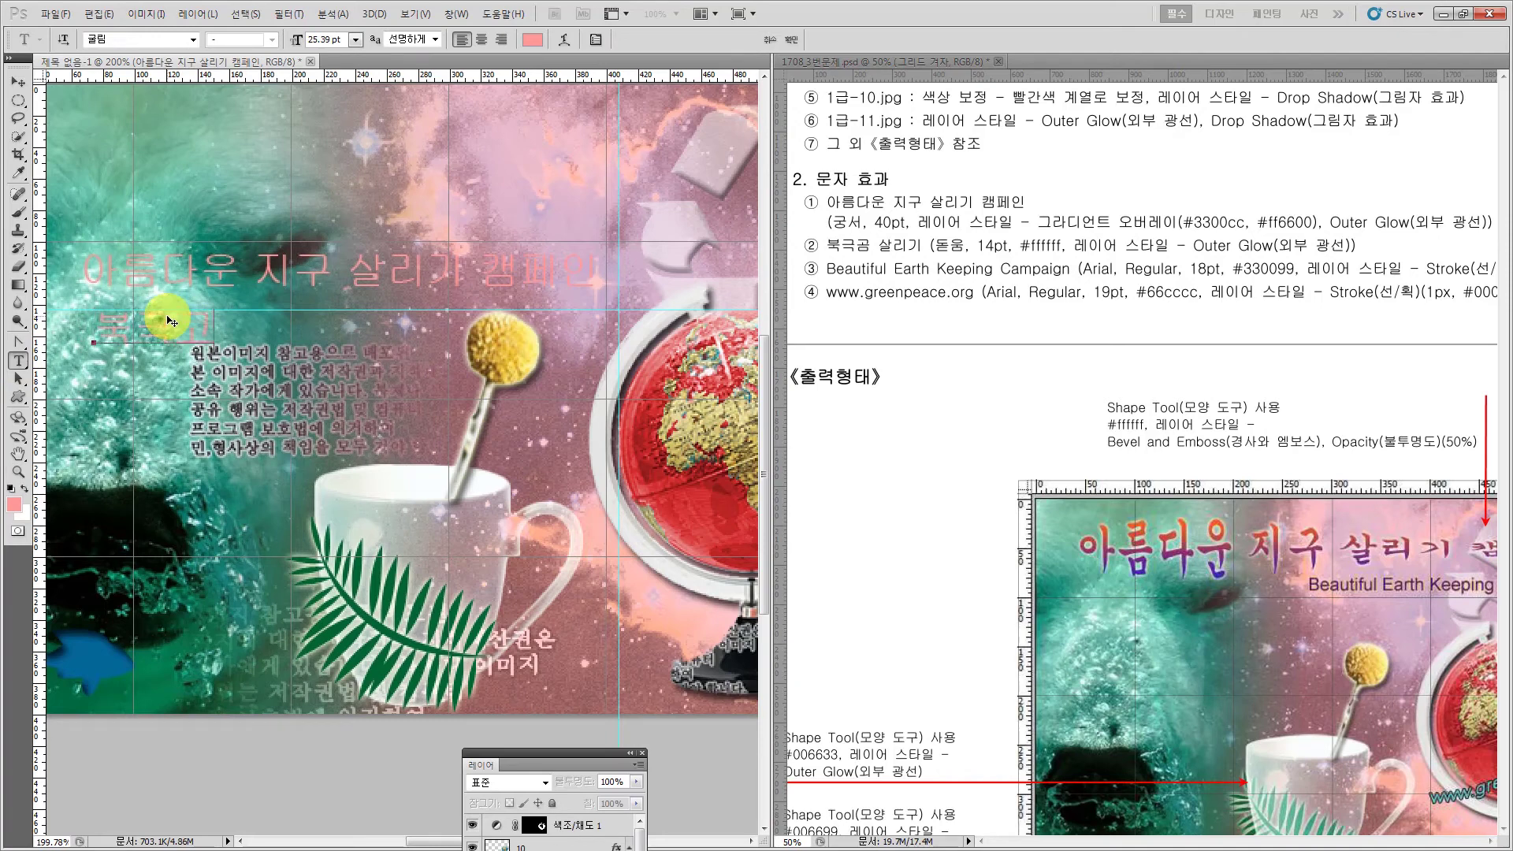
click(24, 88)
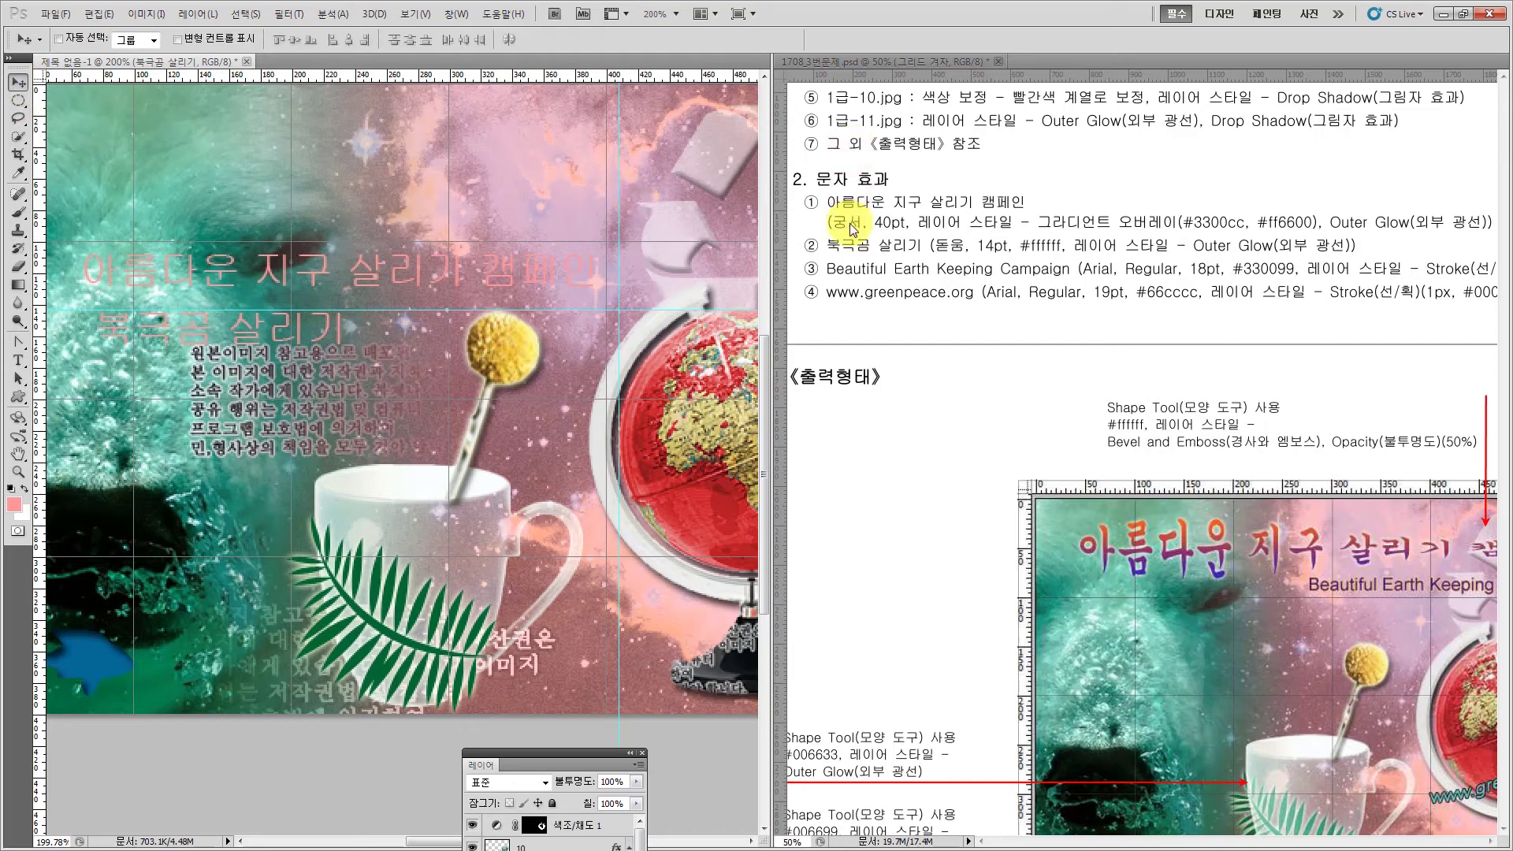
- Set the title text "아름다운 지구 살리기 캠페인" to the 궁서 font at 40 pt, and move the Layers panel back into full view
click(18, 360)
drag(82, 270, 675, 273)
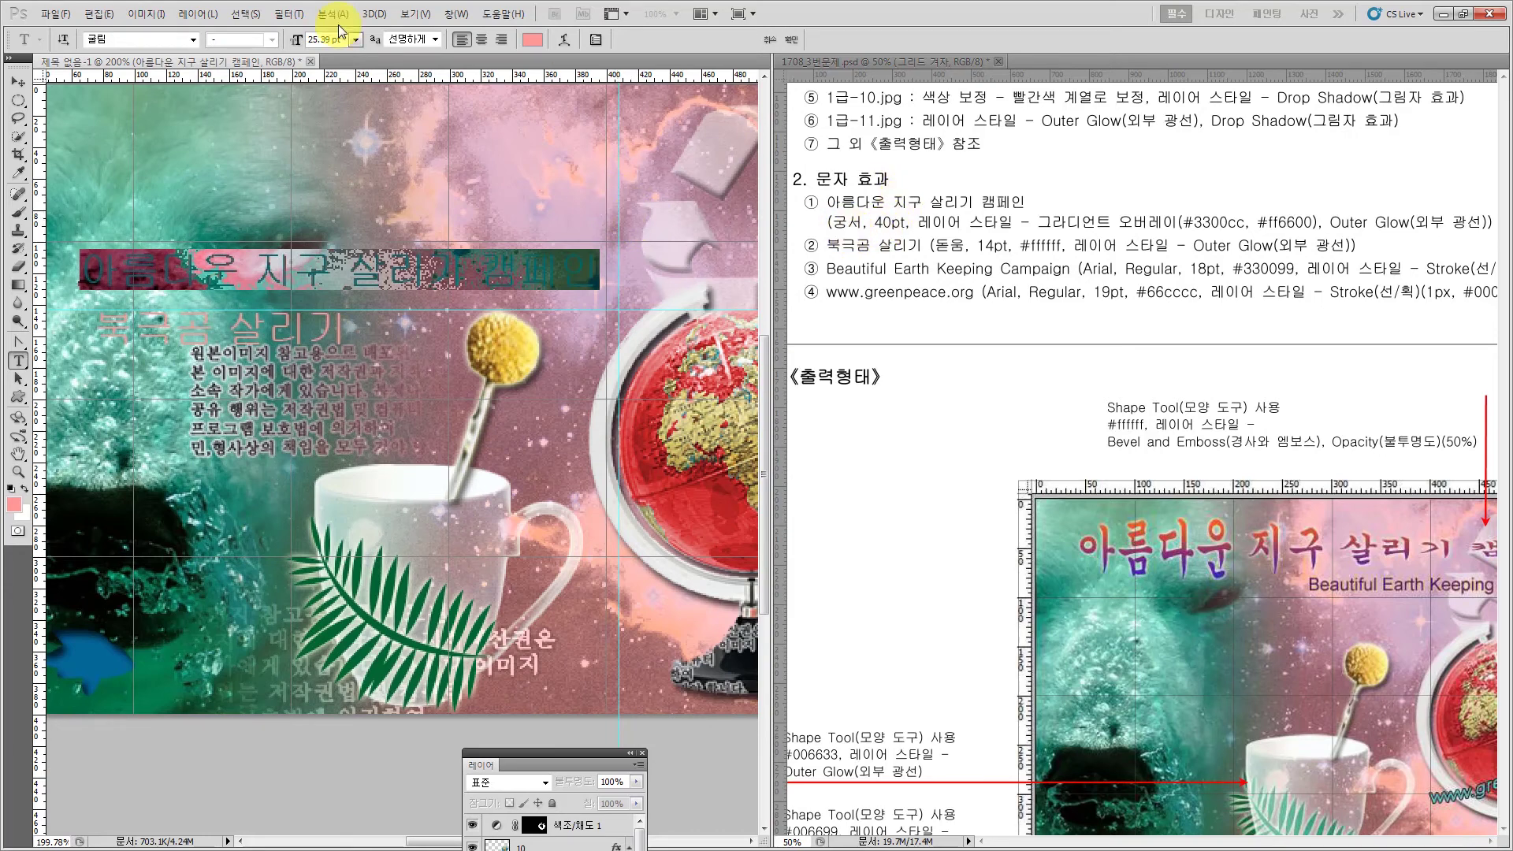
click(193, 39)
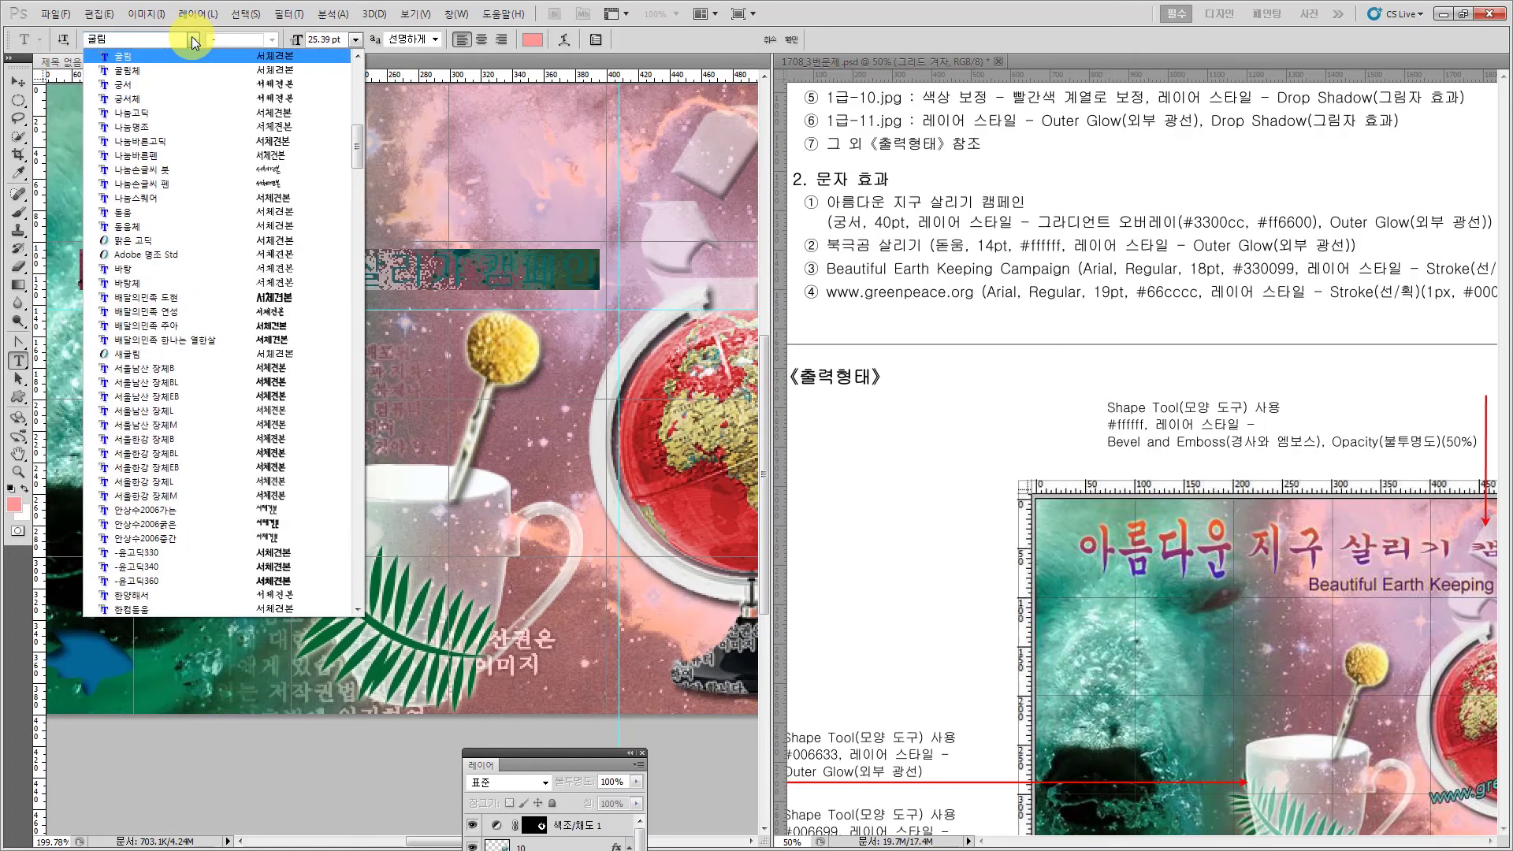
click(155, 84)
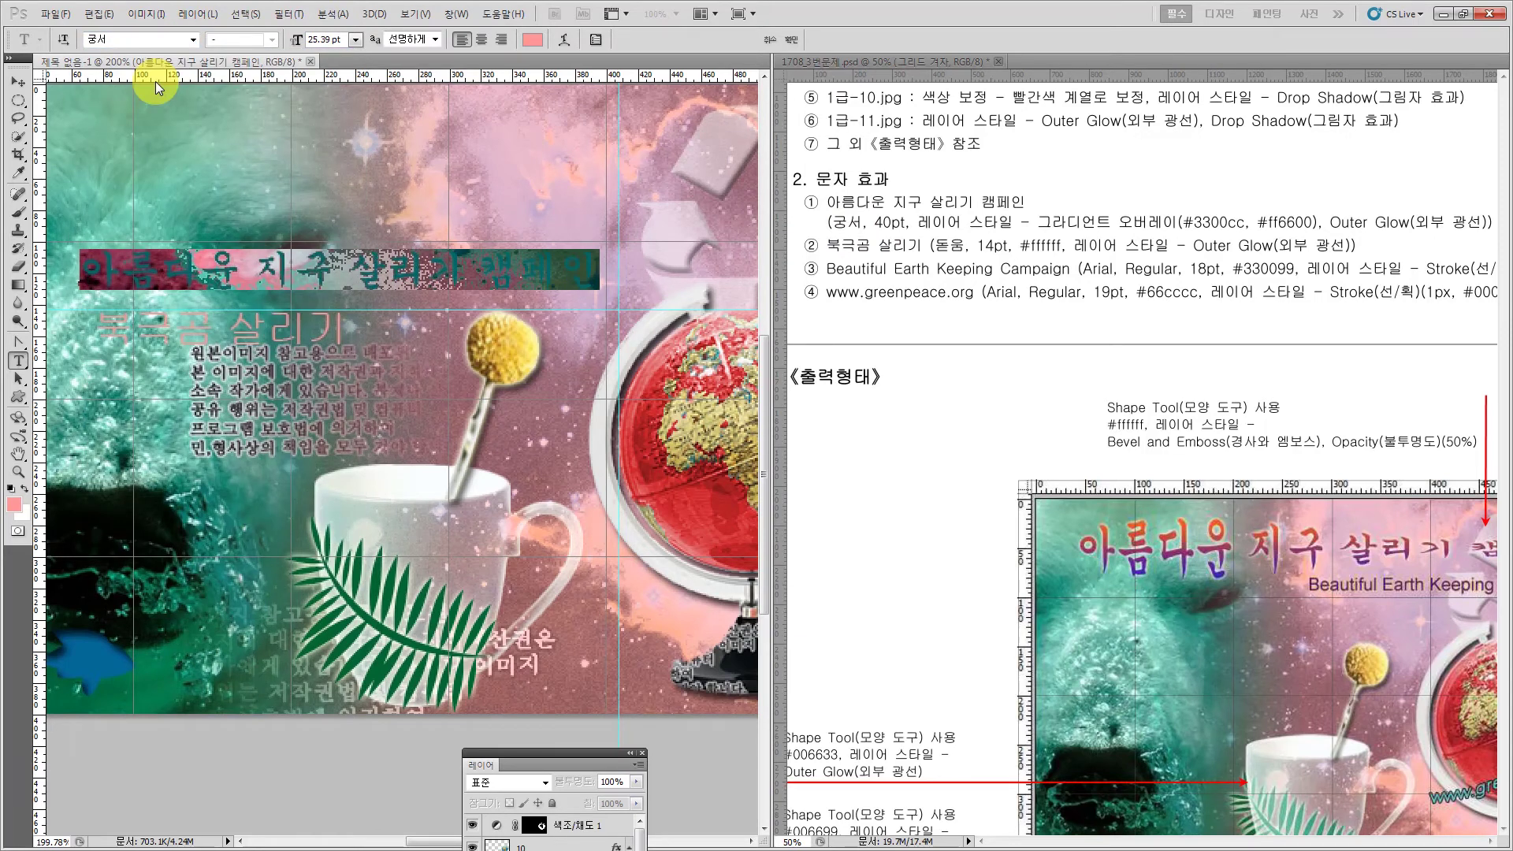
click(343, 41)
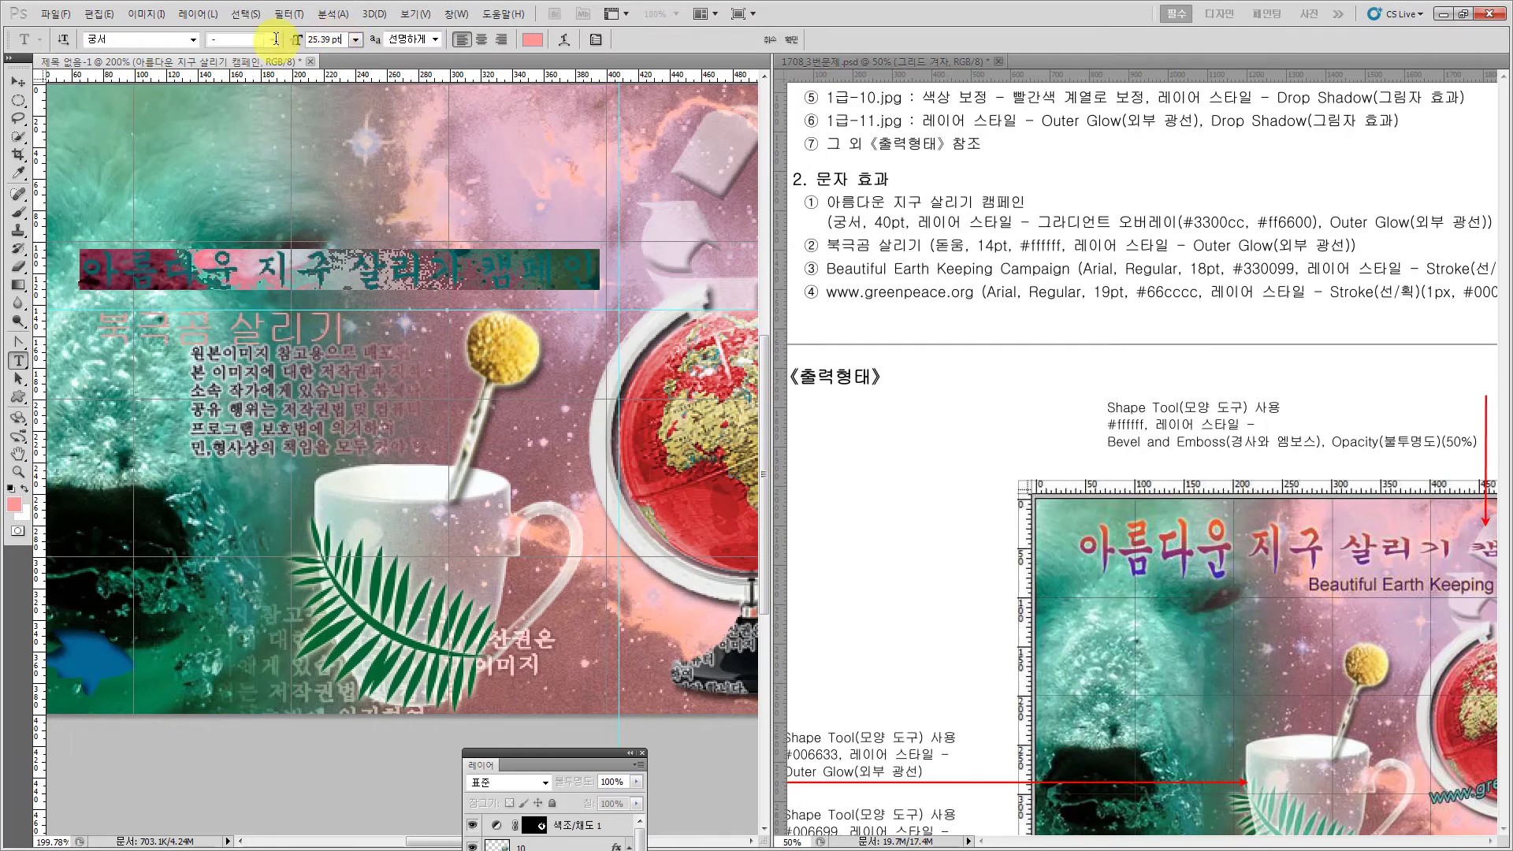
text(40)
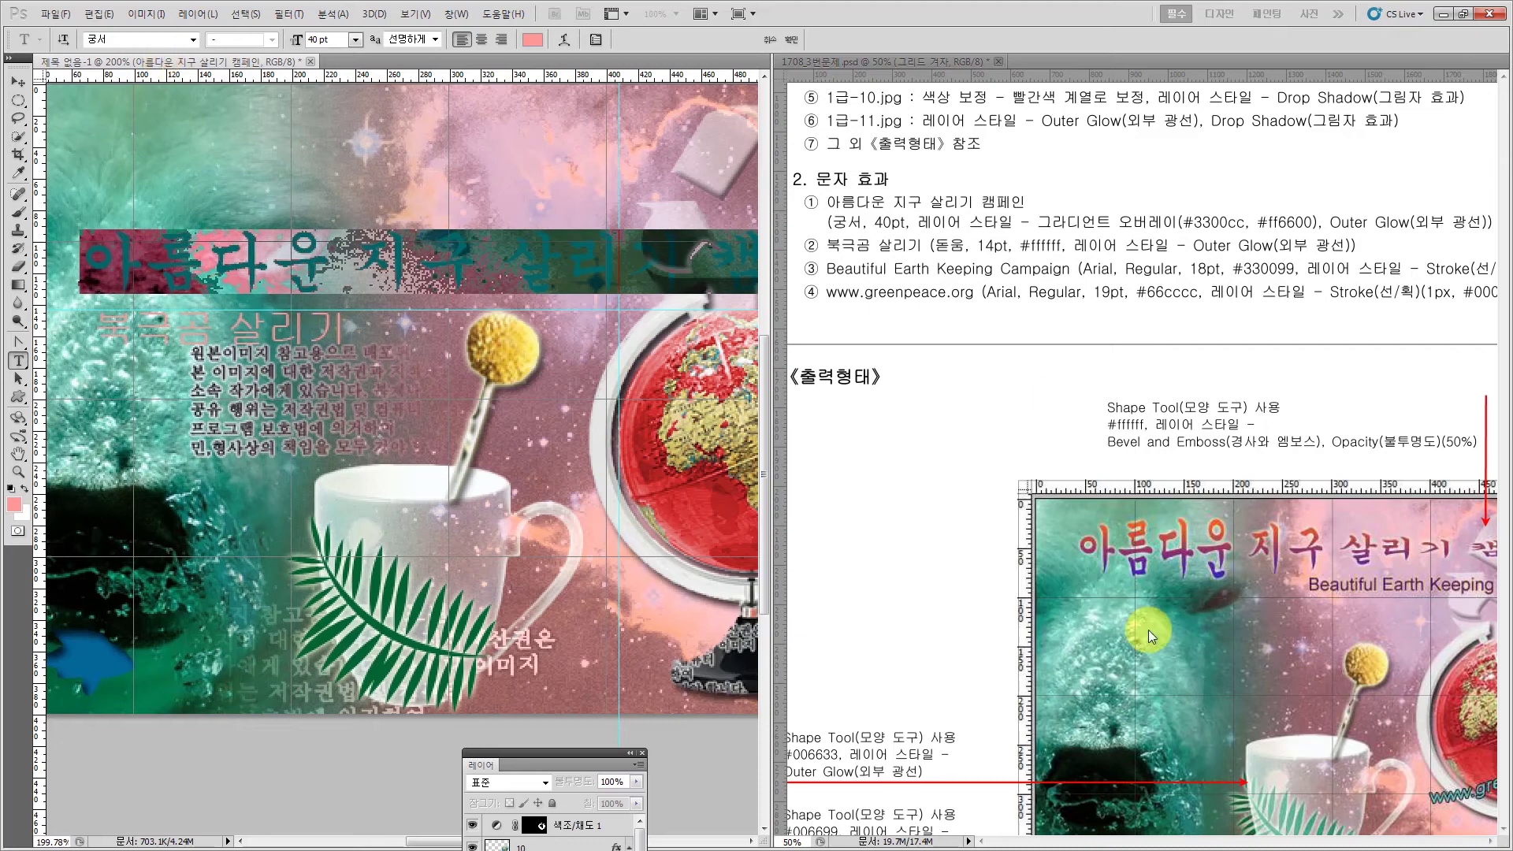
drag(554, 753, 678, 220)
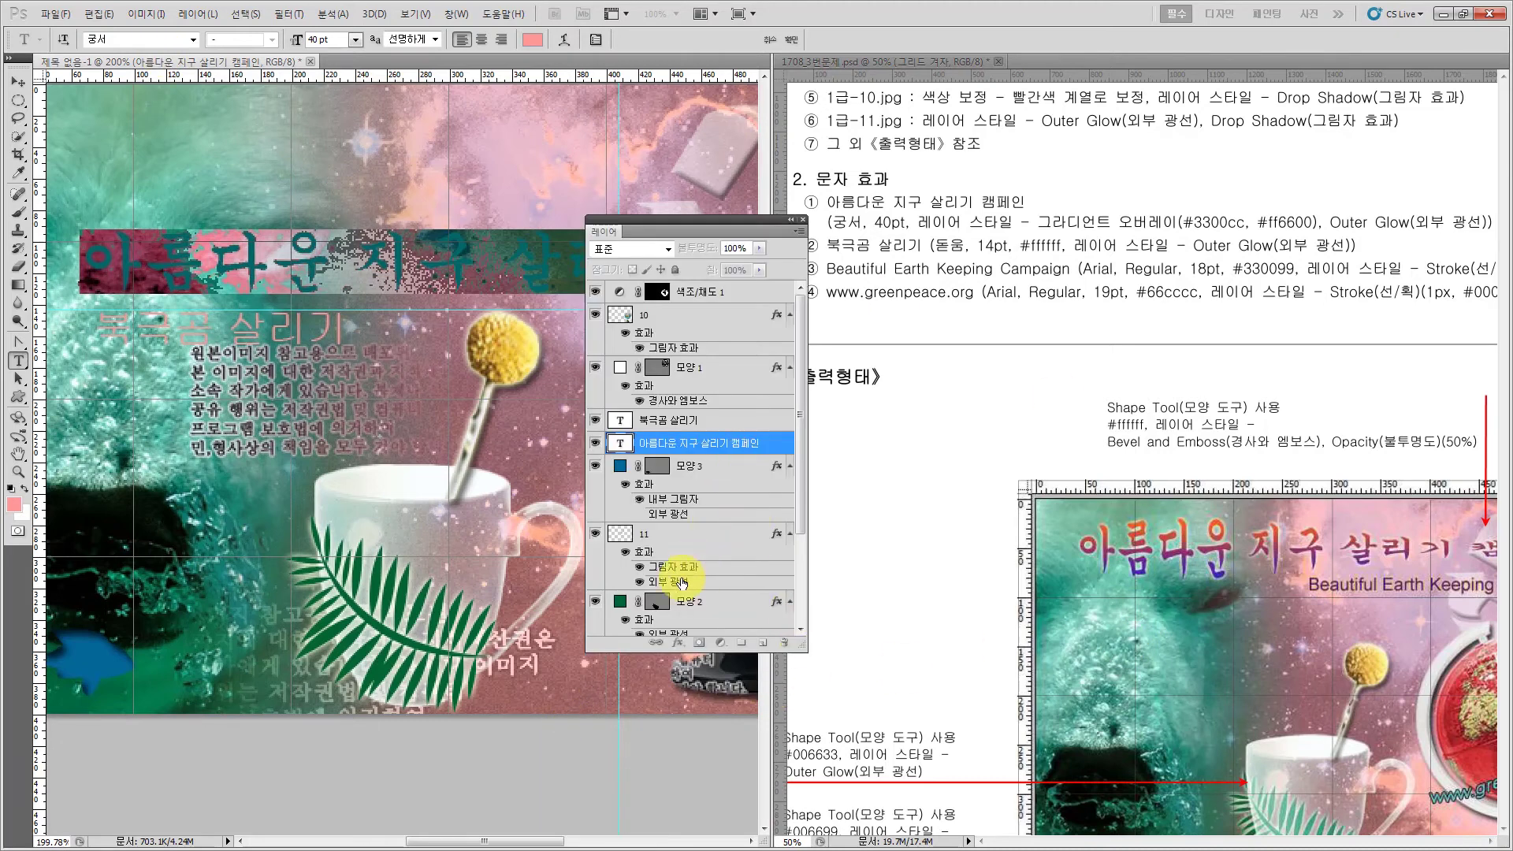
key(ctrl+Return)
key(v)
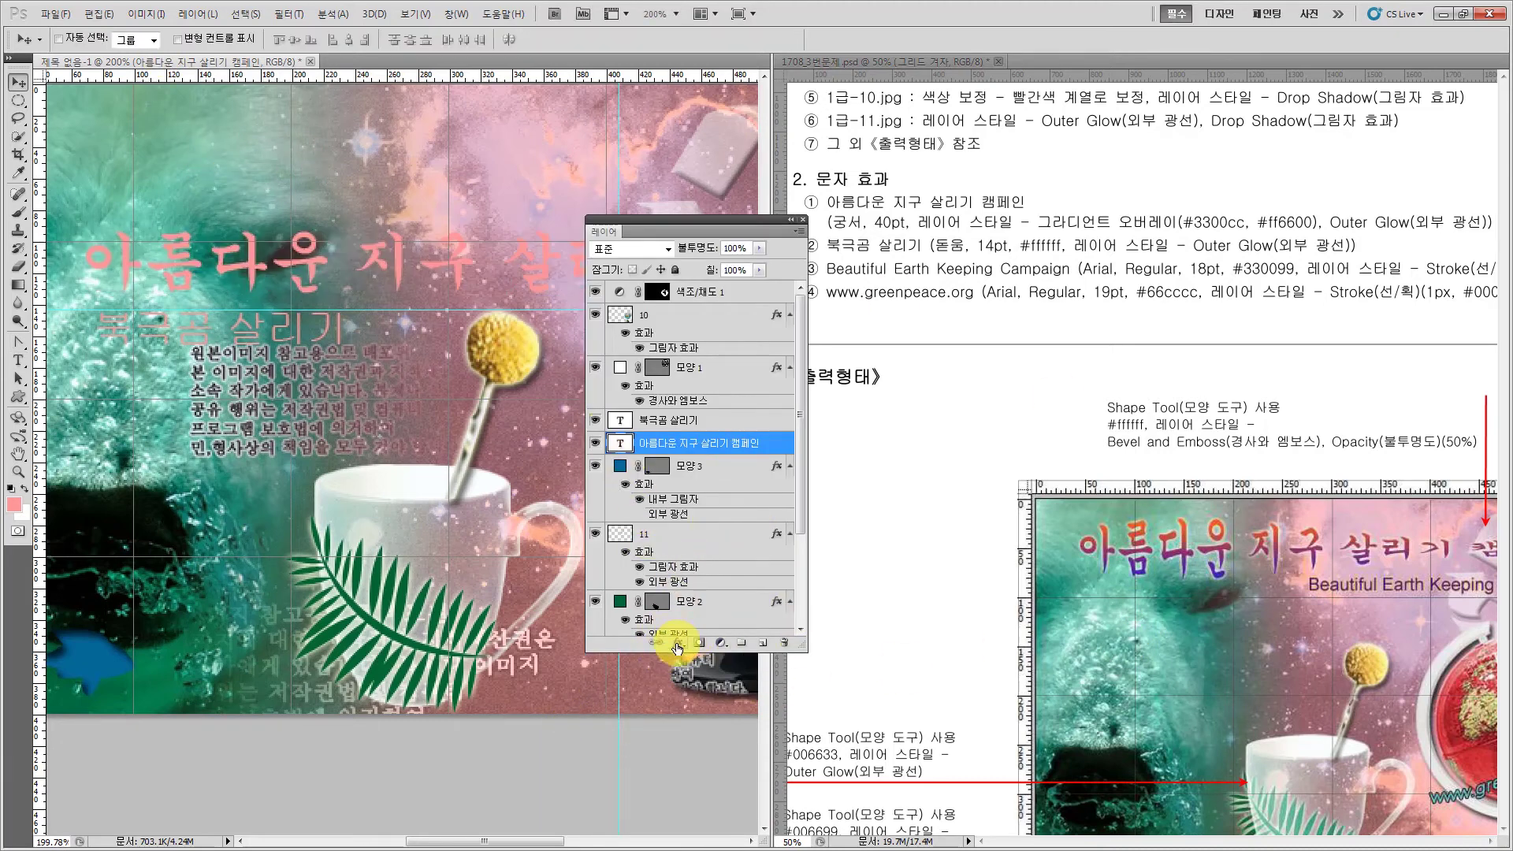
- Add an Outer Glow and a Gradient Overlay to the title layer, setting the gradient's start colour to #3300cc
click(677, 642)
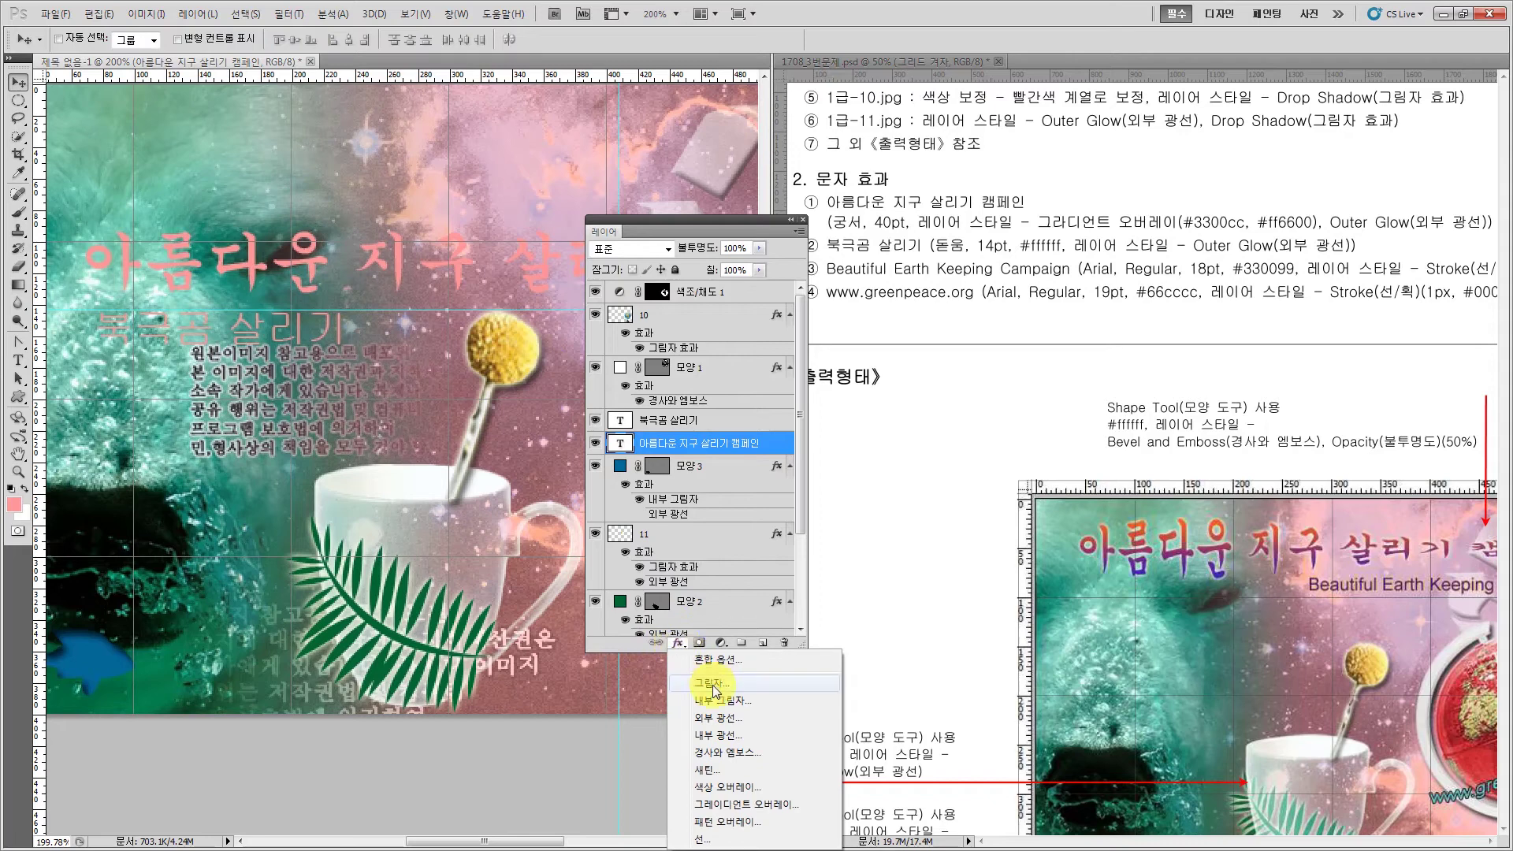
click(723, 719)
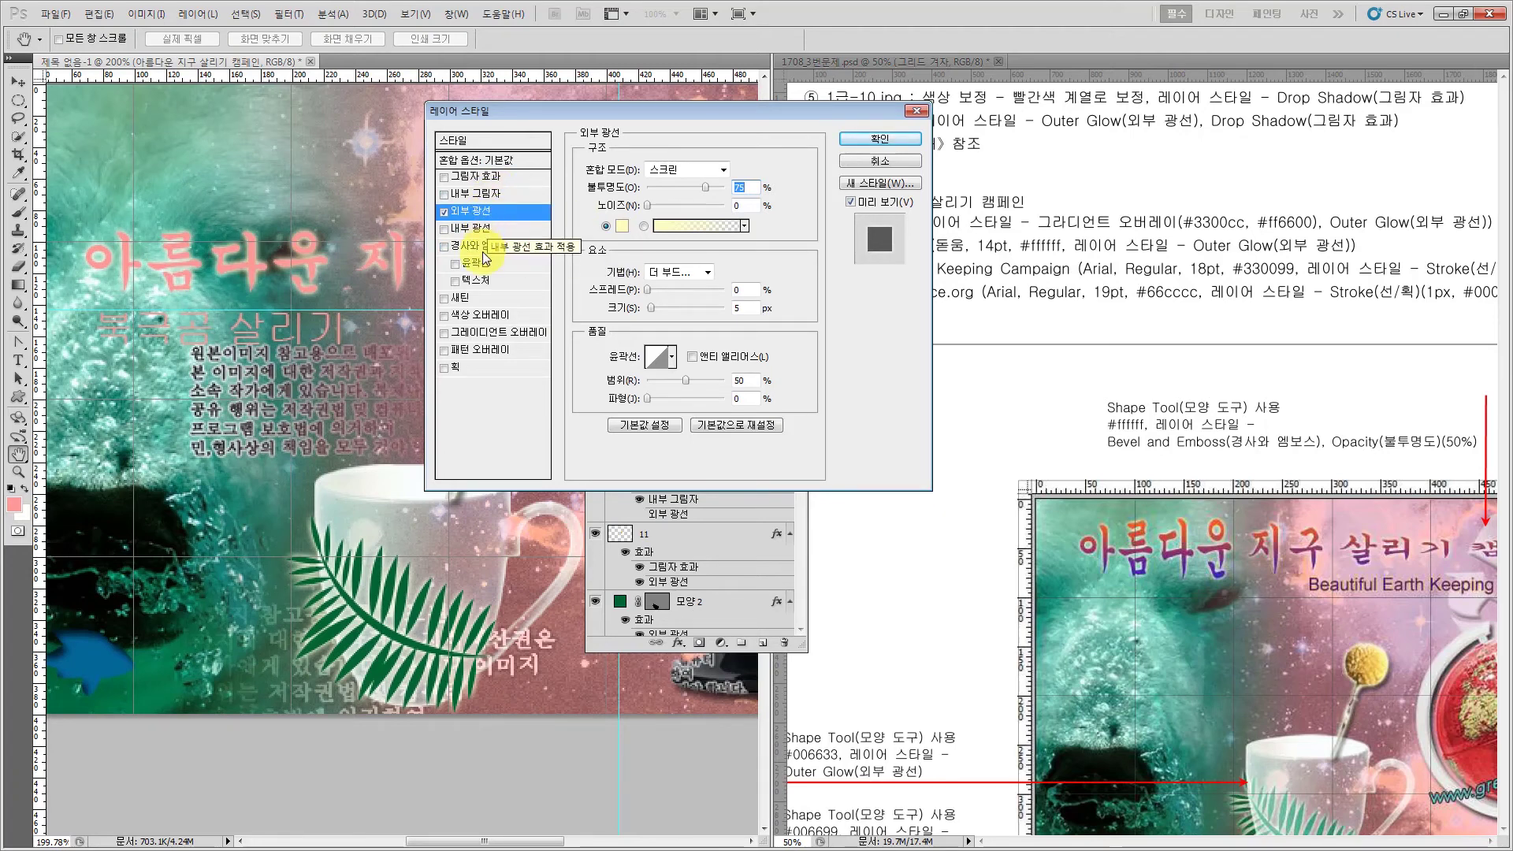
click(492, 332)
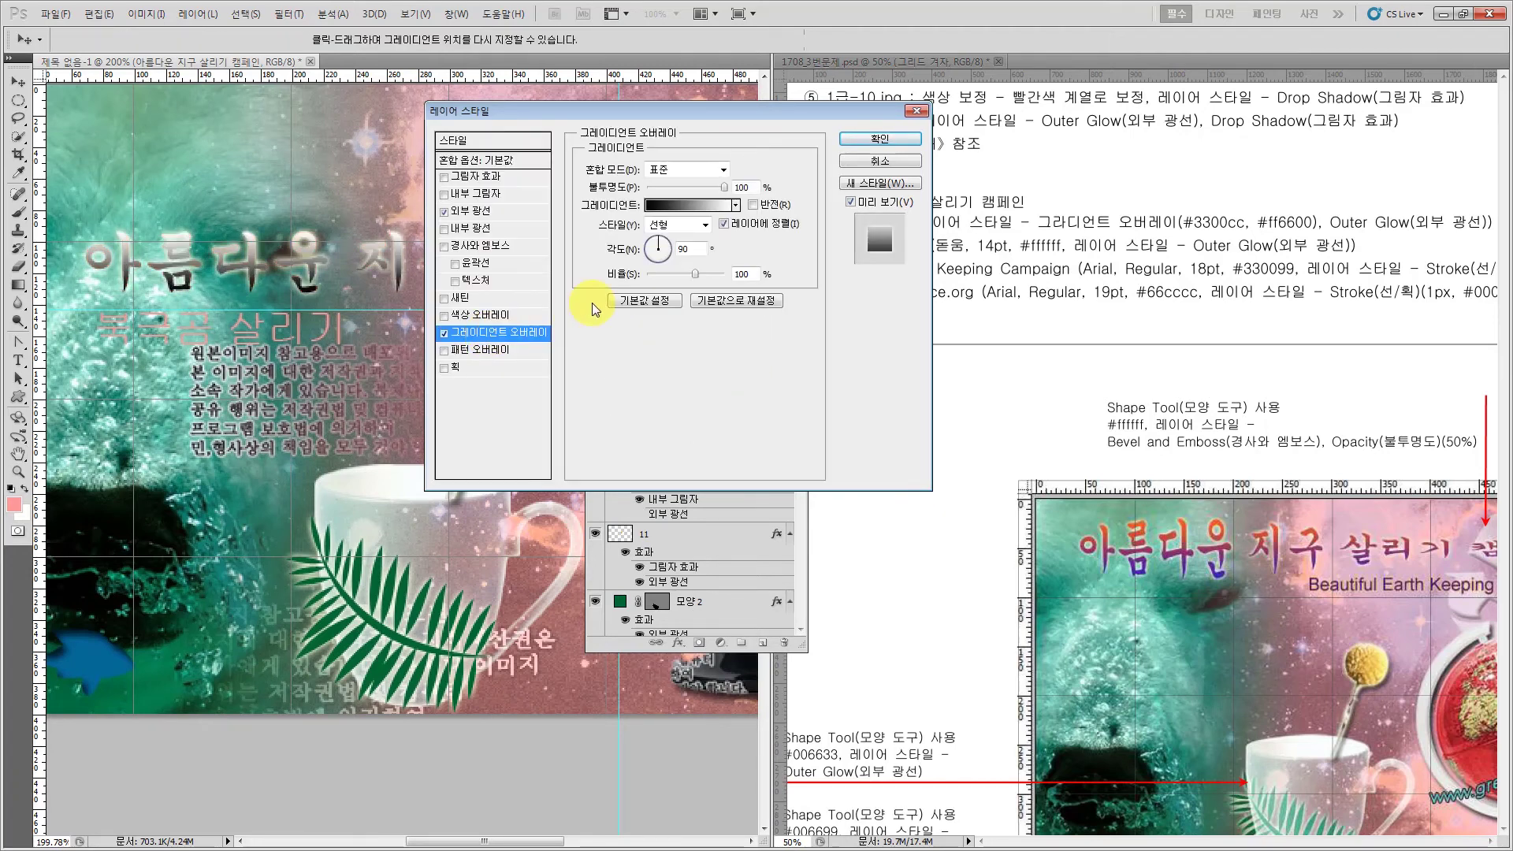
click(680, 207)
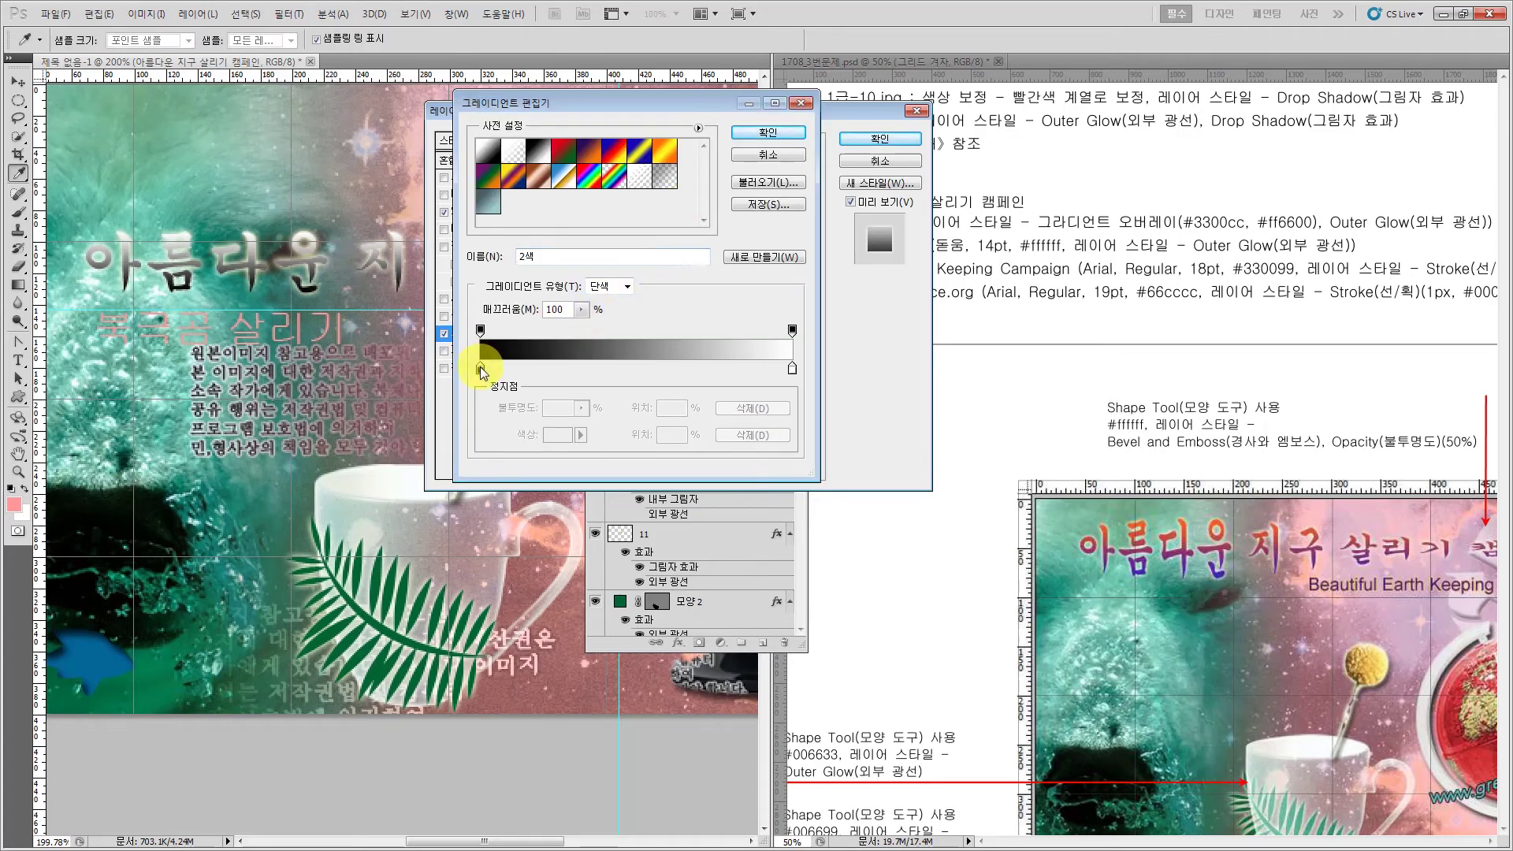
click(480, 369)
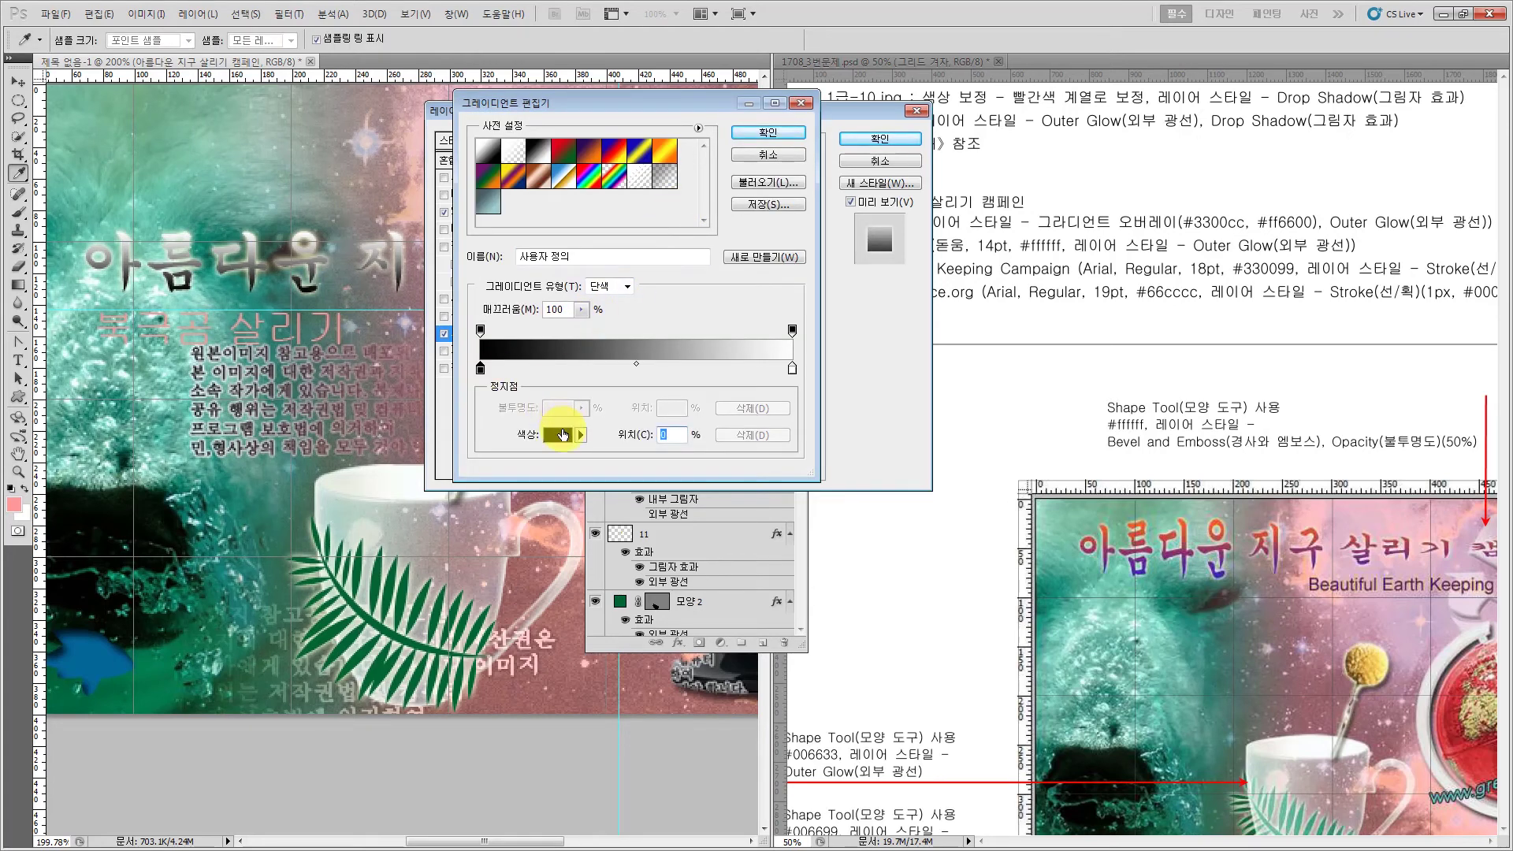
click(555, 438)
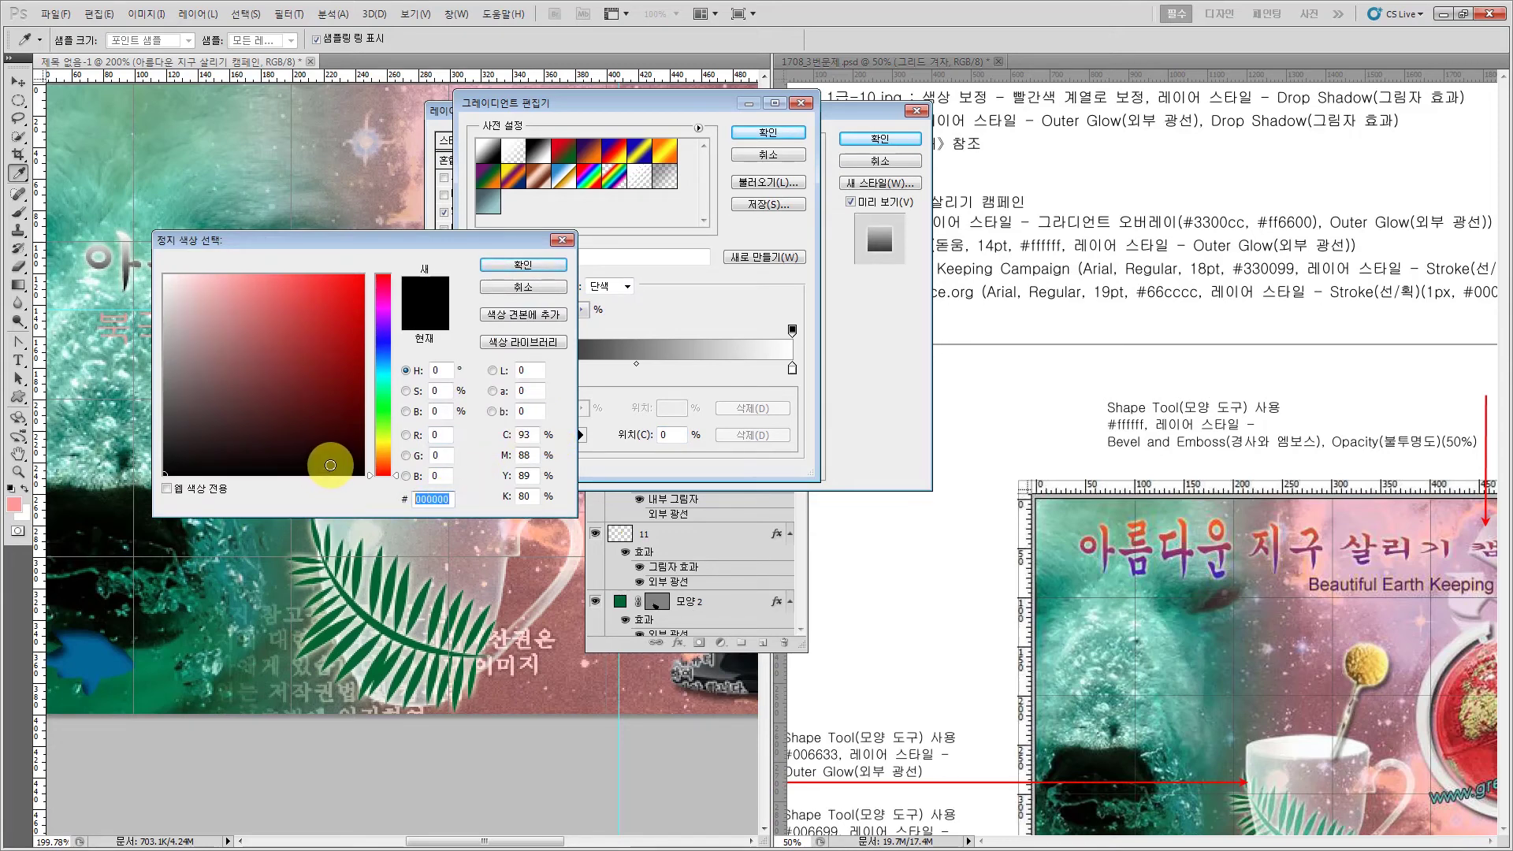
text(330)
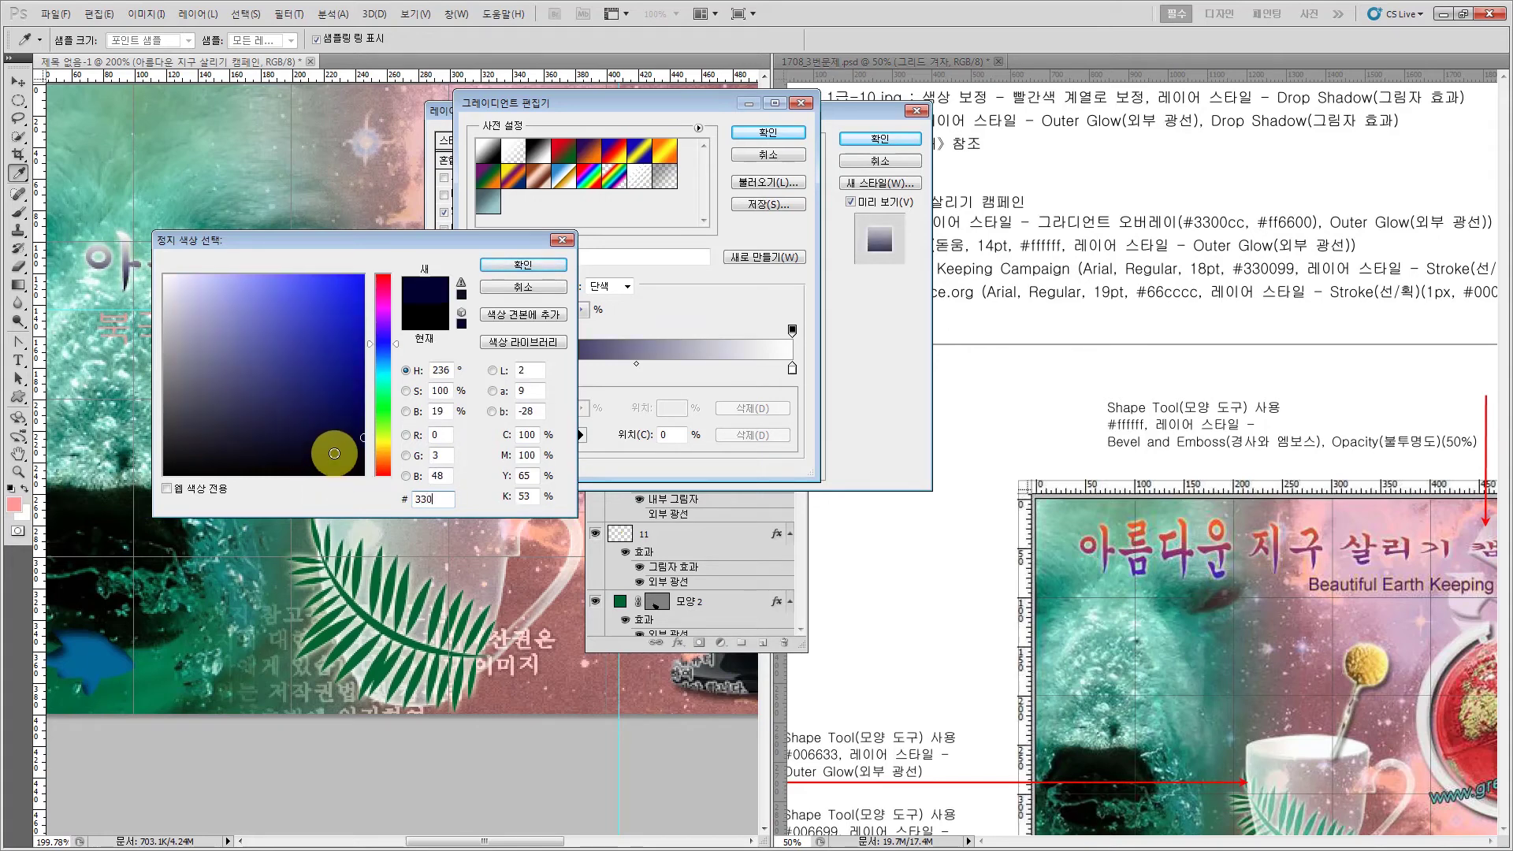
text(0cc)
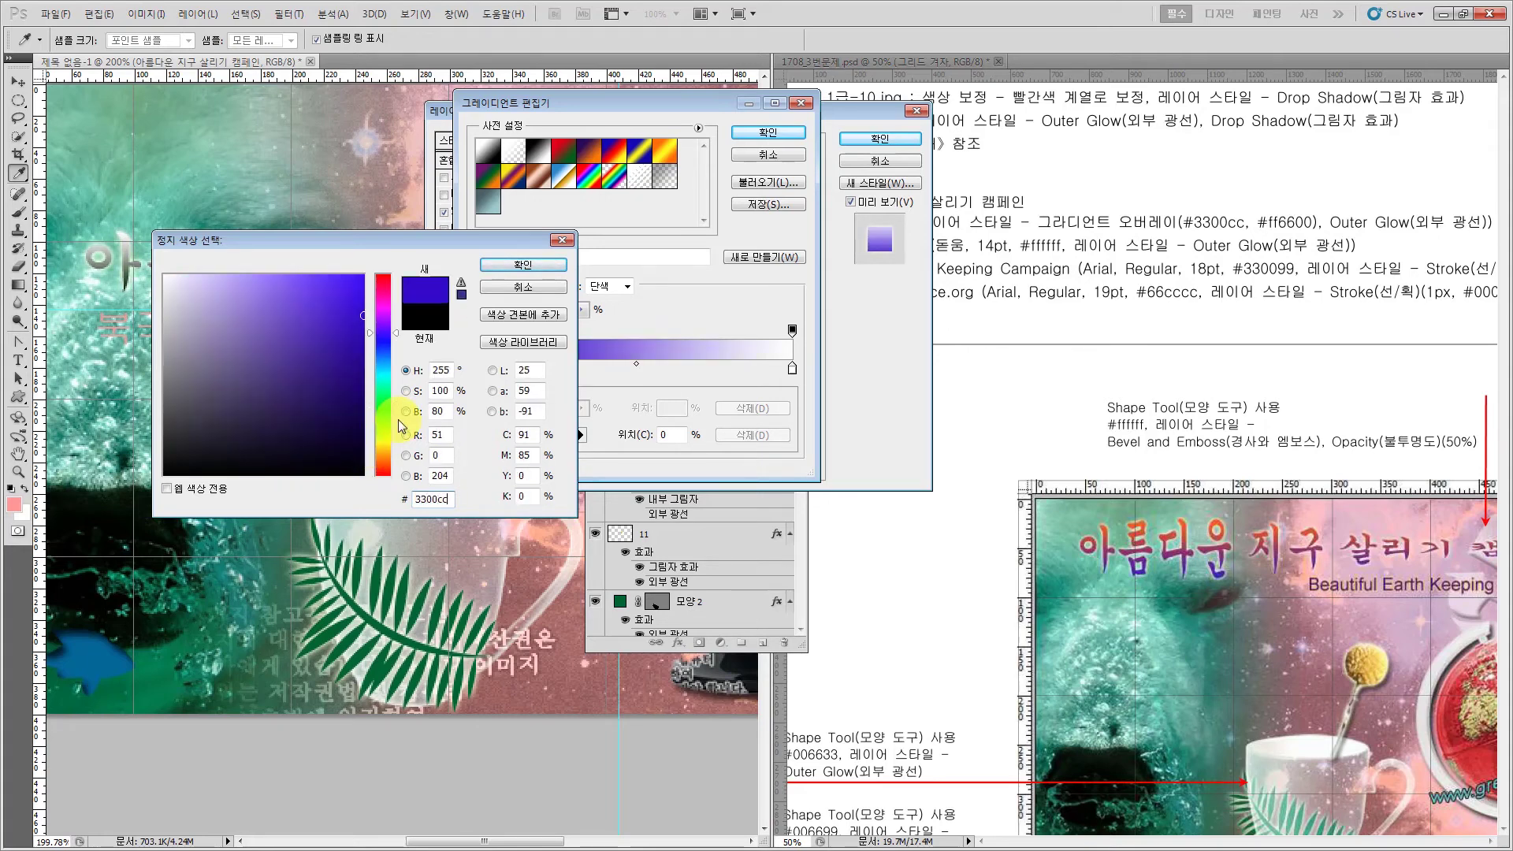
key(Return)
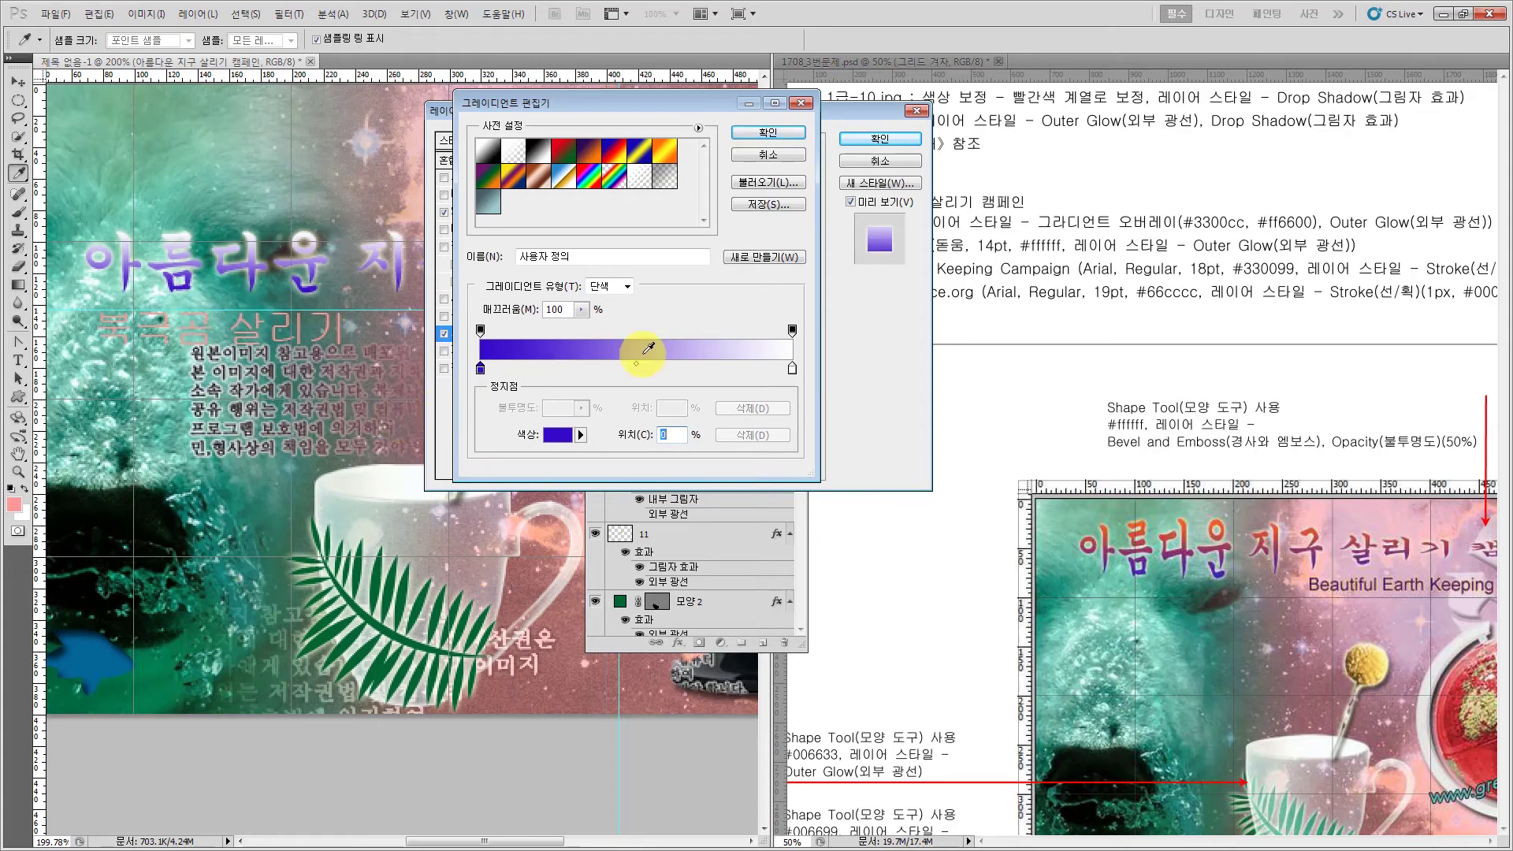
- Set the end colour of the title's gradient overlay to #ff6600 and apply the layer styles
click(792, 370)
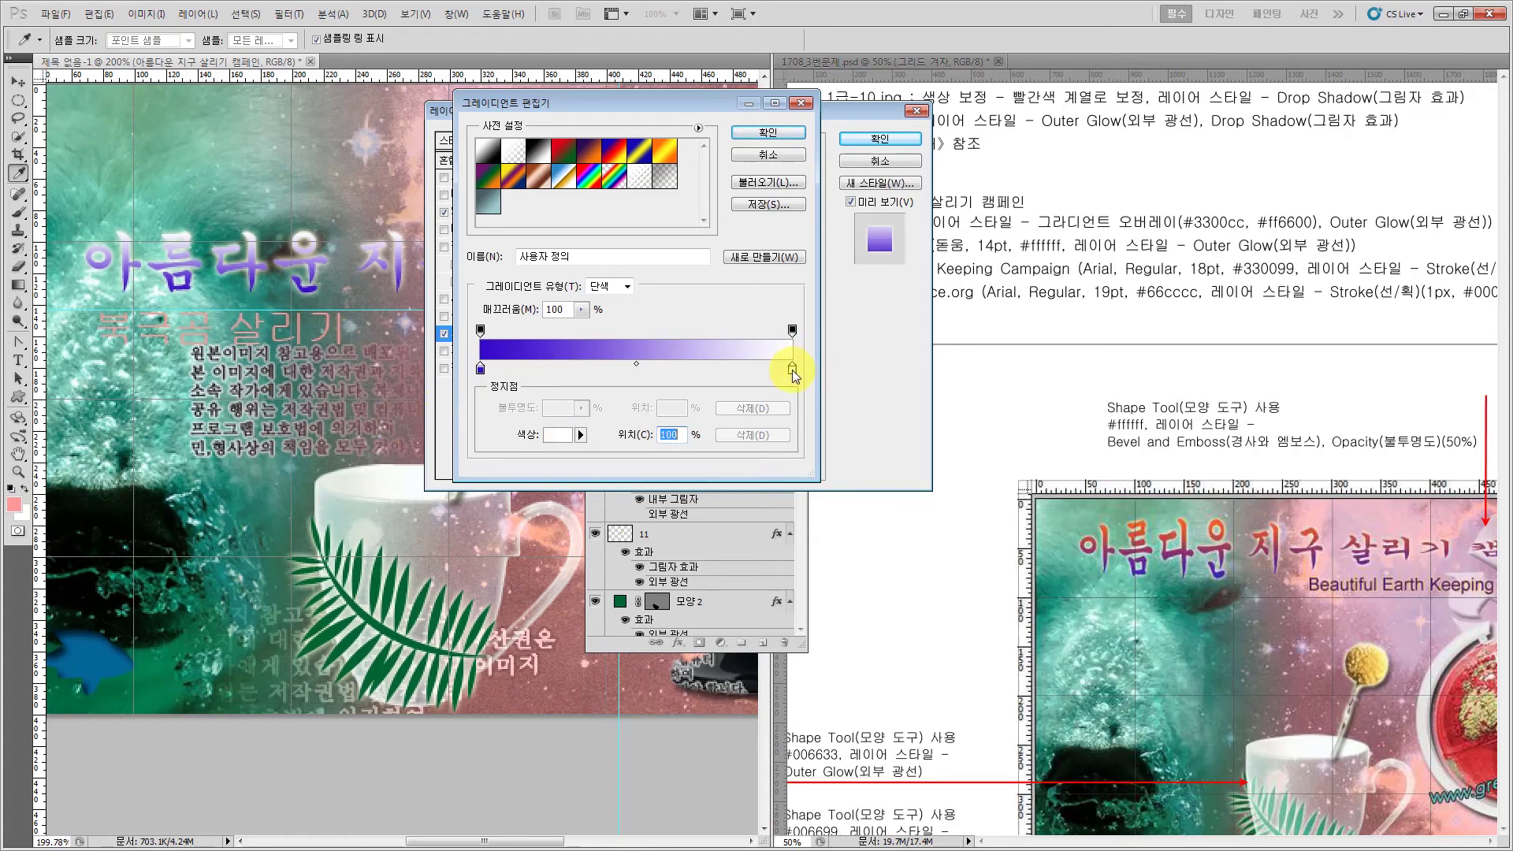
click(557, 434)
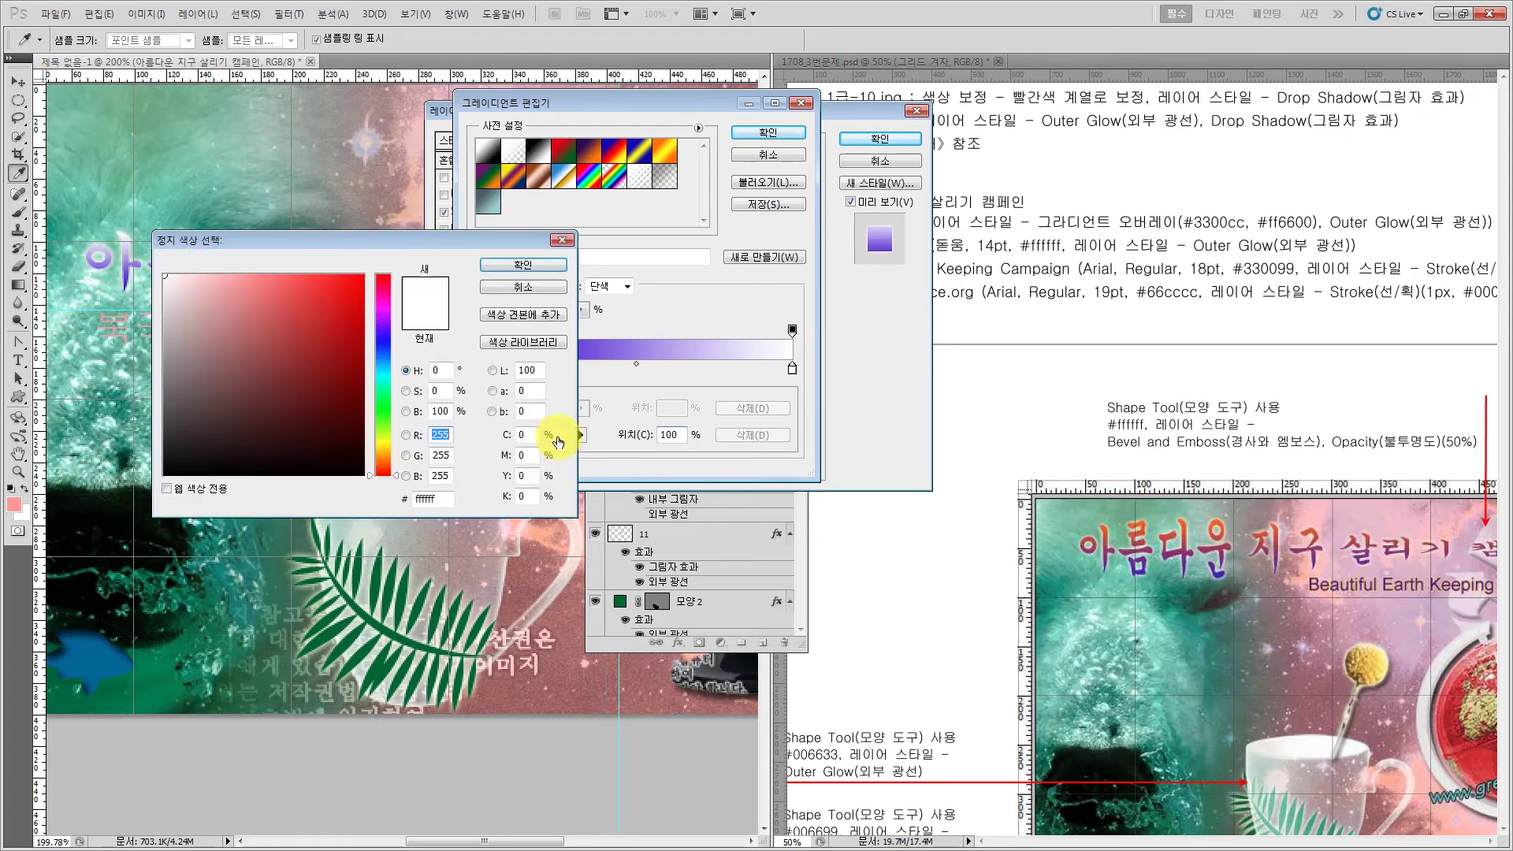
click(445, 498)
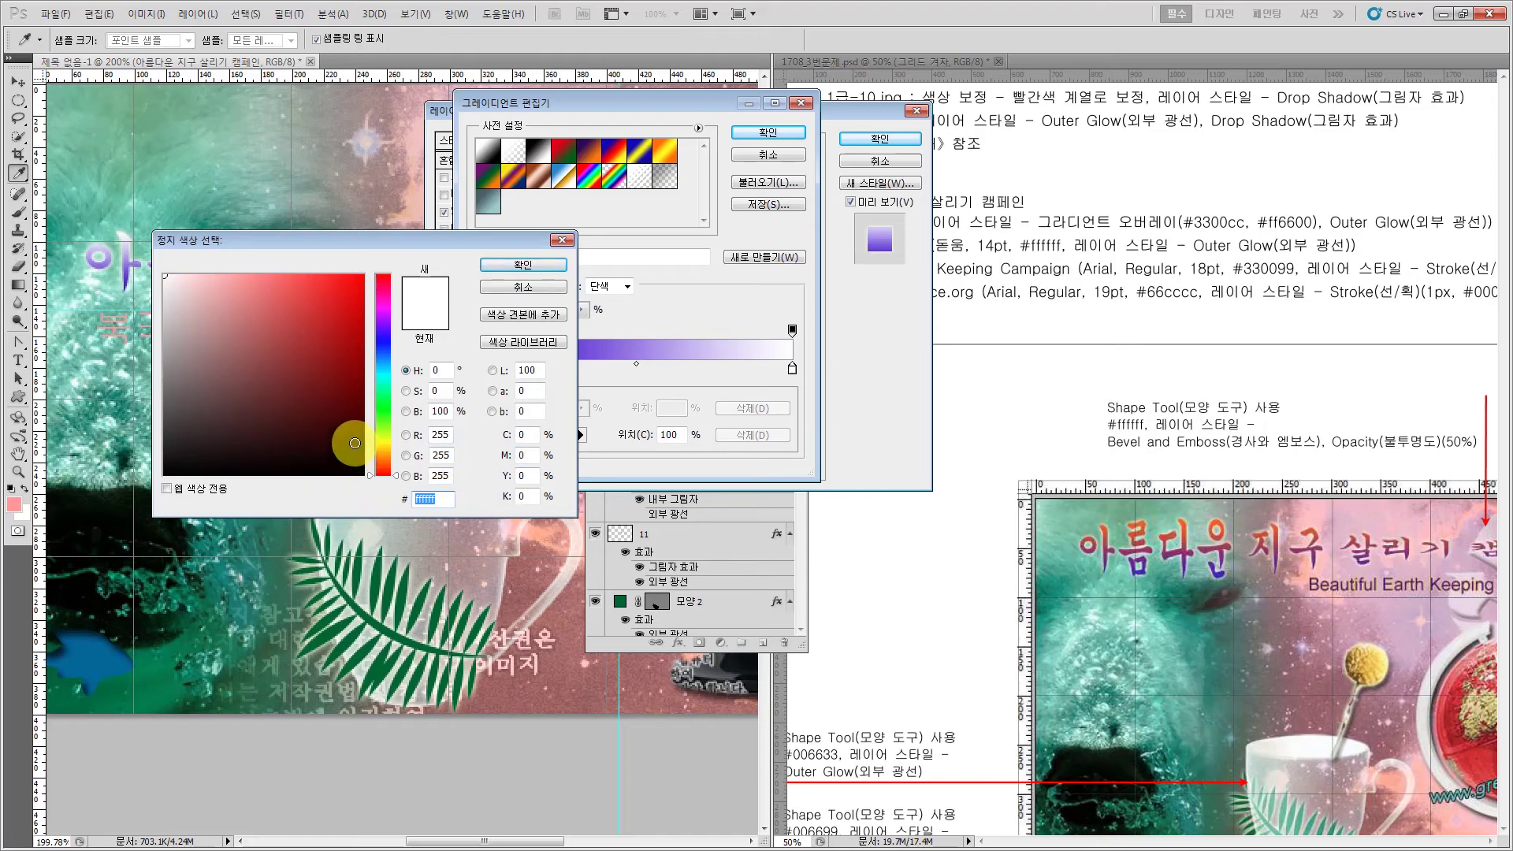
text(ff6)
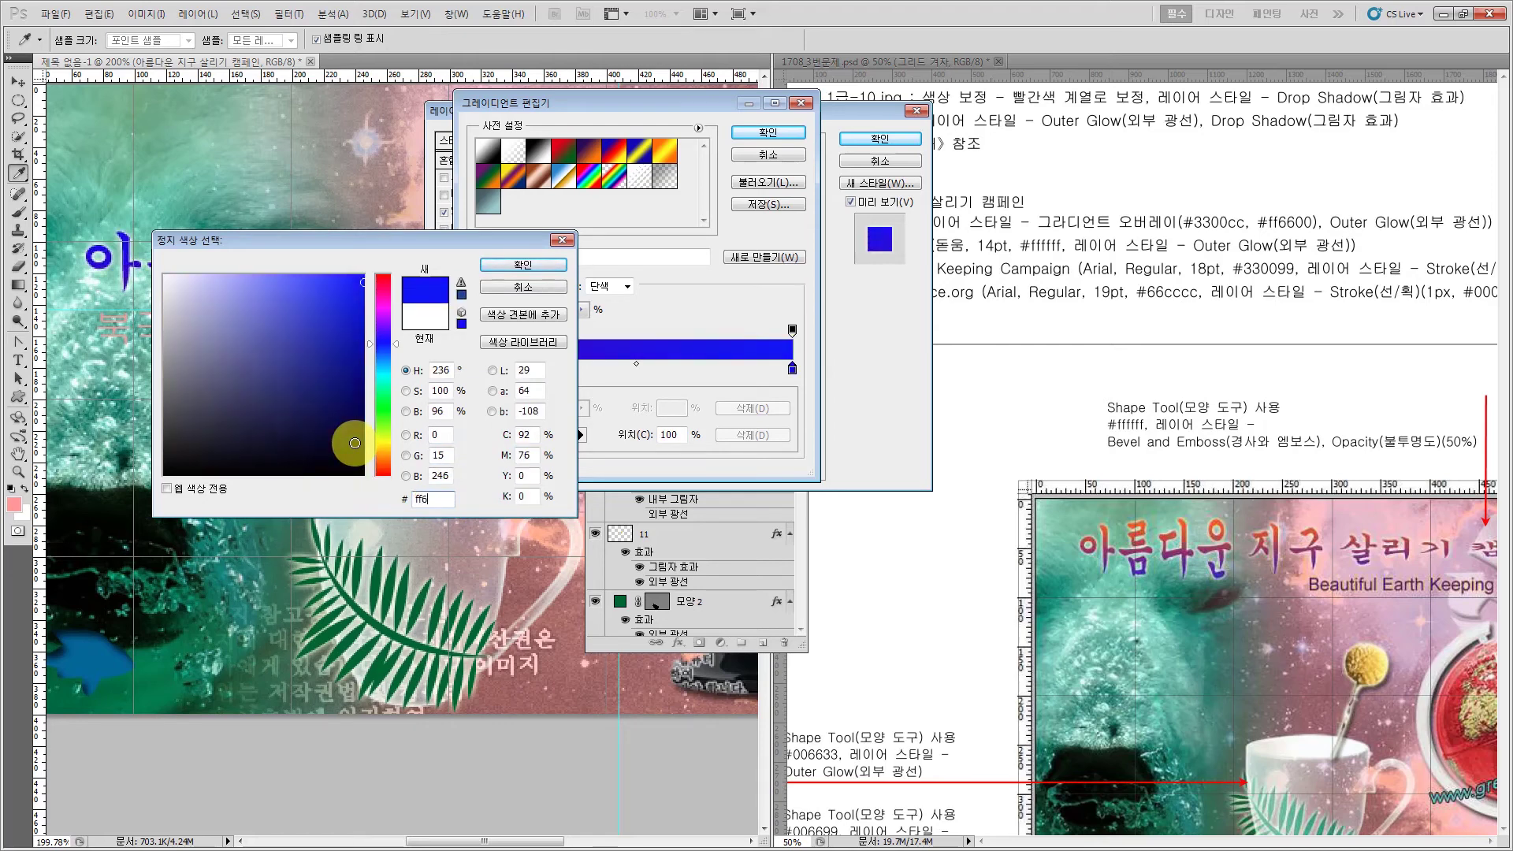
text(600)
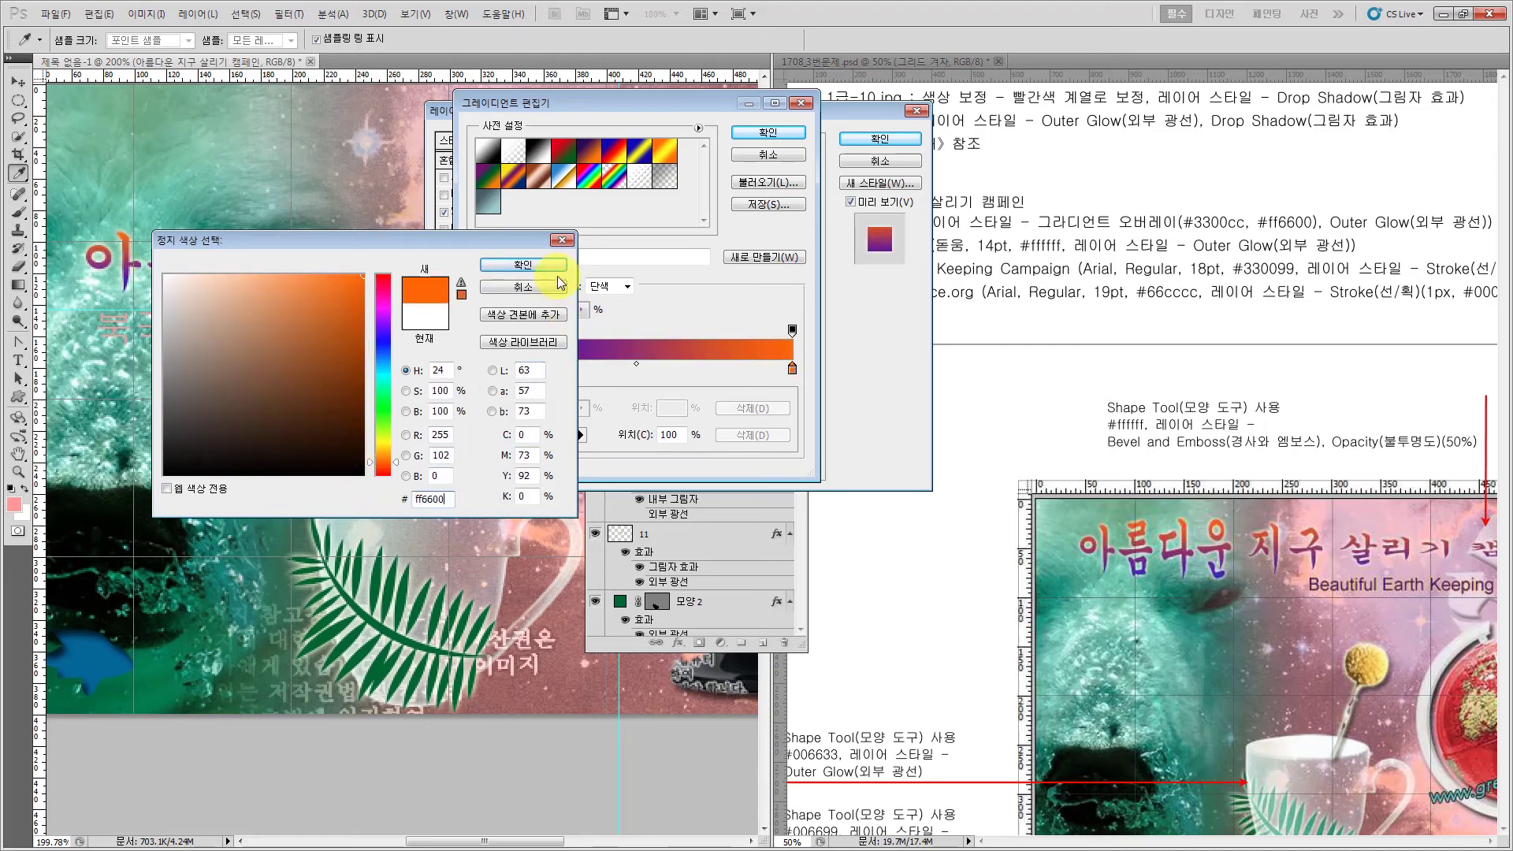
click(524, 265)
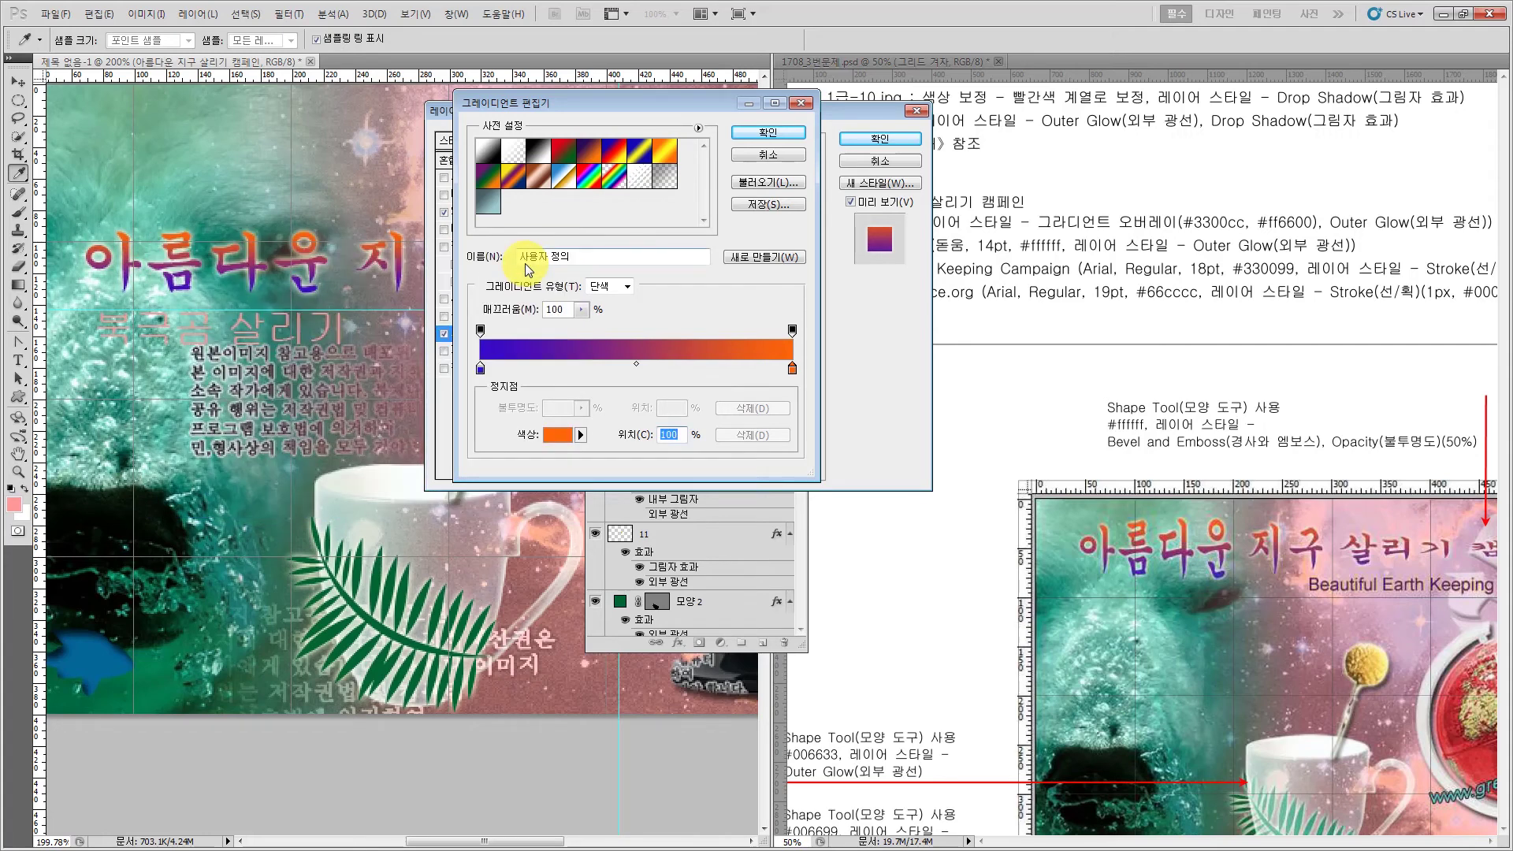
click(754, 134)
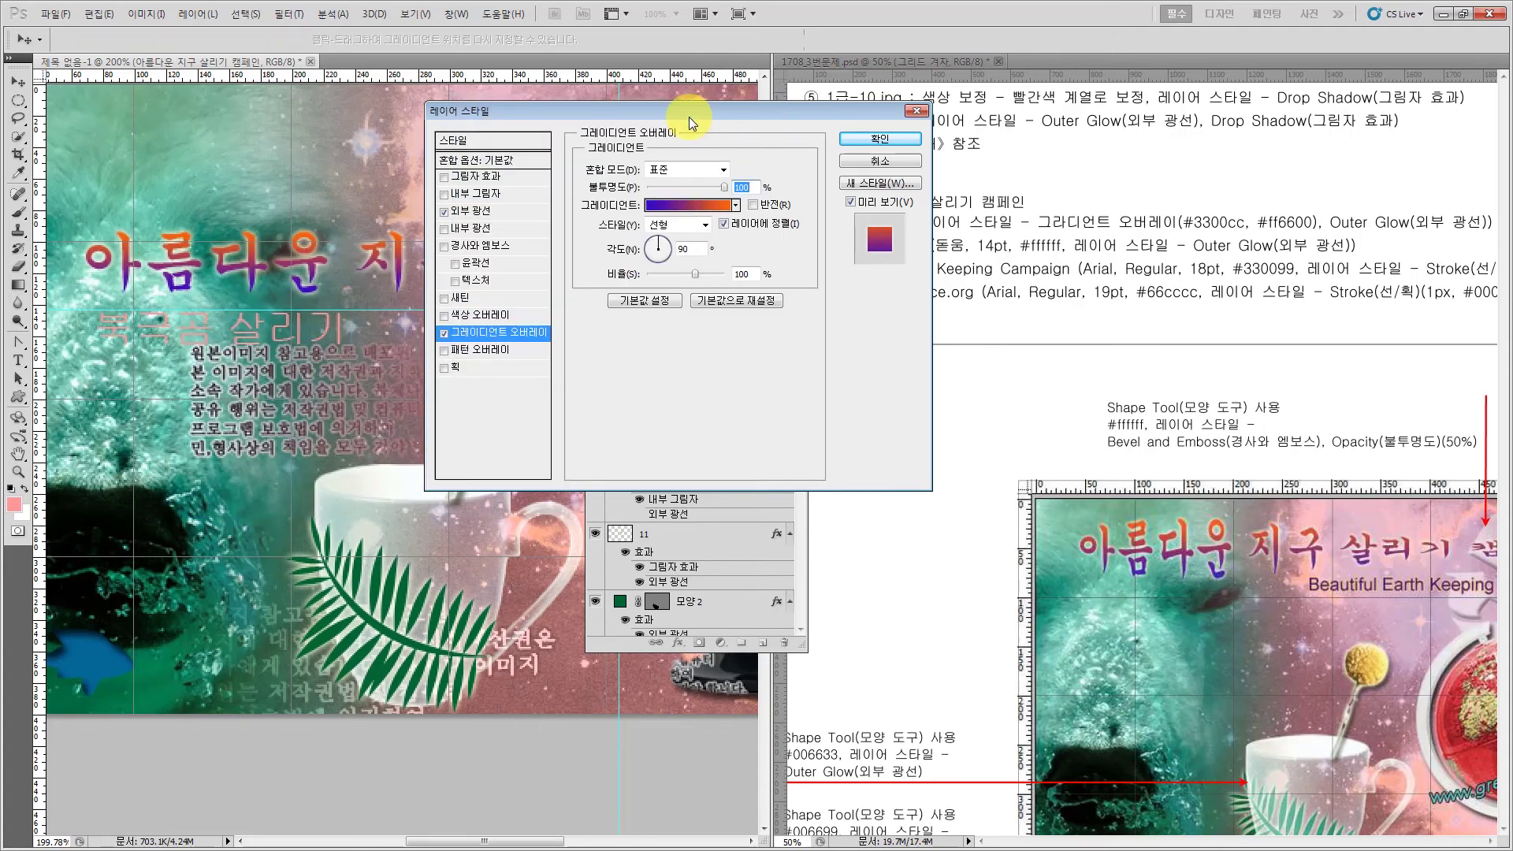
drag(680, 107, 482, 412)
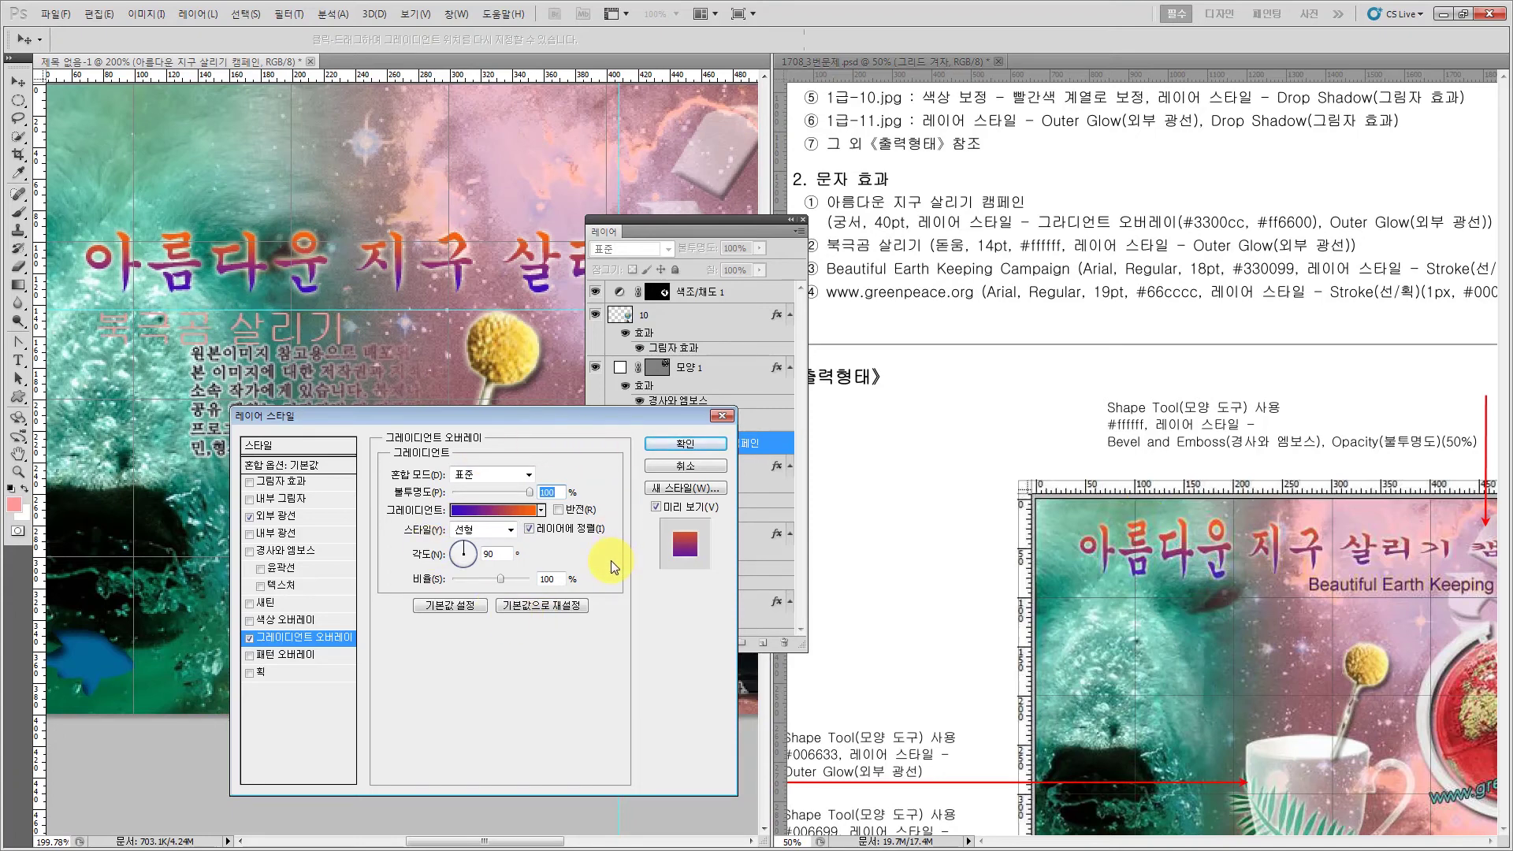
click(694, 448)
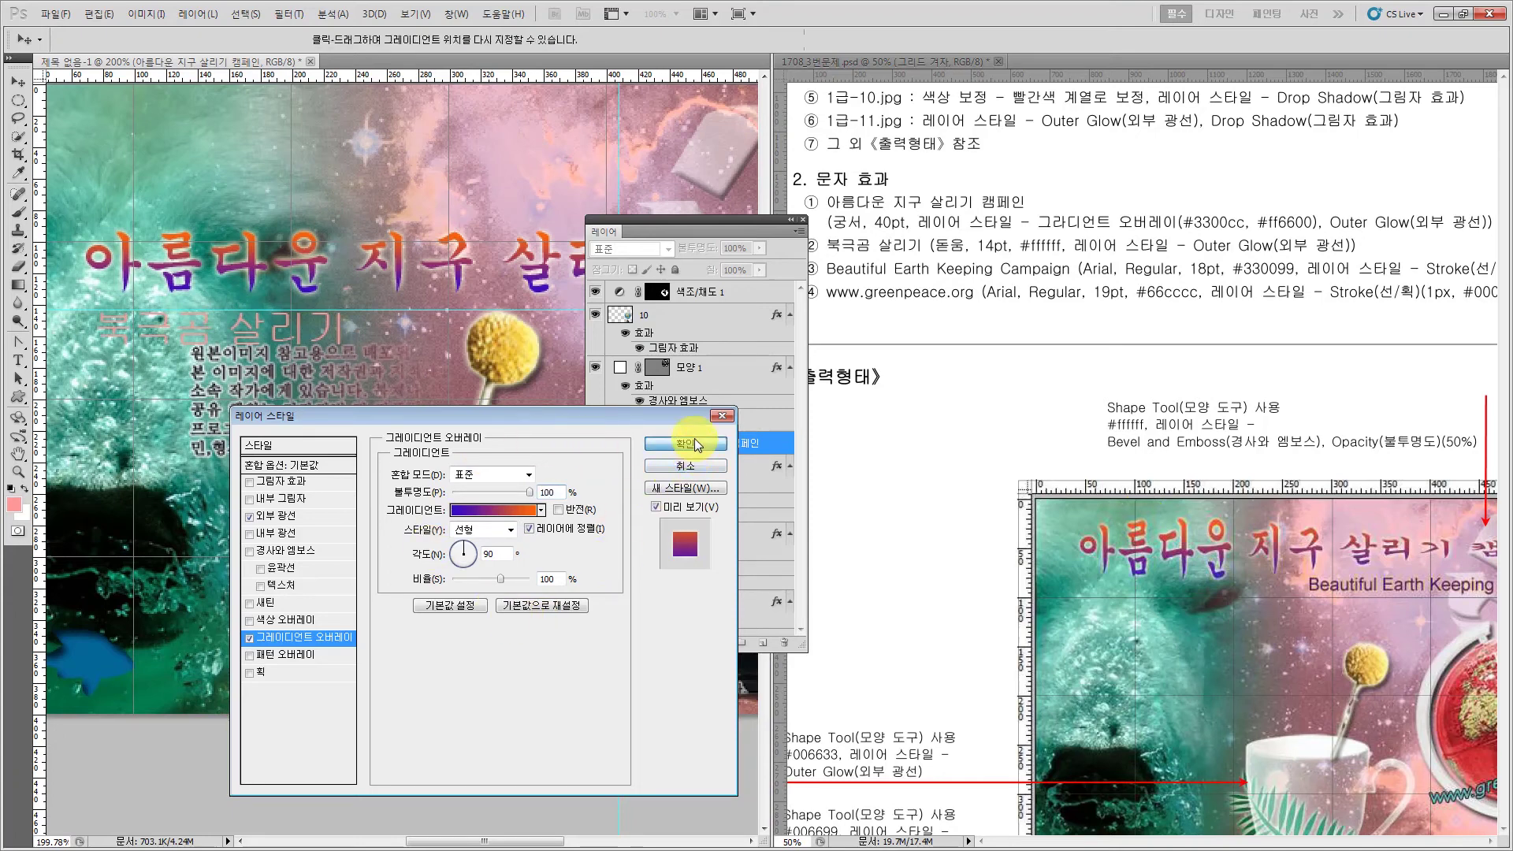
- Compare with the reference output and warp the title text using the Fish (물고기) style with a +50% bend
click(17, 454)
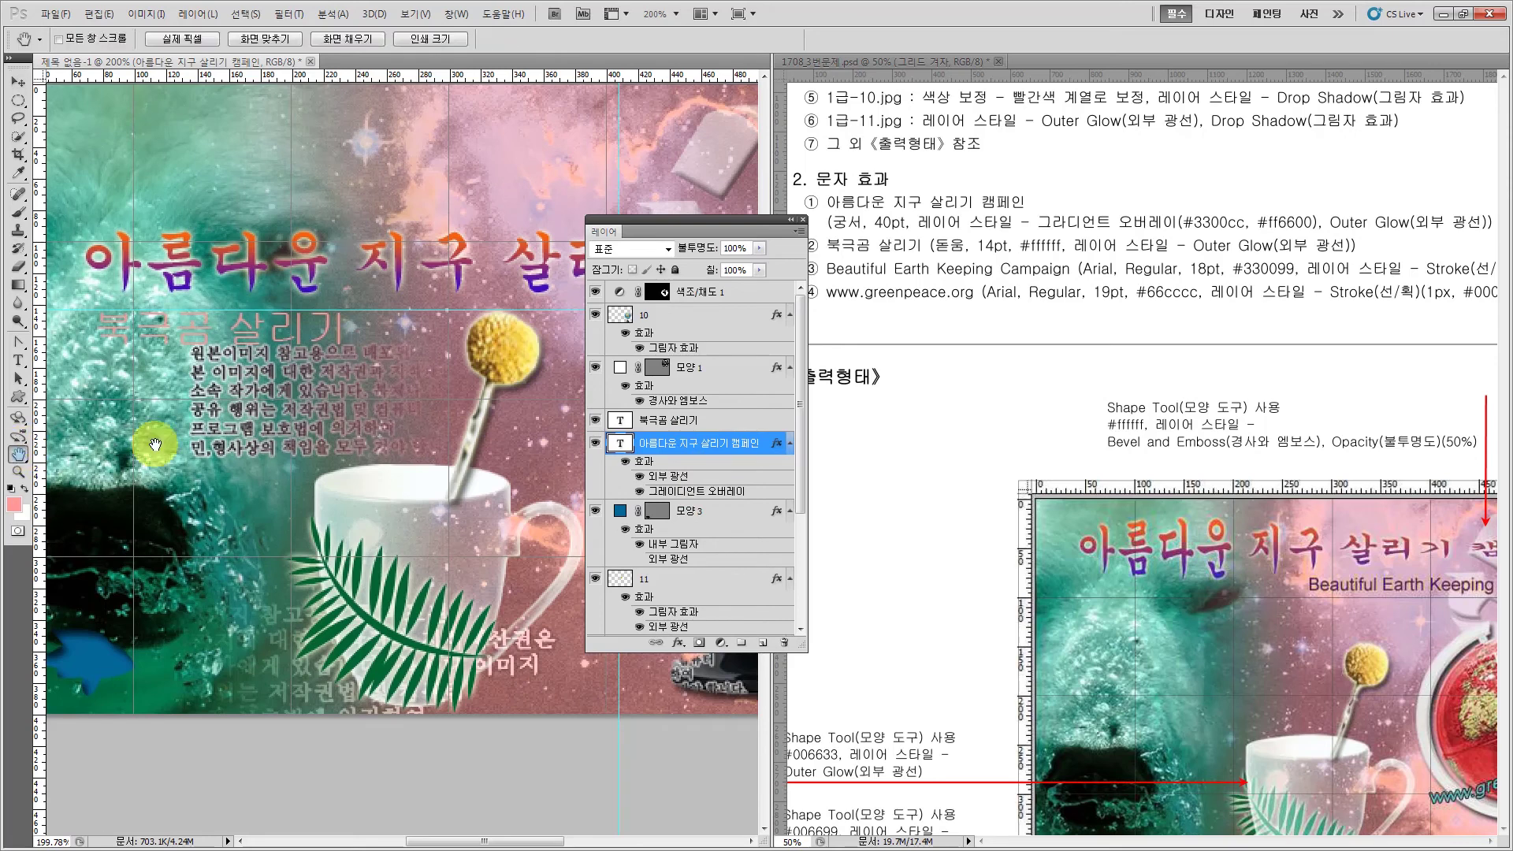
click(1340, 527)
drag(1340, 526, 1167, 431)
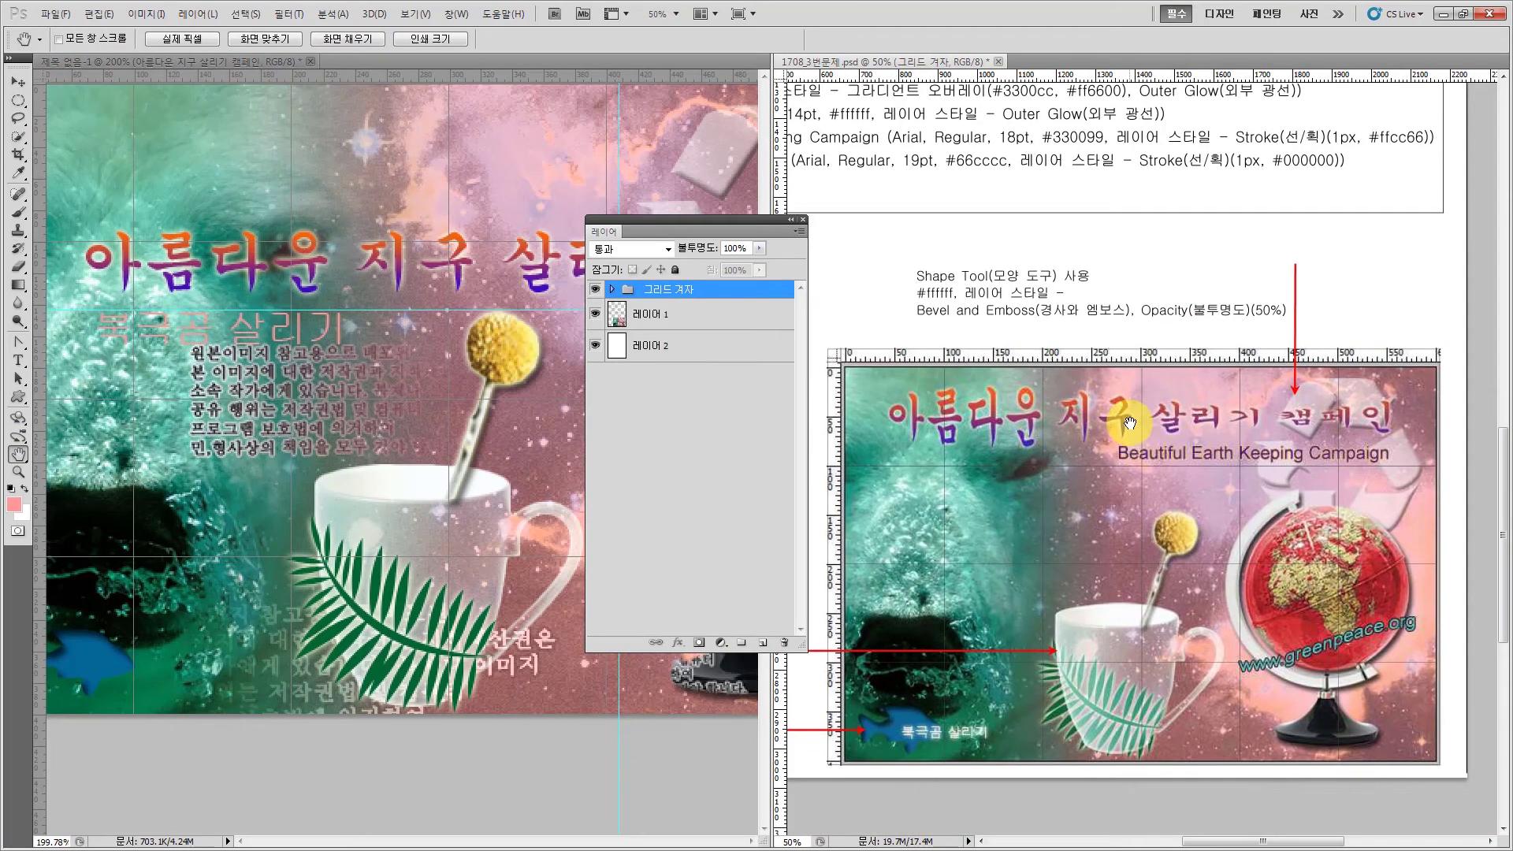
drag(640, 220, 622, 434)
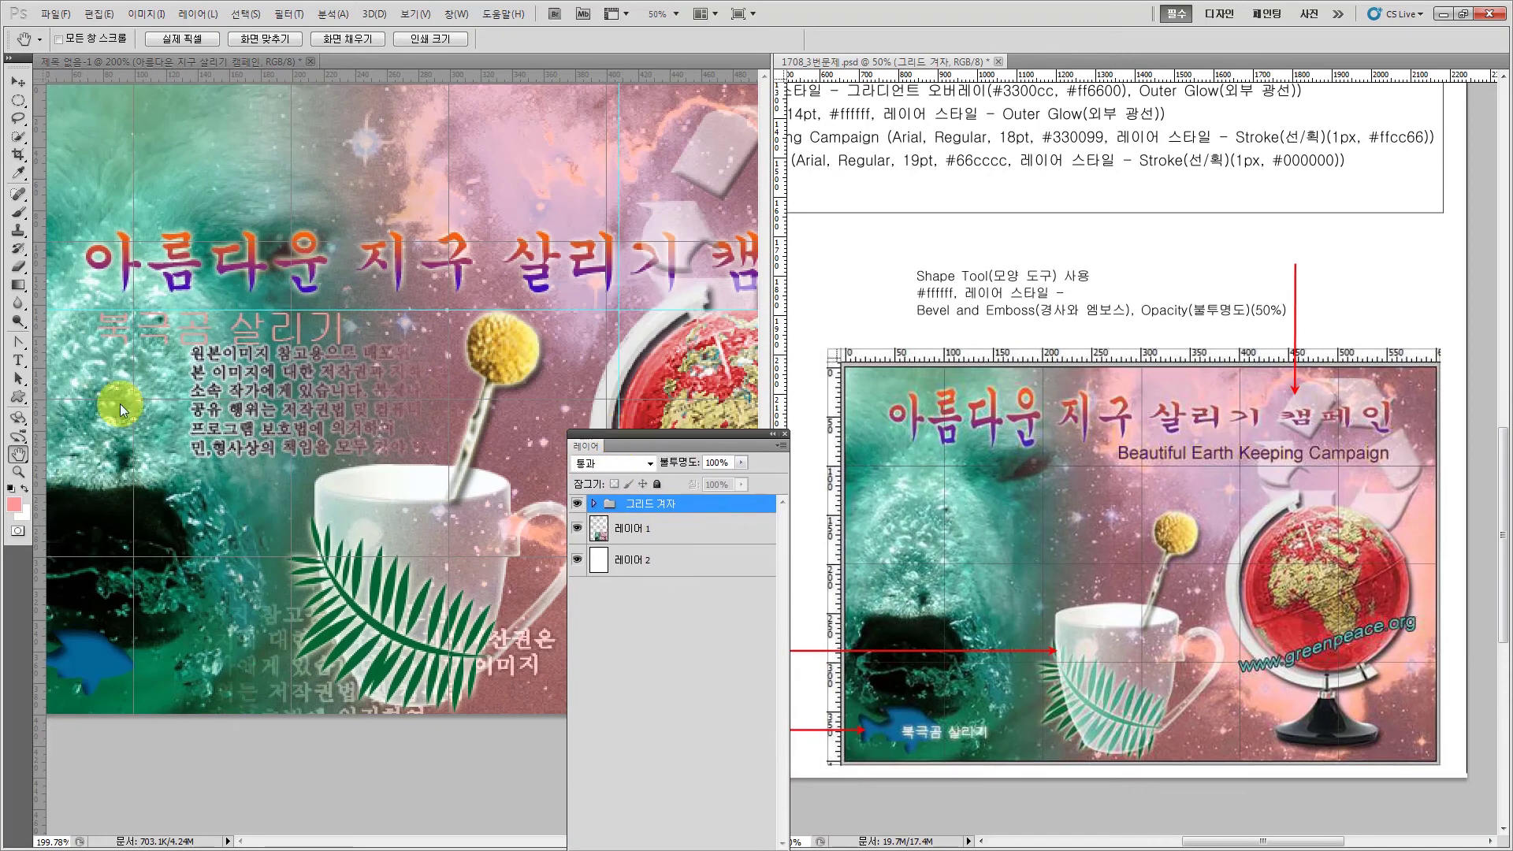
click(17, 360)
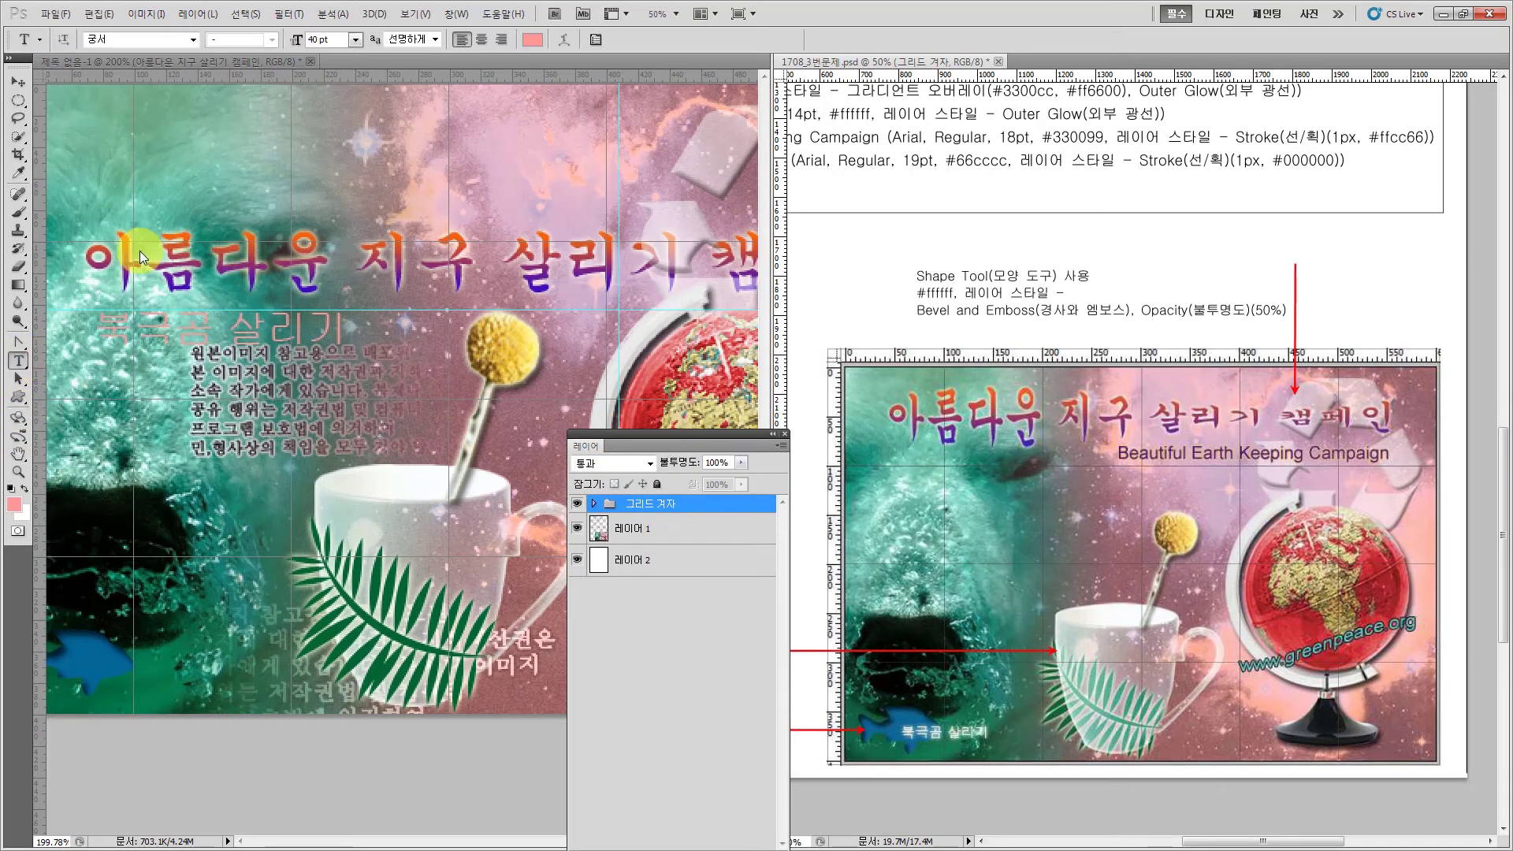
click(192, 262)
drag(98, 256, 780, 232)
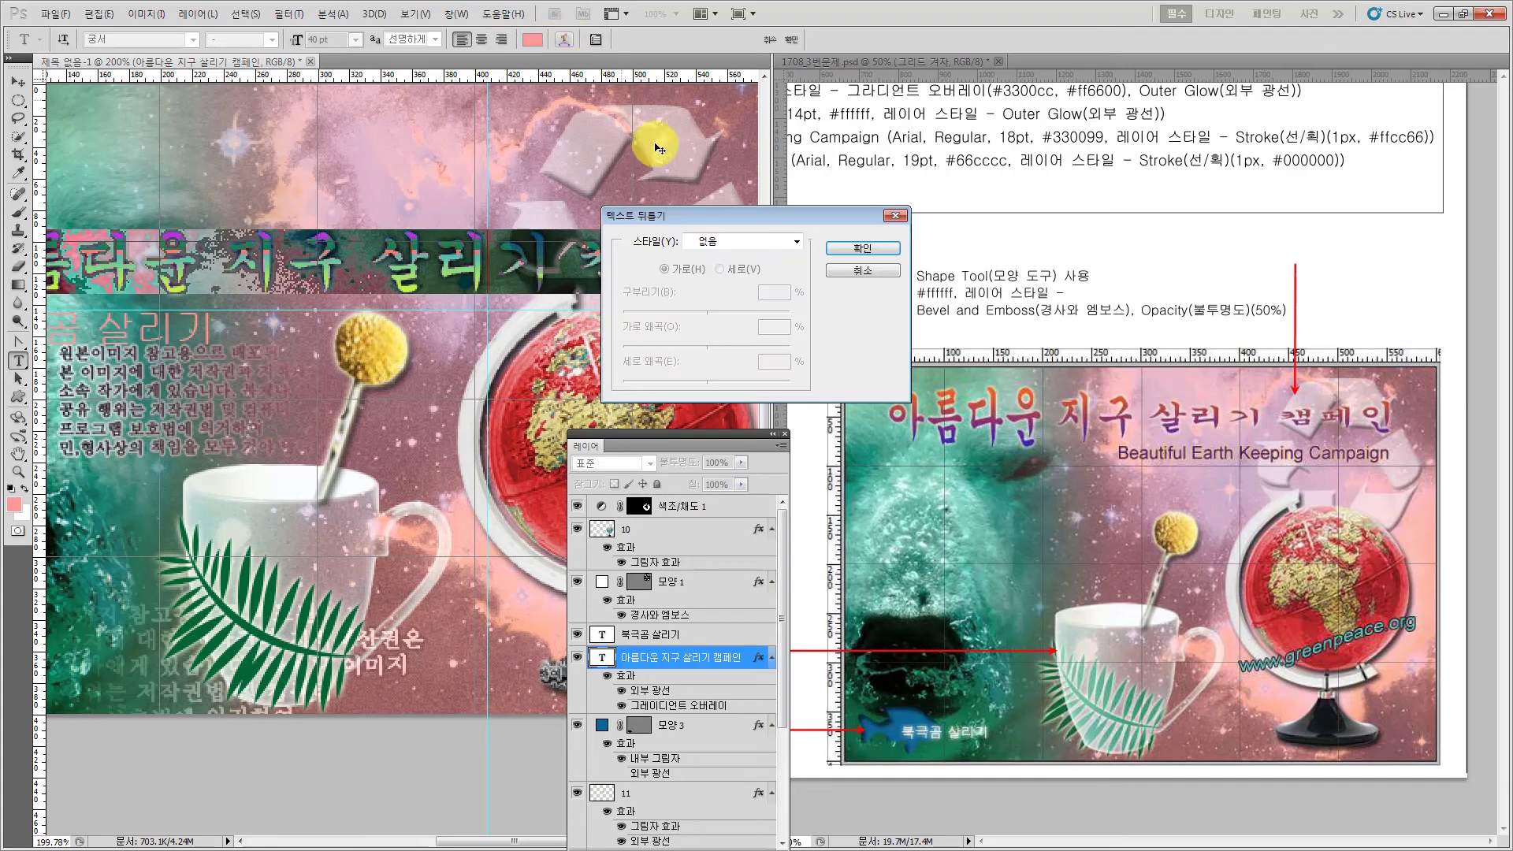
click(798, 244)
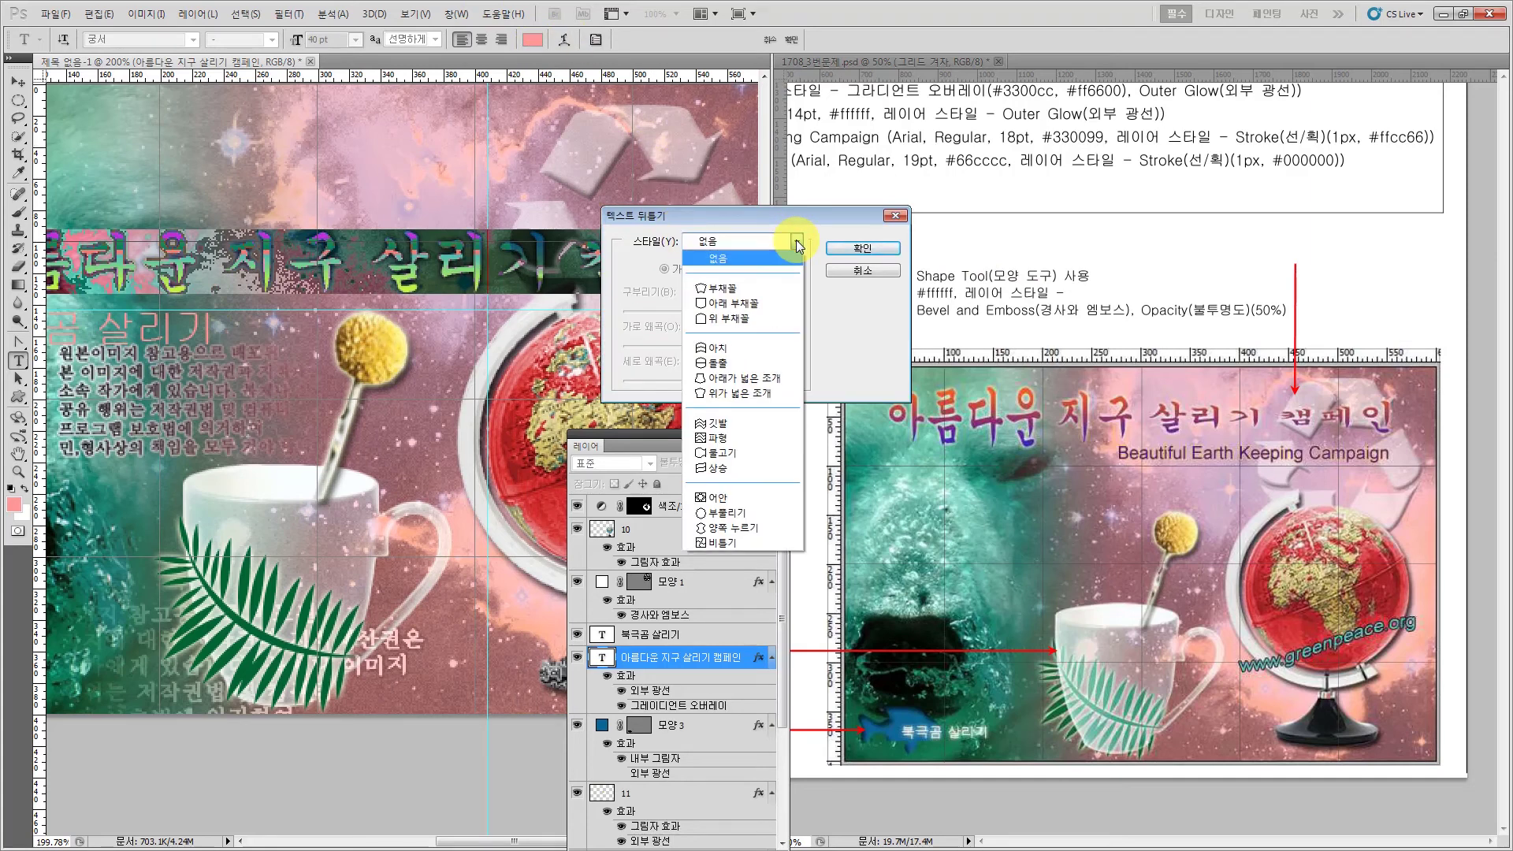
click(754, 454)
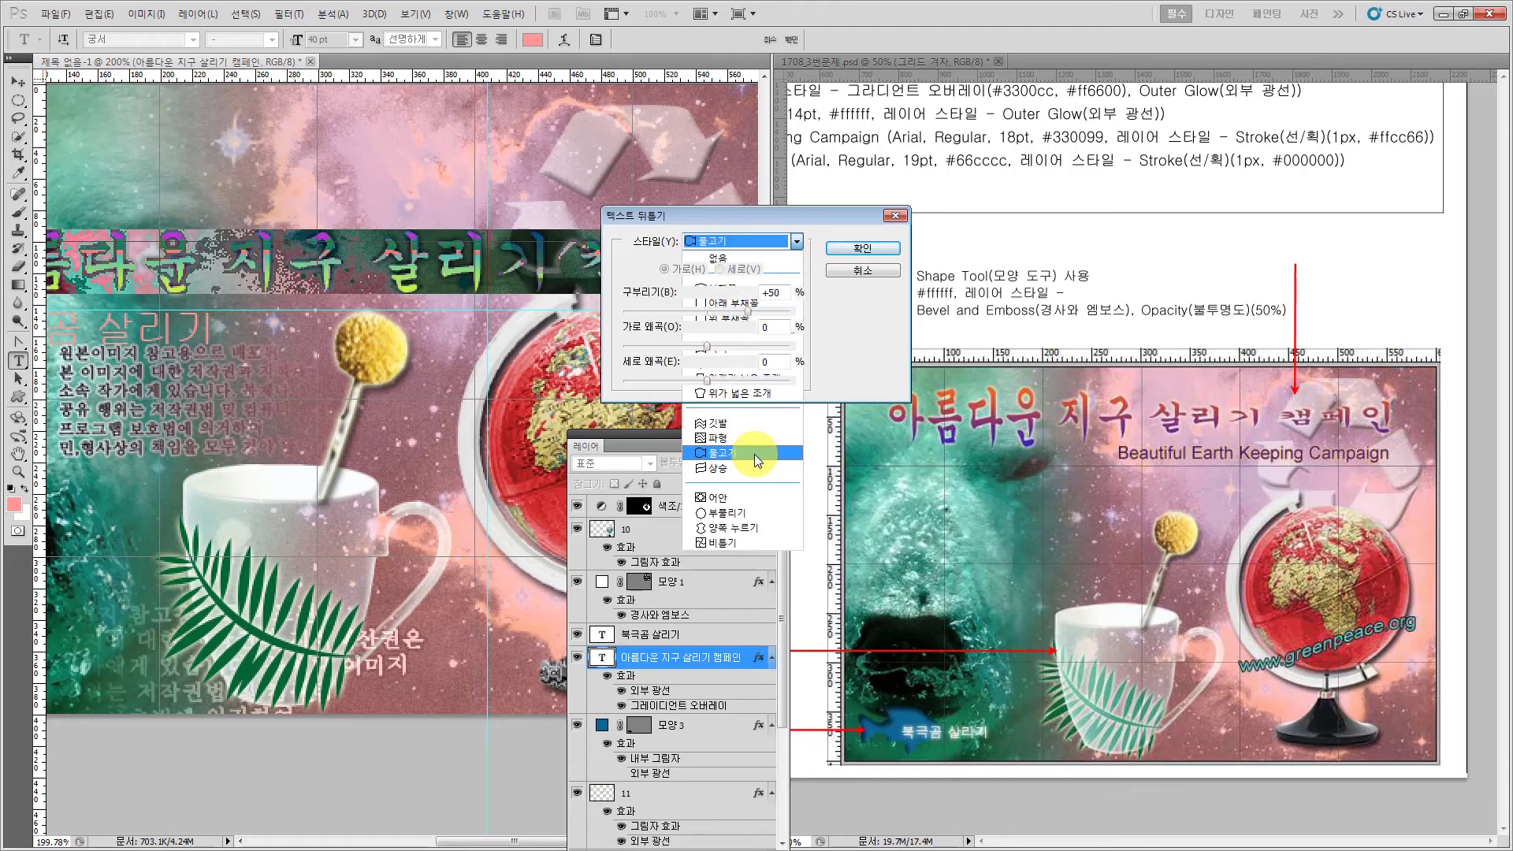
click(847, 249)
click(19, 473)
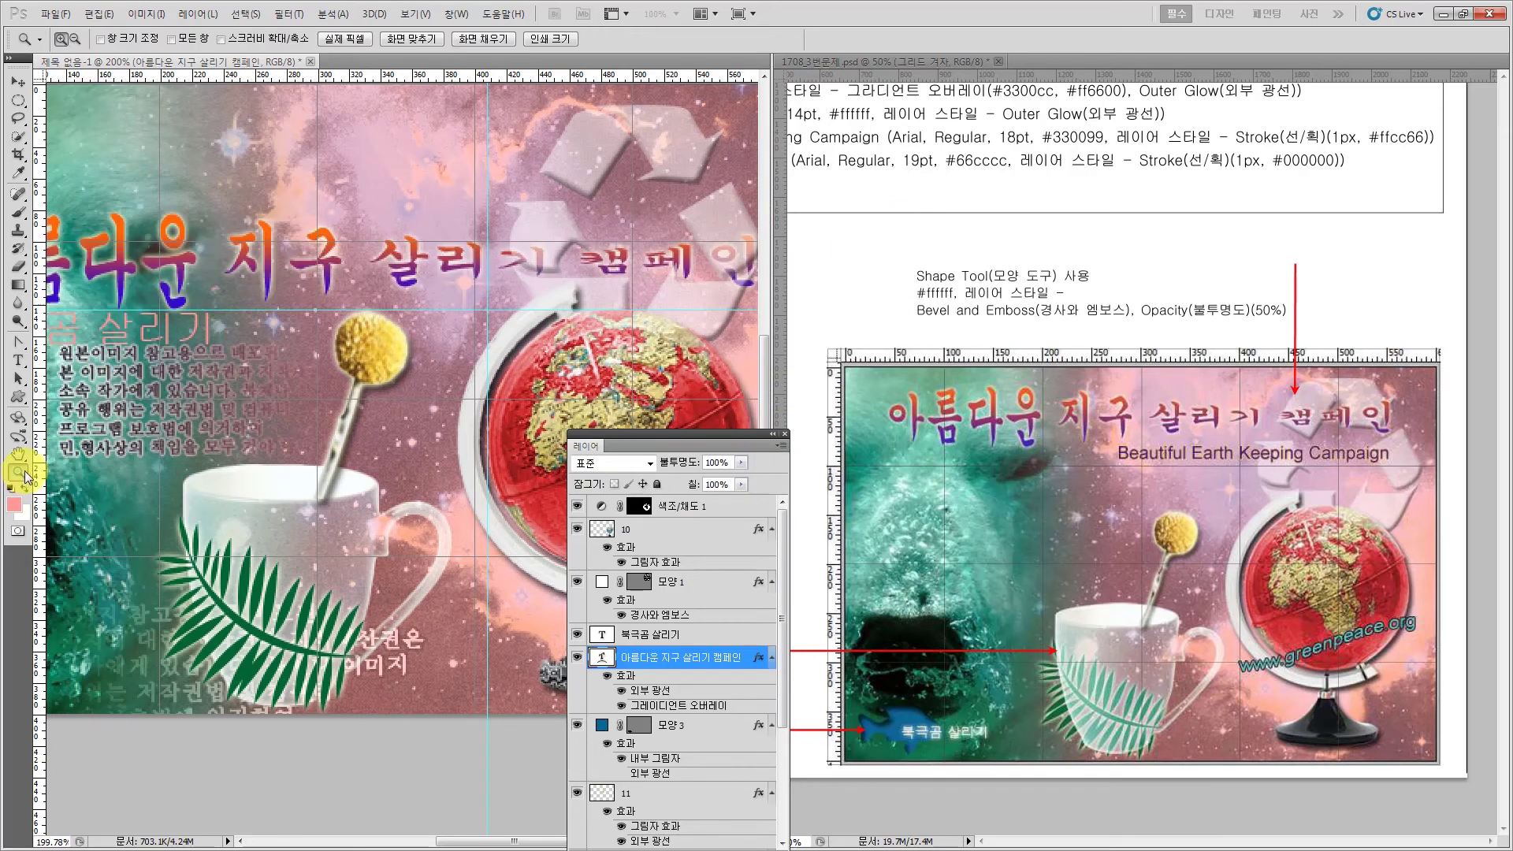
- Move the warped title text up to the upper part of the composite and nudge it slightly left to match the reference
alt+click(555, 233)
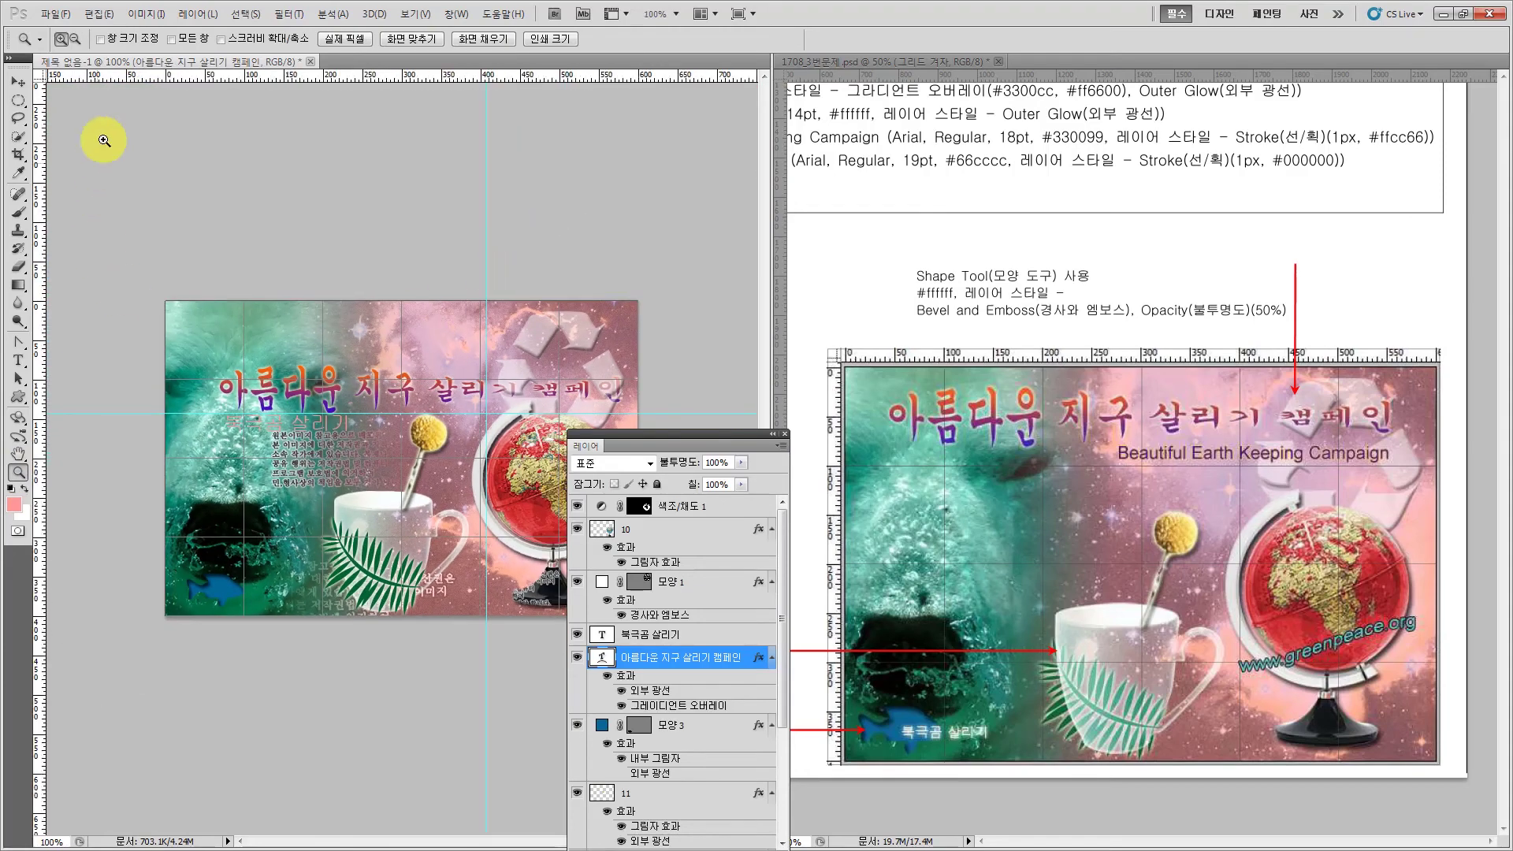
click(18, 82)
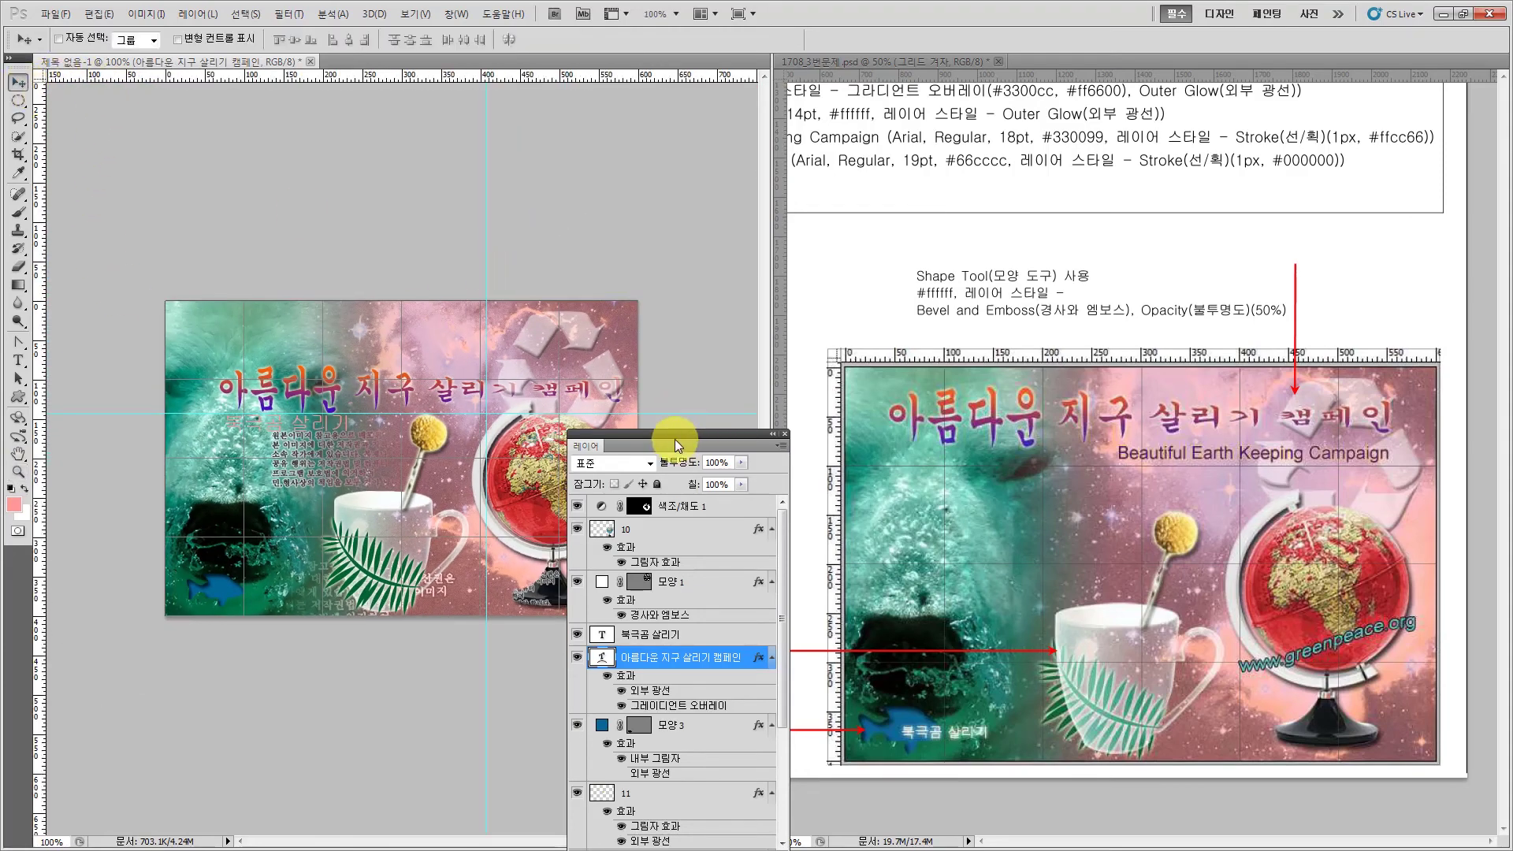
drag(676, 441, 533, 588)
drag(377, 402, 363, 359)
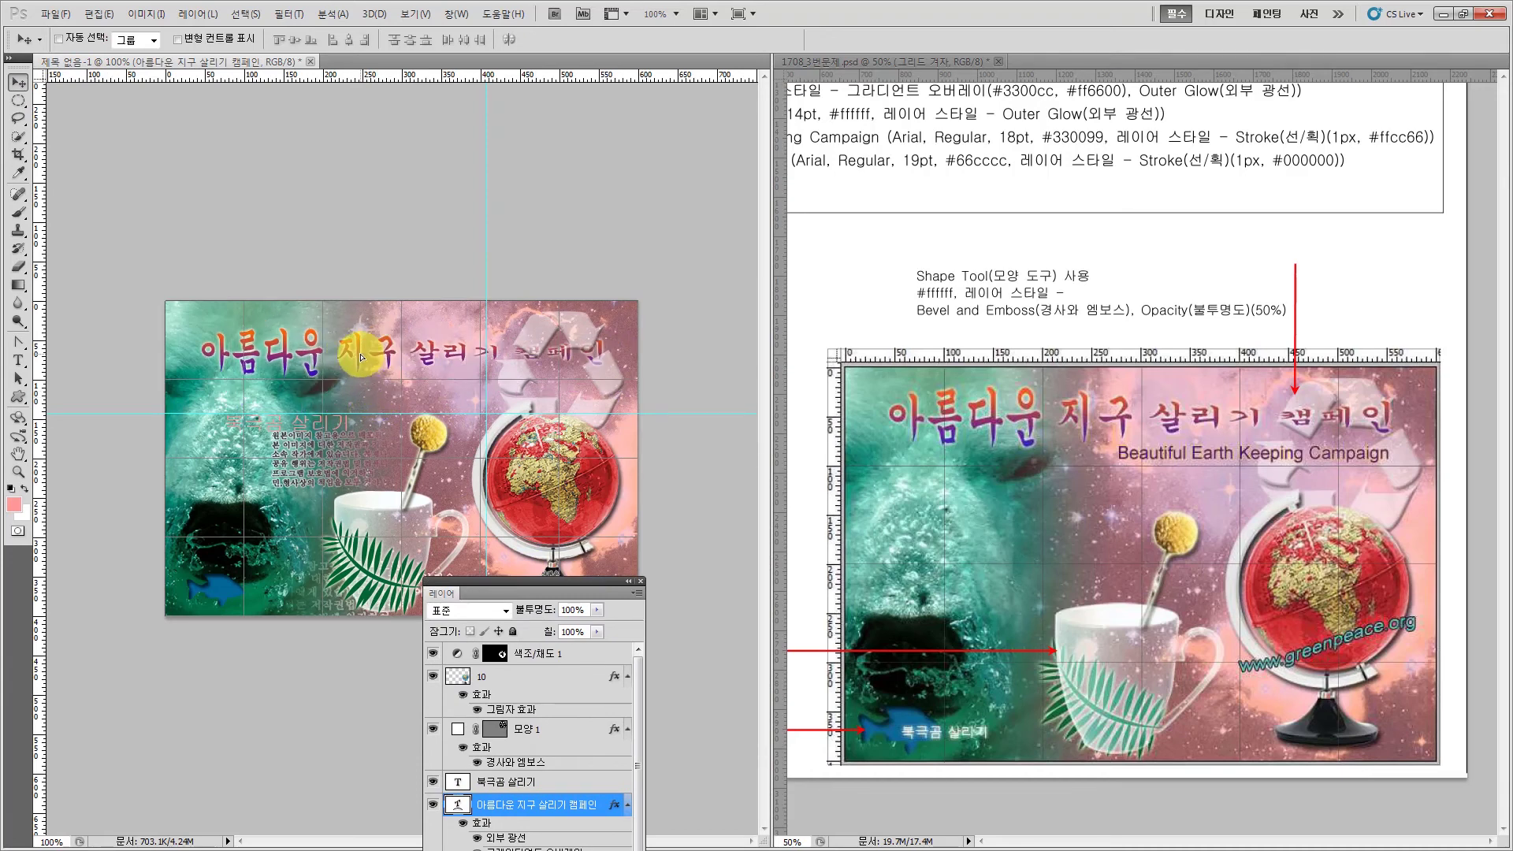
key(Left)
key(Left)
key(Left)
key(Left)
key(Left)
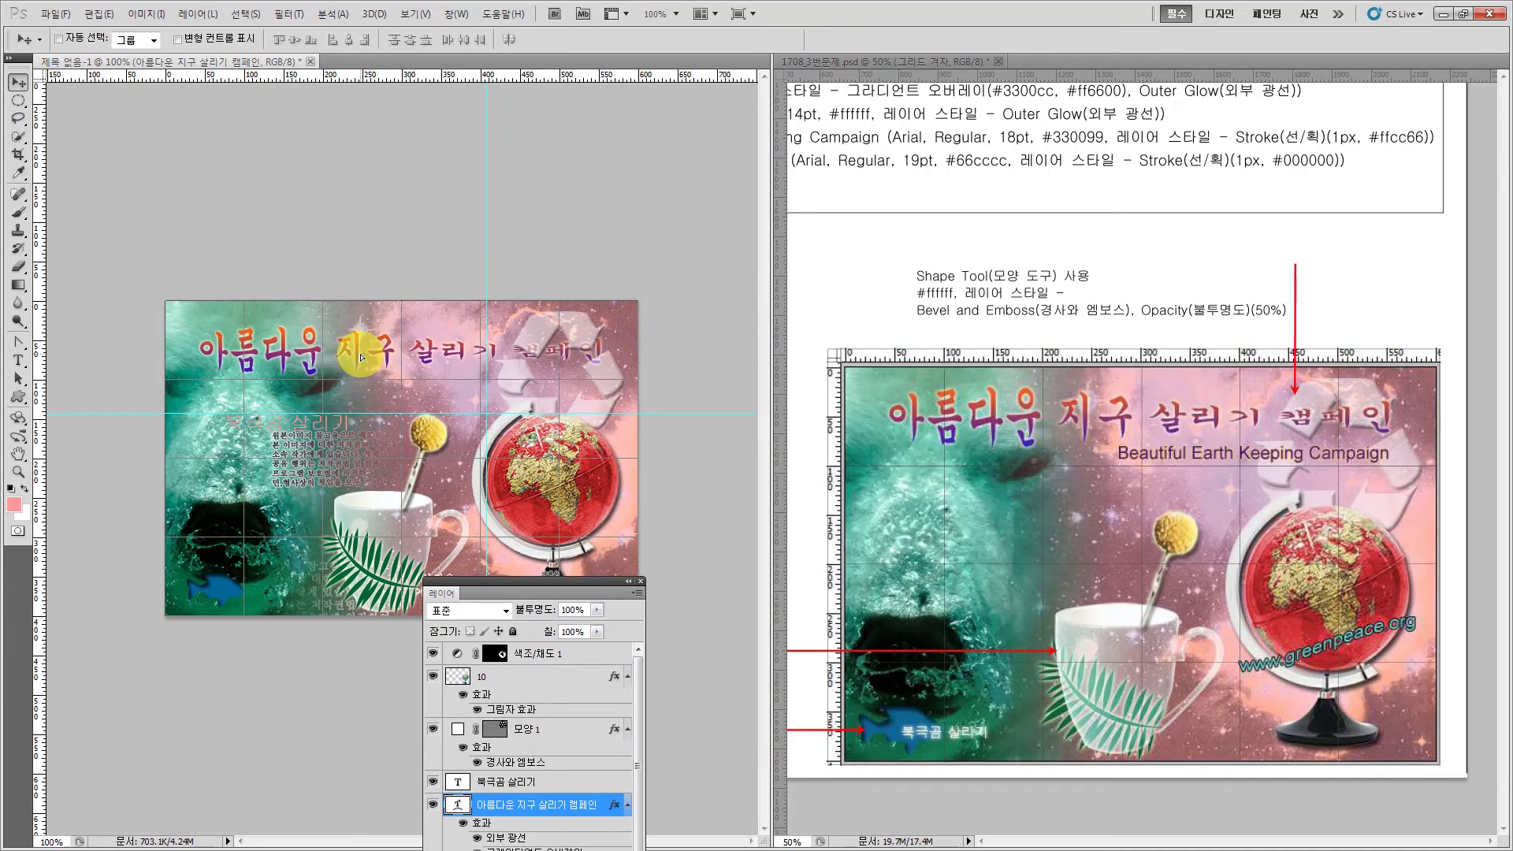
key(Left)
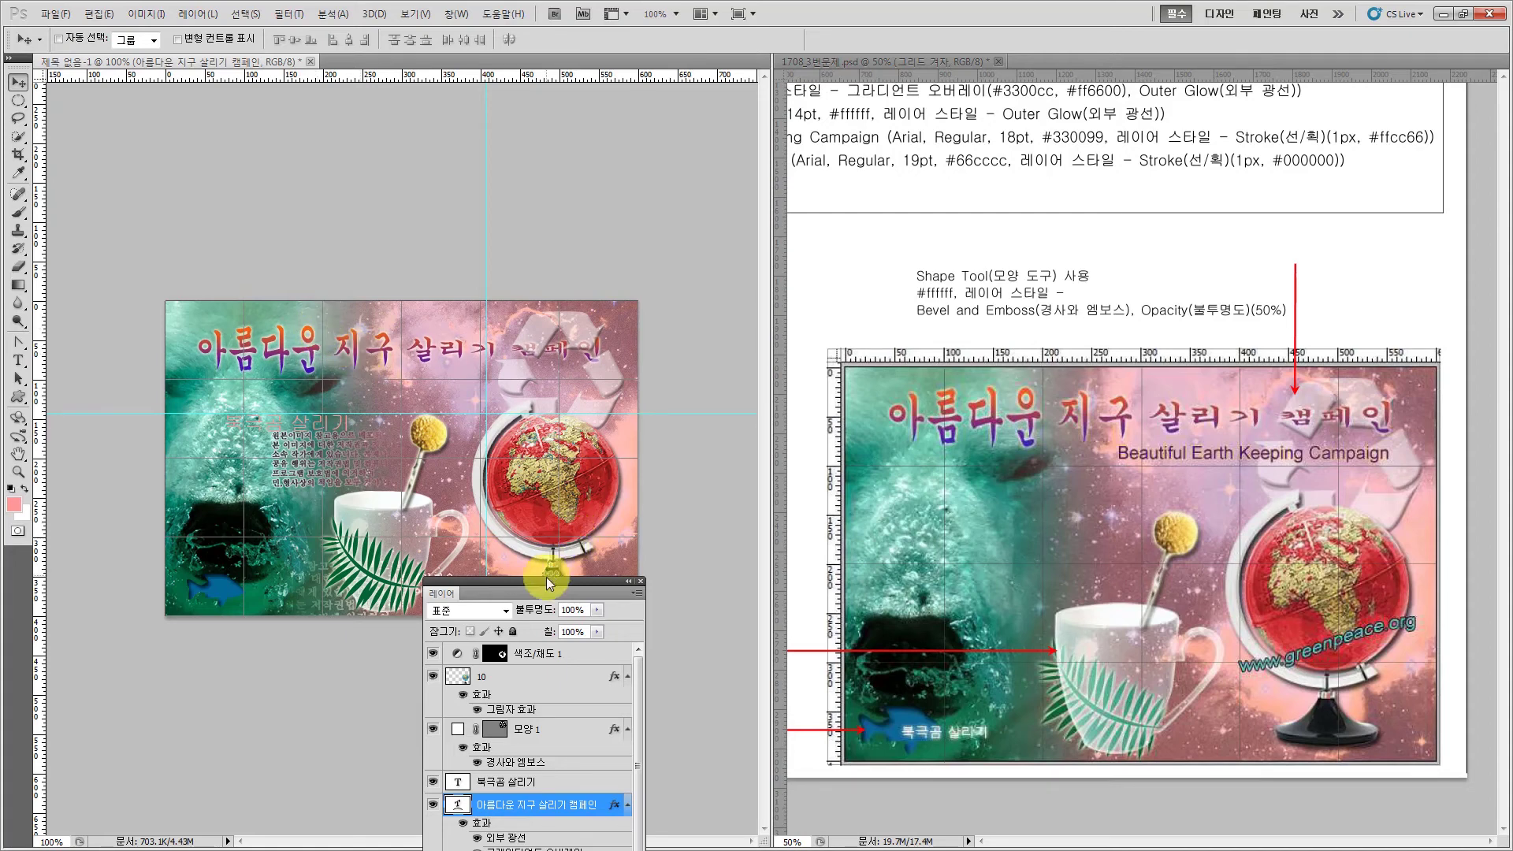
- Move the title layer "아름다운 지구 살리기 캠페인" to the top of the layer stack
drag(545, 583, 750, 371)
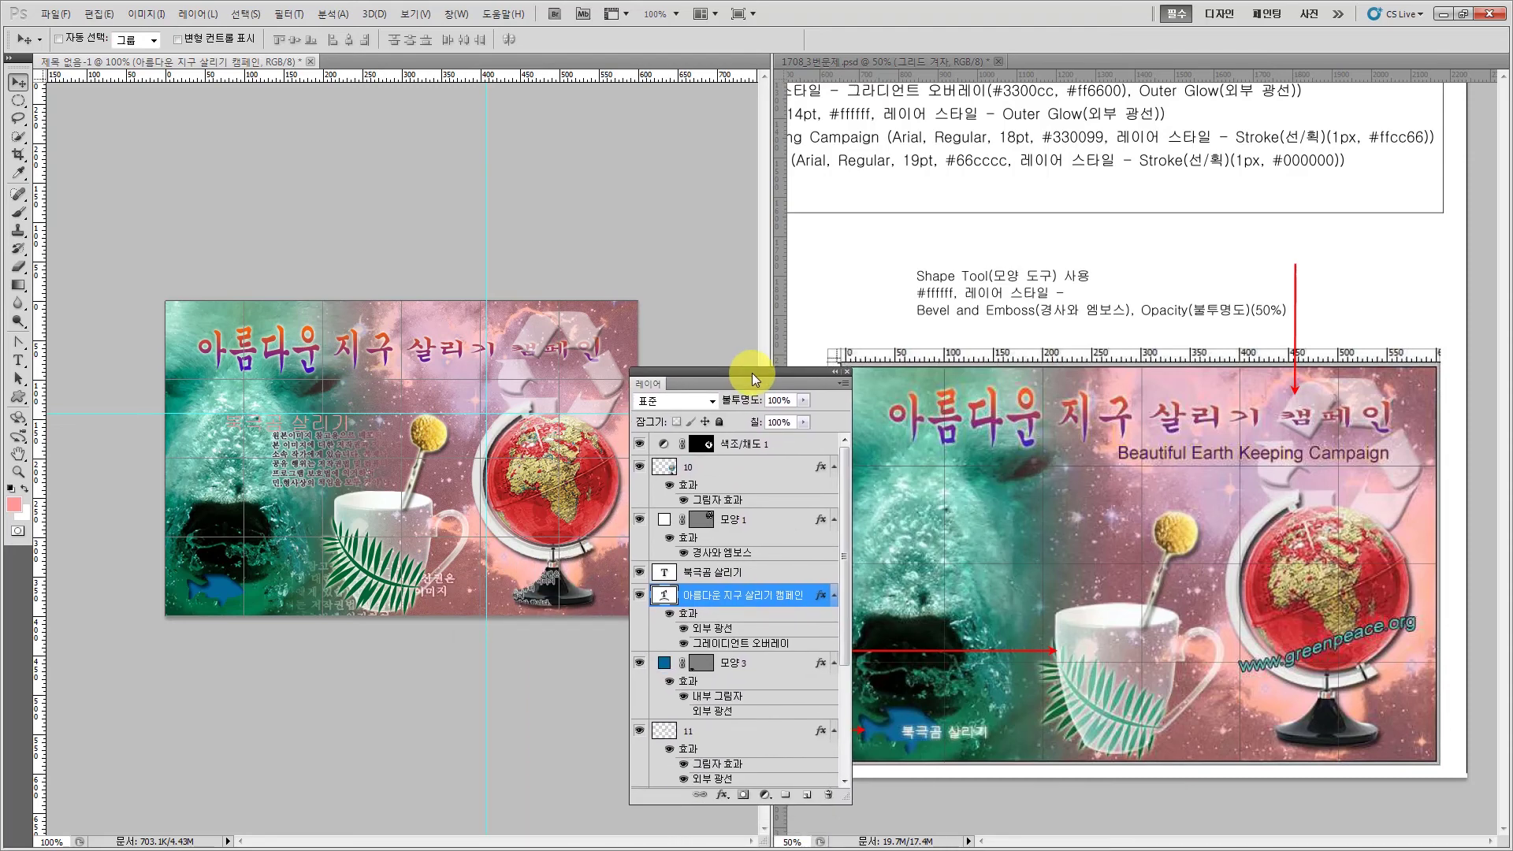
drag(750, 371, 710, 400)
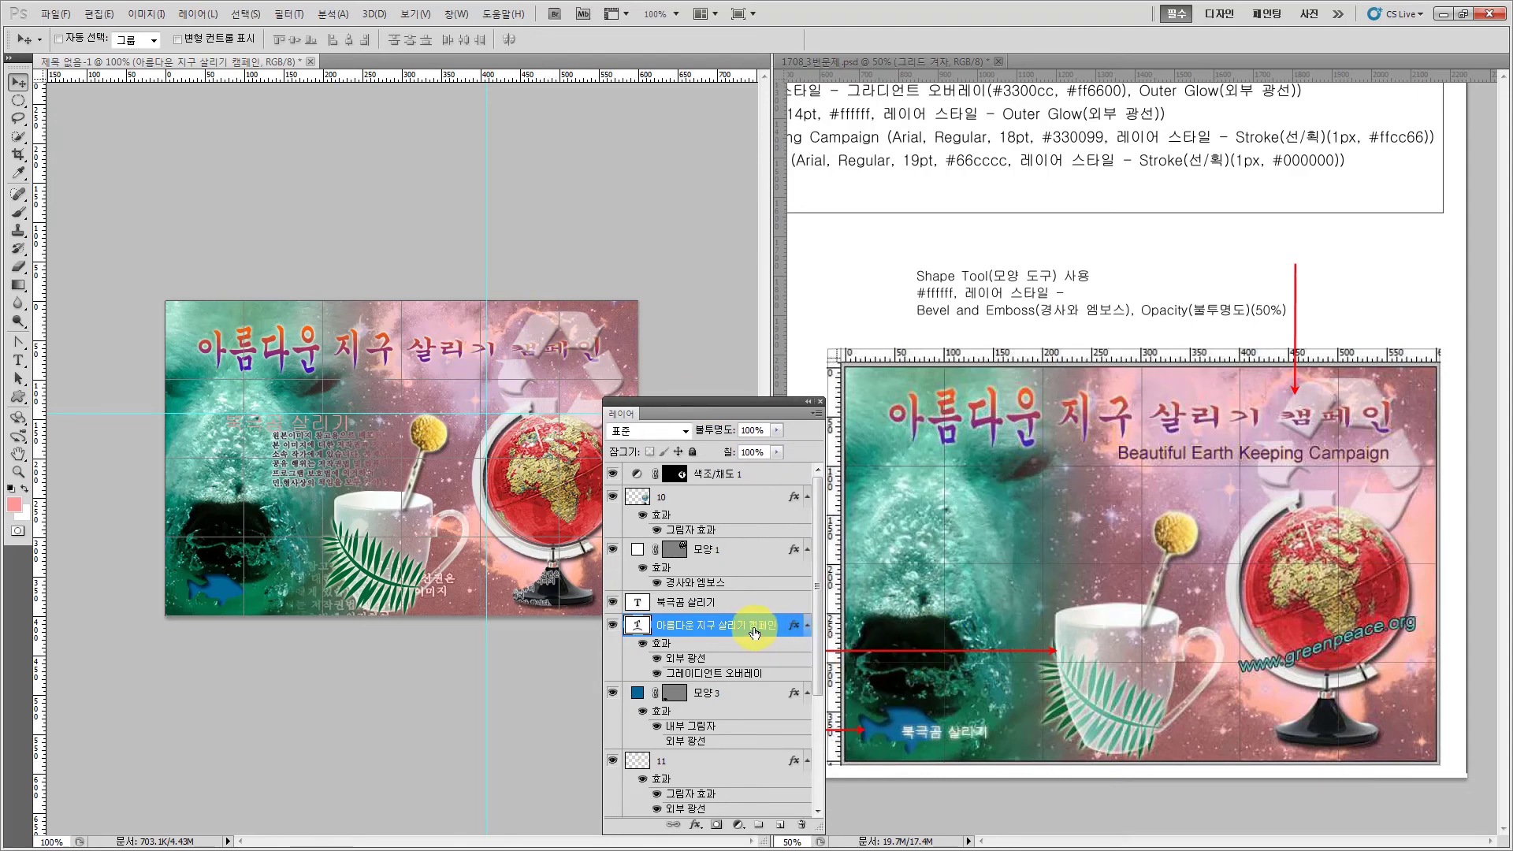
drag(729, 628, 678, 469)
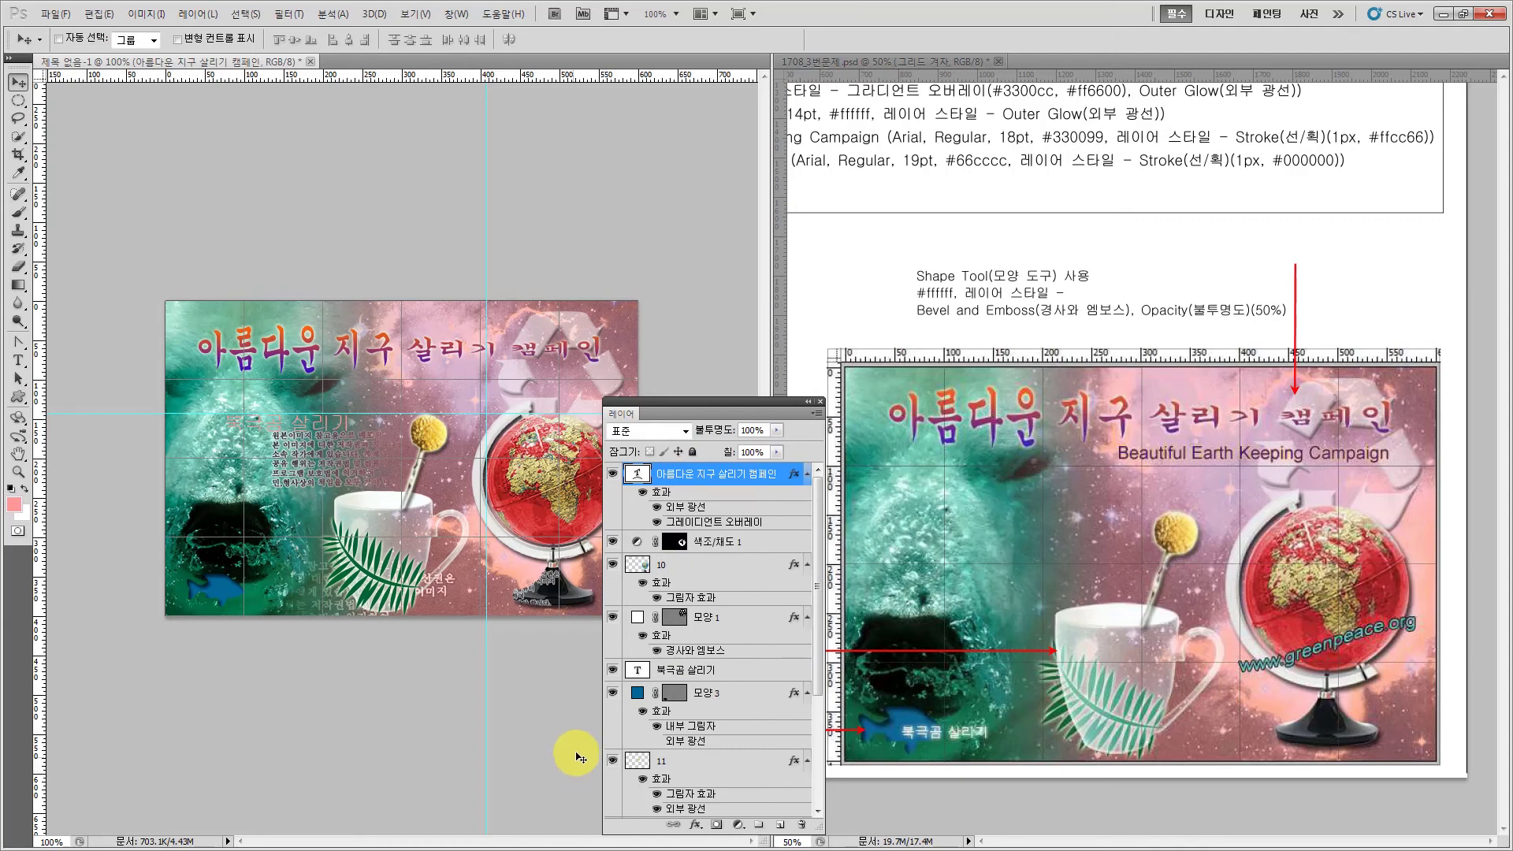
drag(722, 398, 829, 248)
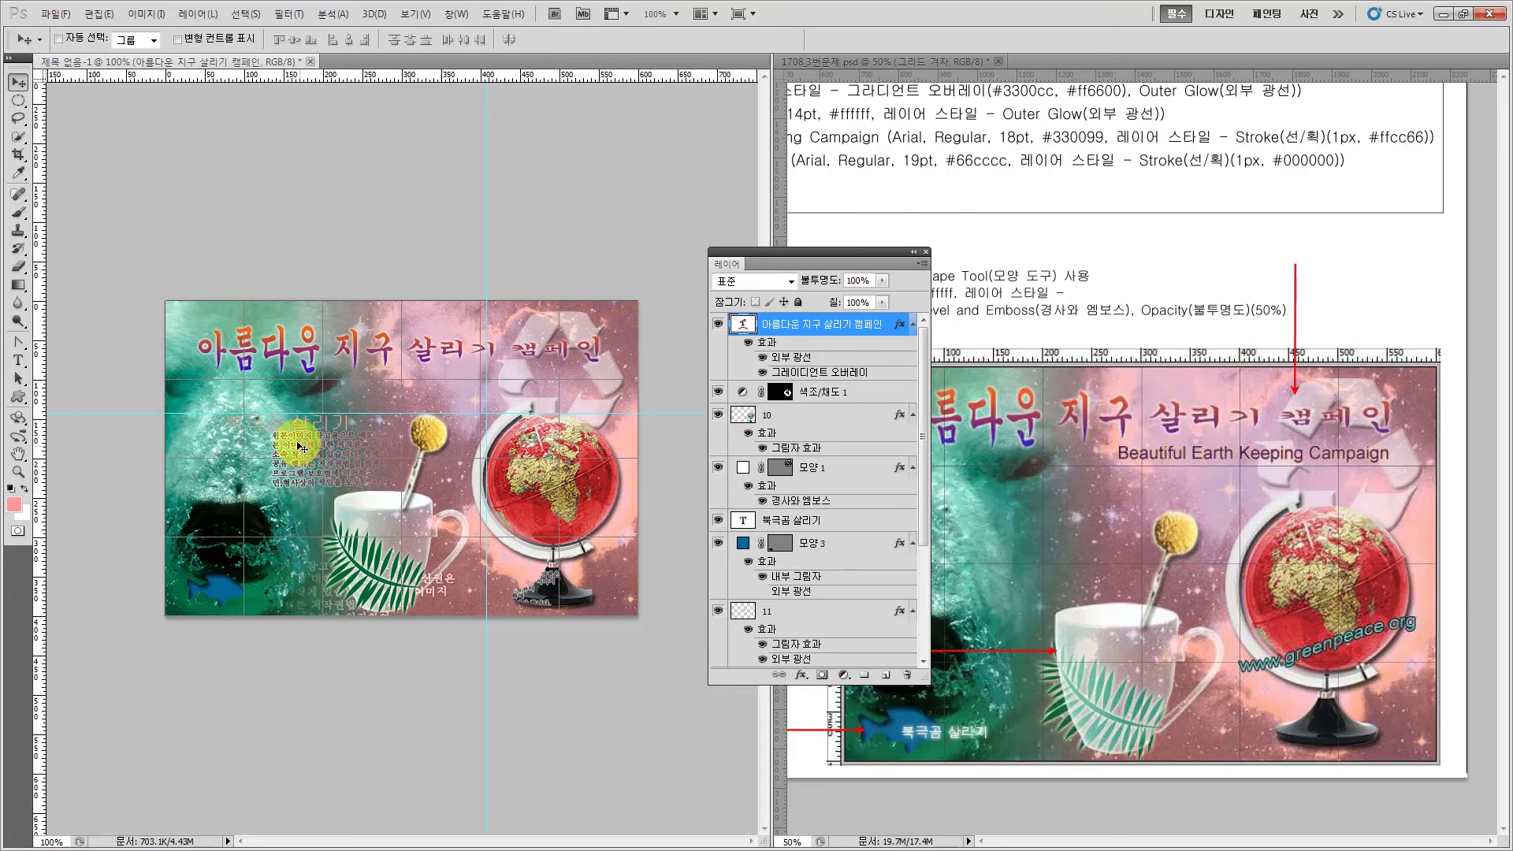
- Bring the text-effect specifications (문자 효과) in the reference document into view for the "북극곰 살리기" text
click(19, 360)
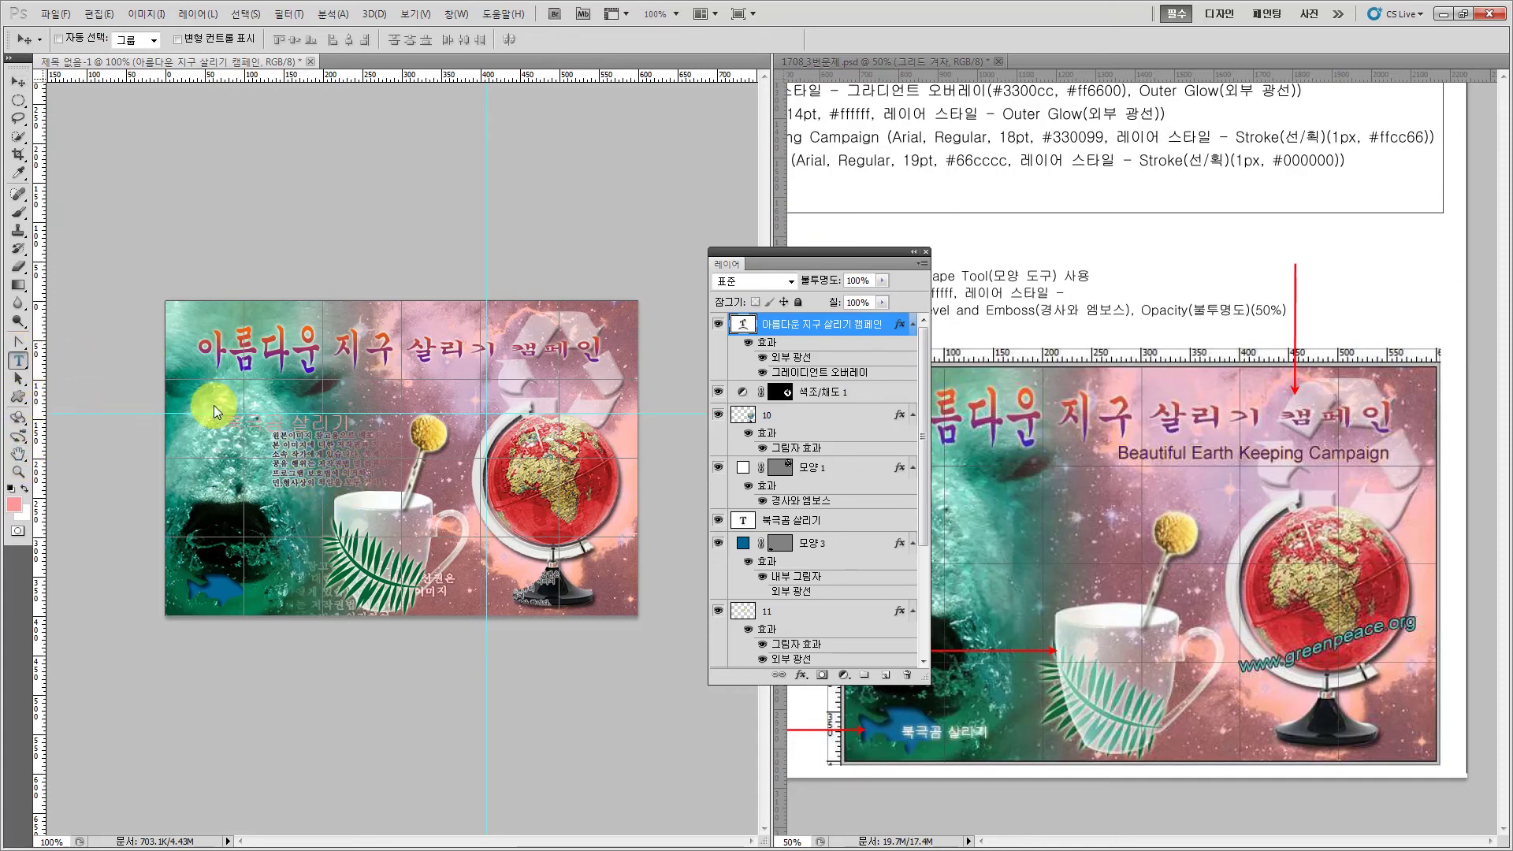
drag(227, 423, 285, 423)
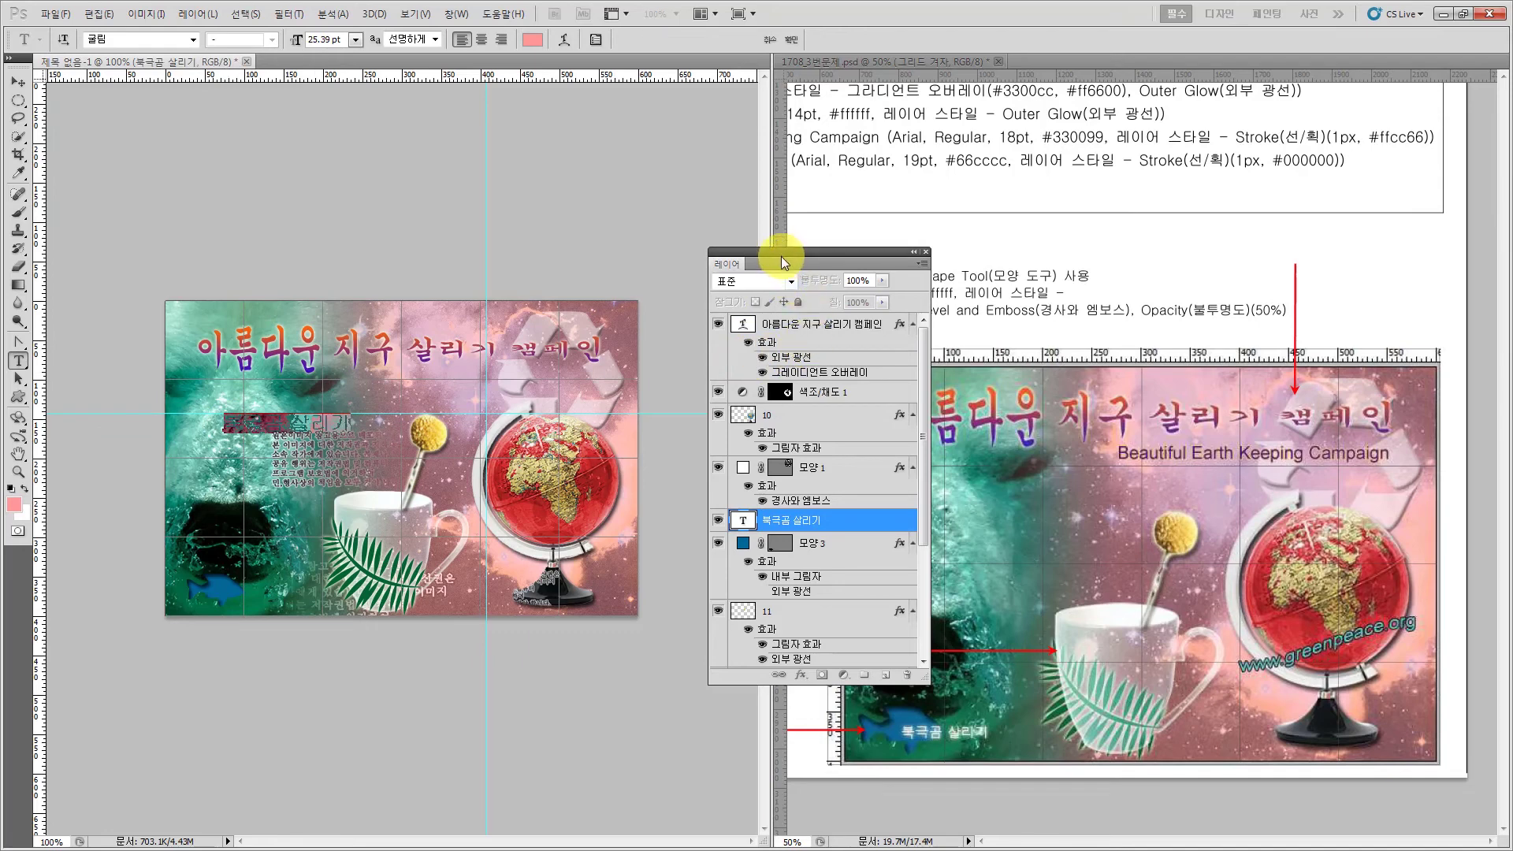
drag(782, 256, 589, 517)
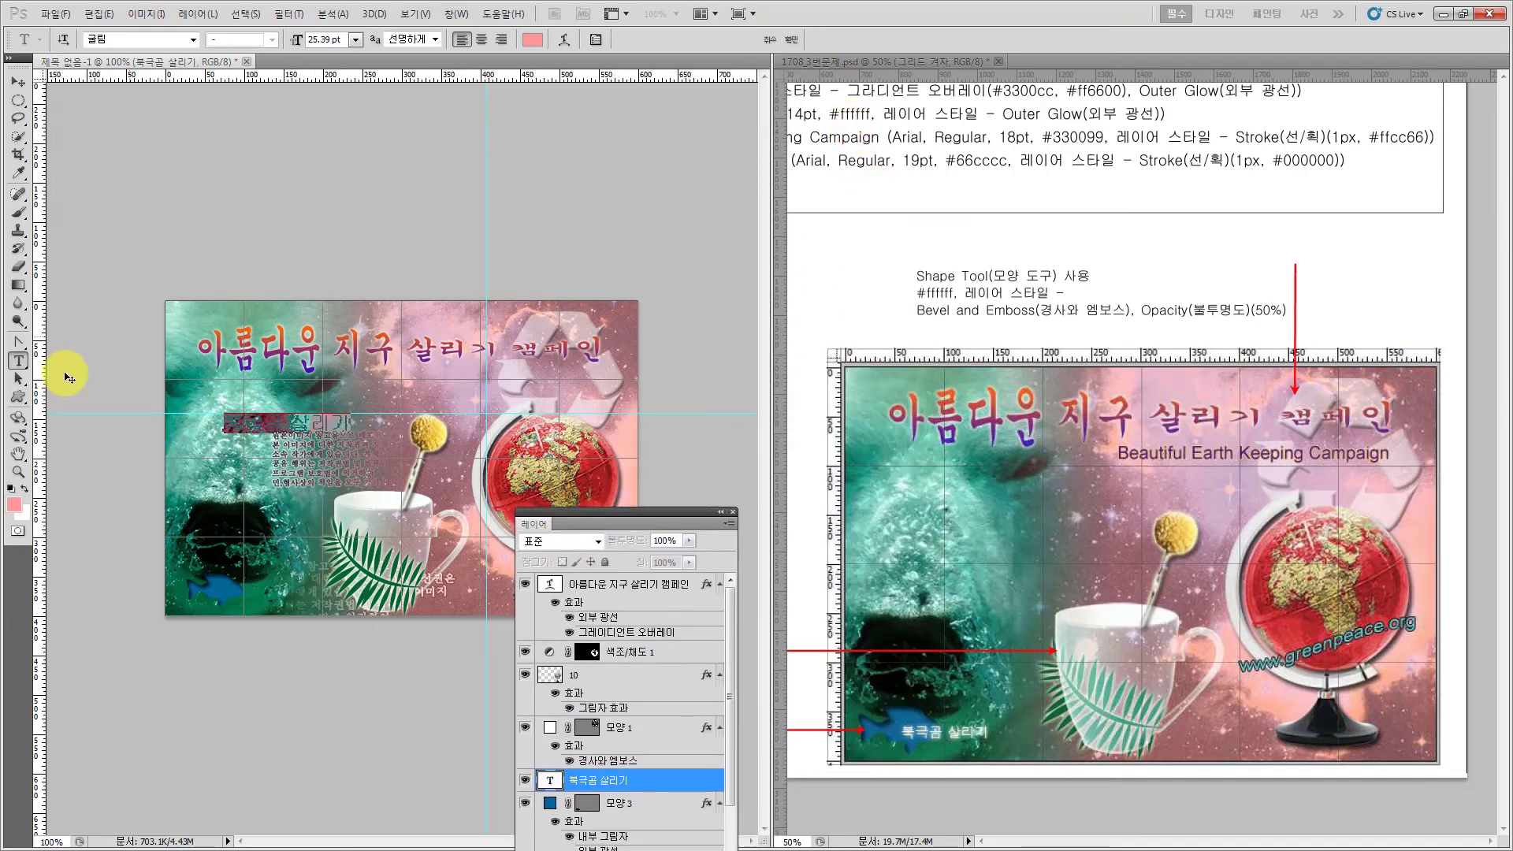
click(19, 454)
click(866, 158)
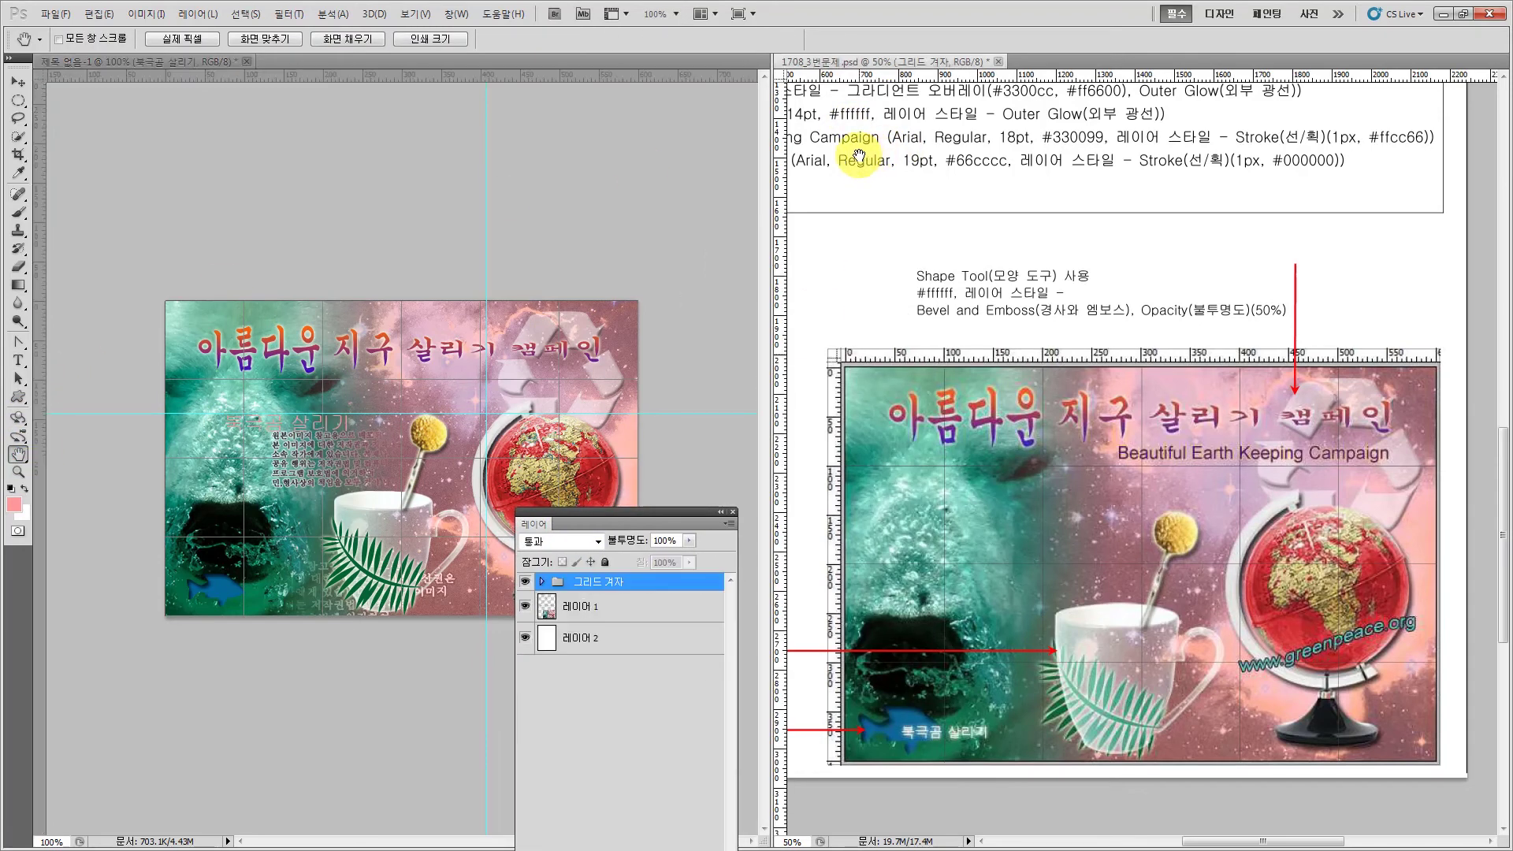
drag(885, 175, 1060, 260)
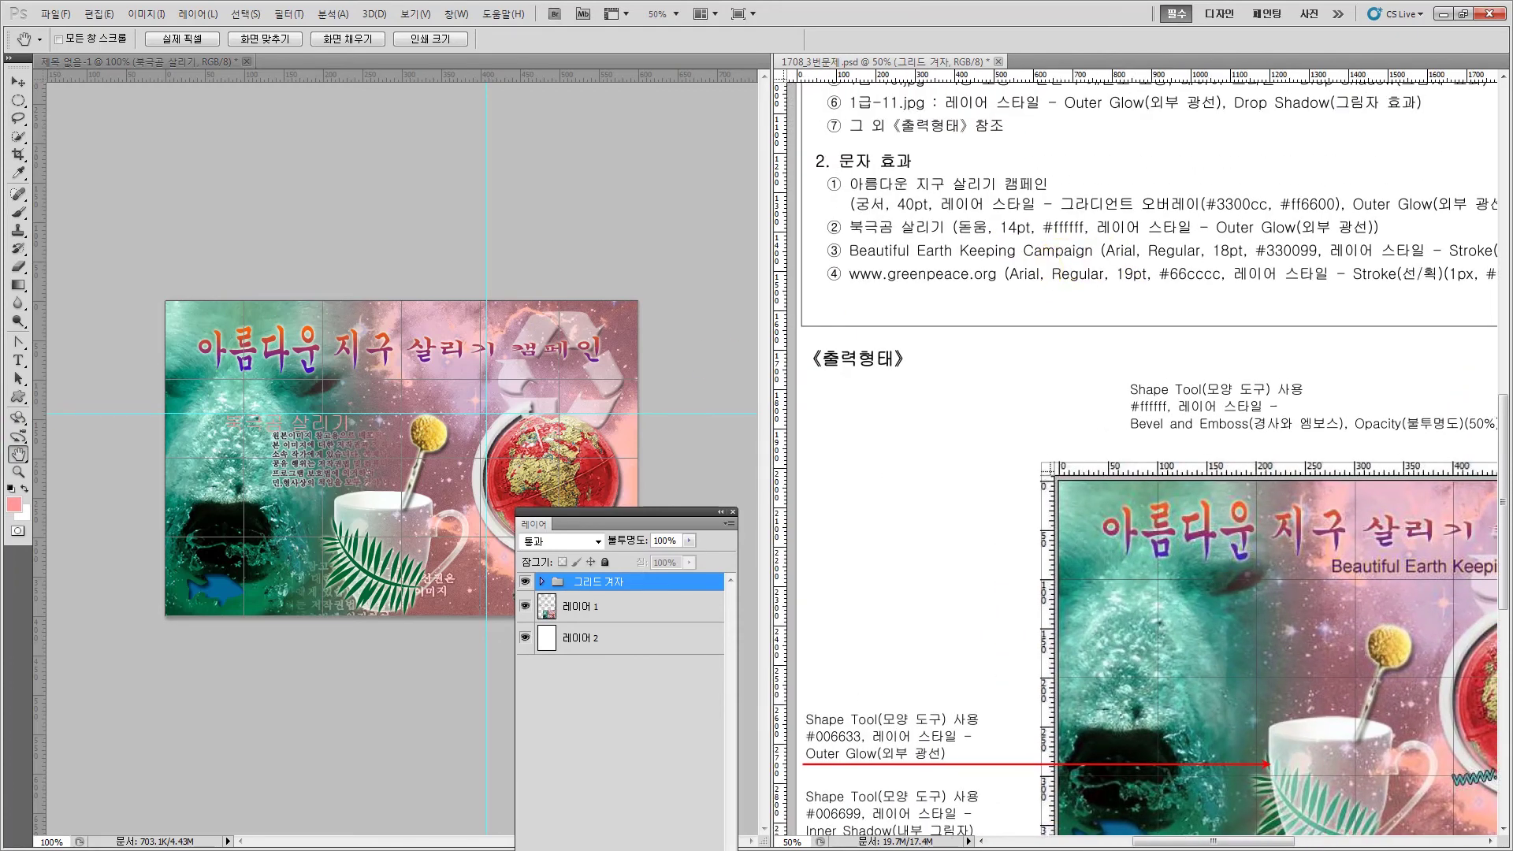
key(v)
click(135, 306)
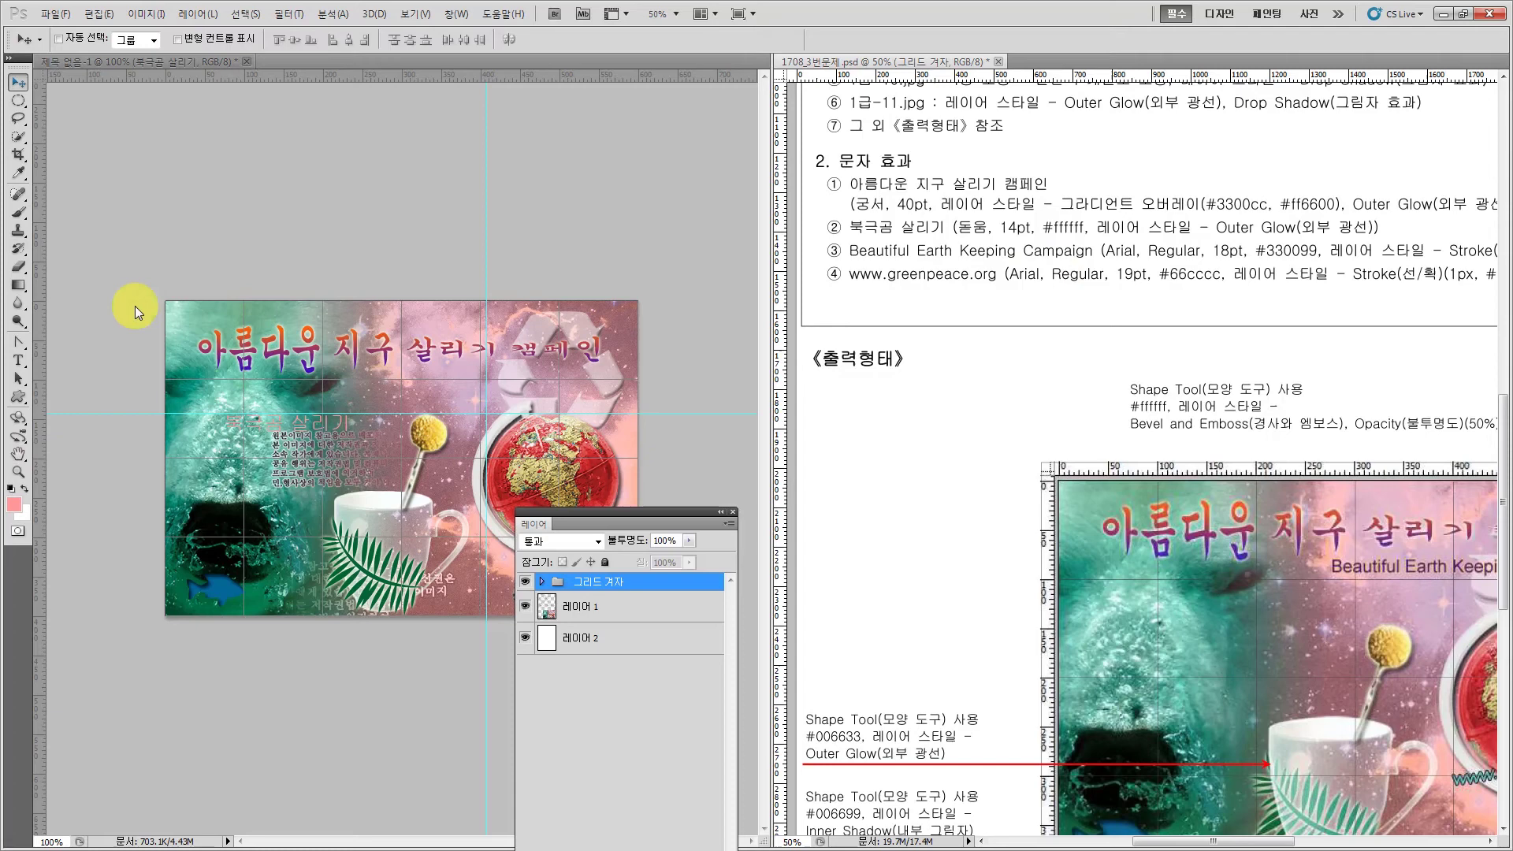
- Set the text "북극곰 살리기" to the 돋움 font at 14 pt in white (#ffffff)
click(18, 361)
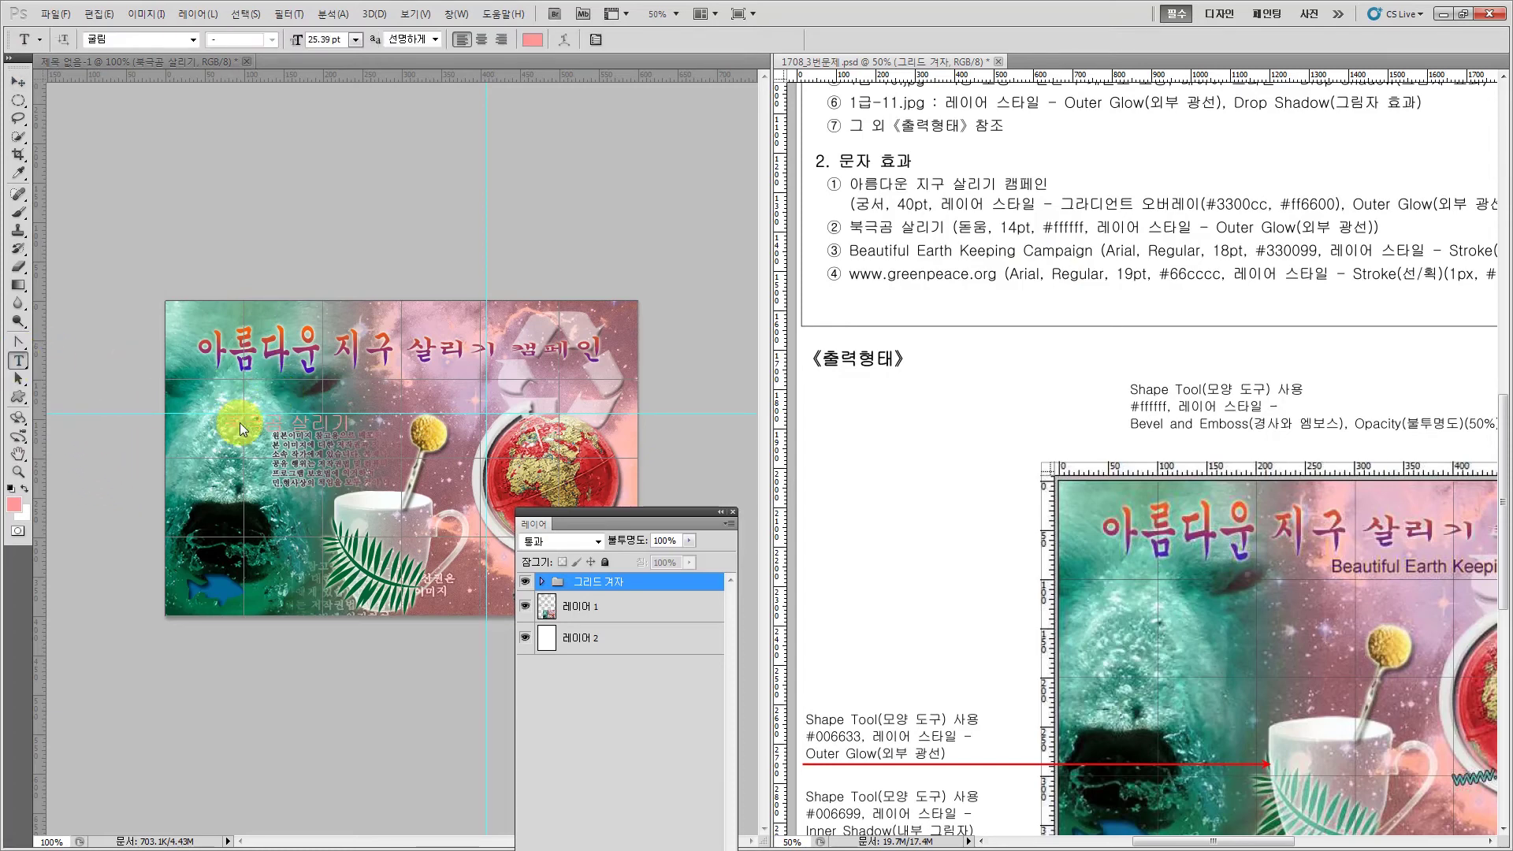
click(240, 422)
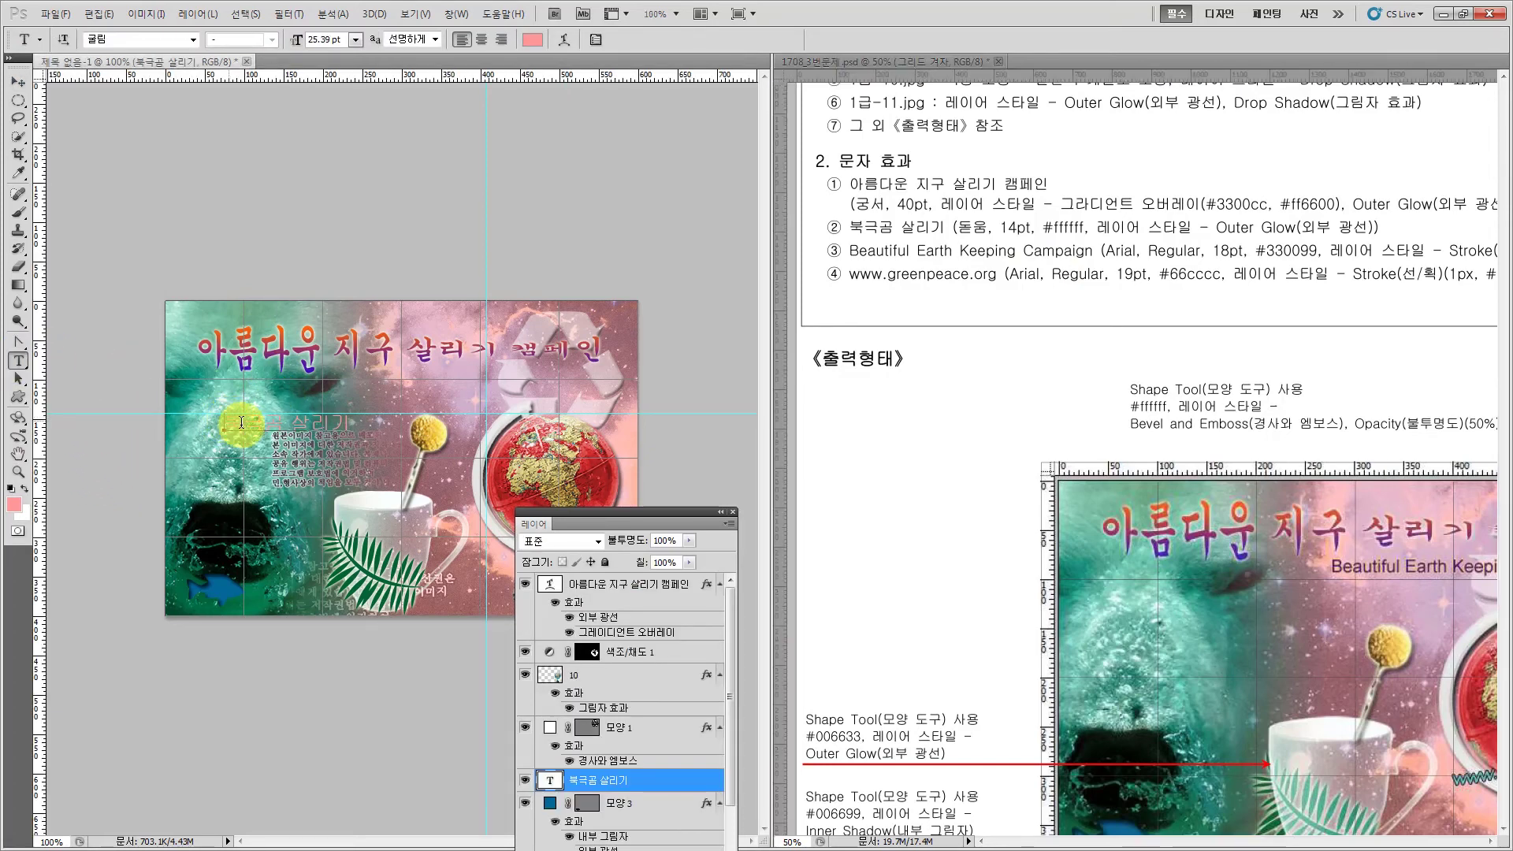
drag(241, 422, 430, 423)
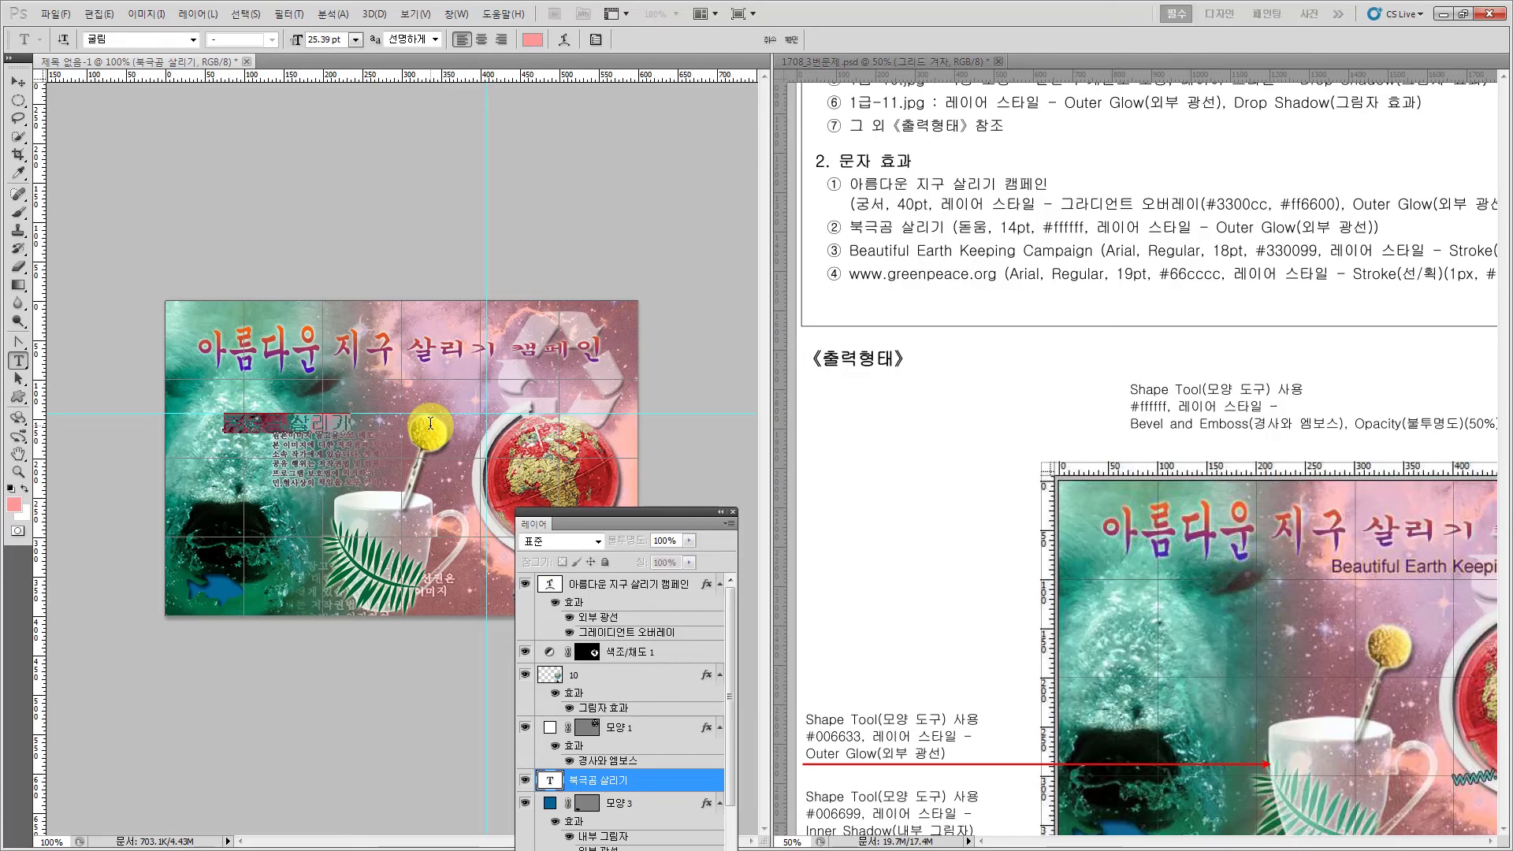
click(188, 39)
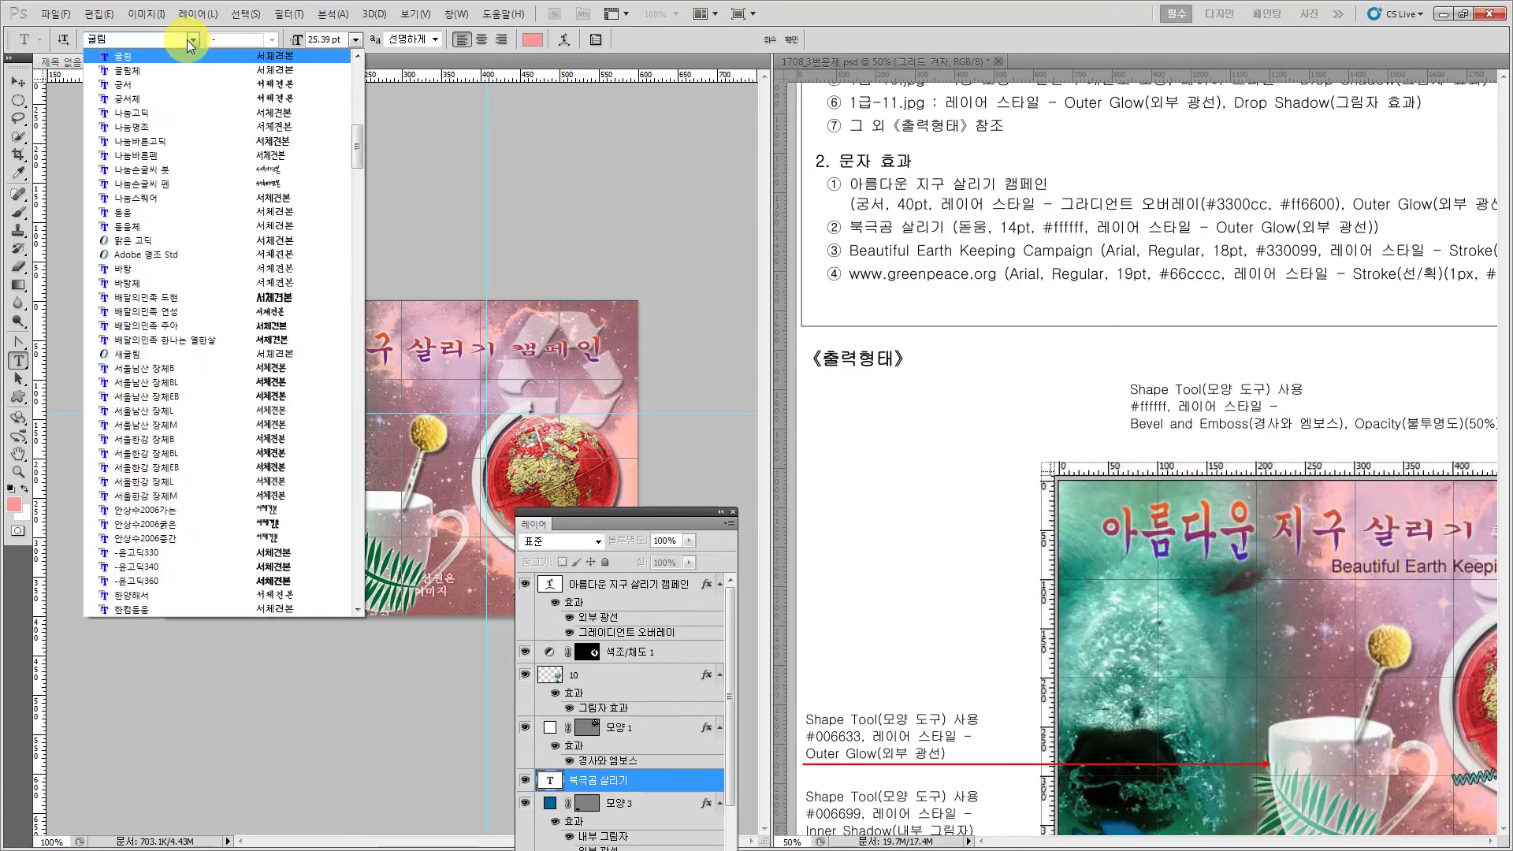
click(183, 206)
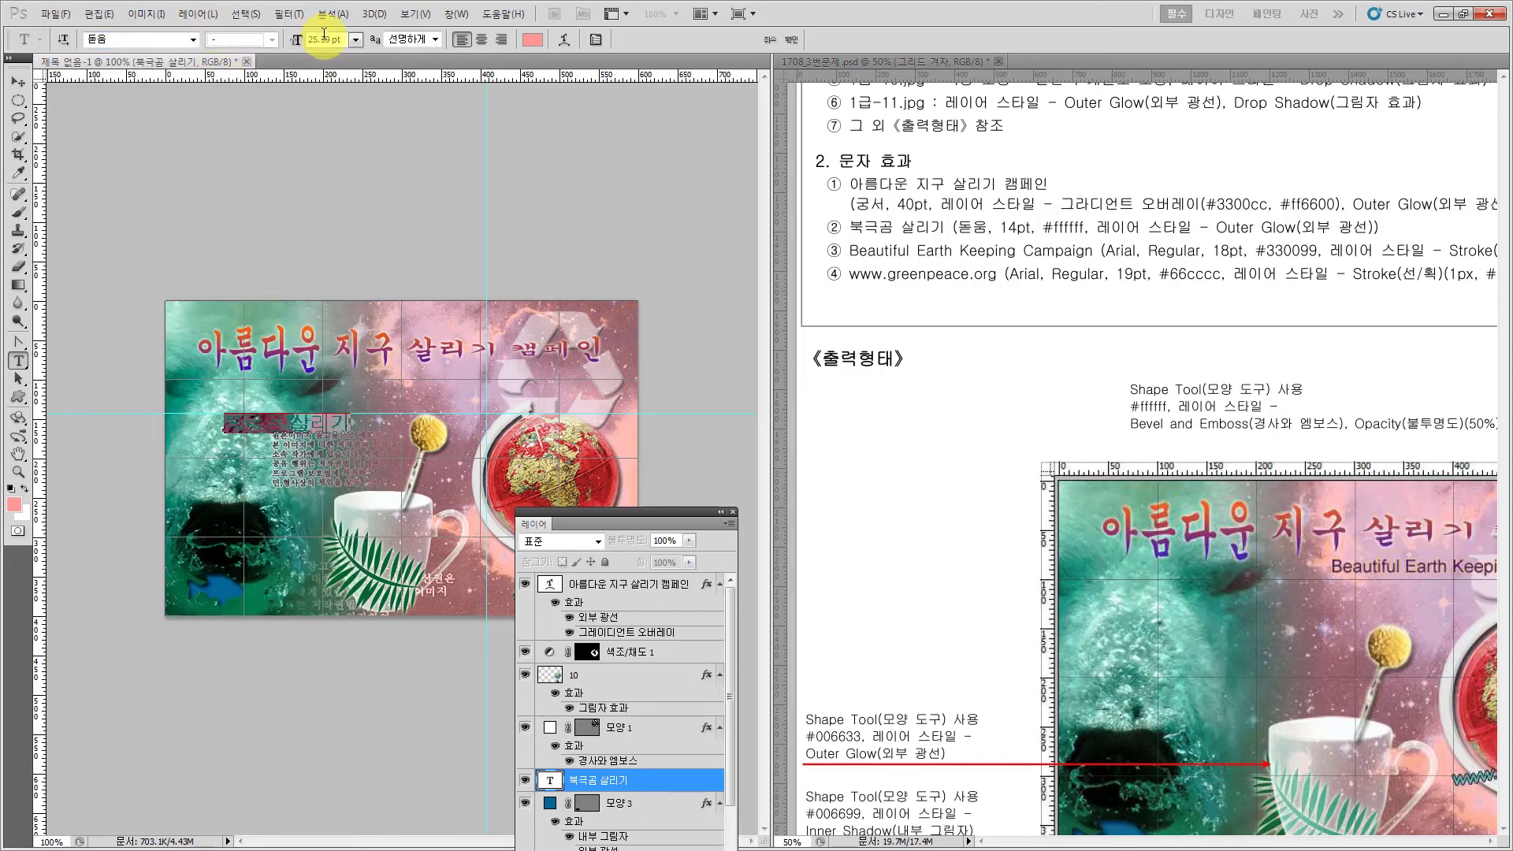
click(324, 40)
text(14)
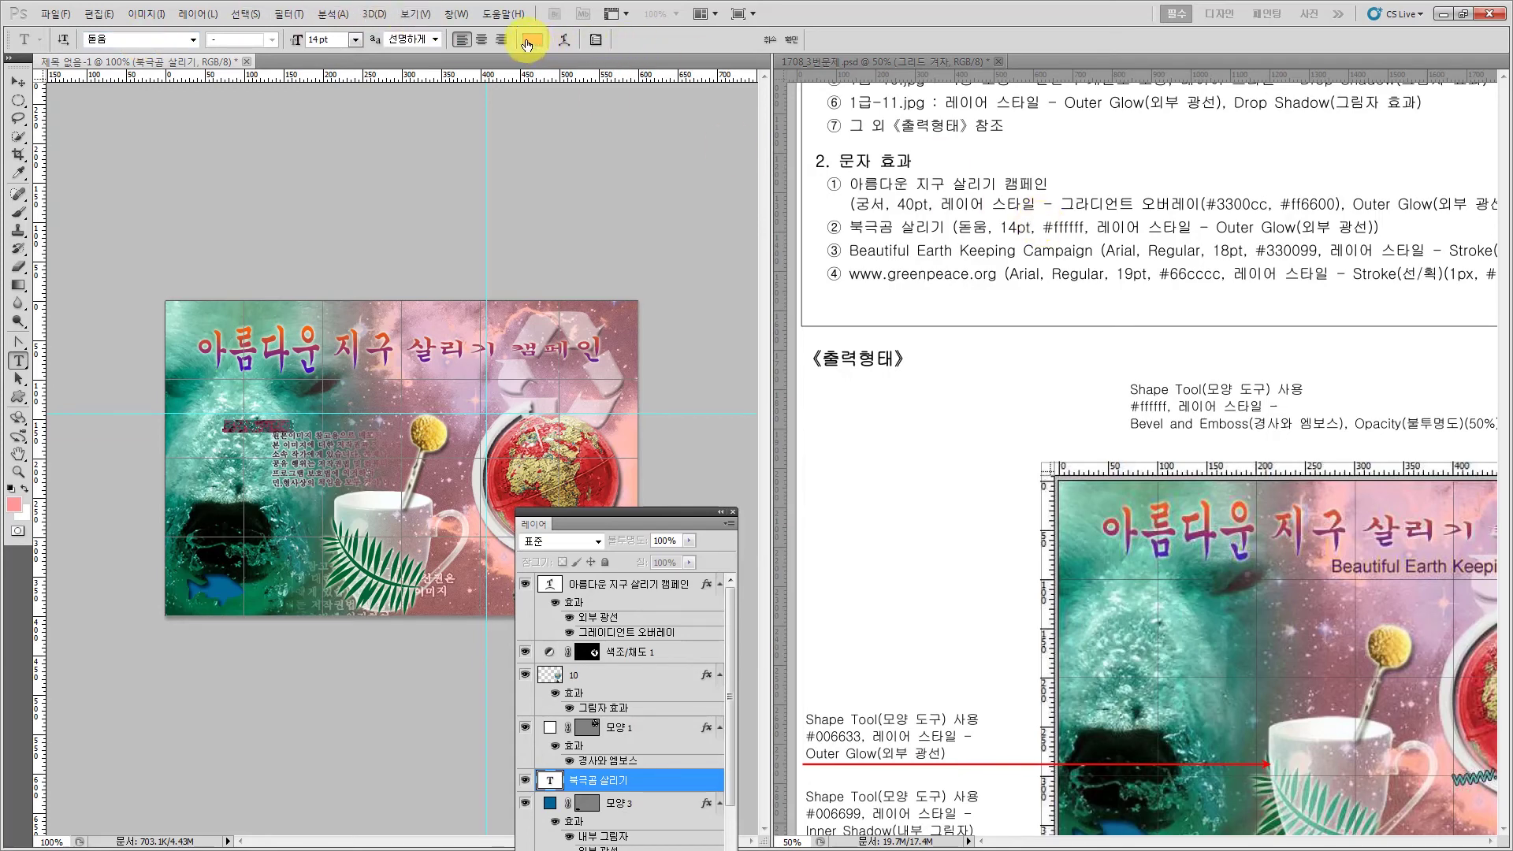
click(528, 41)
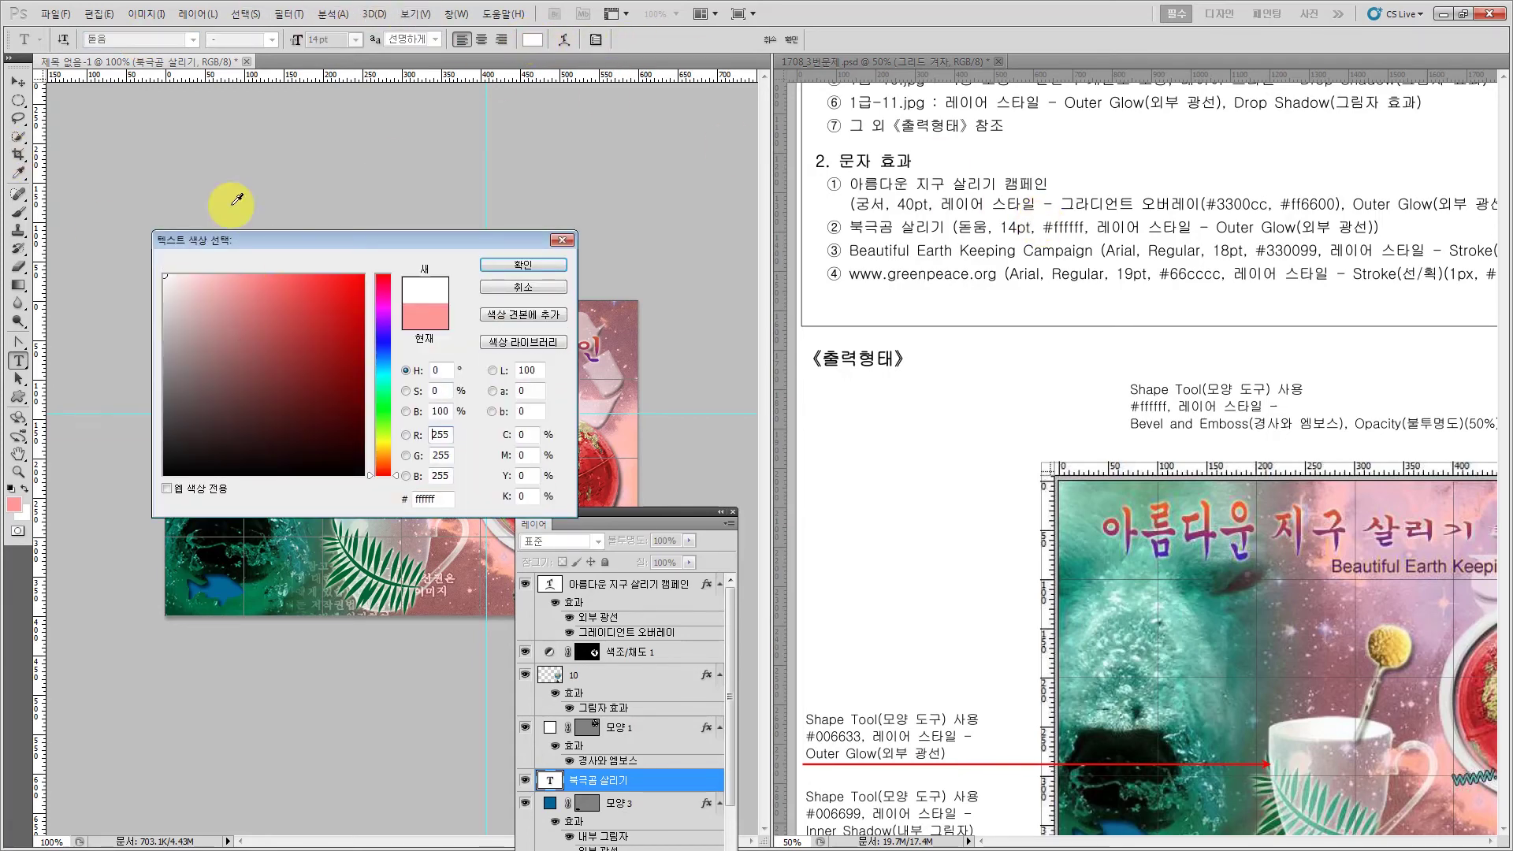
click(506, 263)
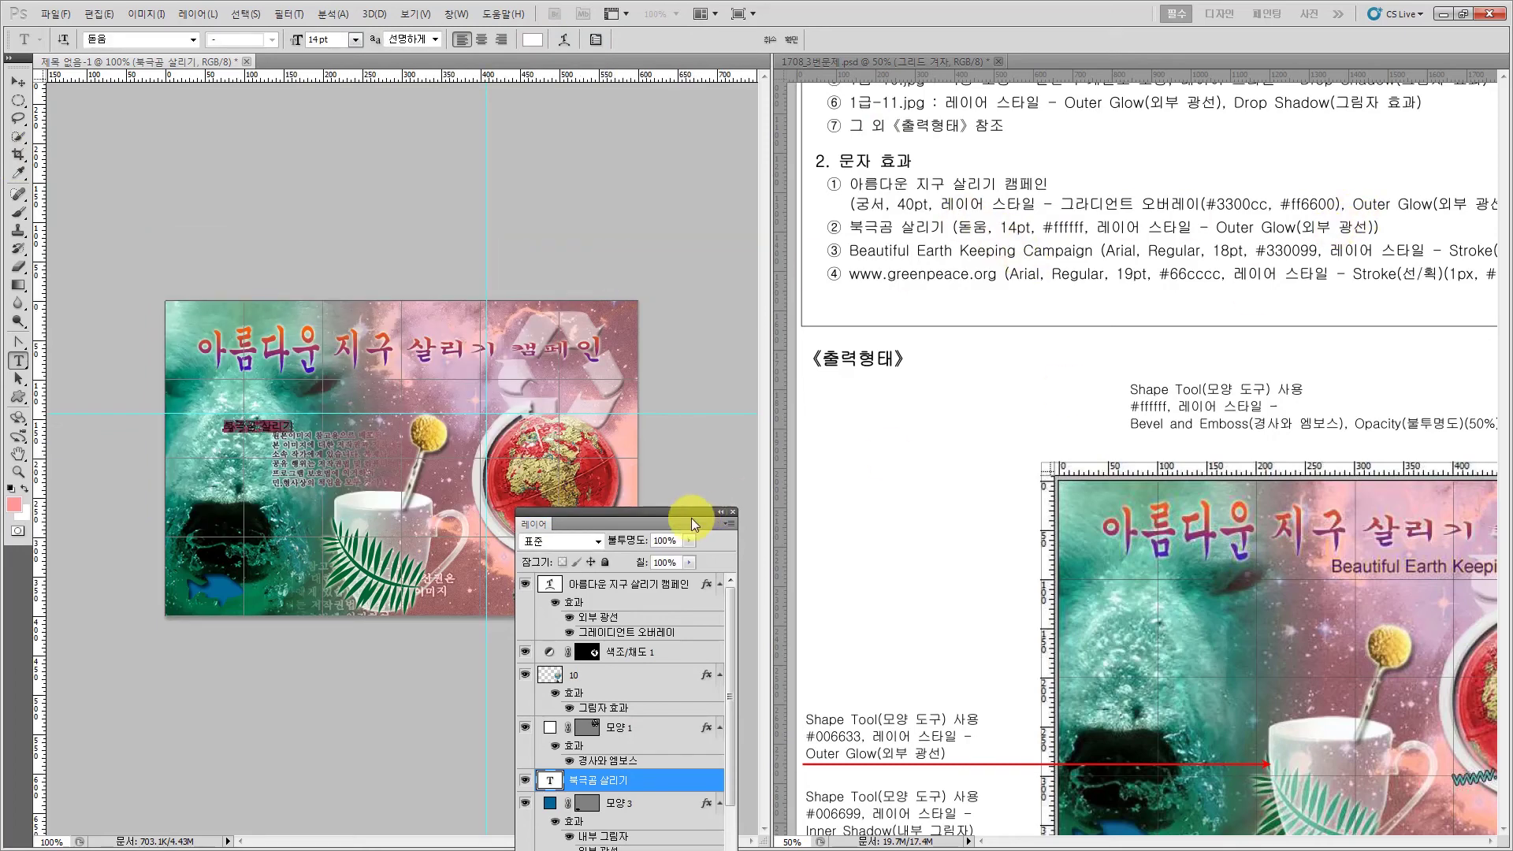
- Add an Outer Glow (외부 광선) layer style to the "북극곰 살리기" text layer
drag(665, 514, 712, 156)
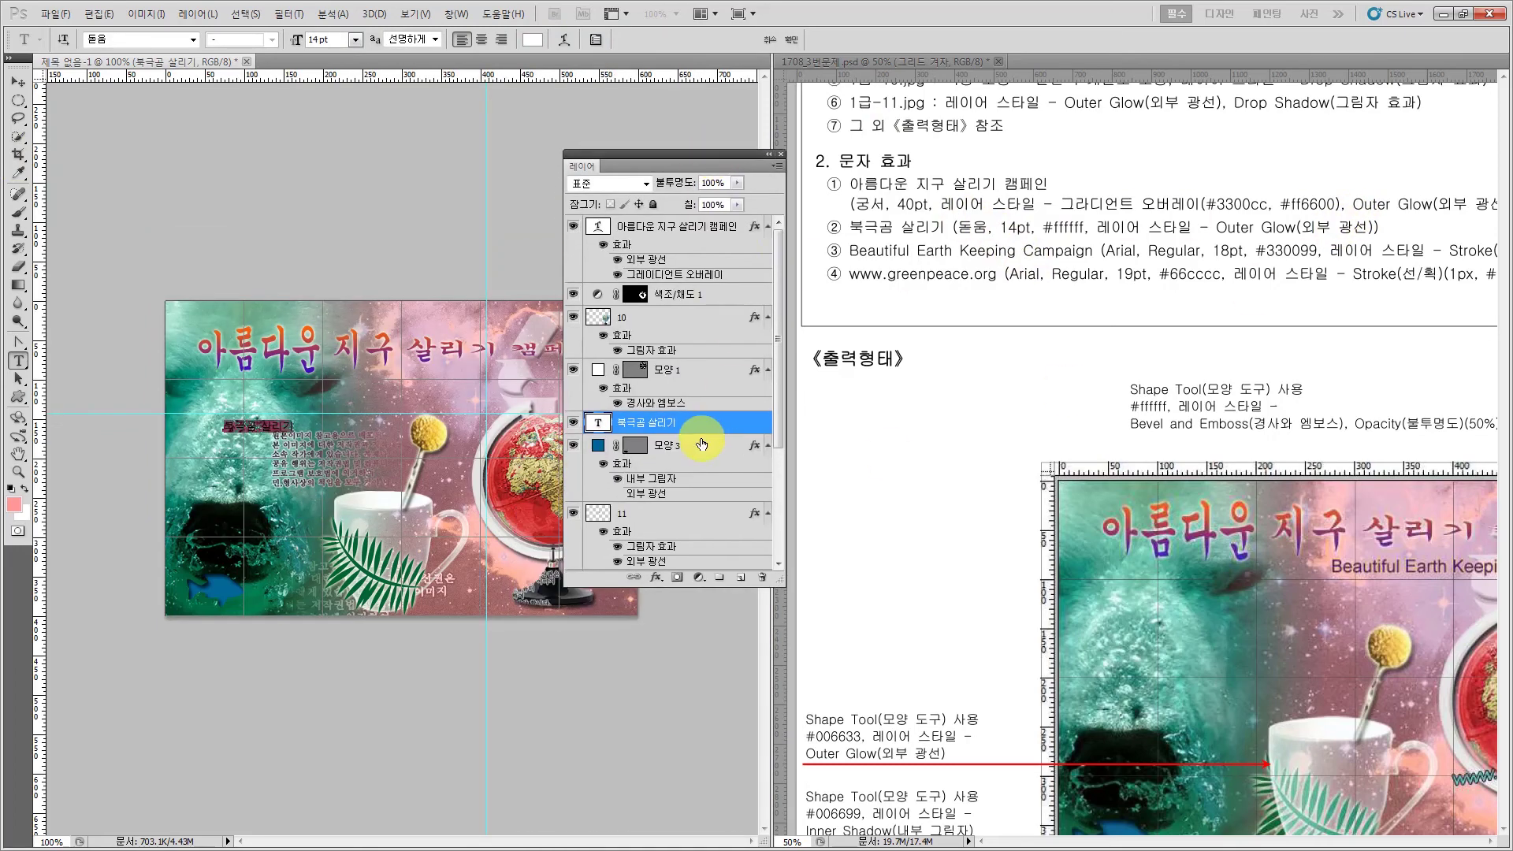
click(654, 578)
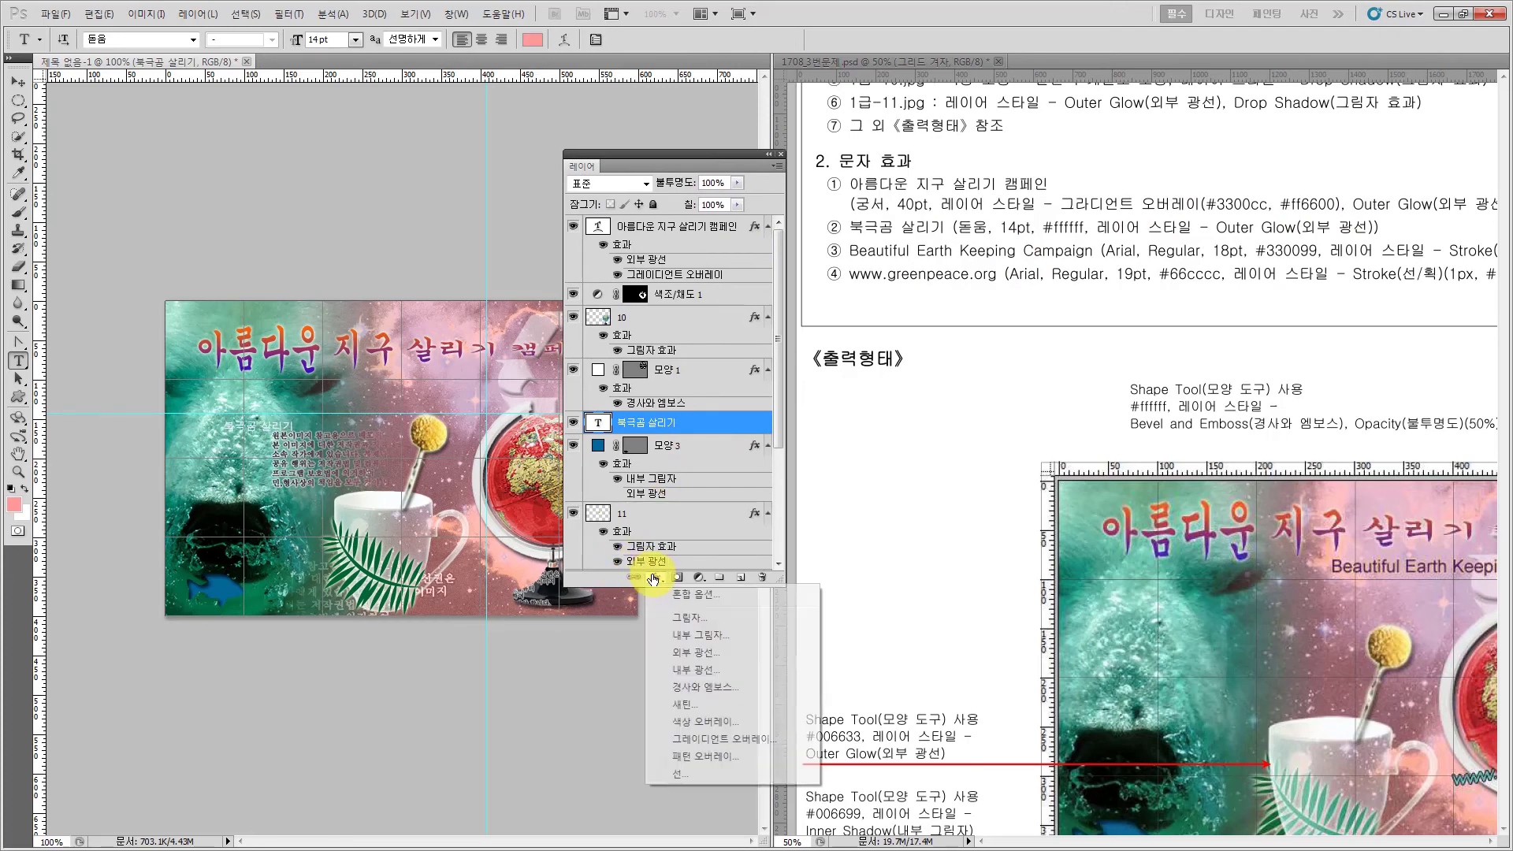
click(699, 653)
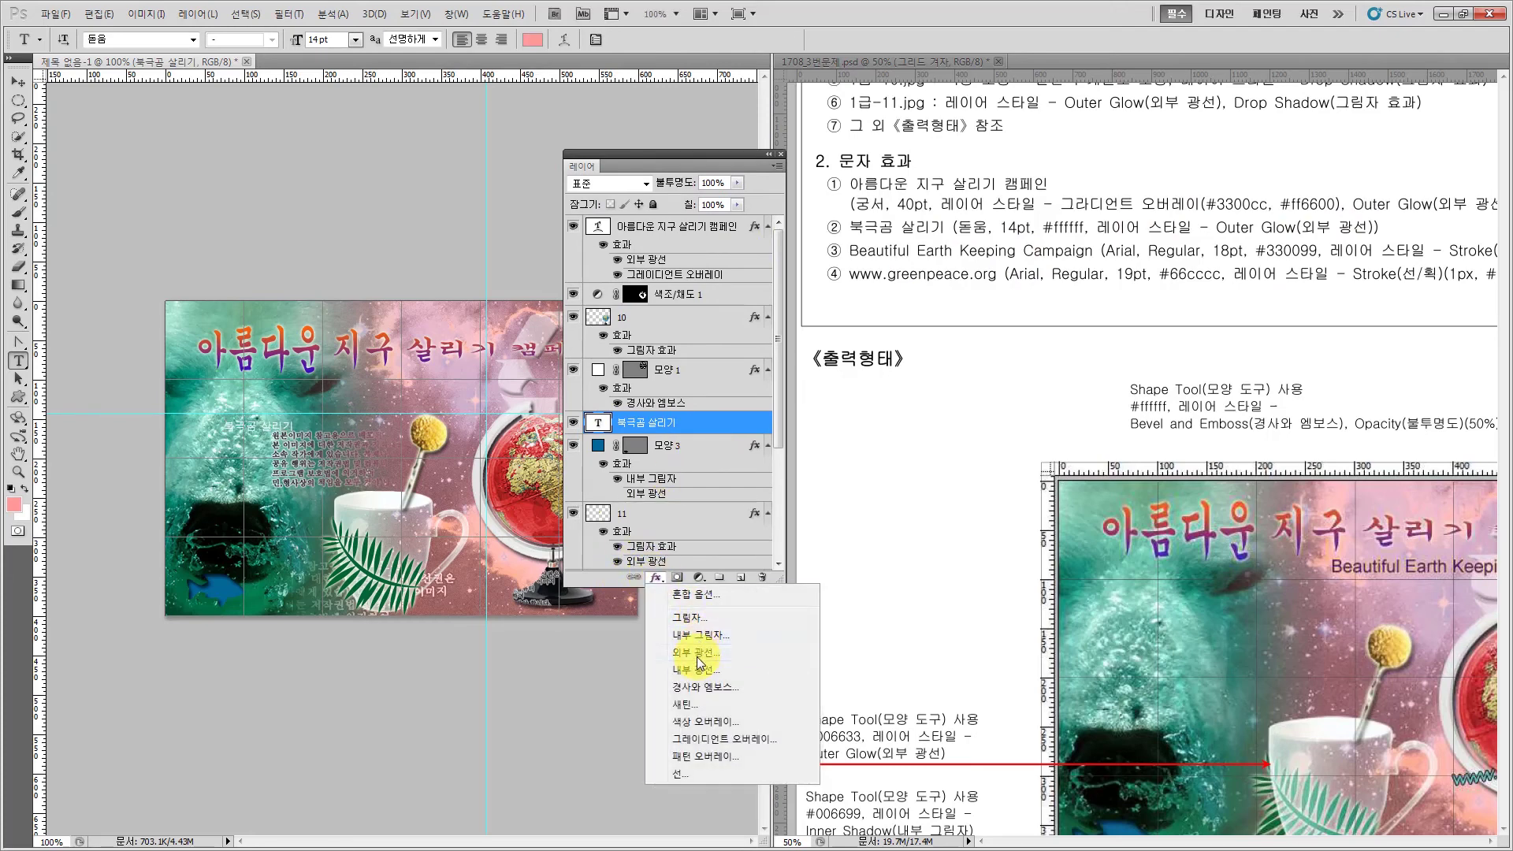
click(674, 446)
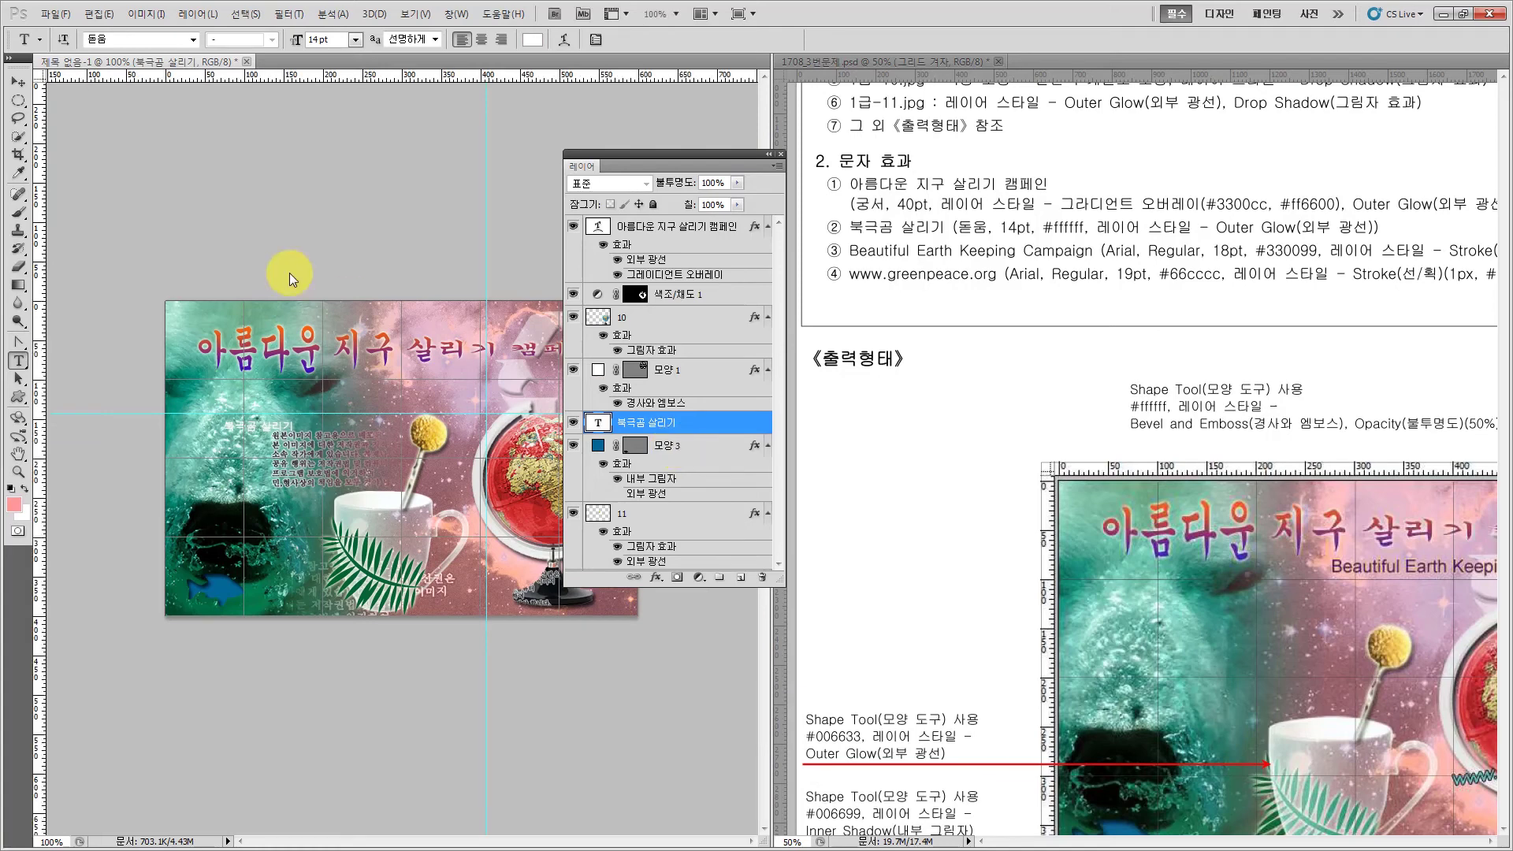
- Move the "북극곰 살리기" text down onto the blue fish shape and fine-tune its position against the reference output
click(18, 82)
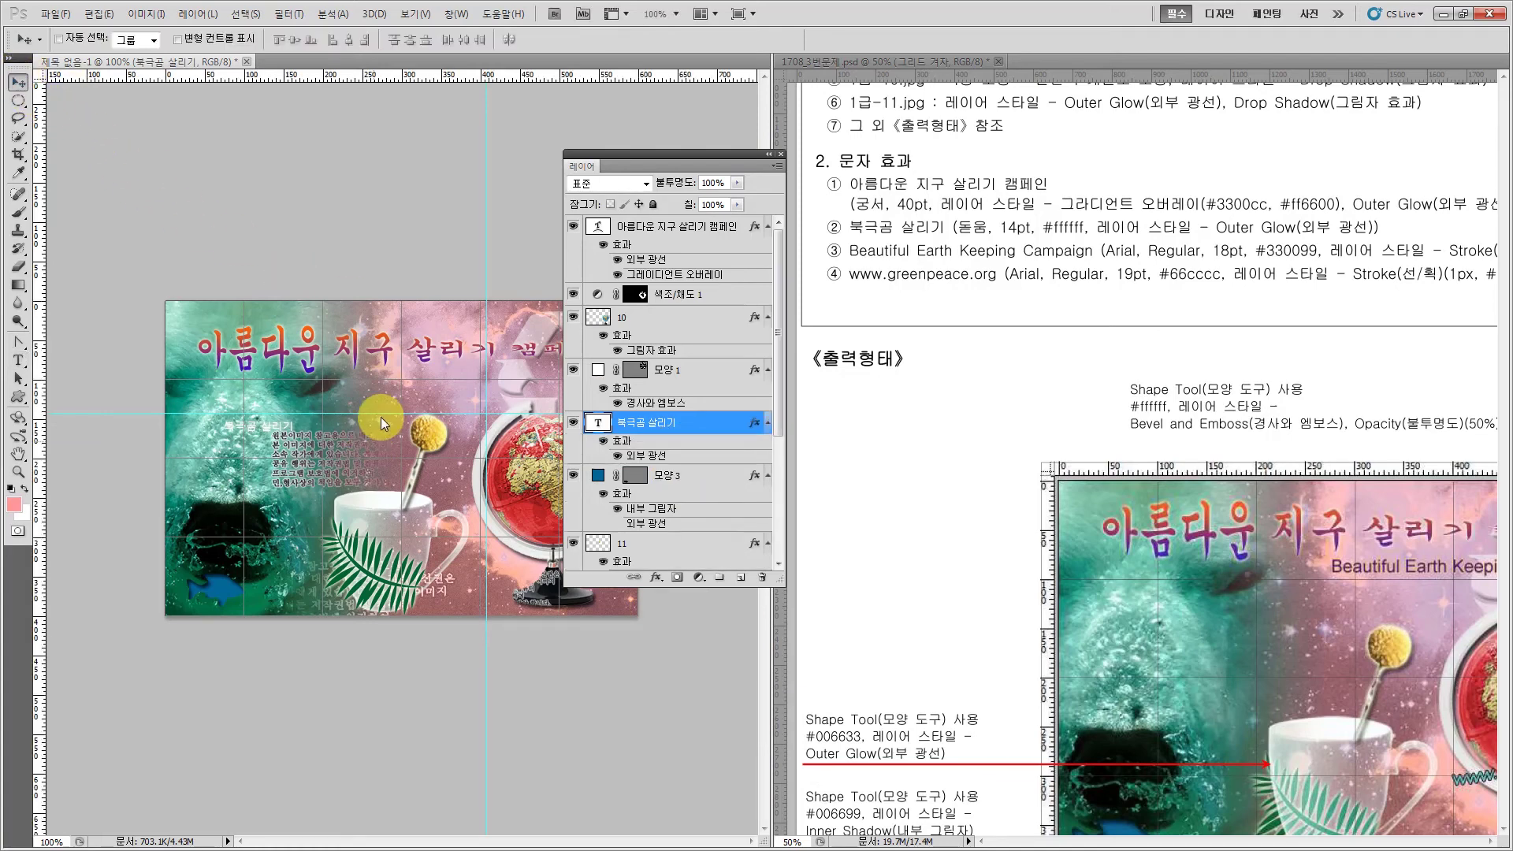
drag(277, 439, 267, 602)
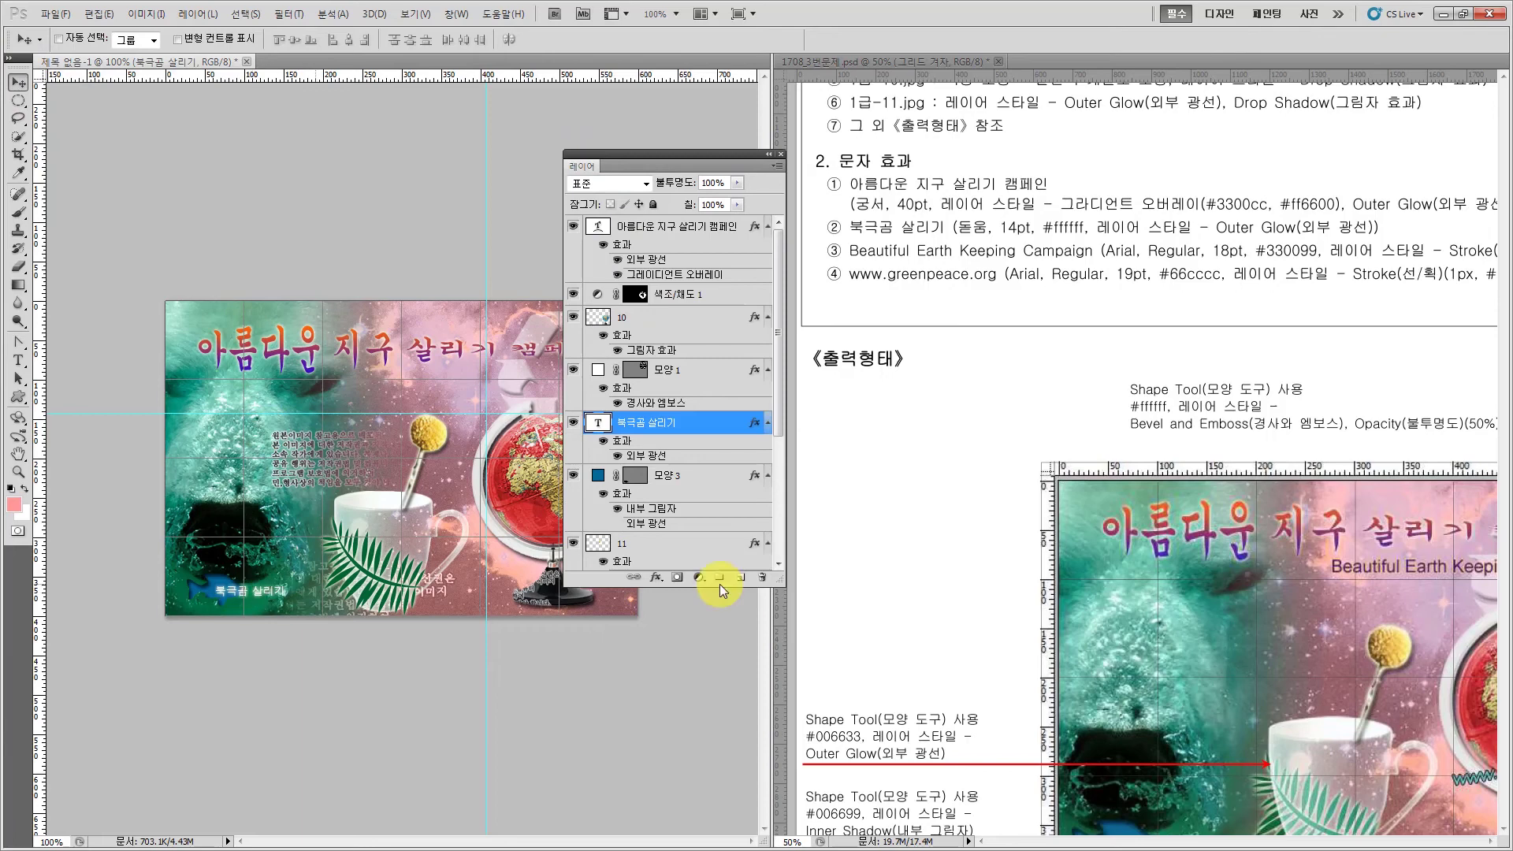
click(18, 453)
click(1105, 700)
drag(1067, 648, 902, 405)
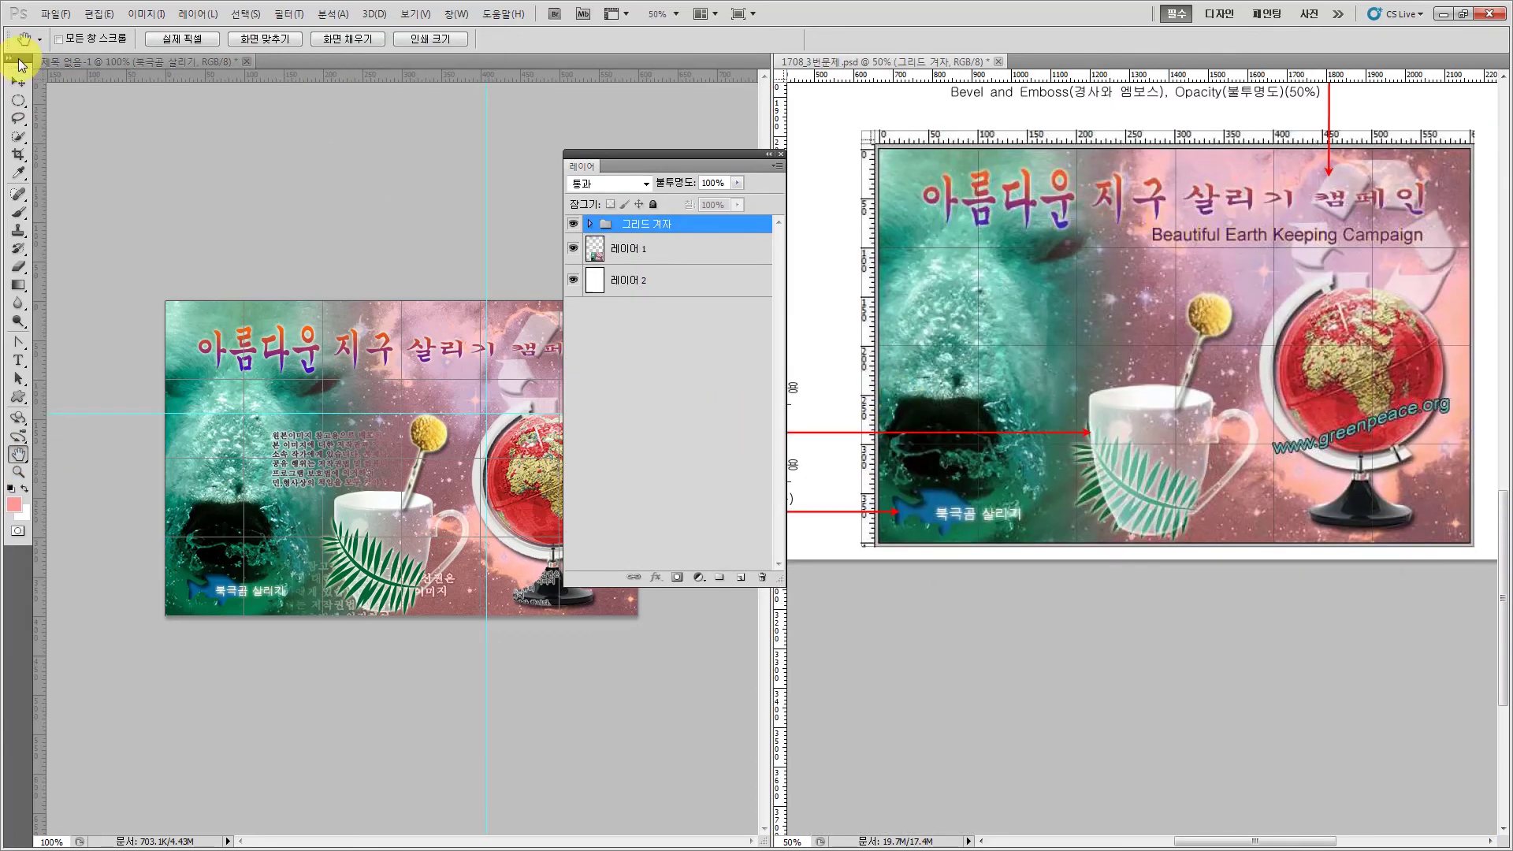
click(18, 81)
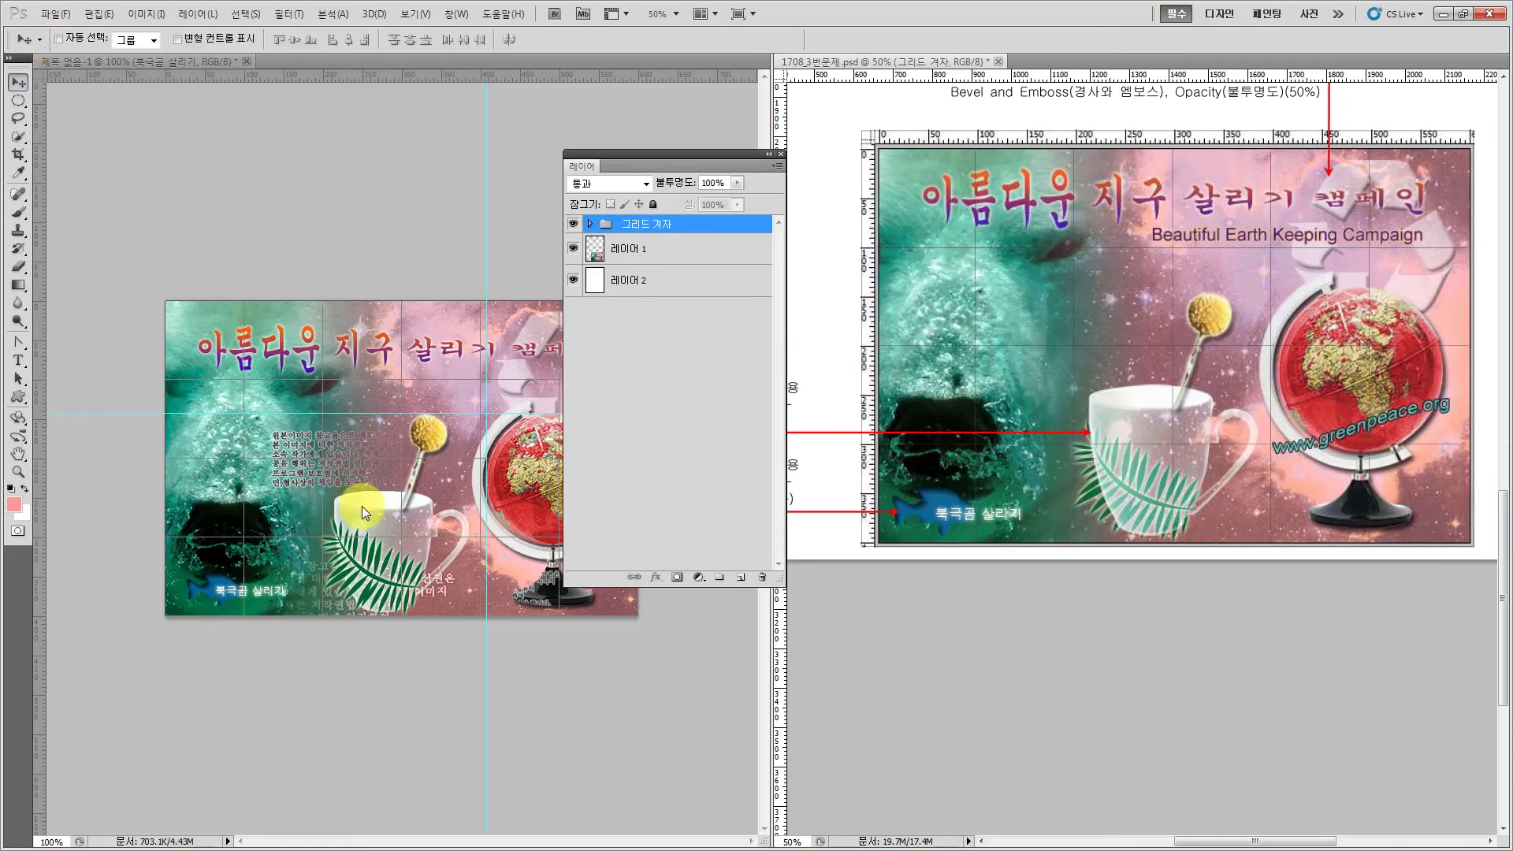
click(286, 587)
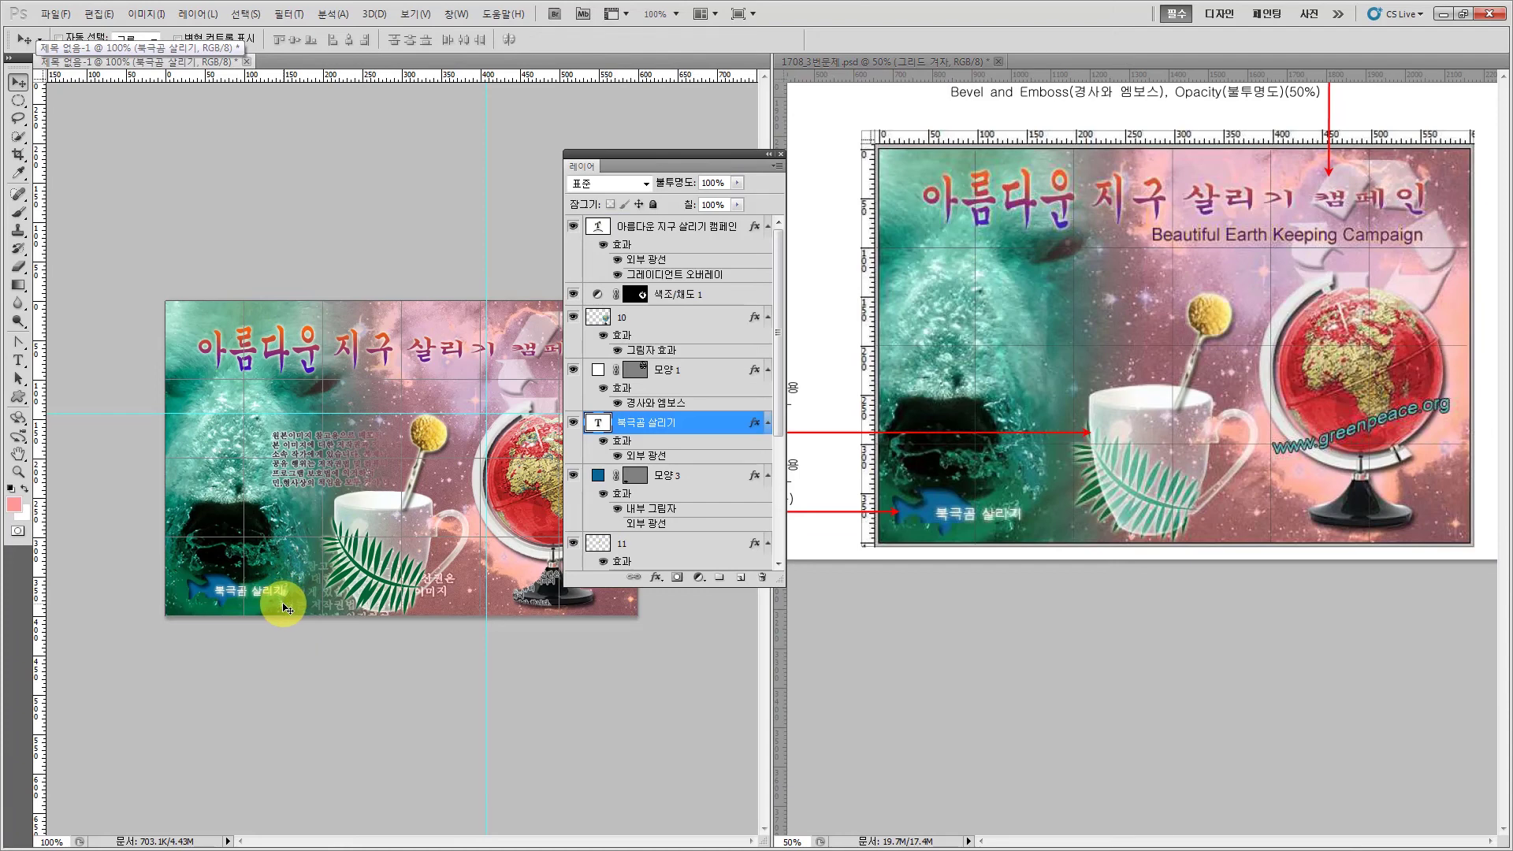
drag(287, 608, 273, 619)
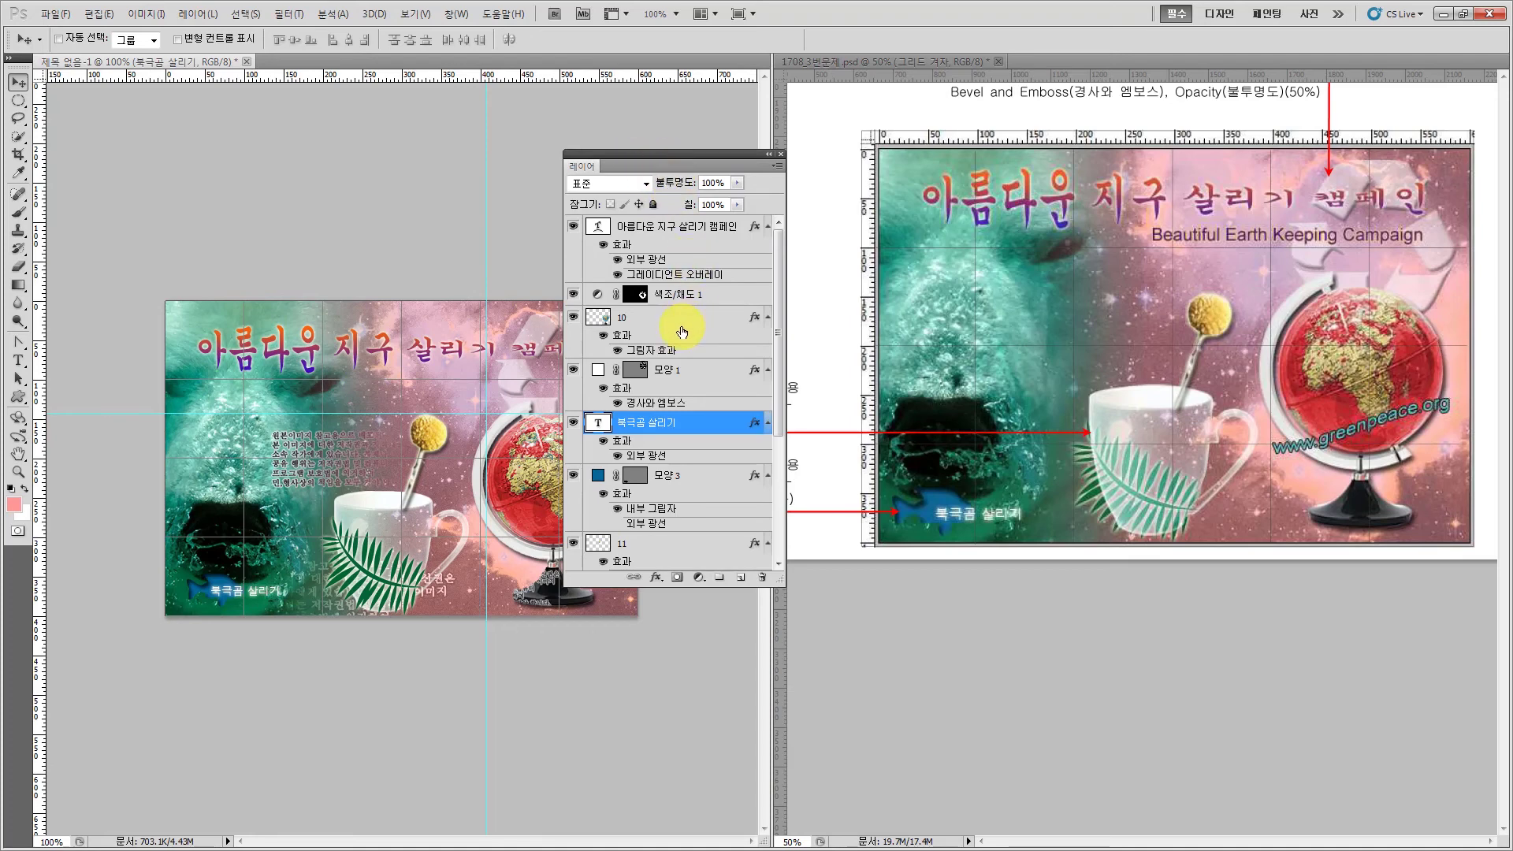
- Create a text layer reading "Beautiful Earth Keeping Campaign" below the Korean title, above the body-text paragraph
drag(660, 155, 864, 254)
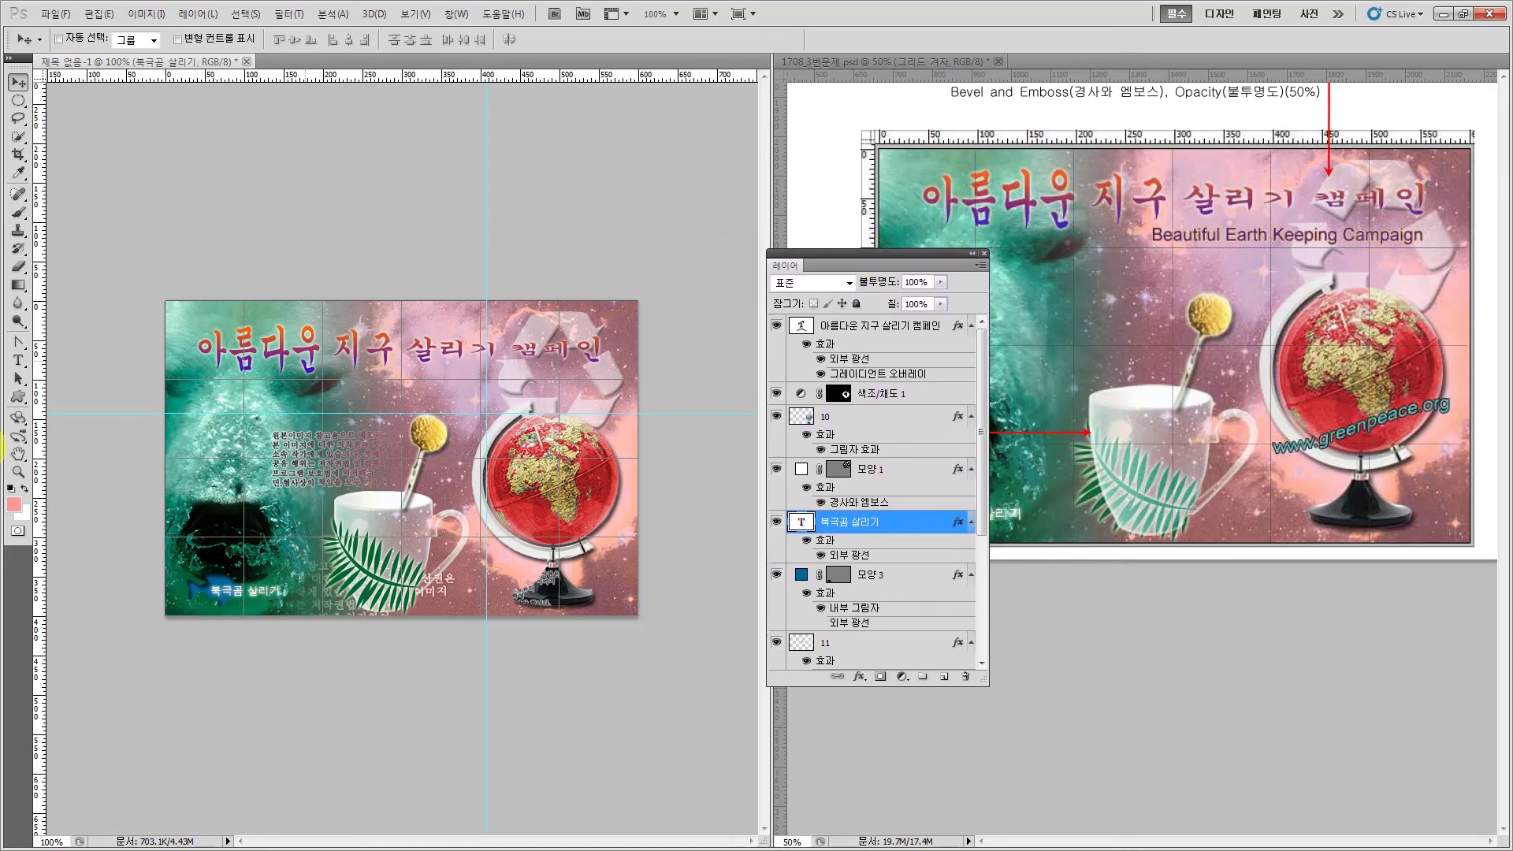
click(18, 471)
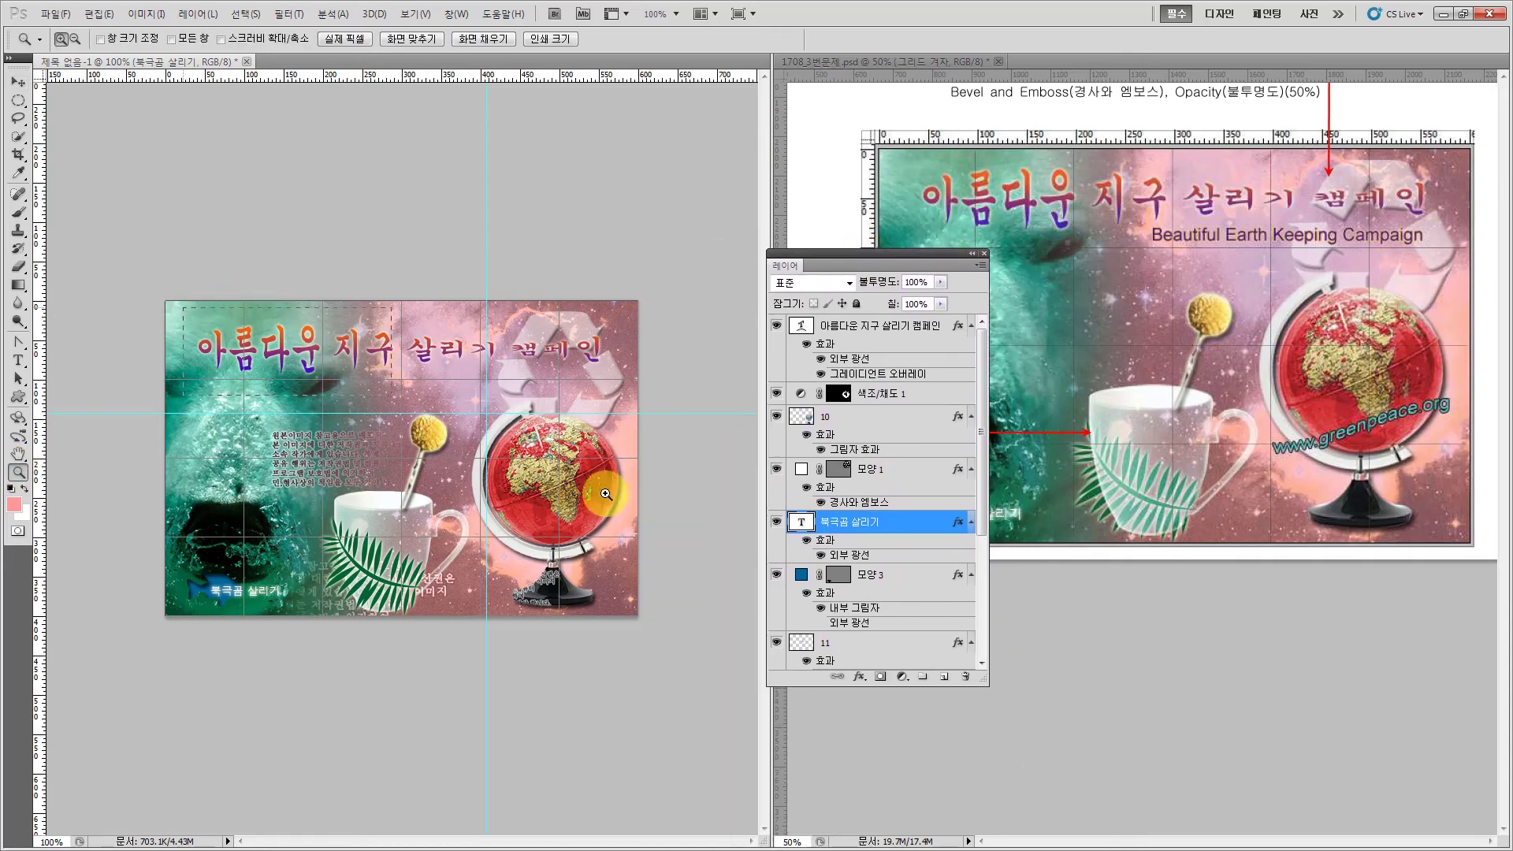
click(730, 646)
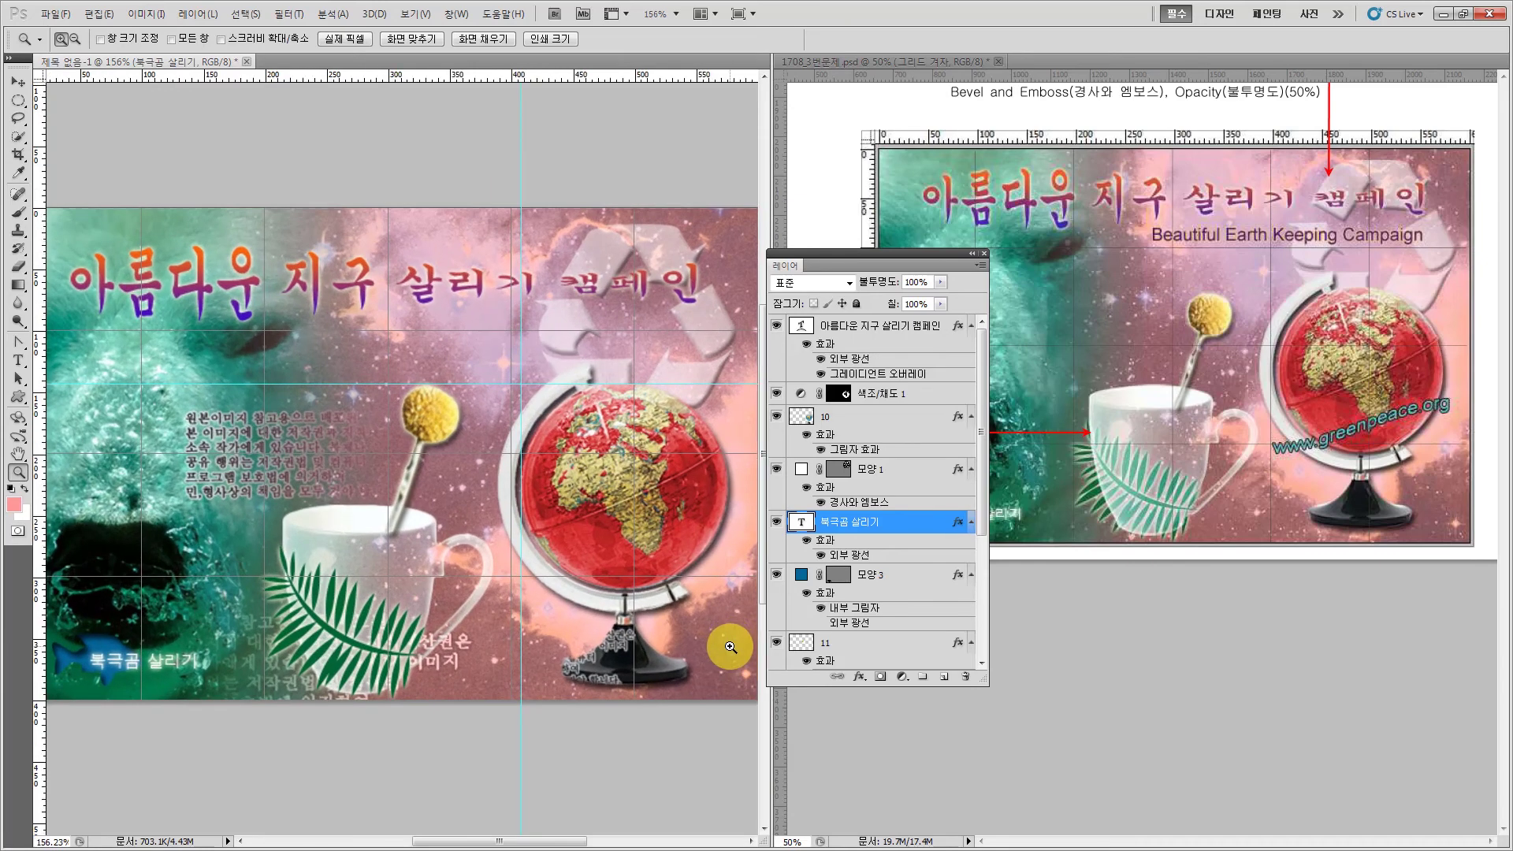
click(18, 360)
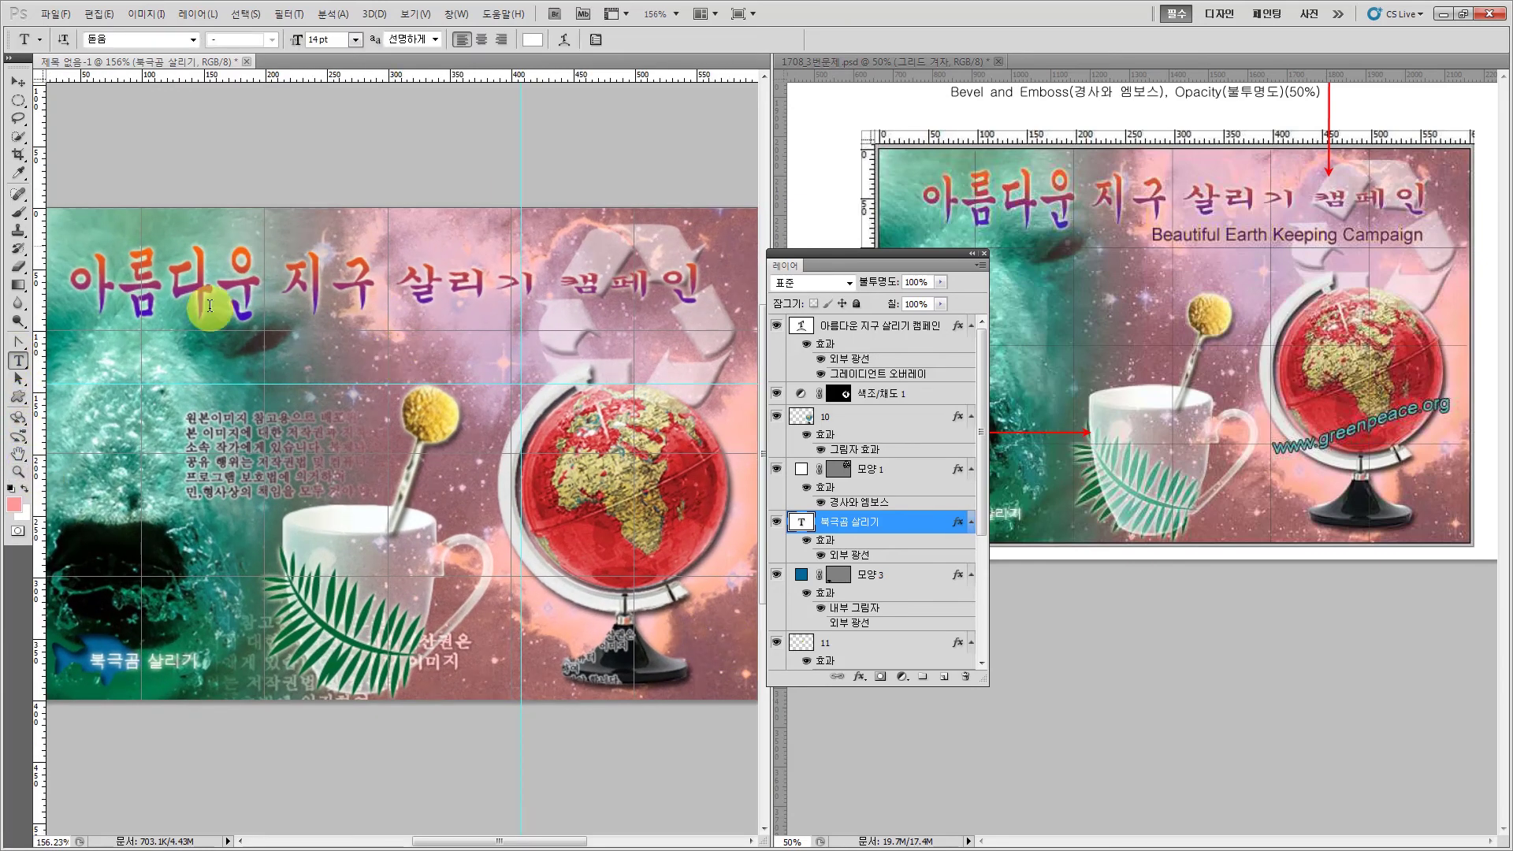
click(175, 352)
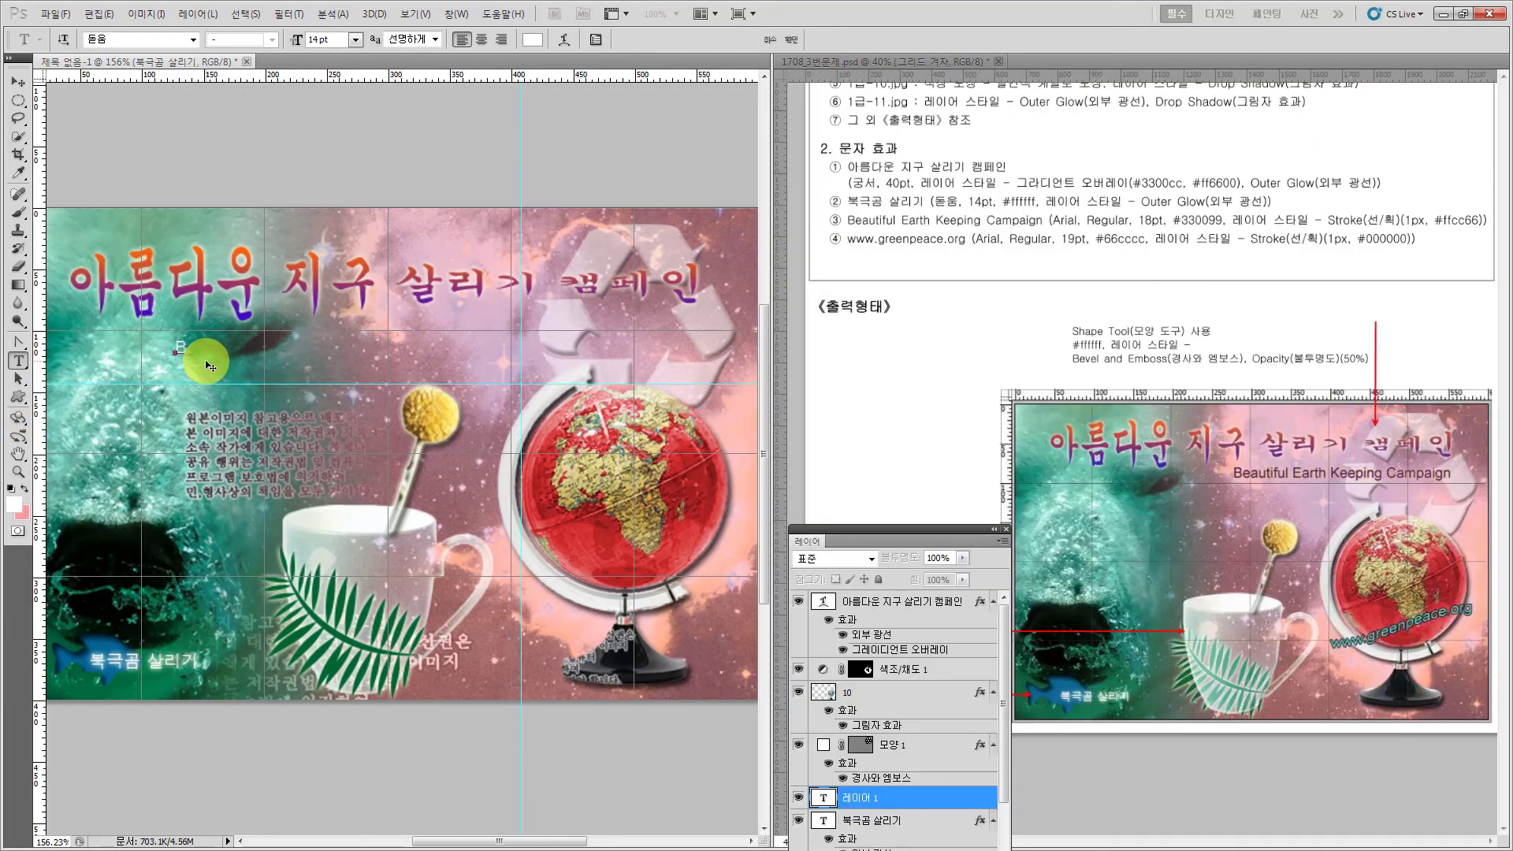
text(Bea)
text(utiful Earth Keeping Campaign)
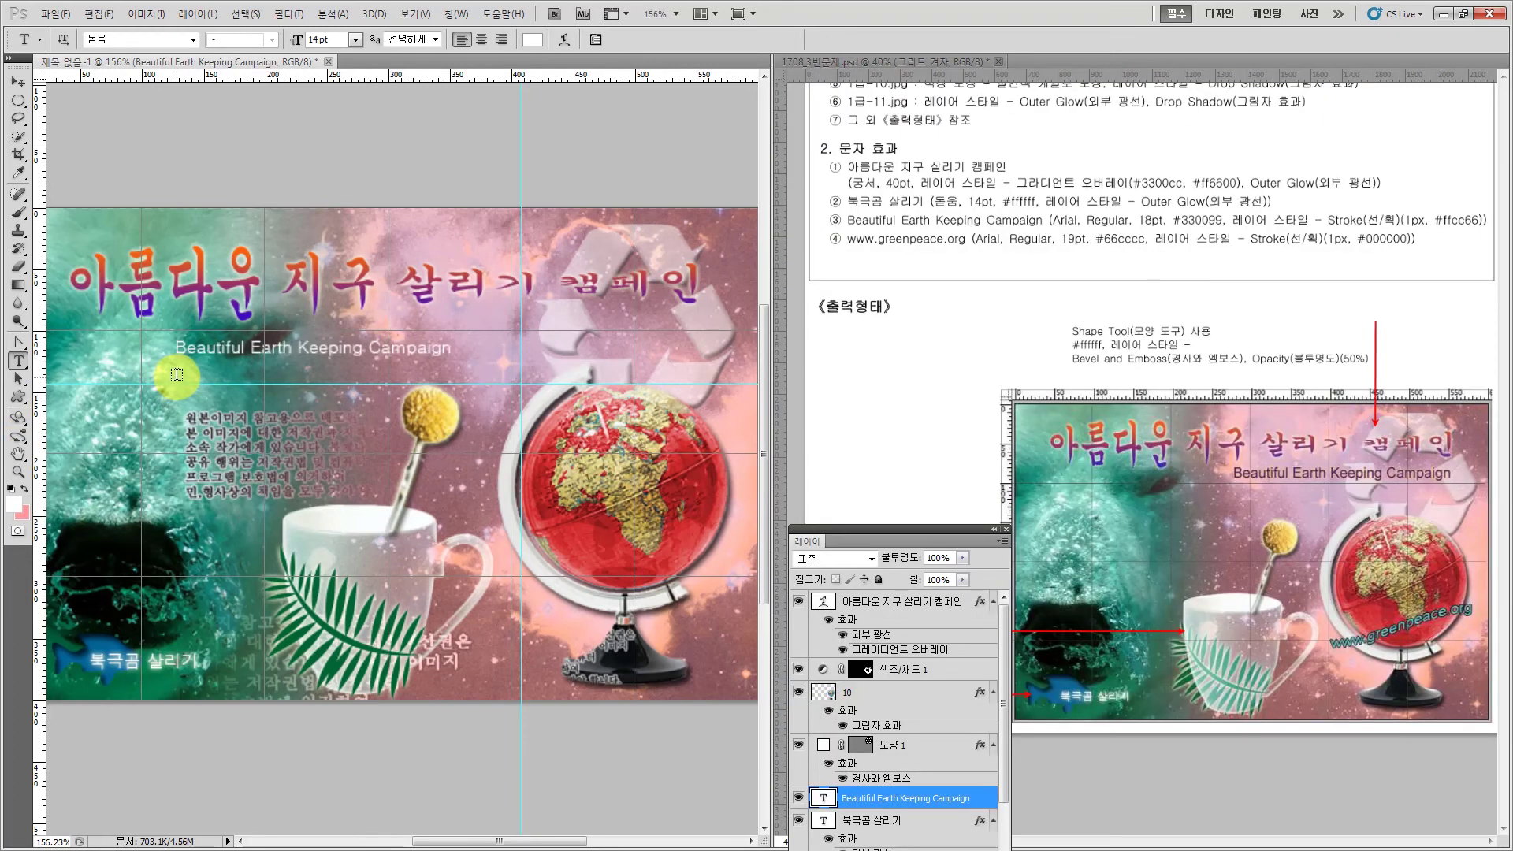
click(178, 373)
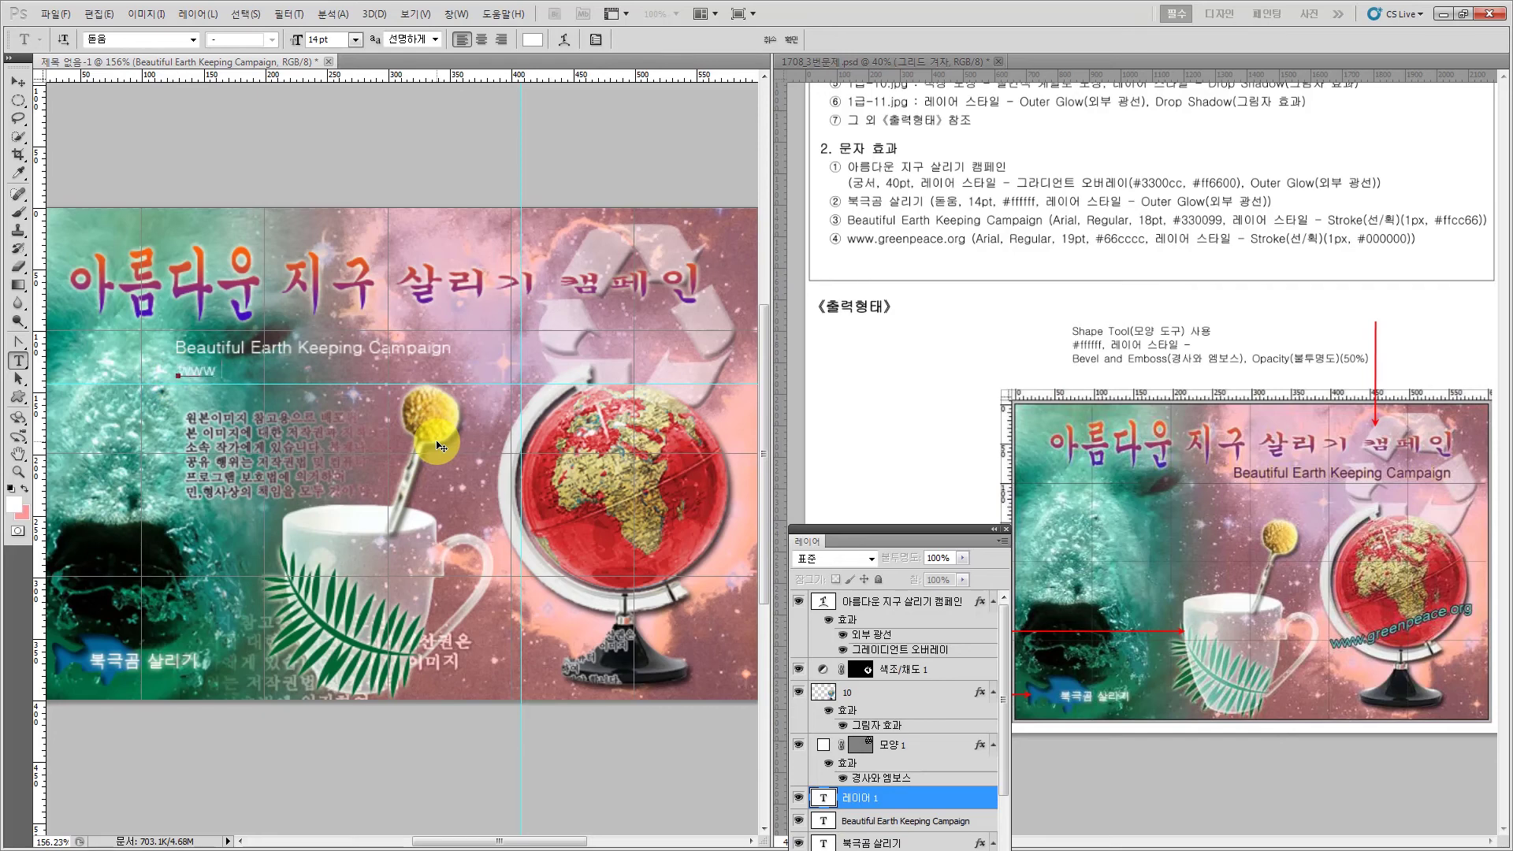
text(www.greenpeace.org)
key(ctrl+Return)
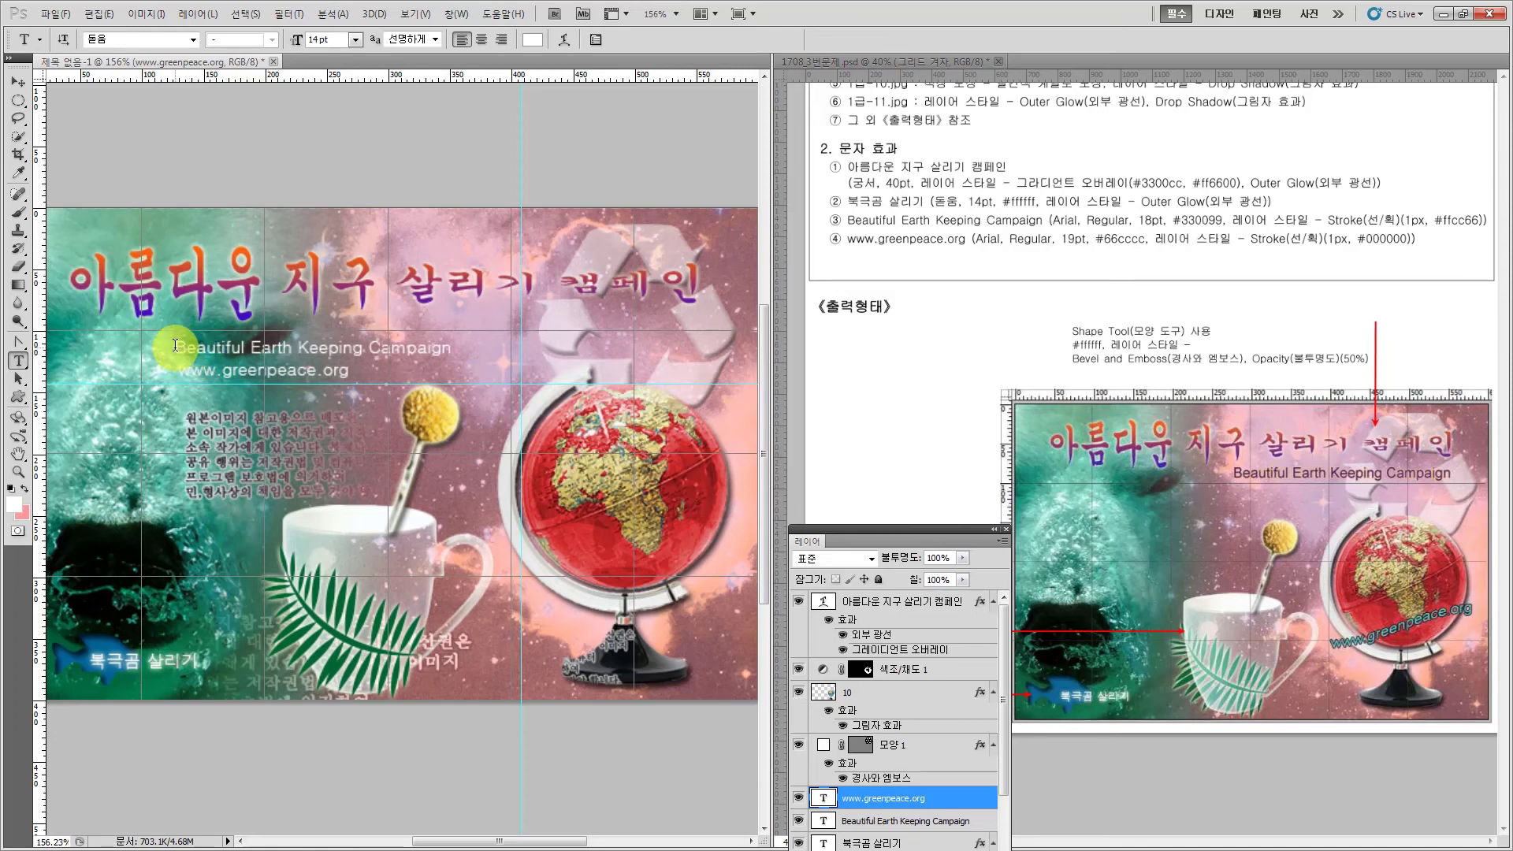
- Set the "Beautiful Earth Keeping Campaign" text to Arial Regular at 18 pt in colour #330099
drag(175, 348, 515, 345)
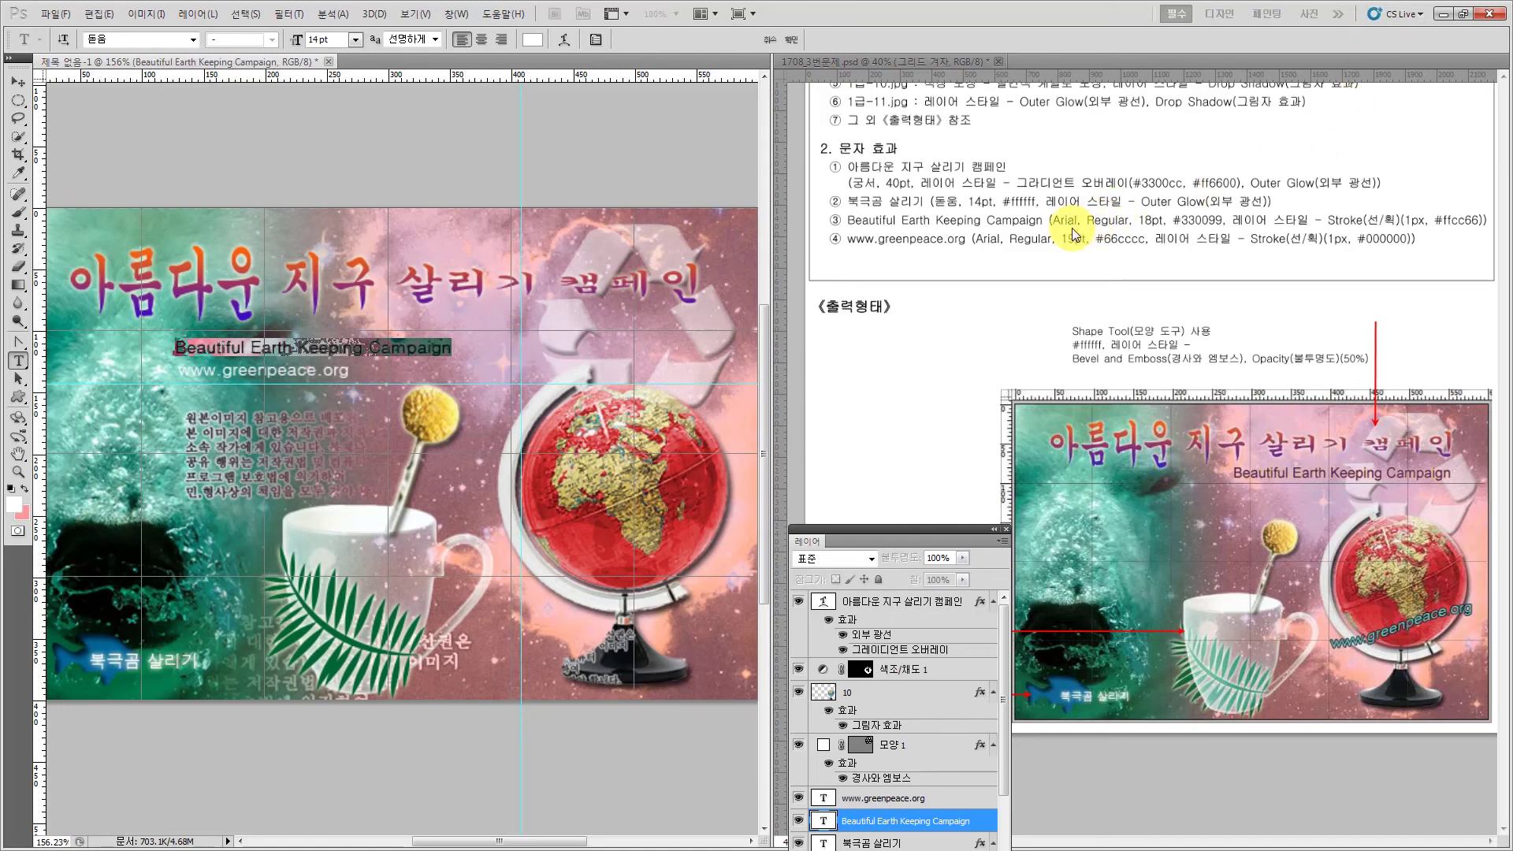
click(194, 40)
drag(358, 166, 355, 288)
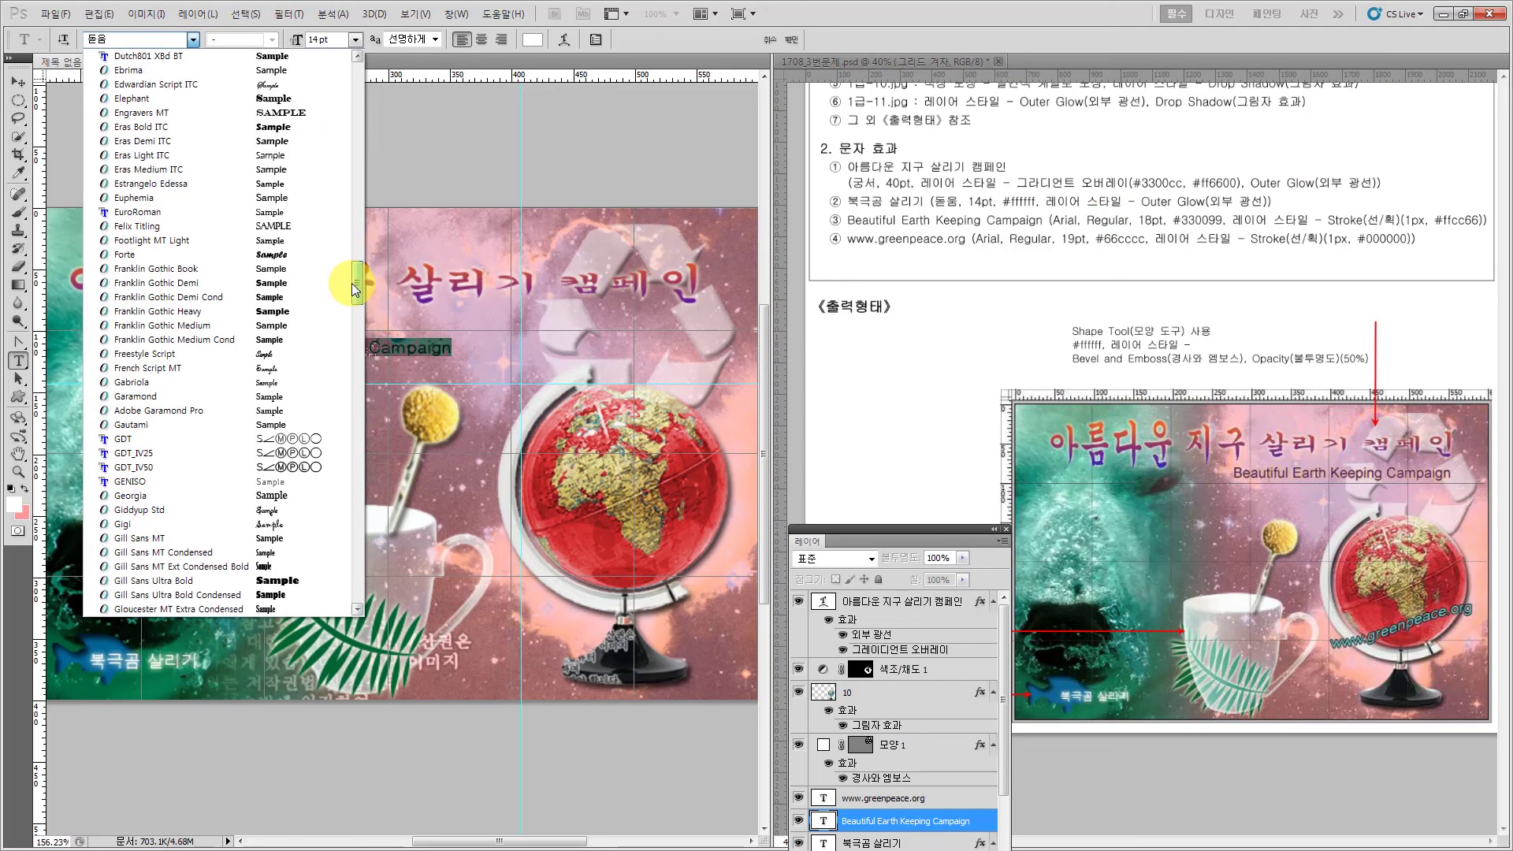
drag(352, 284, 349, 250)
click(150, 438)
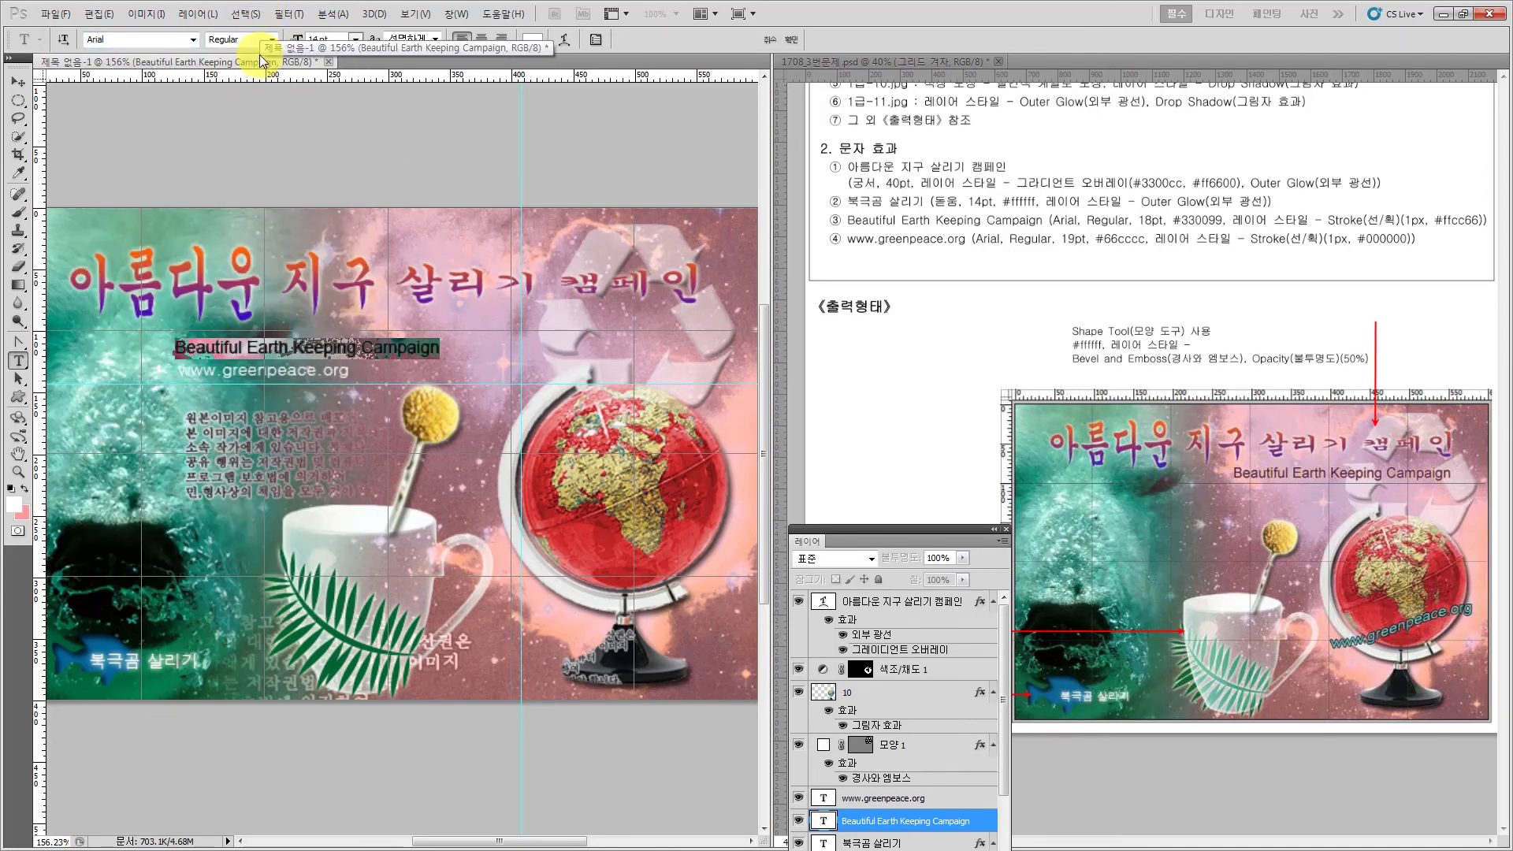
click(327, 40)
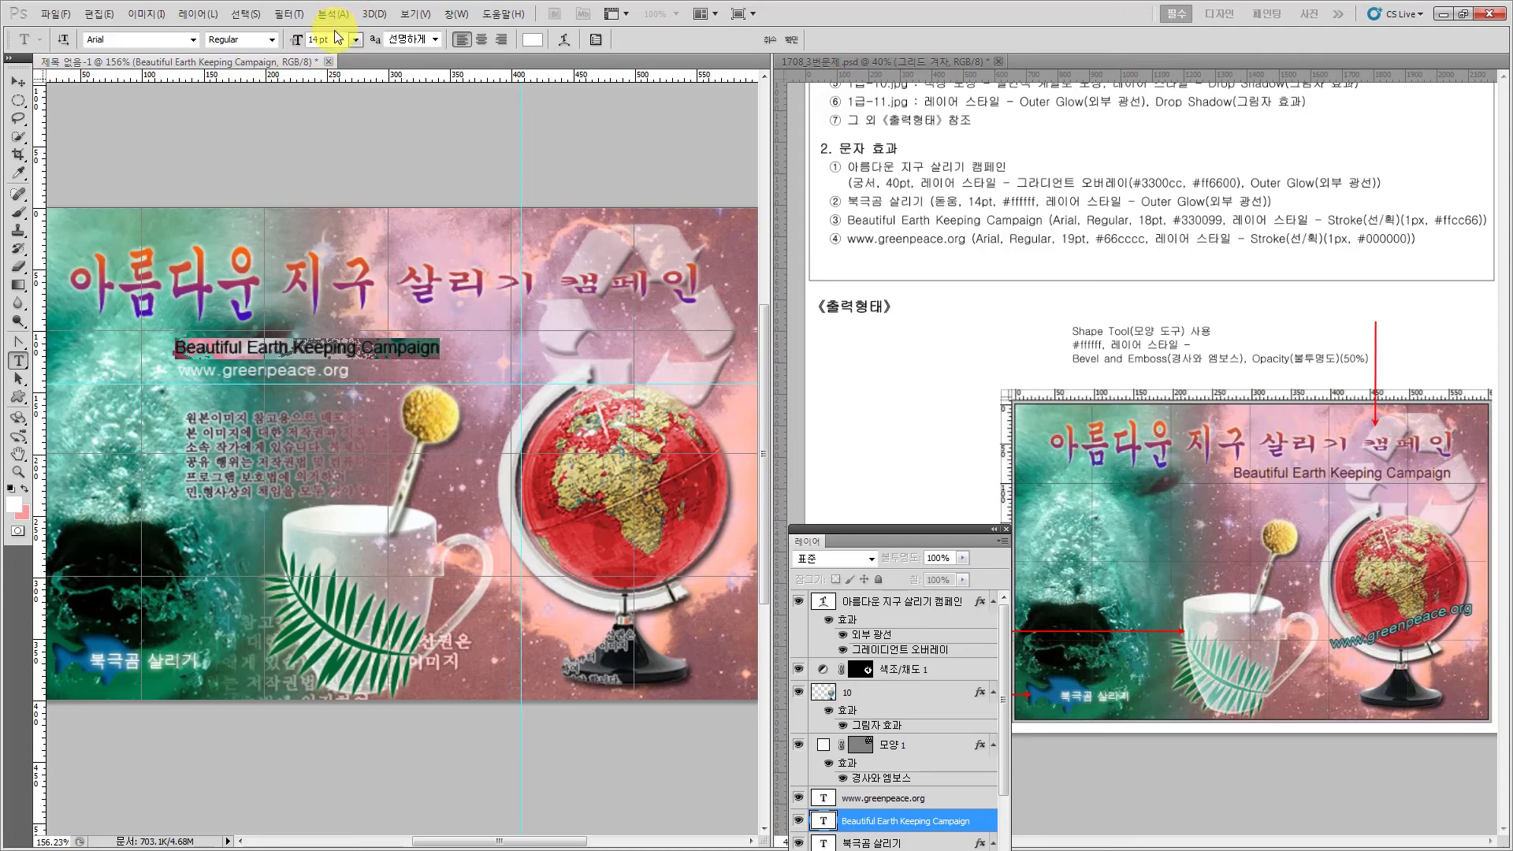
text(18)
key(Return)
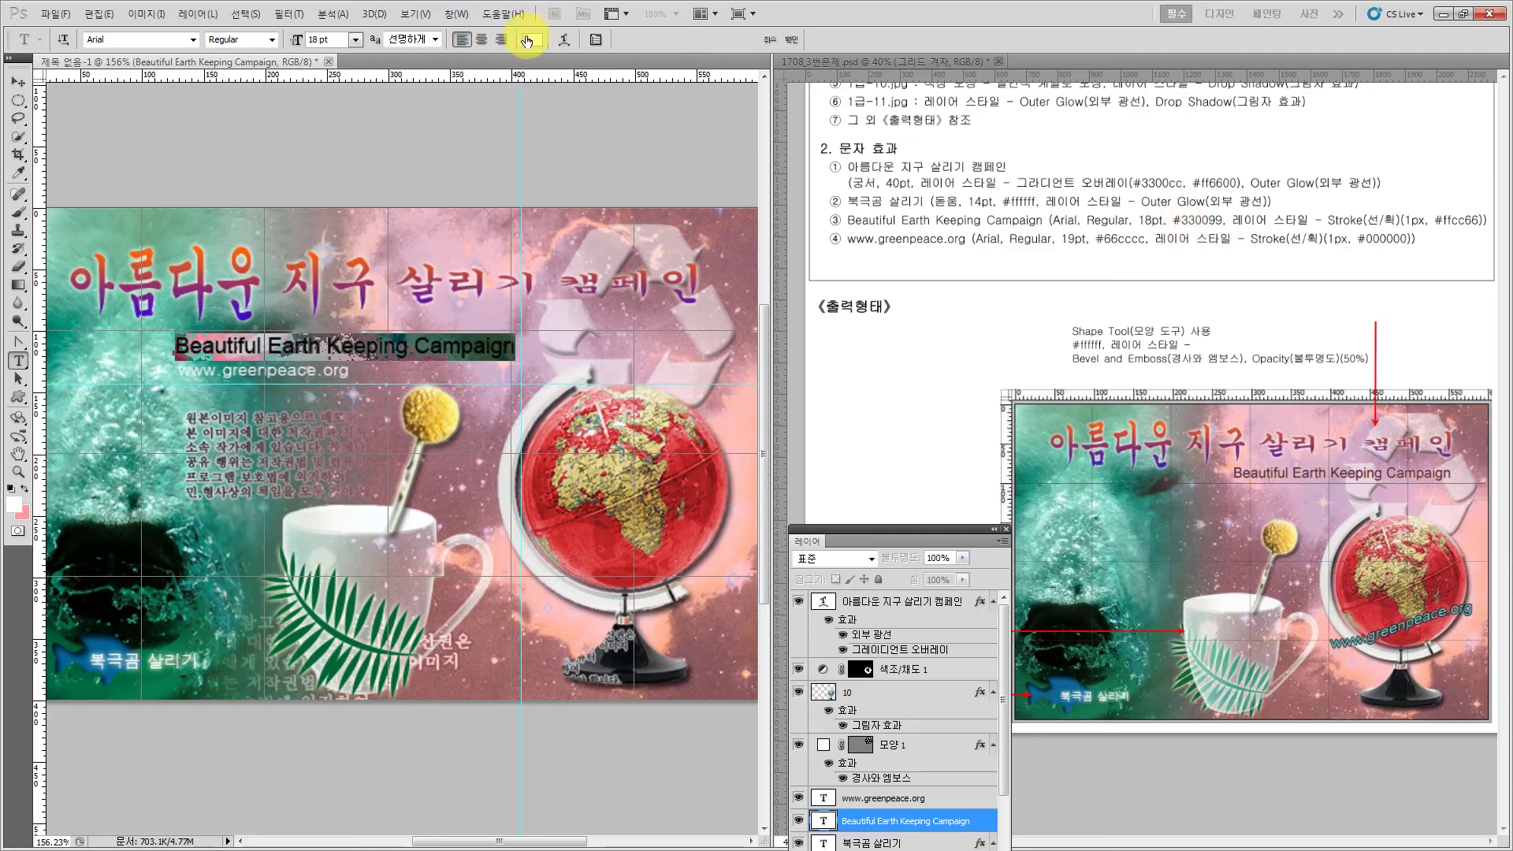
click(526, 41)
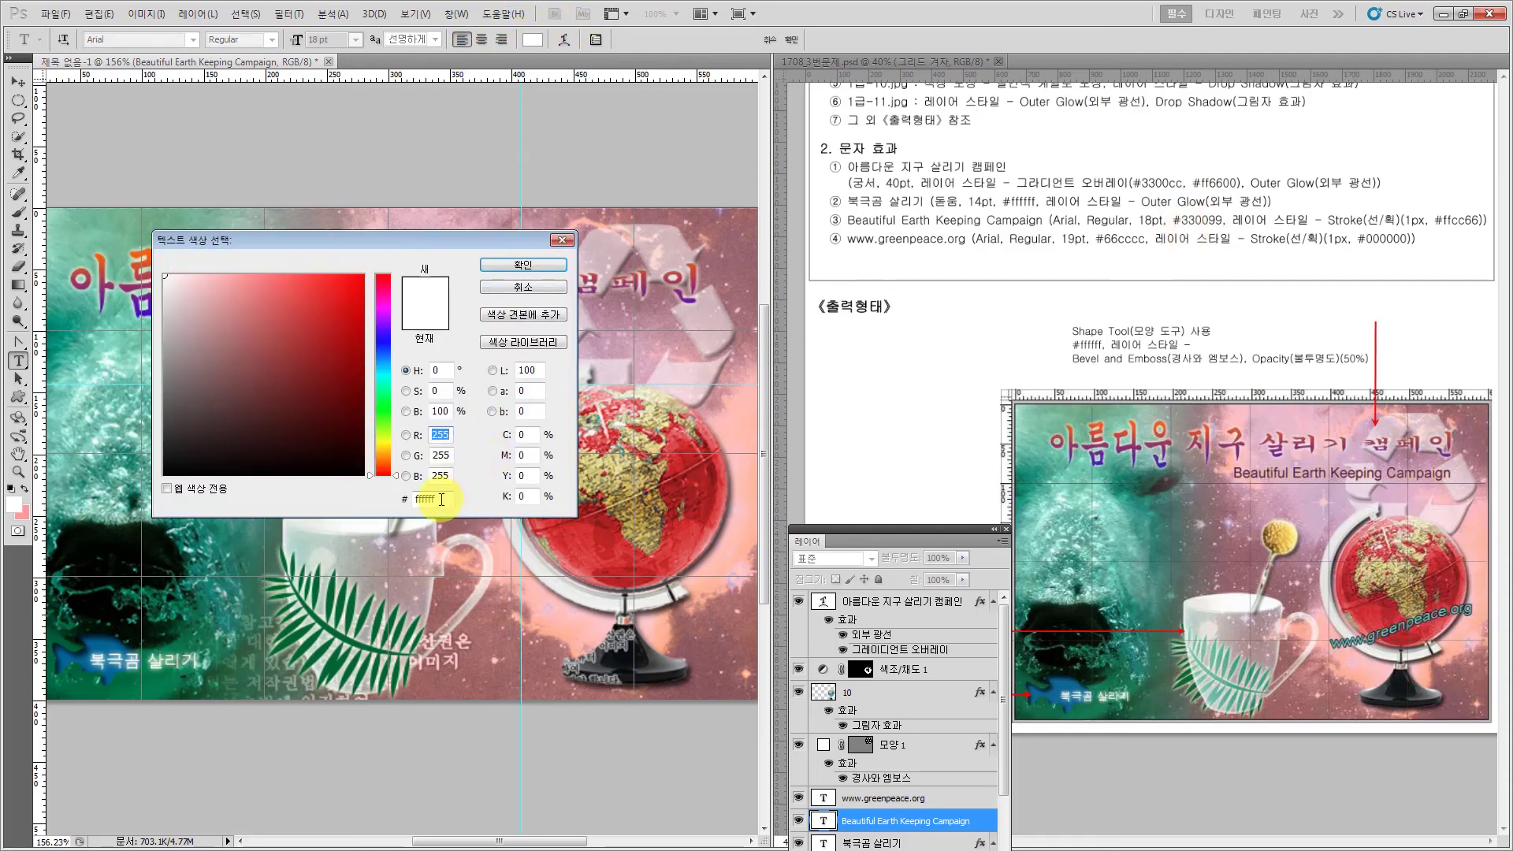
text(330099)
click(522, 264)
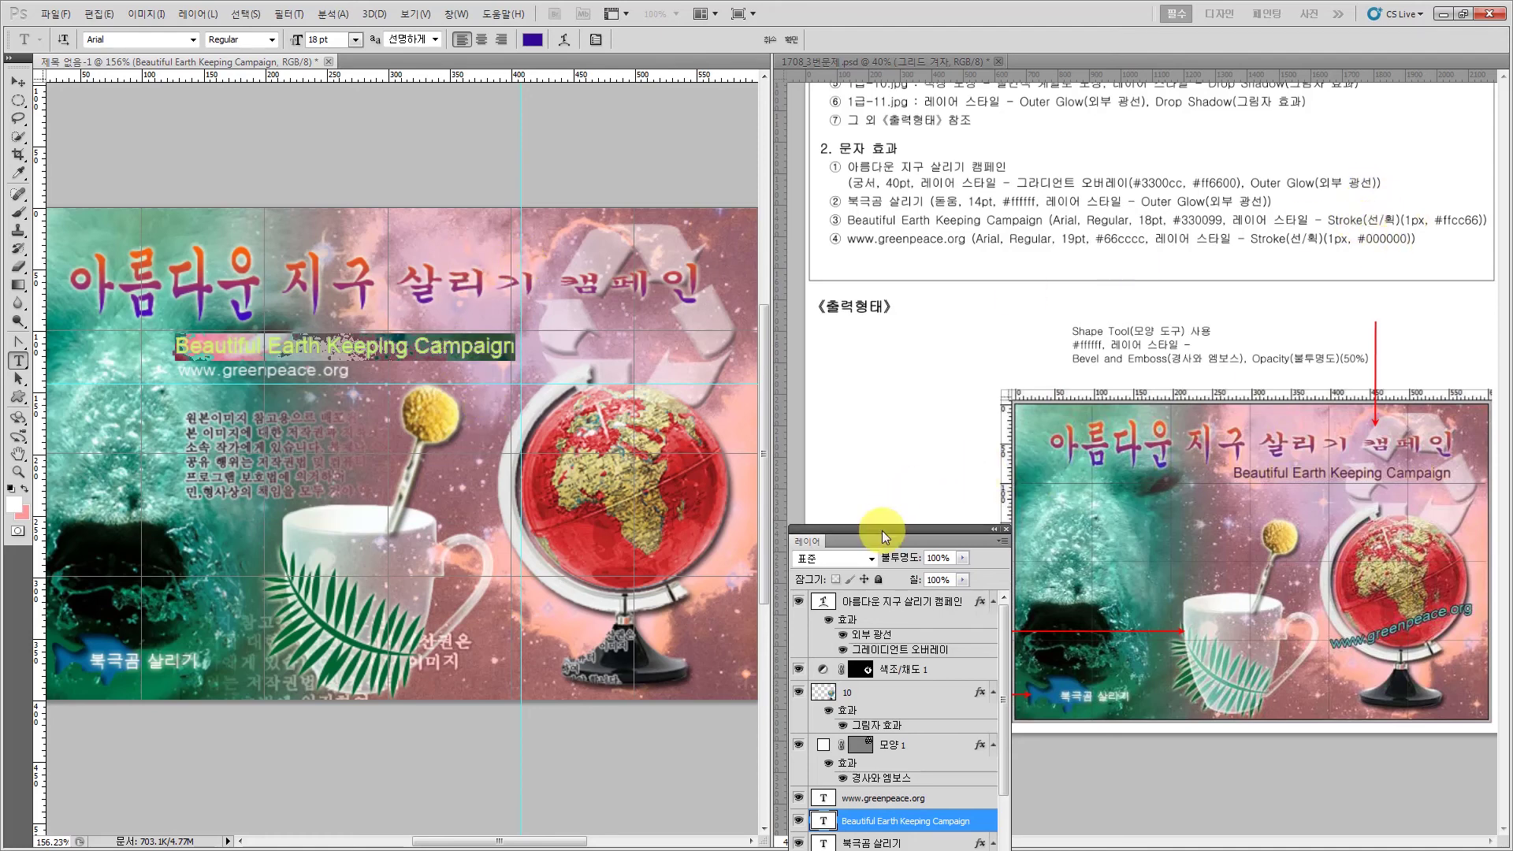
- Add a 1 px Stroke (획) layer style in #ffcc66 to the "Beautiful Earth Keeping Campaign" text layer
drag(881, 530, 868, 290)
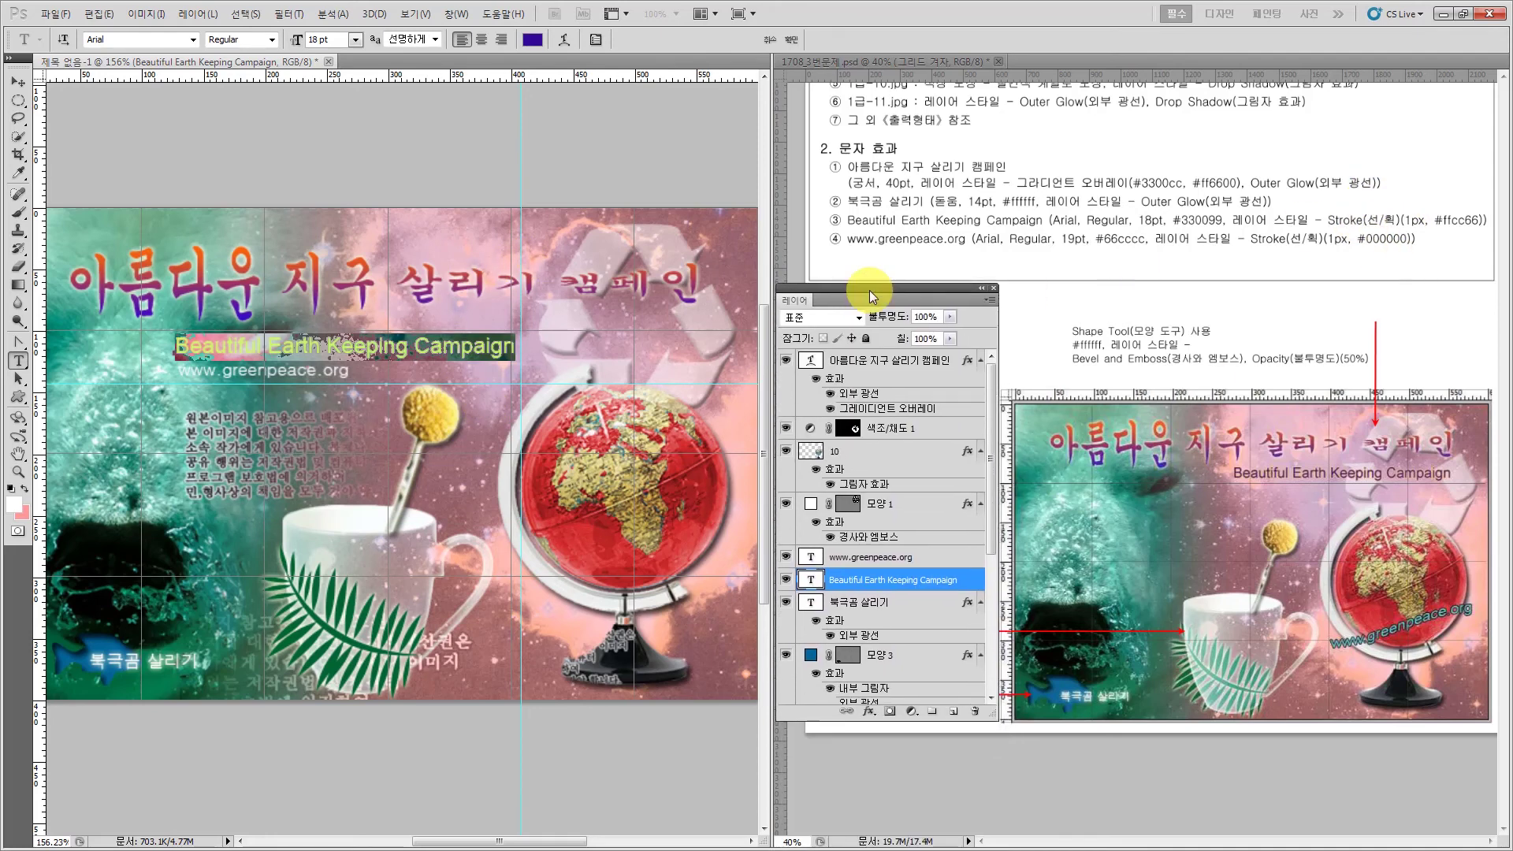
click(868, 713)
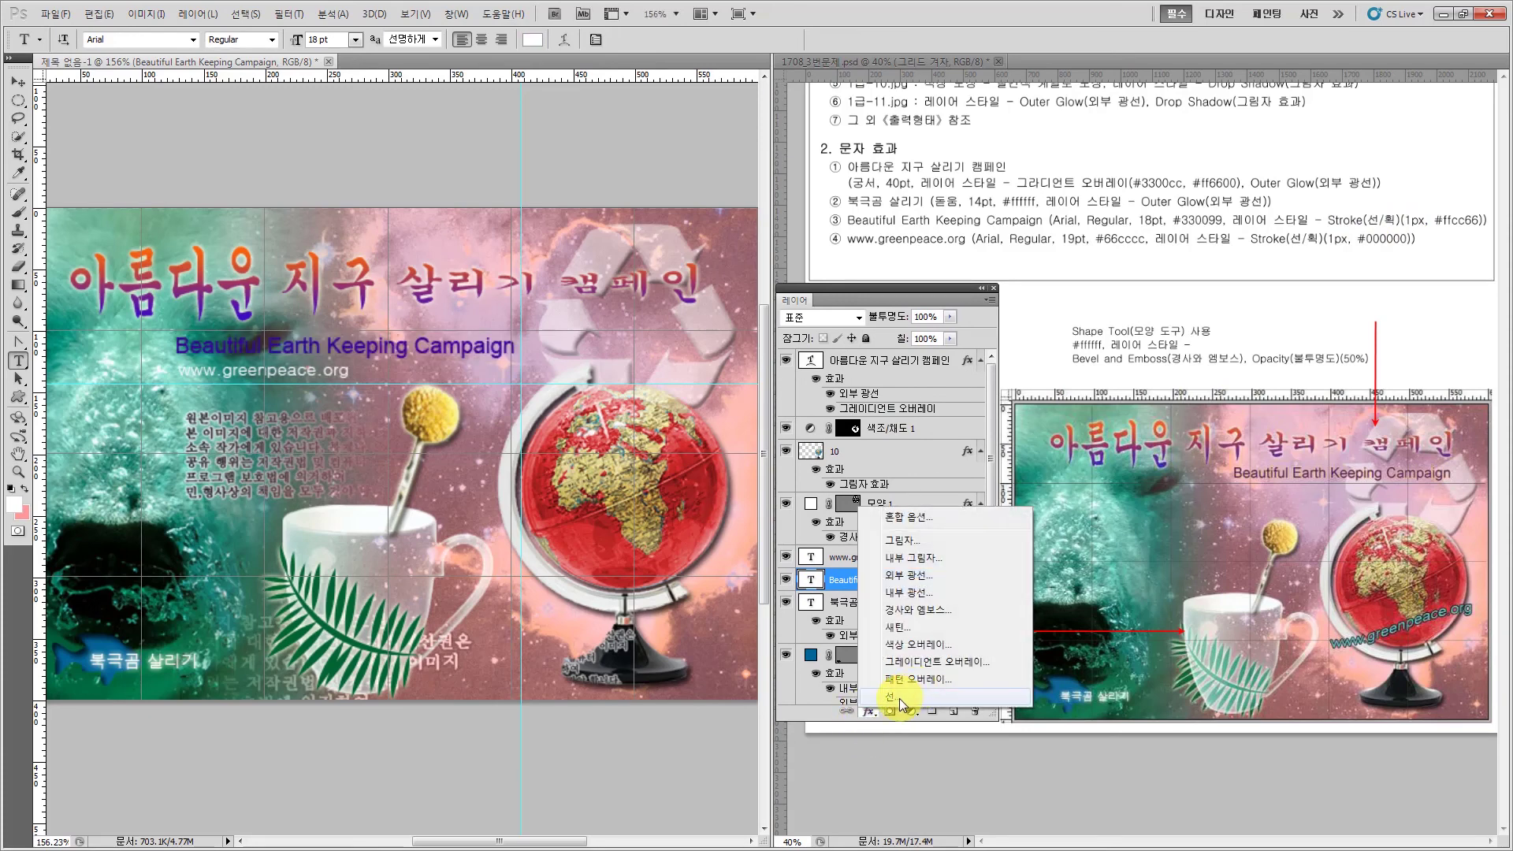
click(900, 698)
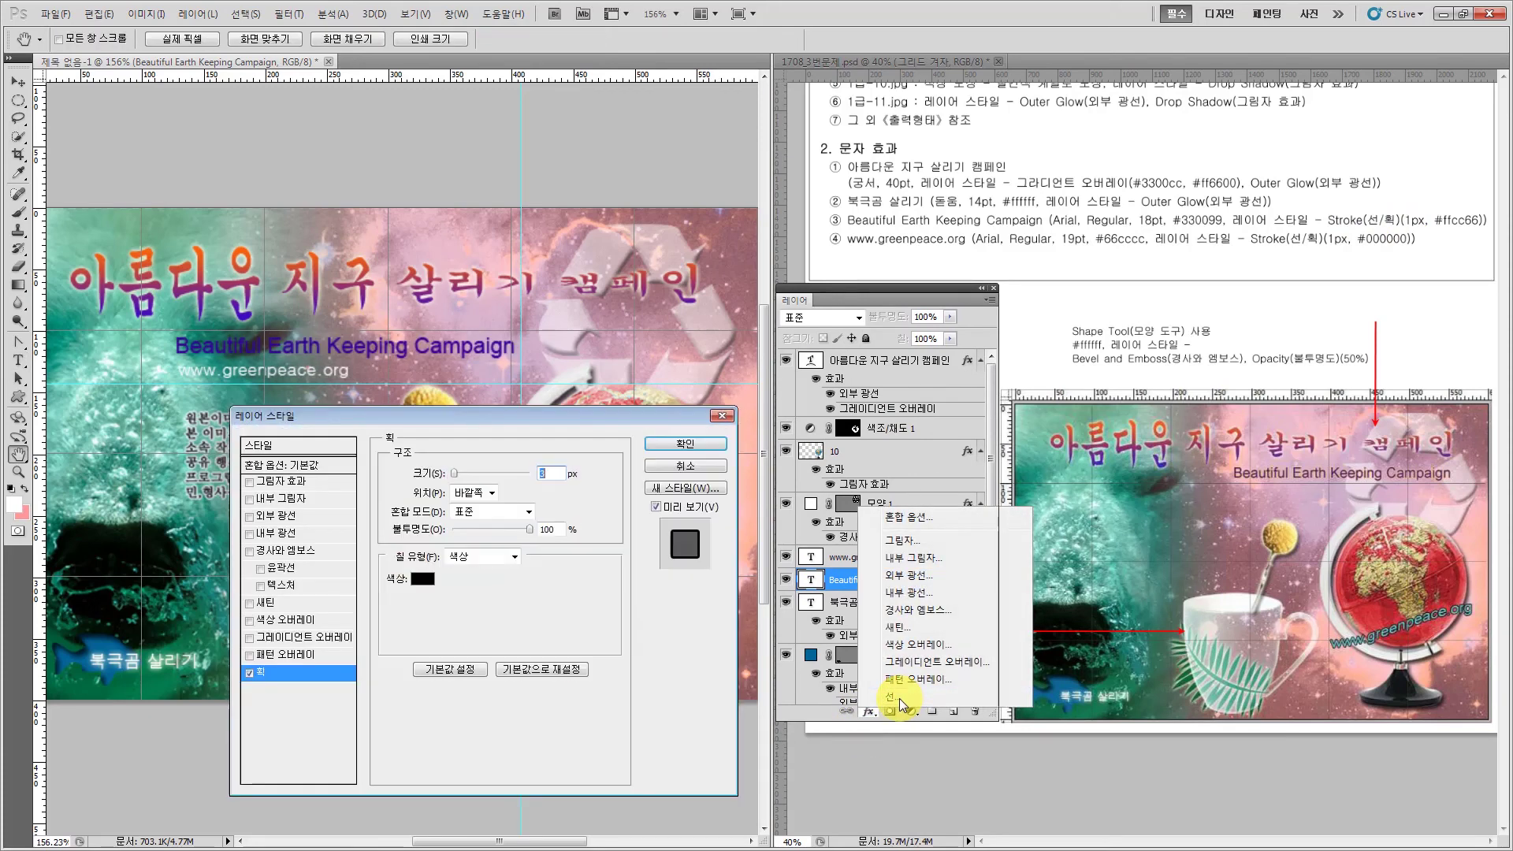
text(1)
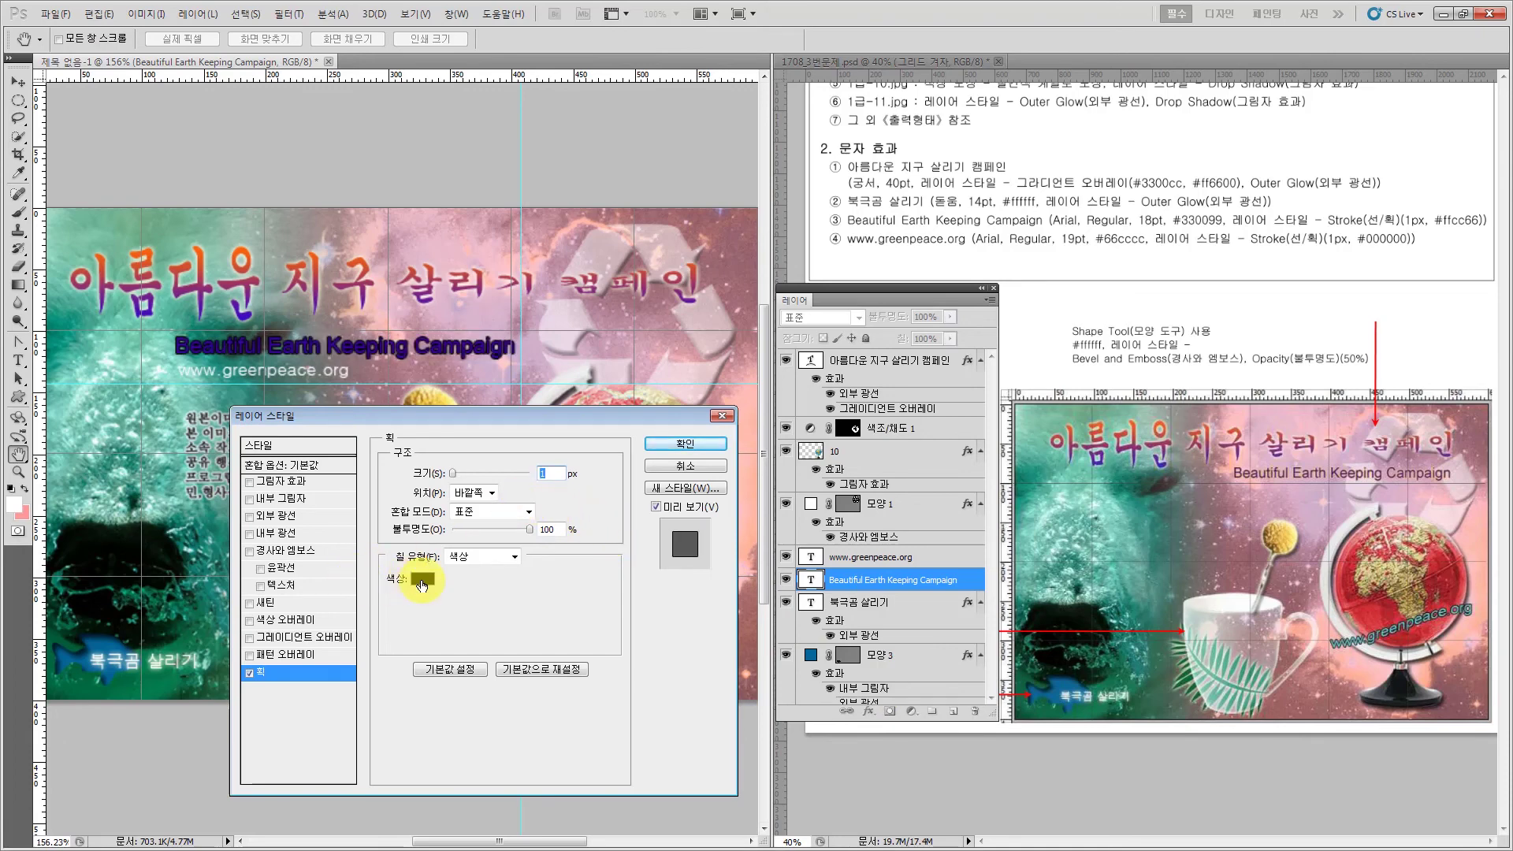
click(415, 582)
double_click(451, 500)
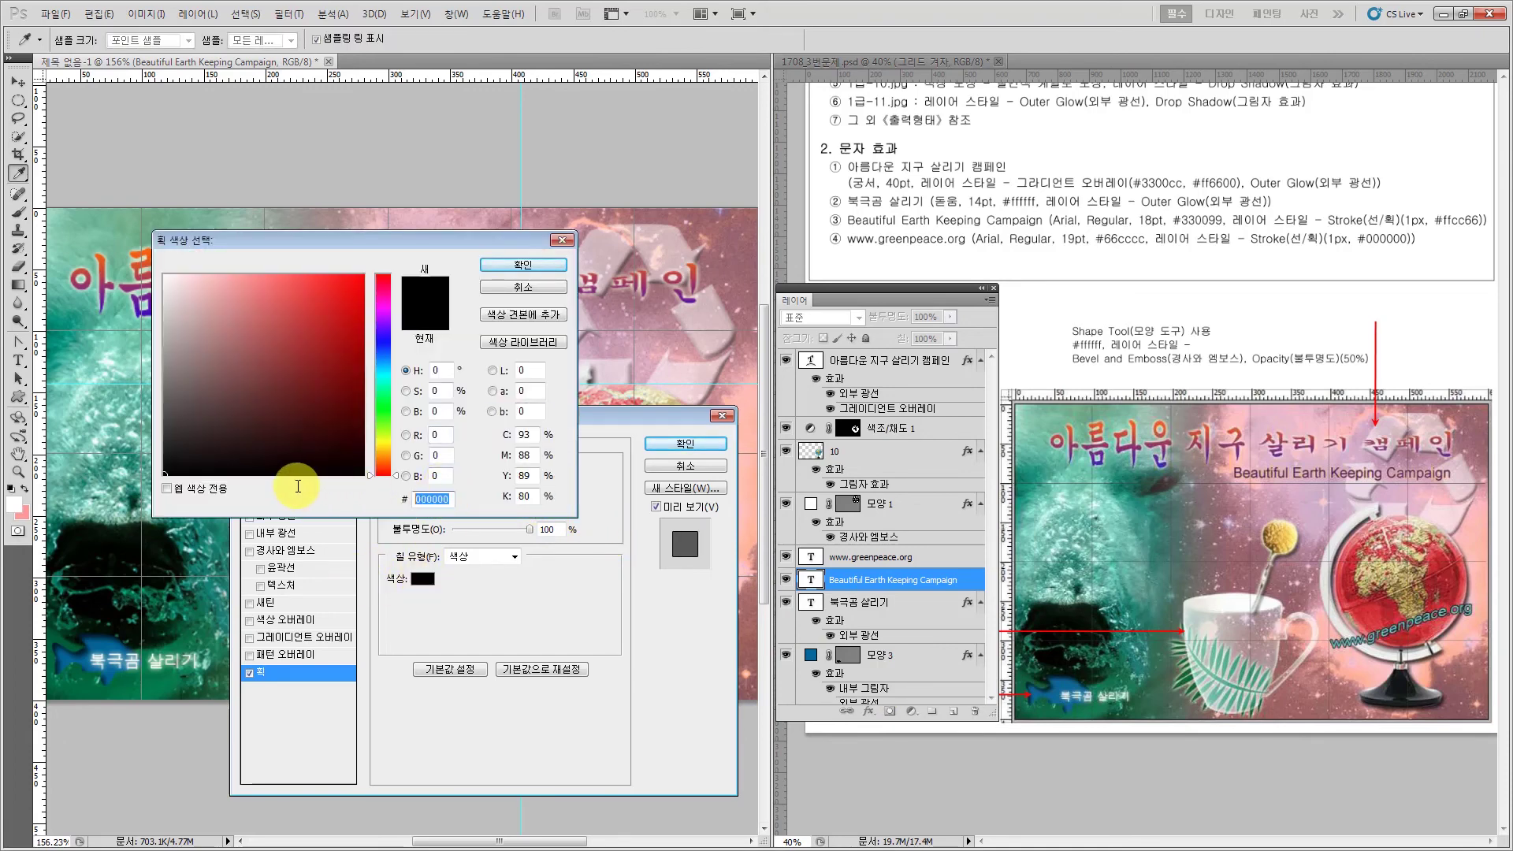
text(ffcc)
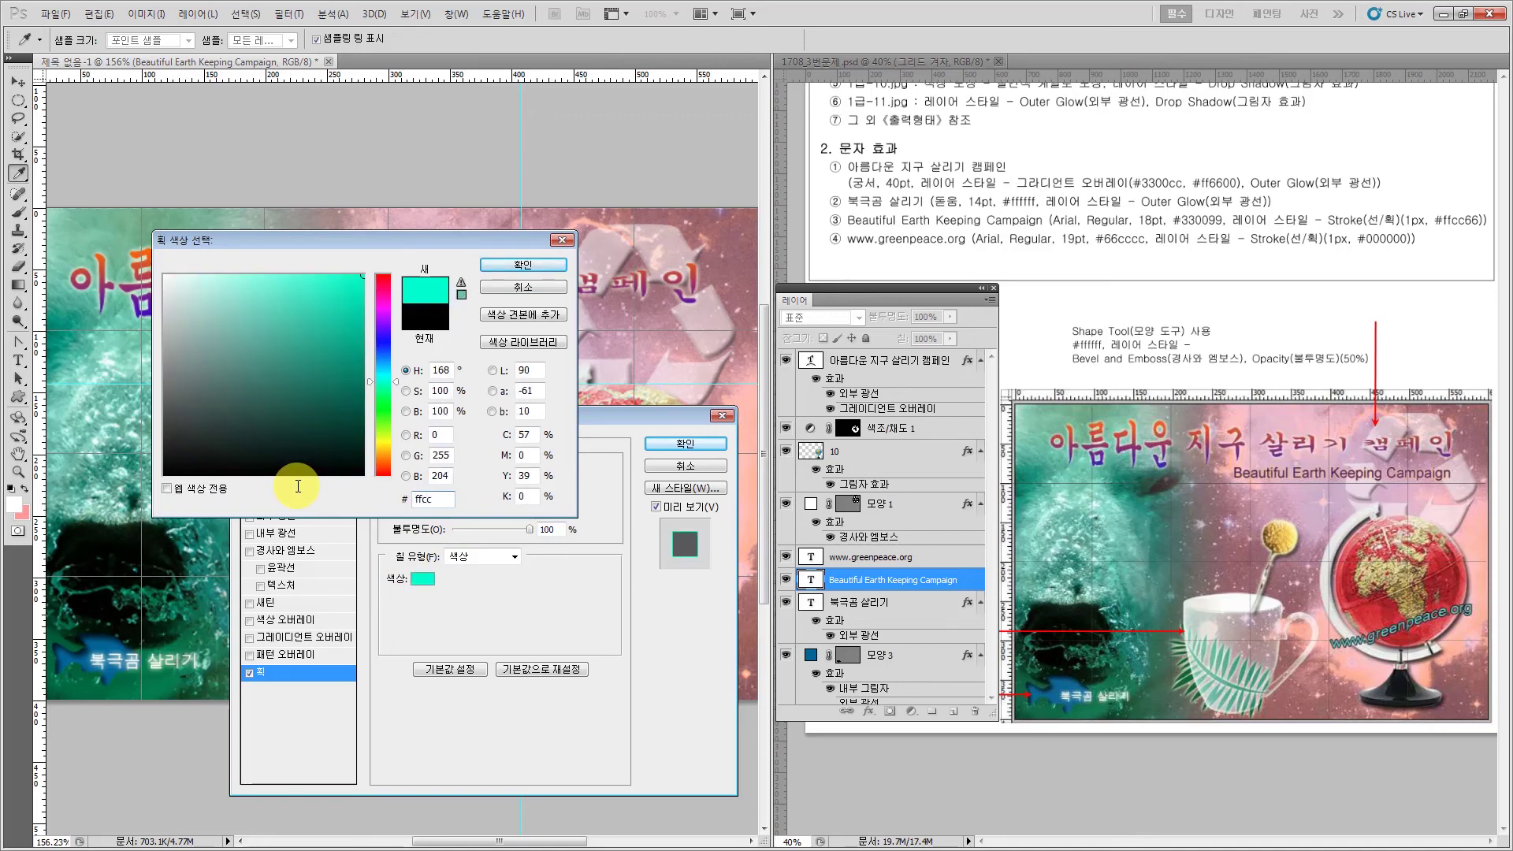
text(66)
double_click(435, 432)
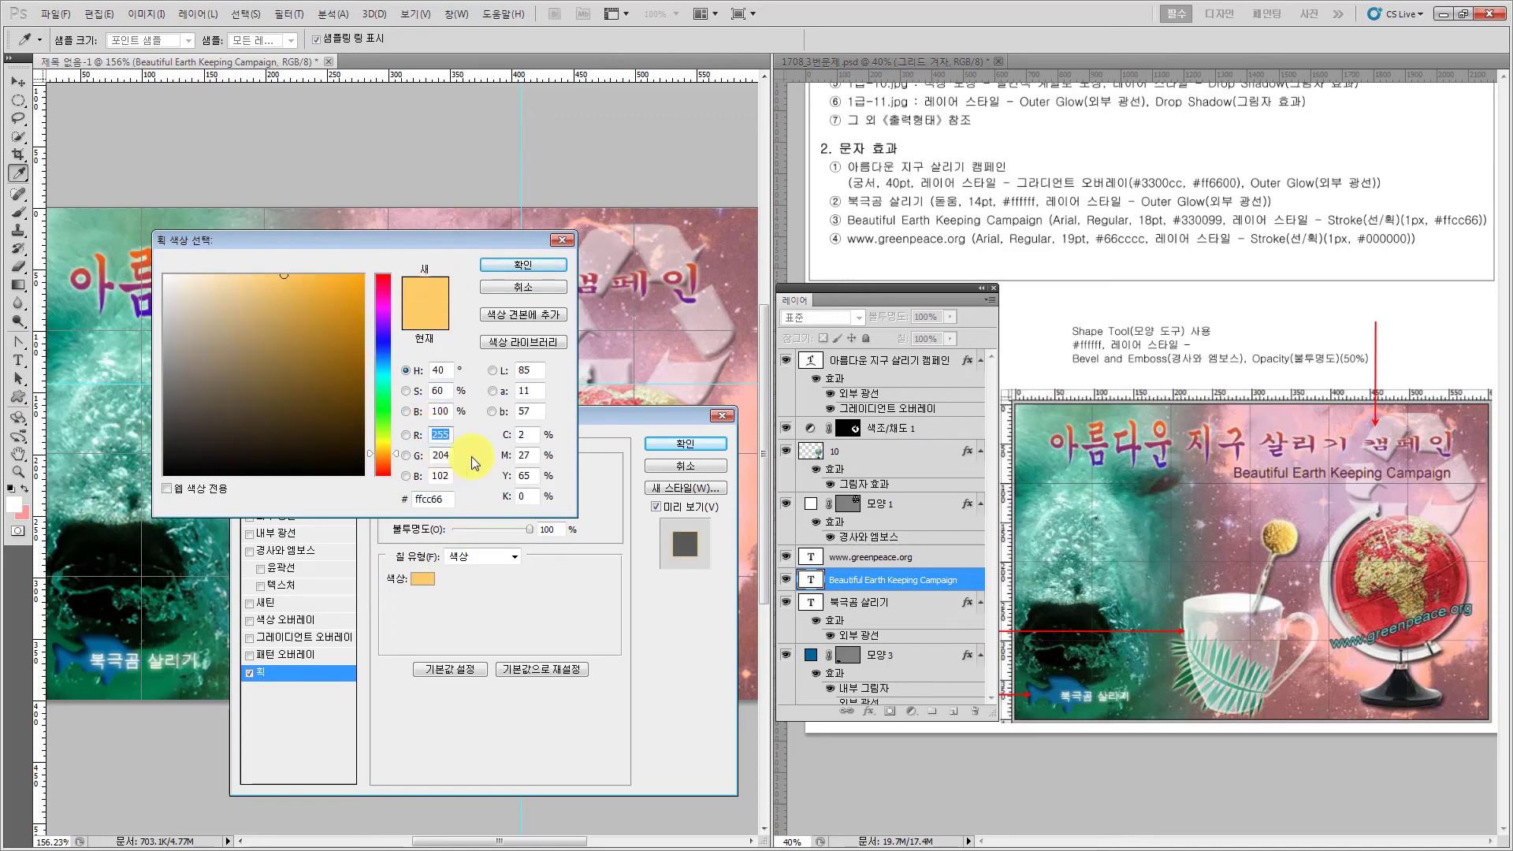
click(524, 265)
click(651, 443)
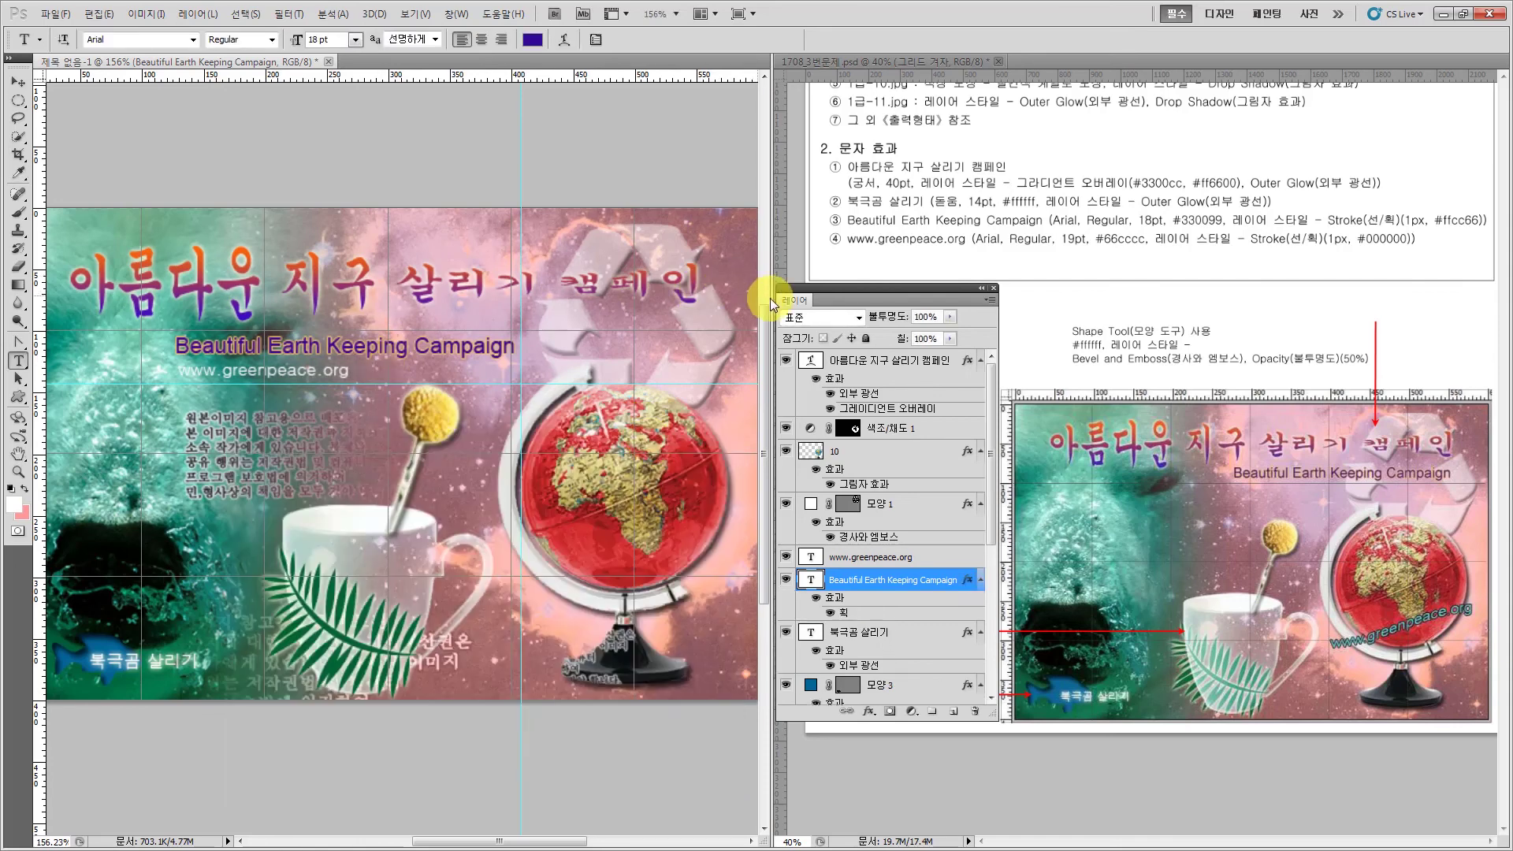
- Move the "Beautiful Earth Keeping Campaign" text beneath the title's right half and reorder its layer directly above 색조/채도 1
drag(793, 287, 746, 412)
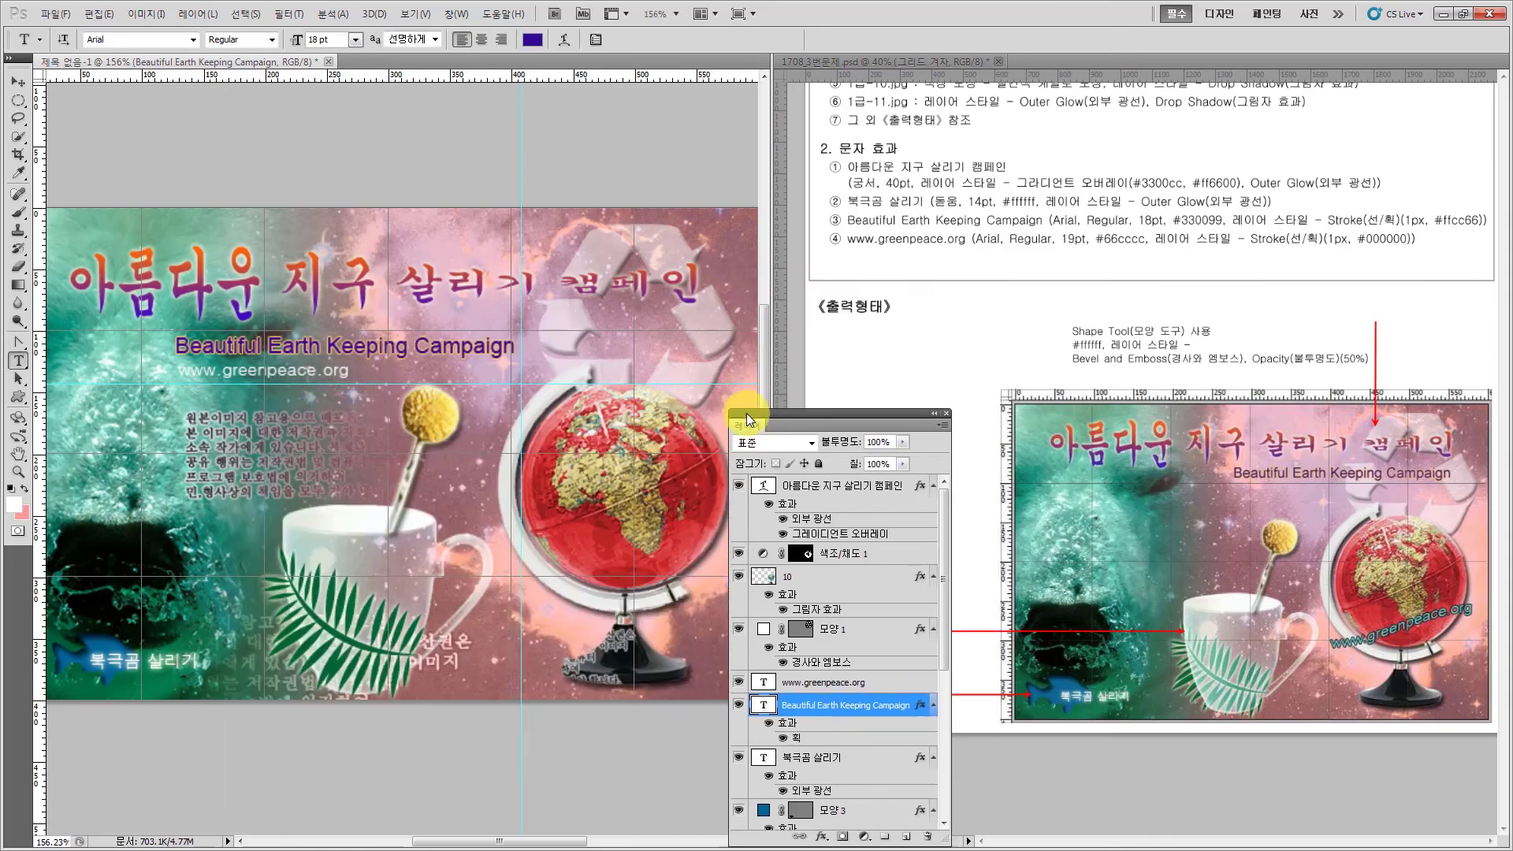
click(18, 82)
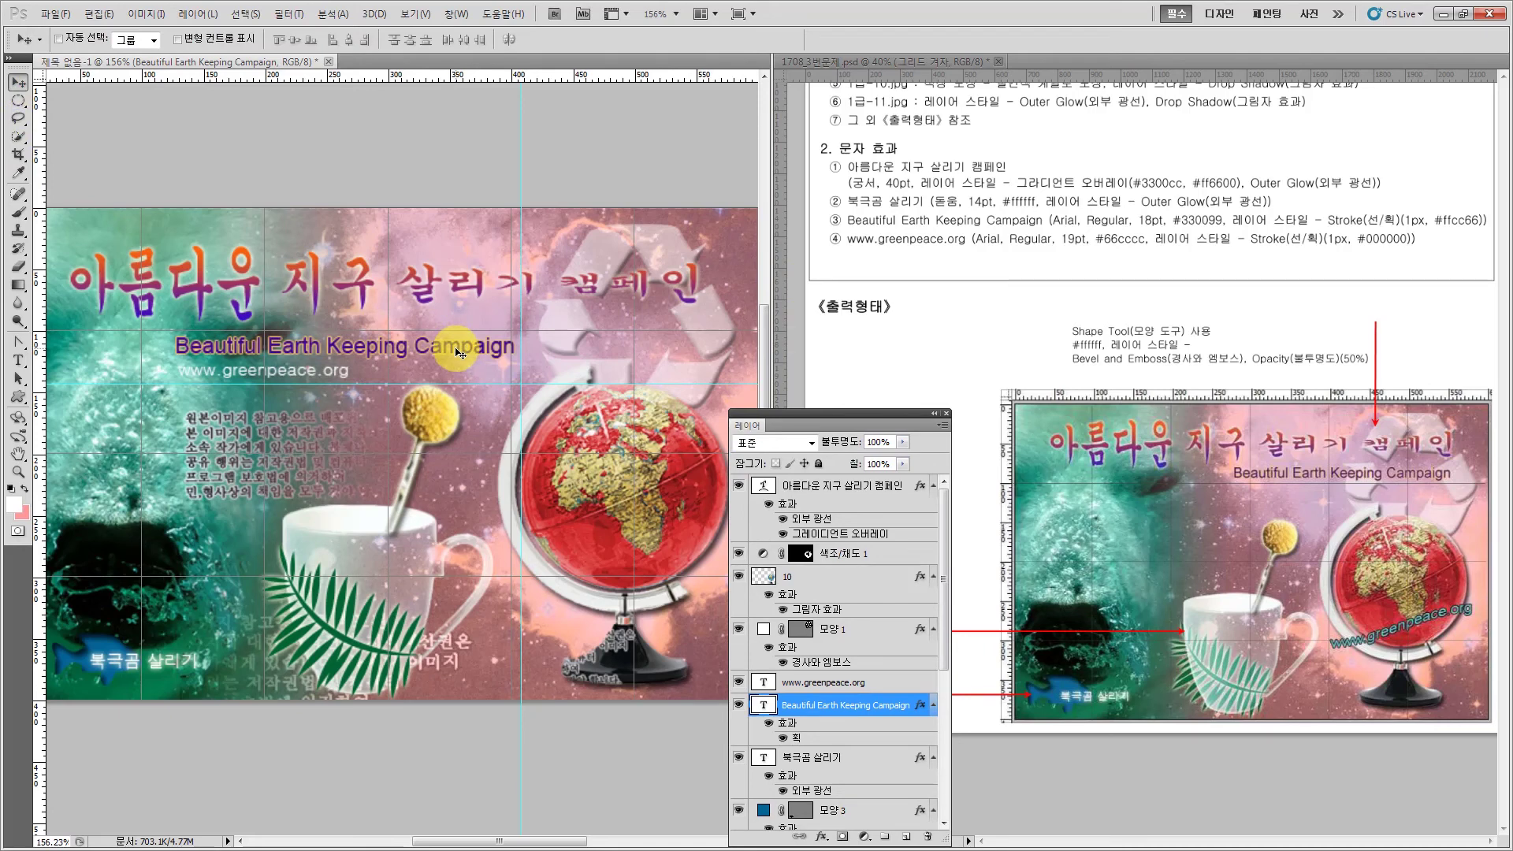
drag(460, 352, 639, 322)
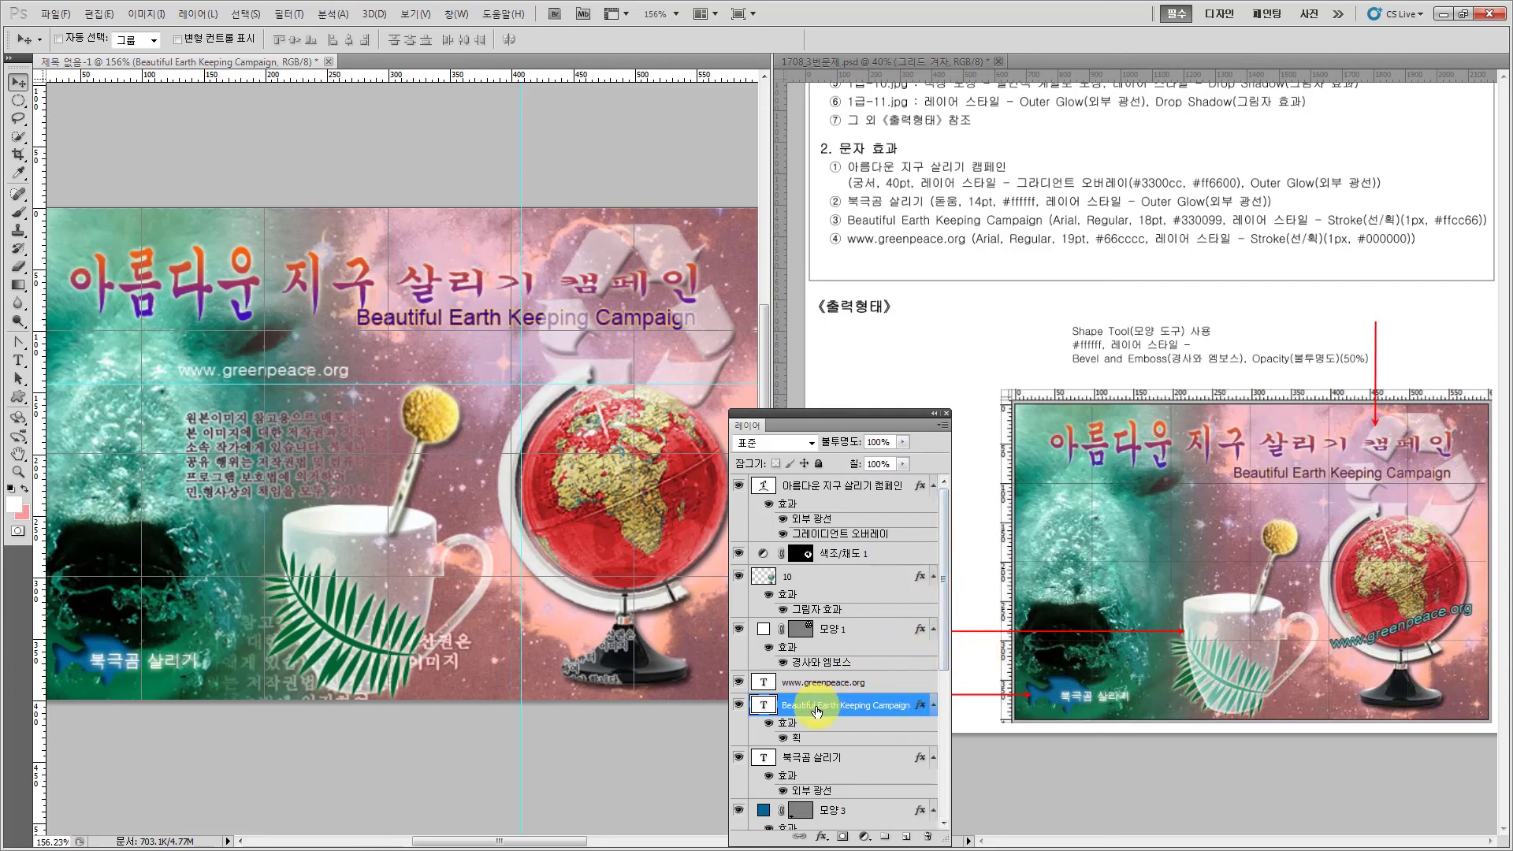
drag(813, 711, 815, 544)
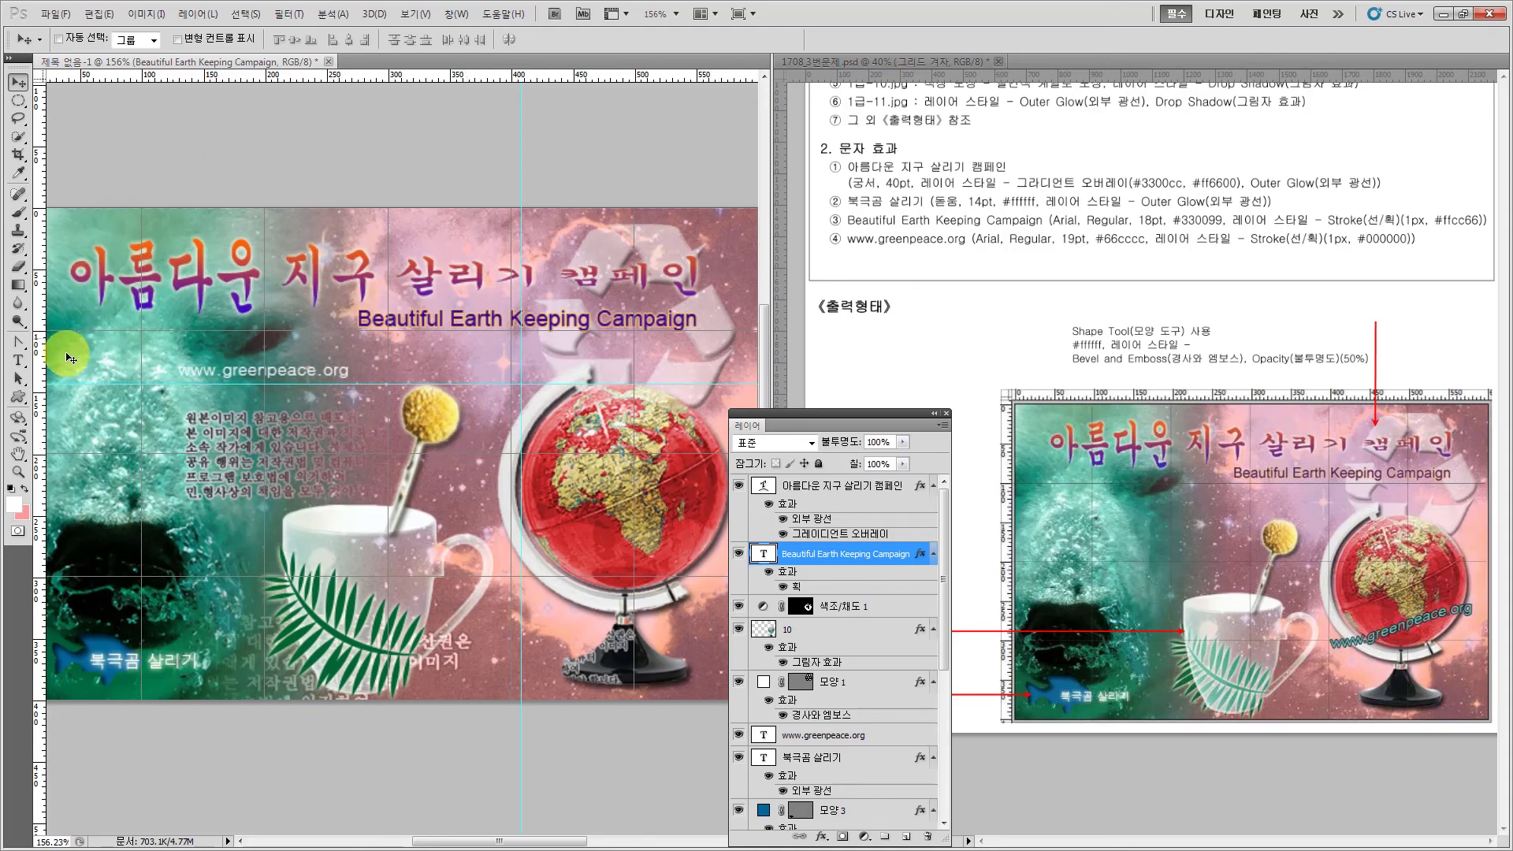
click(19, 364)
click(179, 364)
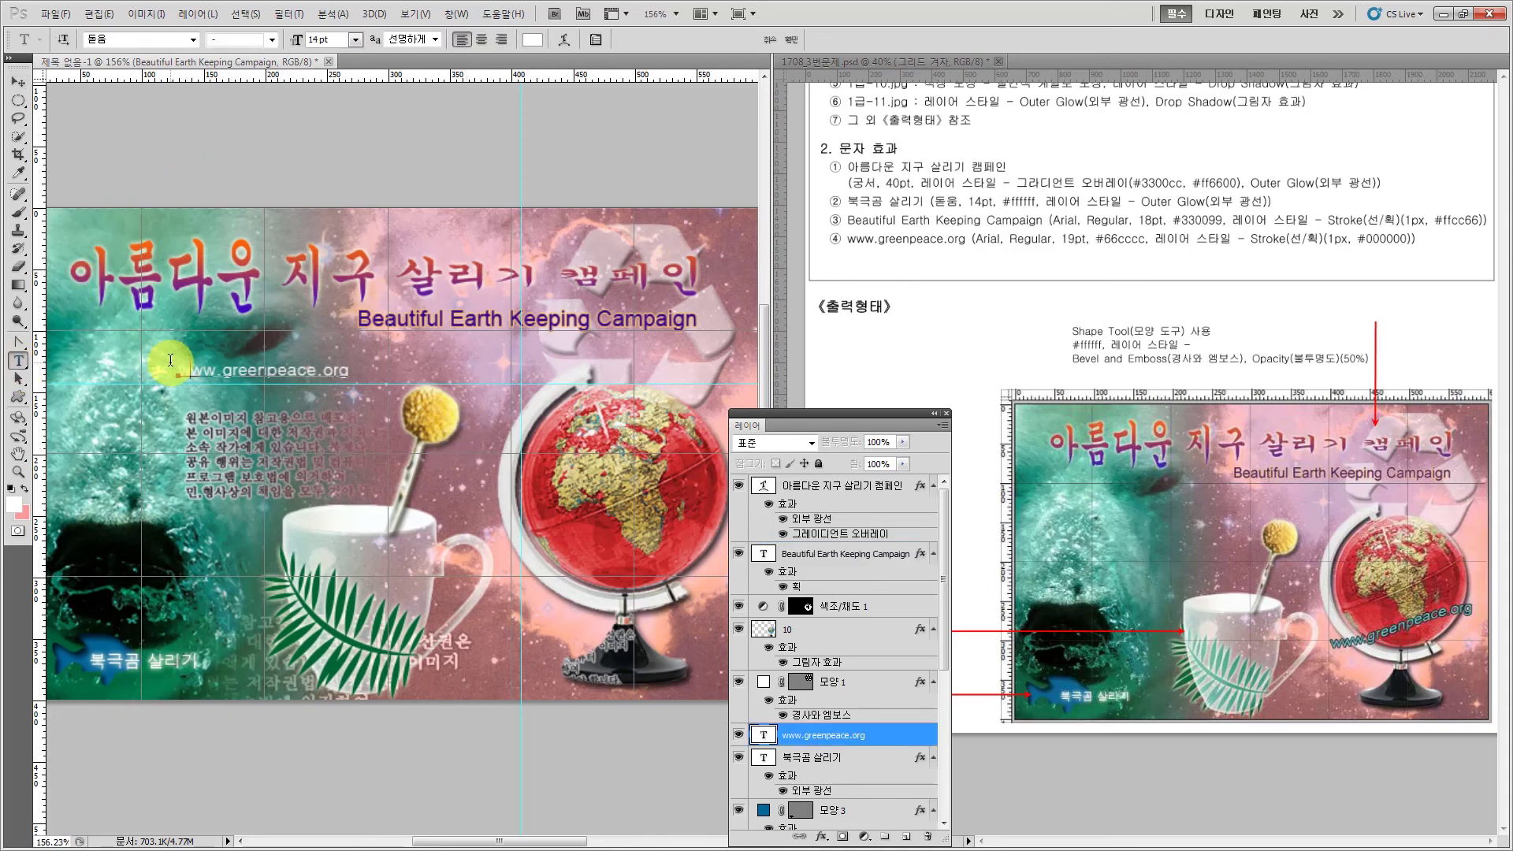
double_click(179, 364)
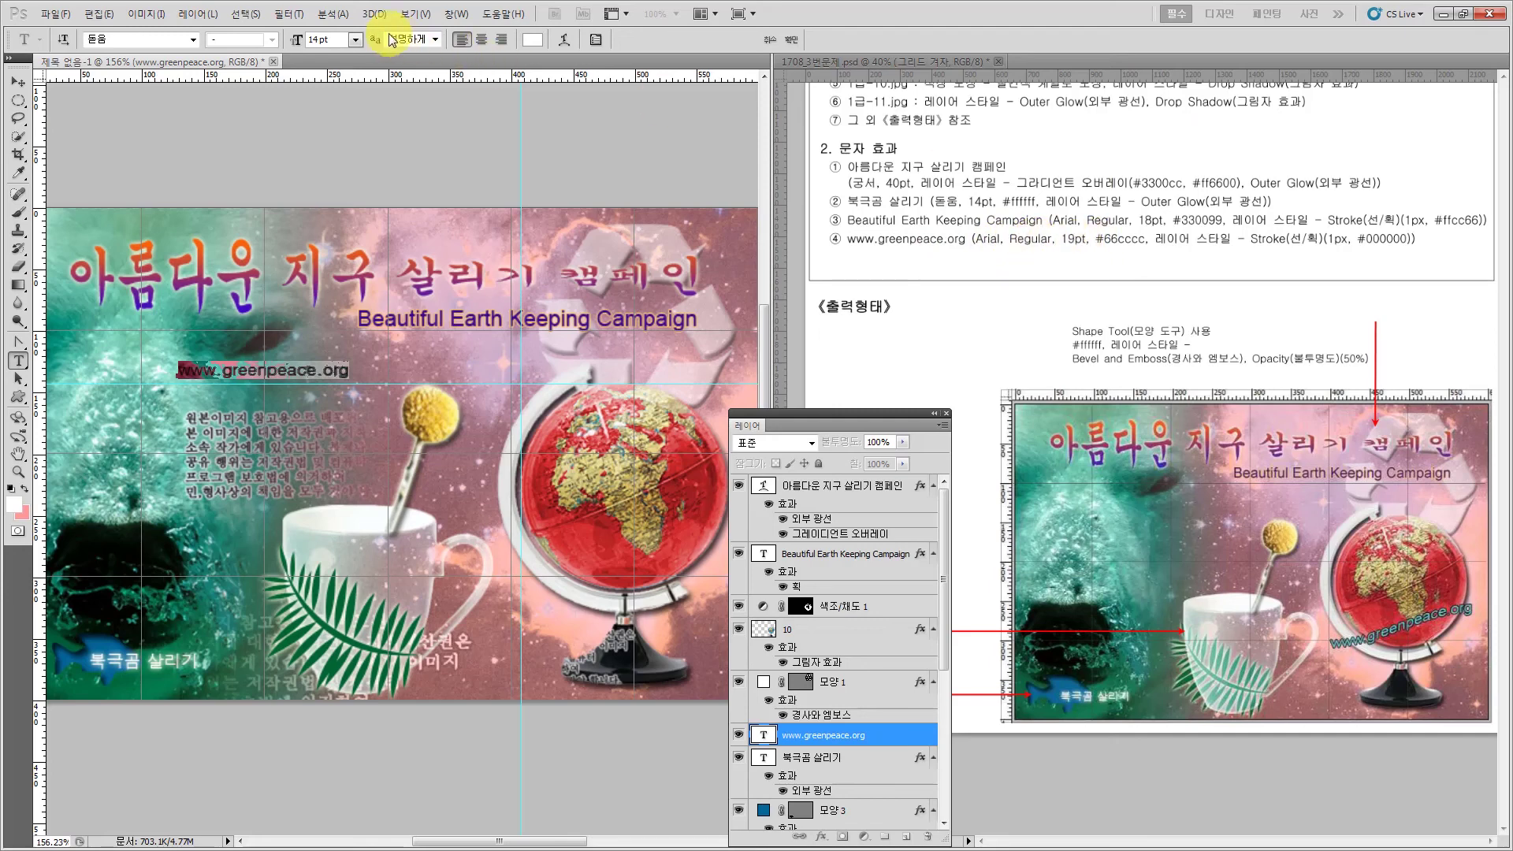
click(193, 40)
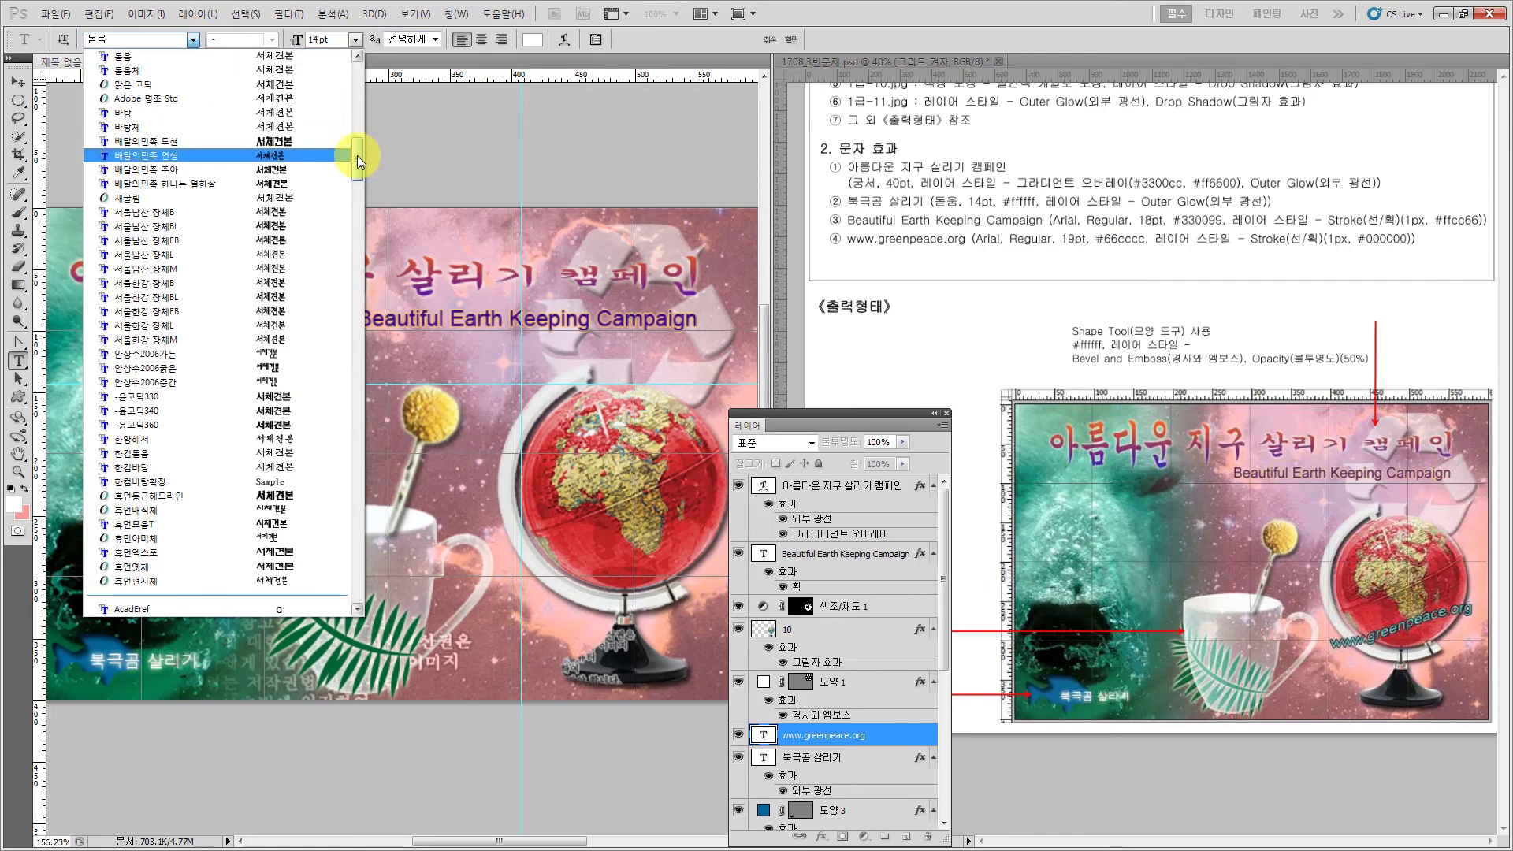
drag(357, 155, 356, 192)
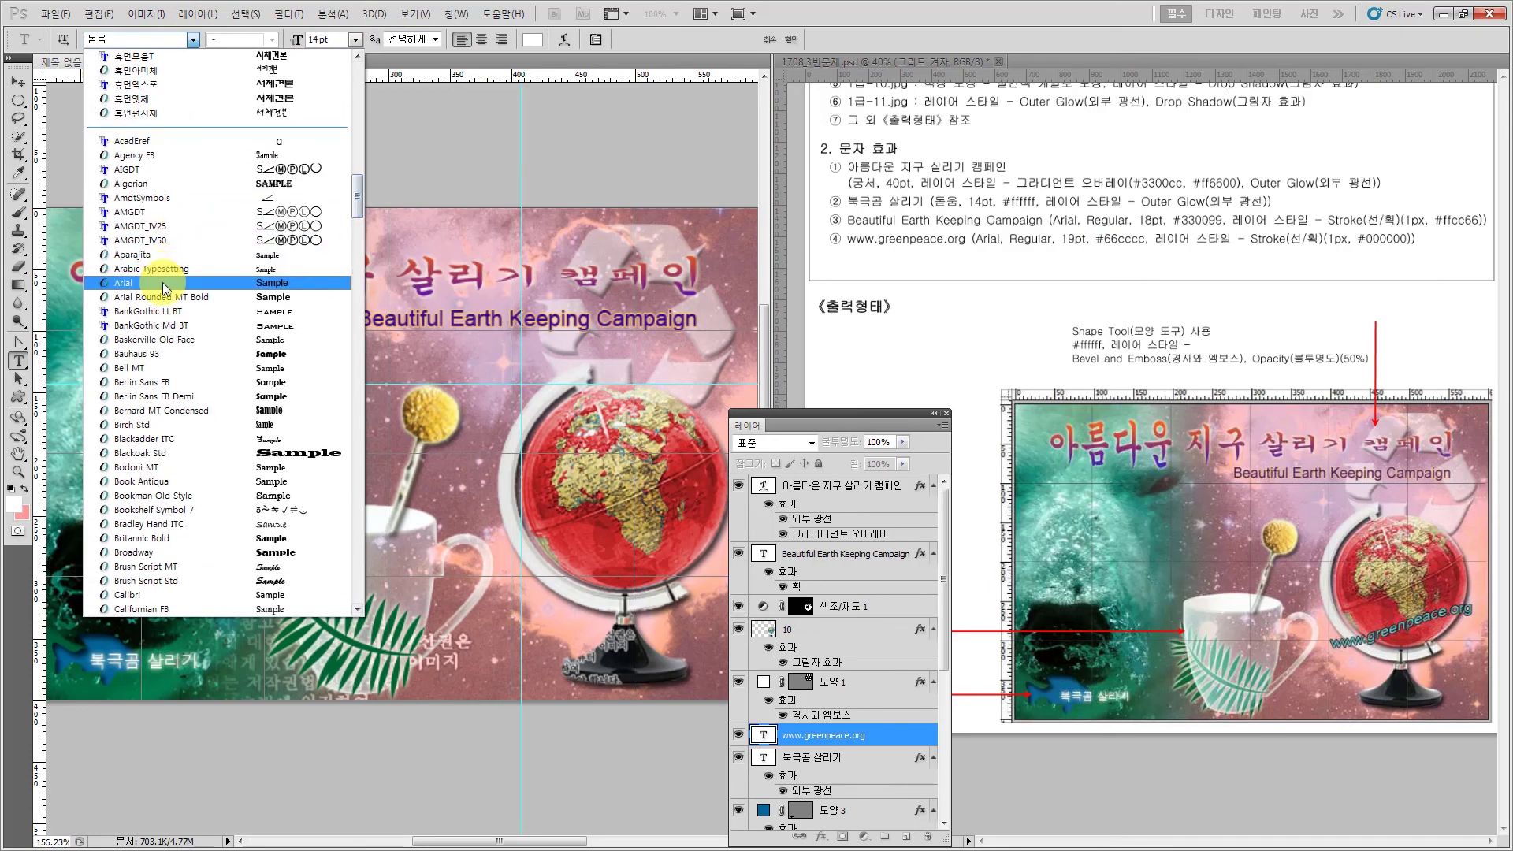
click(217, 282)
click(319, 40)
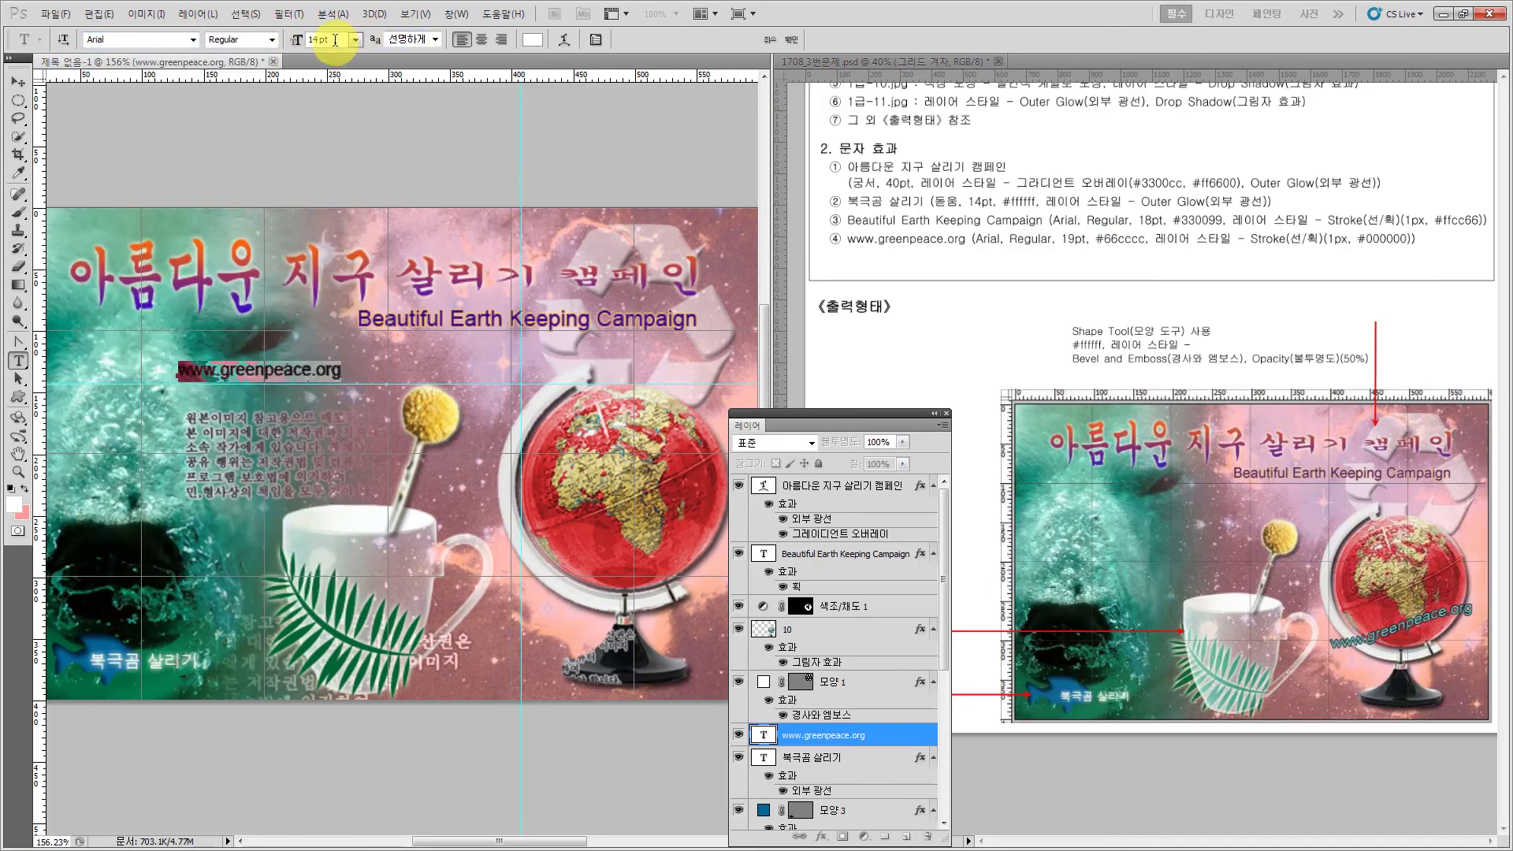
text(19)
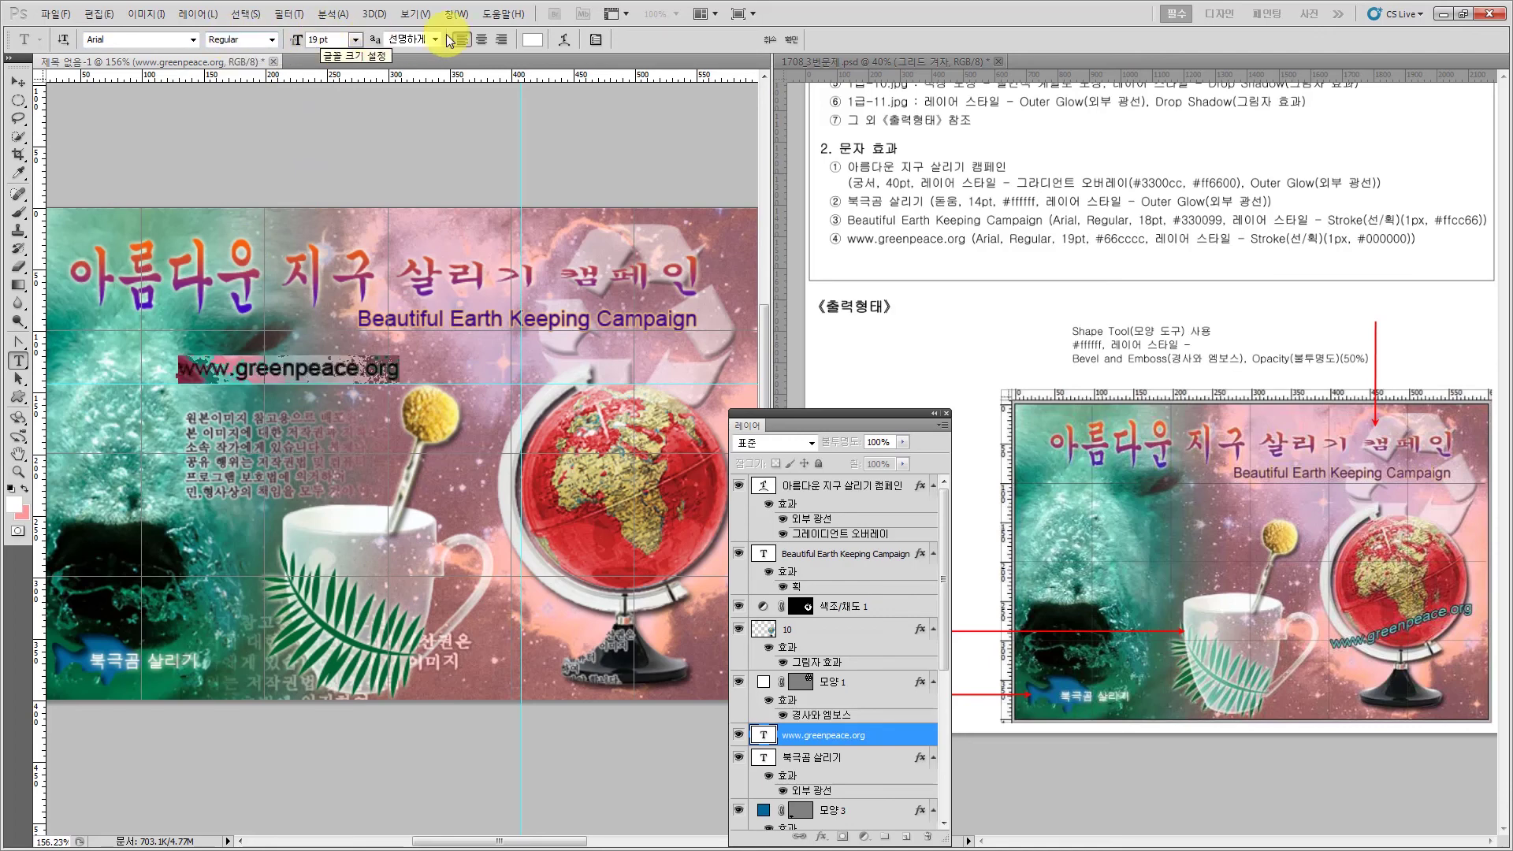
click(533, 39)
click(430, 499)
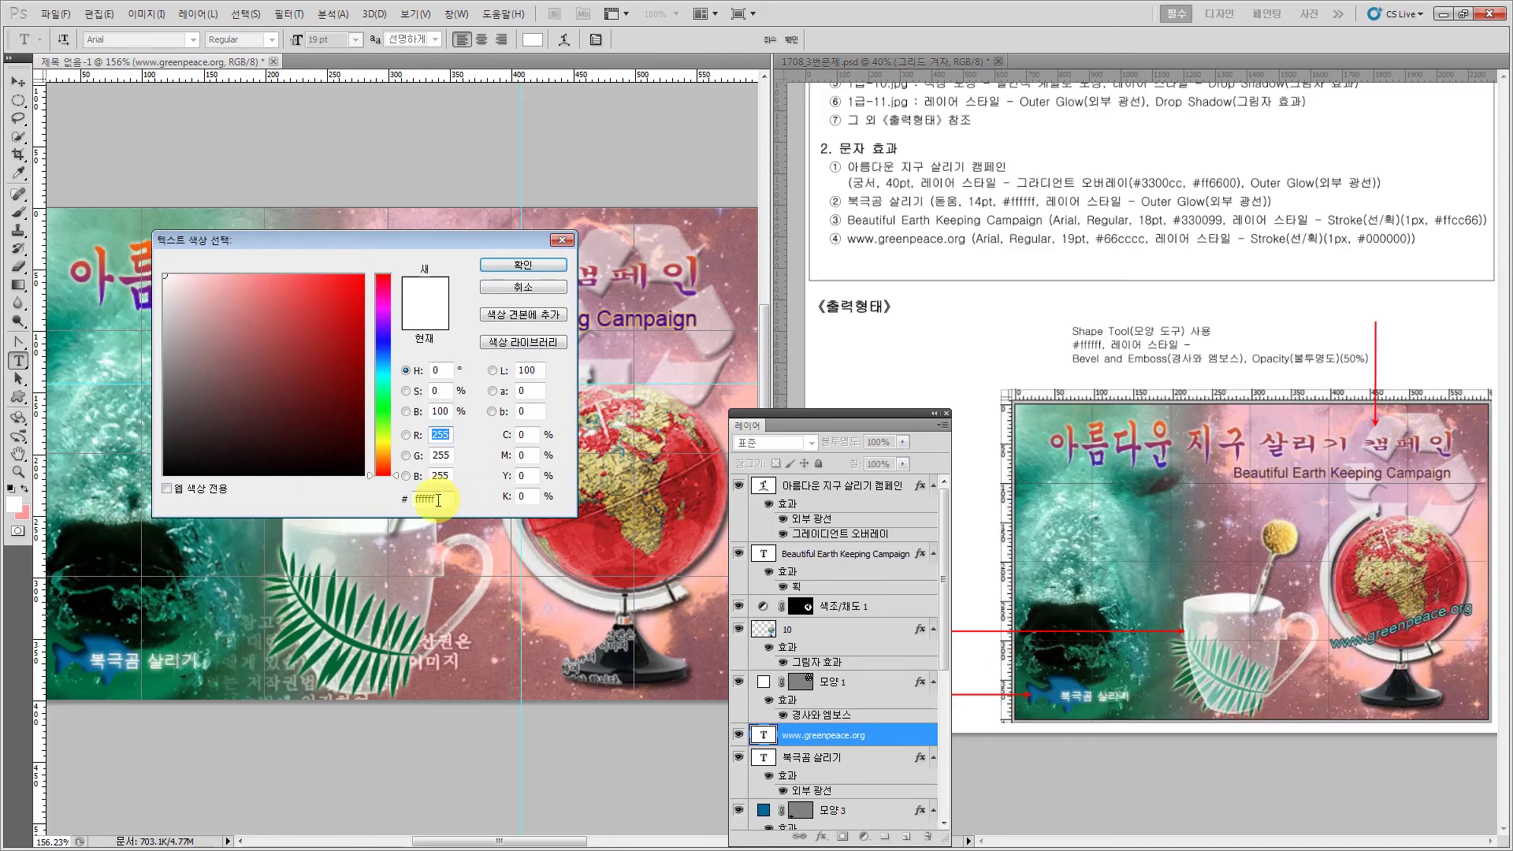
text(66)
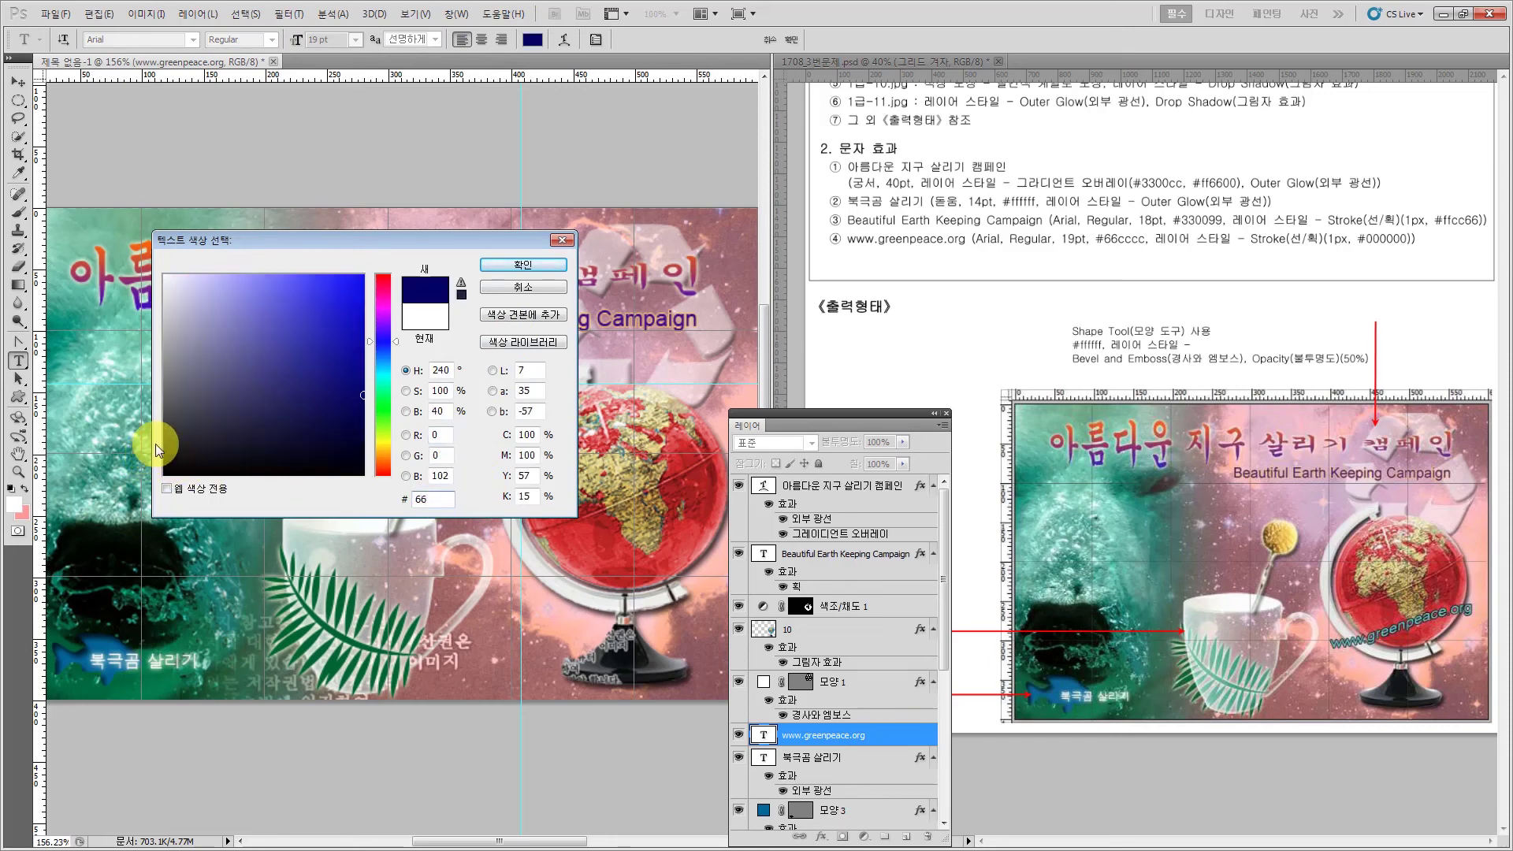
text(cccc)
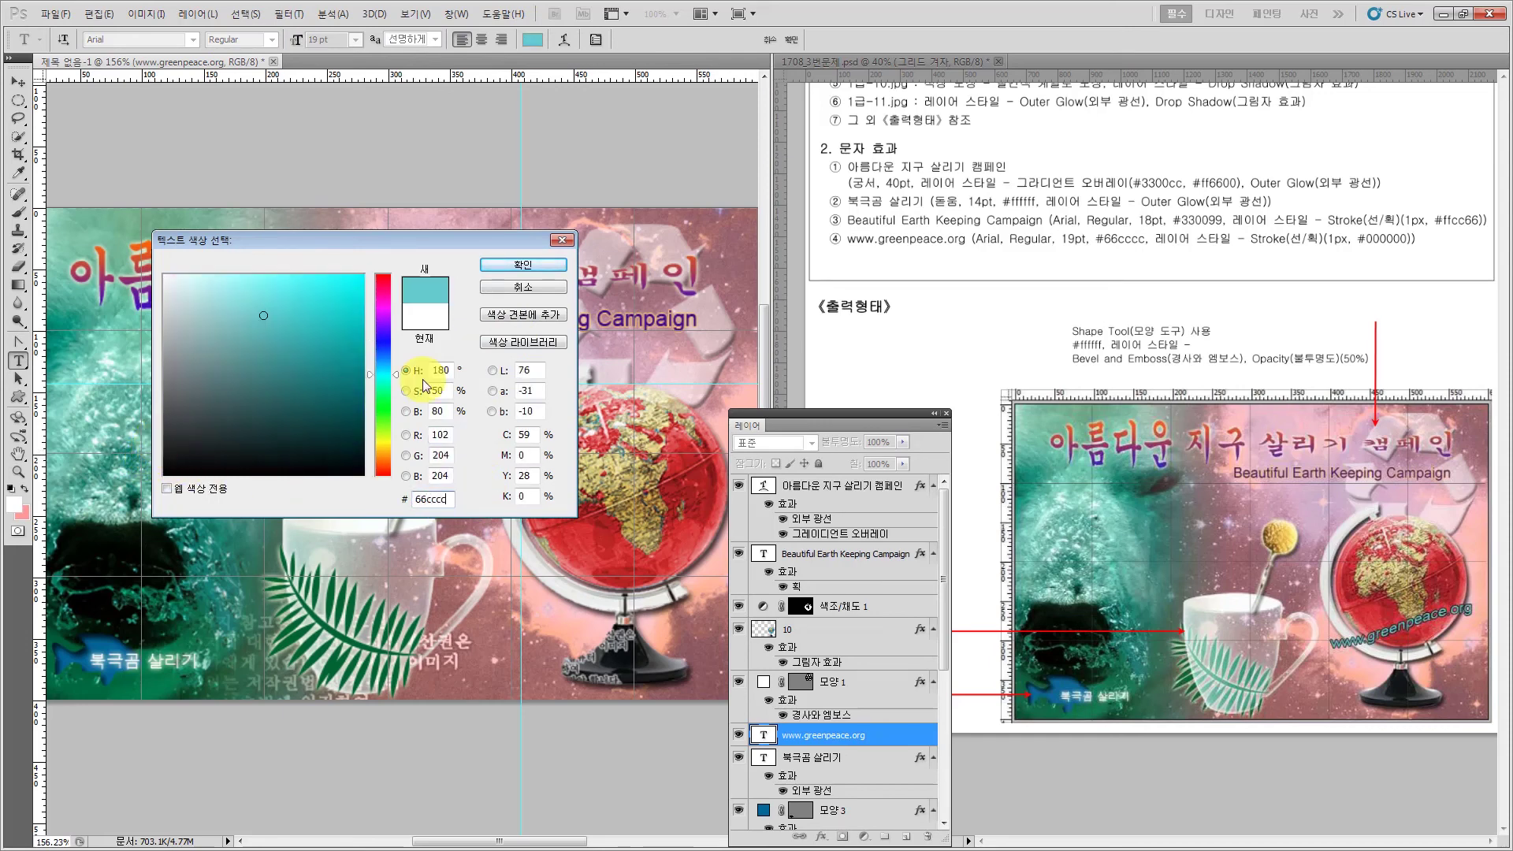
click(516, 265)
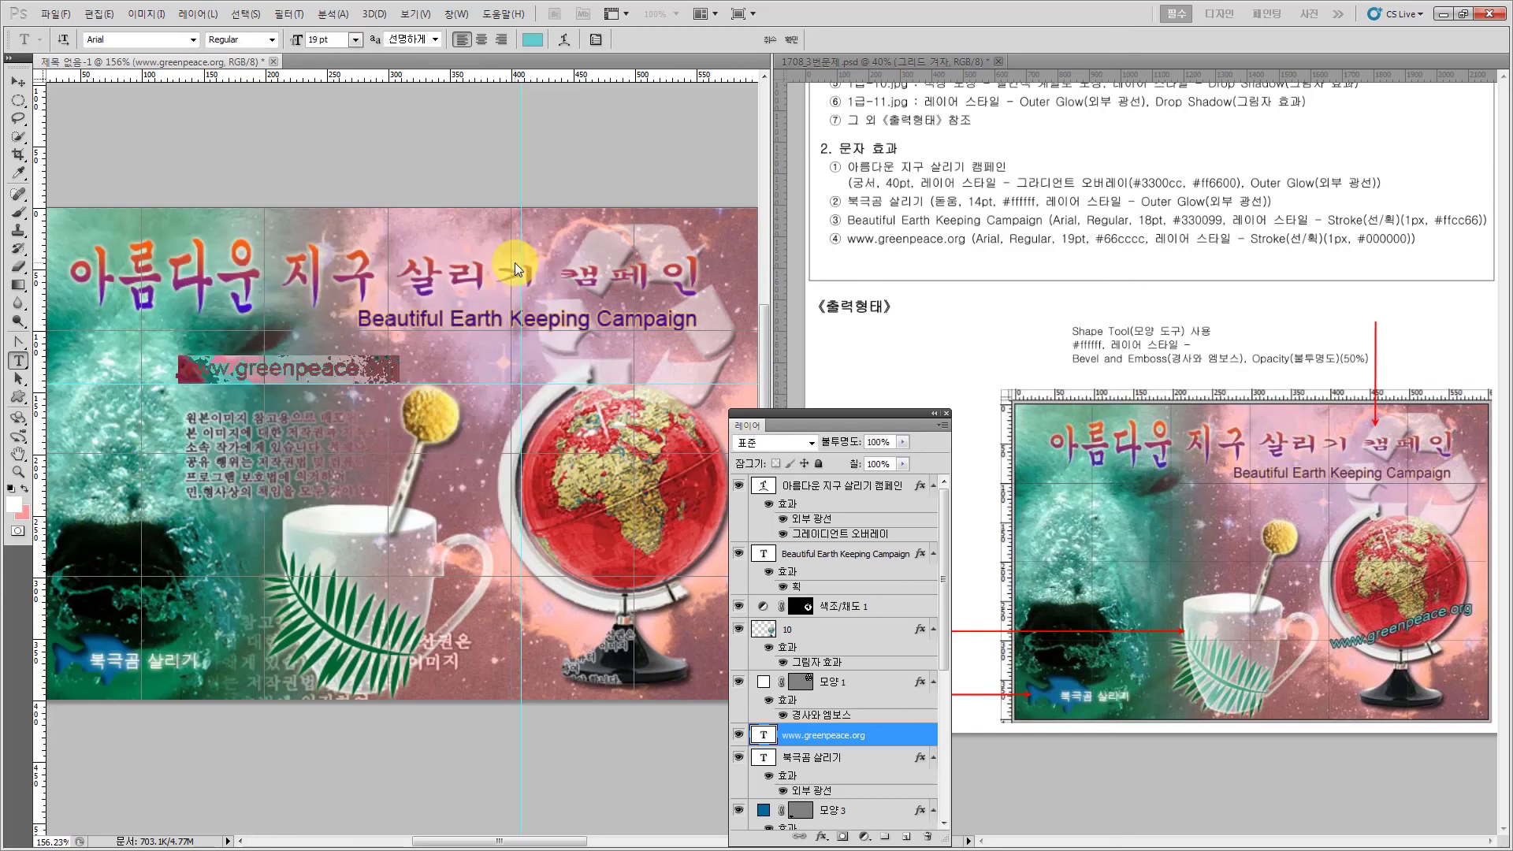
click(17, 81)
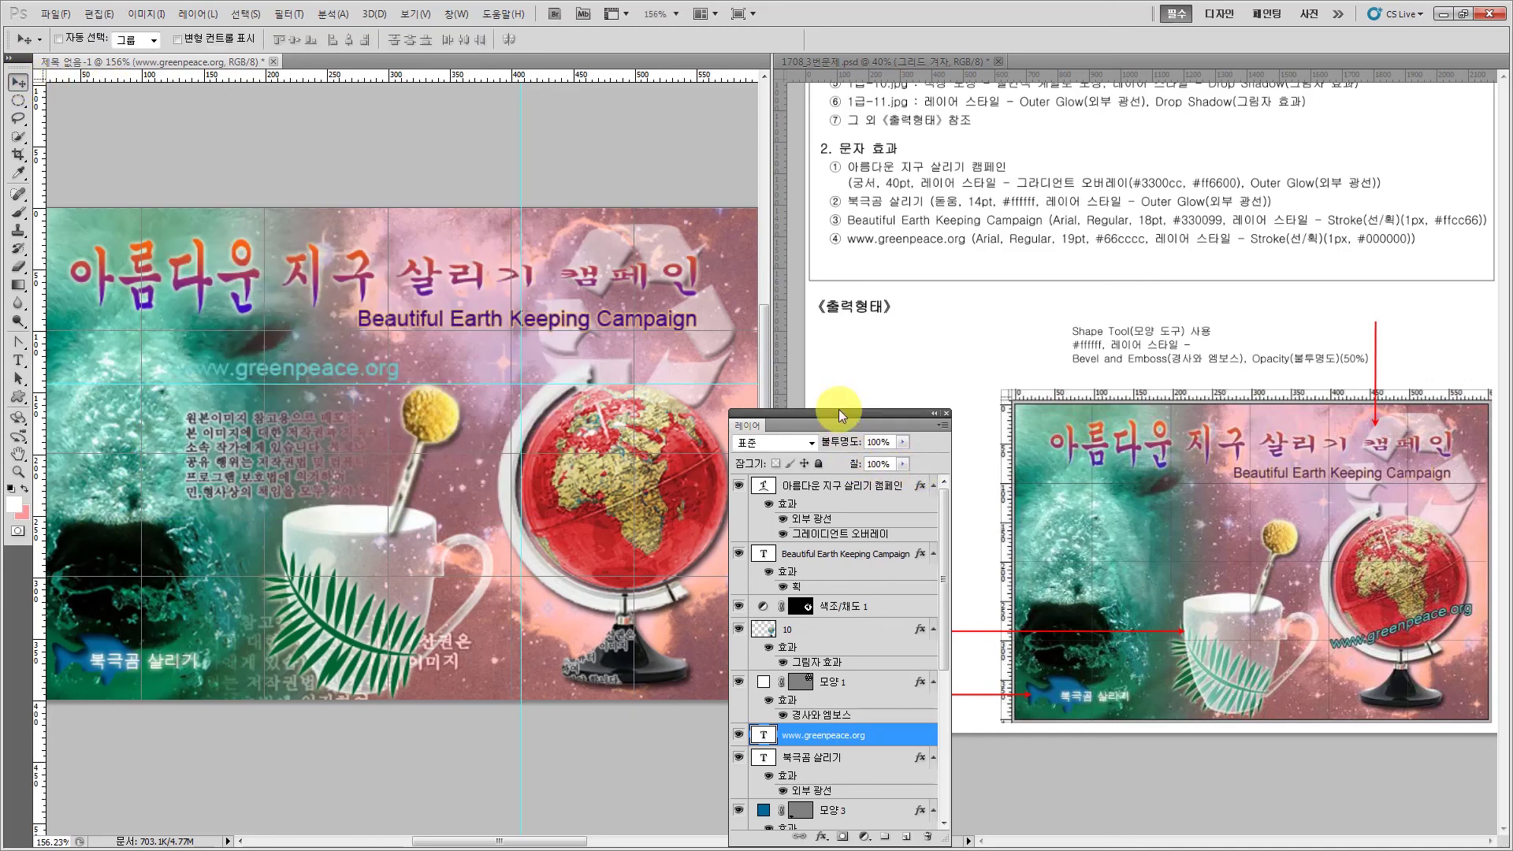
drag(838, 409, 626, 96)
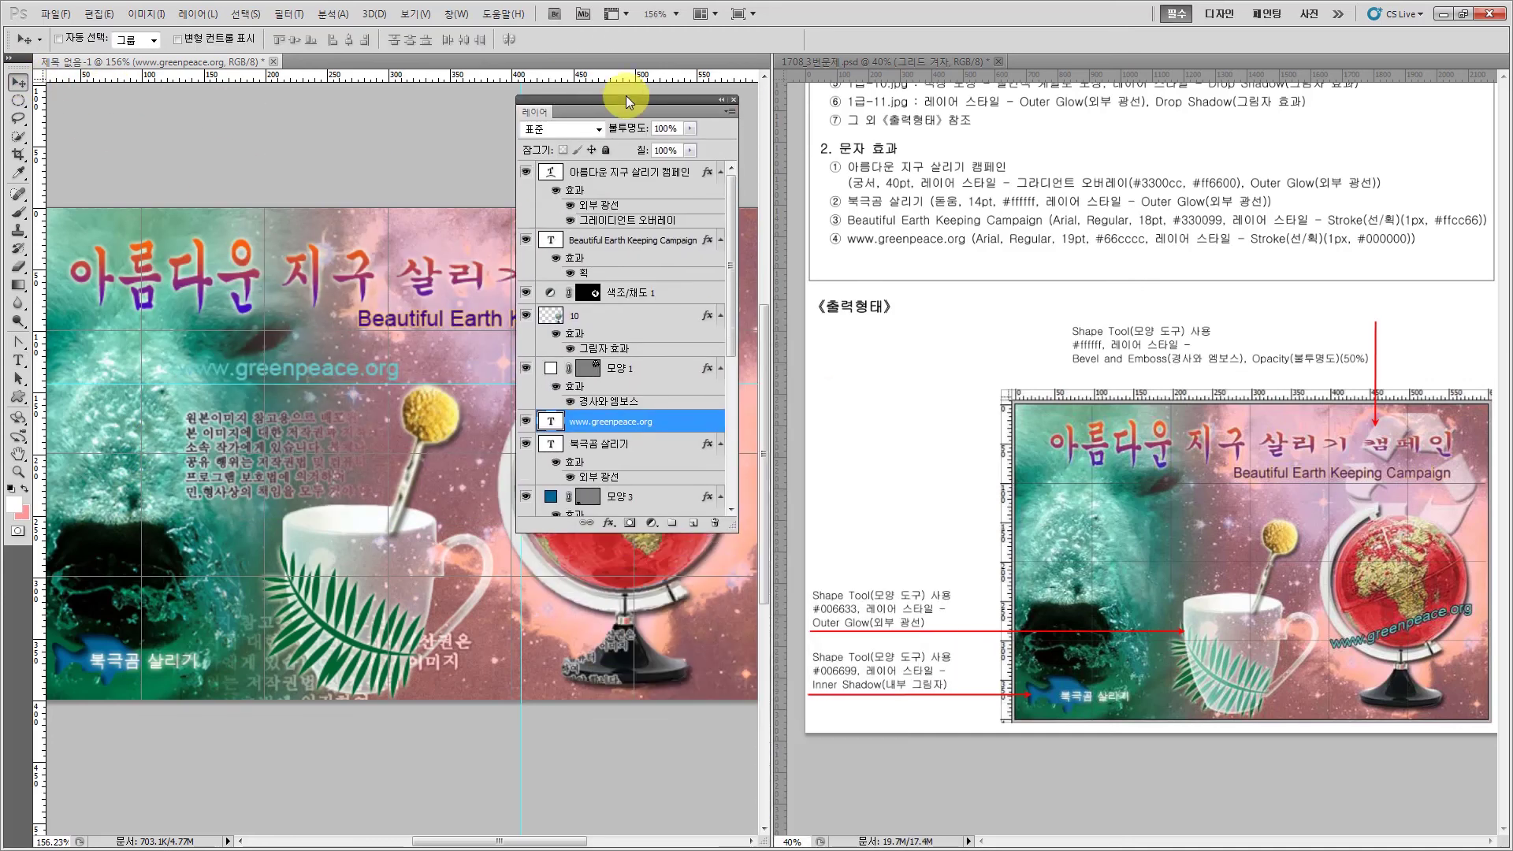
click(608, 523)
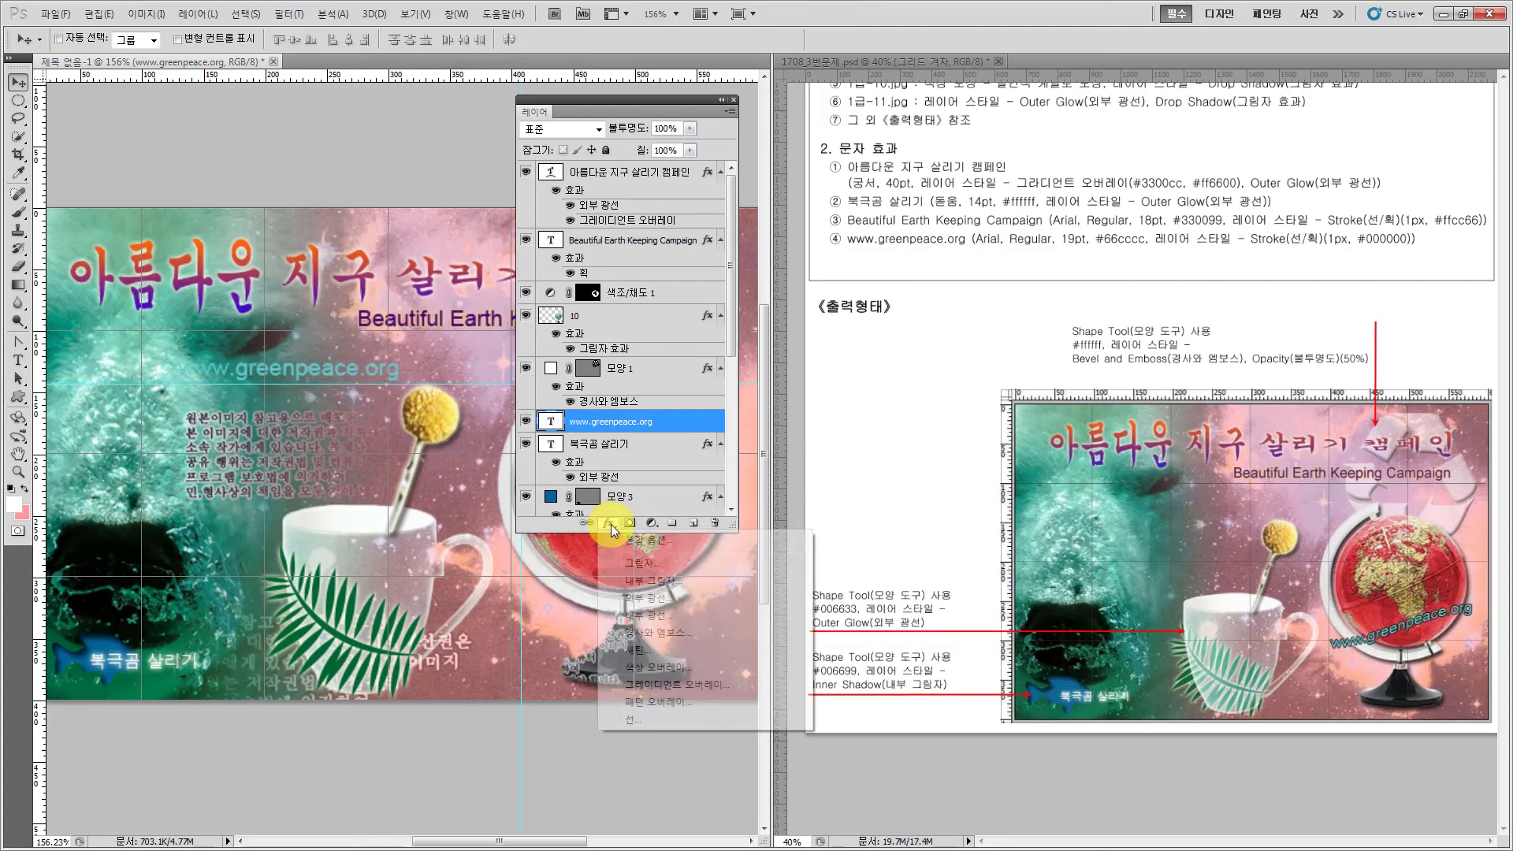
click(635, 719)
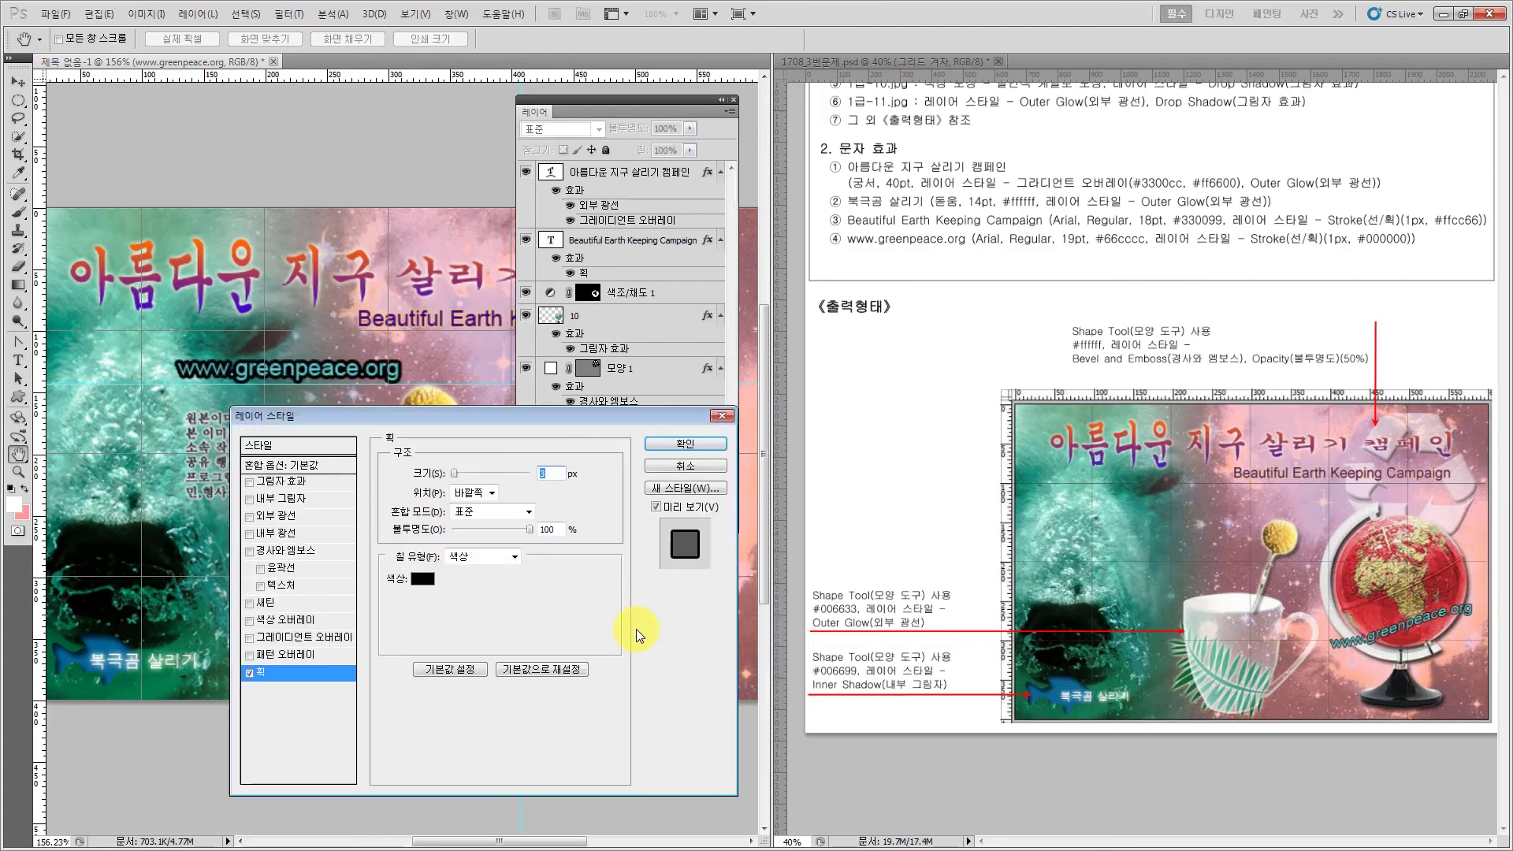
click(420, 580)
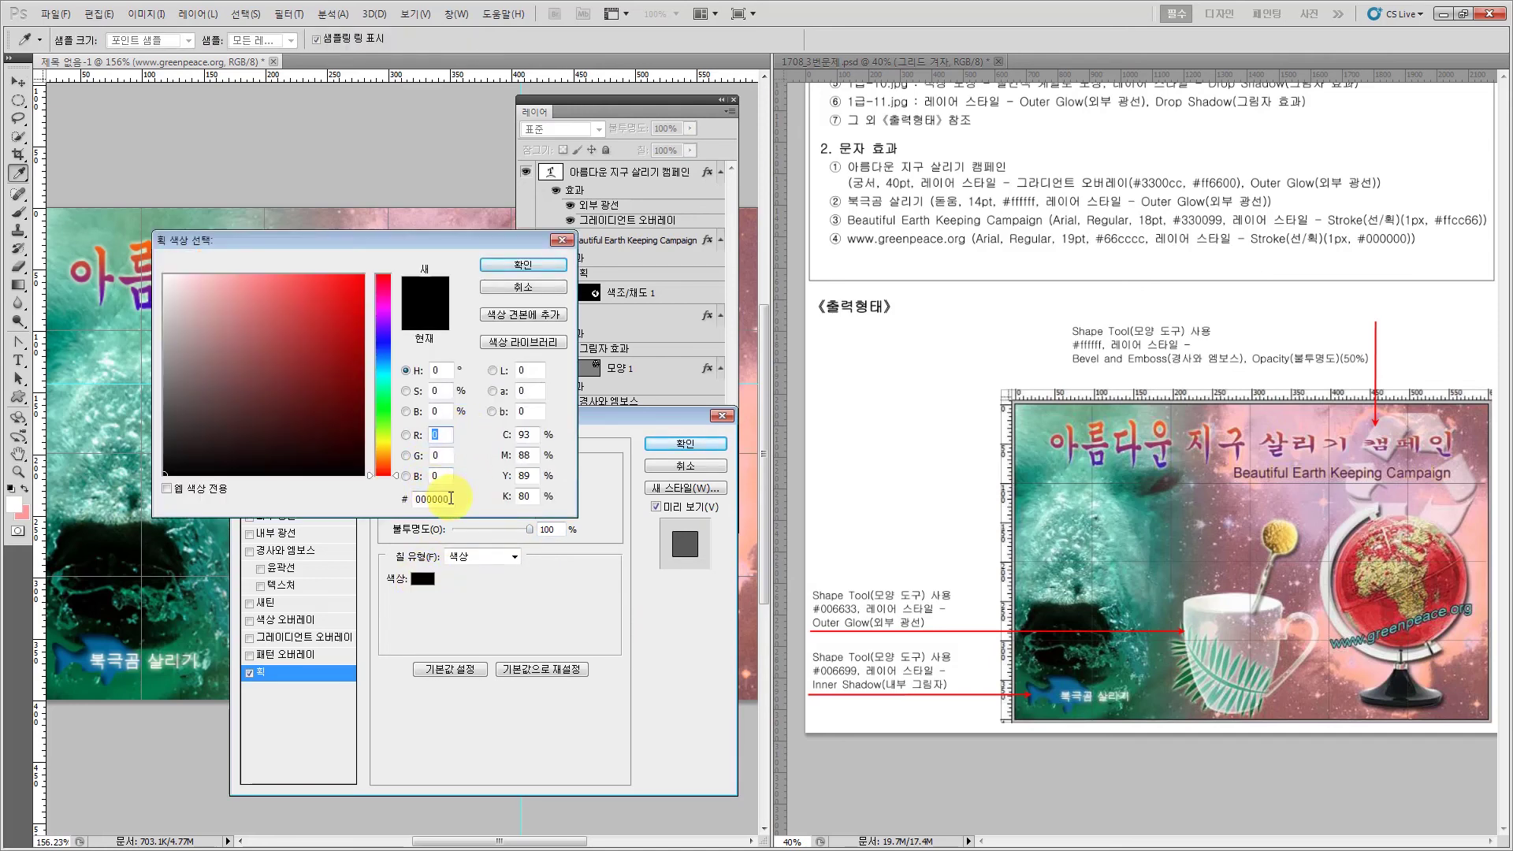
click(523, 265)
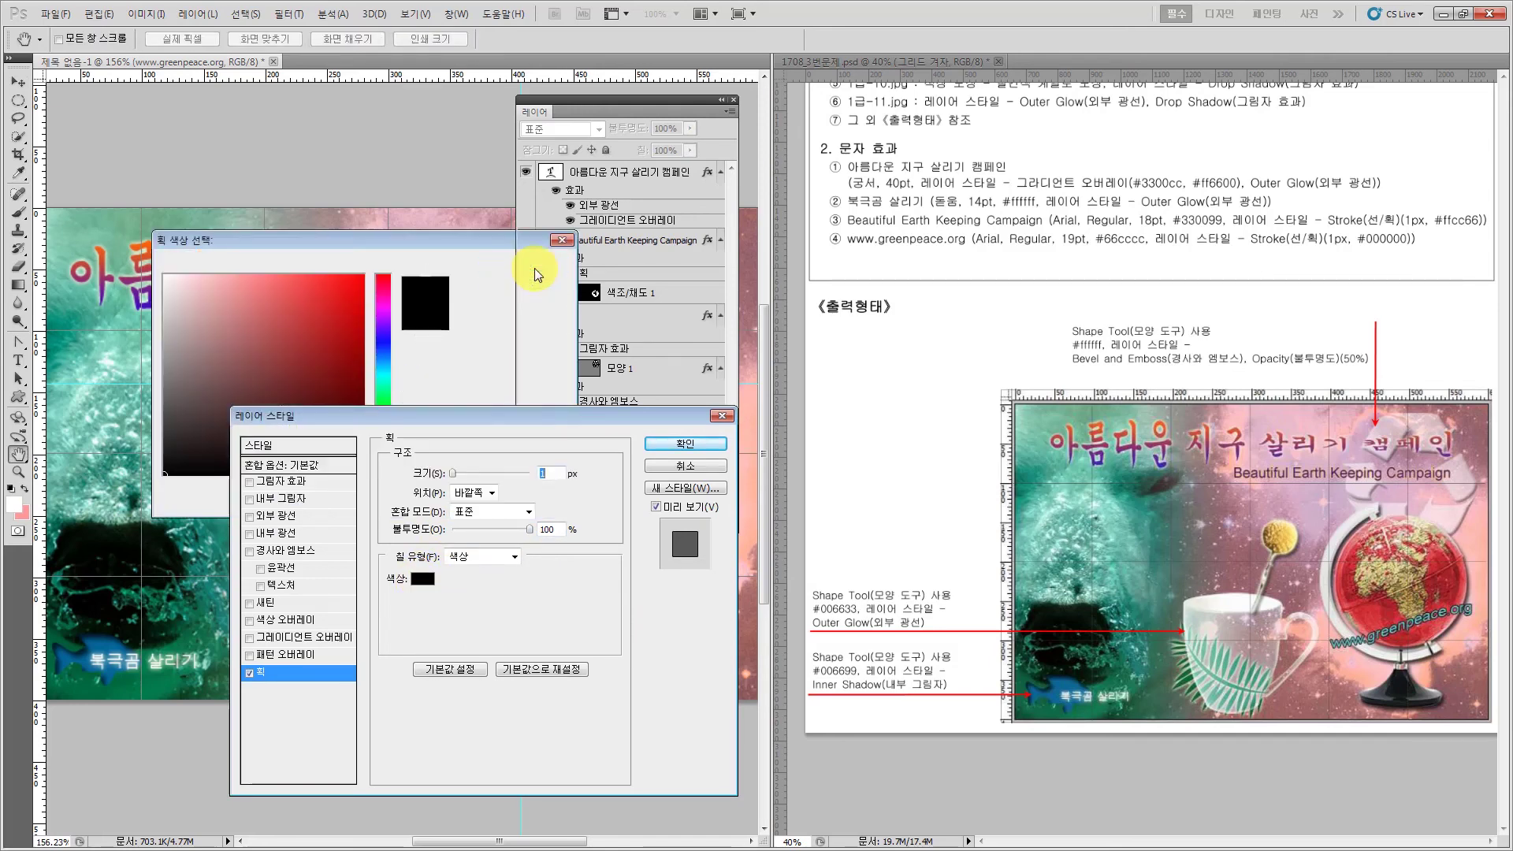
click(692, 442)
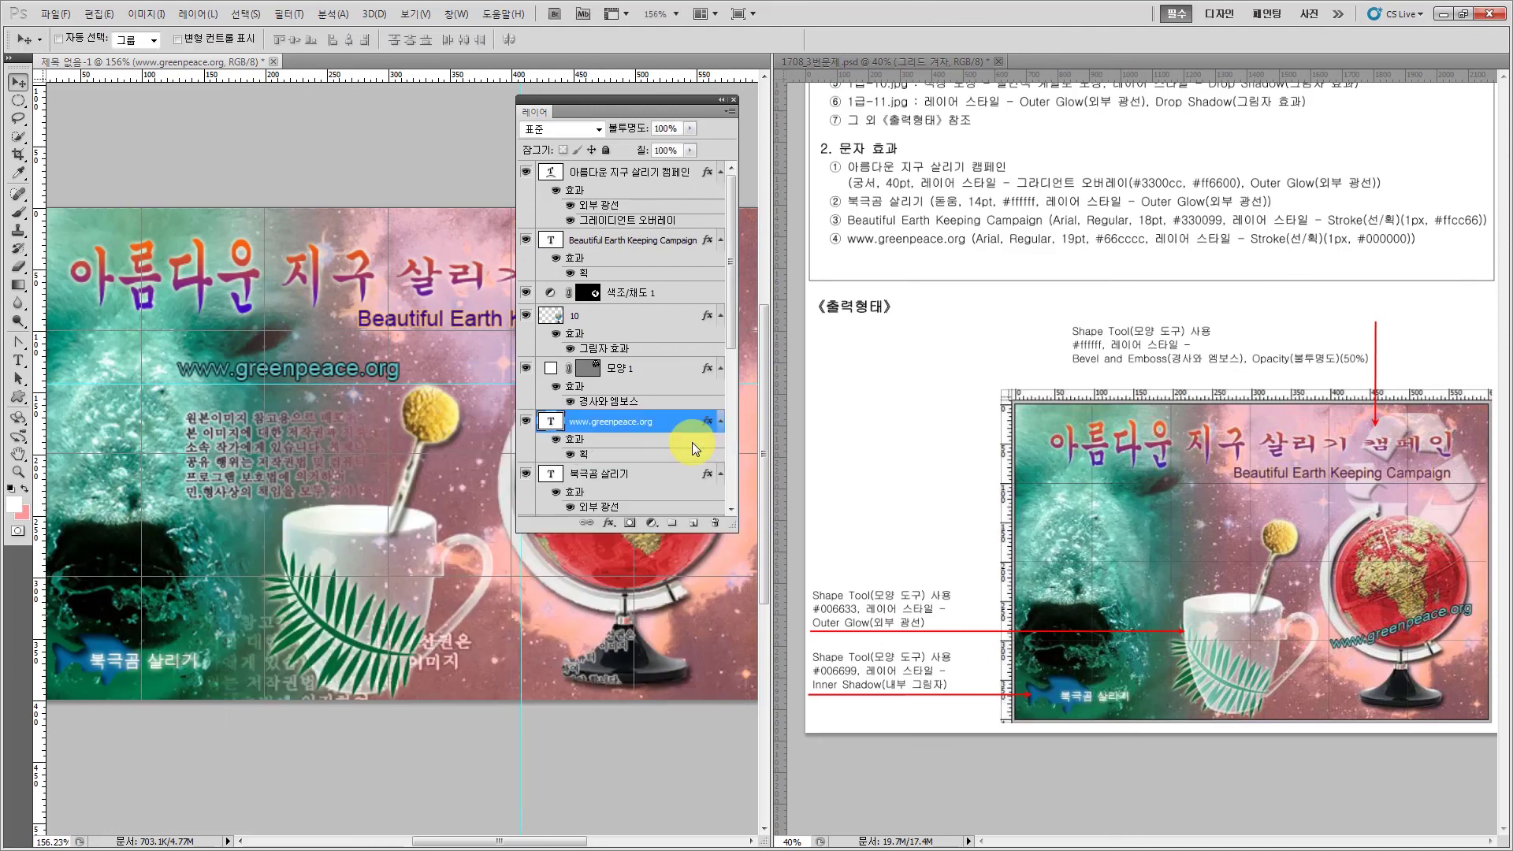
drag(574, 98, 407, 737)
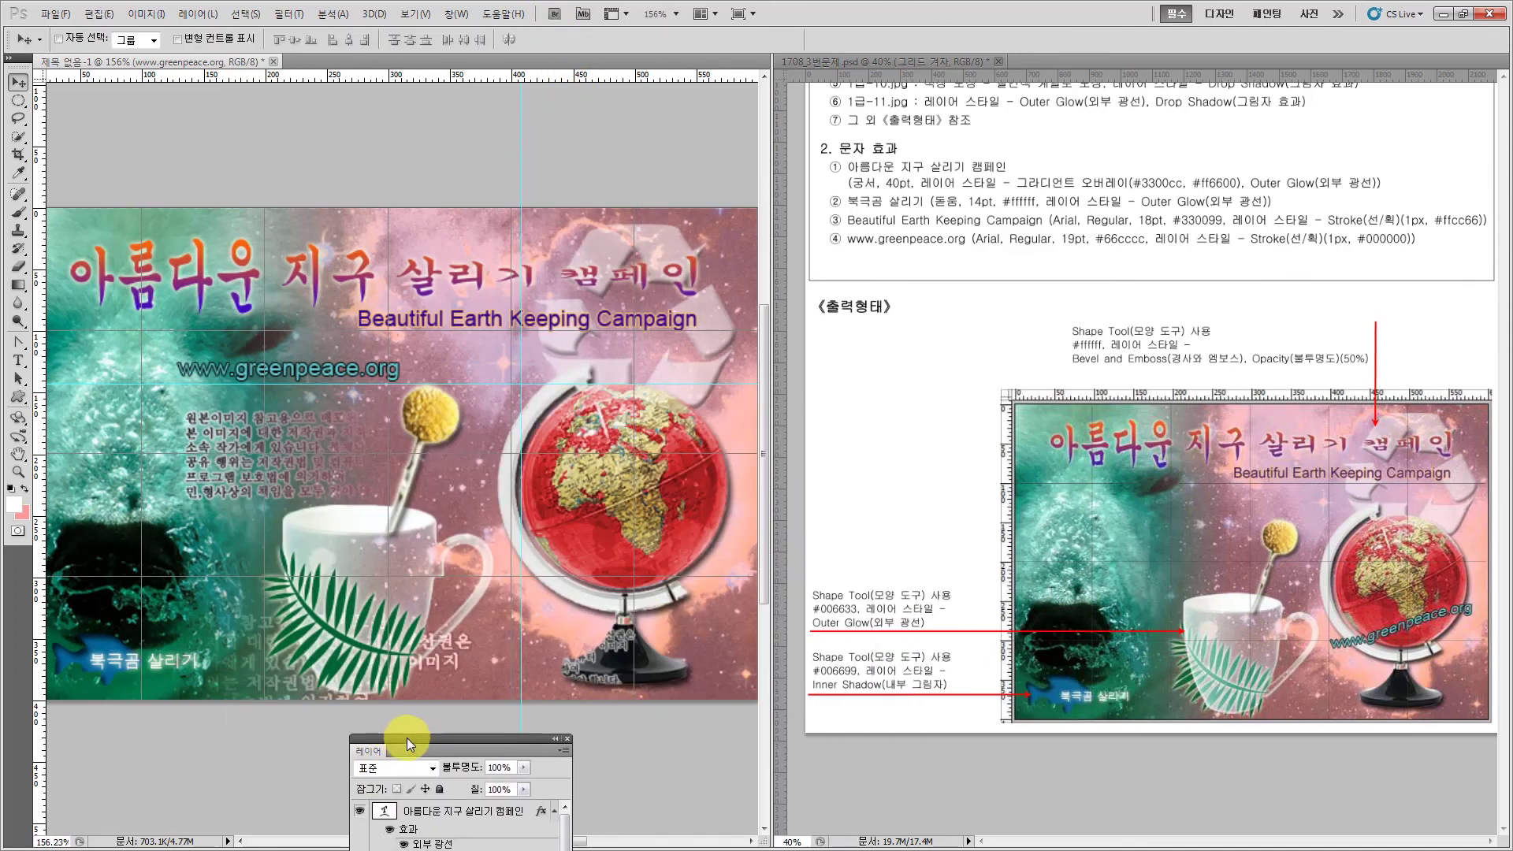
drag(304, 372, 571, 591)
drag(501, 726, 928, 136)
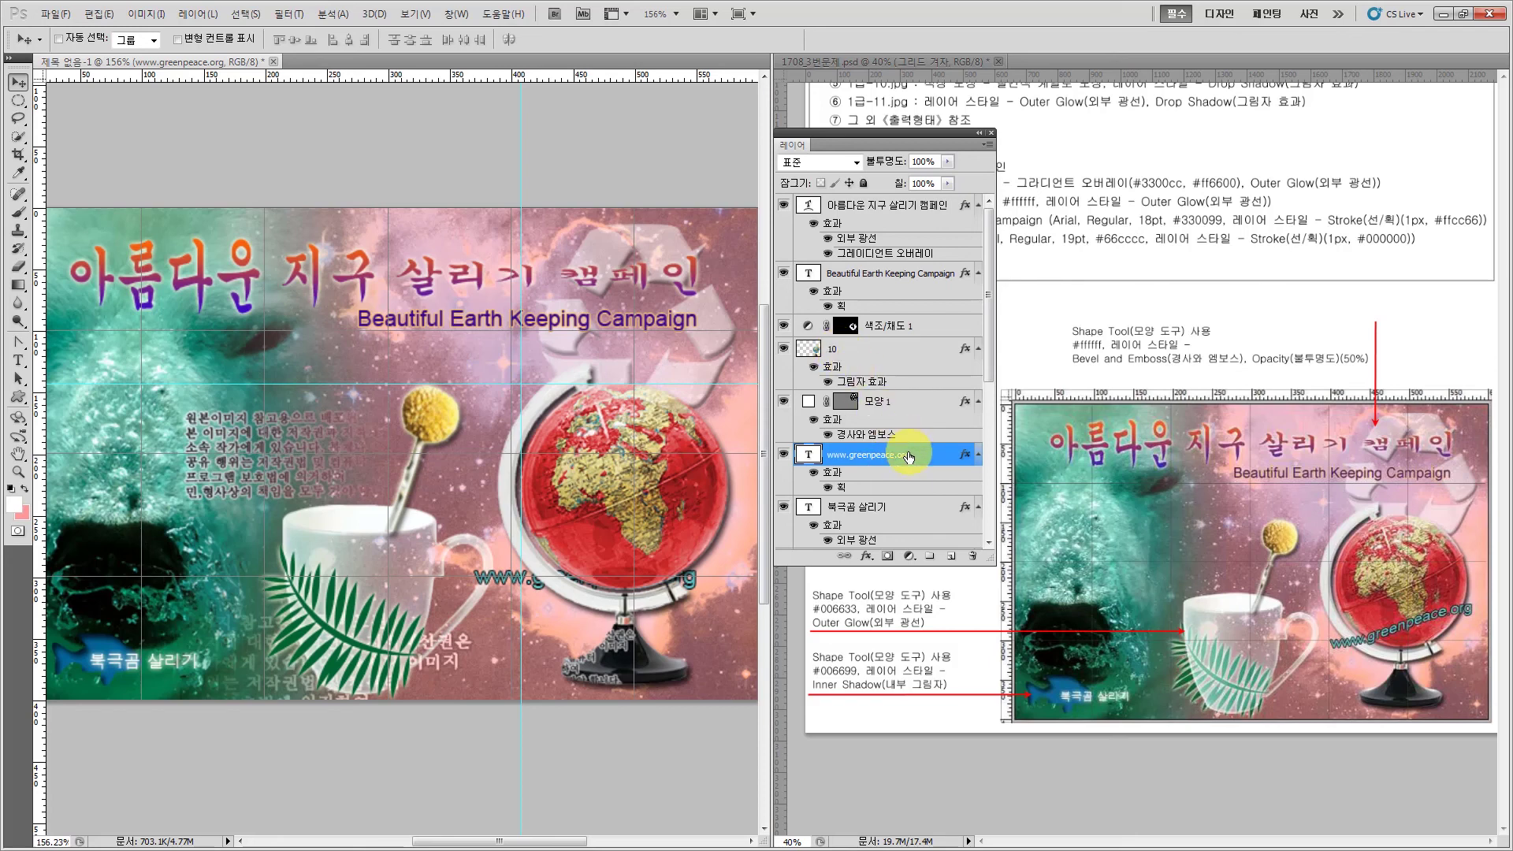
drag(908, 457, 902, 332)
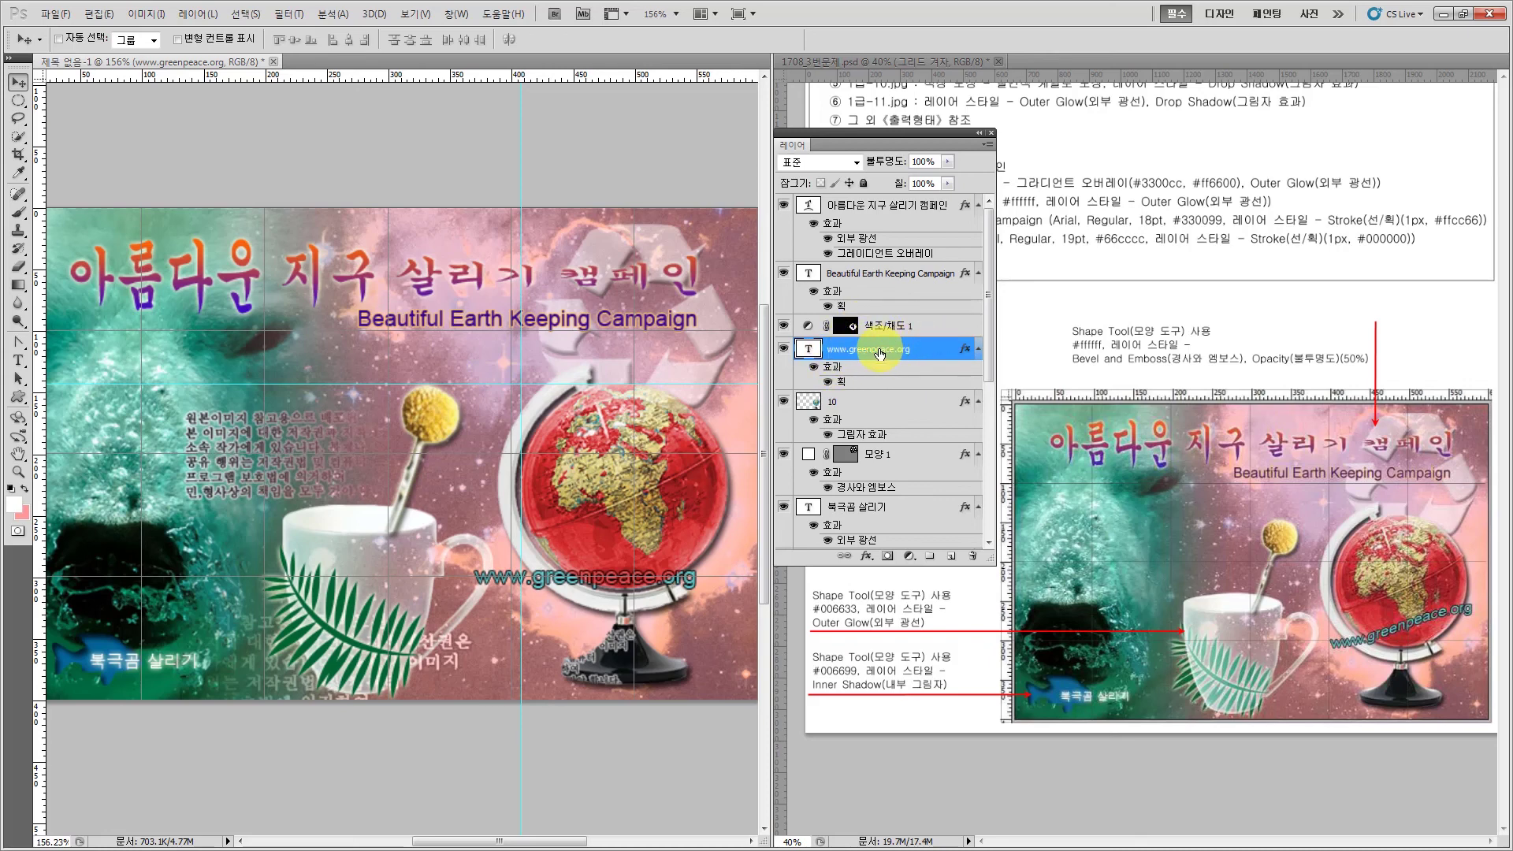
drag(879, 354, 882, 313)
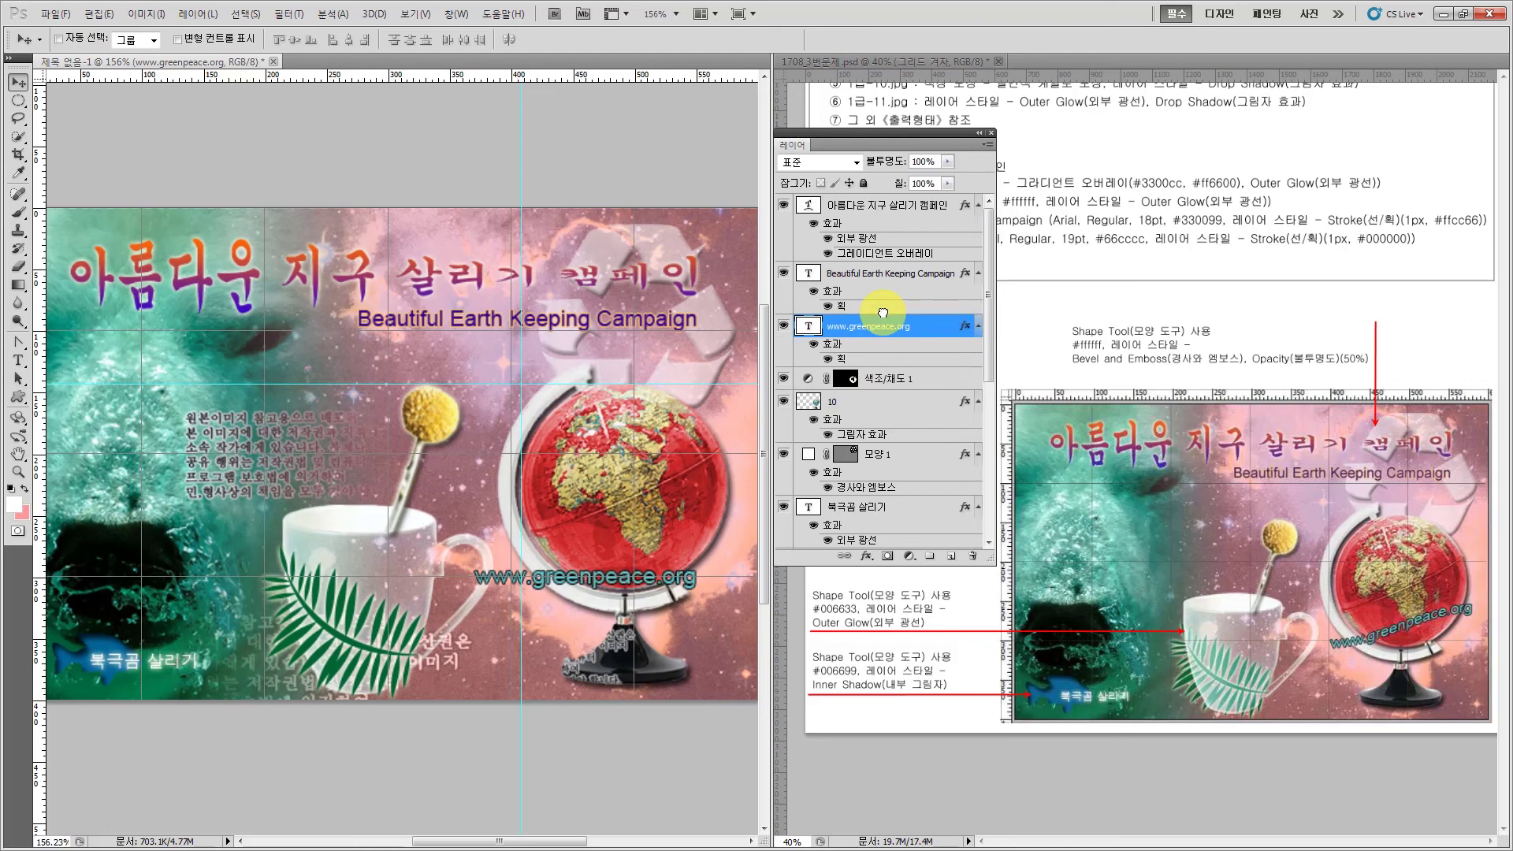
drag(879, 139, 919, 149)
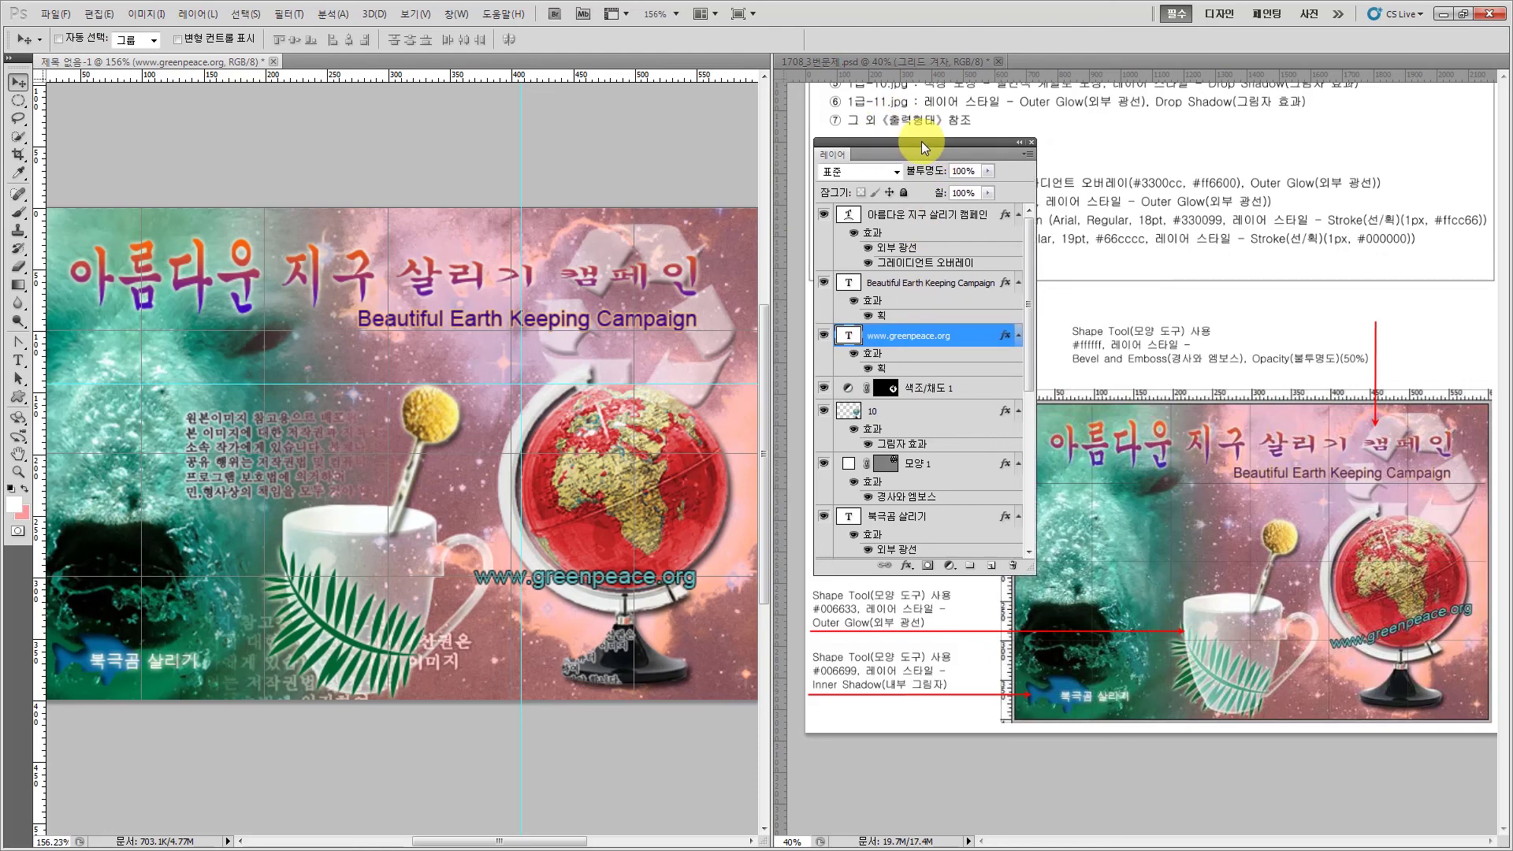
click(17, 471)
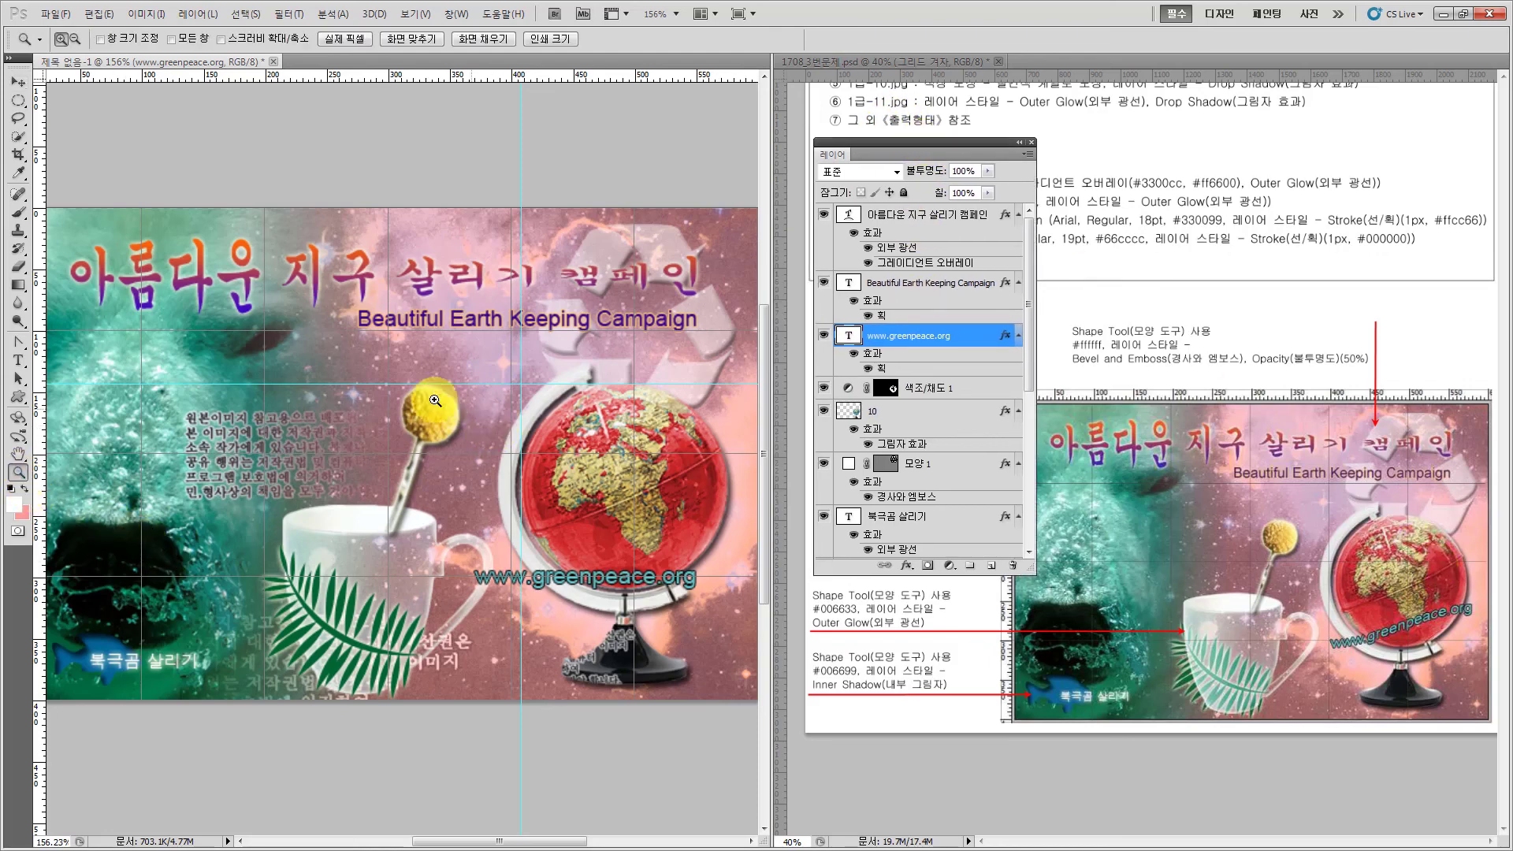
drag(747, 570, 436, 689)
click(17, 360)
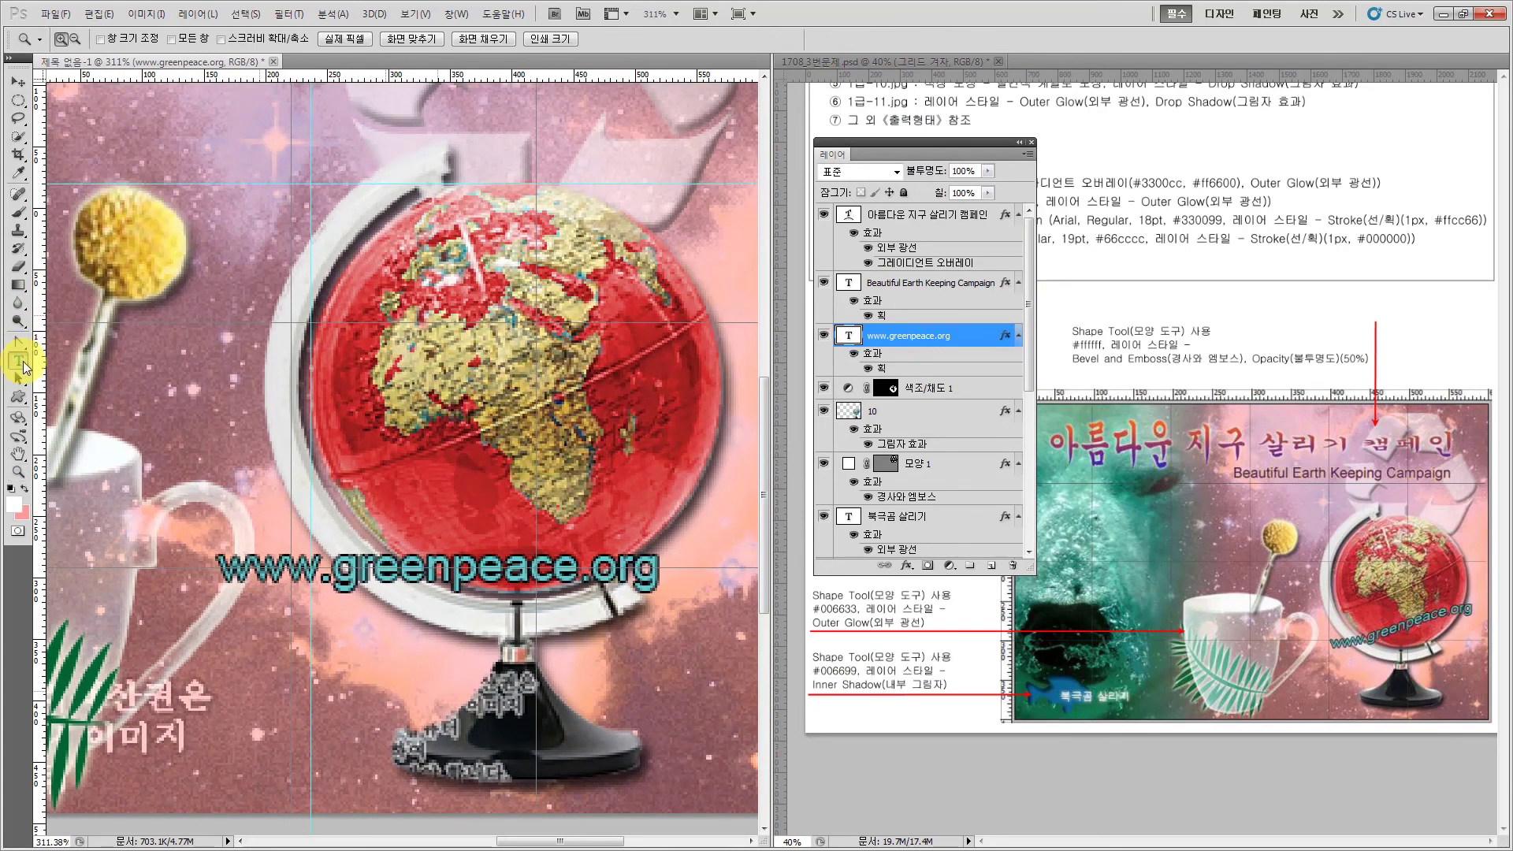
drag(213, 568, 736, 566)
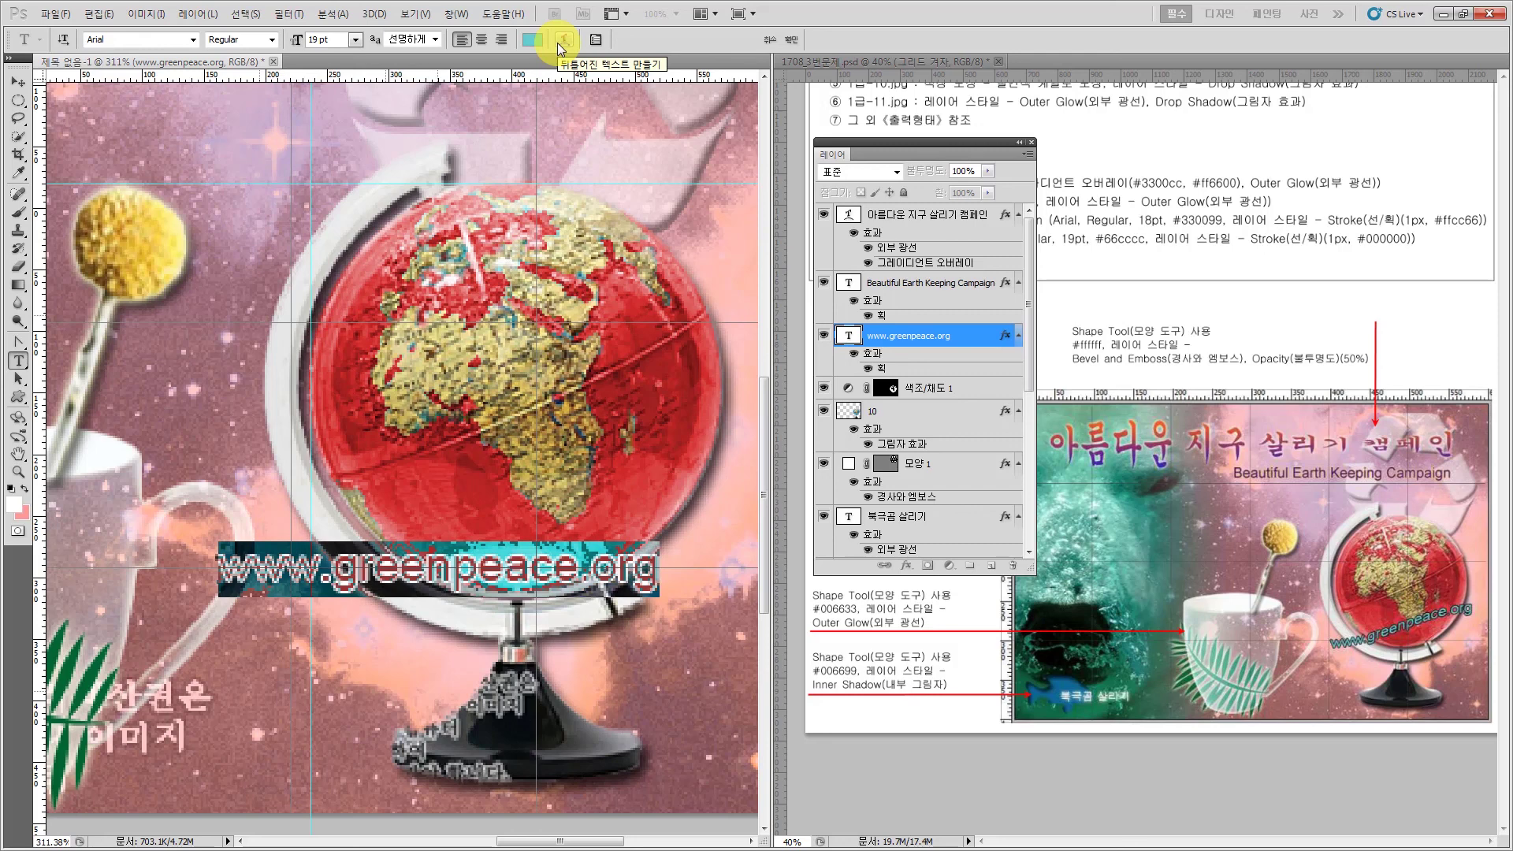
click(560, 44)
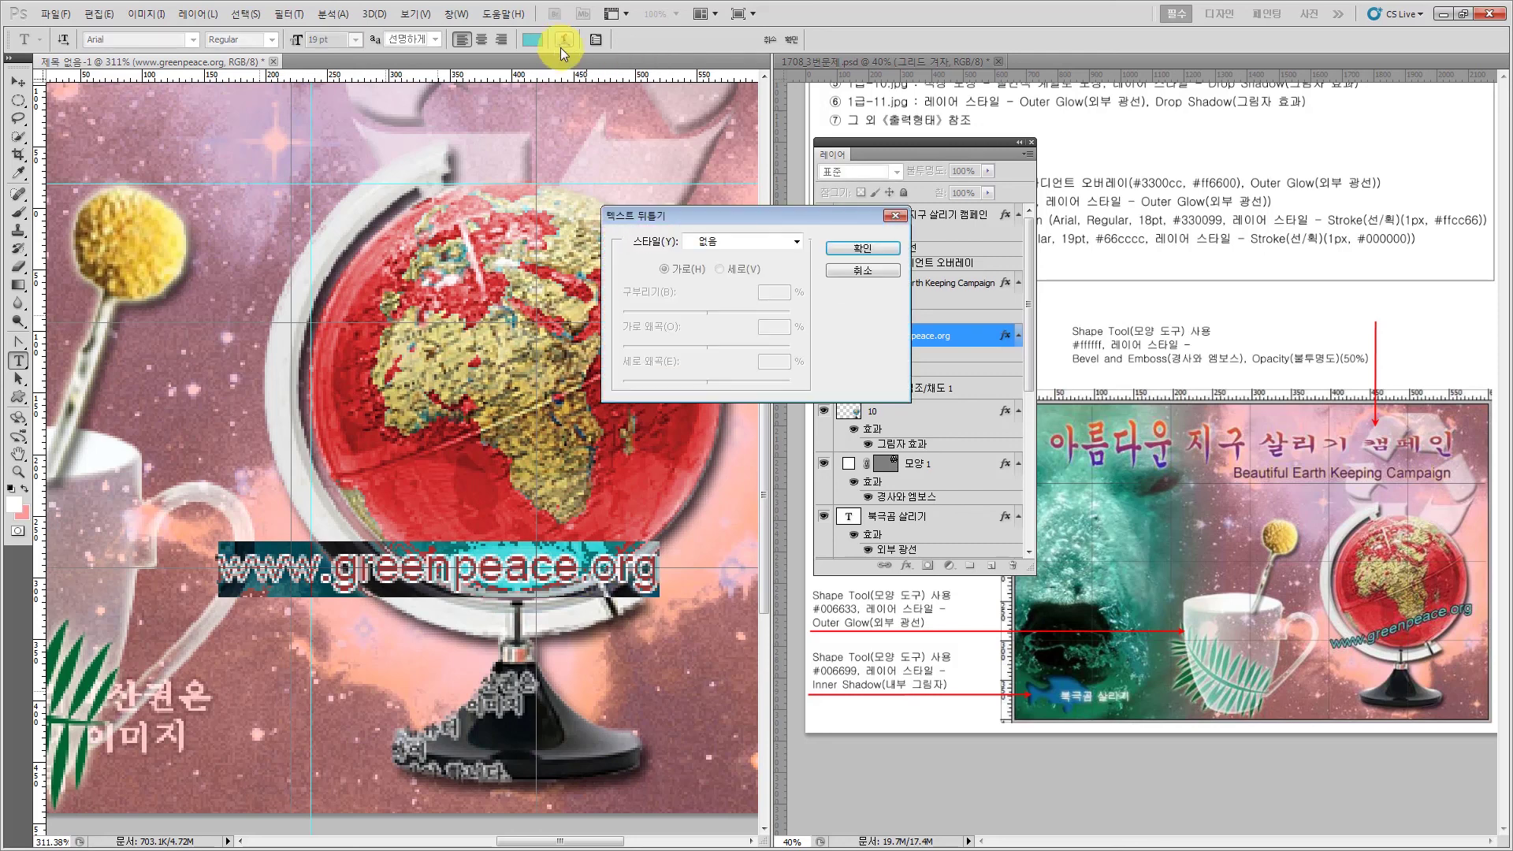
click(798, 241)
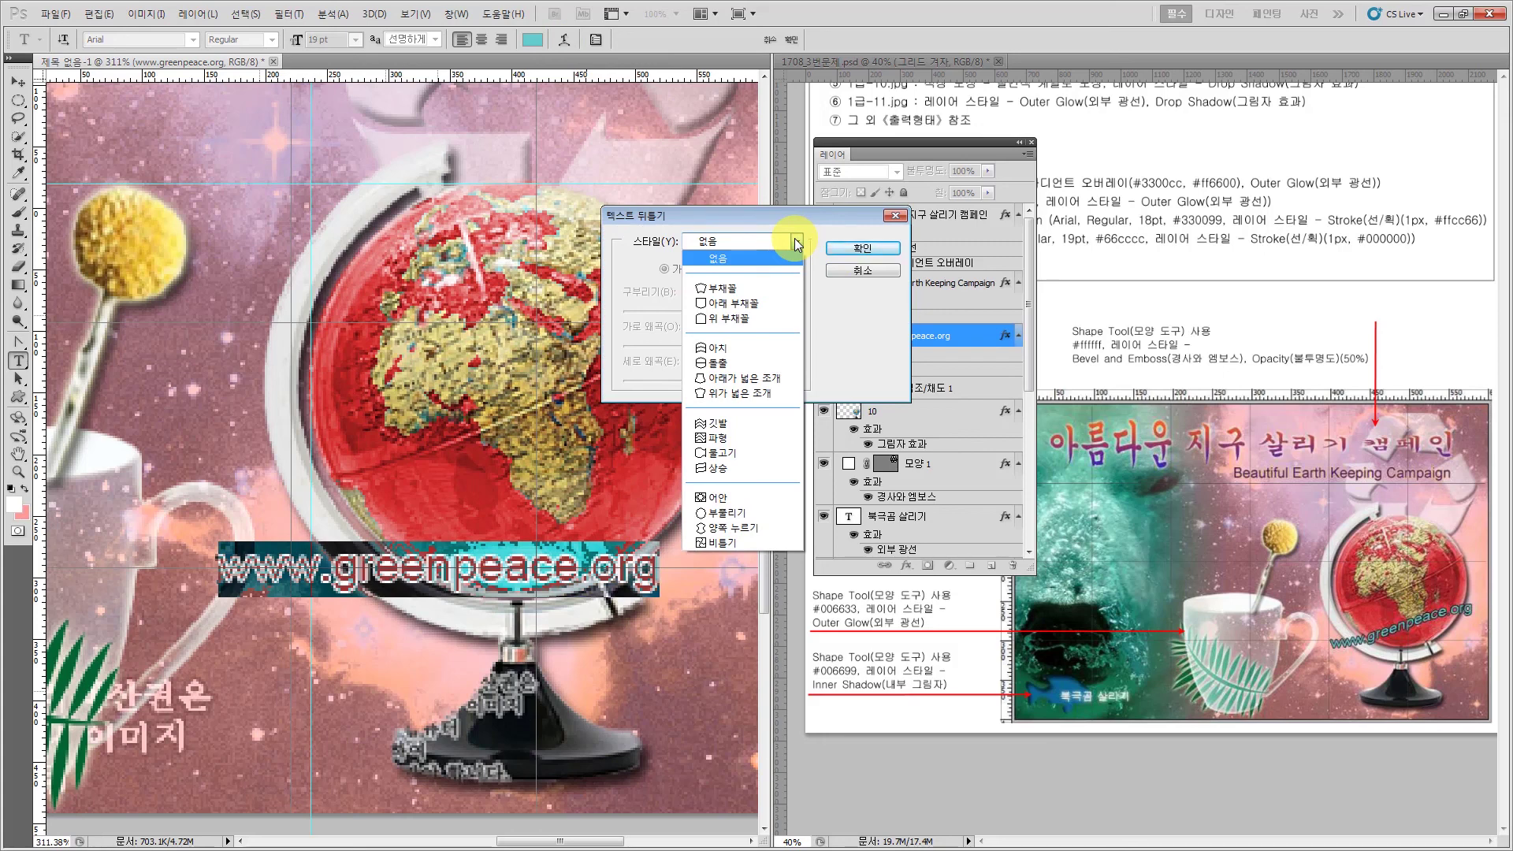
click(740, 469)
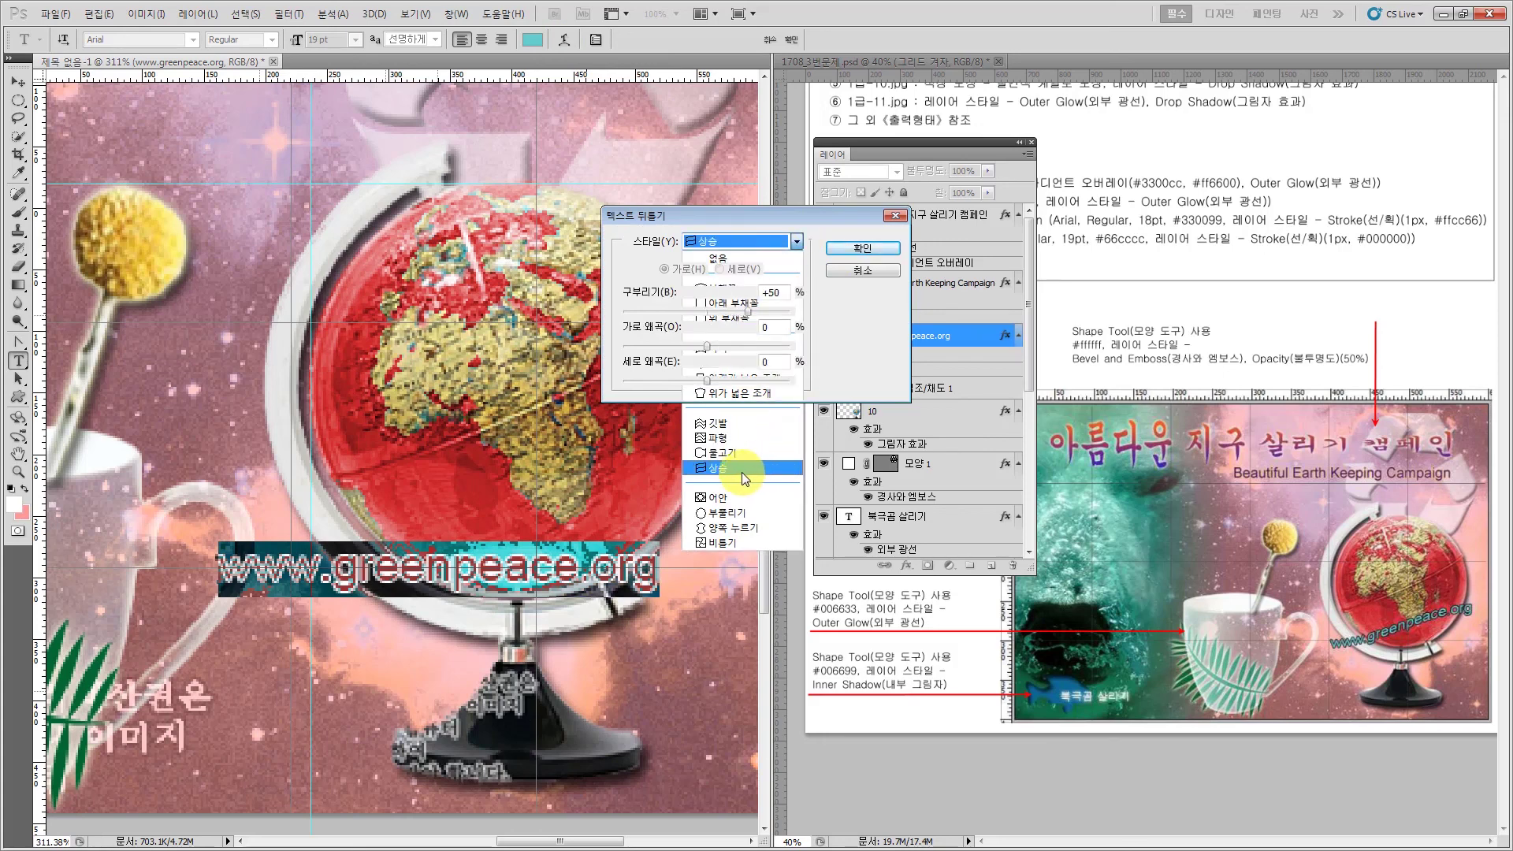
click(864, 247)
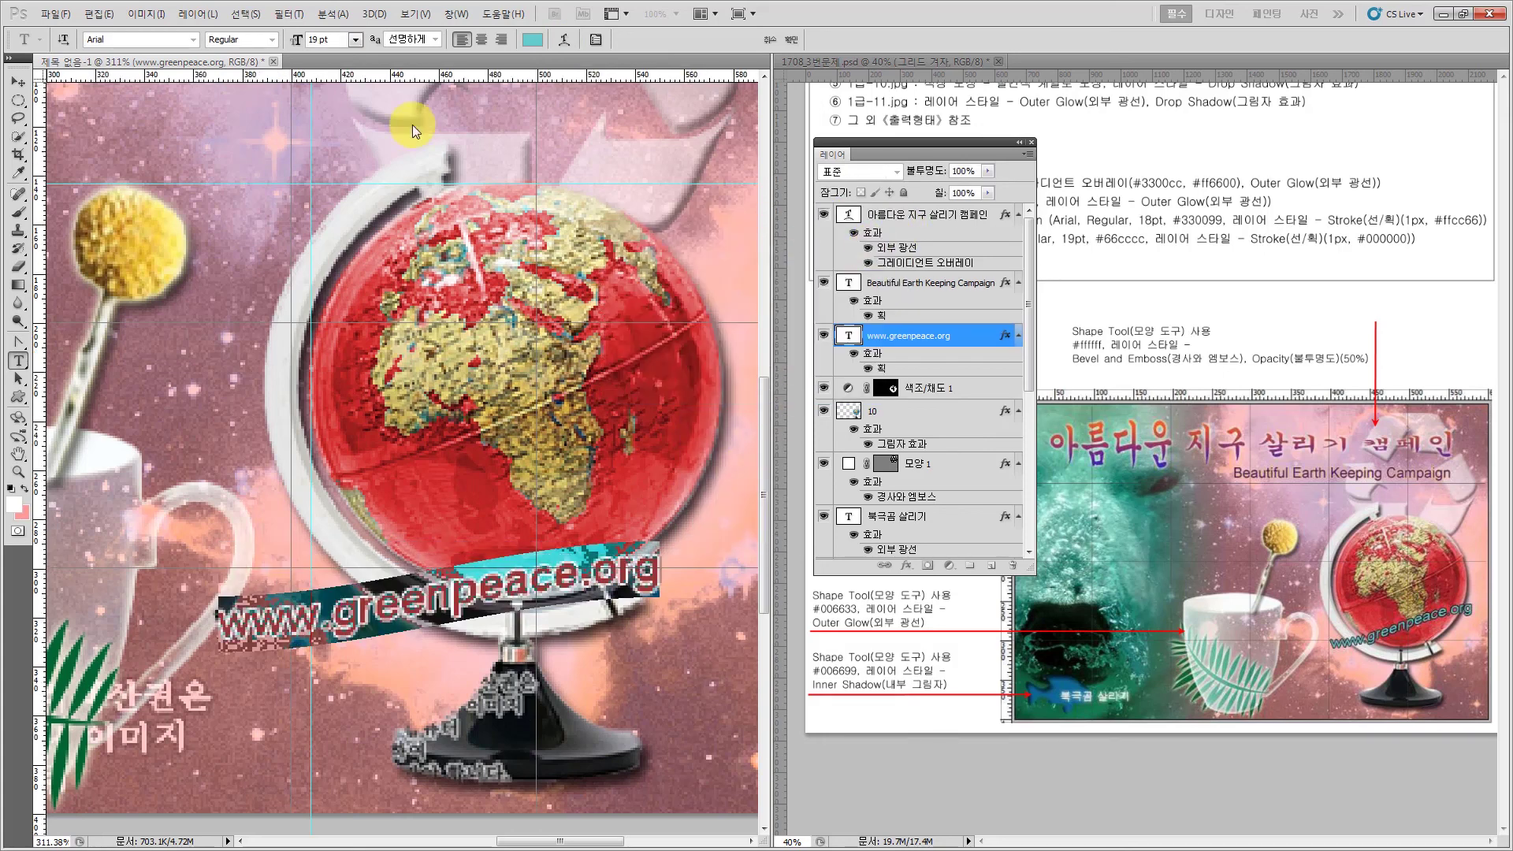
click(14, 83)
click(344, 618)
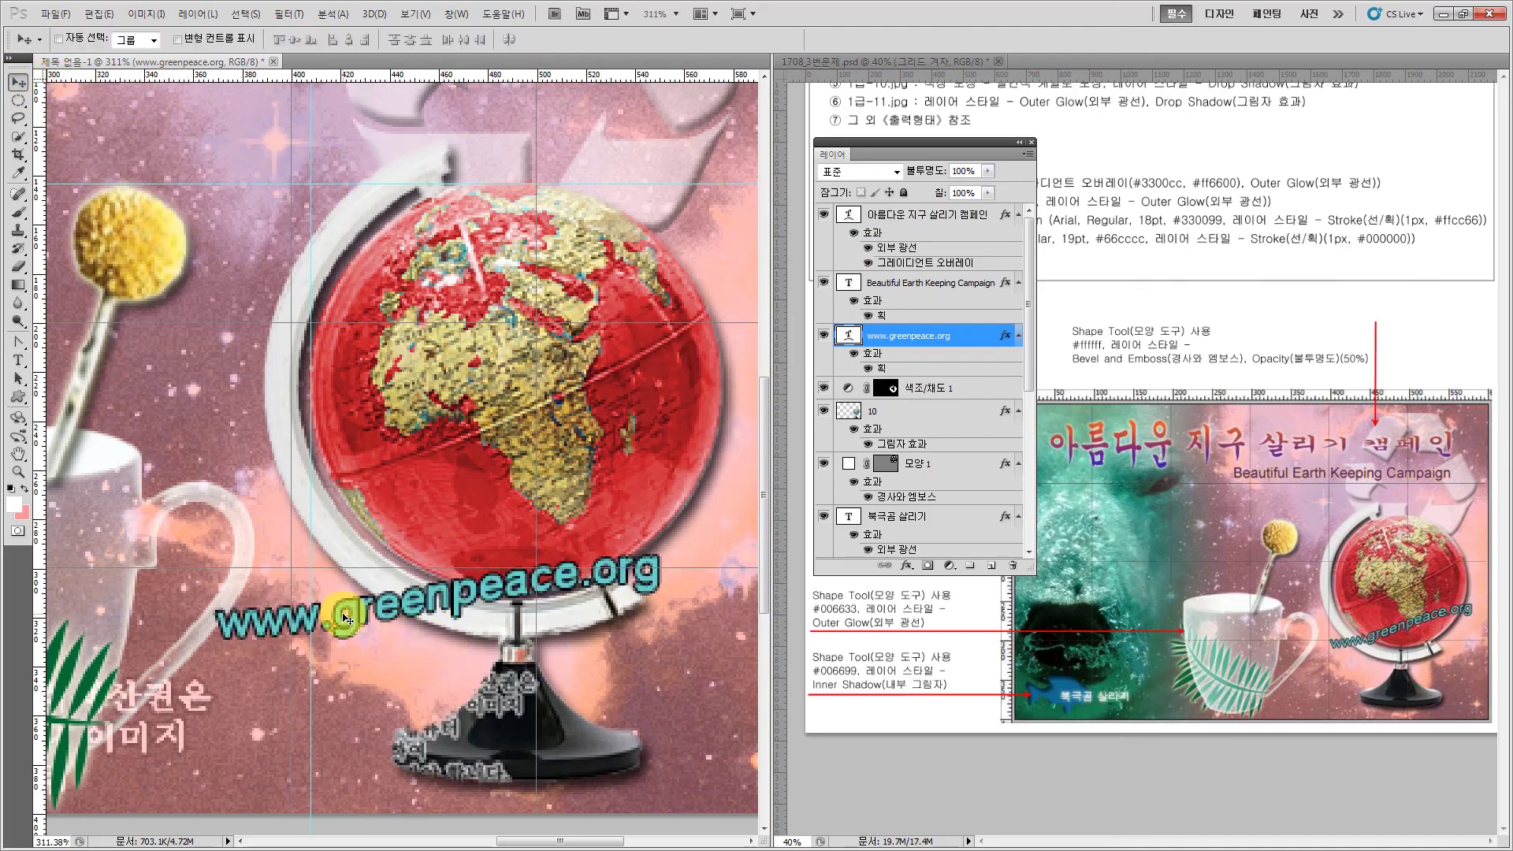
drag(343, 618, 441, 563)
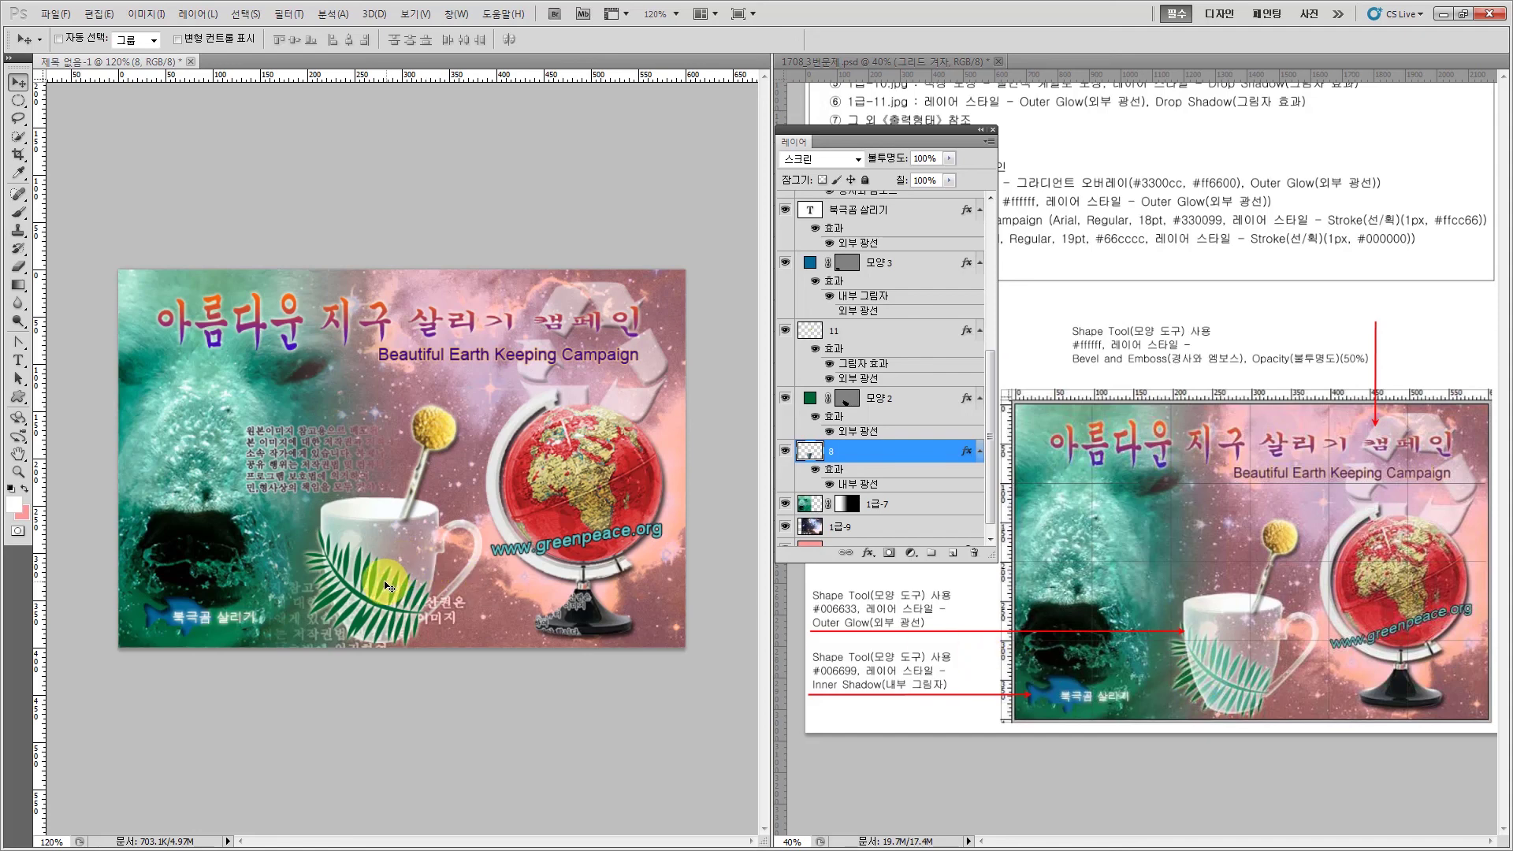
- Reorder the green leaf shape layer 모양 2 directly beneath the mug layer 8
right_click(472, 579)
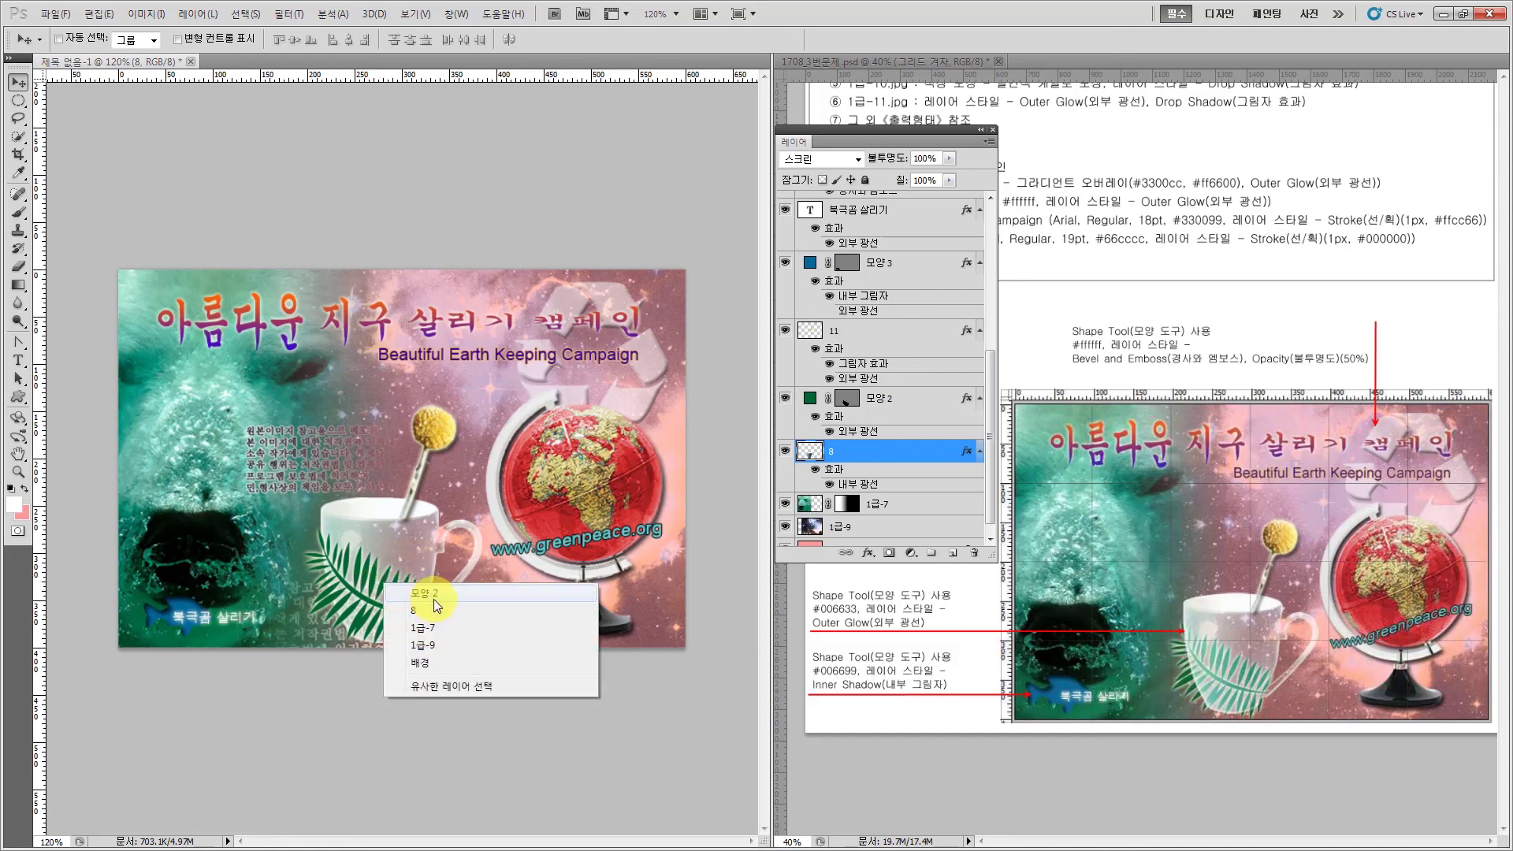
click(489, 589)
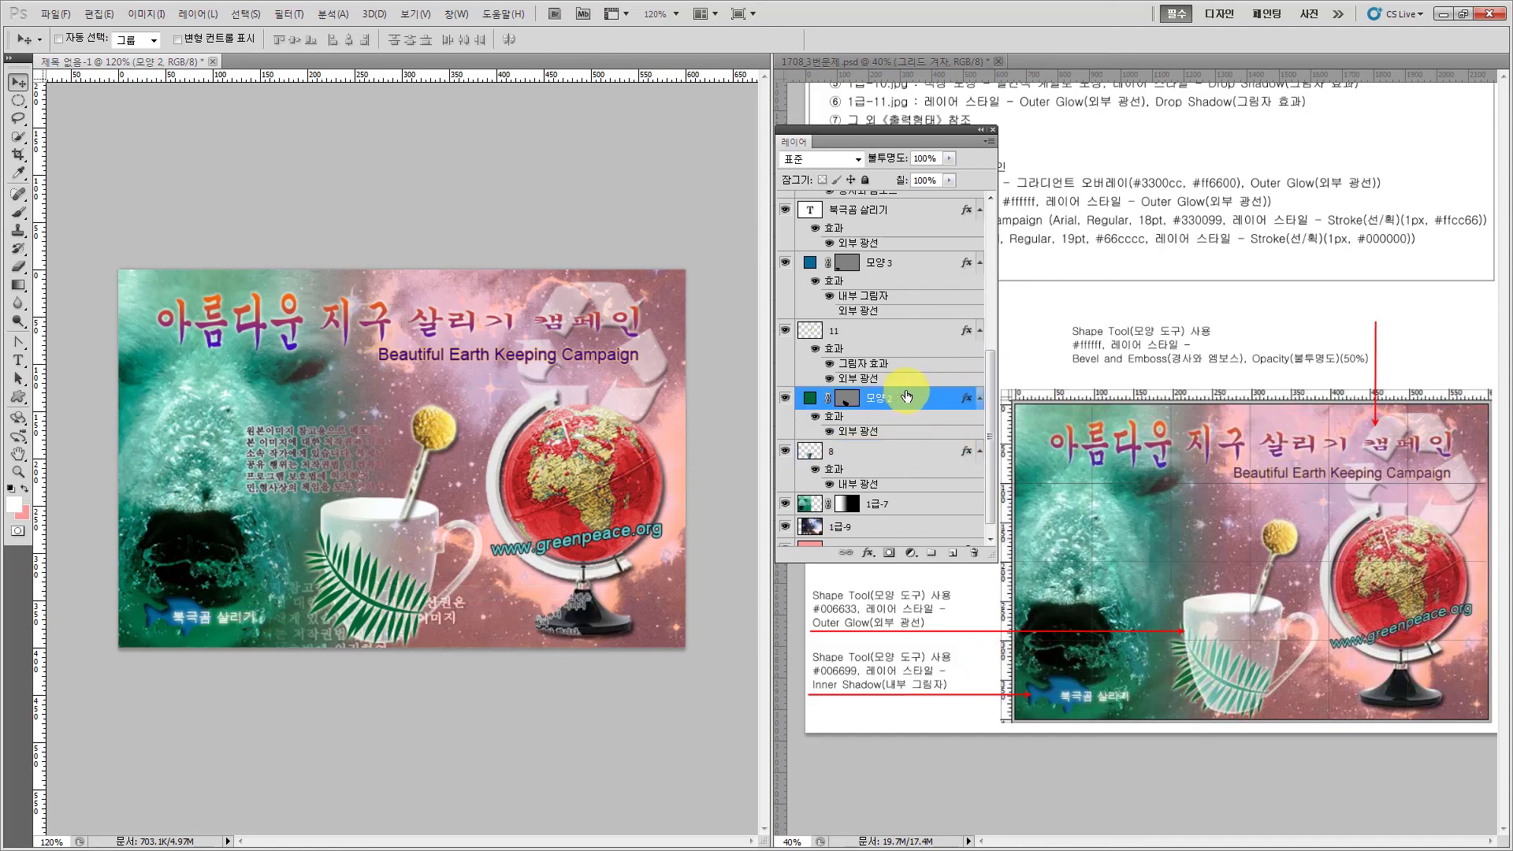
drag(907, 396, 924, 484)
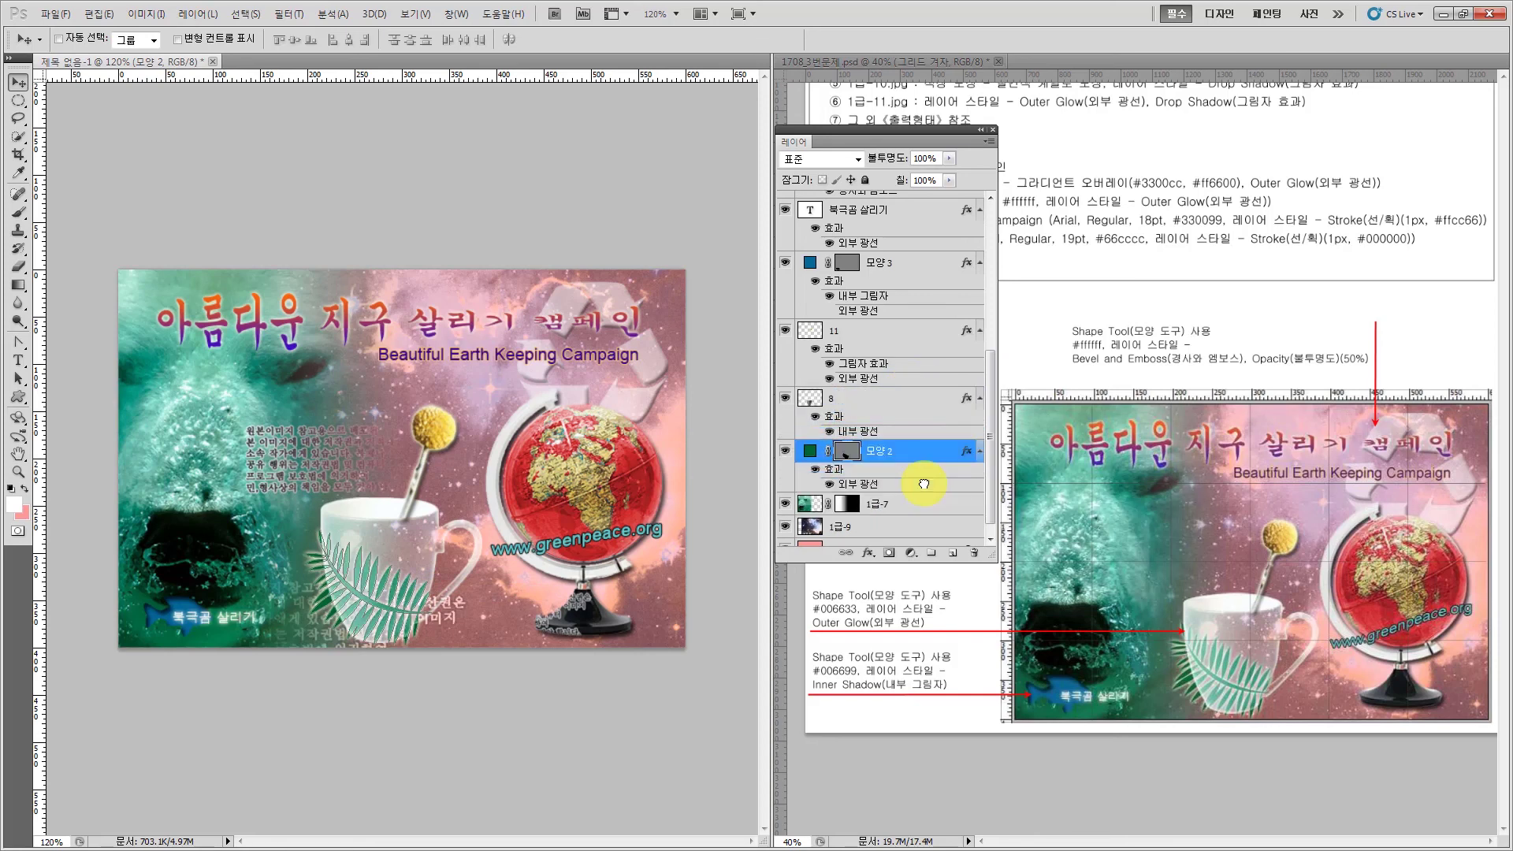